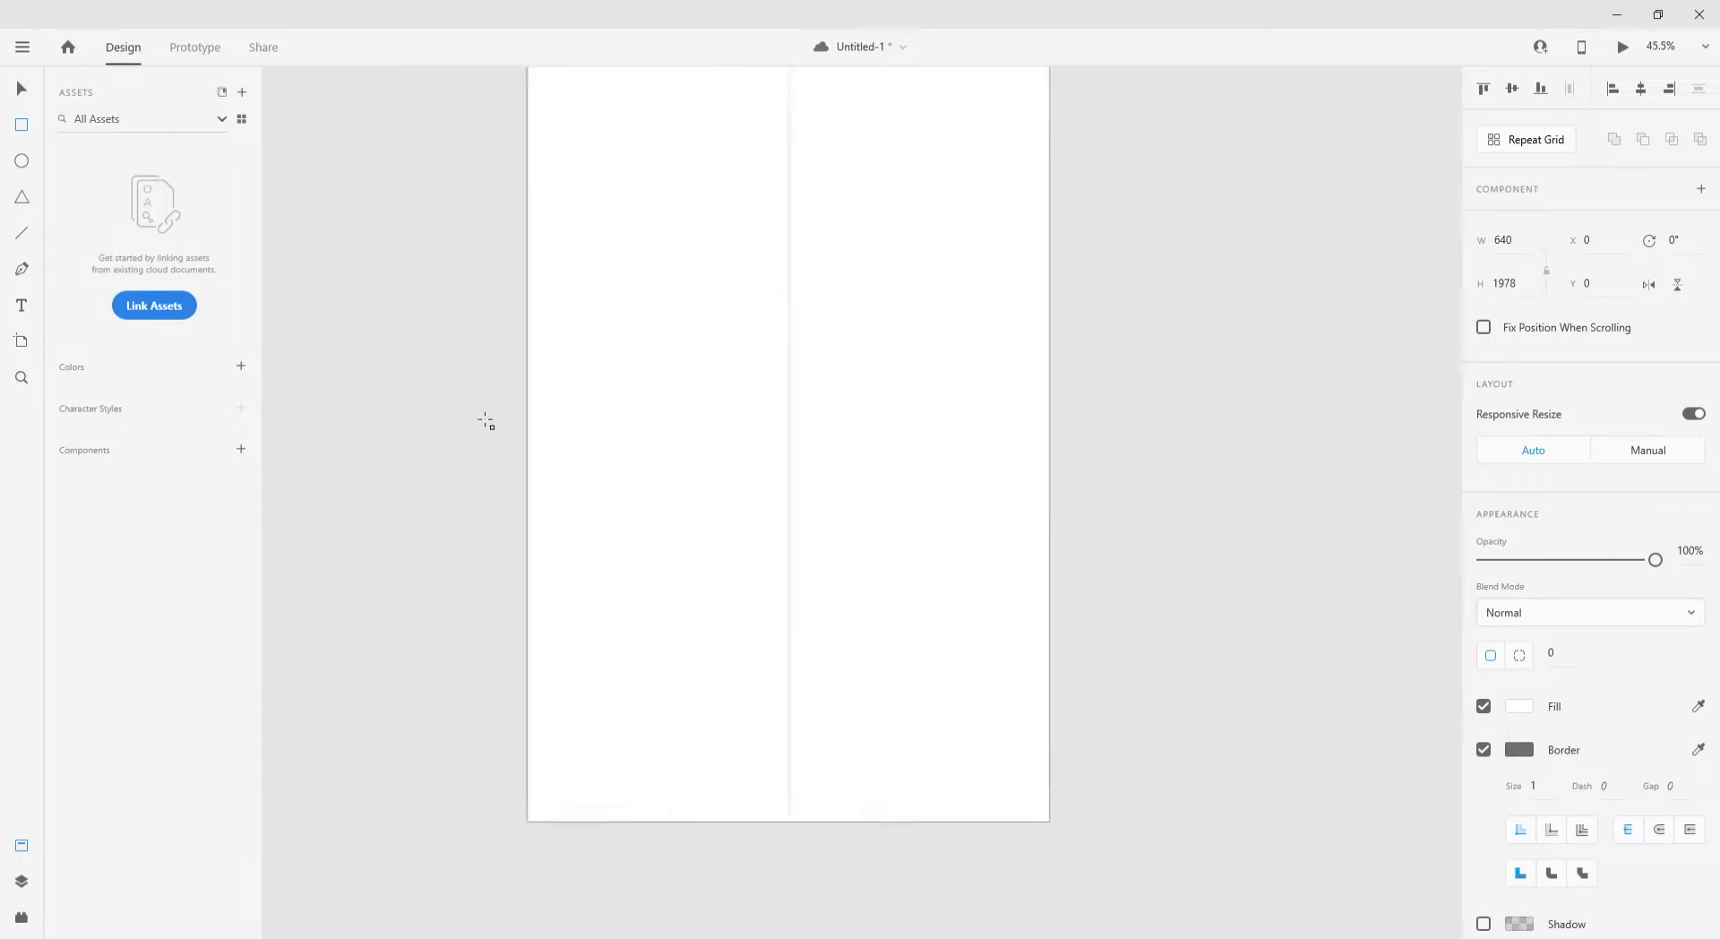
# - Start a new text object on the canvas beside the My Resume artboard for the owner's name
pyautogui.scroll(-2, 691, 444)
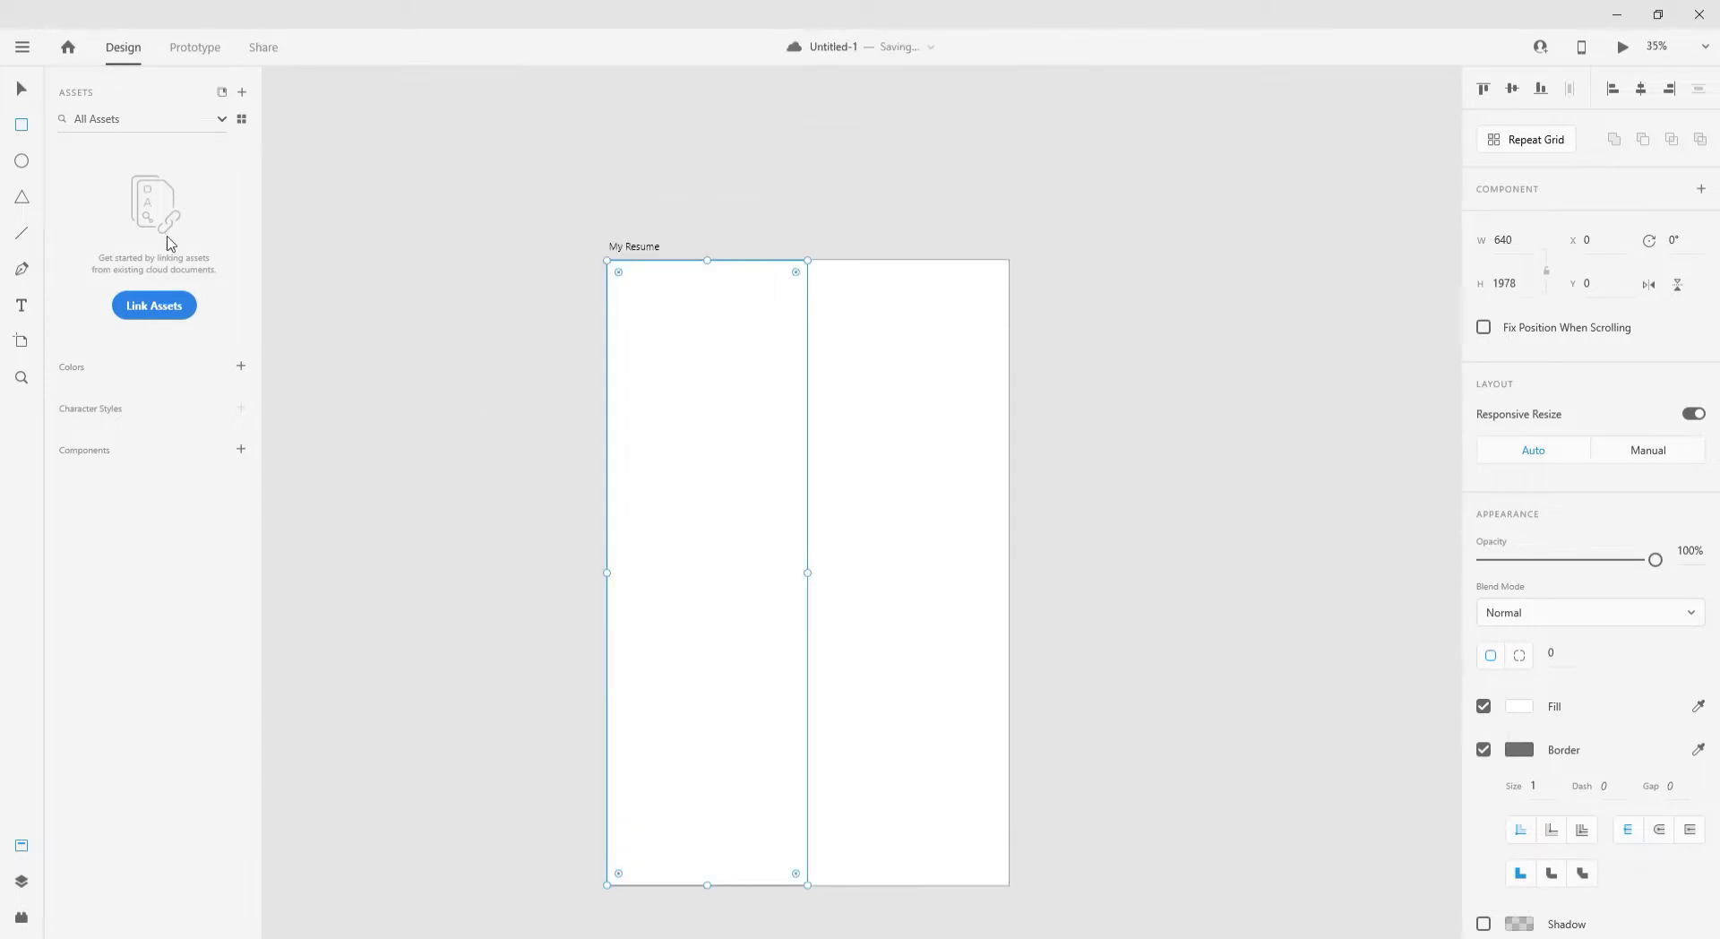
pyautogui.click(461, 490)
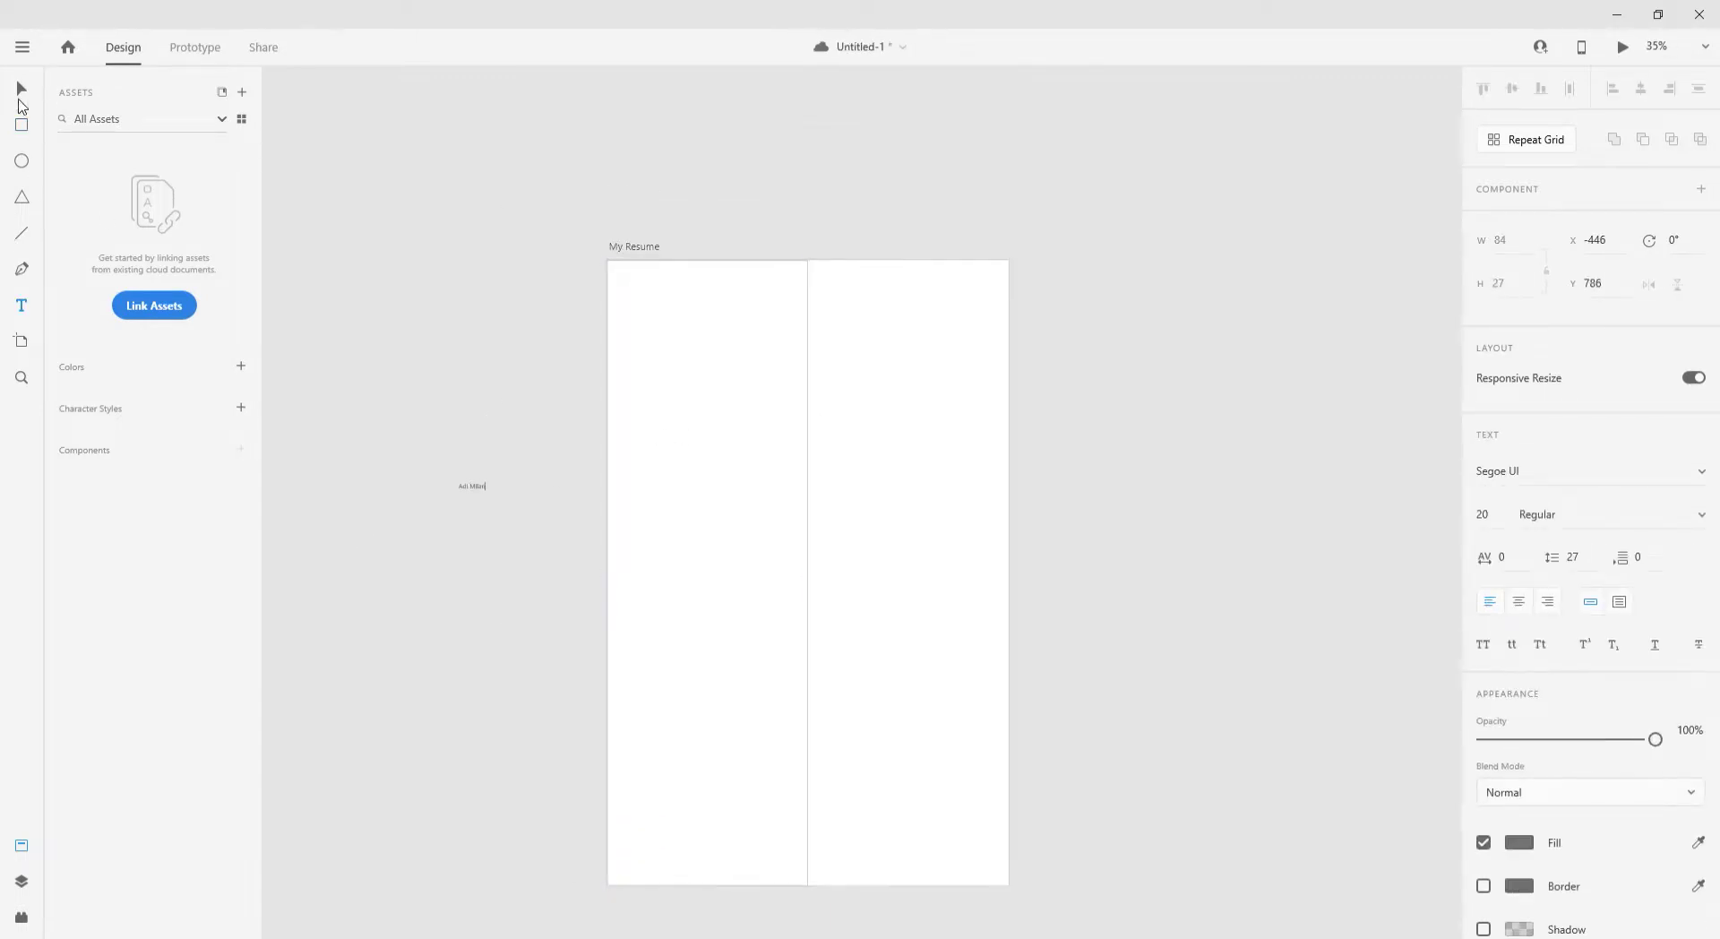
# - Move the name text onto the artboard, enlarge it, and switch its font to Poppins
pyautogui.click(21, 99)
pyautogui.moveTo(472, 492); pyautogui.dragTo(714, 577)
pyautogui.click(1557, 597)
pyautogui.press('Down')
pyautogui.press('Down')
pyautogui.press('Down')
pyautogui.press('Down')
pyautogui.press('Down')
pyautogui.press('Down')
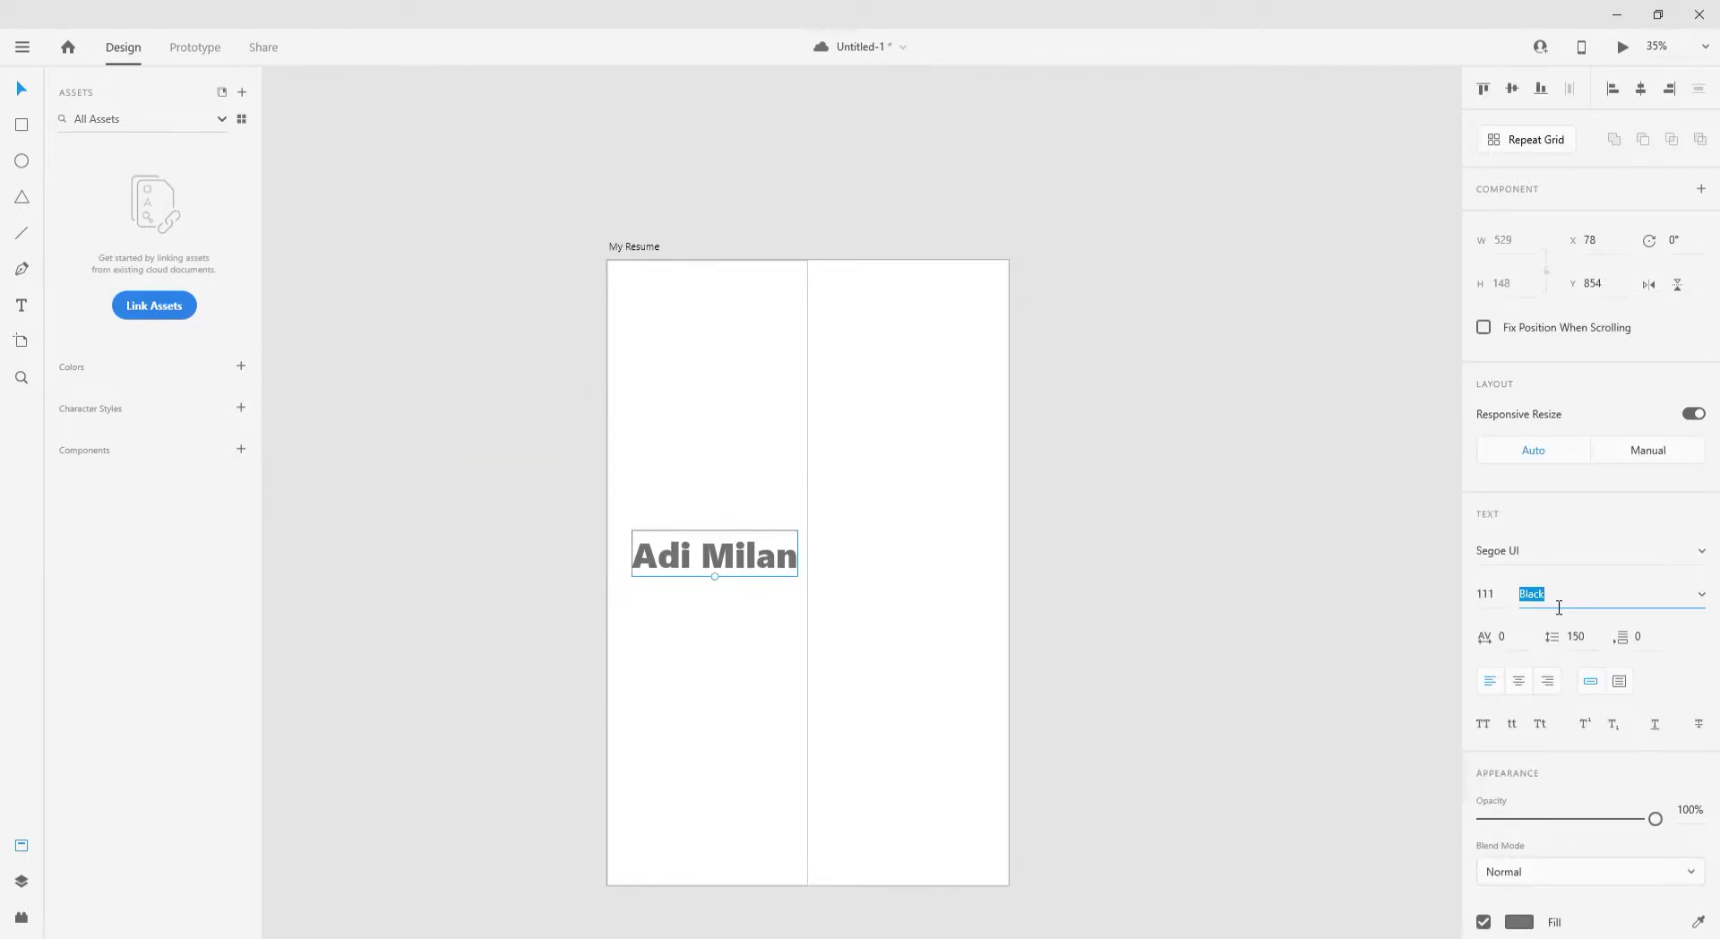
pyautogui.click(1529, 552)
pyautogui.write('Poppins')
pyautogui.click(1573, 598)
pyautogui.press('Up')
pyautogui.press('Up')
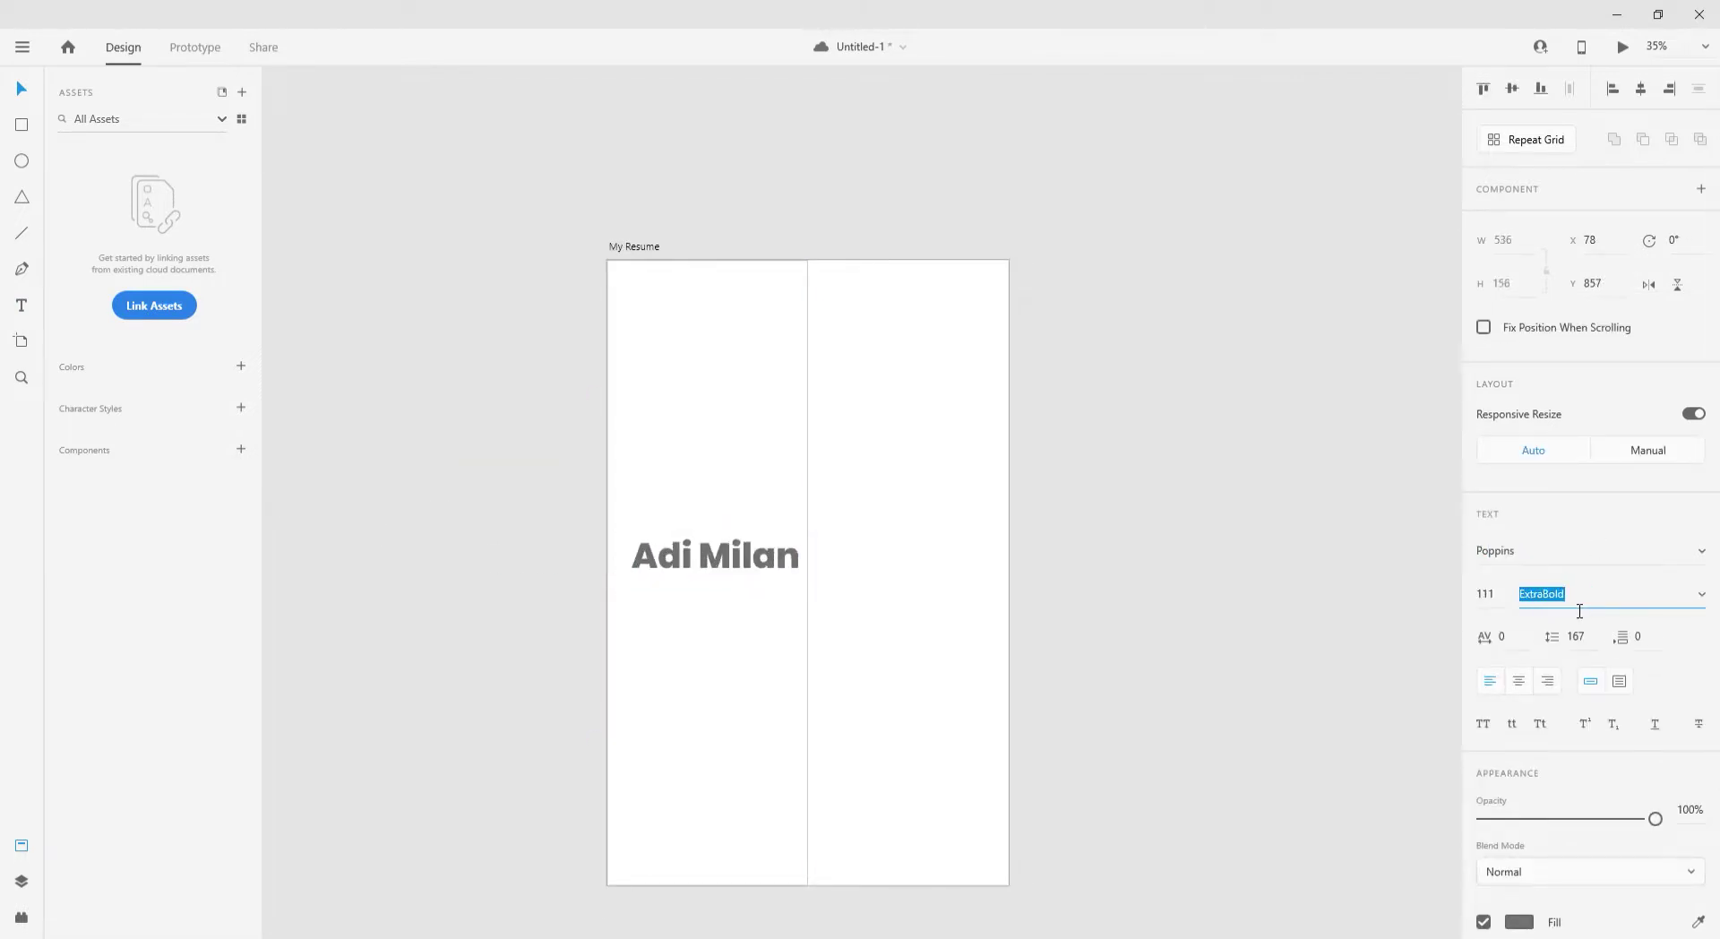
# - Settle the name on Poppins SemiBold and centre it on the left column
pyautogui.hotkey('ctrl', '1')
pyautogui.click(1597, 602)
pyautogui.press('Up')
pyautogui.press('Up')
pyautogui.press('Up')
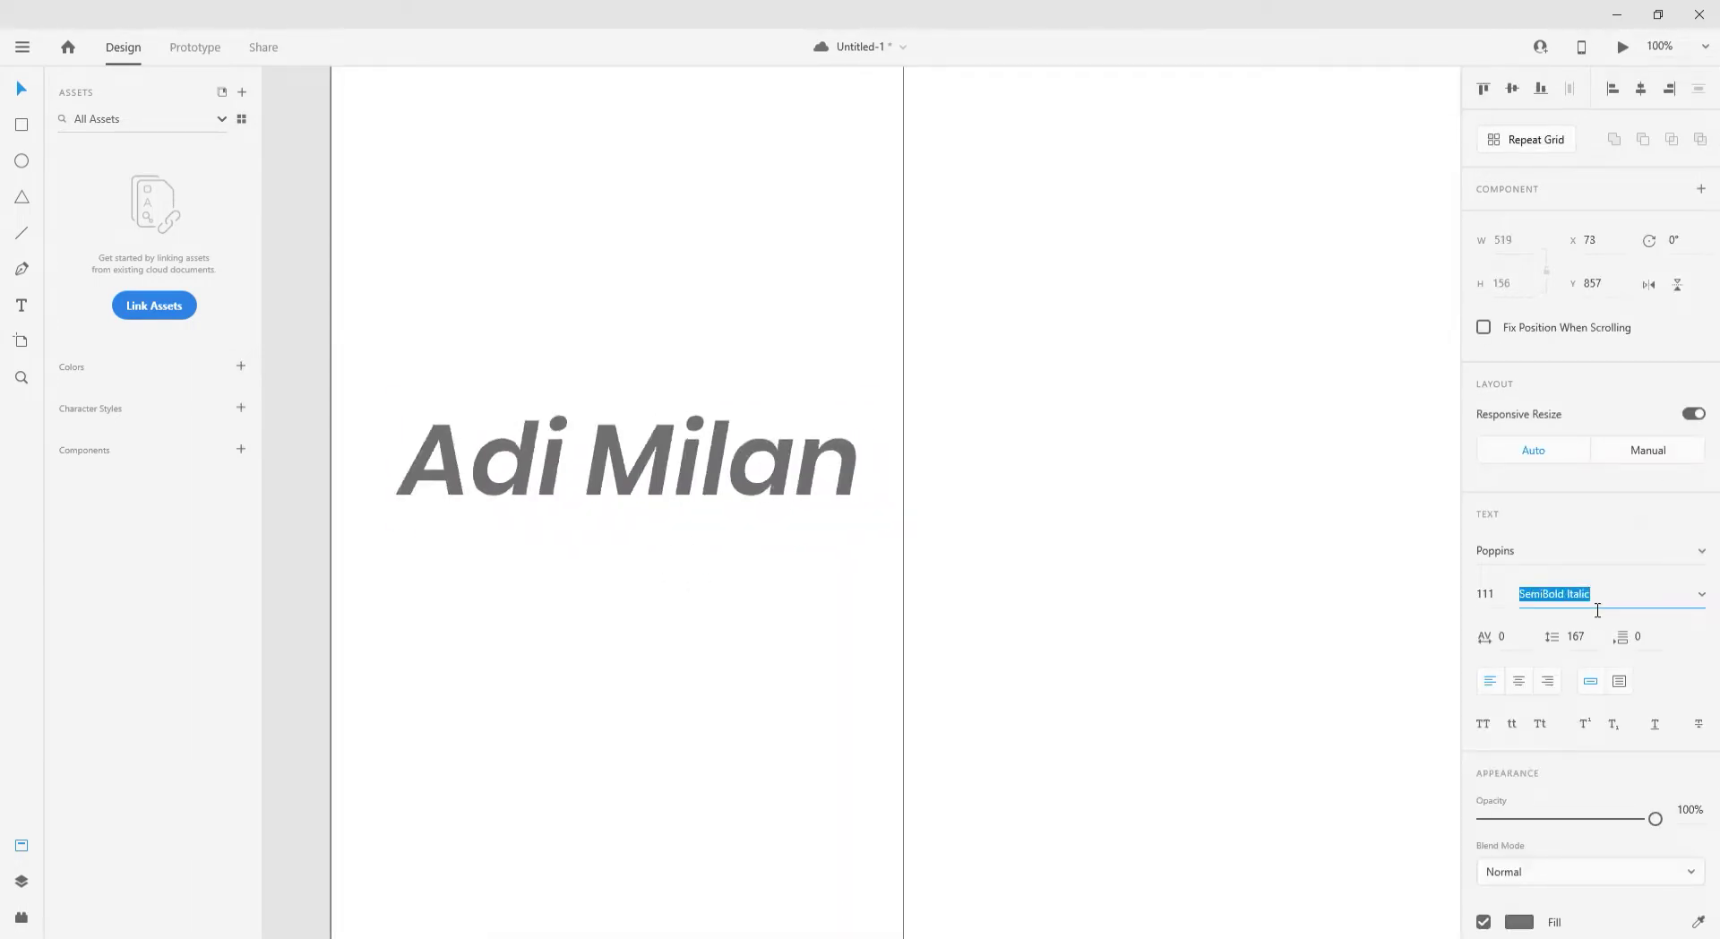
pyautogui.press('Up')
pyautogui.click(1344, 548)
pyautogui.scroll(-2, 1326, 545)
pyautogui.click(794, 508)
pyautogui.moveTo(788, 518)
pyautogui.mouseDown()
pyautogui.moveTo(787, 471)
pyautogui.moveTo(779, 547)
pyautogui.mouseUp()
# - Set the copy beneath the name to Poppins Regular at font size 50
pyautogui.click(1573, 594)
pyautogui.press('Down')
pyautogui.press('Down')
pyautogui.click(1502, 599)
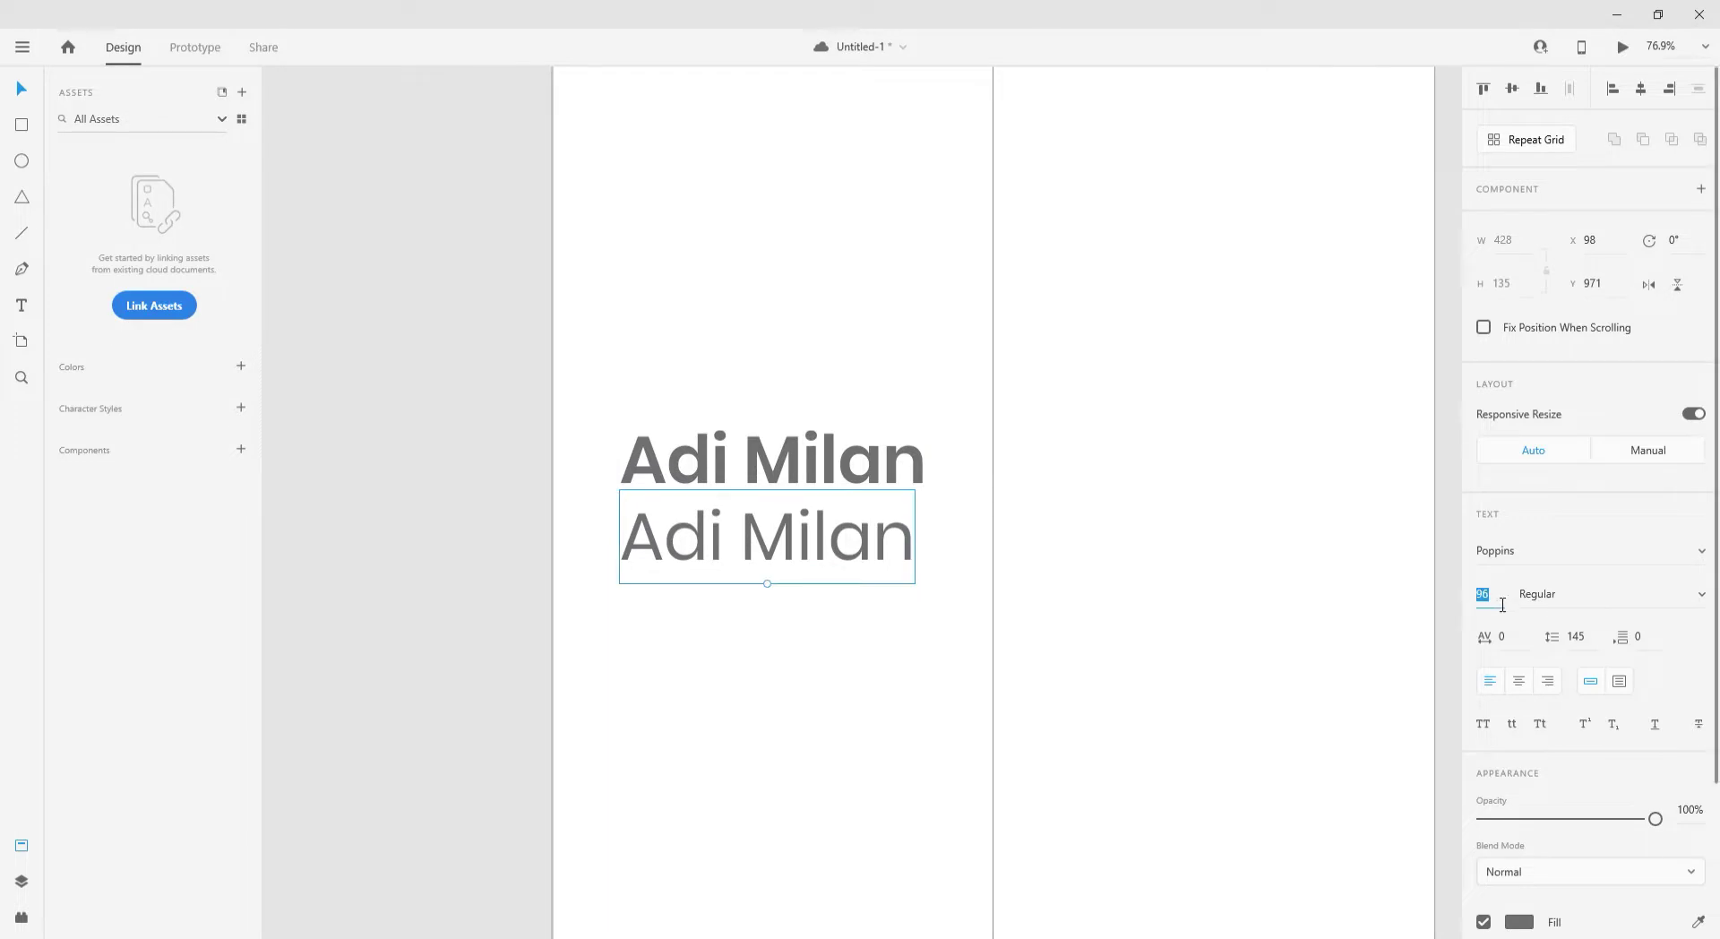
pyautogui.write('503')
pyautogui.press('Return')
pyautogui.press('3')
pyautogui.scroll(-5, 728, 465)
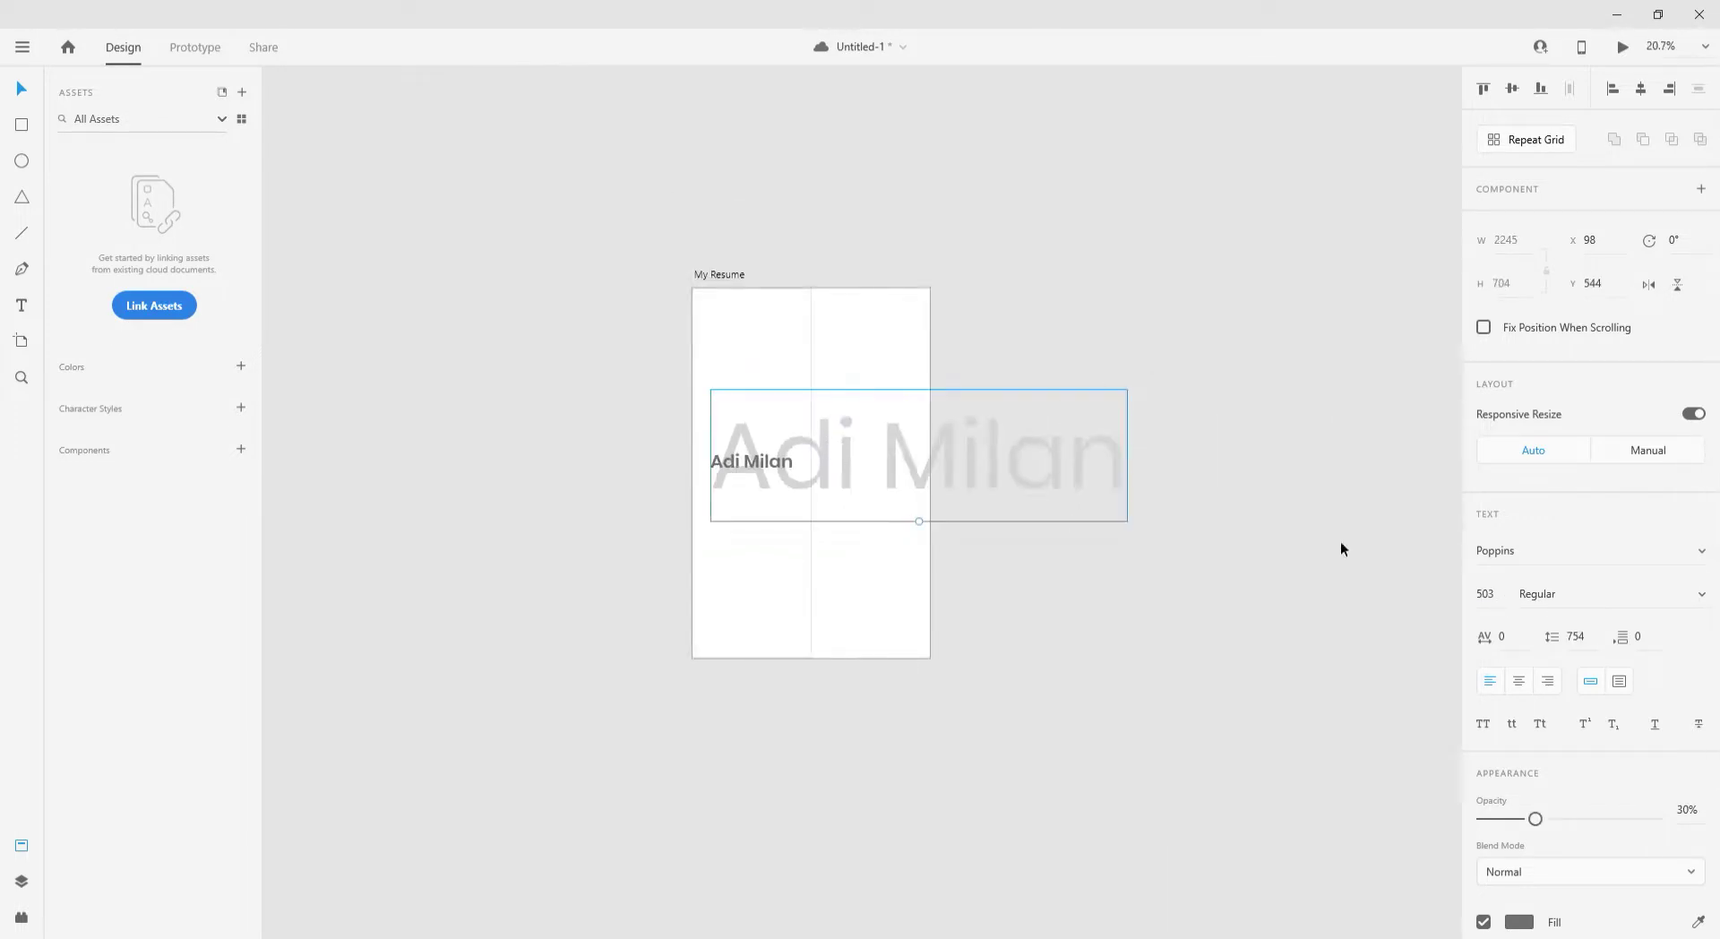
pyautogui.press('BackSpace')
pyautogui.press('Return')
pyautogui.scroll(5, 633, 498)
# - Change the copy's text to 'UI UX Designer' and centre it under the name
pyautogui.press('0')
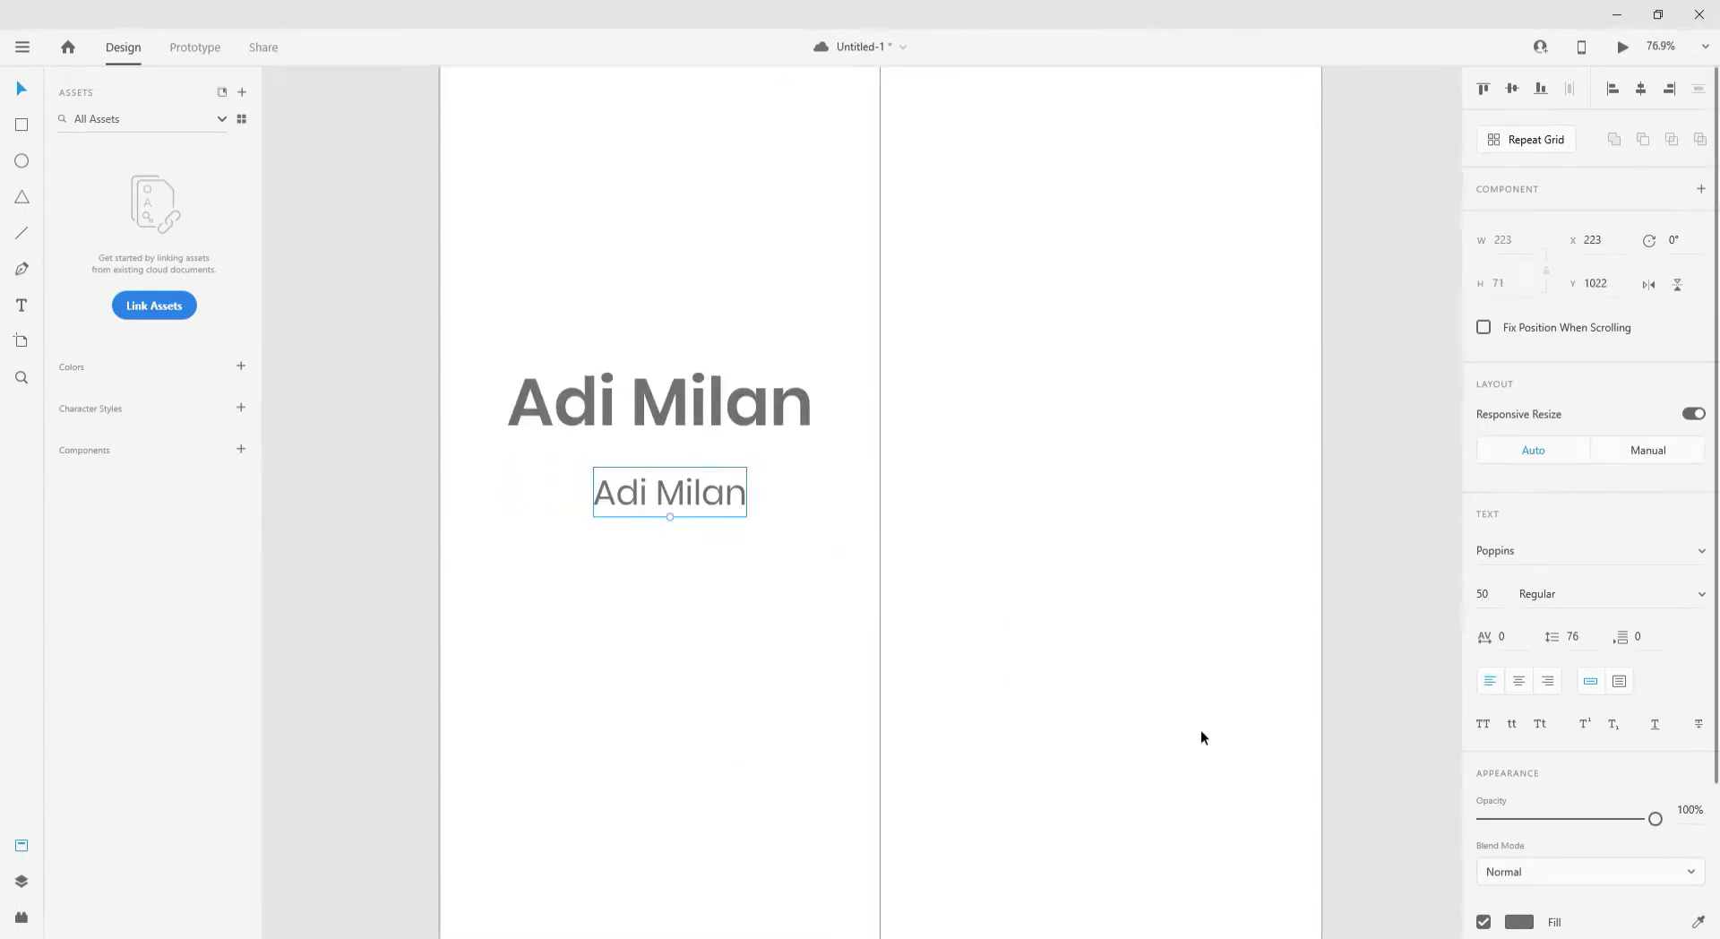
pyautogui.doubleClick(652, 479)
pyautogui.write('UI UX Desig')
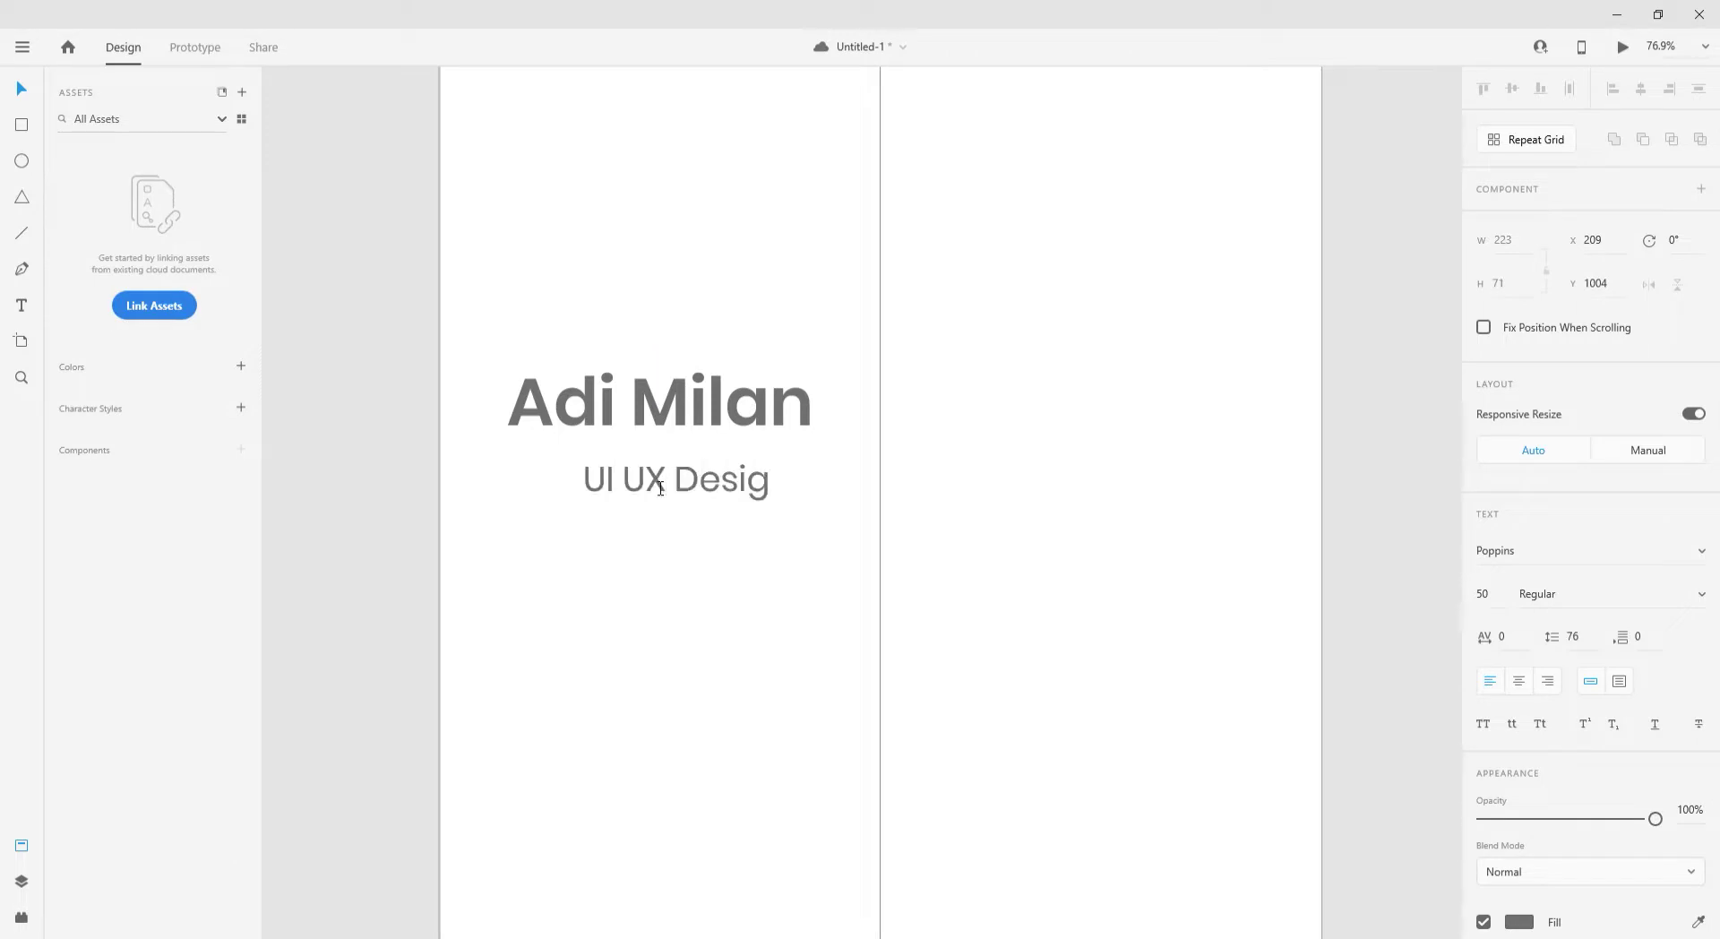
pyautogui.write('ner')
pyautogui.press('Escape')
pyautogui.moveTo(745, 486); pyautogui.dragTo(709, 537)
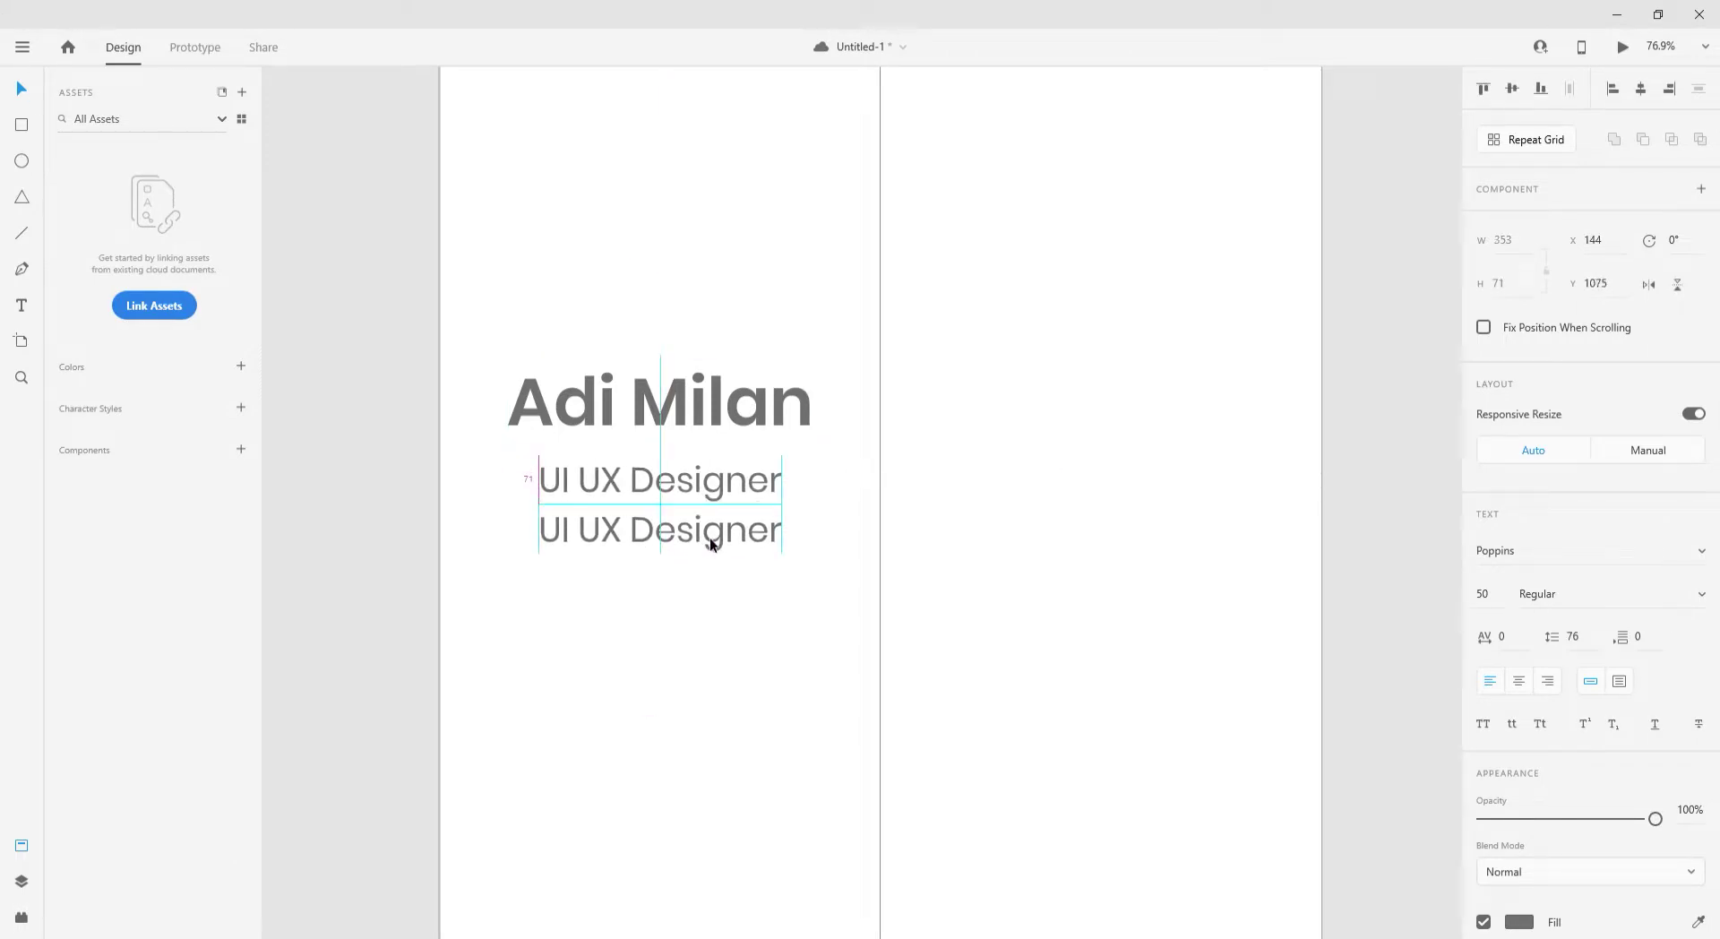
# - Add a smaller light grey 'Learning since 2016' line centred under the subtitle
pyautogui.doubleClick(712, 538)
pyautogui.write('Learning since 2016')
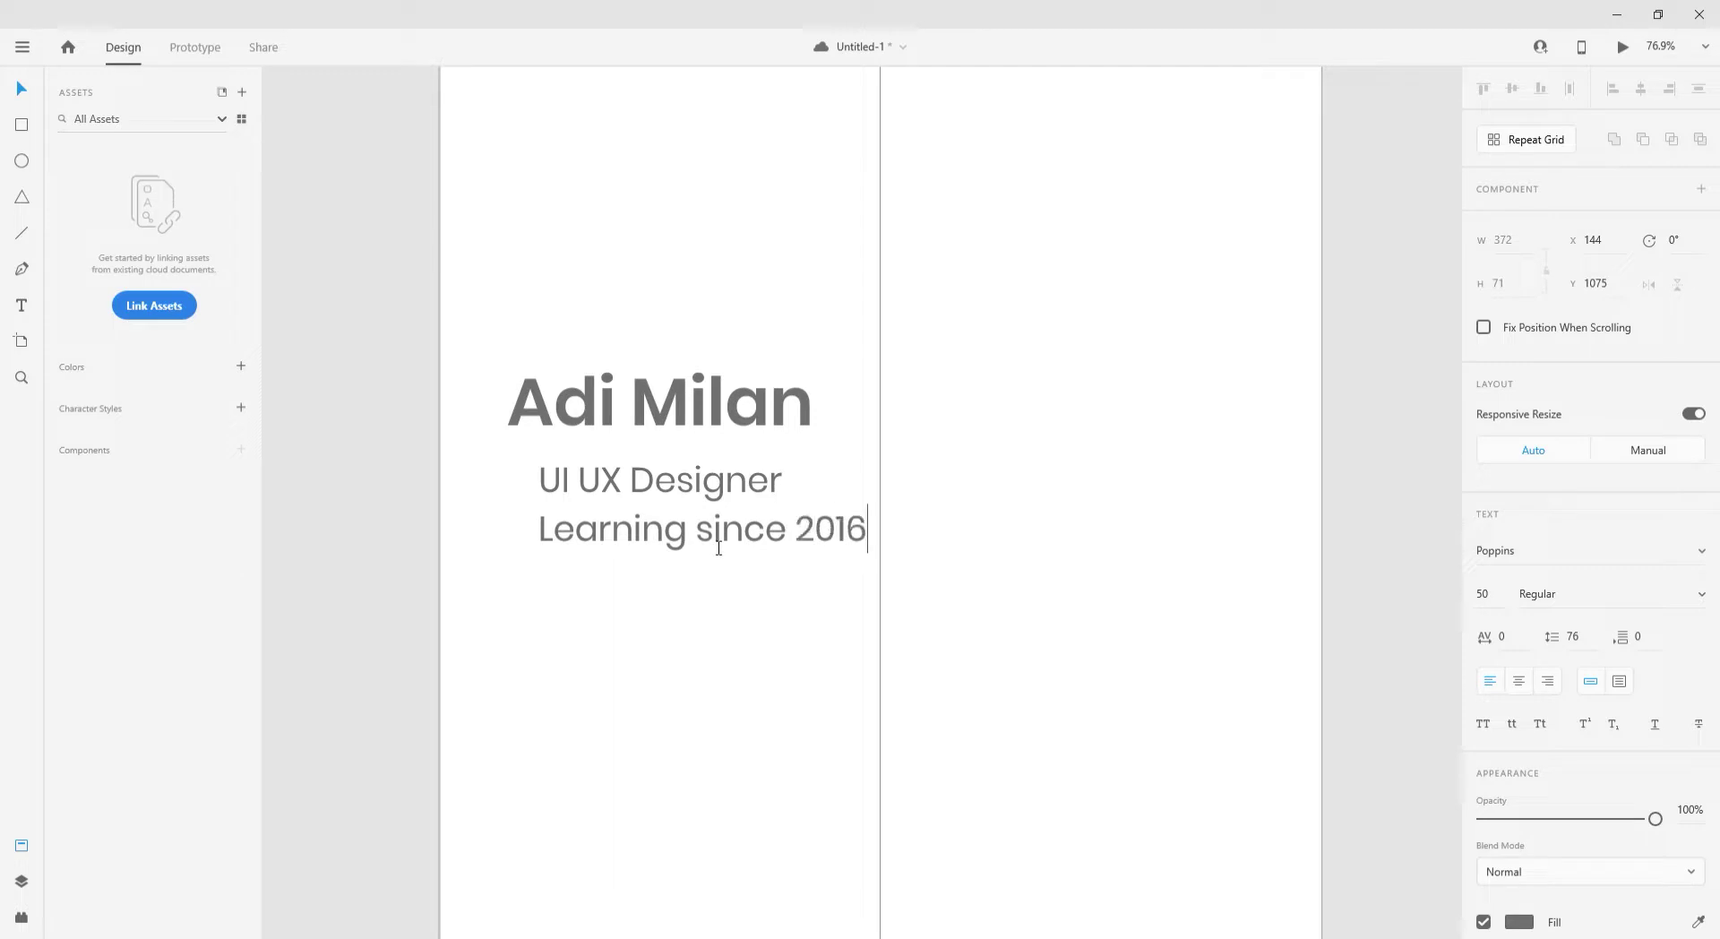
pyautogui.click(17, 95)
pyautogui.moveTo(713, 561); pyautogui.dragTo(713, 539)
pyautogui.moveTo(725, 520); pyautogui.dragTo(684, 523)
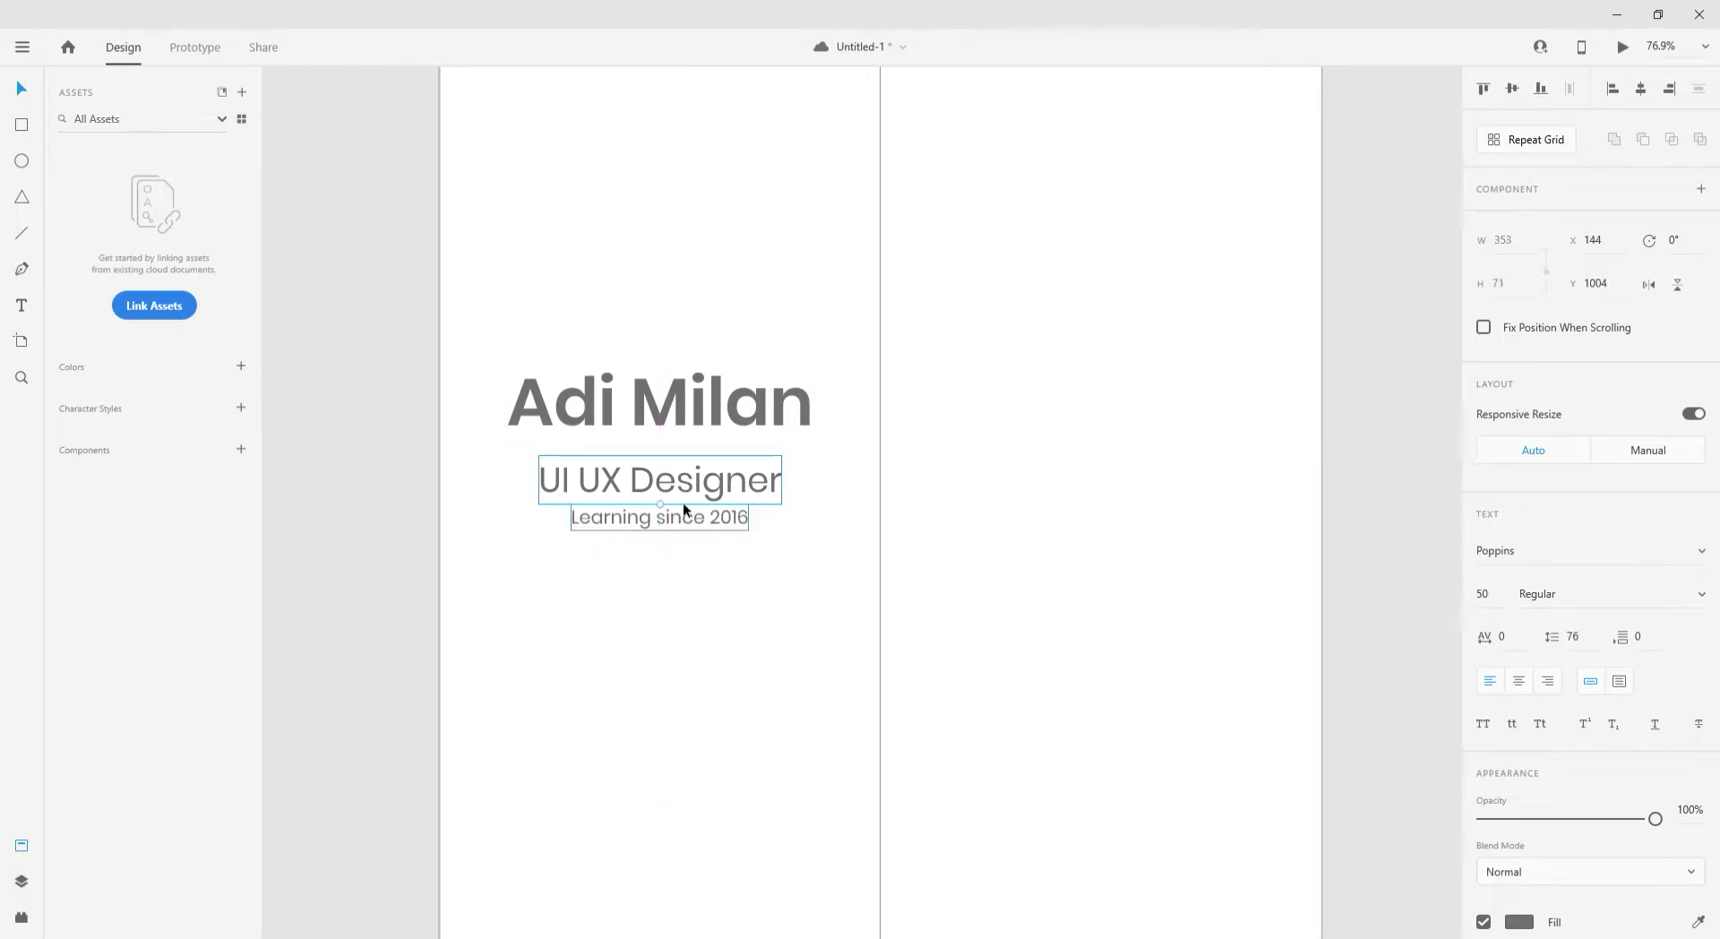
pyautogui.scroll(-2, 1515, 797)
pyautogui.click(1514, 791)
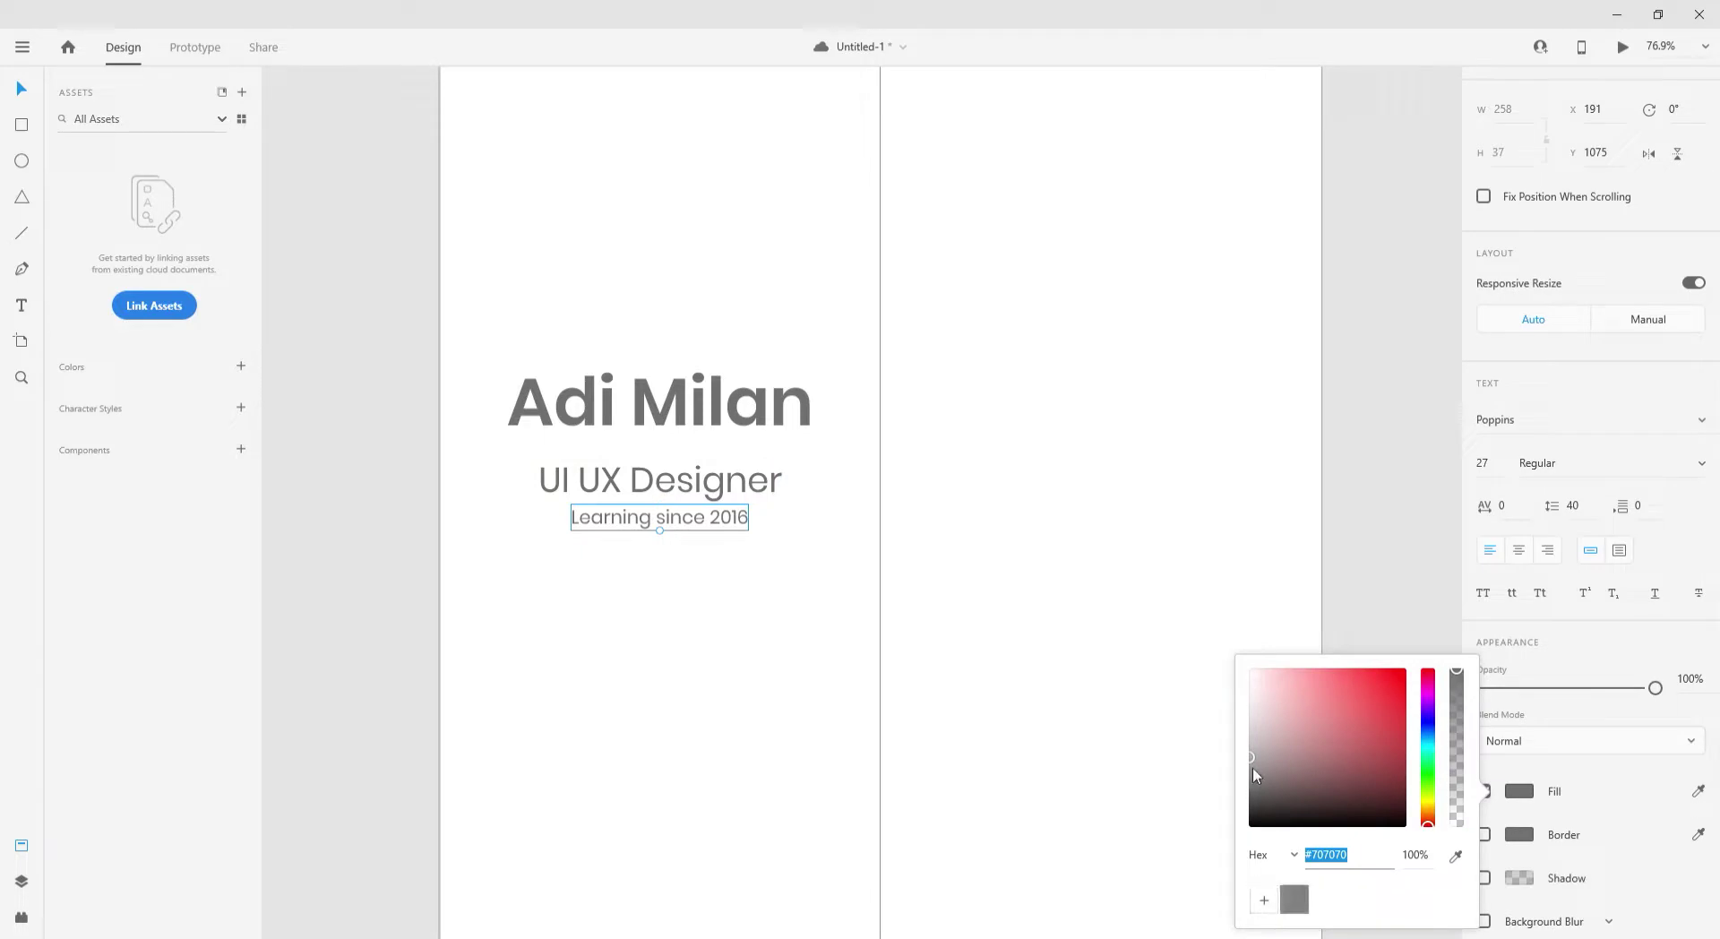
pyautogui.click(1247, 721)
# - Nudge the UI UX Designer subtitle closer to the name, trying red before keeping grey
pyautogui.click(776, 482)
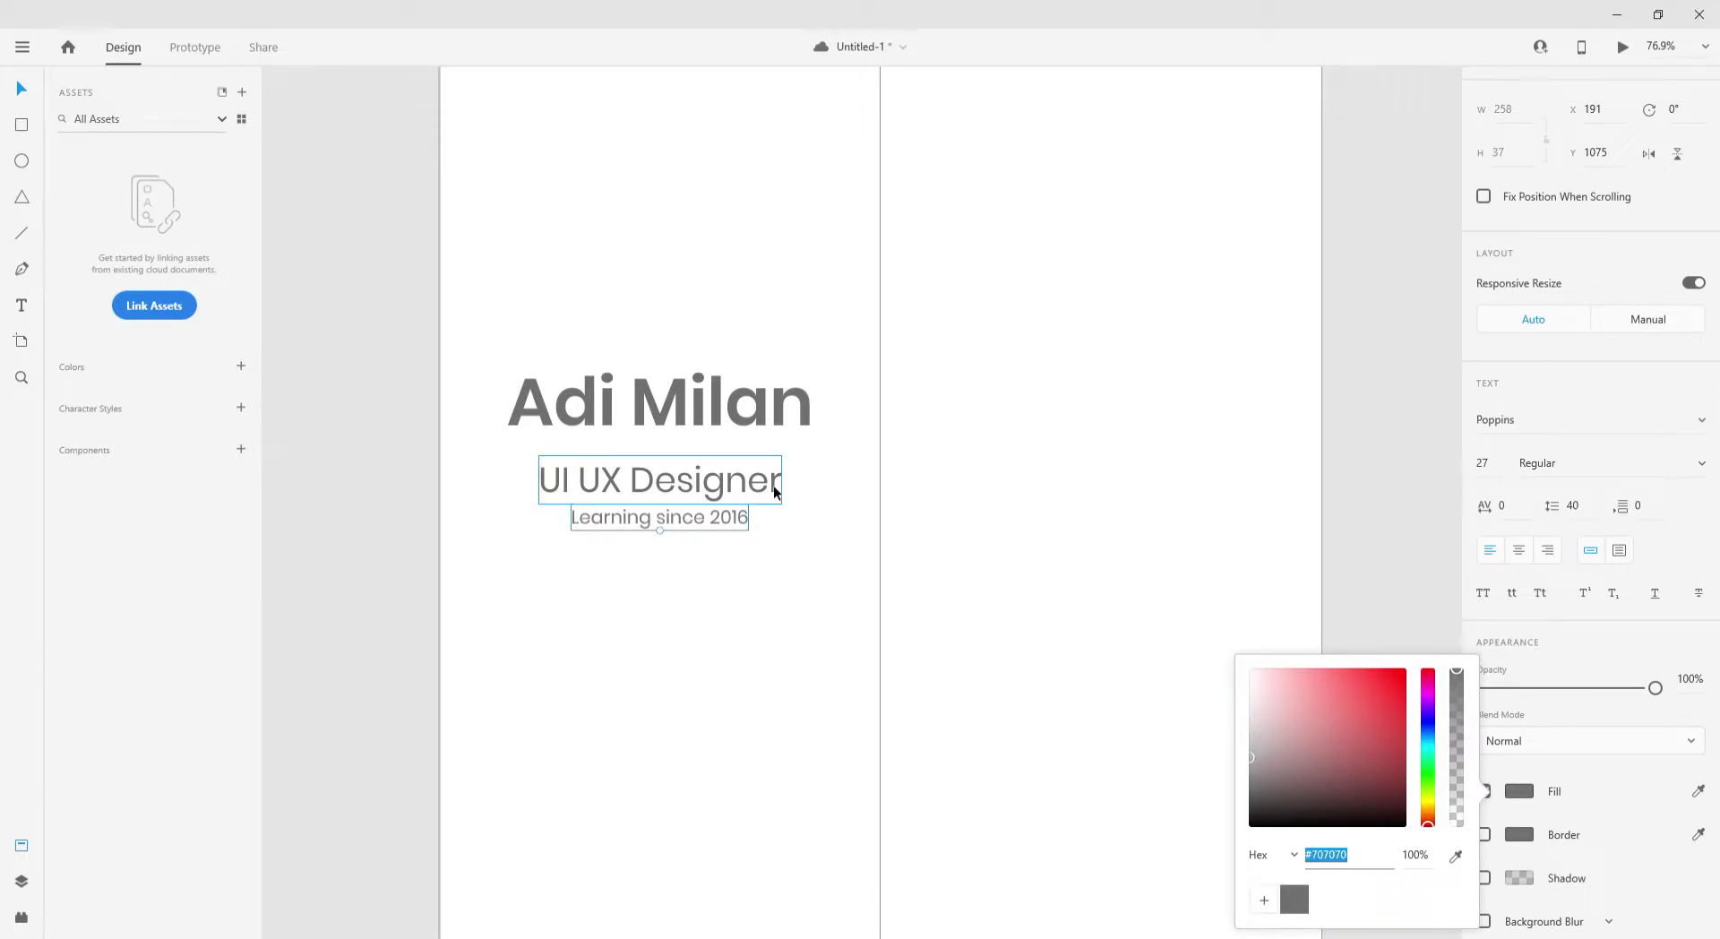
pyautogui.moveTo(722, 490); pyautogui.dragTo(724, 476)
pyautogui.click(1519, 818)
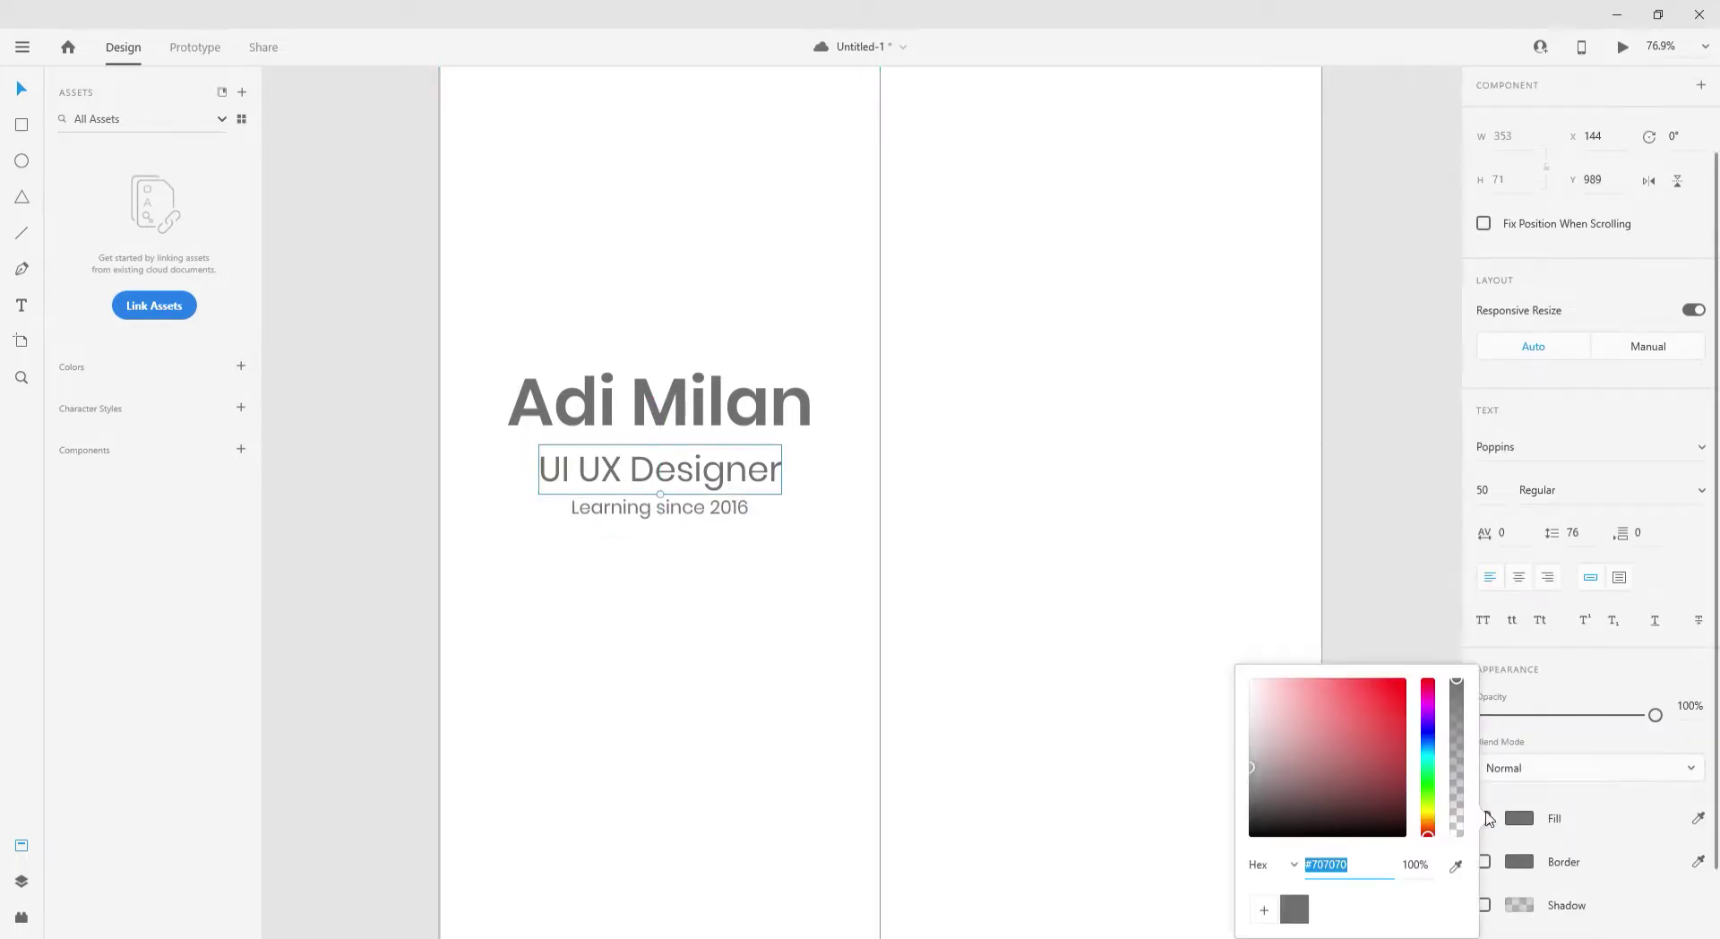
pyautogui.write('#B93A3A')
pyautogui.press('Return')
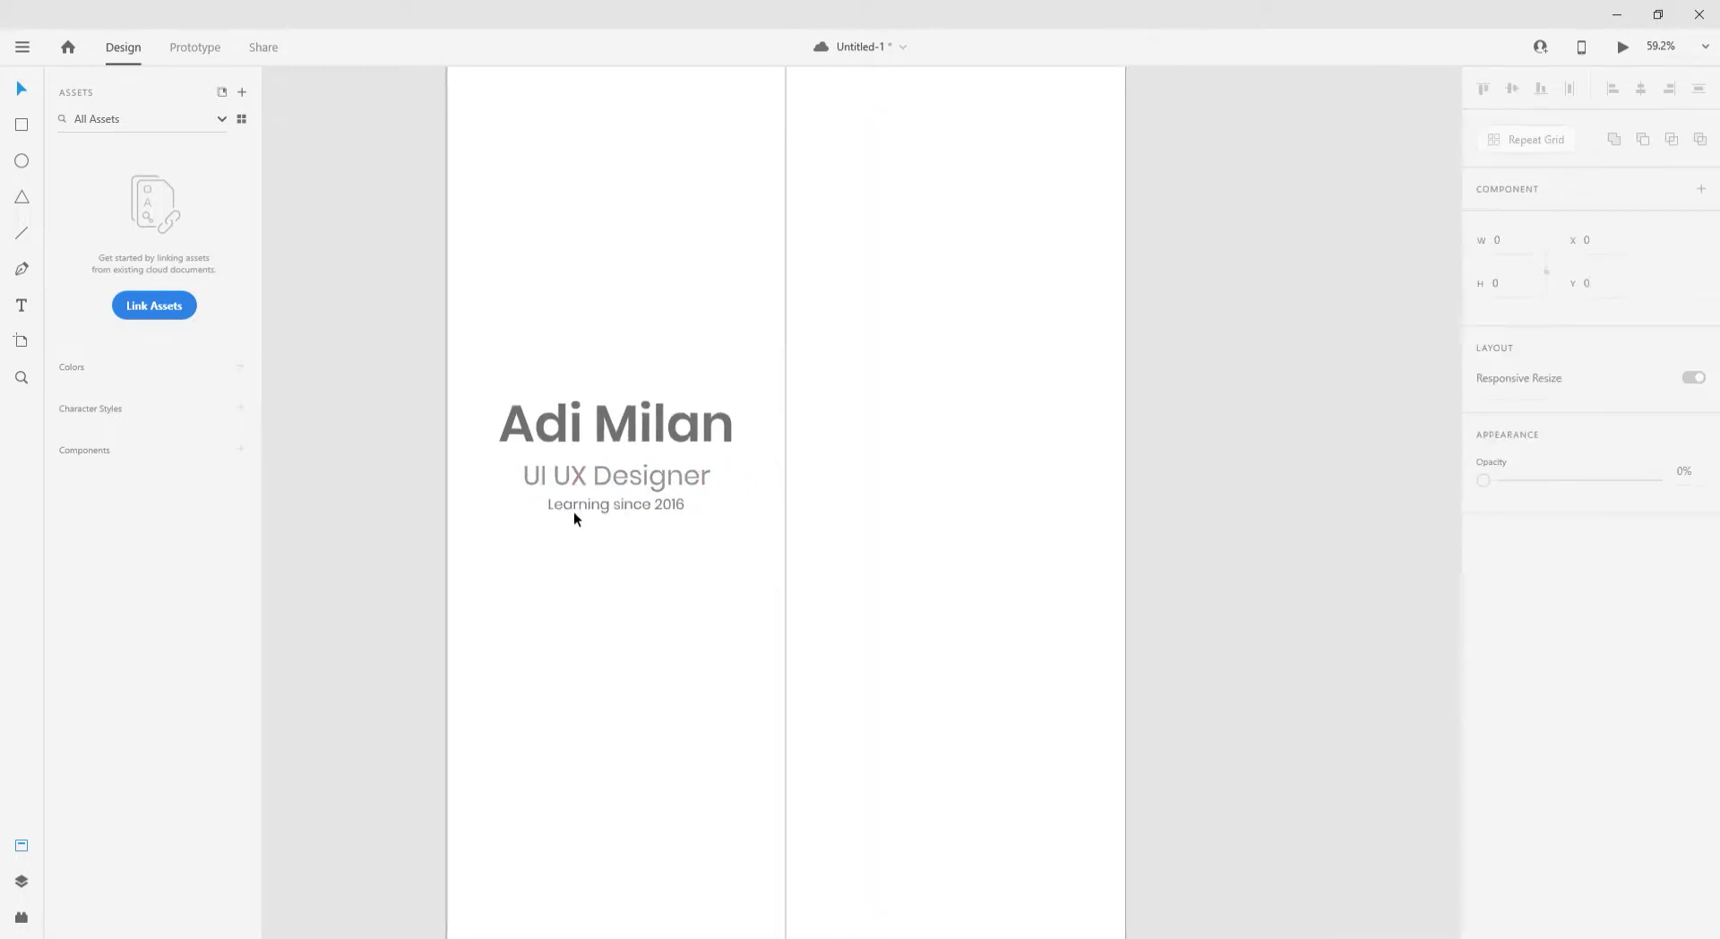
pyautogui.click(605, 480)
pyautogui.hotkey('ctrl', 'a')
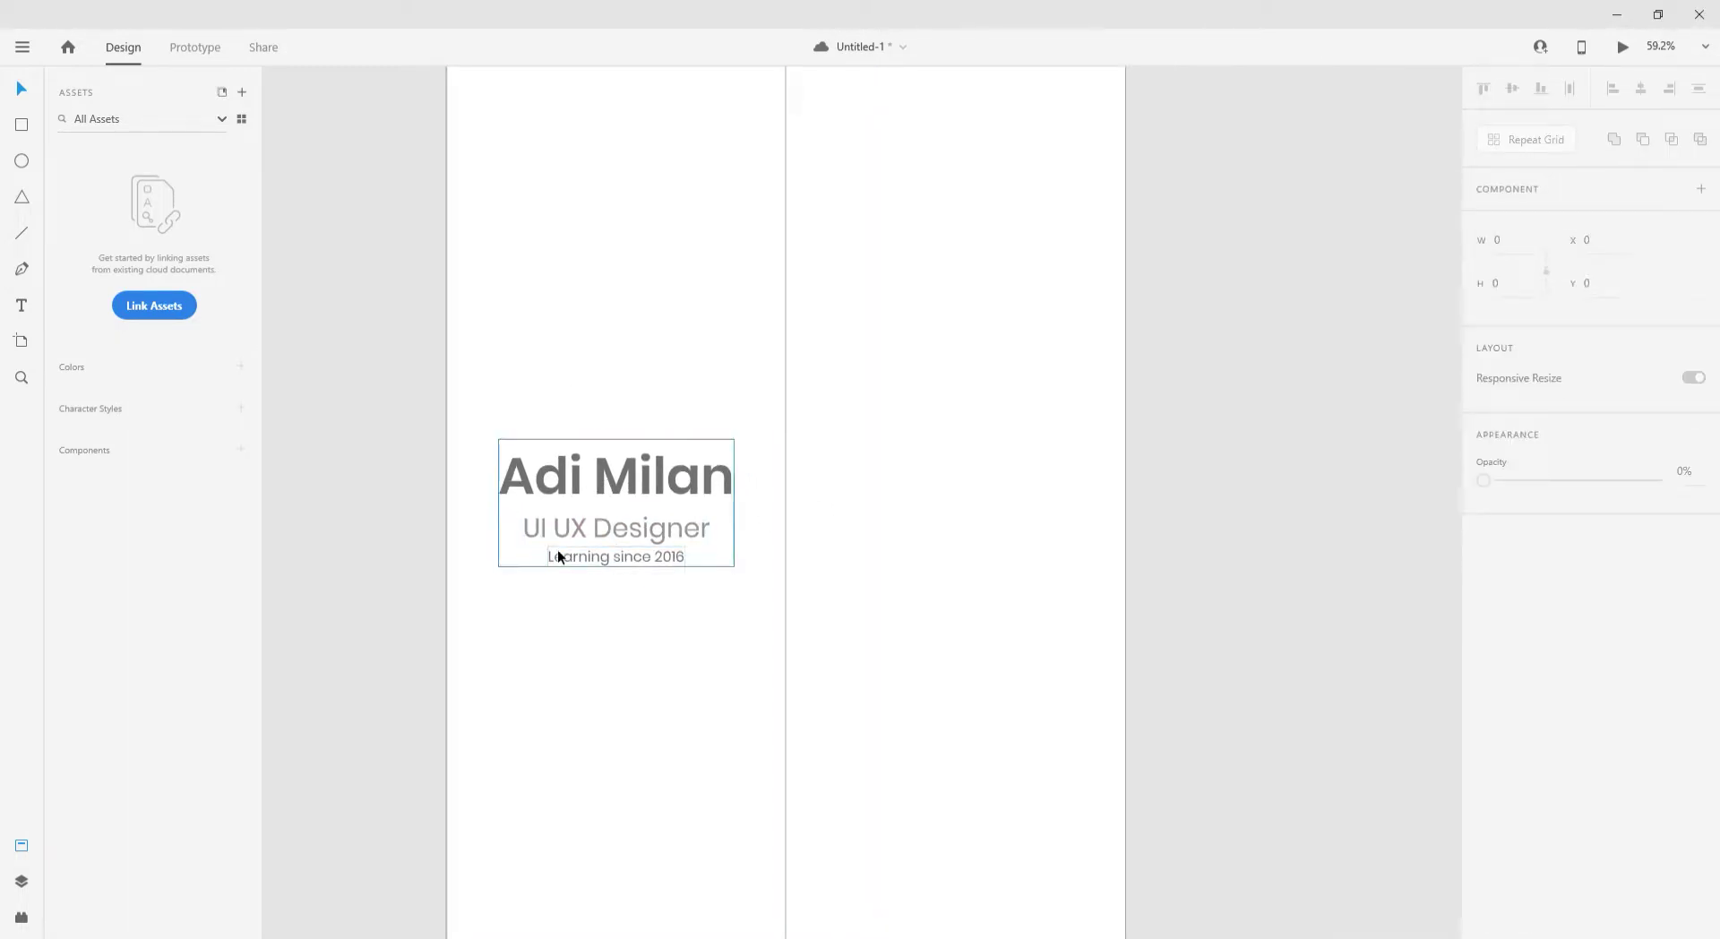
pyautogui.click(564, 548)
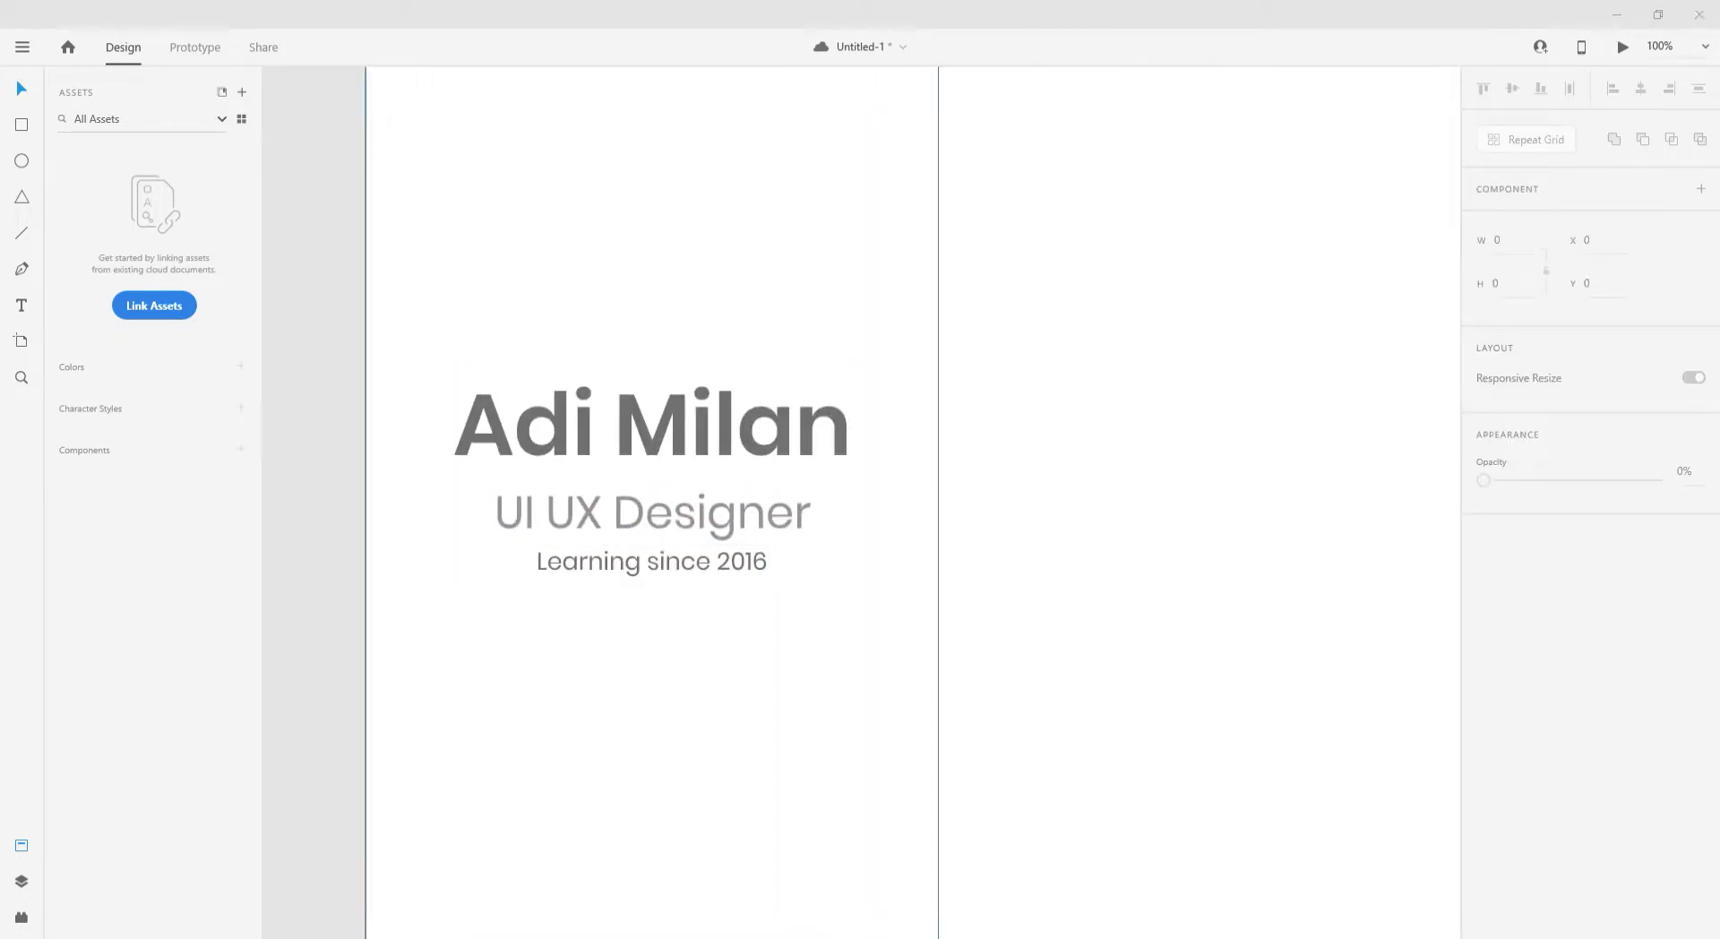
# - Draw a small triangle beneath the text block
pyautogui.click(21, 197)
pyautogui.moveTo(472, 678)
pyautogui.mouseDown()
pyautogui.moveTo(527, 726)
pyautogui.moveTo(487, 729)
pyautogui.mouseUp()
pyautogui.click(1519, 706)
pyautogui.press('Escape')
pyautogui.moveTo(464, 663); pyautogui.dragTo(518, 234)
# - Place a large triangle at the artboard's top-left and lighten its fill
pyautogui.scroll(3, 489, 695)
pyautogui.scroll(-3, 529, 691)
pyautogui.scroll(3, 509, 408)
pyautogui.scroll(-2, 508, 414)
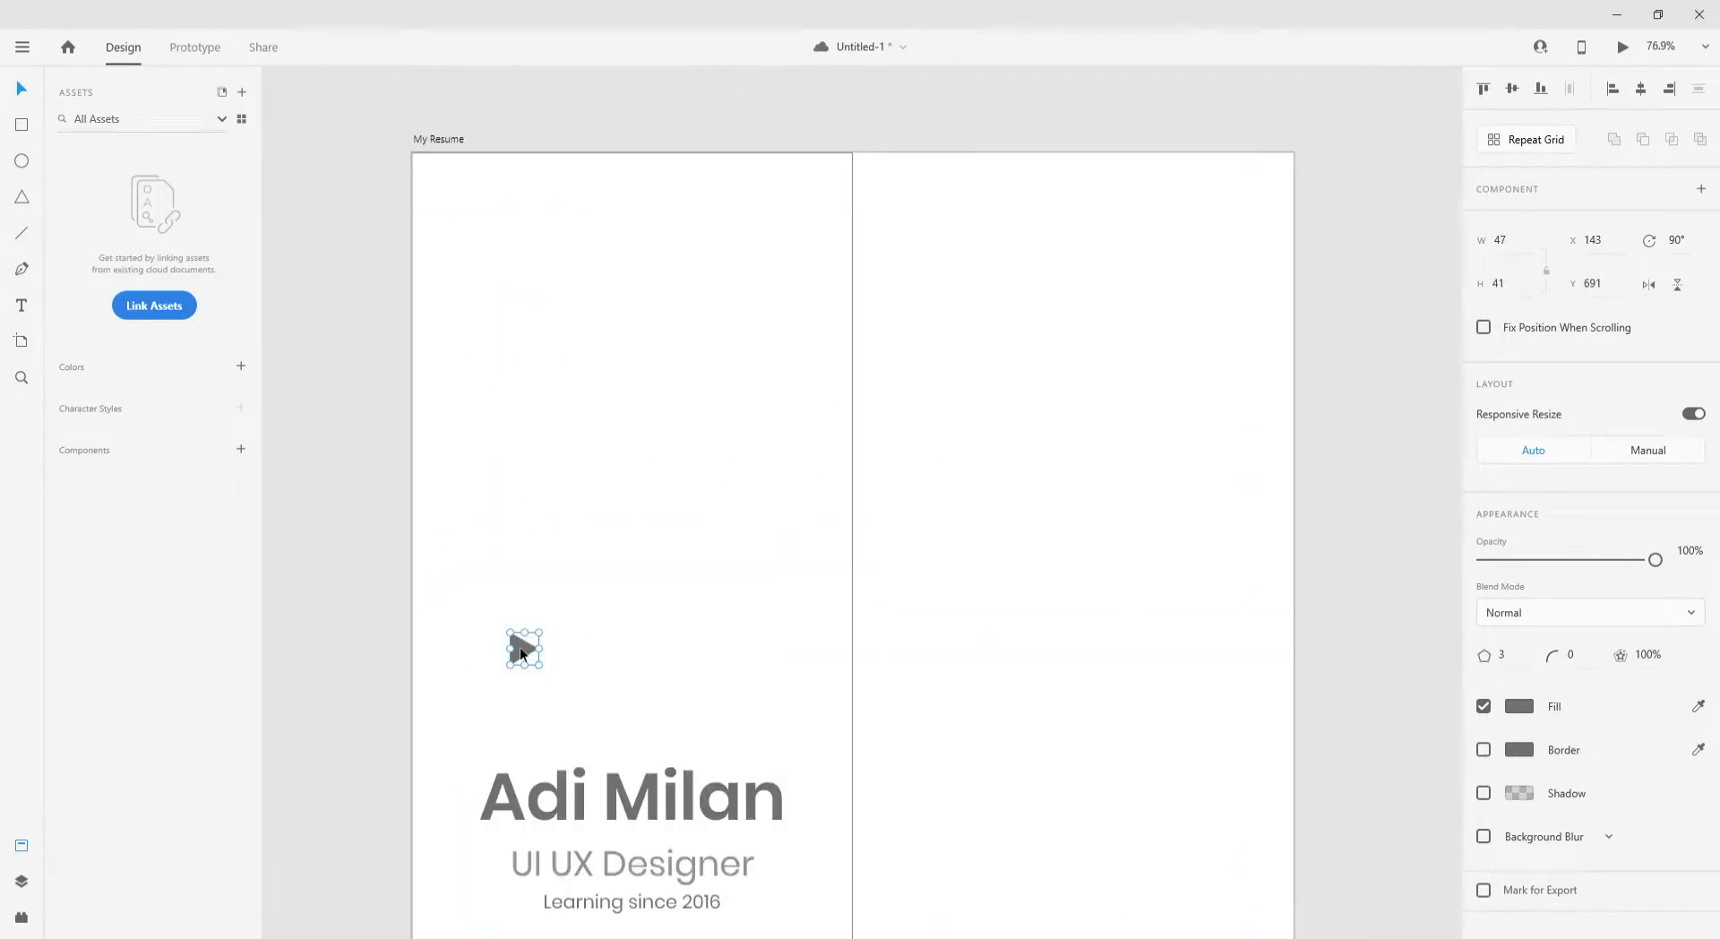
pyautogui.moveTo(519, 647); pyautogui.dragTo(975, 885)
pyautogui.scroll(3, 895, 671)
pyautogui.scroll(-2, 915, 627)
pyautogui.click(1519, 706)
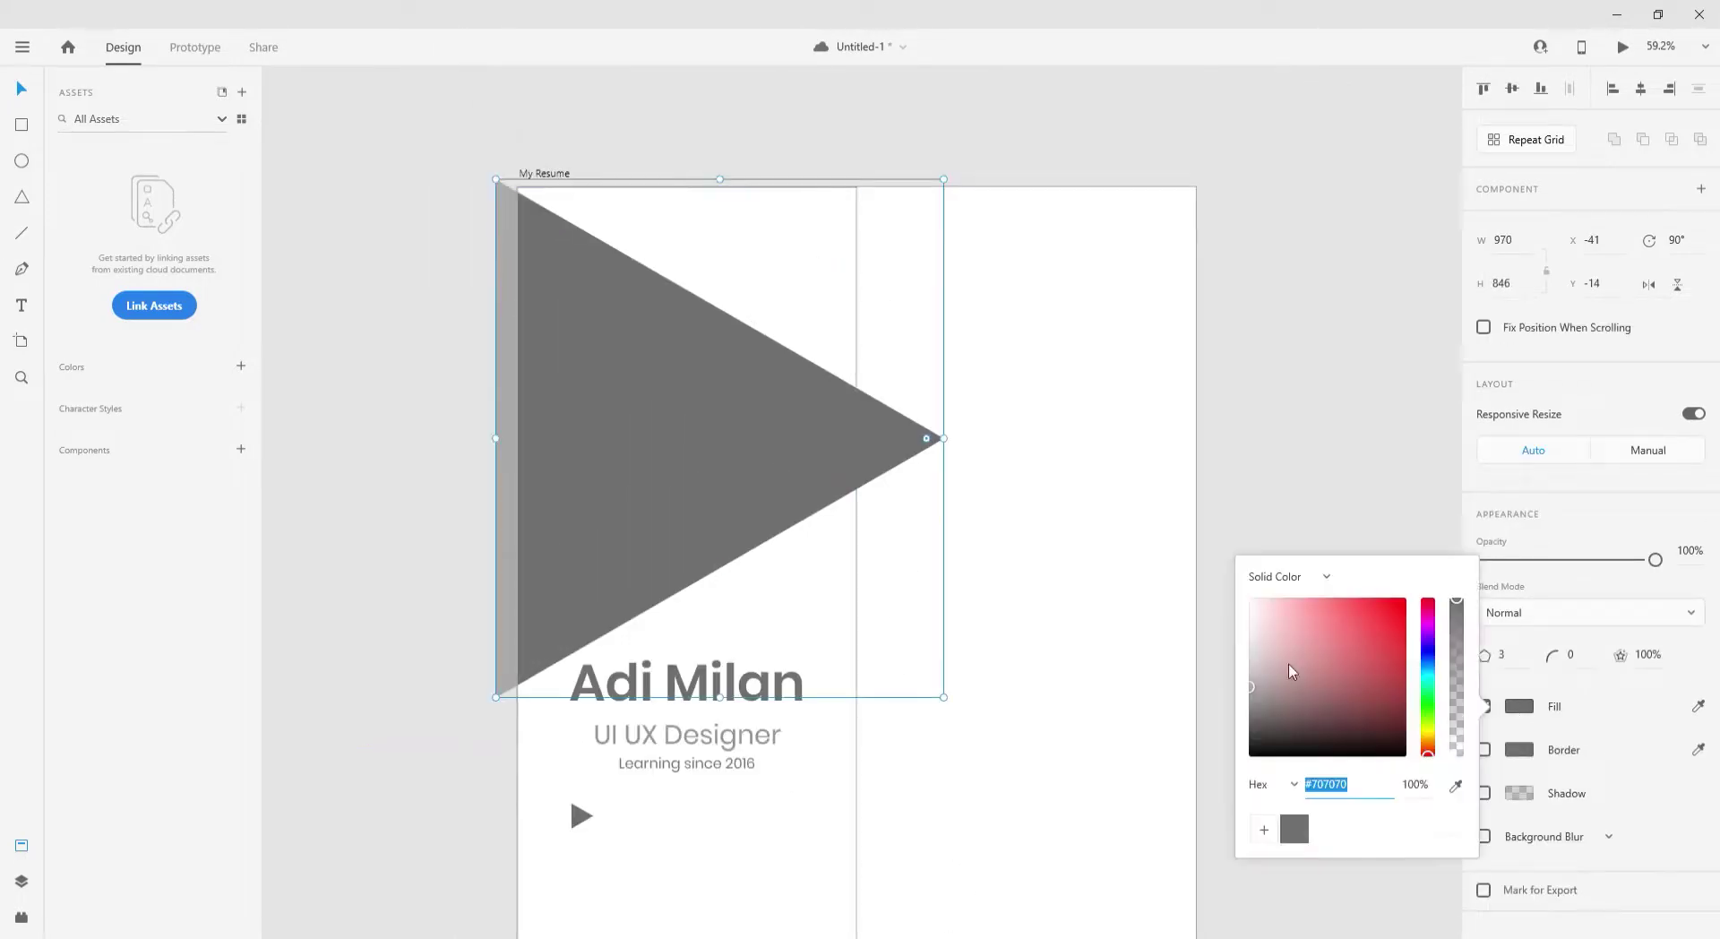
pyautogui.moveTo(1293, 671); pyautogui.dragTo(1235, 609)
# - Try rotating and resizing the large triangle, then revert to the large grey version
pyautogui.moveTo(930, 441); pyautogui.dragTo(1225, 280)
pyautogui.moveTo(824, 309); pyautogui.dragTo(834, 320)
pyautogui.moveTo(956, 440); pyautogui.dragTo(699, 238)
pyautogui.hotkey('ctrl', 'z')
pyautogui.hotkey('ctrl', 'z')
pyautogui.hotkey('ctrl', 'z')
pyautogui.hotkey('ctrl', 'z')
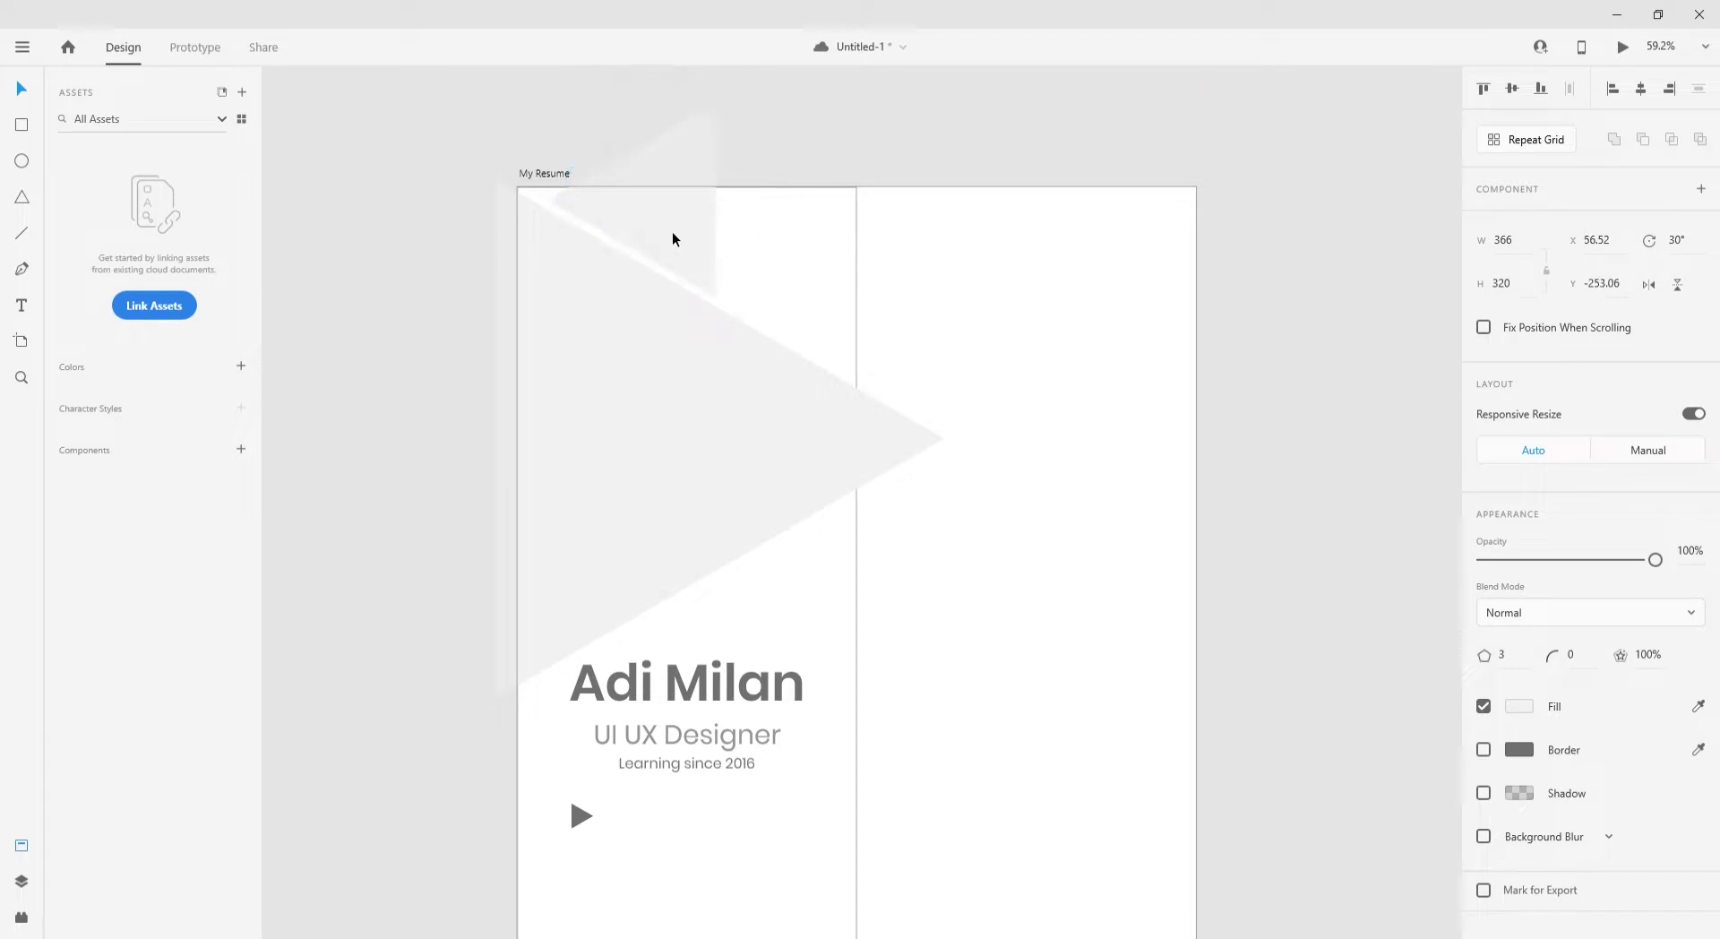
pyautogui.hotkey('ctrl', 'z')
pyautogui.hotkey('ctrl', 'z')
pyautogui.hotkey('ctrl', 'z')
pyautogui.hotkey('ctrl', 'z')
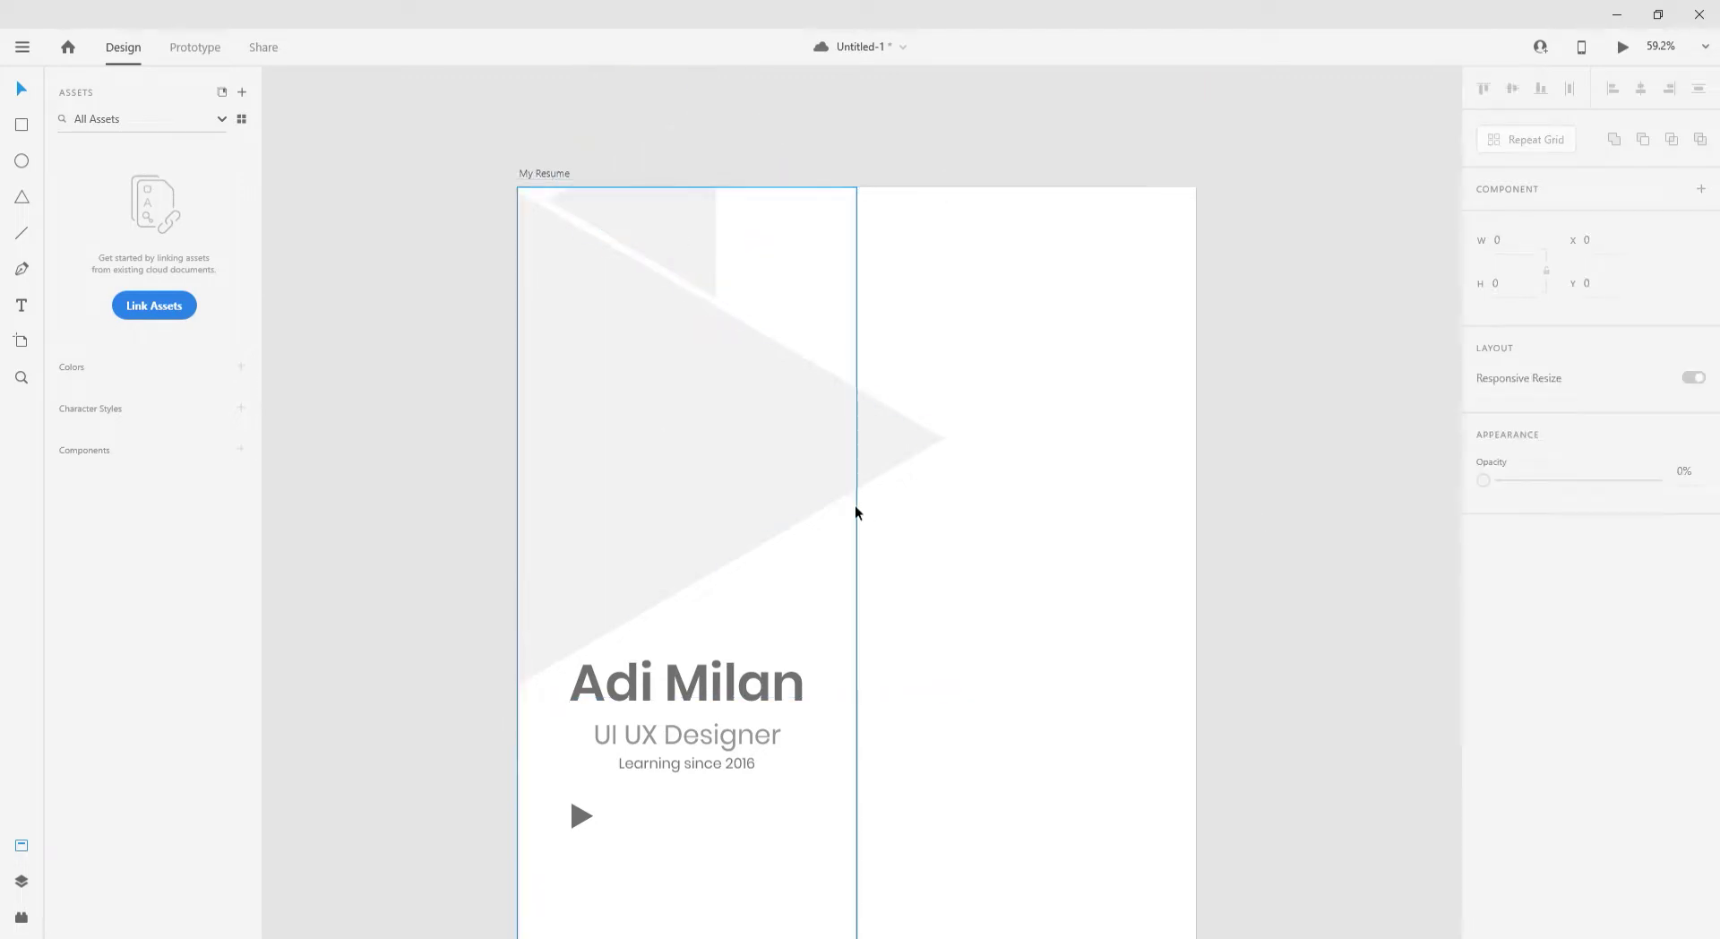
pyautogui.hotkey('ctrl', 'z')
pyautogui.hotkey('ctrl', 'z')
pyautogui.hotkey('ctrl', 'z')
pyautogui.hotkey('ctrl', 'z')
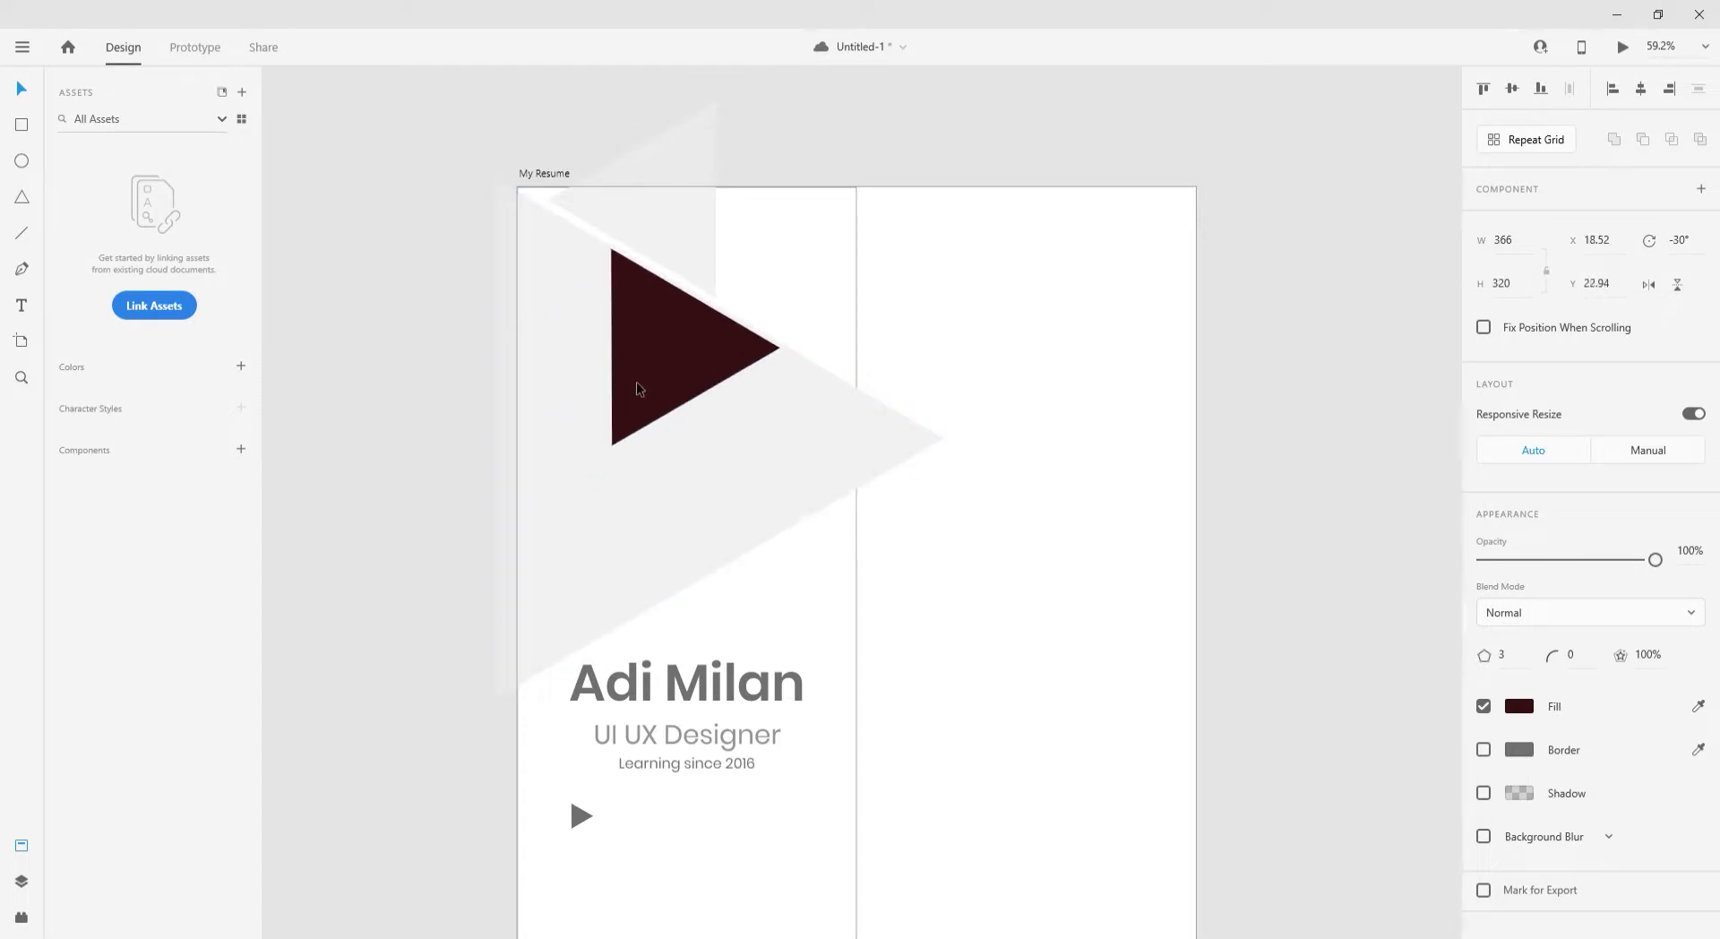
pyautogui.moveTo(622, 459); pyautogui.dragTo(466, 719)
pyautogui.hotkey('ctrl', 'z')
pyautogui.hotkey('ctrl', 'z')
pyautogui.hotkey('ctrl', 'z')
pyautogui.hotkey('ctrl', 'z')
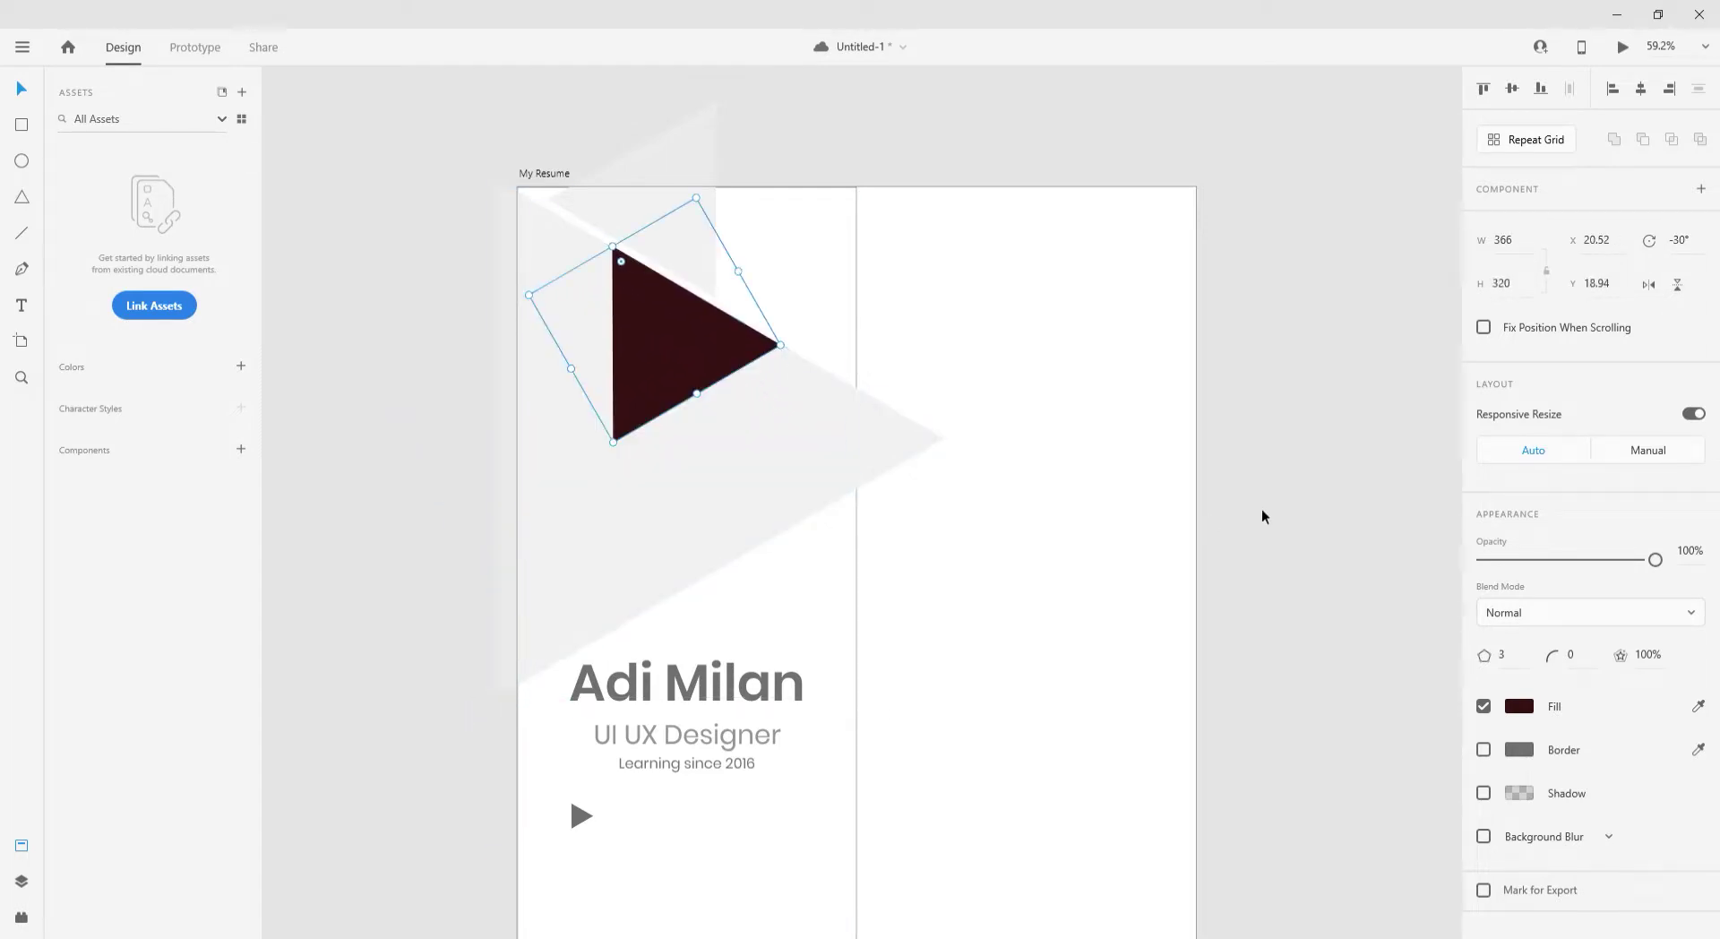
# - Add a point on the triangle's top edge and drag it to the top-right corner for a diagonal edge
pyautogui.scroll(-2, 717, 600)
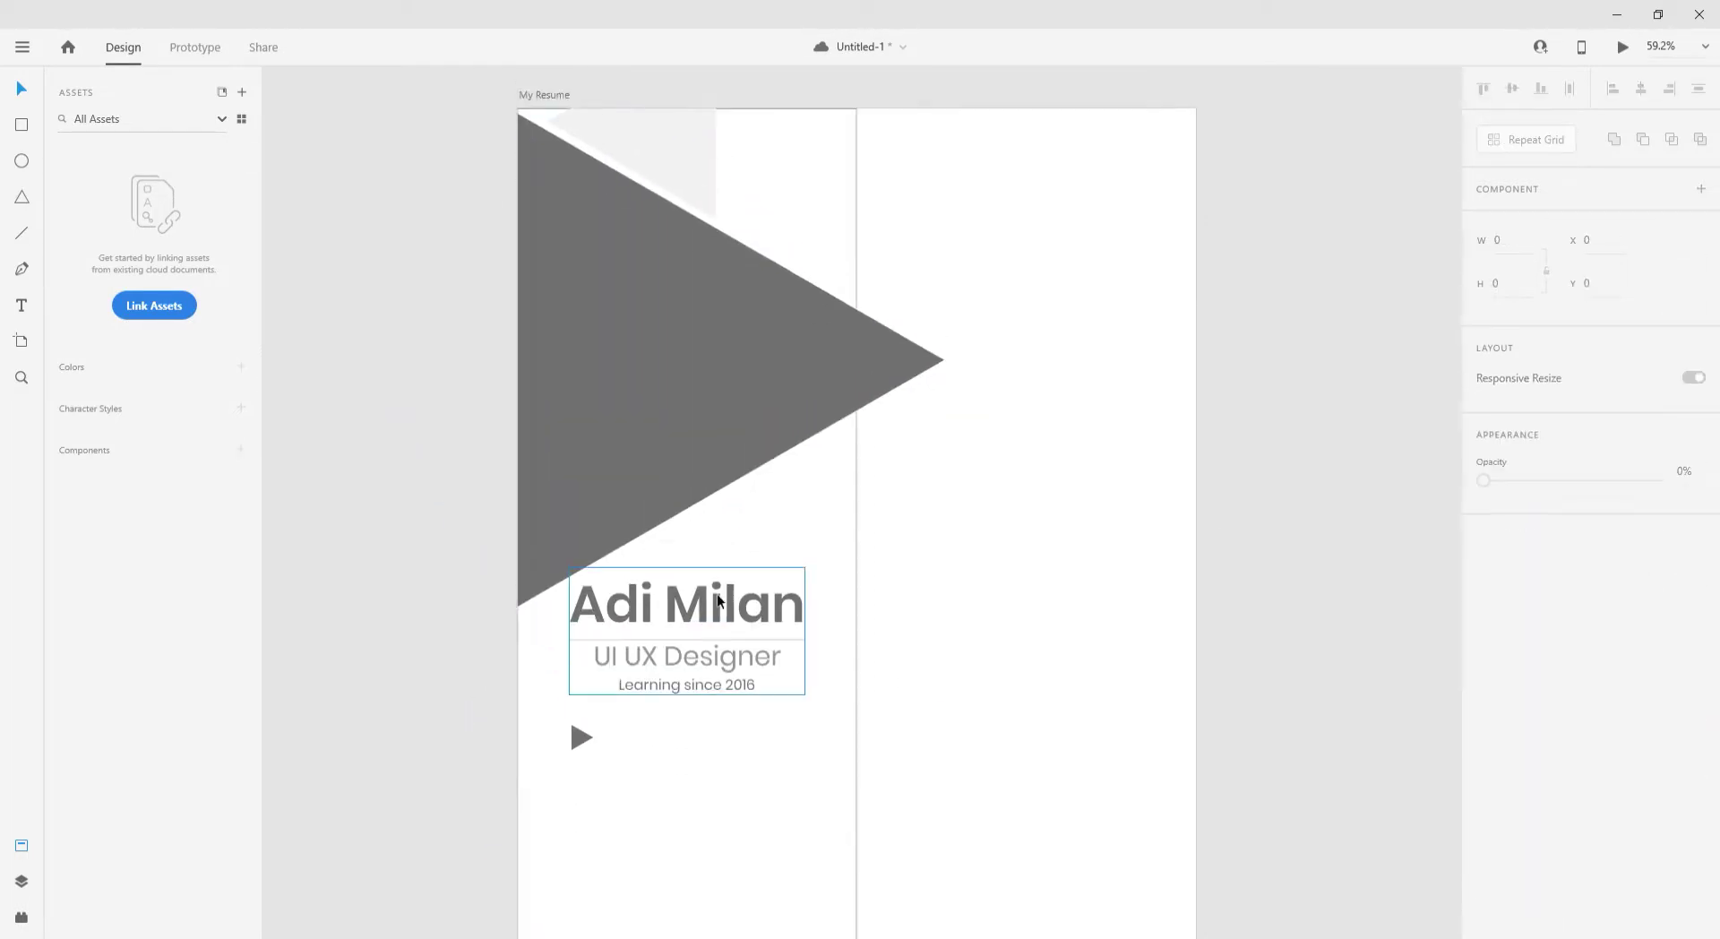
pyautogui.moveTo(795, 401); pyautogui.dragTo(711, 407)
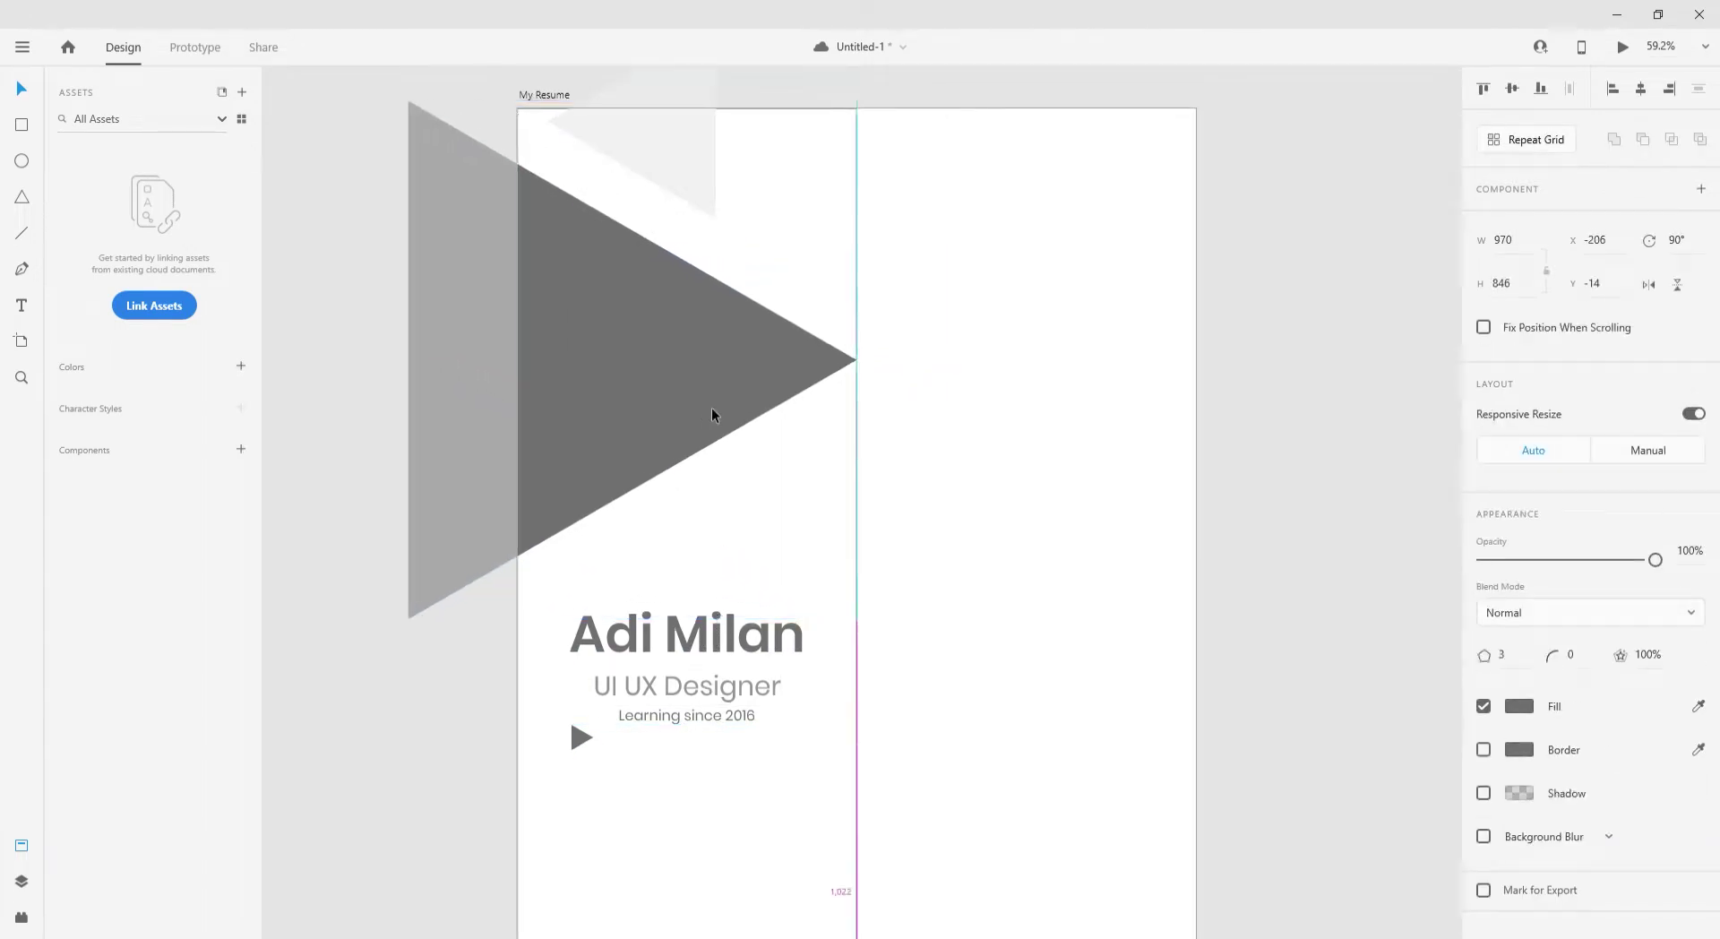
pyautogui.scroll(4, 589, 370)
pyautogui.doubleClick(589, 370)
pyautogui.moveTo(589, 367); pyautogui.dragTo(857, 268)
pyautogui.press('Escape')
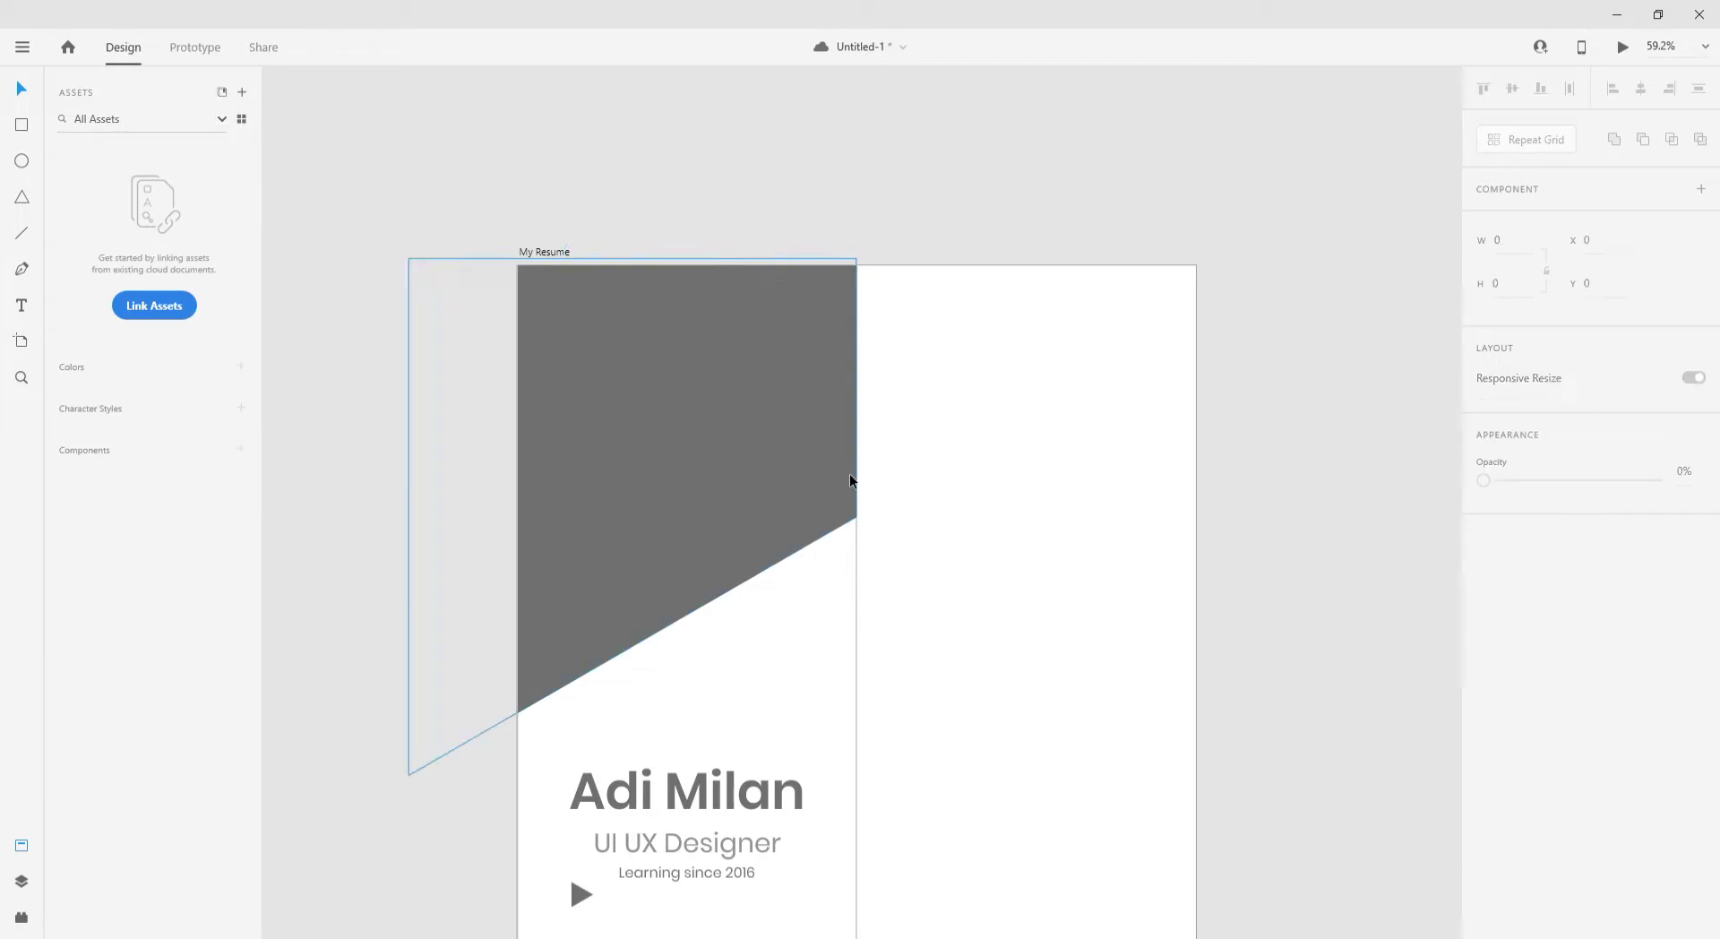
# - Raise the name block and move the play triangle up above the name
pyautogui.scroll(-3, 617, 493)
pyautogui.click(678, 655)
pyautogui.keyDown('shift'); pyautogui.click(580, 763); pyautogui.keyUp('shift')
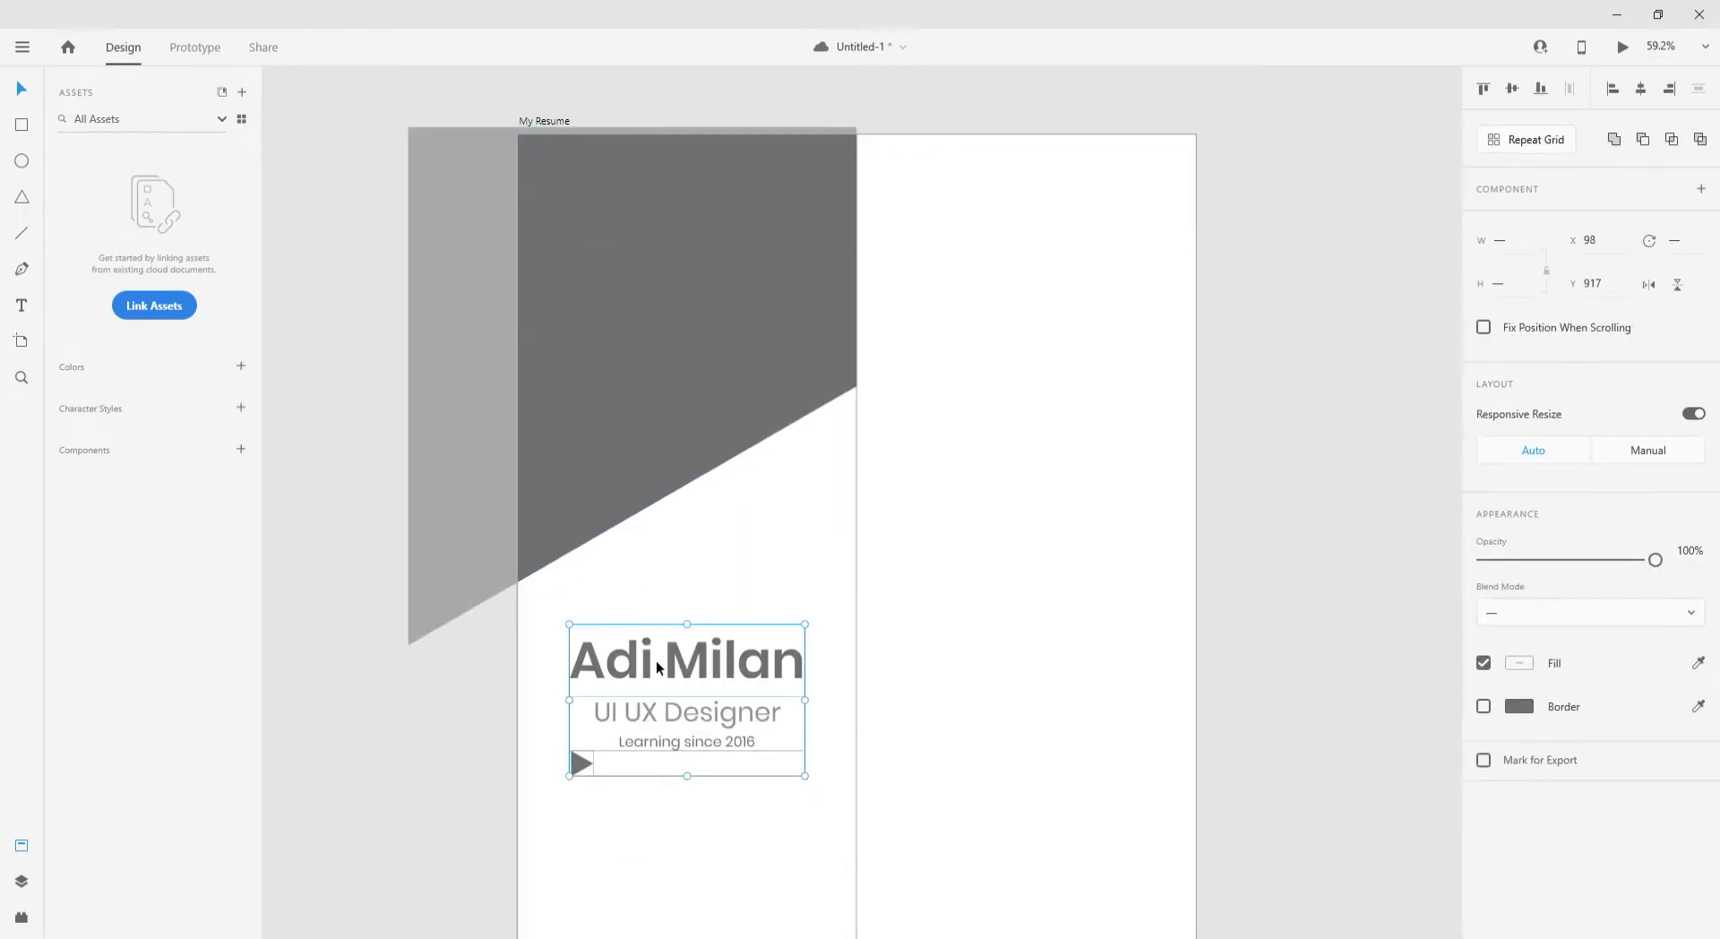
pyautogui.moveTo(656, 664); pyautogui.dragTo(657, 599)
pyautogui.moveTo(581, 697); pyautogui.dragTo(578, 544)
# - Change the small triangle's fill from grey to yellow #FFC21A
pyautogui.click(1519, 706)
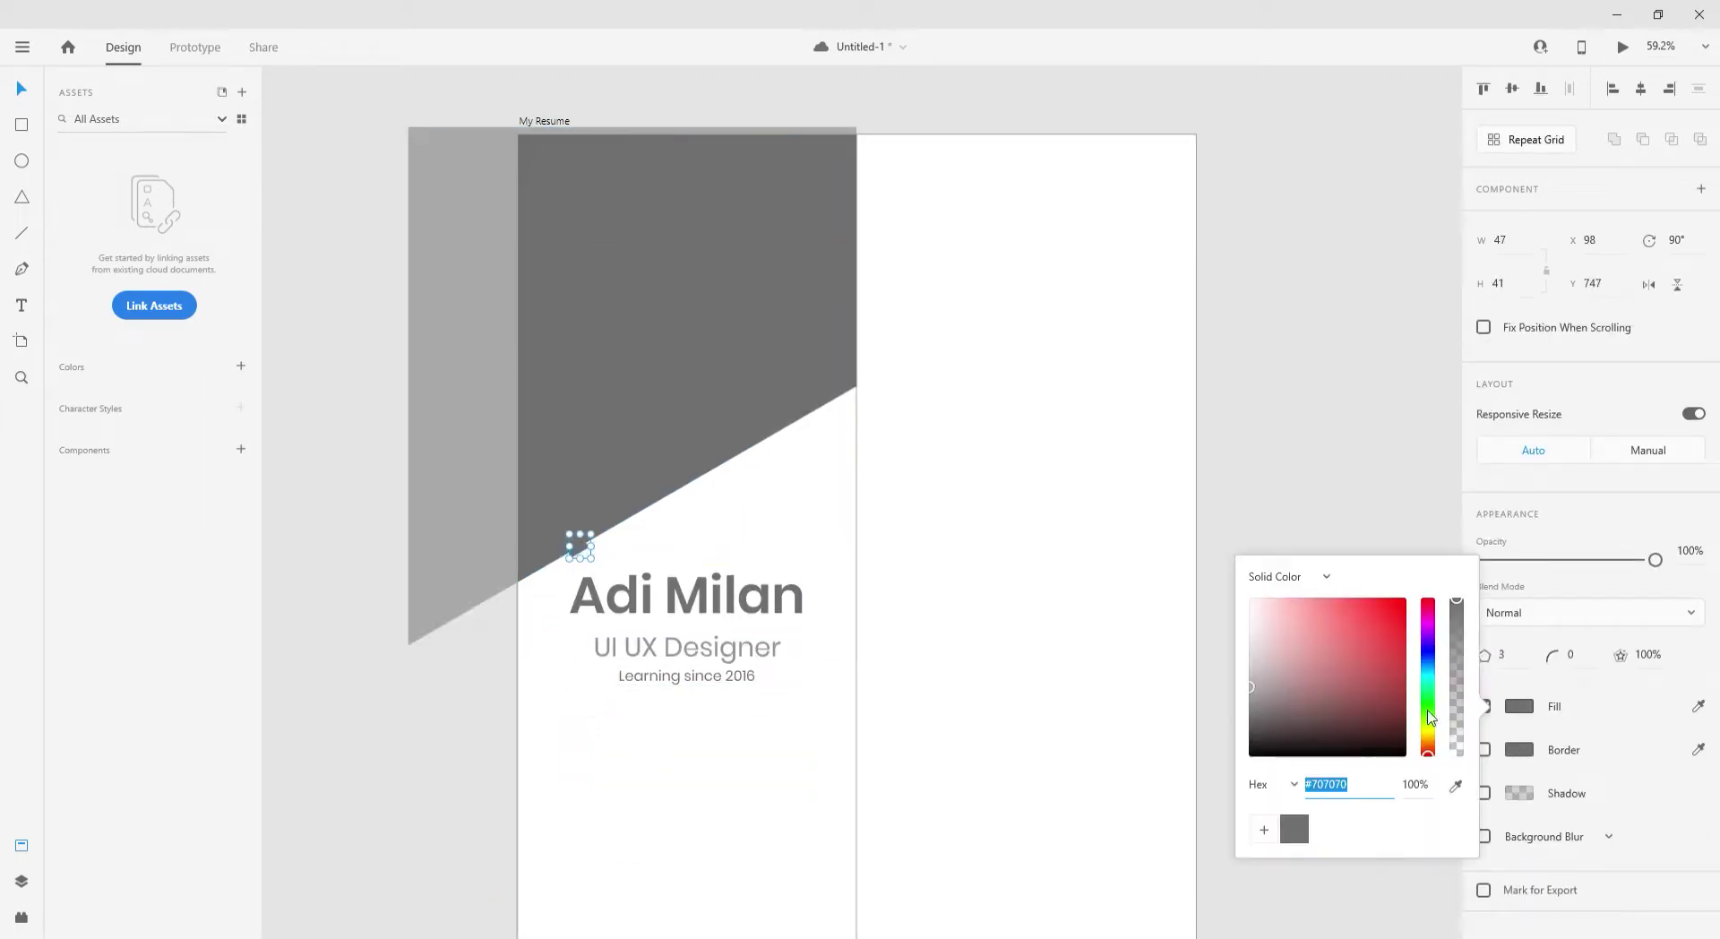
pyautogui.moveTo(1267, 640); pyautogui.dragTo(1239, 651)
pyautogui.click(584, 550)
pyautogui.click(583, 550)
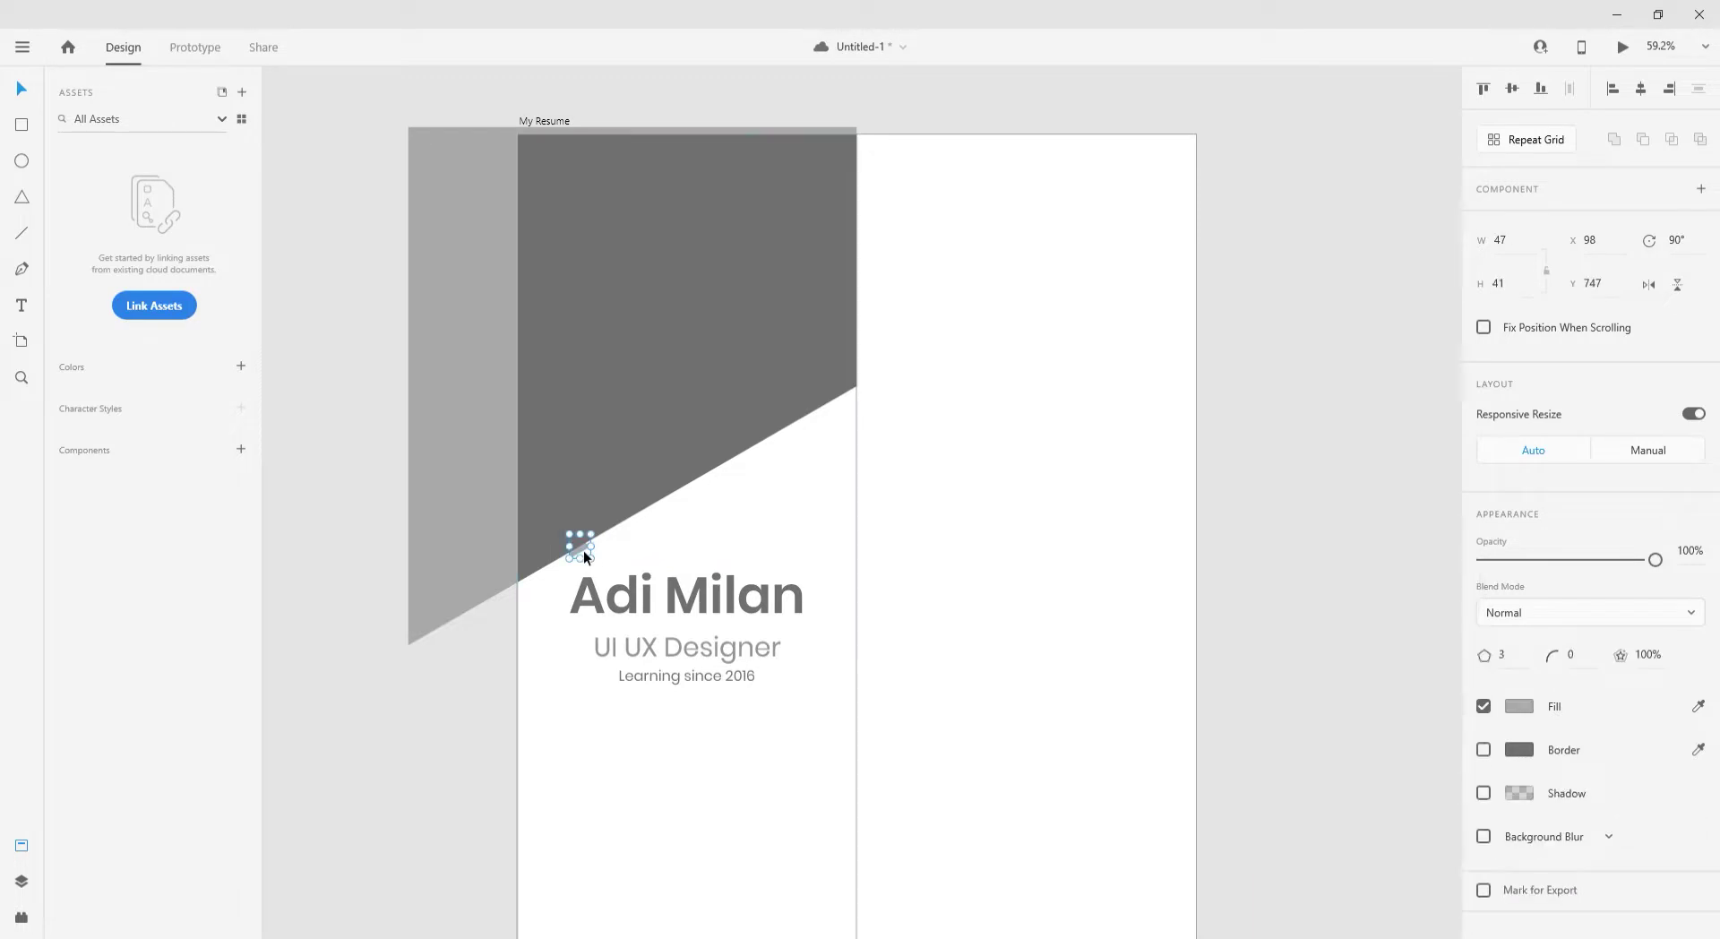
pyautogui.click(1513, 709)
pyautogui.click(1428, 739)
pyautogui.click(1398, 598)
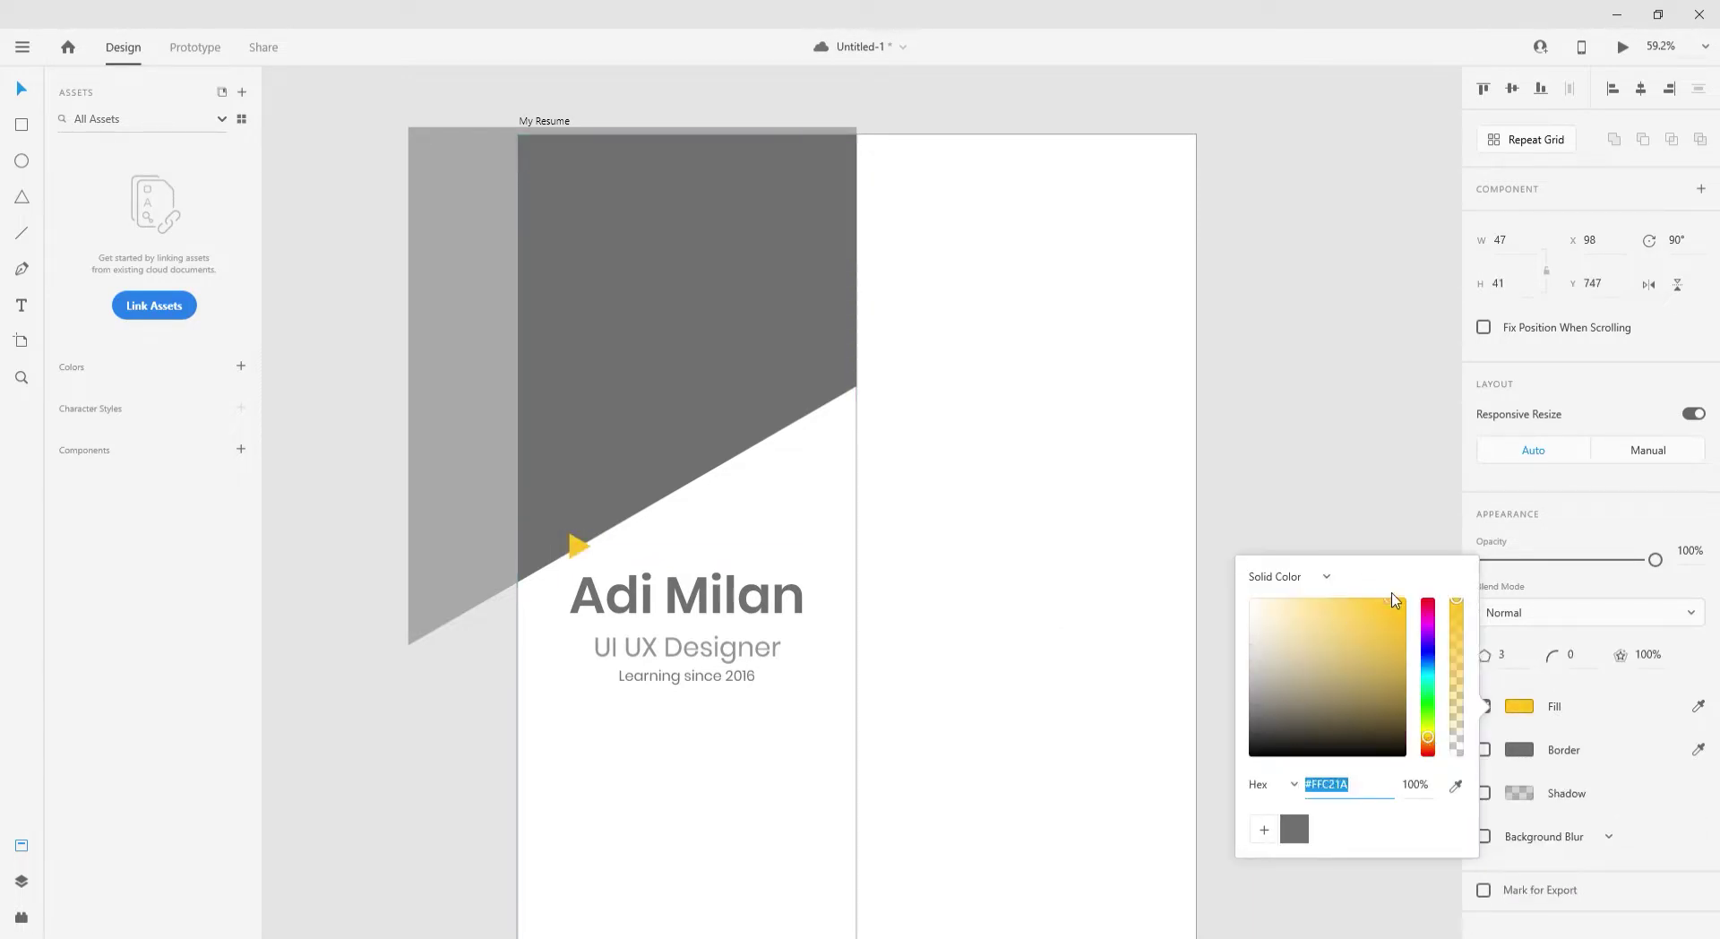
pyautogui.click(1223, 427)
pyautogui.scroll(-1, 547, 376)
pyautogui.scroll(2, 690, 647)
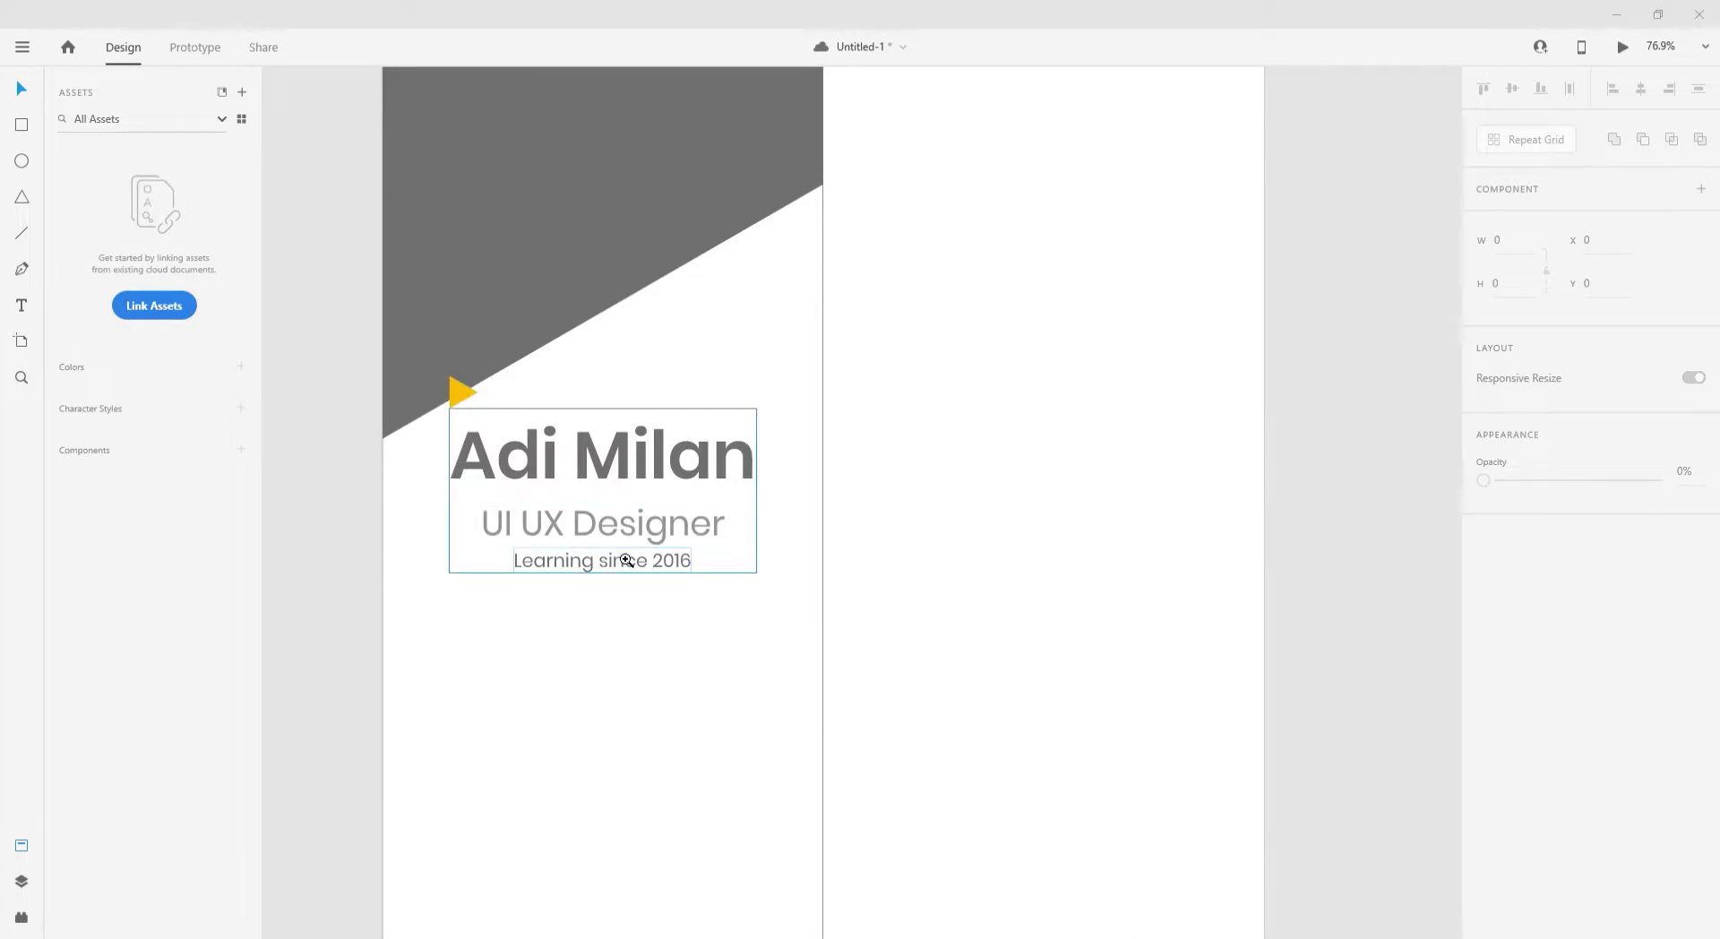
# - Centre-align the name text, apply Uppercase, character spacing 70 and font size 80
pyautogui.doubleClick(598, 460)
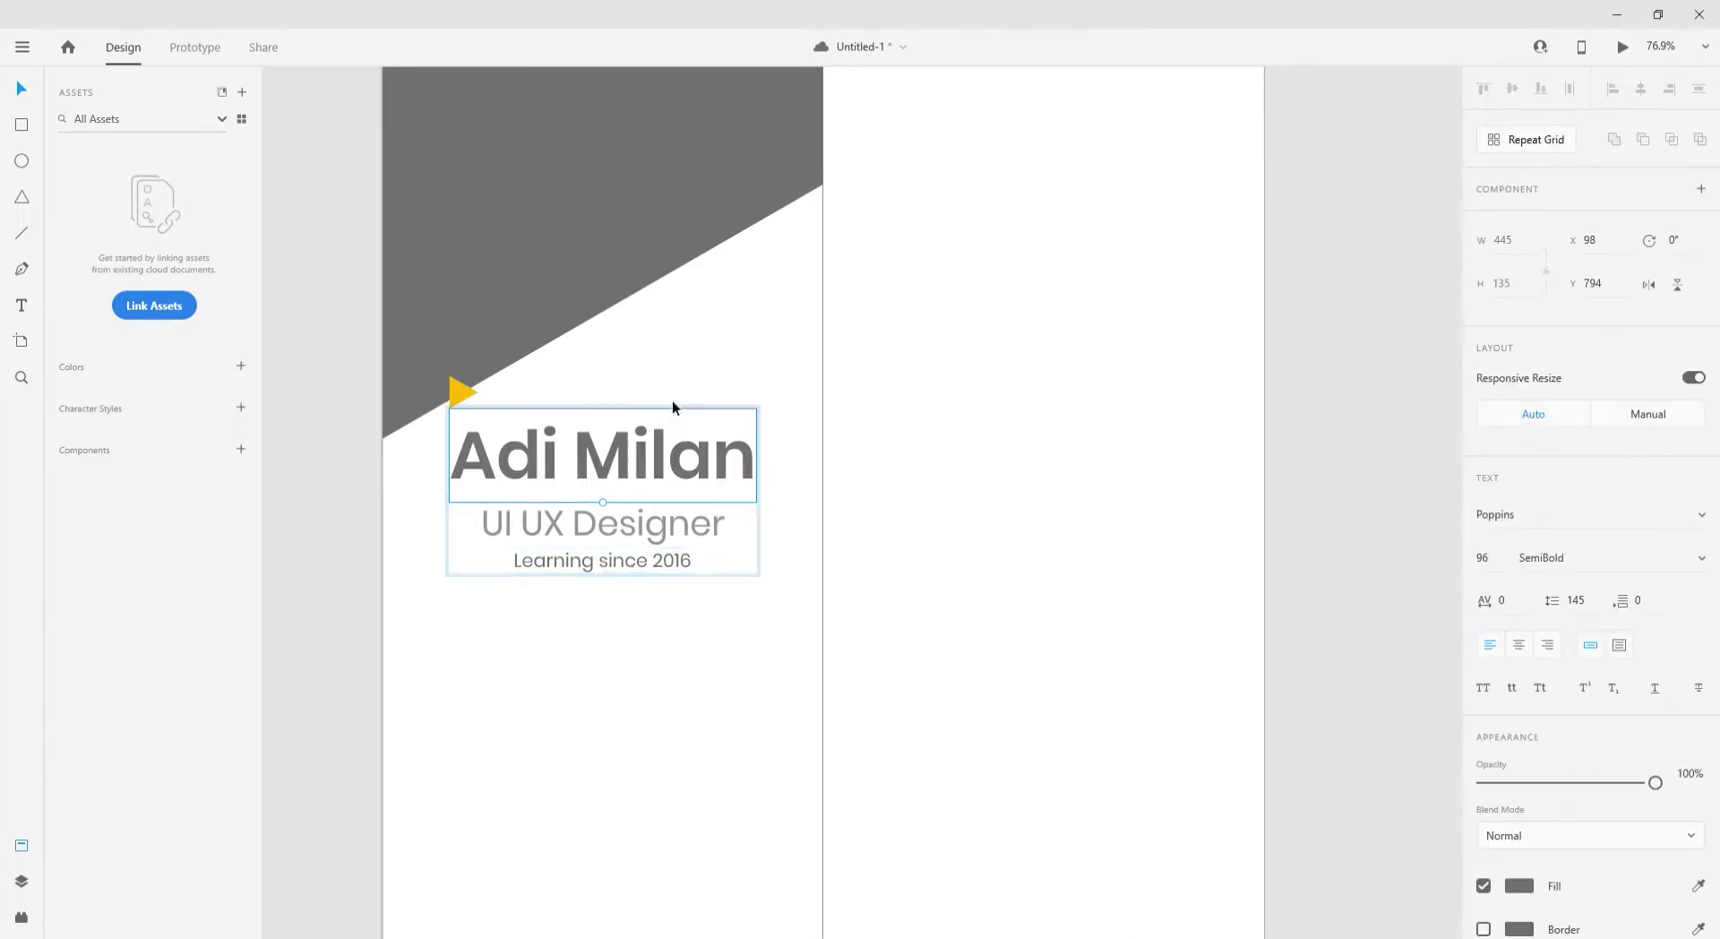
pyautogui.press('Up')
pyautogui.press('Up')
pyautogui.press('Up')
pyautogui.press('Up')
pyautogui.press('Up')
pyautogui.press('Up')
pyautogui.press('Up')
pyautogui.hotkey('ctrl', 'z')
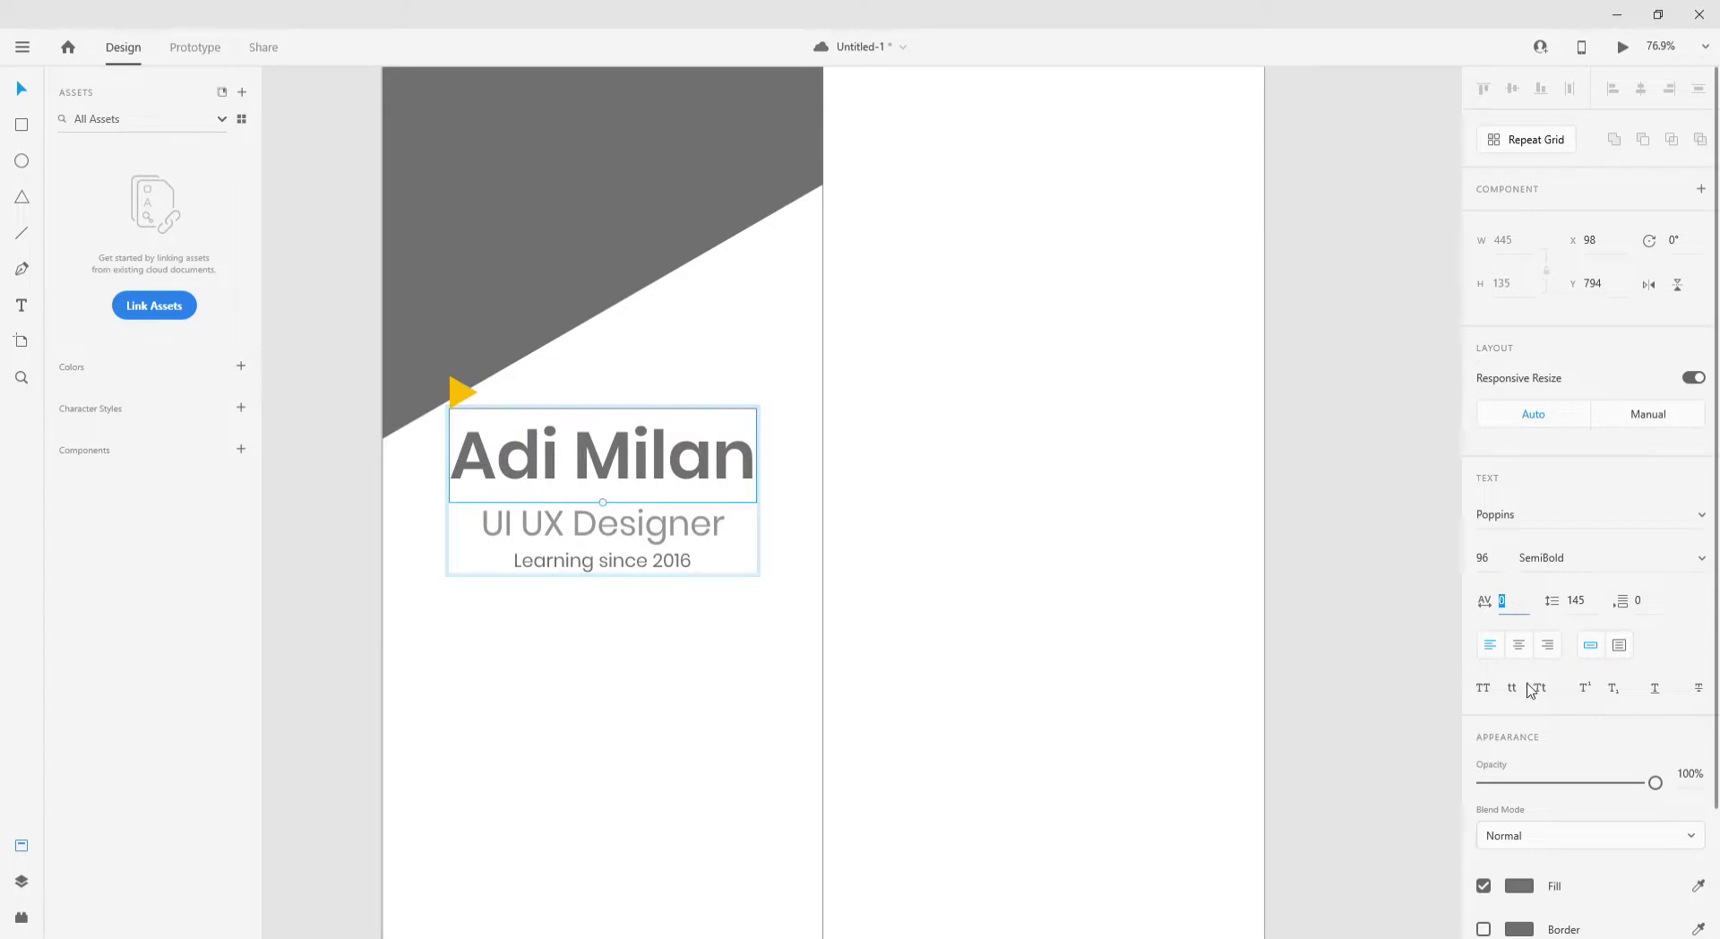
pyautogui.click(1525, 648)
pyautogui.click(1512, 601)
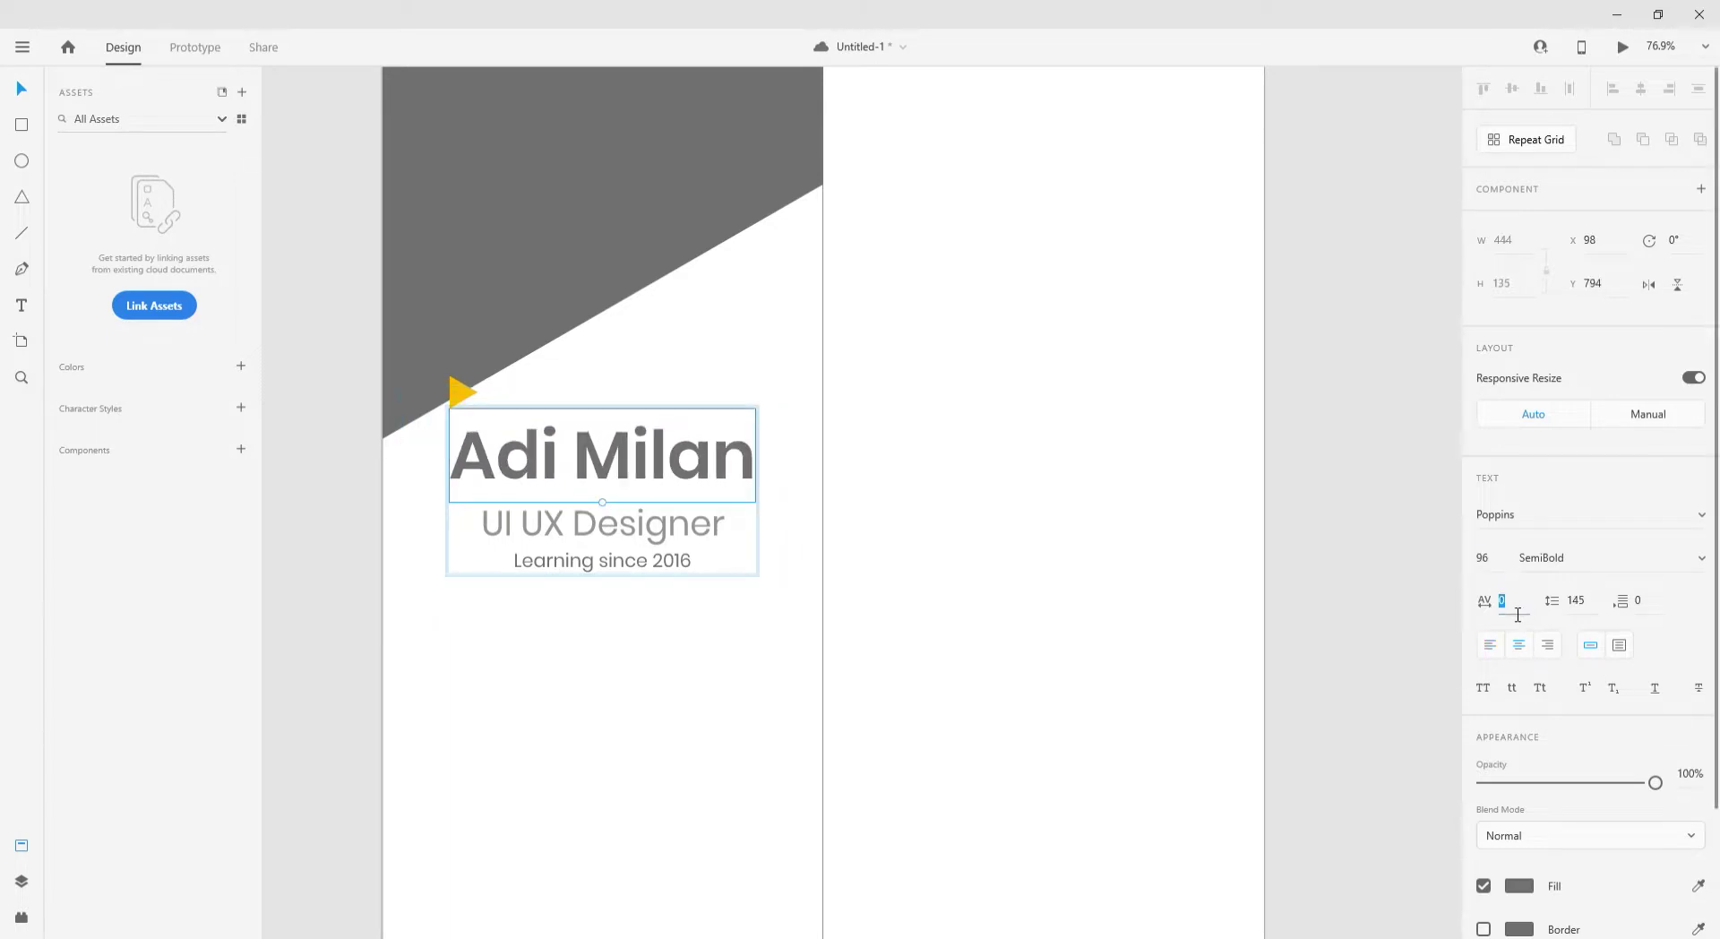
pyautogui.press('Up')
pyautogui.press('Up')
pyautogui.press('Up')
pyautogui.press('Up')
pyautogui.press('Up')
pyautogui.press('Up')
pyautogui.press('Up')
pyautogui.click(1482, 687)
pyautogui.click(1506, 561)
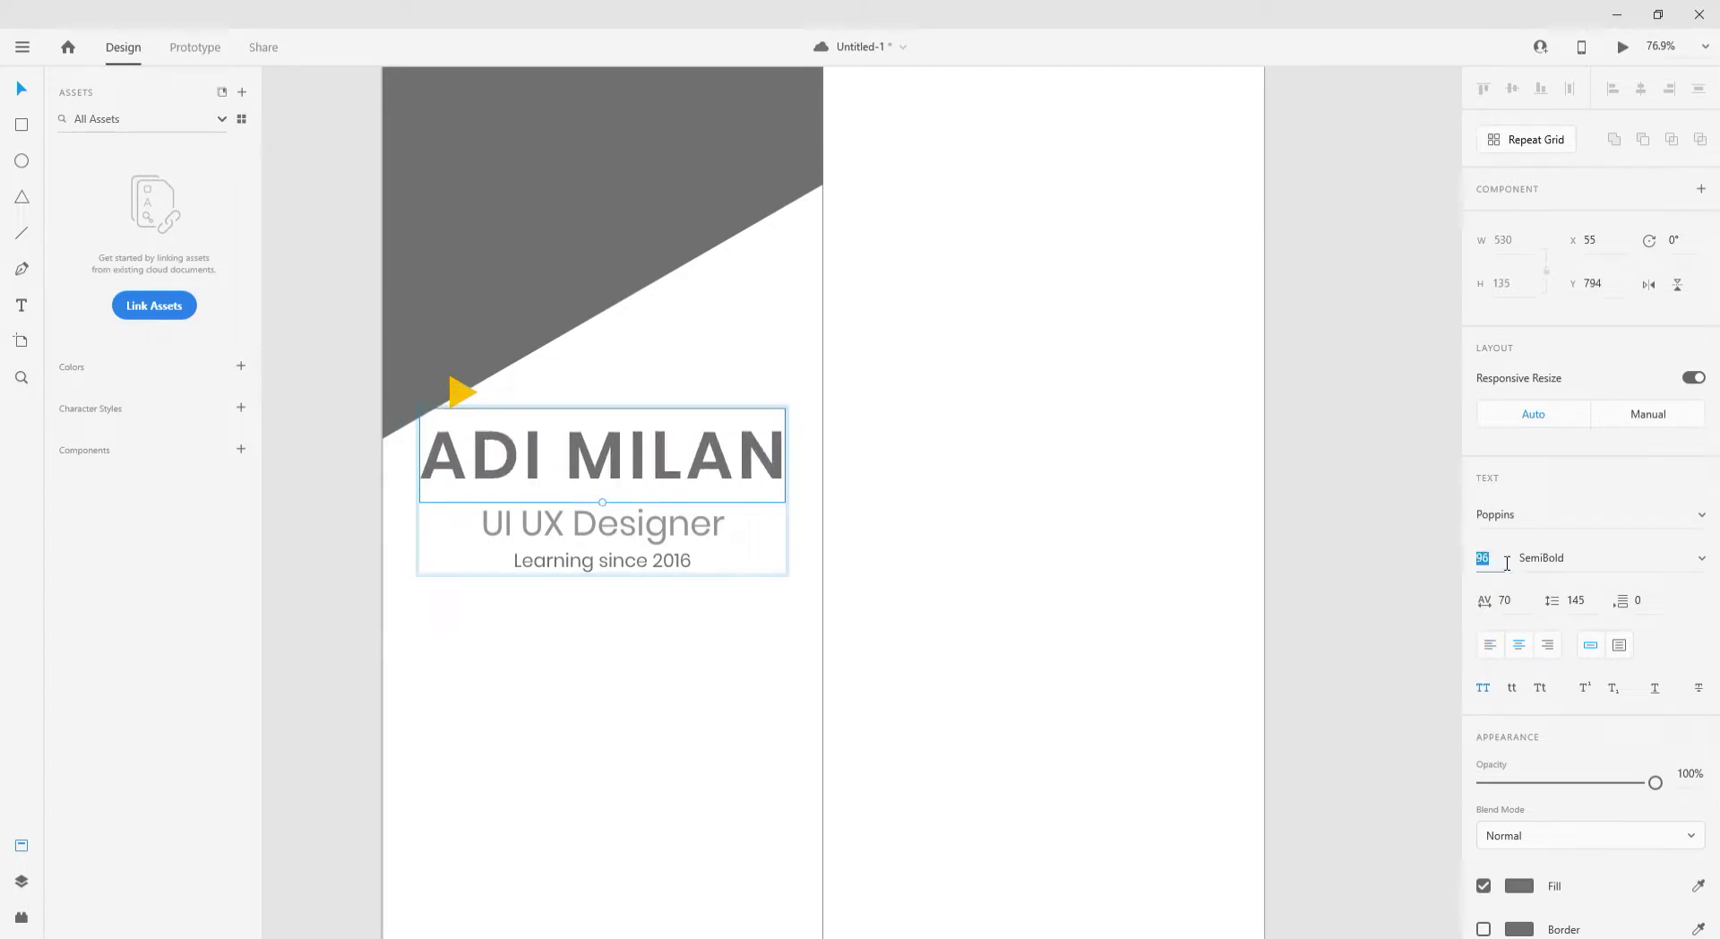
pyautogui.press('Return')
pyautogui.click(712, 616)
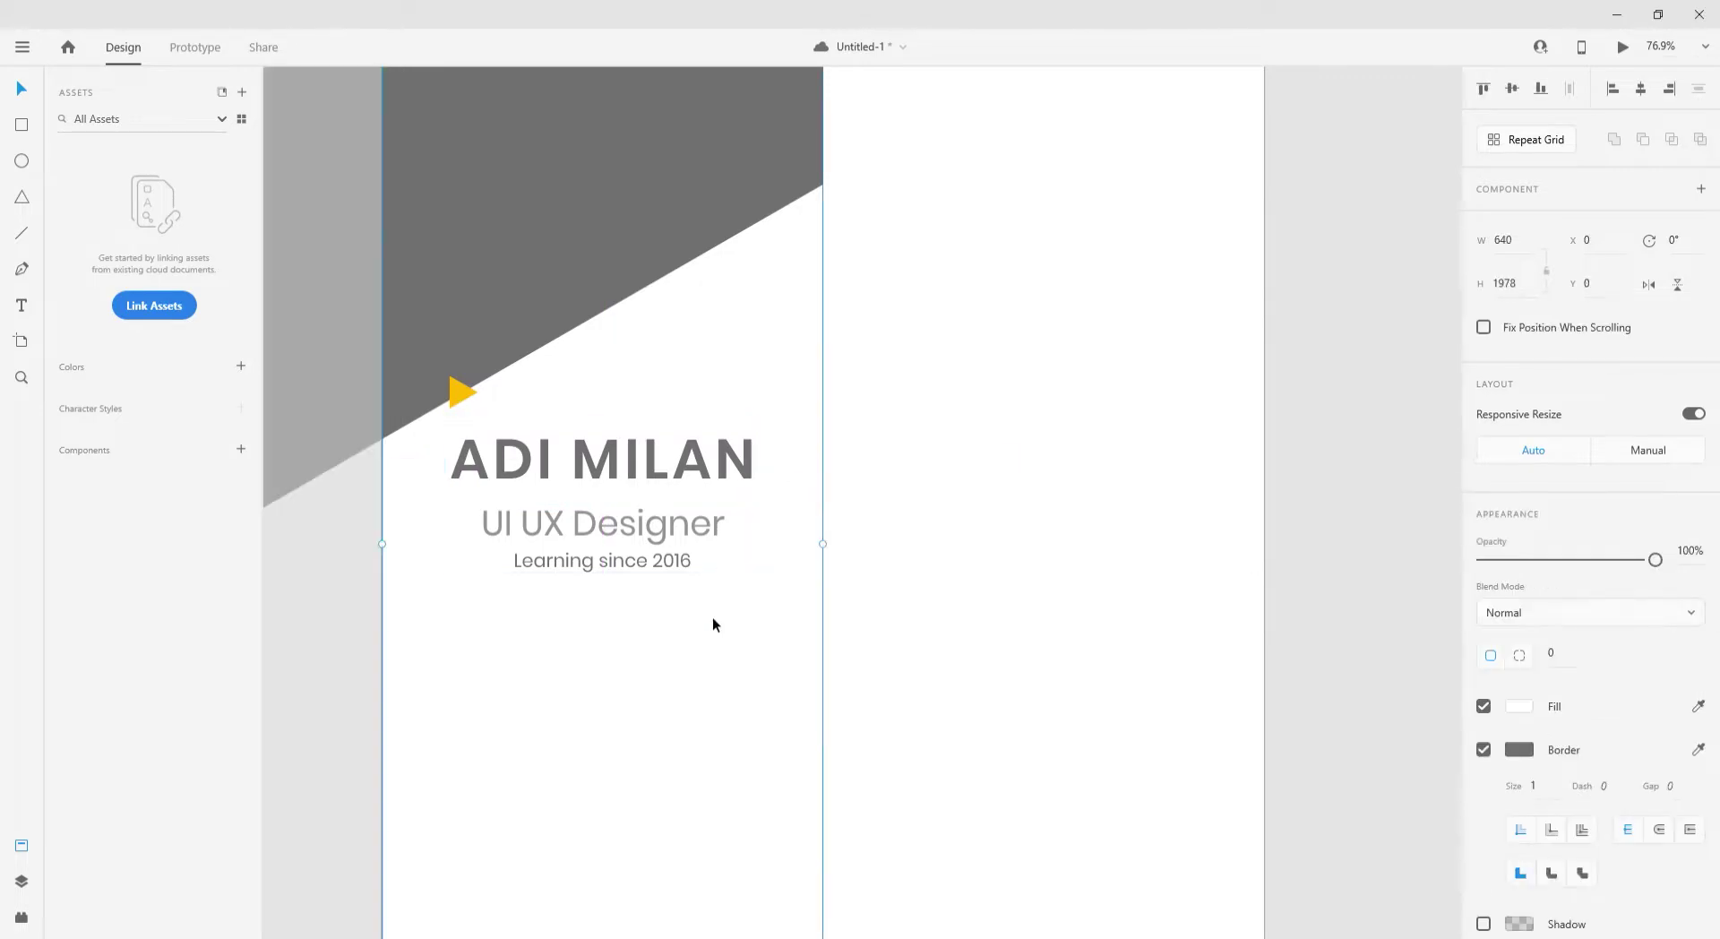
# - Give the resume background rectangle a light grey #E9E9E9 fill with no border
pyautogui.scroll(-3, 712, 616)
pyautogui.click(1518, 705)
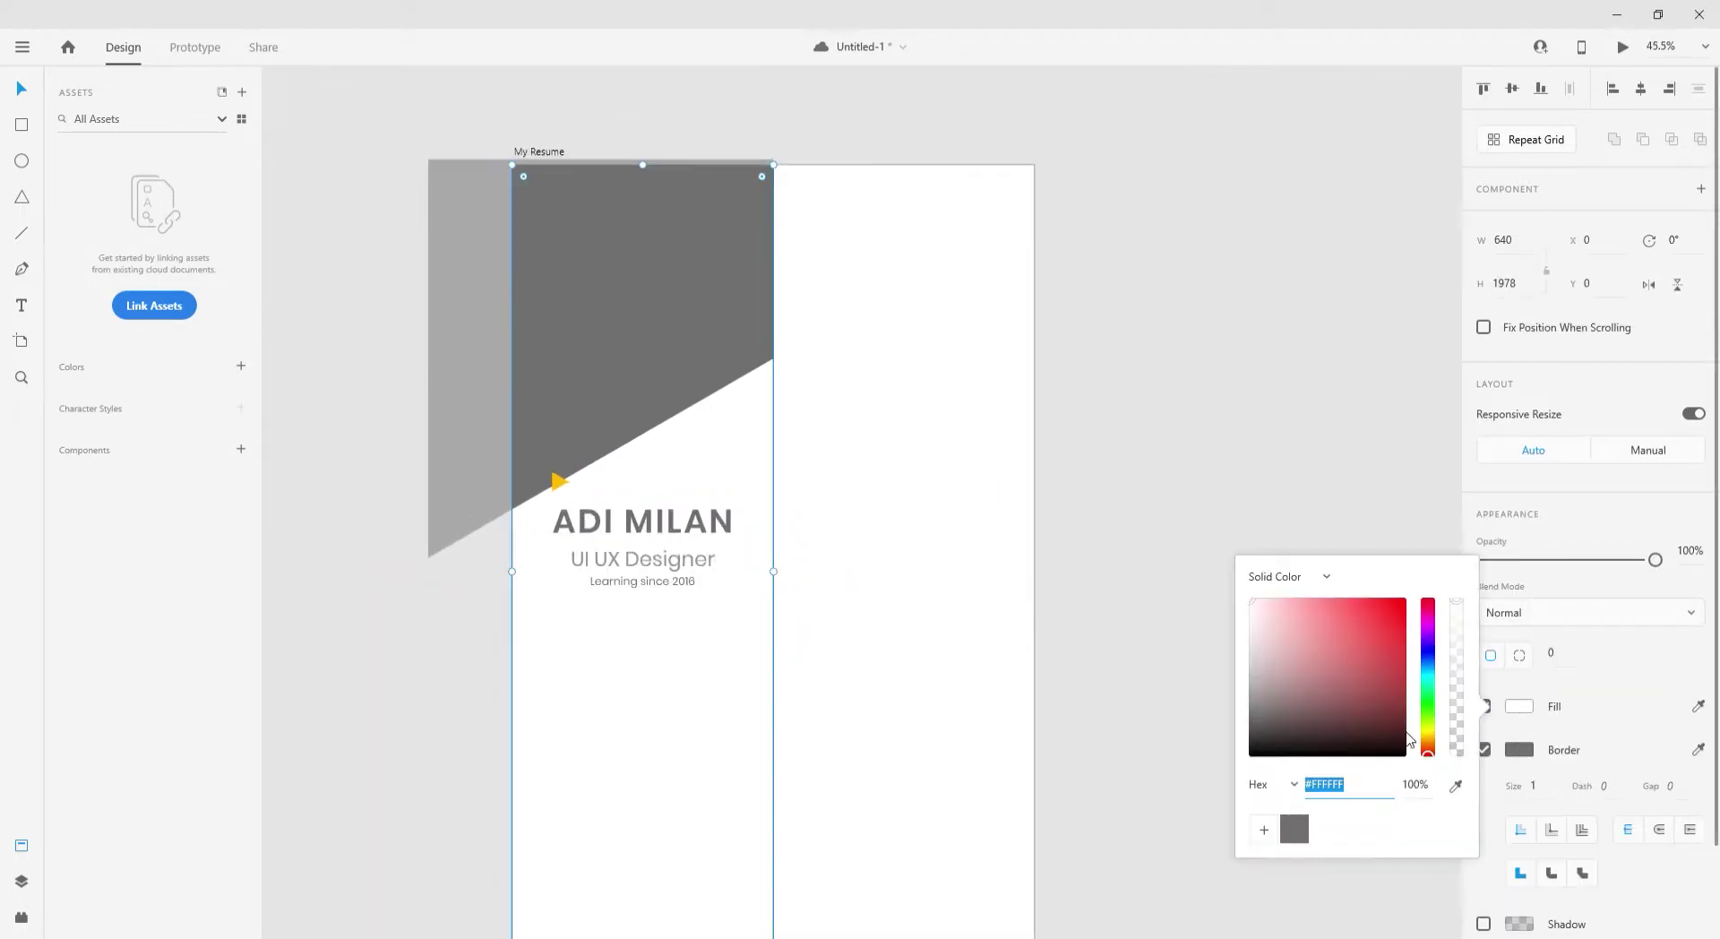
pyautogui.click(1456, 784)
pyautogui.click(558, 481)
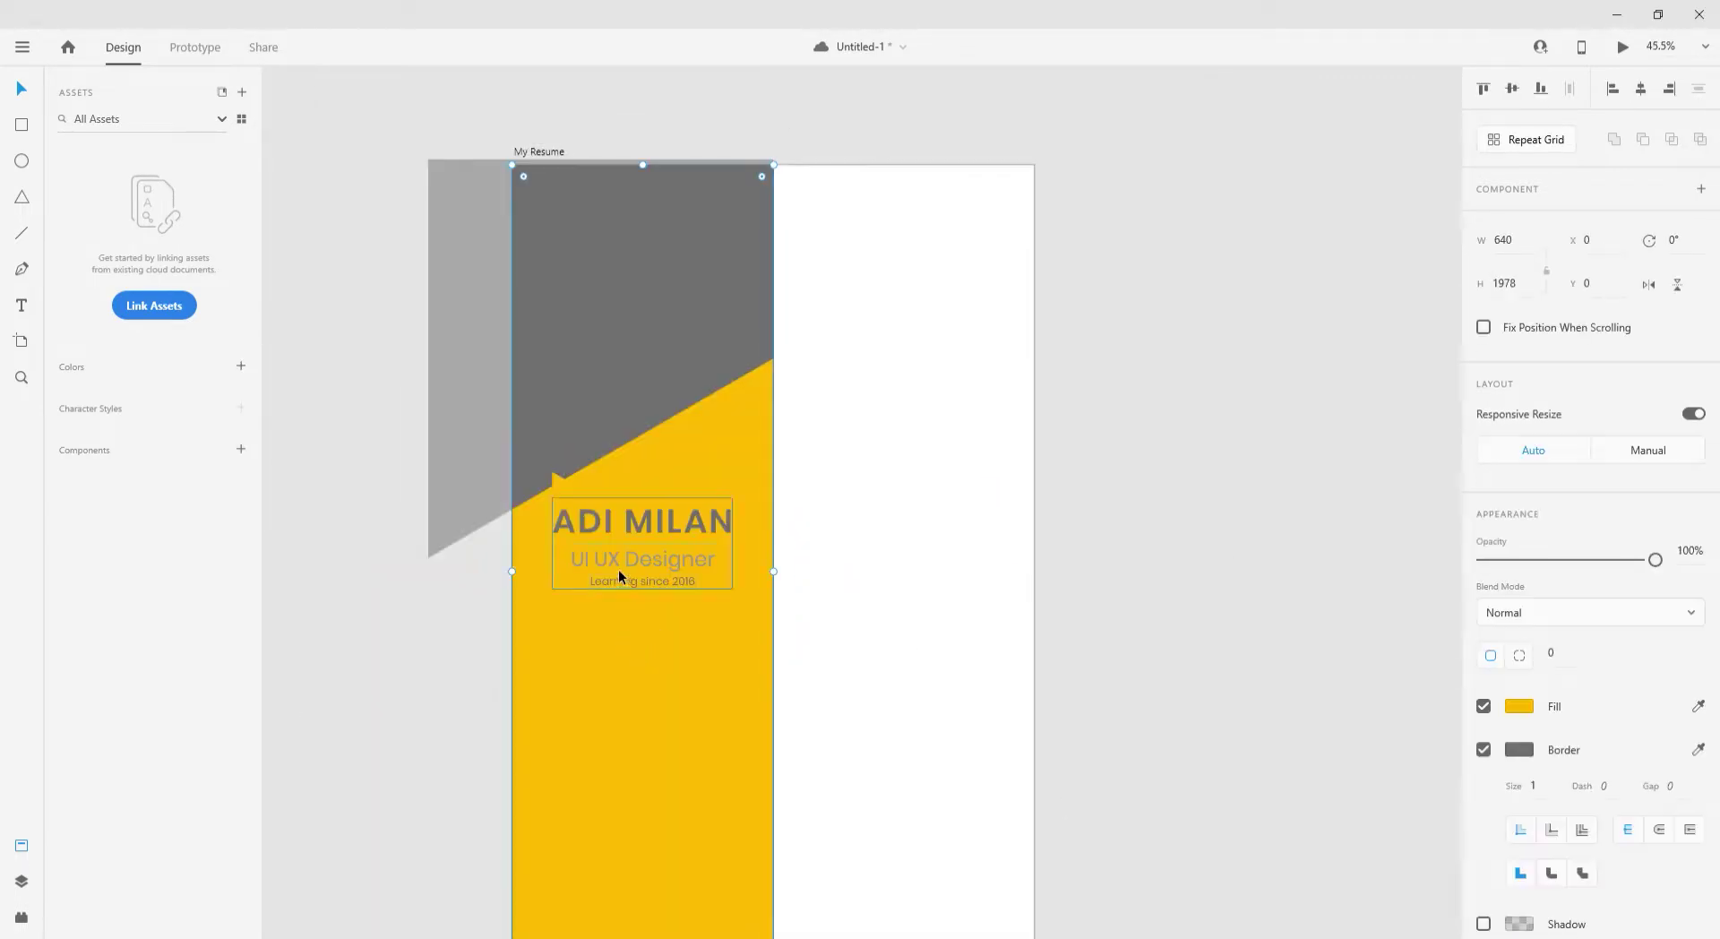
pyautogui.click(1486, 751)
pyautogui.moveTo(1337, 681); pyautogui.dragTo(1242, 612)
pyautogui.click(717, 810)
pyautogui.click(1518, 706)
pyautogui.click(1243, 466)
# - Nudge the dark grey angled header shape slightly into place
pyautogui.click(707, 351)
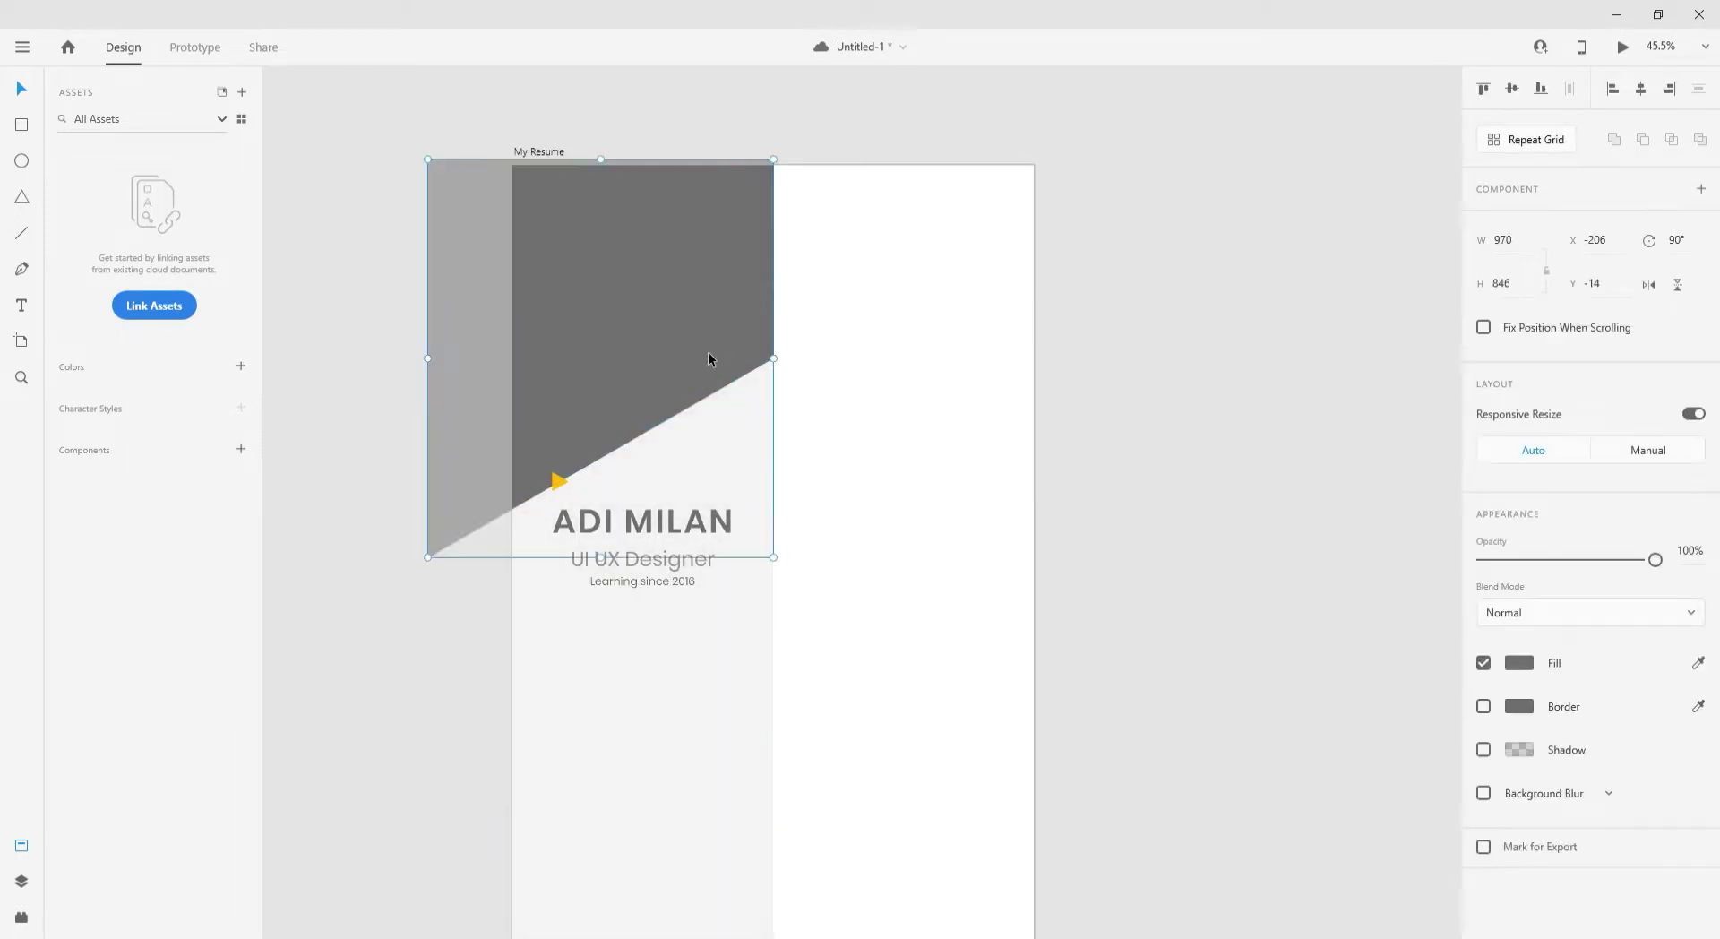
pyautogui.moveTo(708, 351)
pyautogui.mouseDown()
pyautogui.moveTo(723, 340)
pyautogui.moveTo(704, 353)
pyautogui.mouseUp()
pyautogui.scroll(5, 562, 422)
pyautogui.click(338, 565)
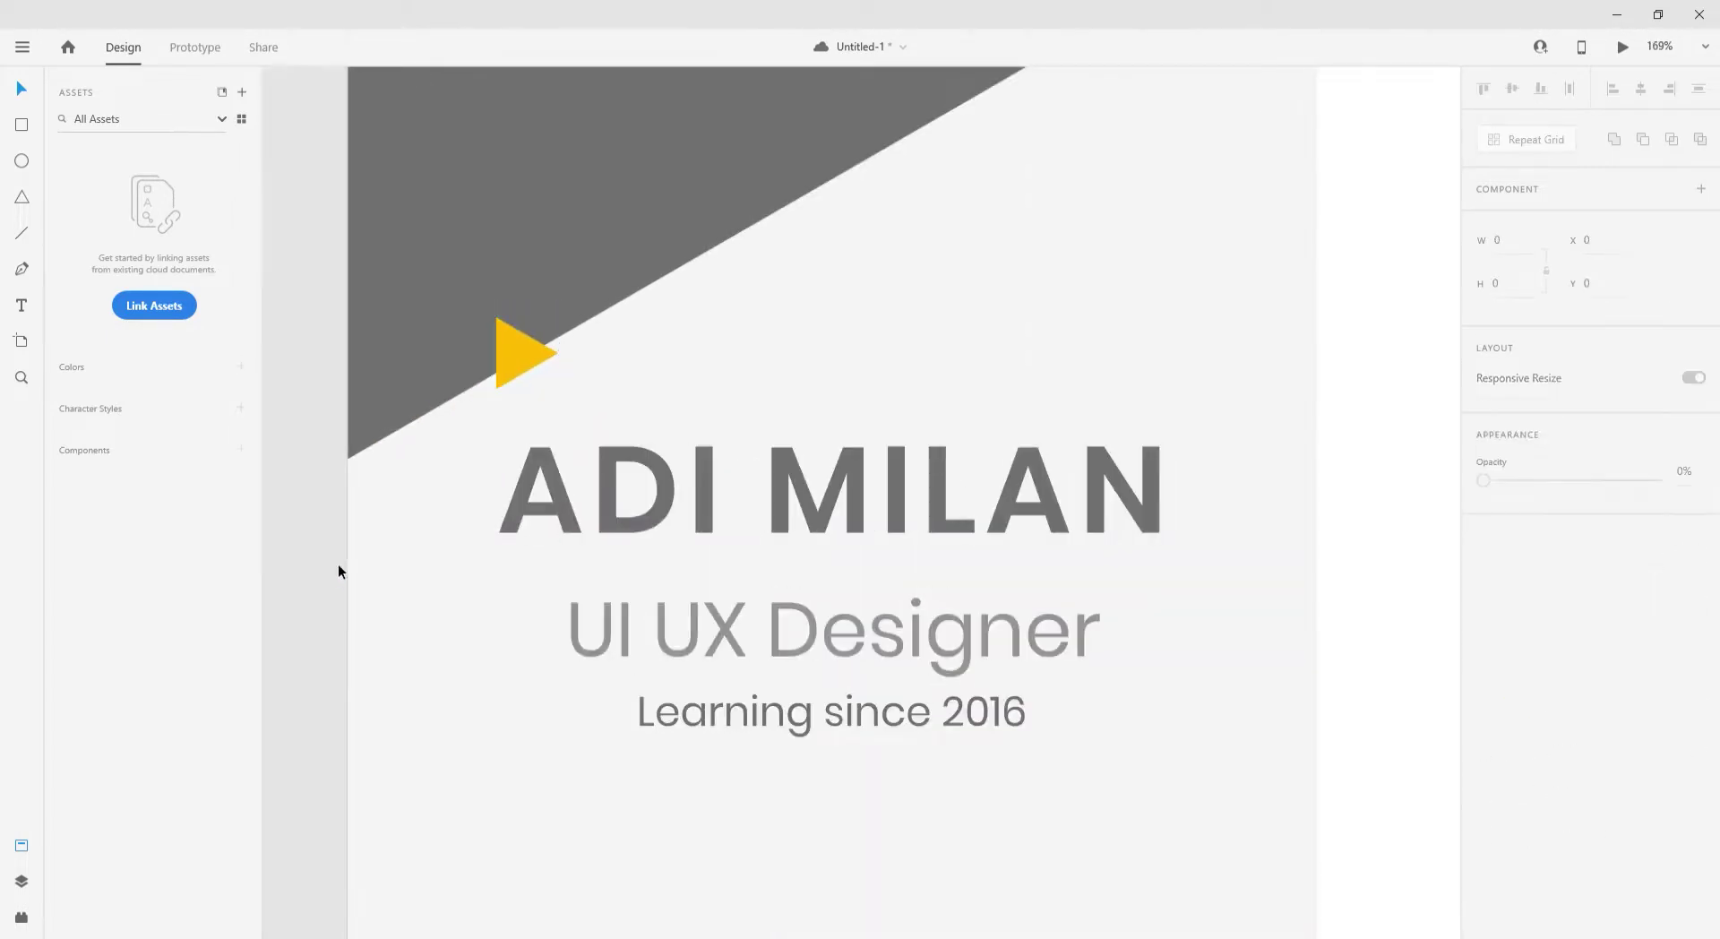
pyautogui.scroll(-3, 362, 523)
# - Give the name a lighter font weight and tighten the subtitle beneath it
pyautogui.click(630, 512)
pyautogui.doubleClick(629, 512)
pyautogui.click(1537, 563)
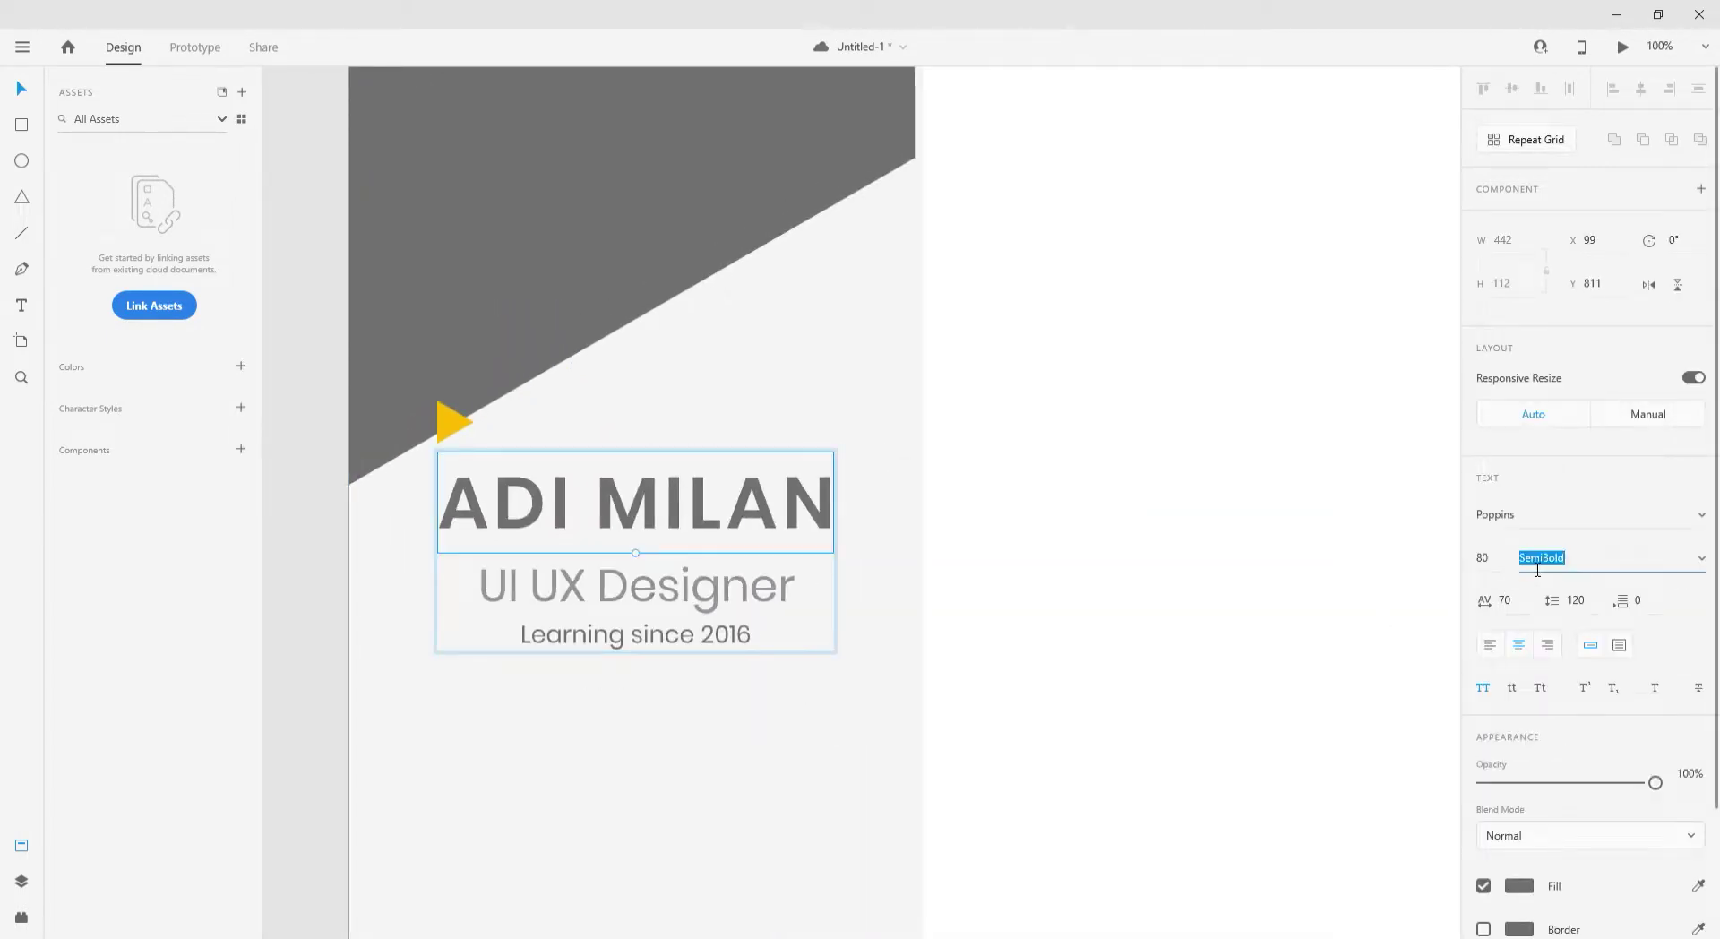
pyautogui.press('Escape')
pyautogui.click(689, 580)
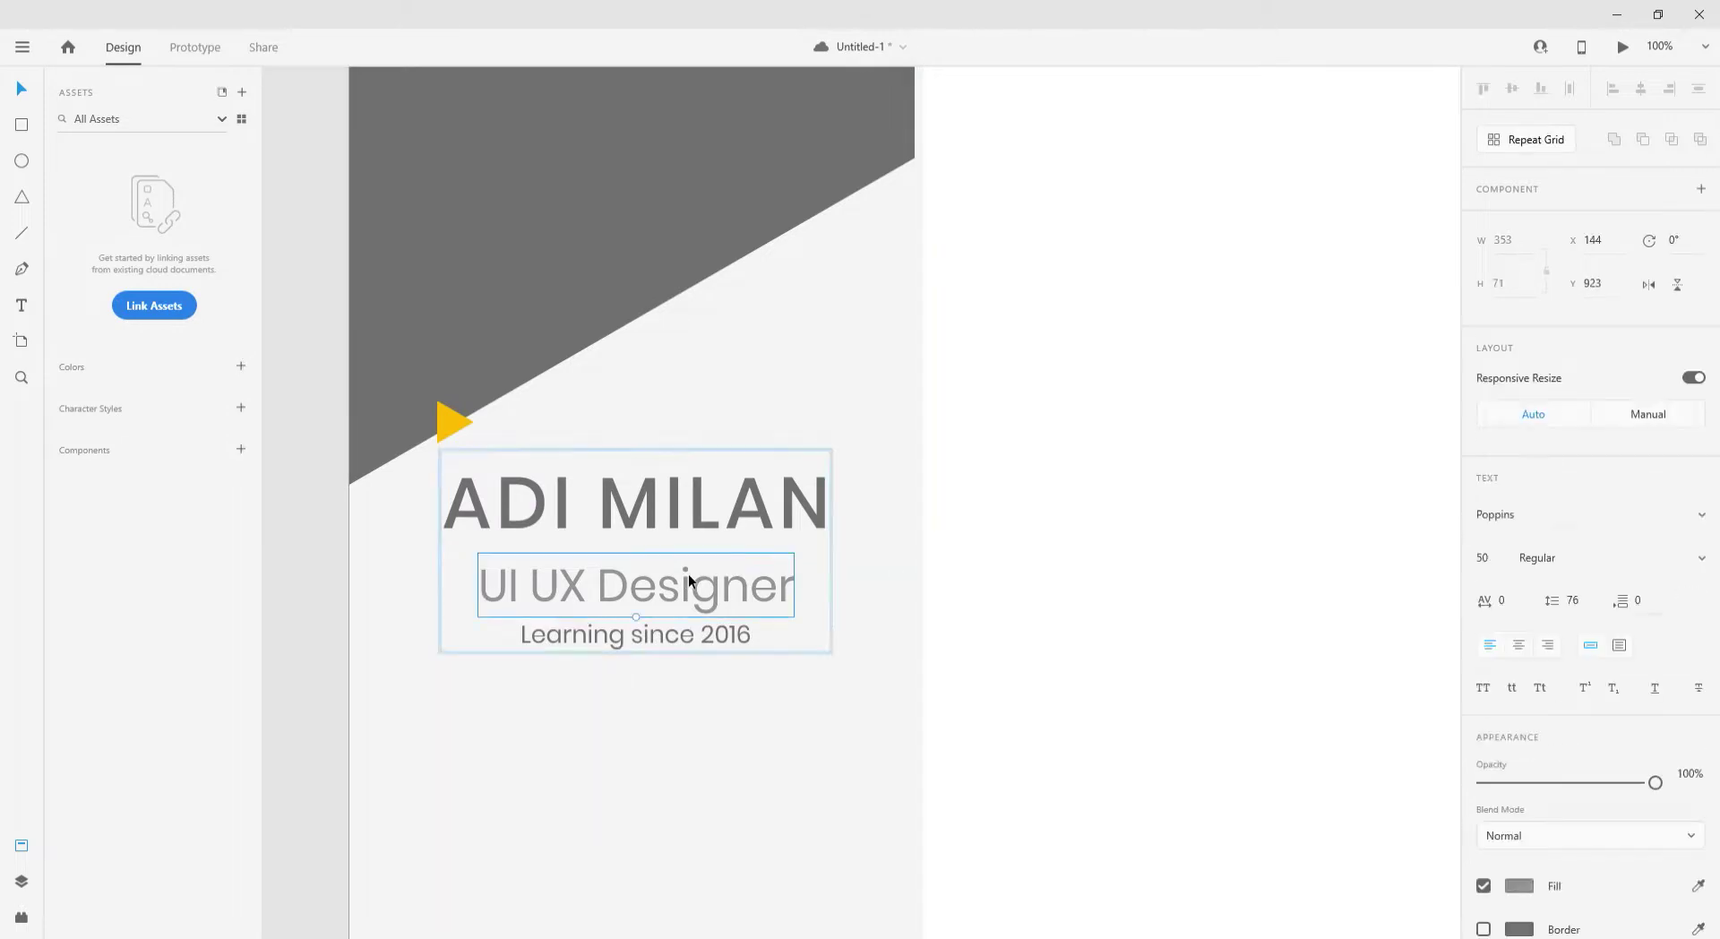
pyautogui.moveTo(684, 593); pyautogui.dragTo(685, 587)
pyautogui.click(986, 595)
pyautogui.click(787, 580)
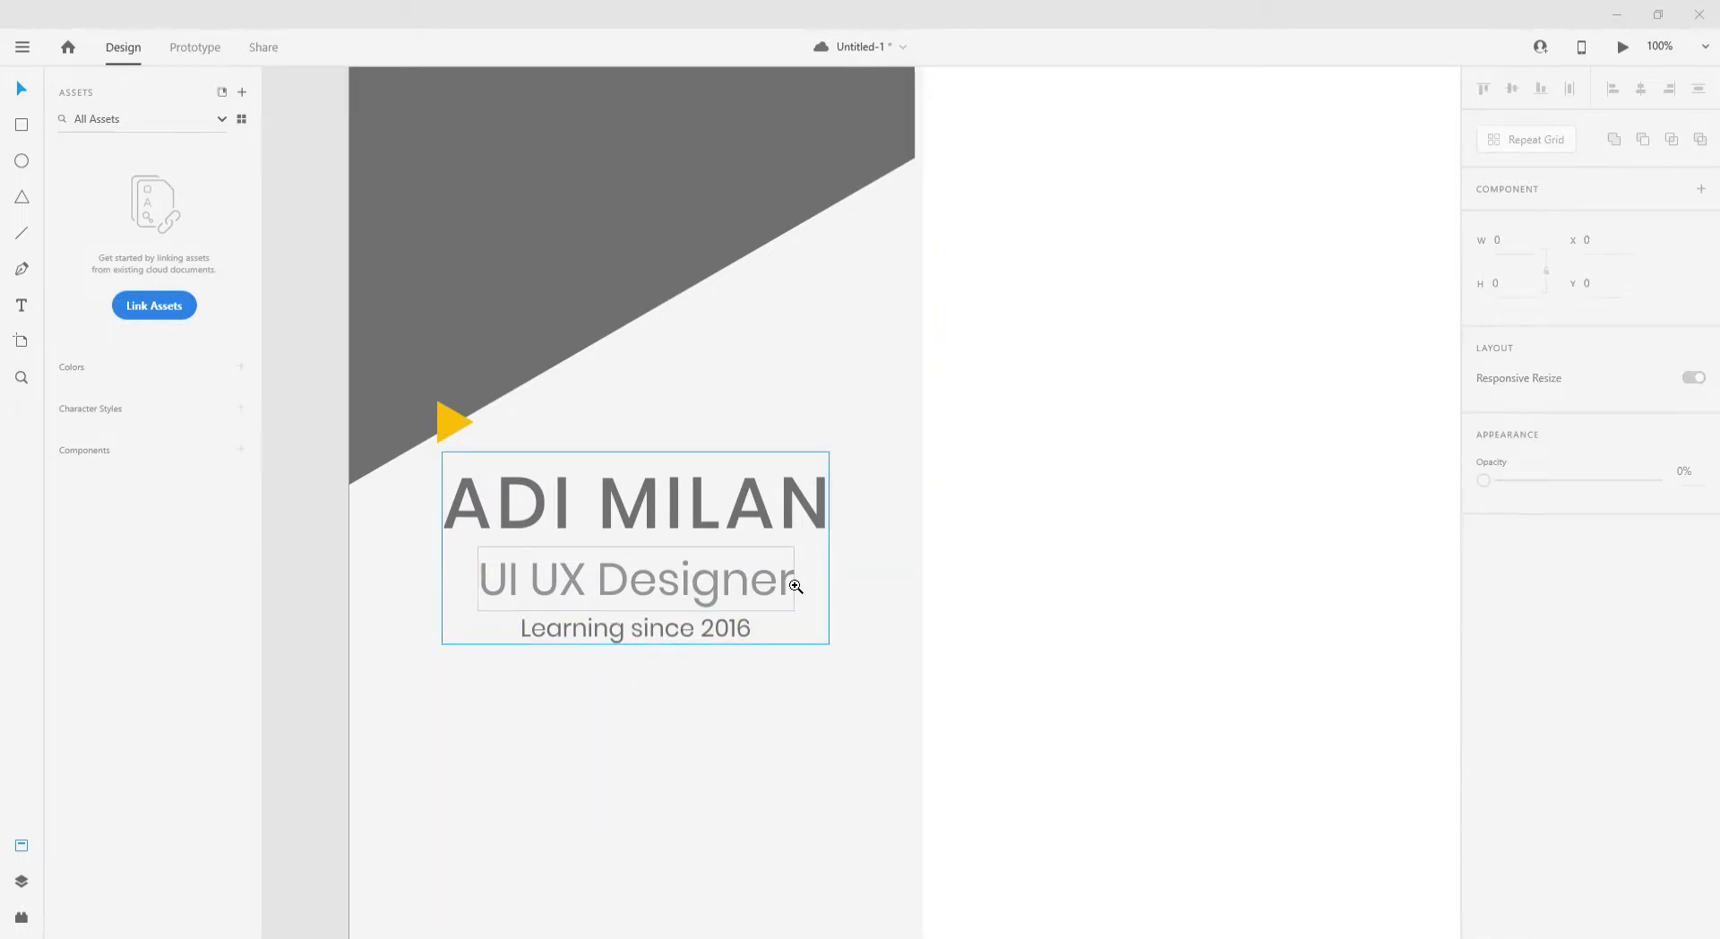
pyautogui.scroll(-4, 495, 528)
# - Add vertical margin guides at x 62 and near the artboard's right edge
pyautogui.click(21, 309)
pyautogui.scroll(2, 422, 602)
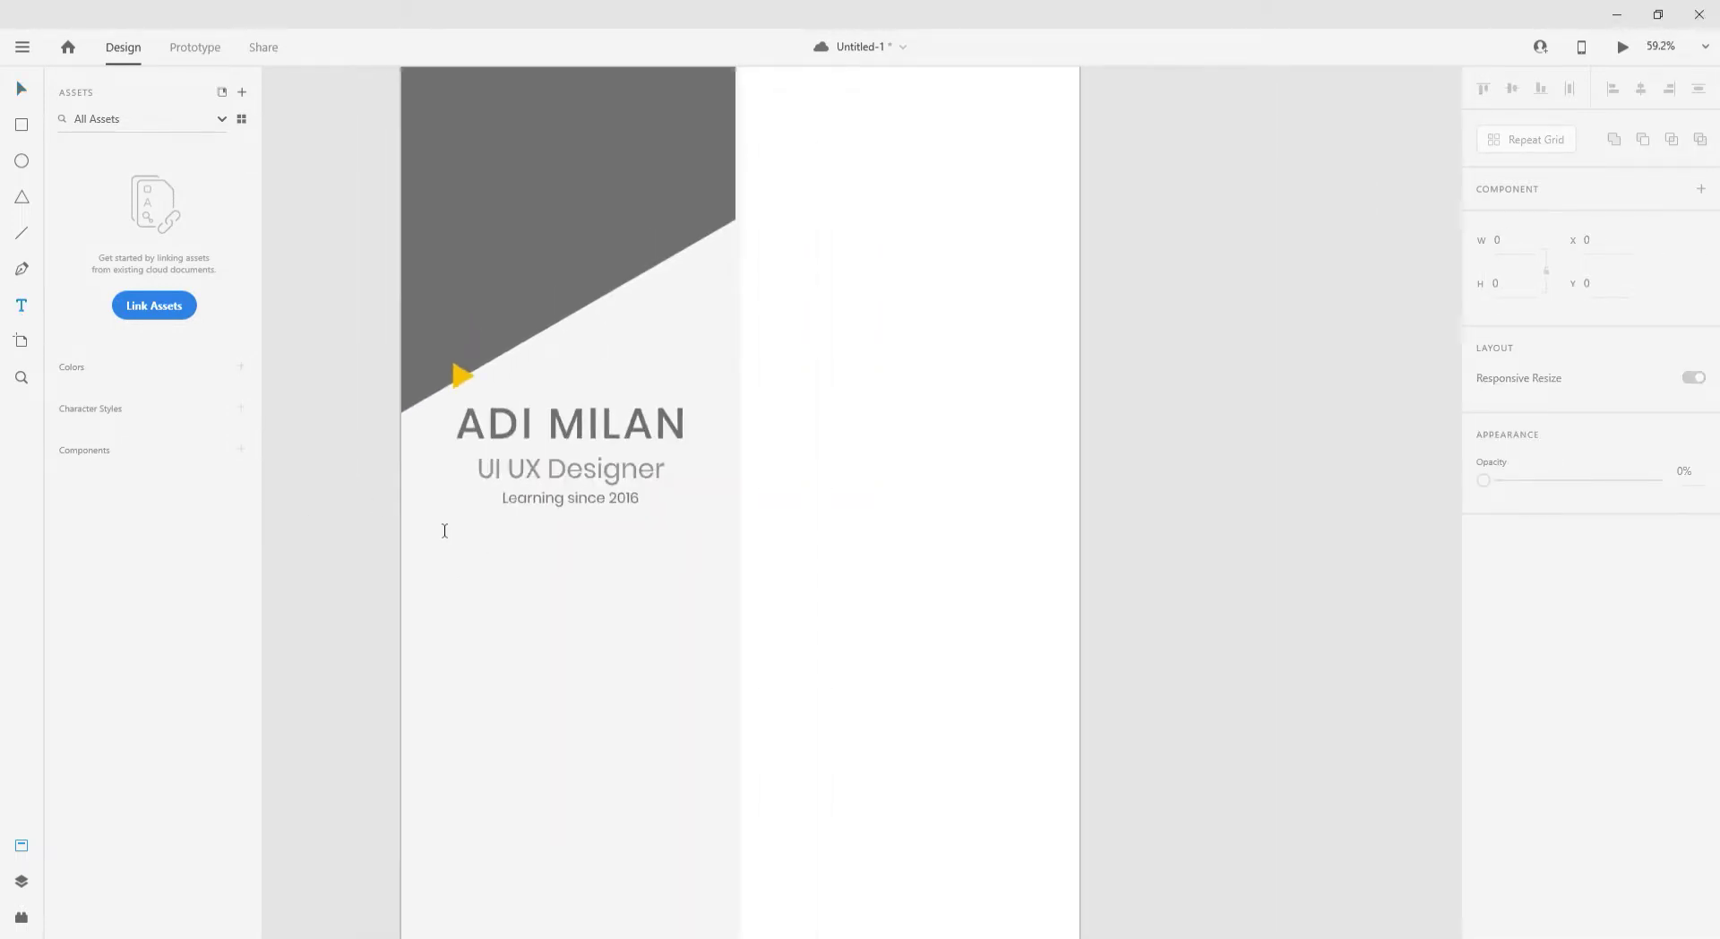
pyautogui.moveTo(401, 535); pyautogui.dragTo(714, 570)
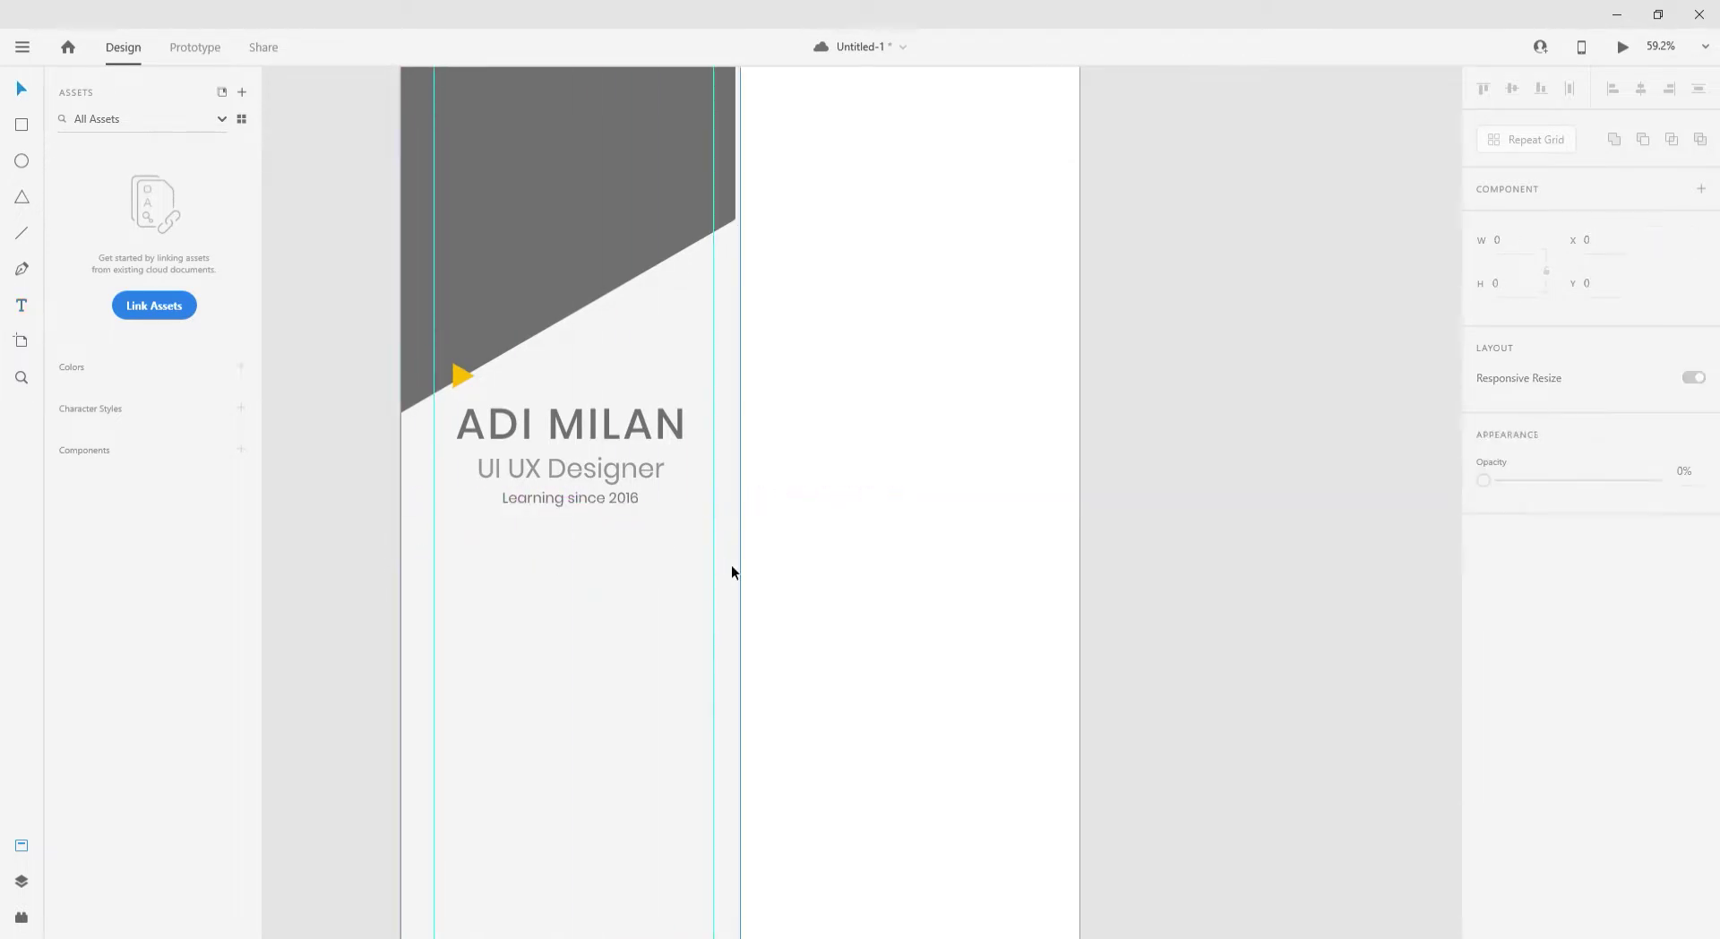
pyautogui.moveTo(713, 637); pyautogui.dragTo(705, 641)
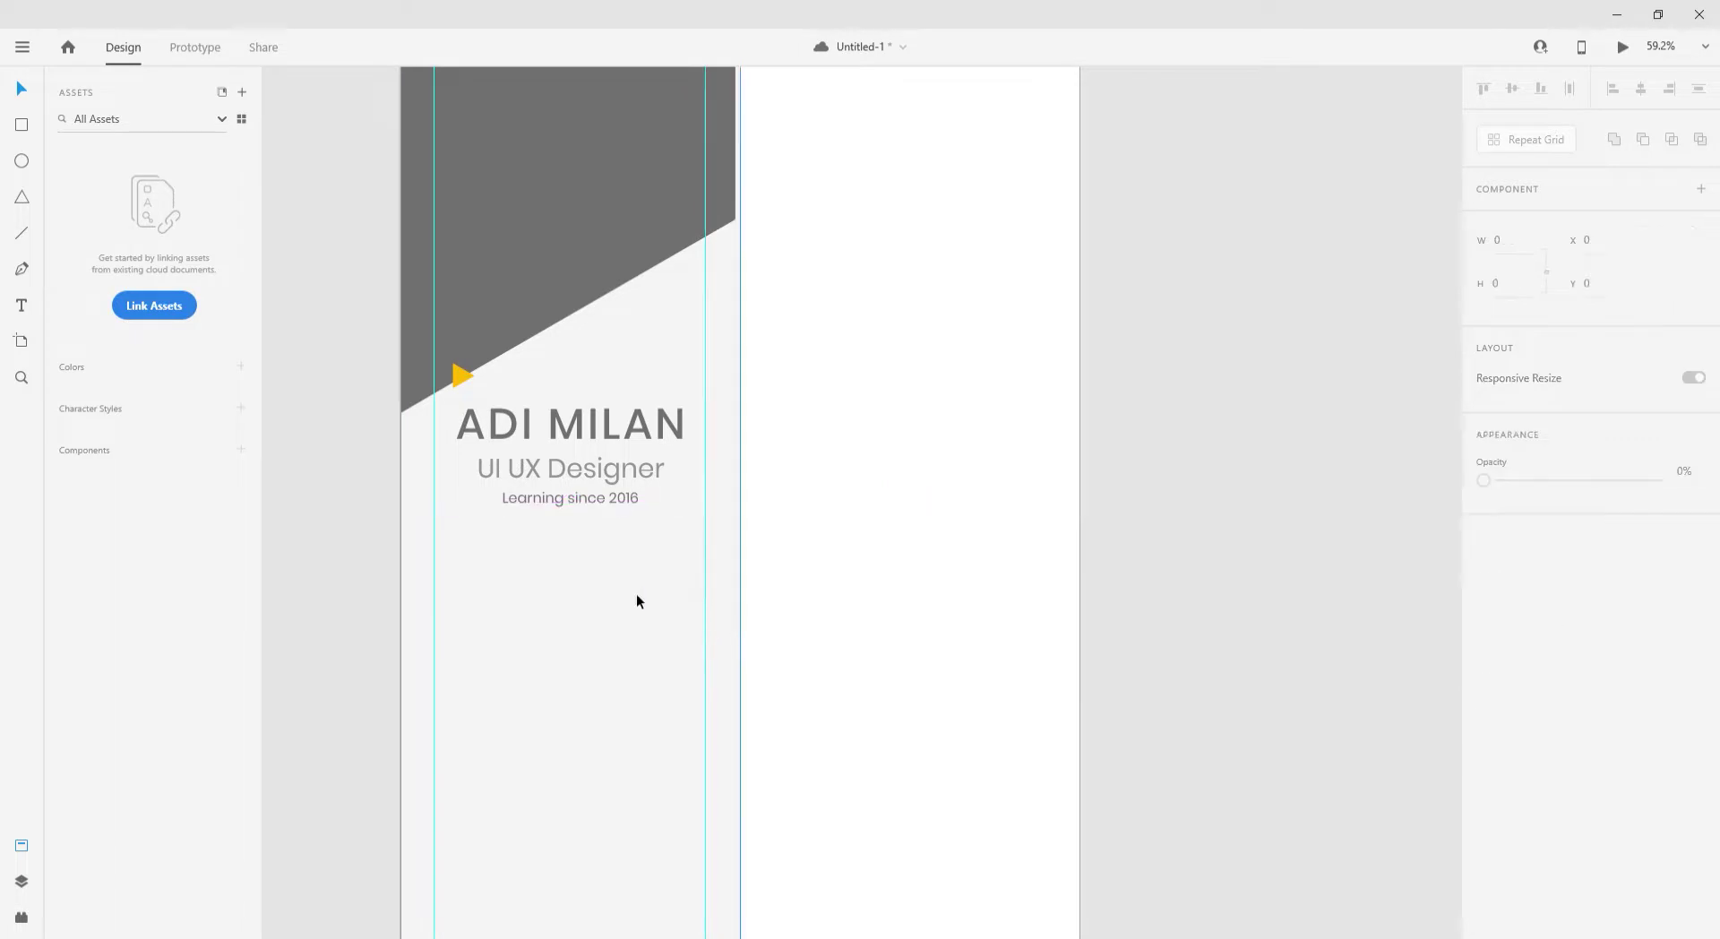
# - Add a 'Profile' heading at font size 45 aligned to the 62 left margin guide
pyautogui.click(438, 573)
pyautogui.write('Profile')
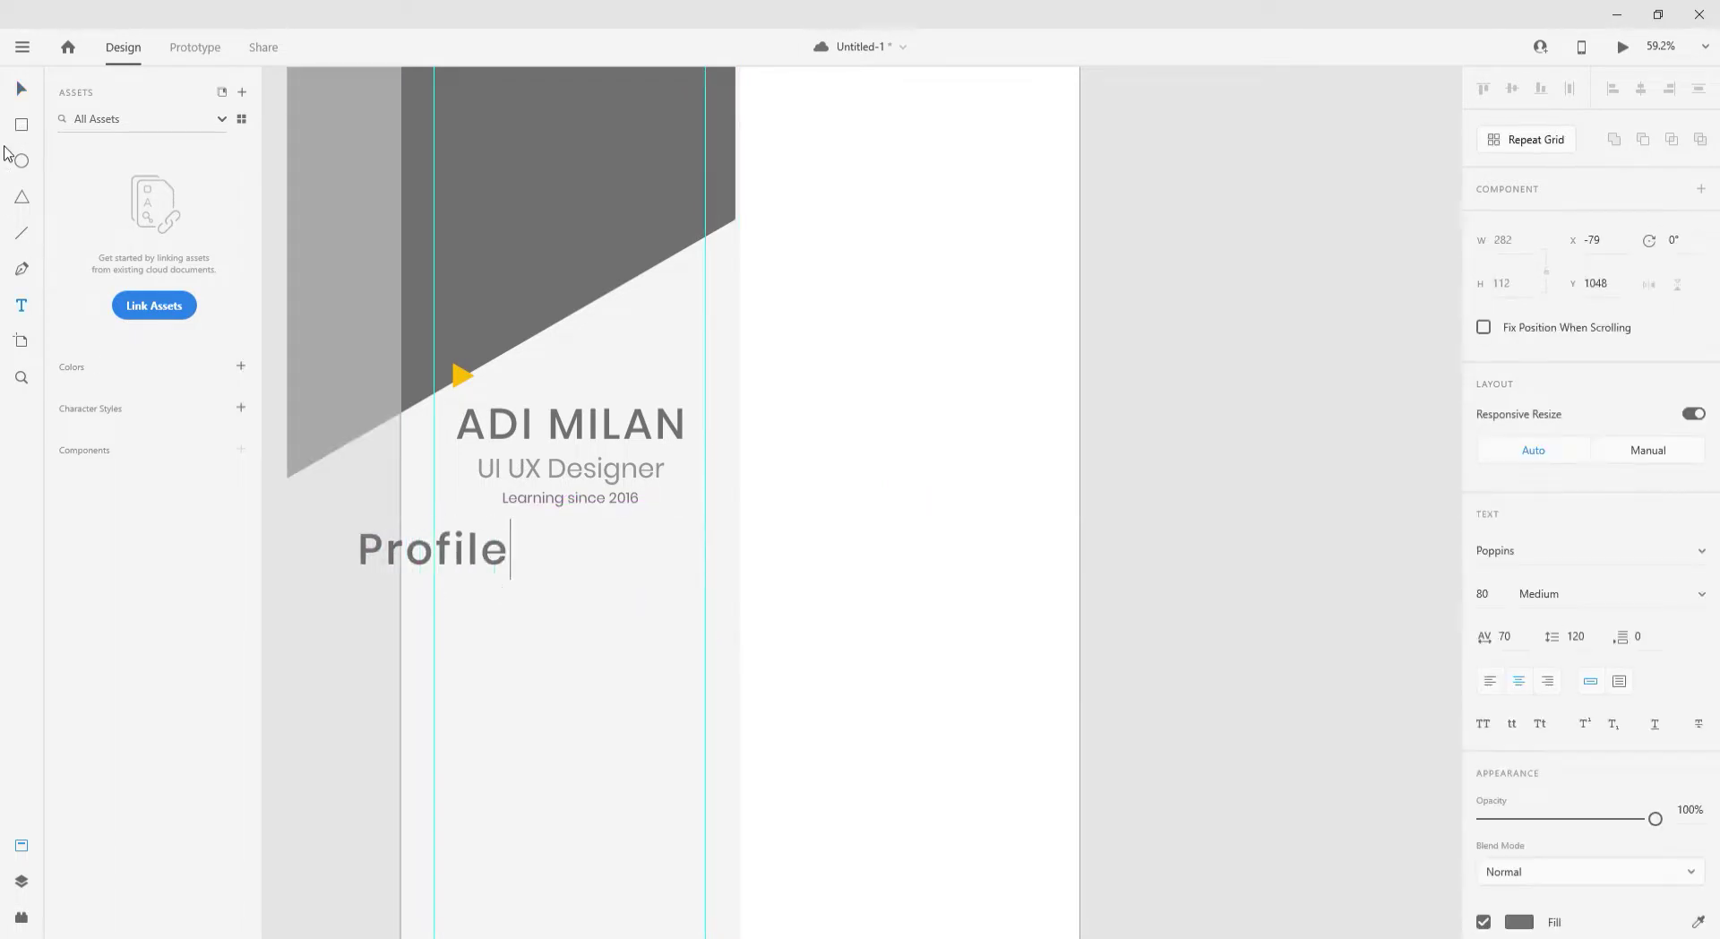
pyautogui.press('Escape')
pyautogui.moveTo(463, 560); pyautogui.dragTo(532, 576)
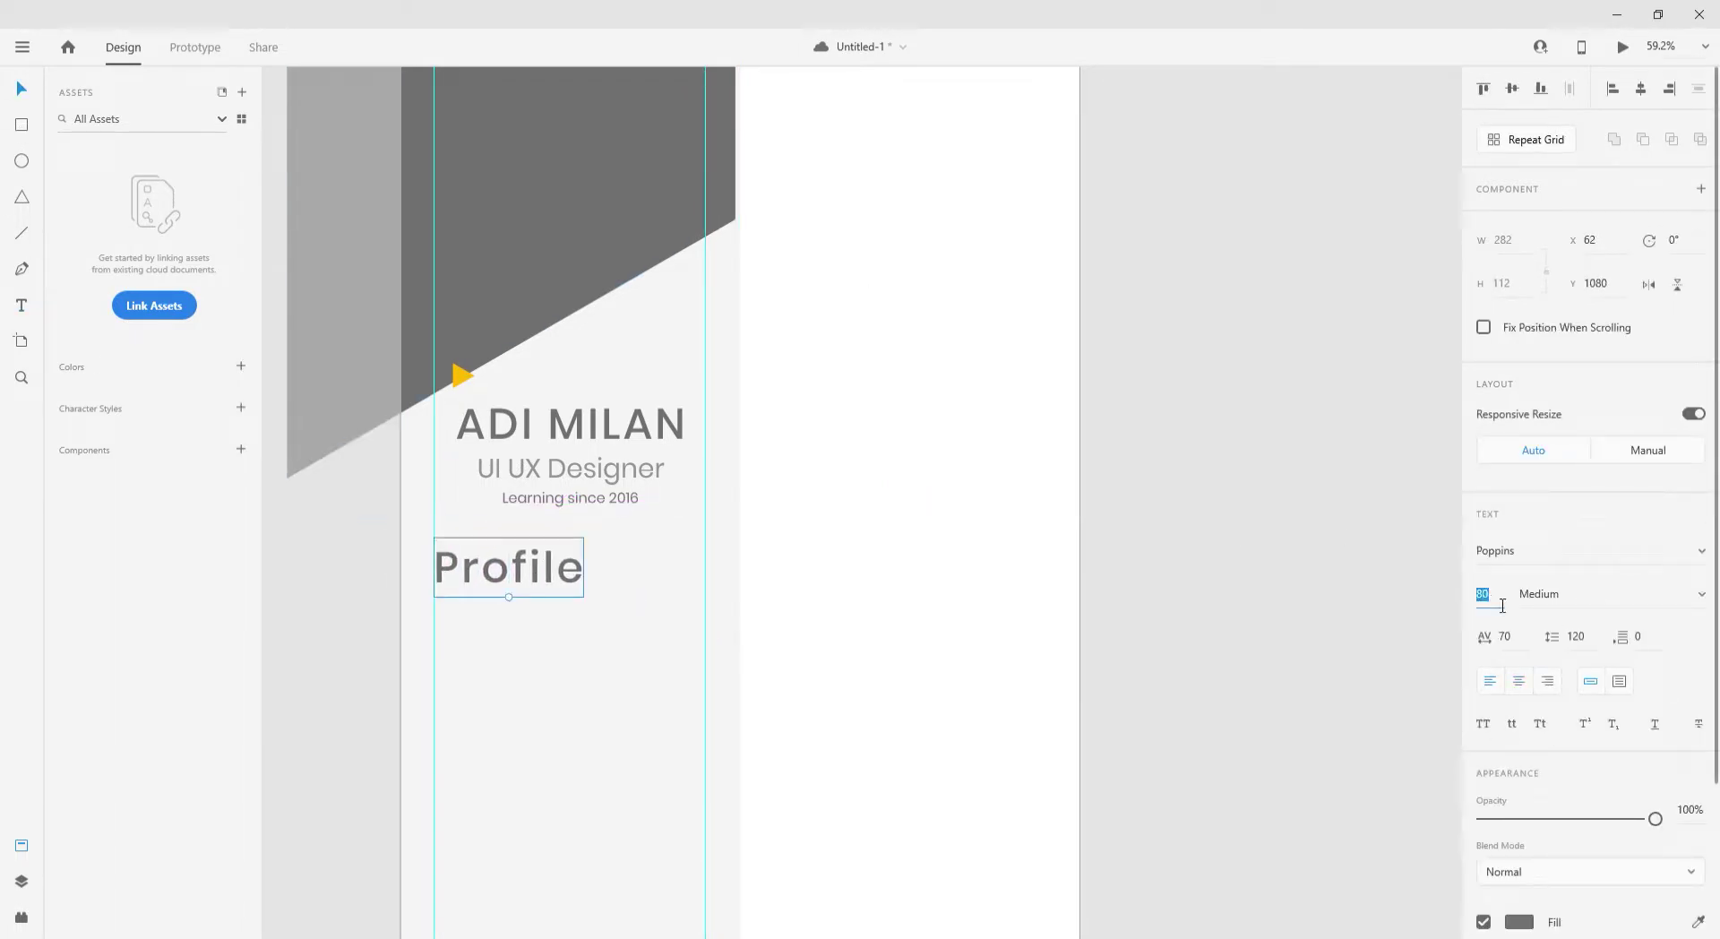
pyautogui.press('Return')
pyautogui.hotkey('ctrl', '1')
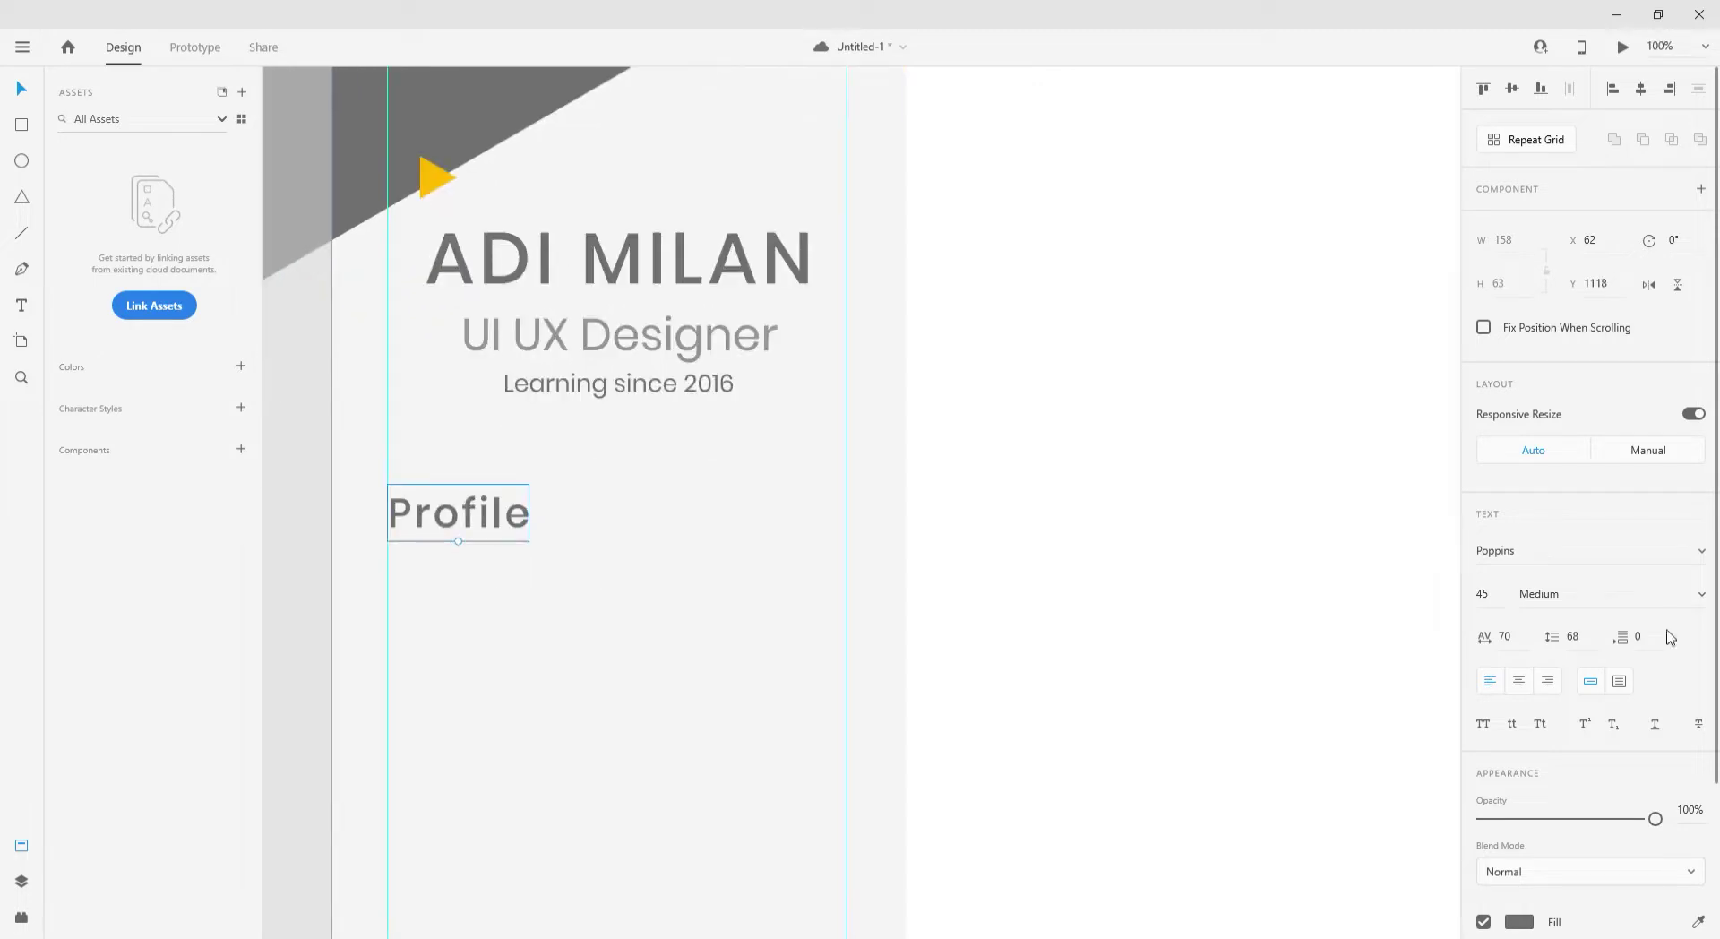
# - Duplicate Profile just below at font size 20, then bring up the installed plugins list
pyautogui.moveTo(510, 516); pyautogui.dragTo(510, 591)
pyautogui.click(1482, 593)
pyautogui.write('20')
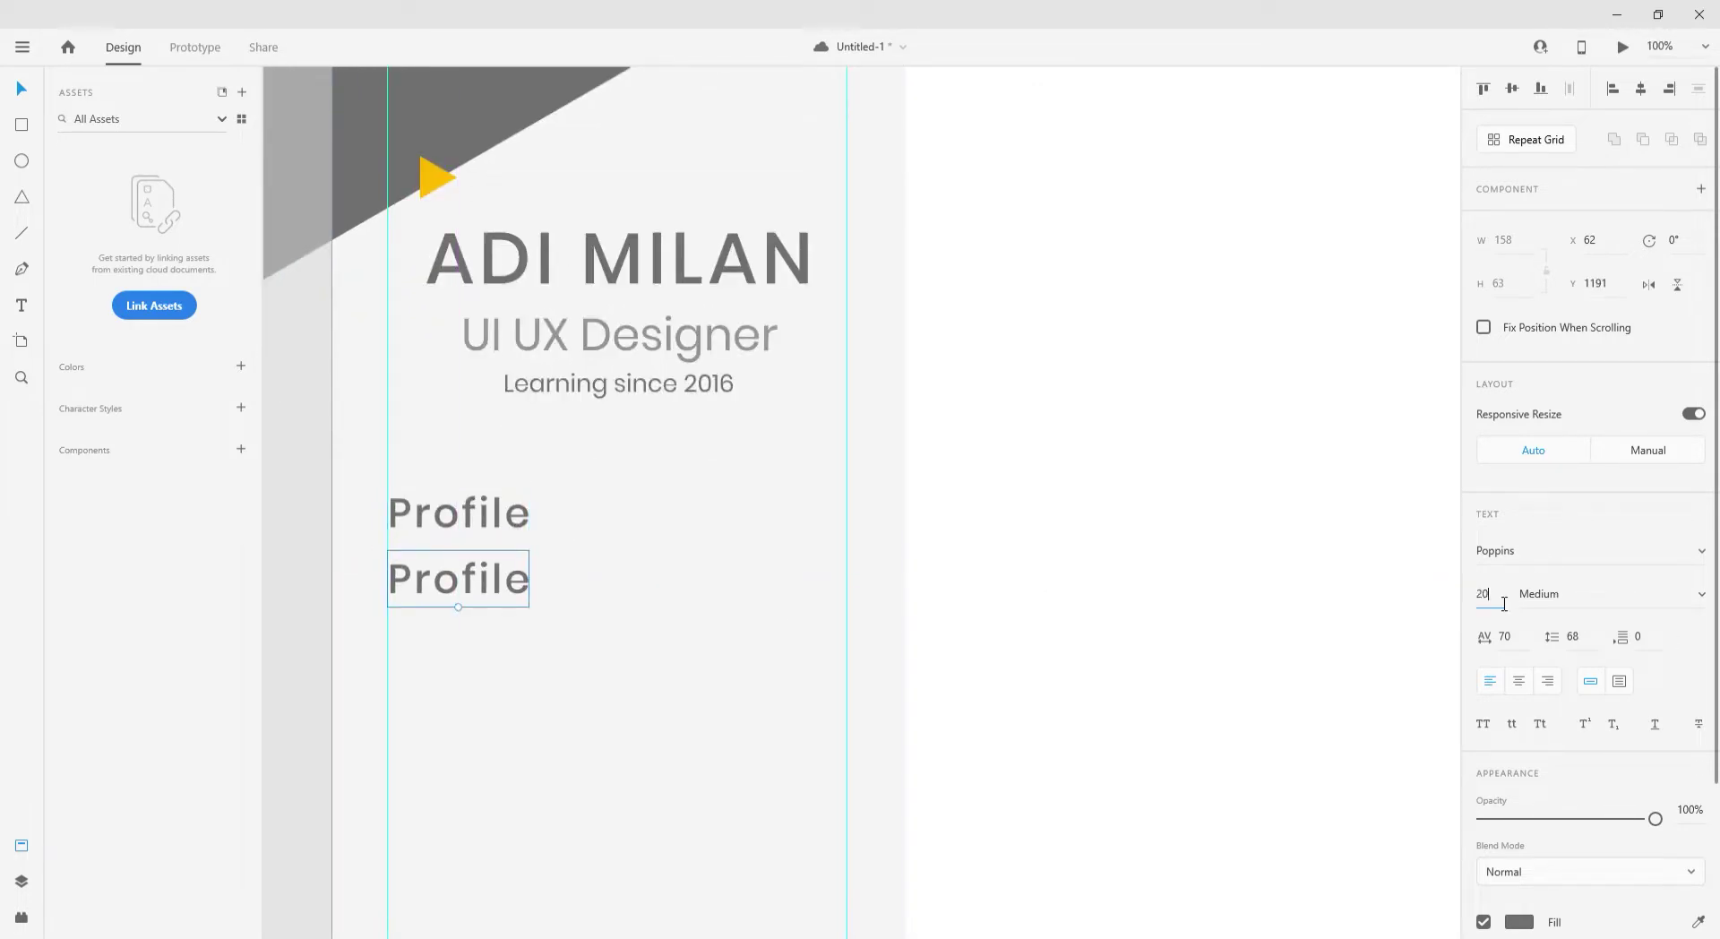
pyautogui.press('Return')
pyautogui.doubleClick(424, 570)
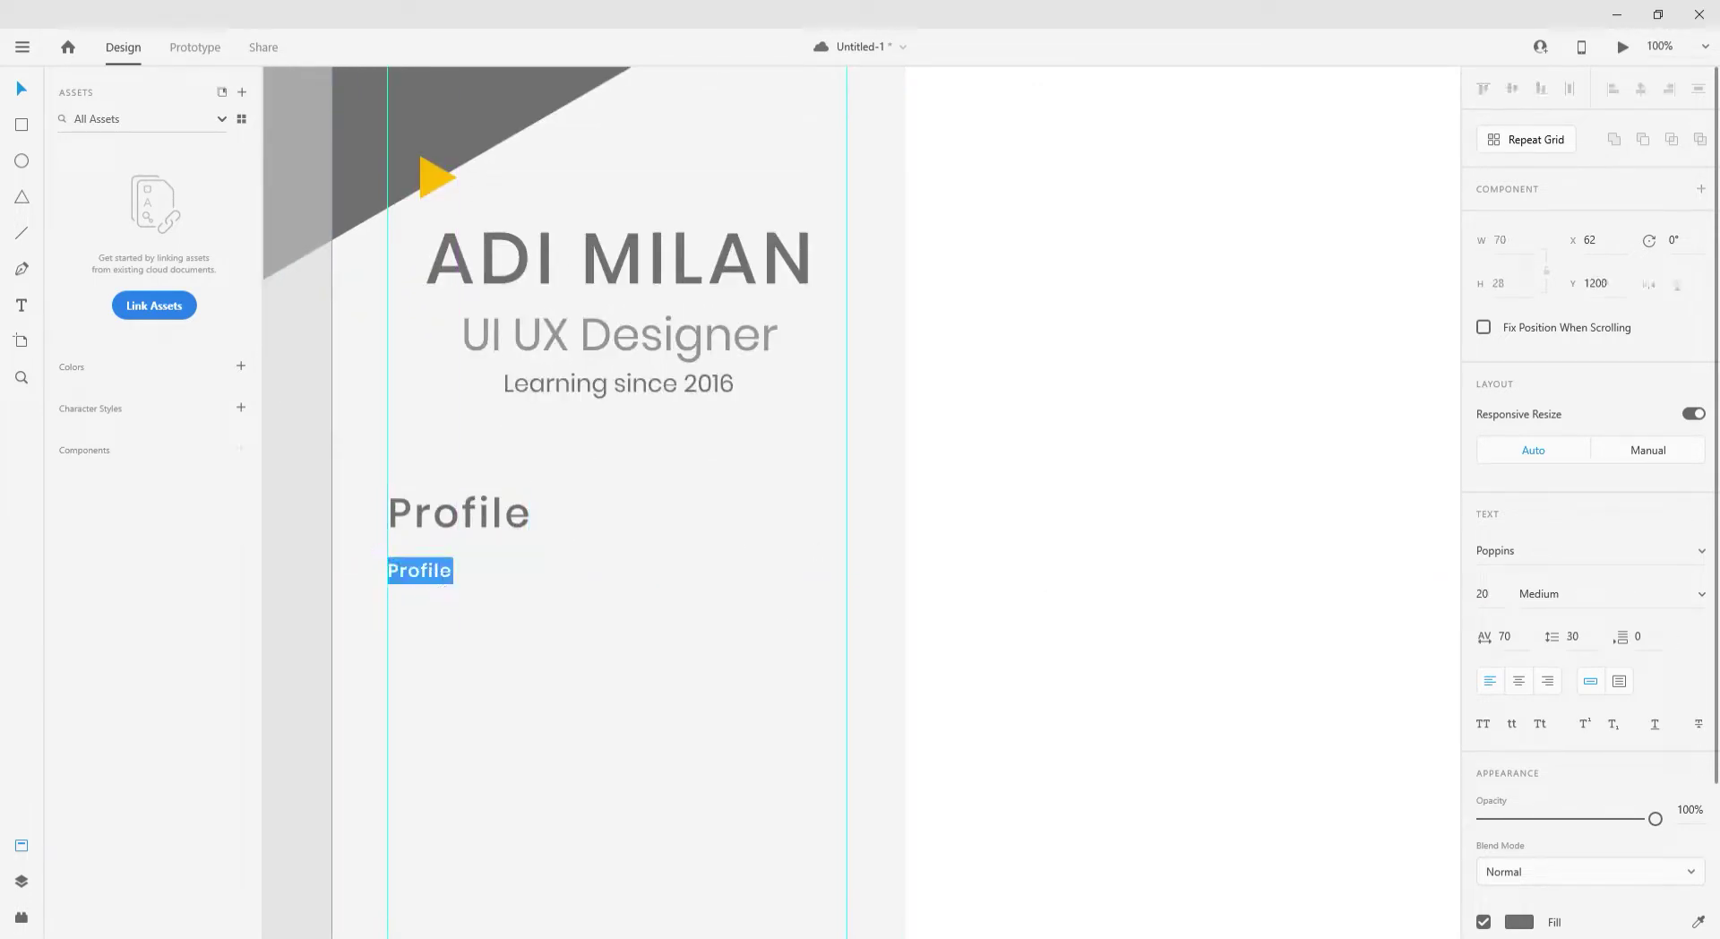
pyautogui.click(22, 916)
pyautogui.click(61, 92)
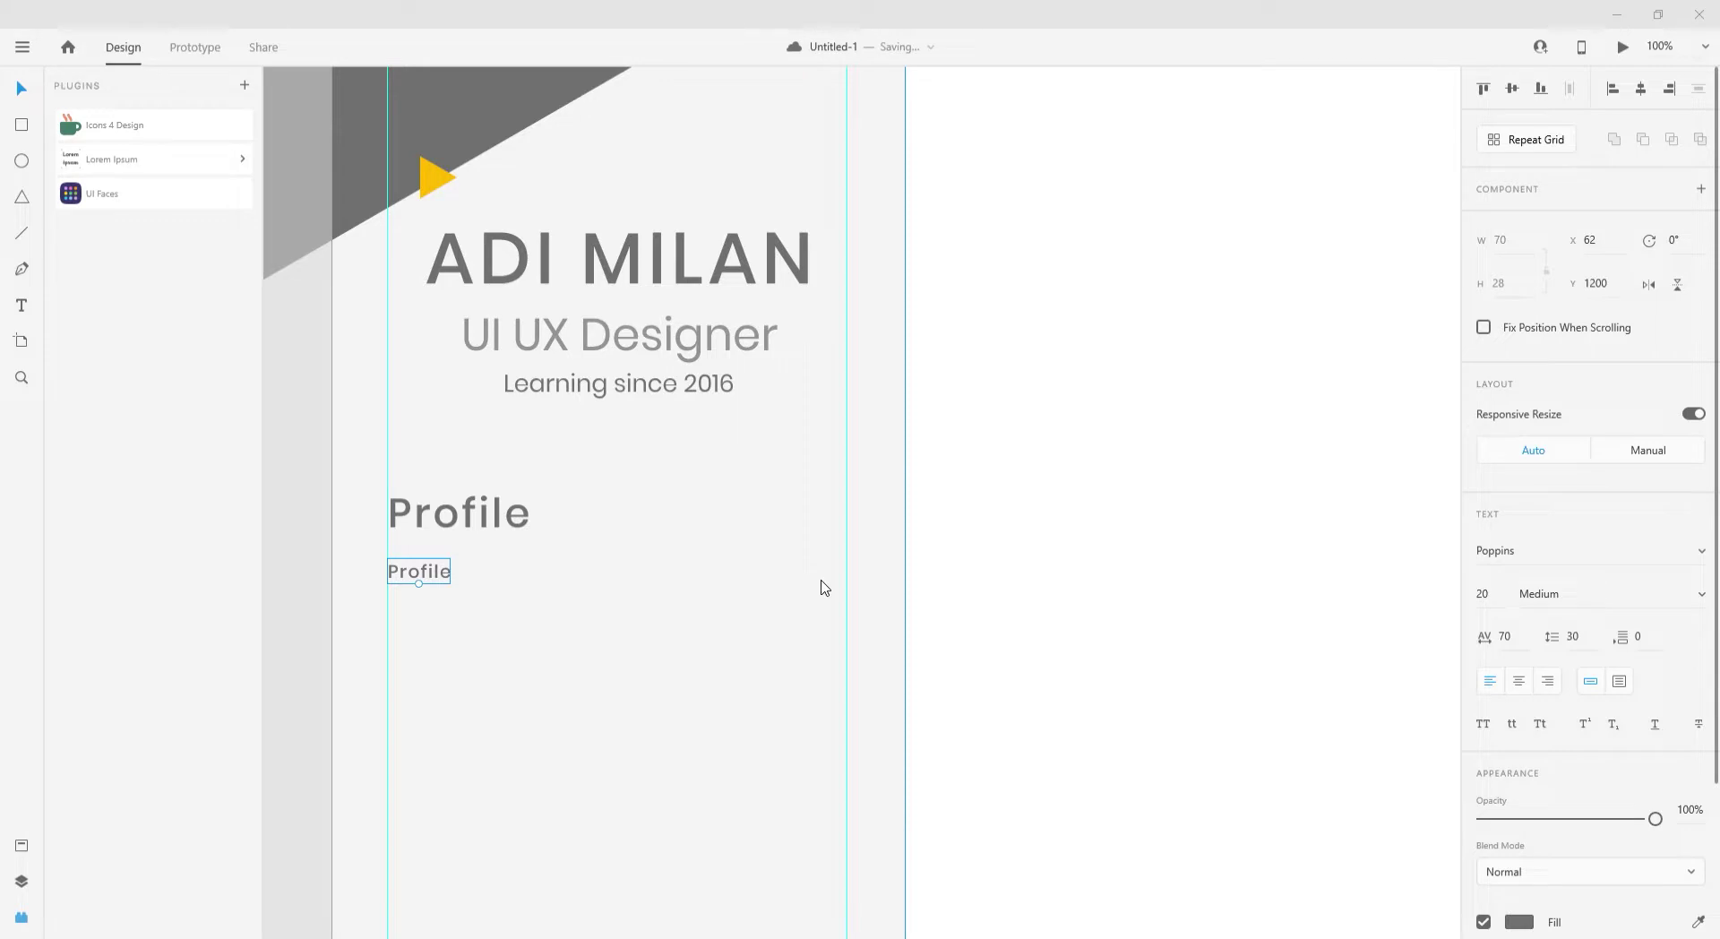
# - Fill a column-wide text area below Profile with Lorem Ipsum placeholder text, accepting the plugin's prompts
pyautogui.click(127, 160)
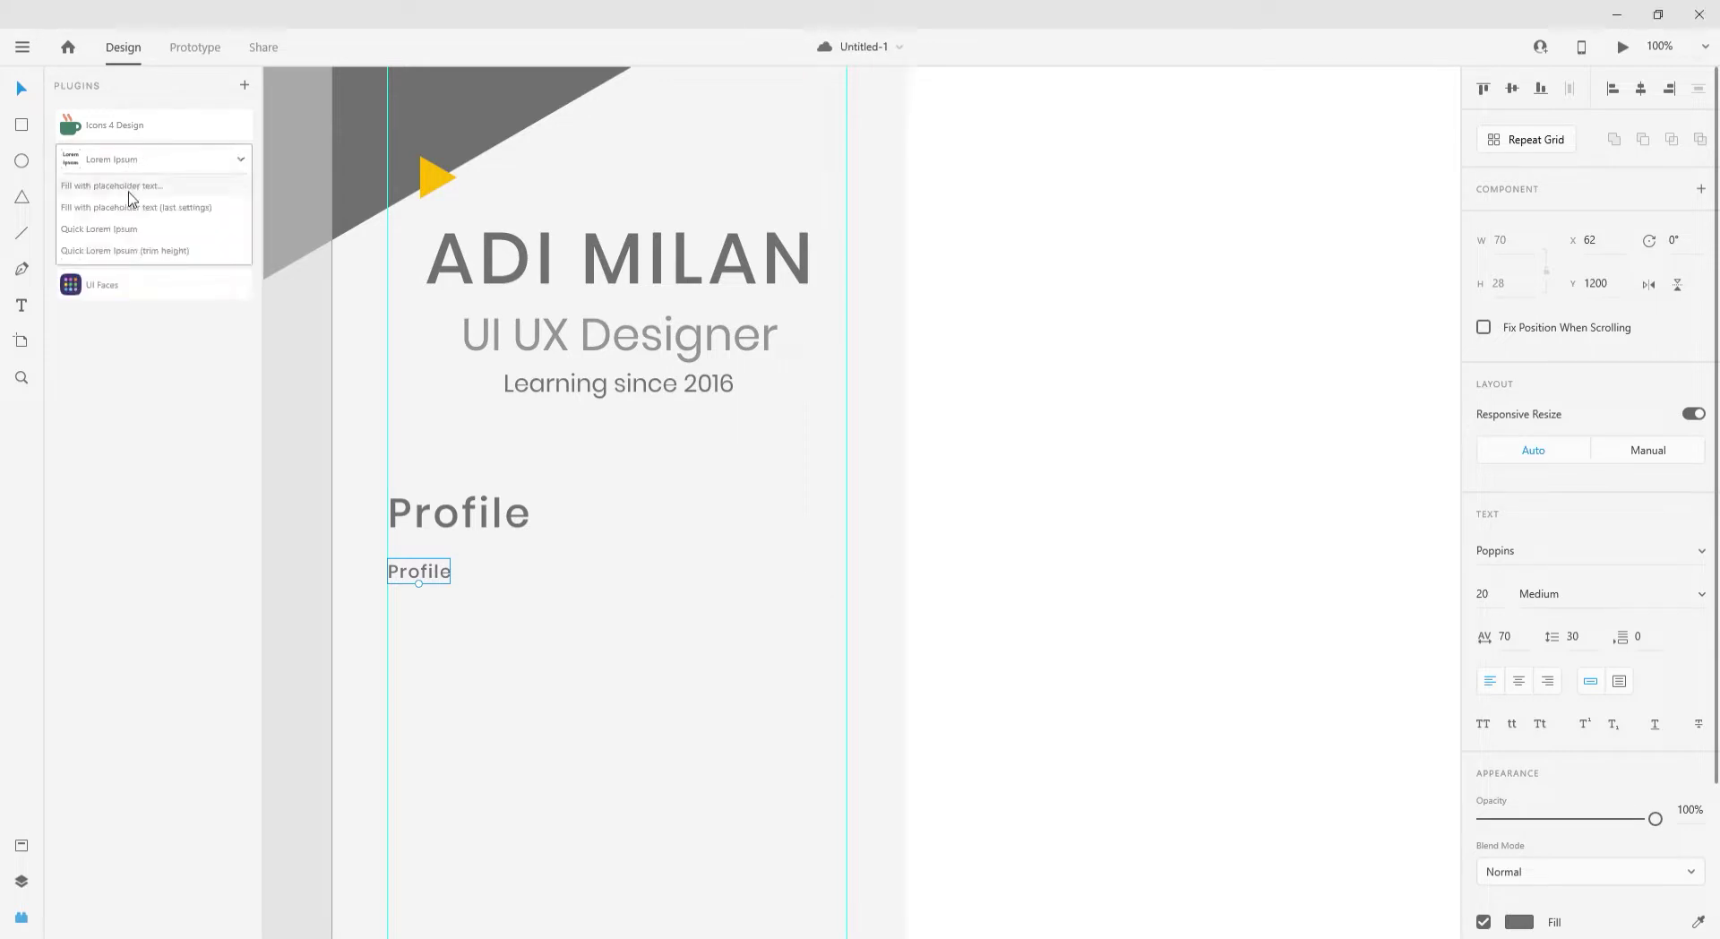
pyautogui.moveTo(515, 710); pyautogui.dragTo(852, 851)
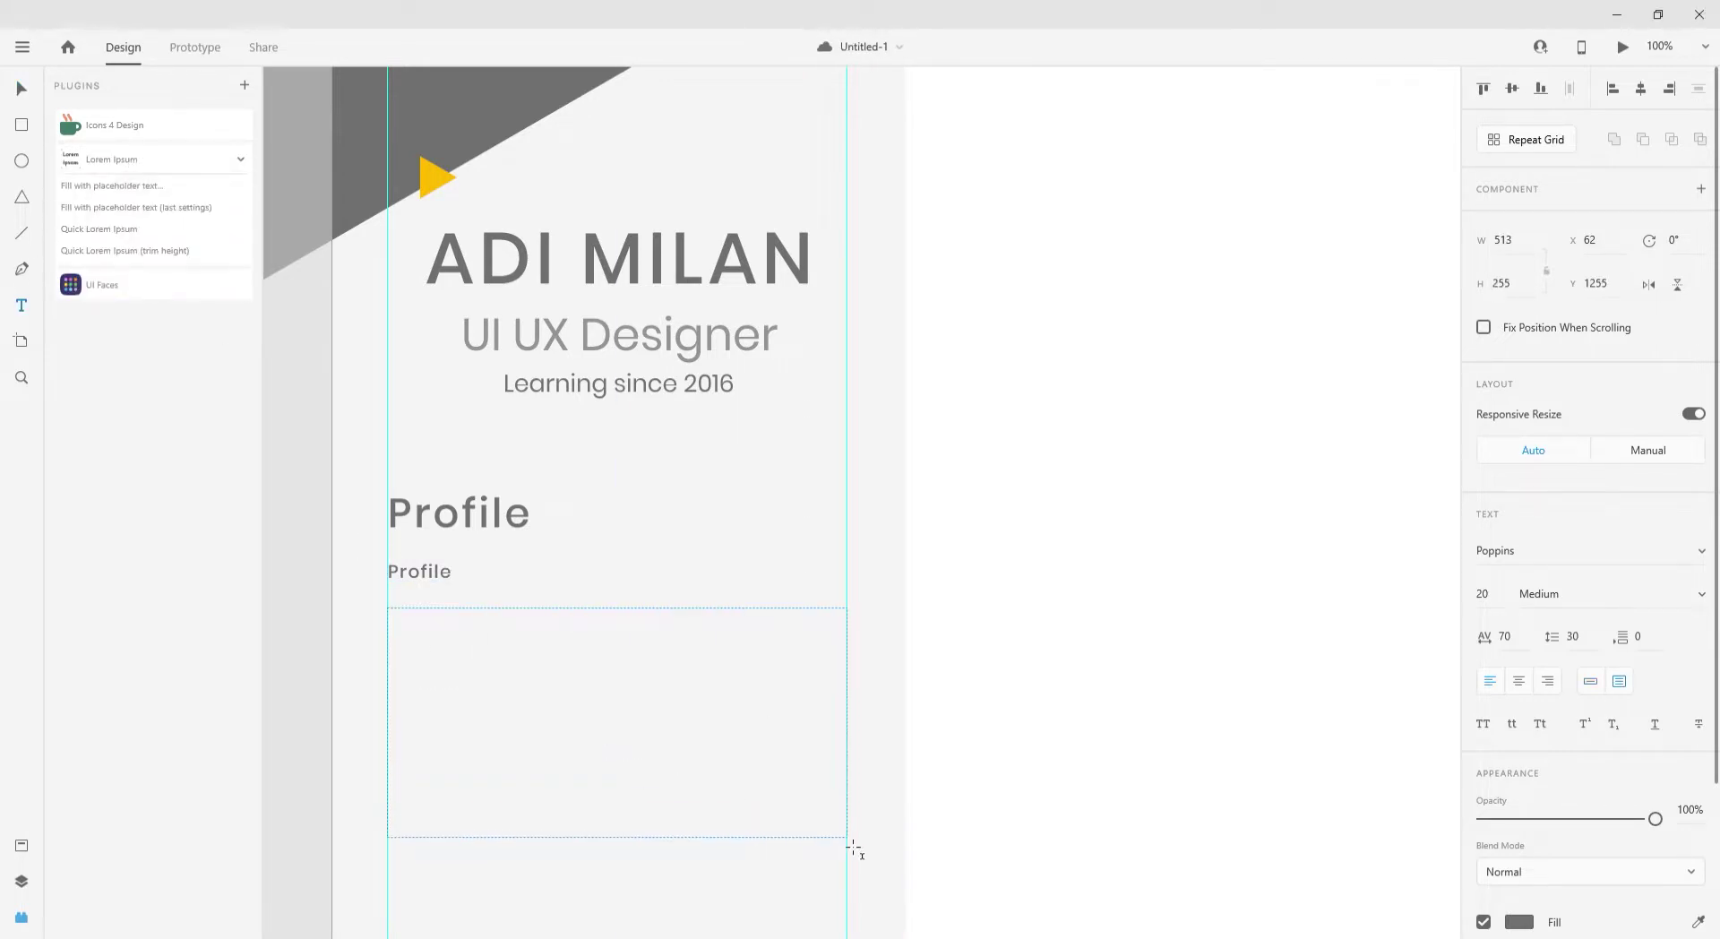
pyautogui.click(99, 186)
pyautogui.click(674, 578)
pyautogui.click(1097, 627)
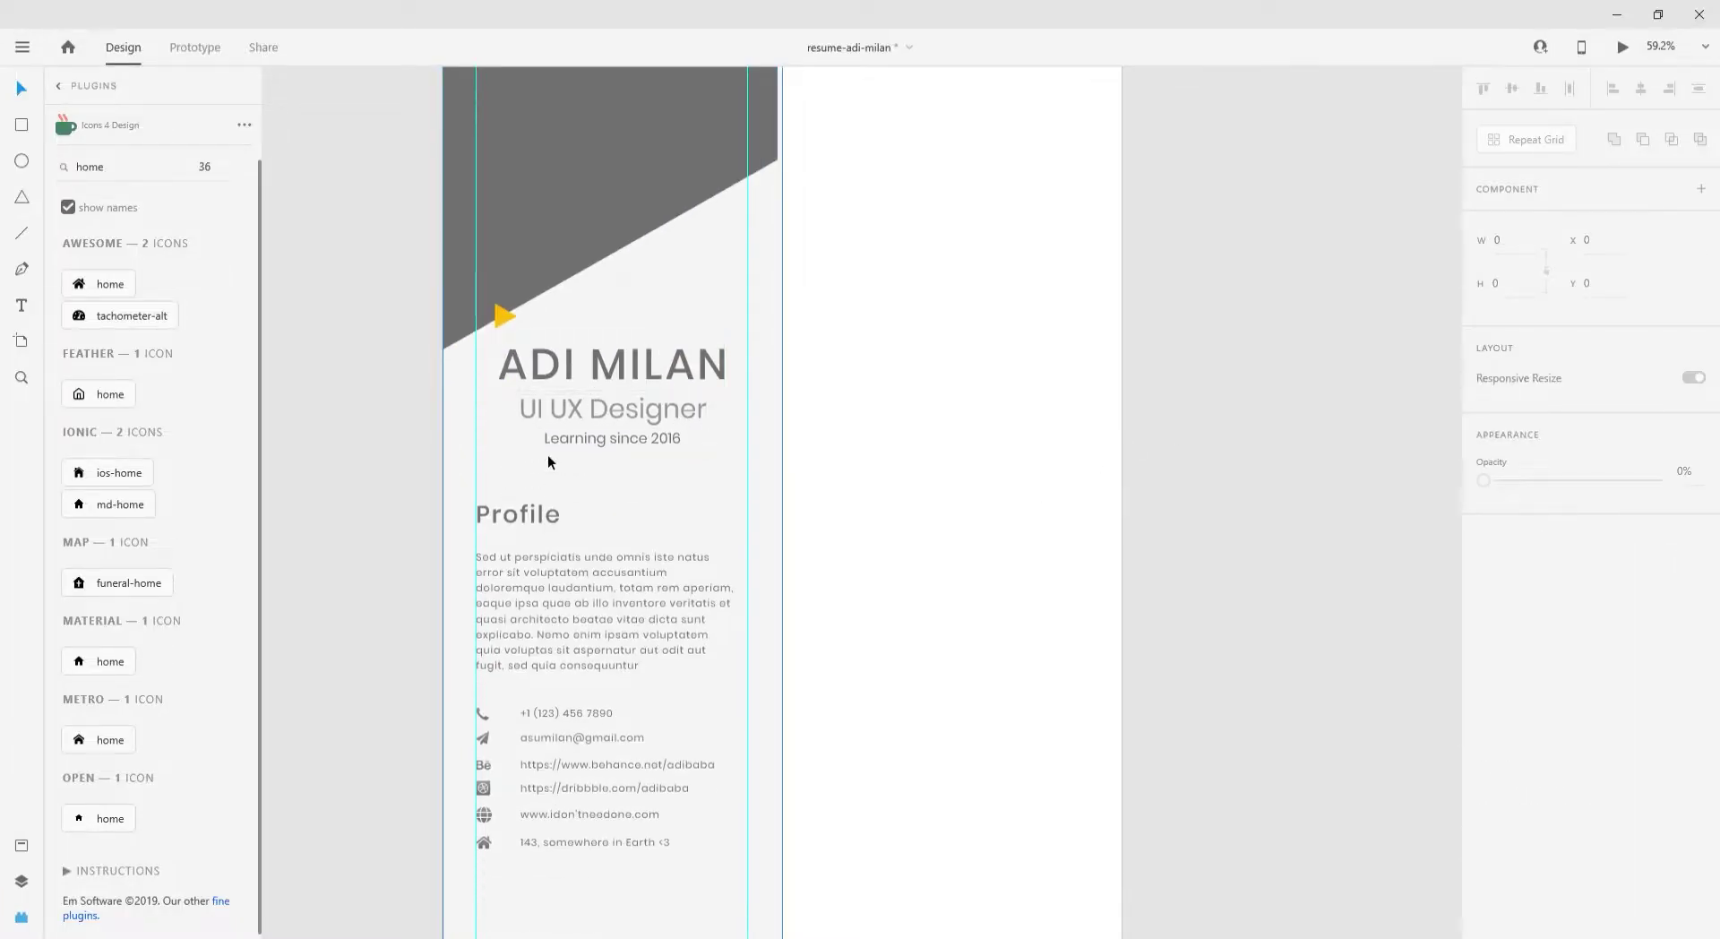
pyautogui.keyDown('ctrl'); pyautogui.scroll(-2, 450, 459); pyautogui.keyUp('ctrl')
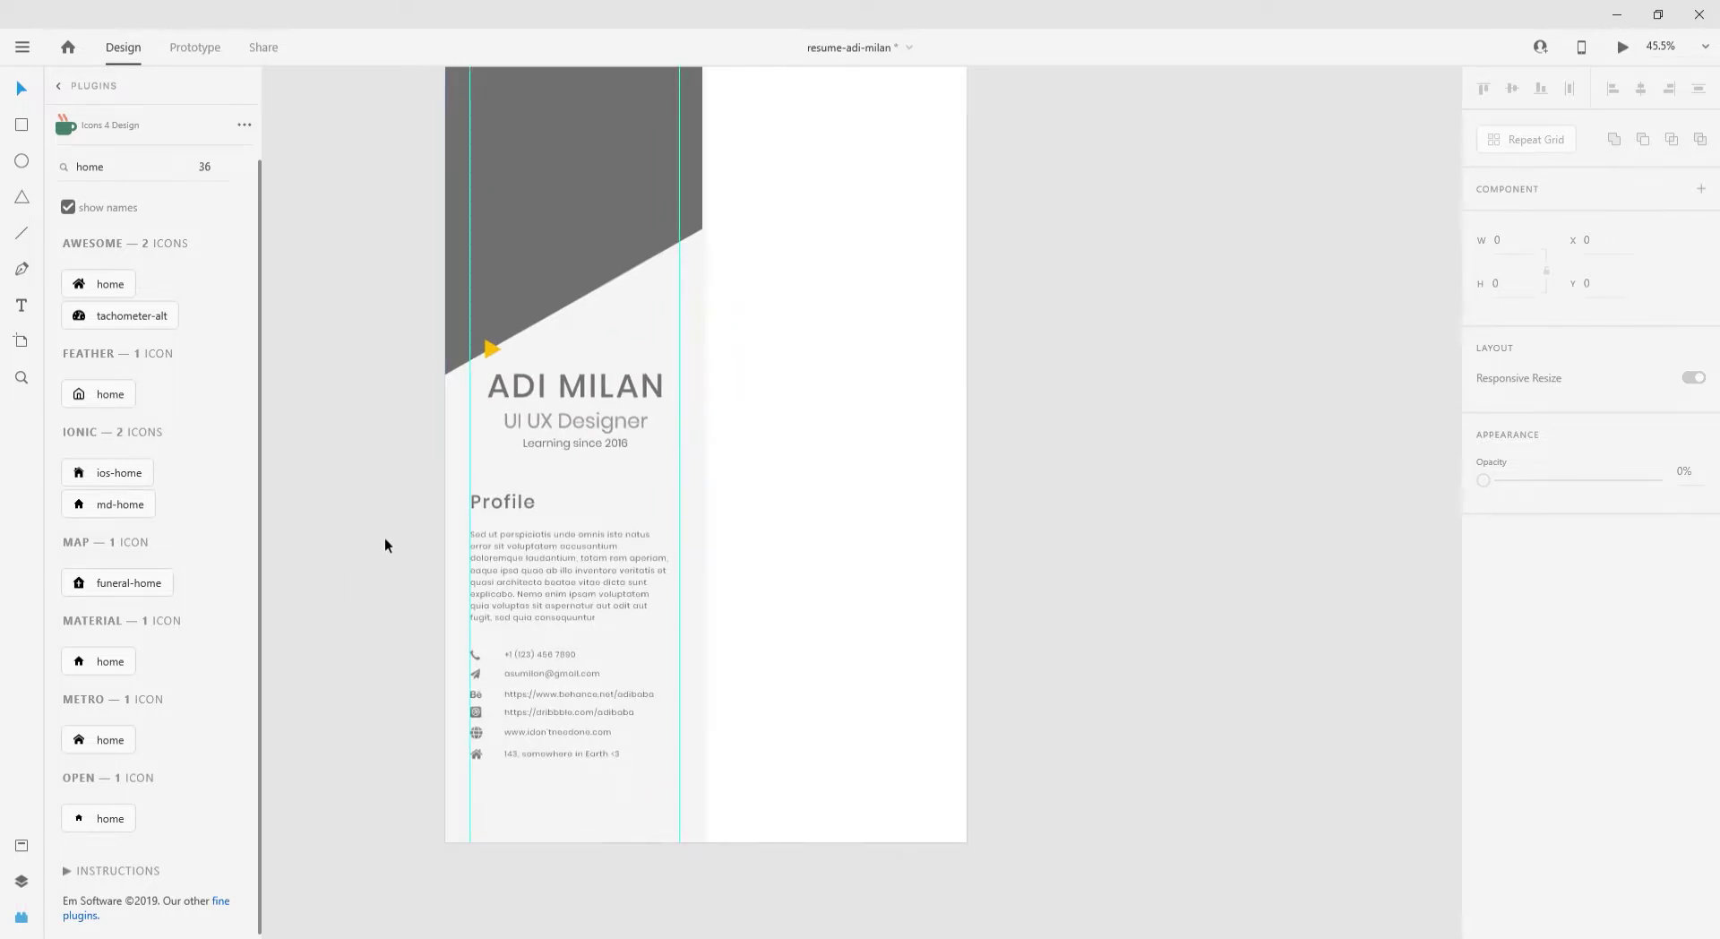
pyautogui.keyDown('ctrl'); pyautogui.scroll(-3, 866, 618); pyautogui.keyUp('ctrl')
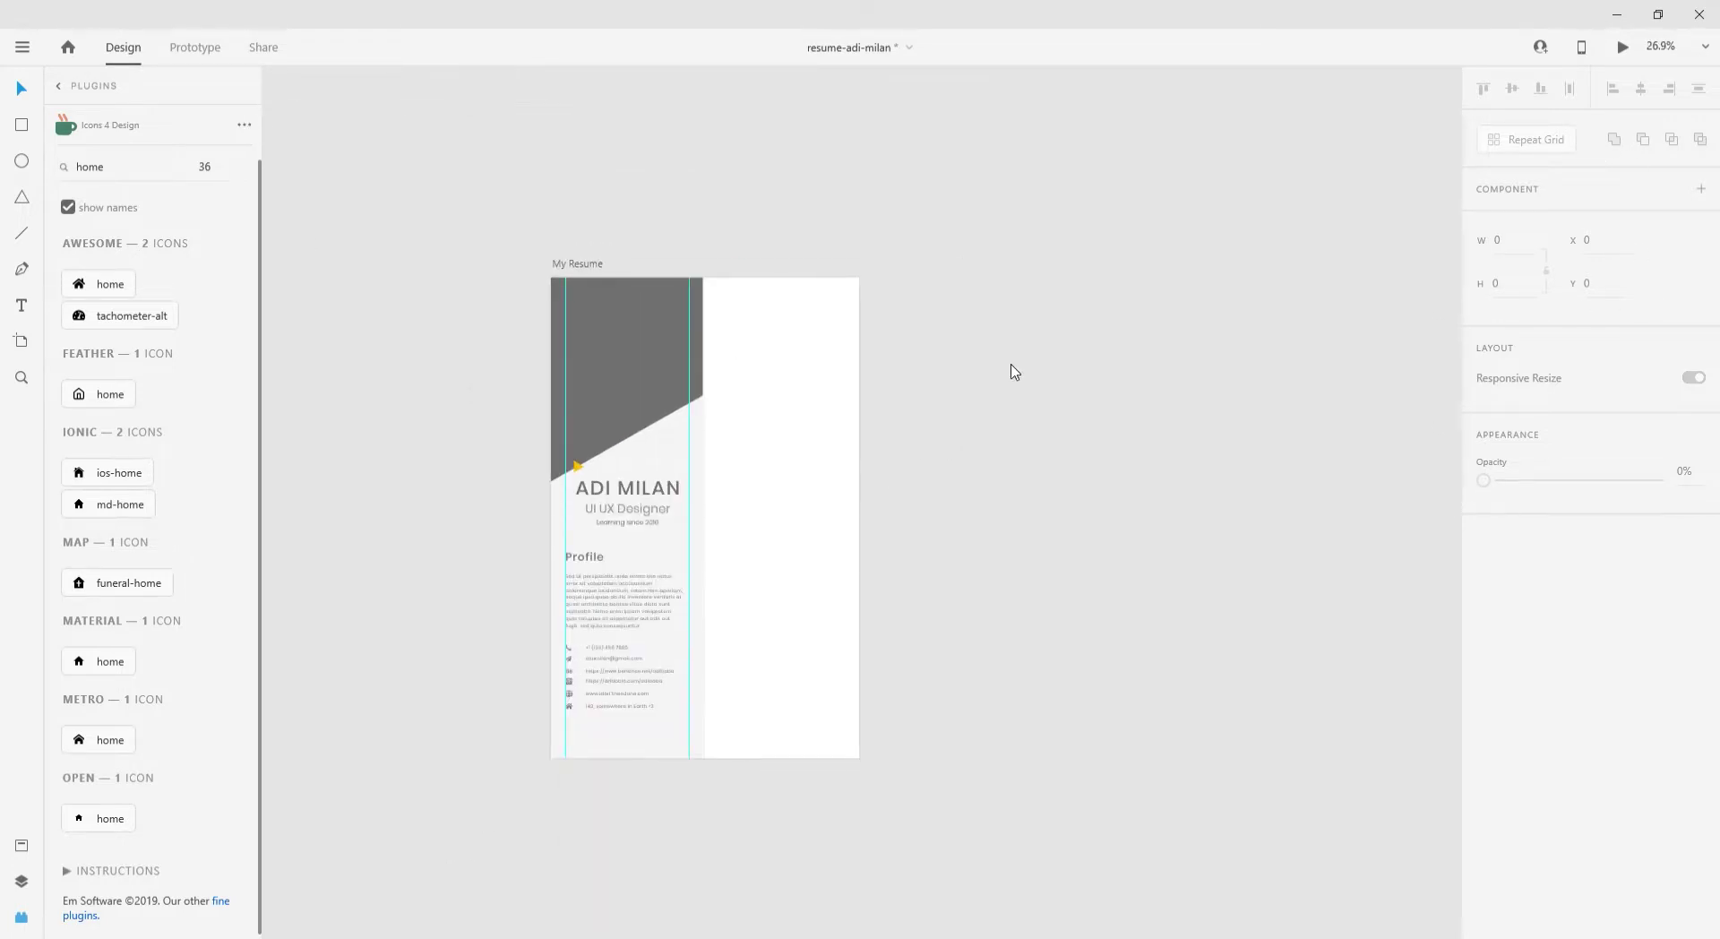
# - Search 'book' in Icons 4 Design and place the ios-book icon near the column's top edge
pyautogui.hotkey('ctrl', '=')
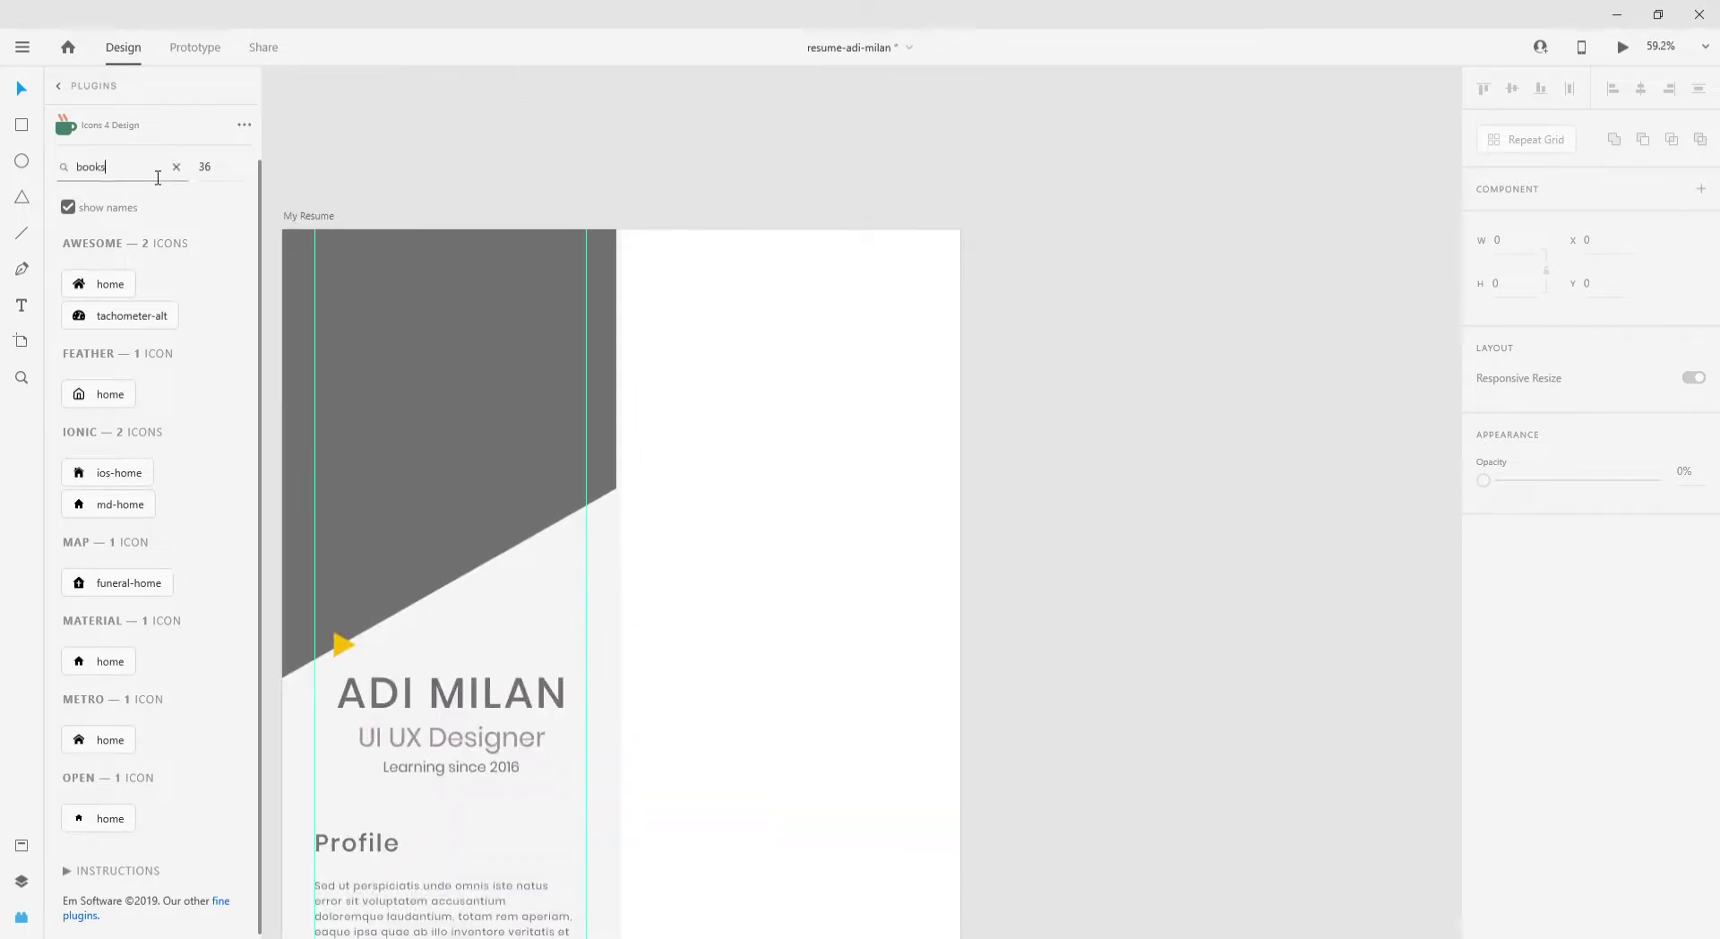
pyautogui.doubleClick(146, 170)
pyautogui.write('book')
pyautogui.scroll(-2, 132, 371)
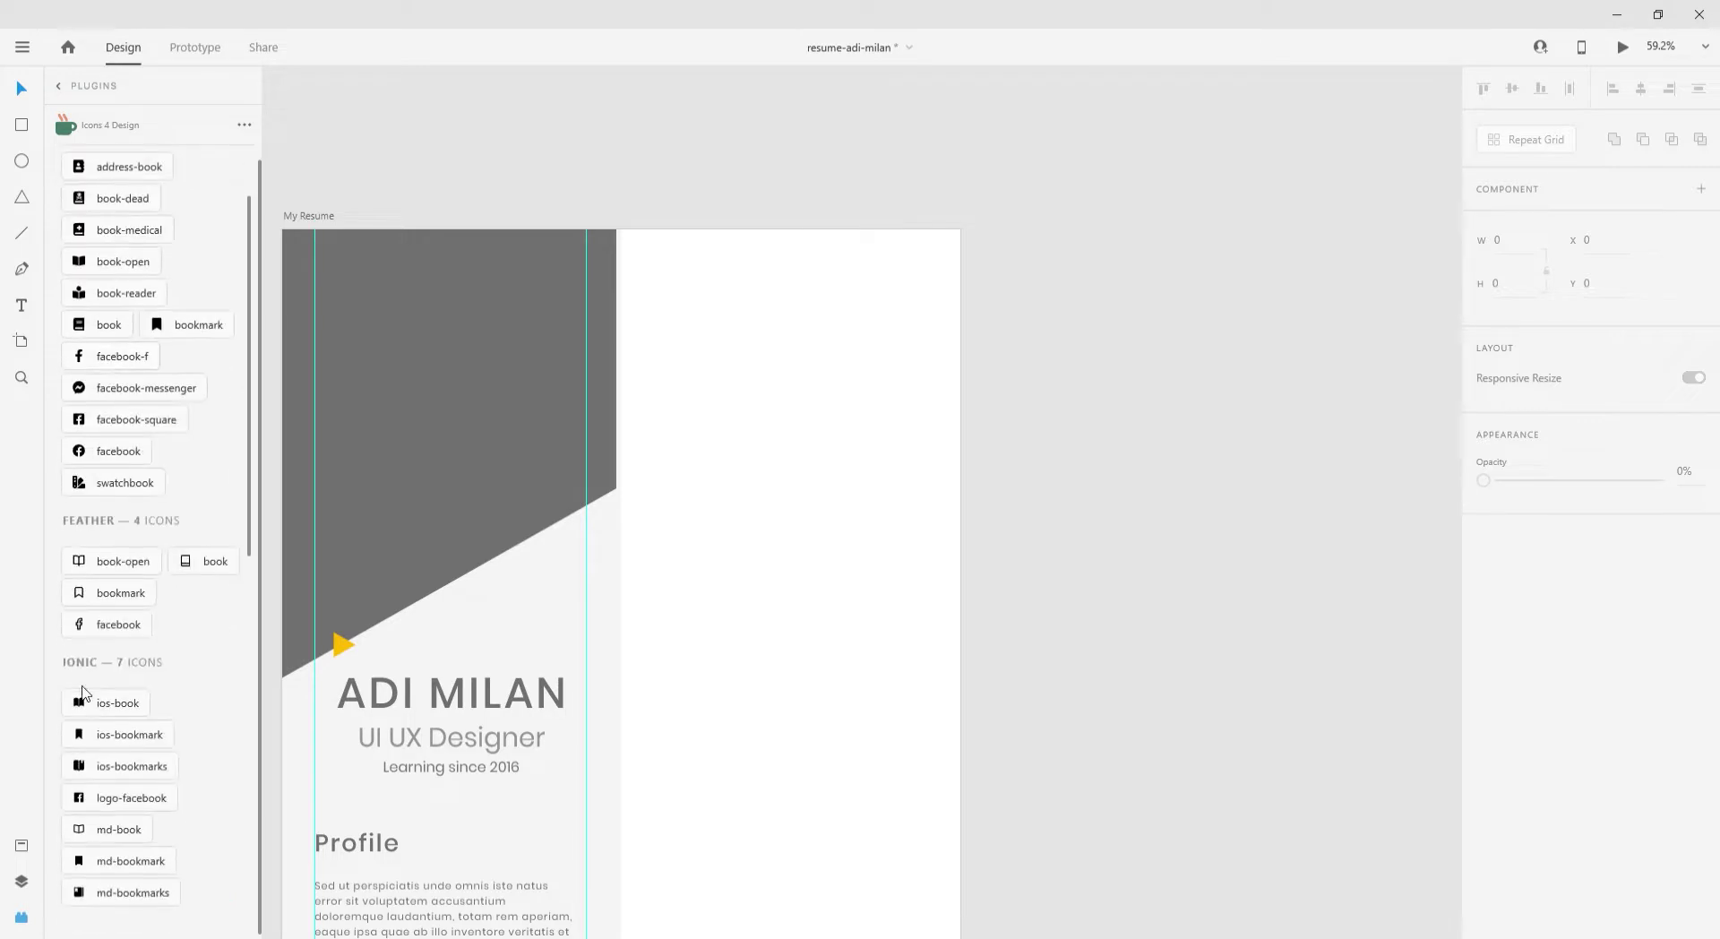
pyautogui.click(117, 702)
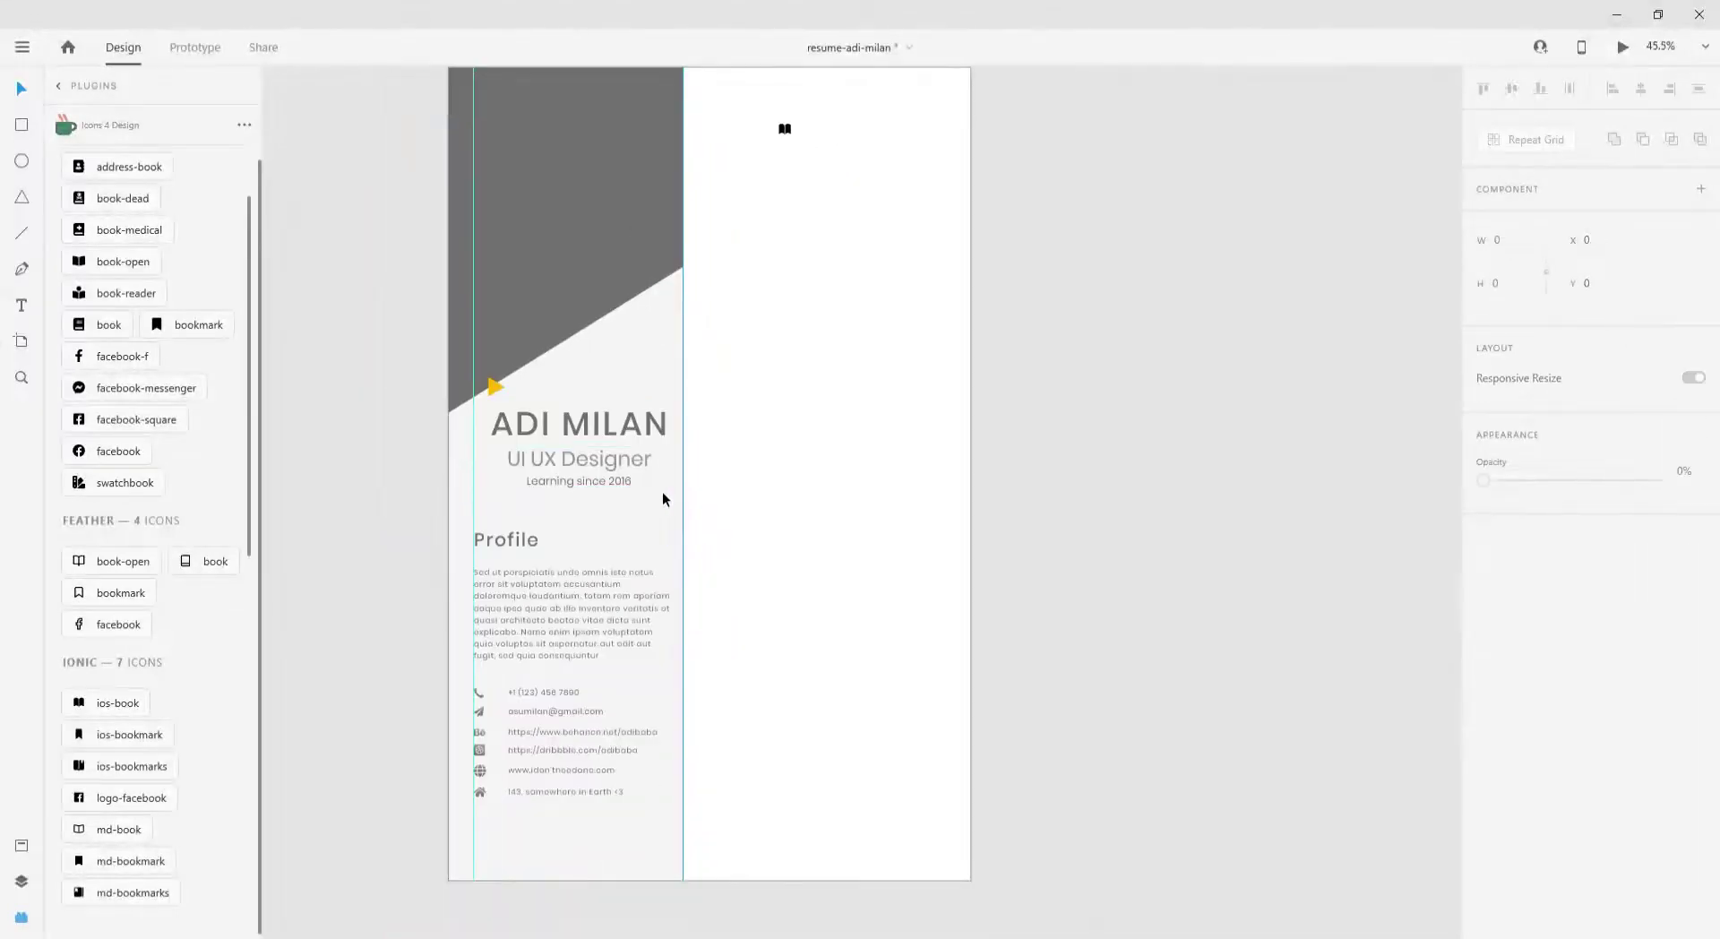
pyautogui.scroll(5, 665, 498)
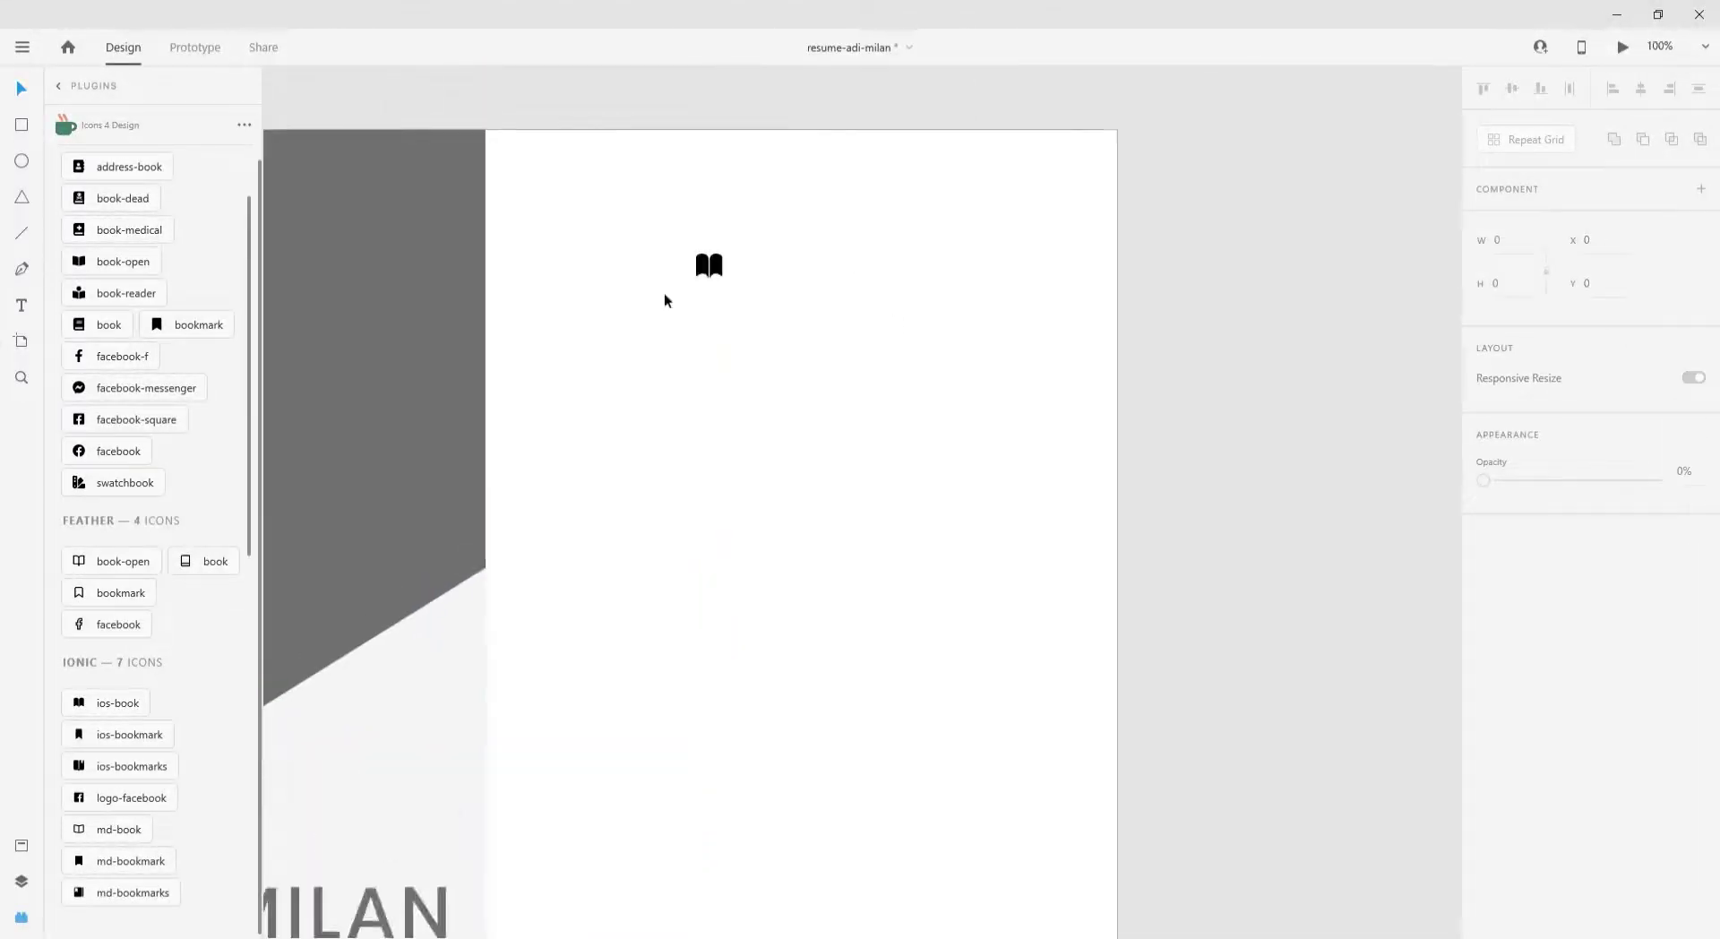
pyautogui.moveTo(707, 265); pyautogui.dragTo(568, 304)
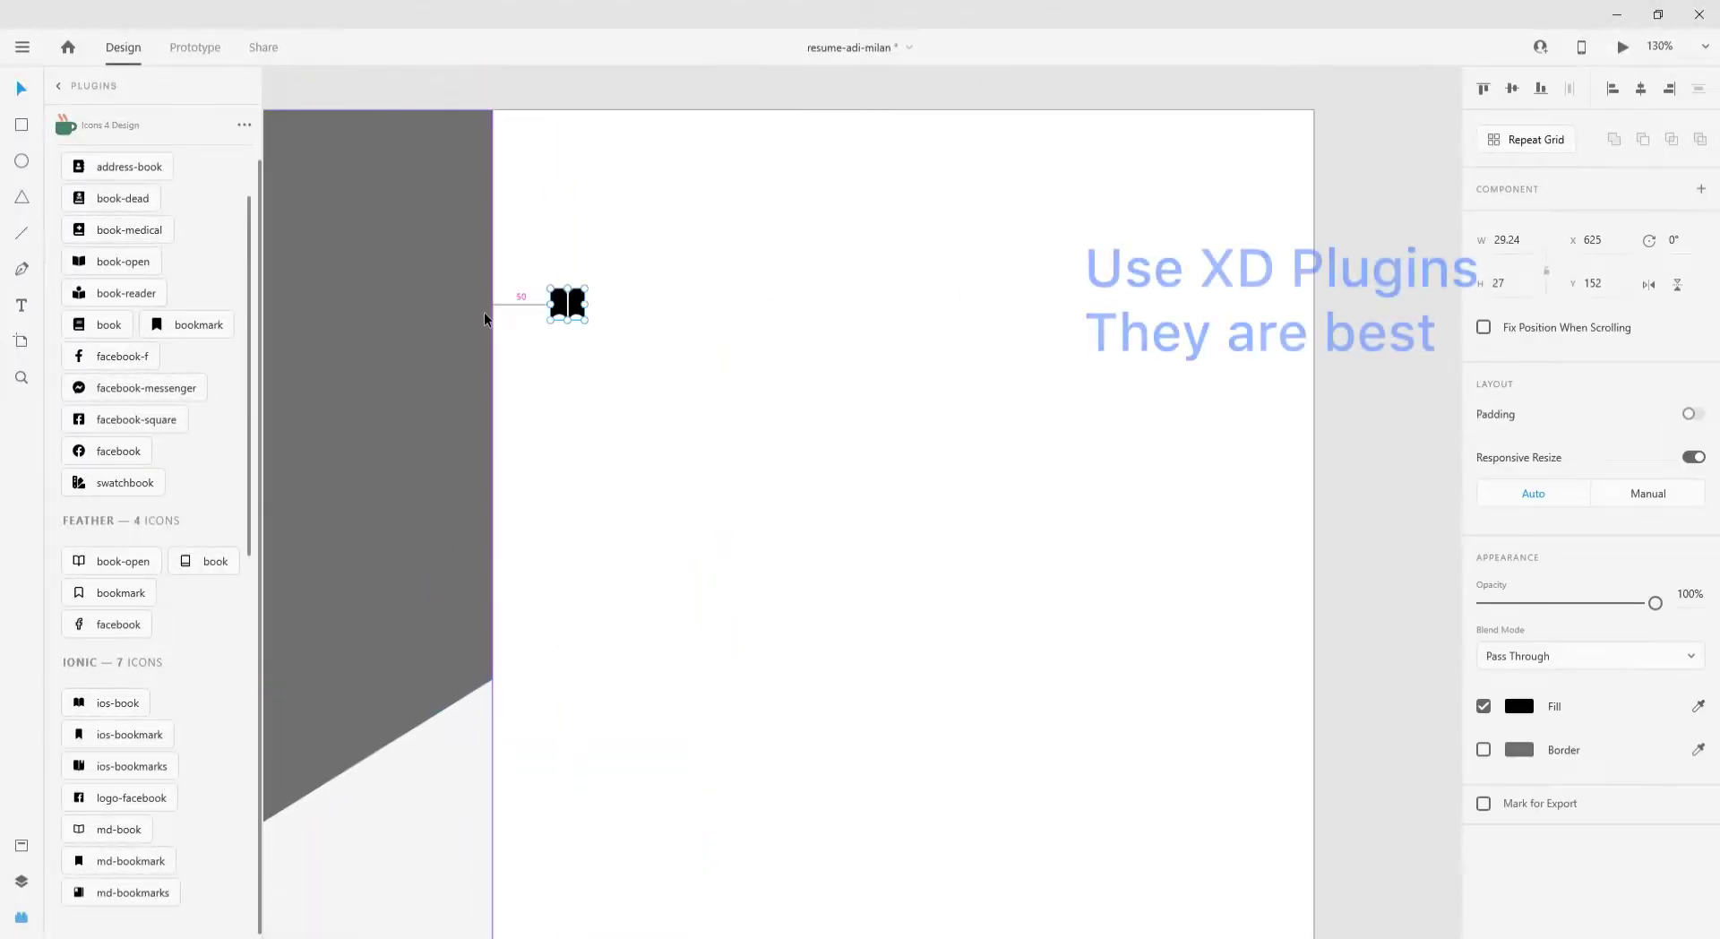
# - Adjust the book icon's fill colour and place a text copy beside it
pyautogui.click(1518, 706)
pyautogui.click(575, 310)
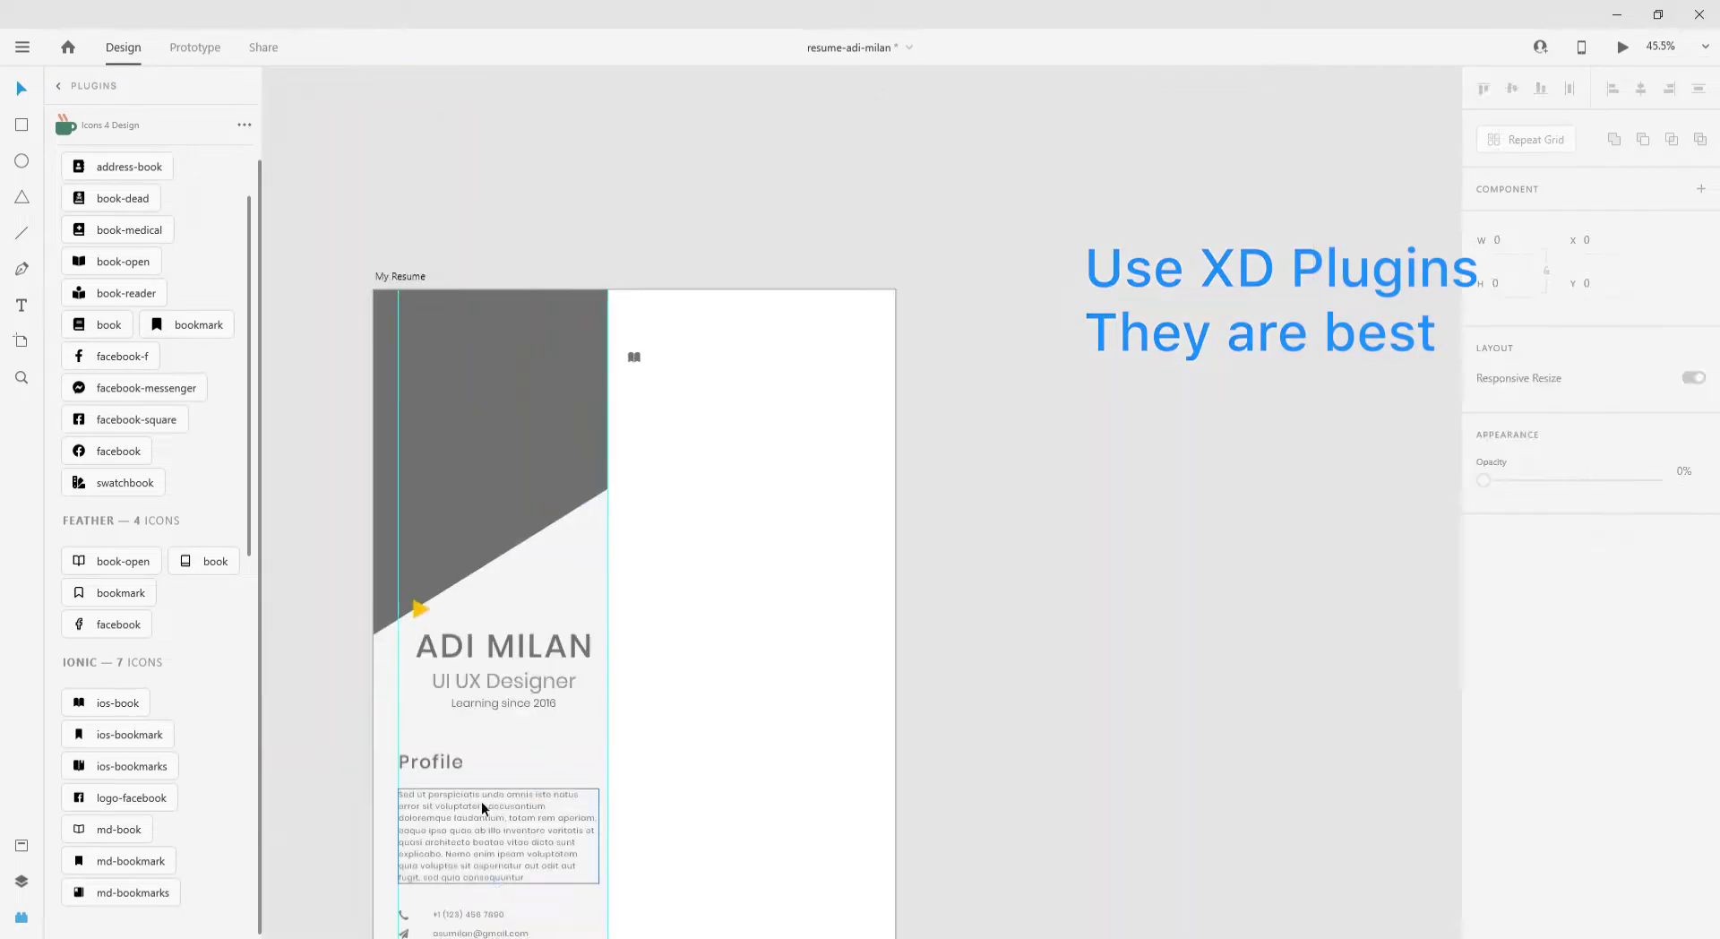
pyautogui.moveTo(484, 810); pyautogui.dragTo(717, 359)
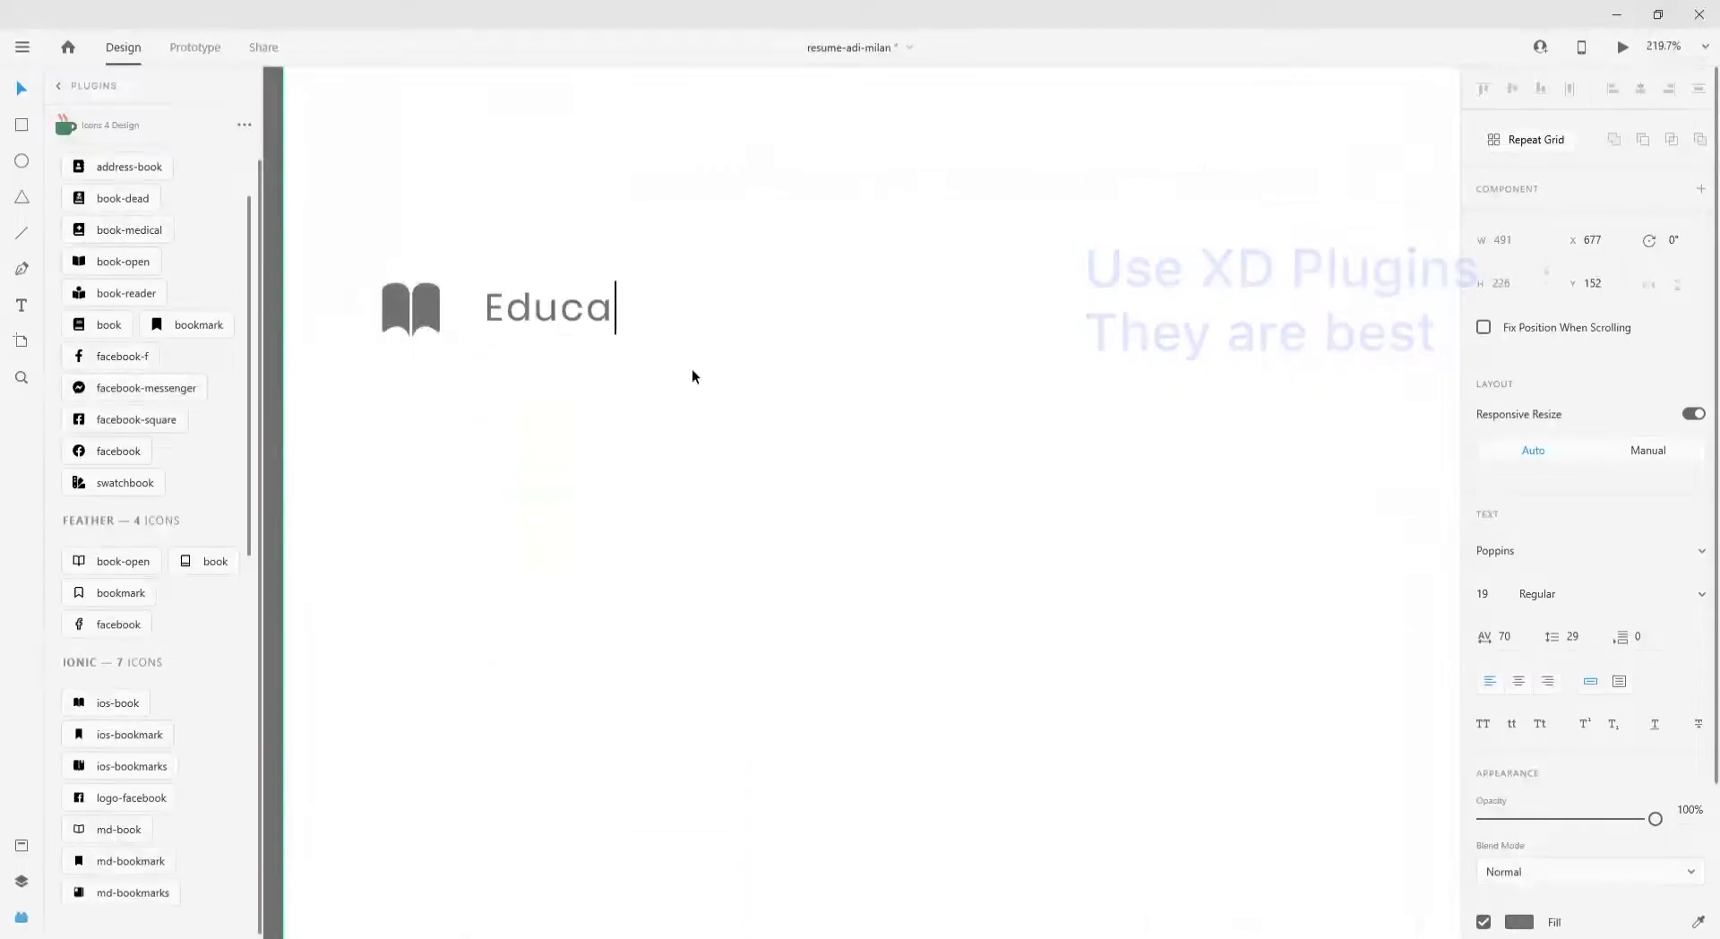
# - Finish the 'Education' heading and set it to Medium weight
pyautogui.write('tion')
pyautogui.scroll(-2, 1021, 480)
pyautogui.scroll(-2, 1484, 537)
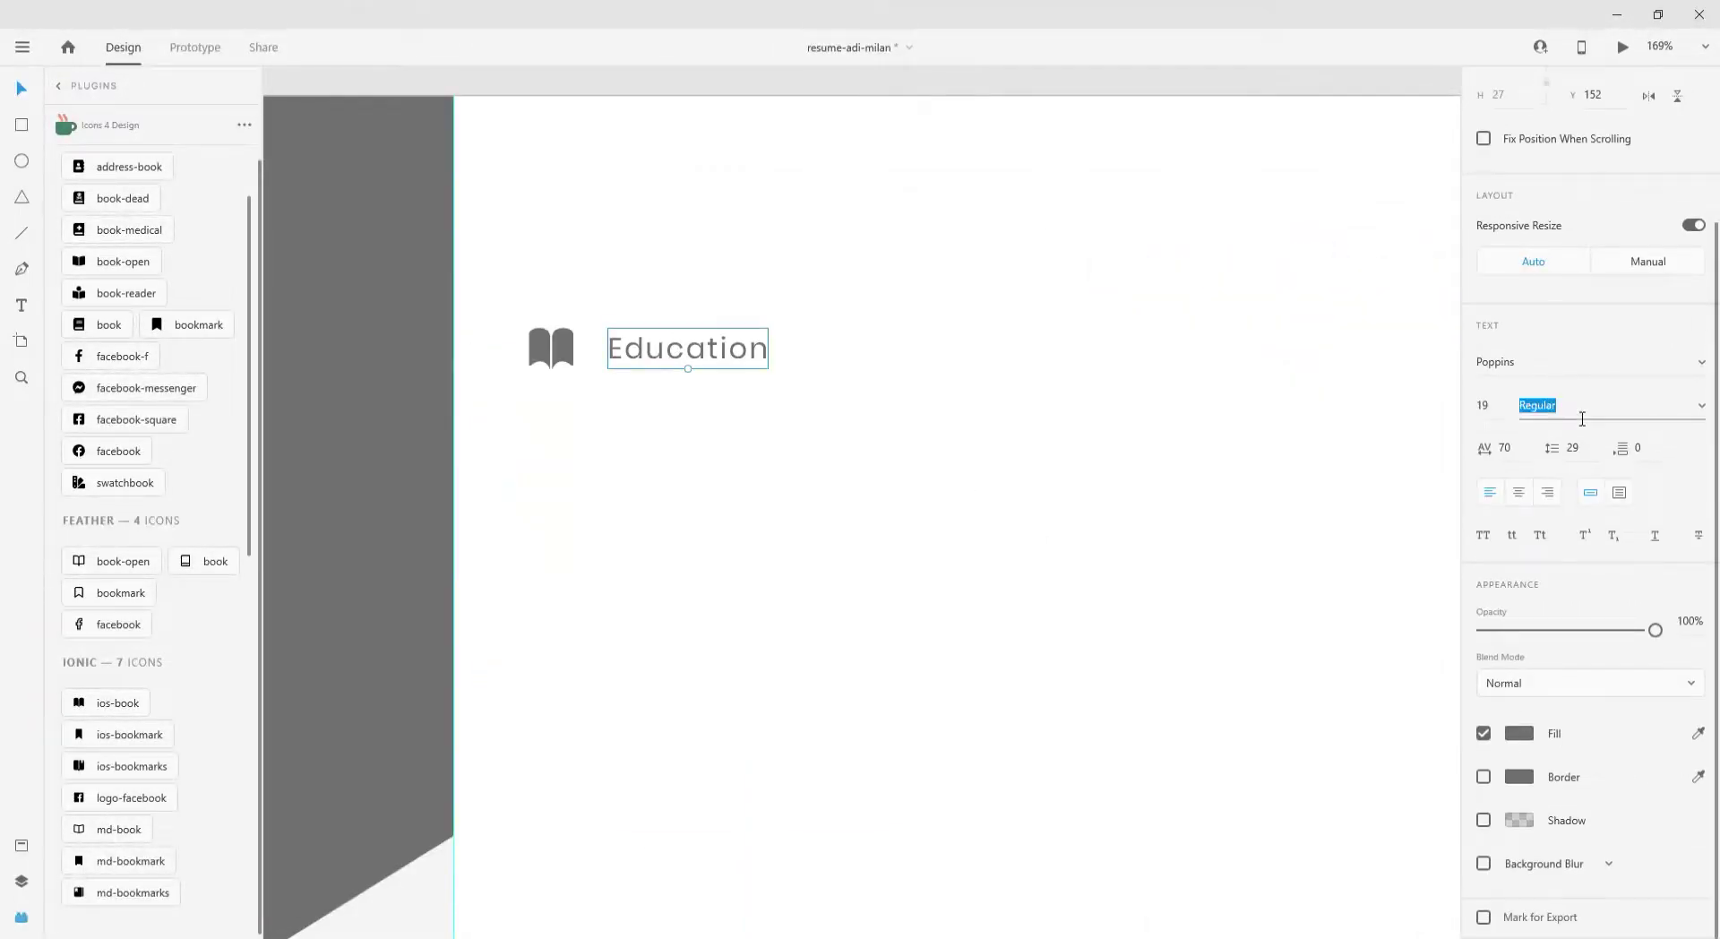
pyautogui.press('Down')
# - Duplicate the heading below as a Regular-weight 'Bachelor of Computer Application' line
pyautogui.moveTo(607, 364); pyautogui.dragTo(637, 421)
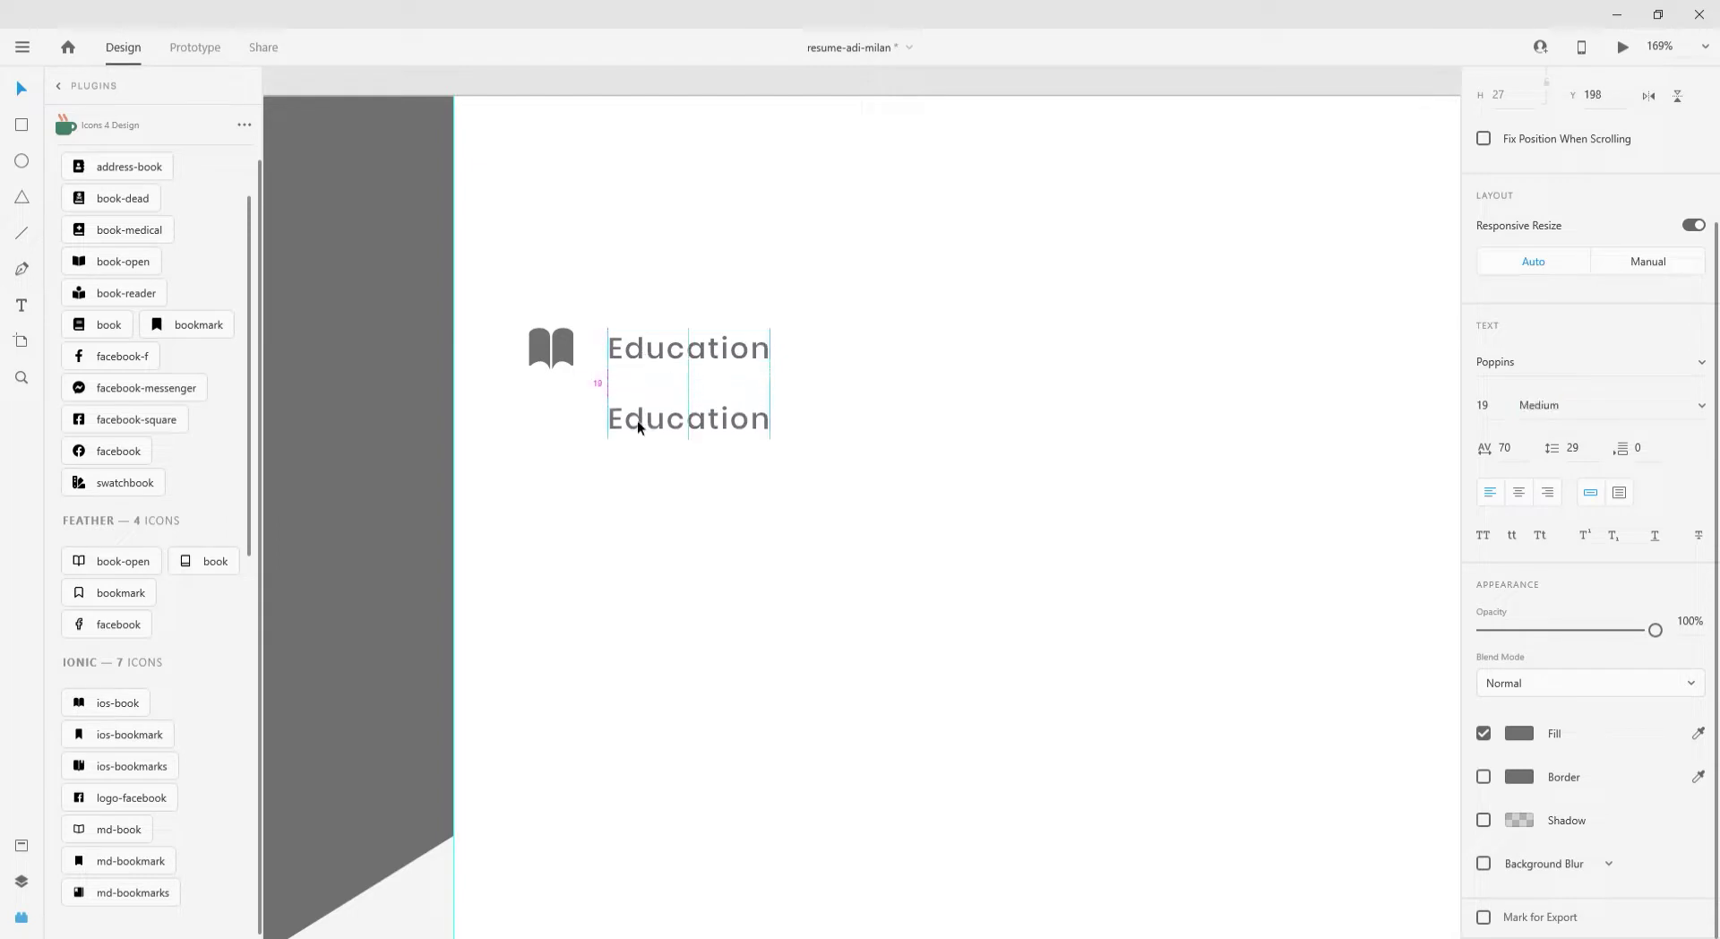
pyautogui.click(1592, 423)
pyautogui.press('Up')
pyautogui.press('Up')
pyautogui.doubleClick(729, 425)
pyautogui.write('Bachelore')
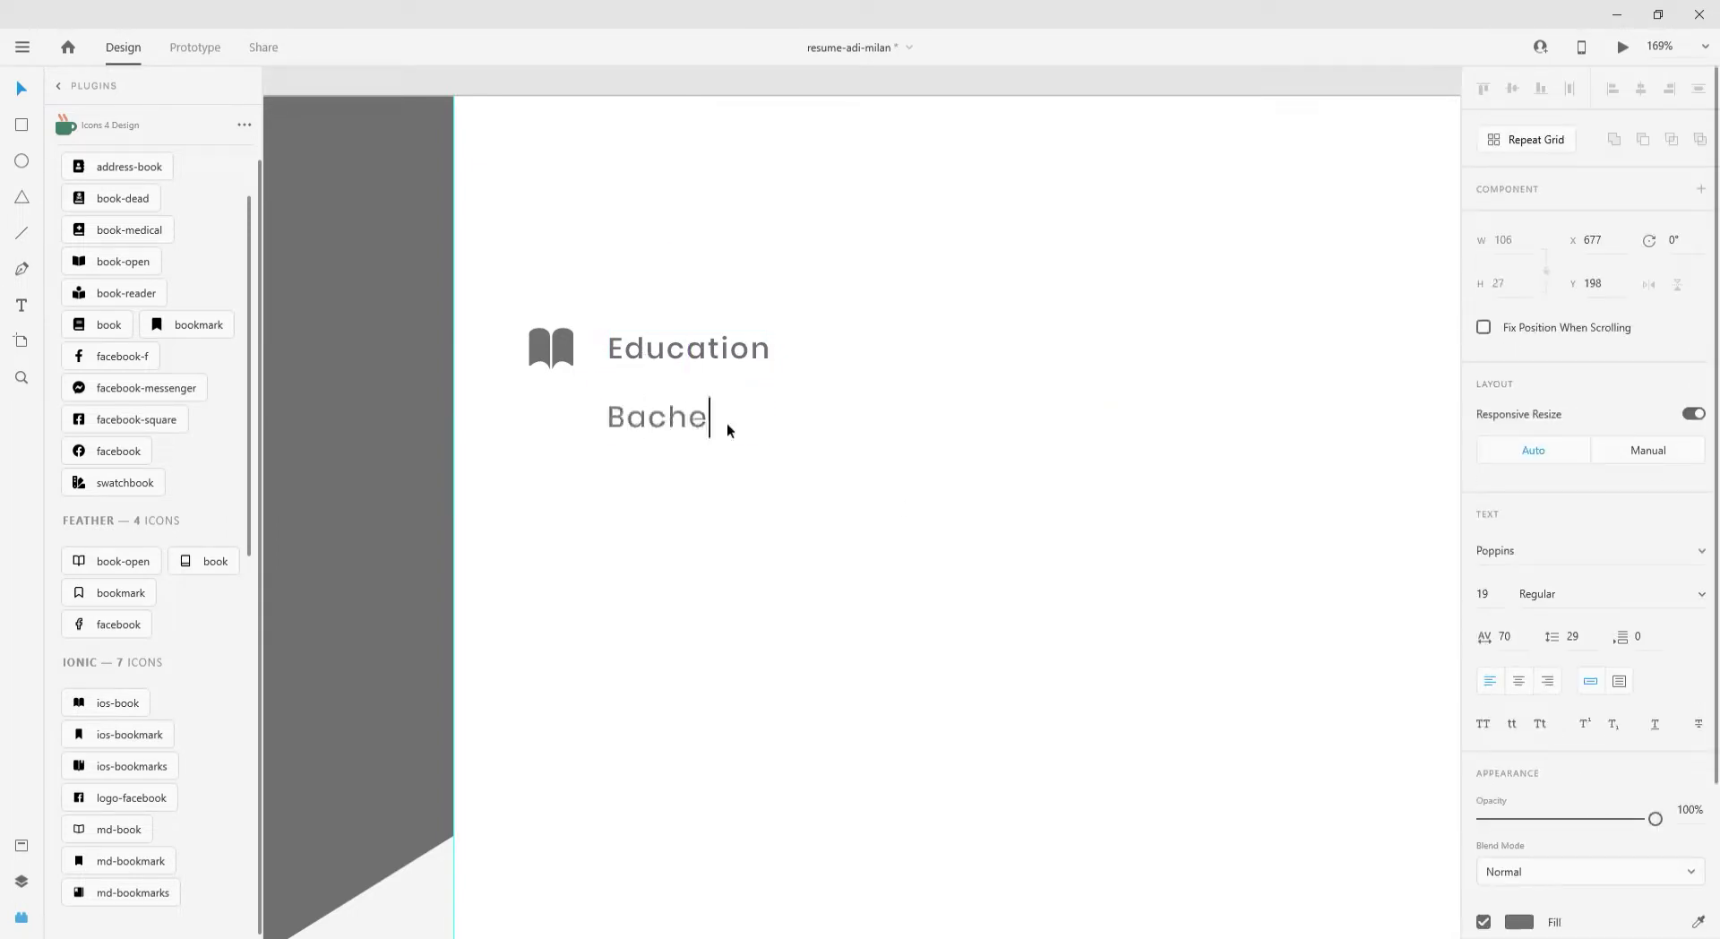
pyautogui.press('BackSpace')
pyautogui.press('BackSpace')
pyautogui.write('of Computer application')
pyautogui.hotkey('shift', 'Left')
pyautogui.hotkey('shift', 'Left')
pyautogui.hotkey('shift', 'Left')
pyautogui.hotkey('shift', 'Left')
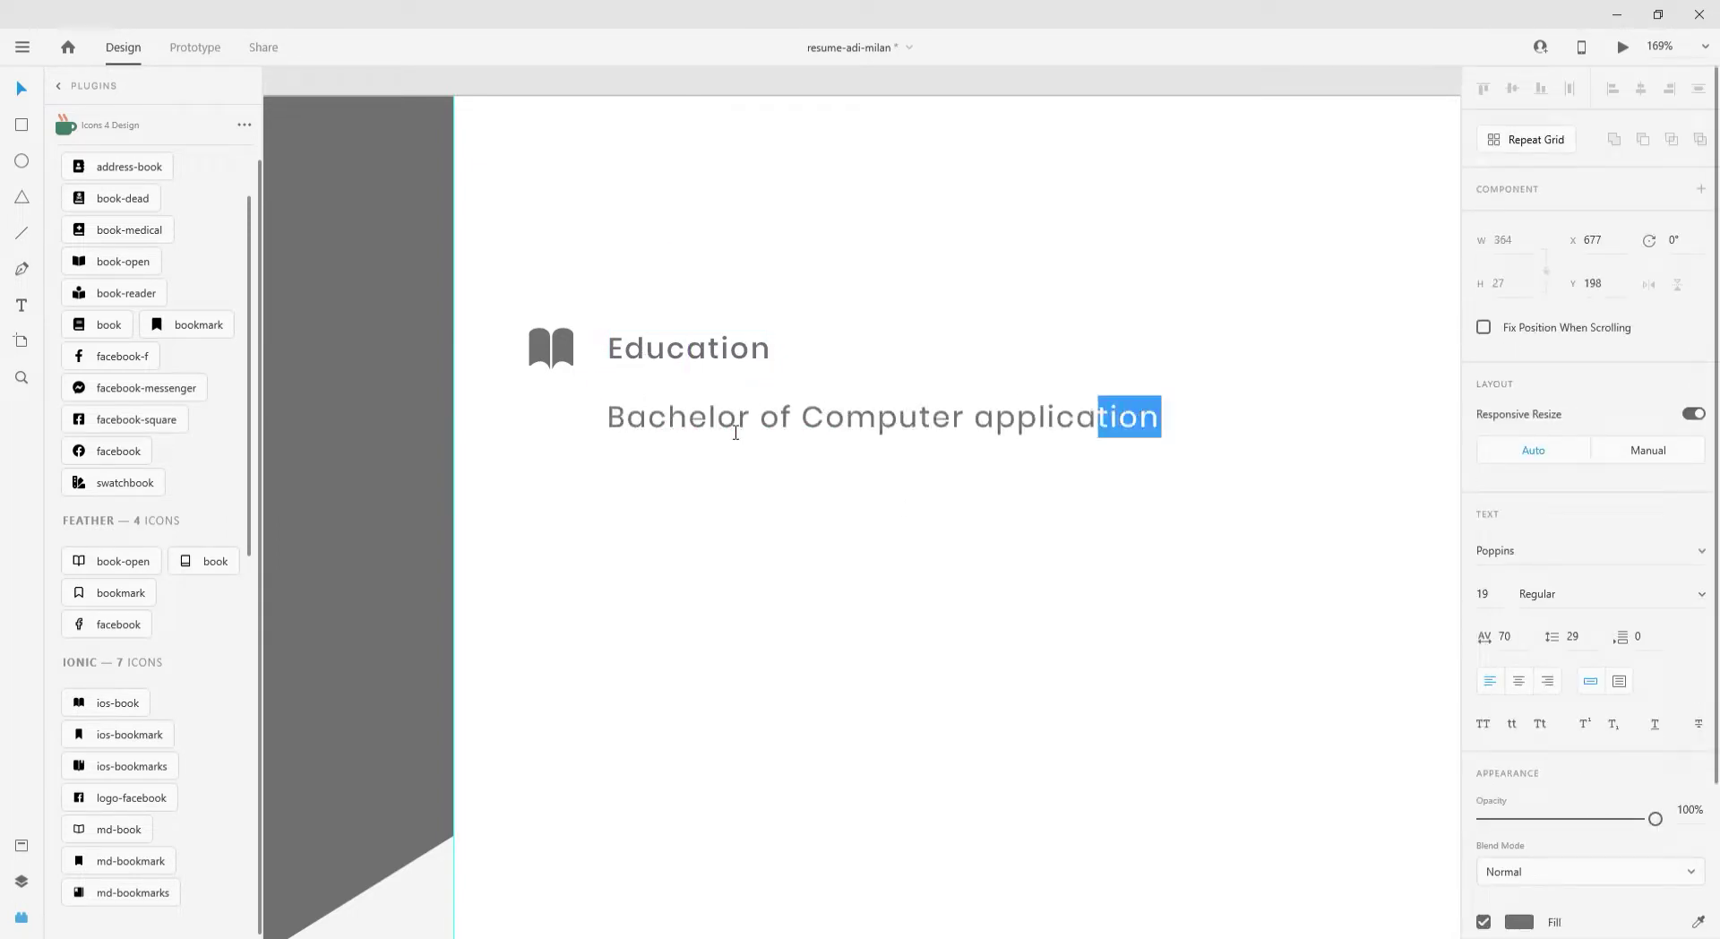
pyautogui.press('Left')
pyautogui.press('Left')
pyautogui.press('Left')
pyautogui.press('Left')
pyautogui.press('Left')
pyautogui.press('Left')
pyautogui.press('Left')
pyautogui.hotkey('shift', 'Left')
pyautogui.write('A')
pyautogui.press('Escape')
pyautogui.hotkey('ctrl', '1')
# - Add a copy beneath reading '2010-2013, SUDL University' at font size 16
pyautogui.moveTo(744, 408); pyautogui.dragTo(743, 431)
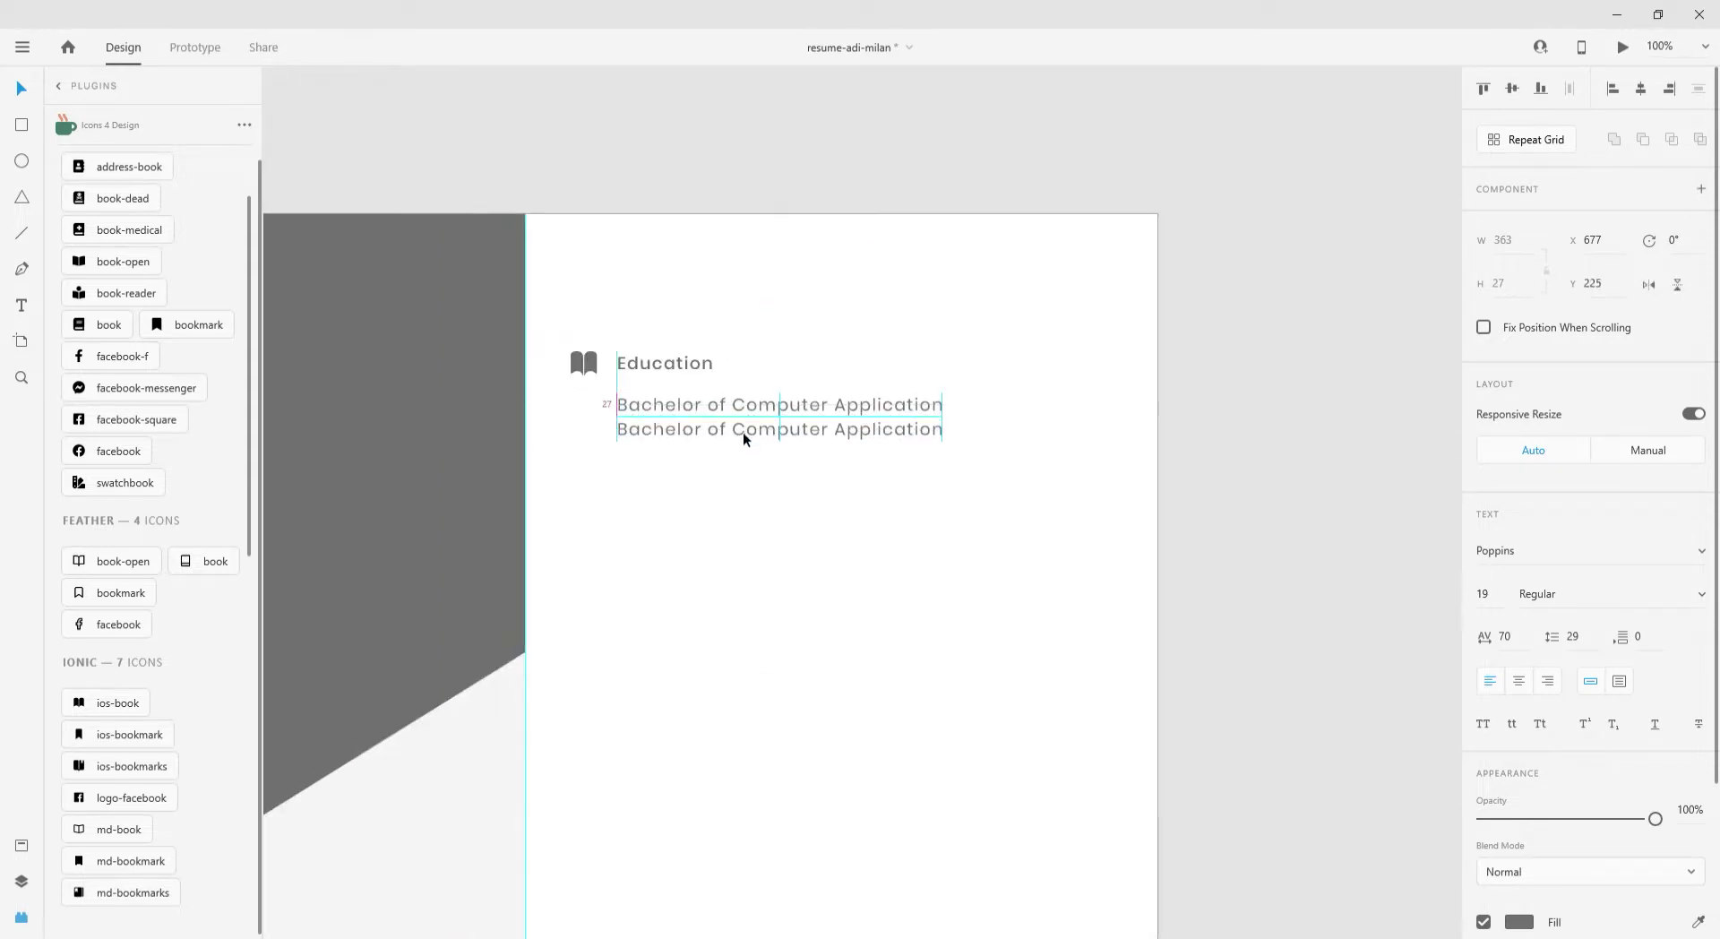
pyautogui.doubleClick(744, 432)
pyautogui.write('2013')
pyautogui.scroll(4, 645, 430)
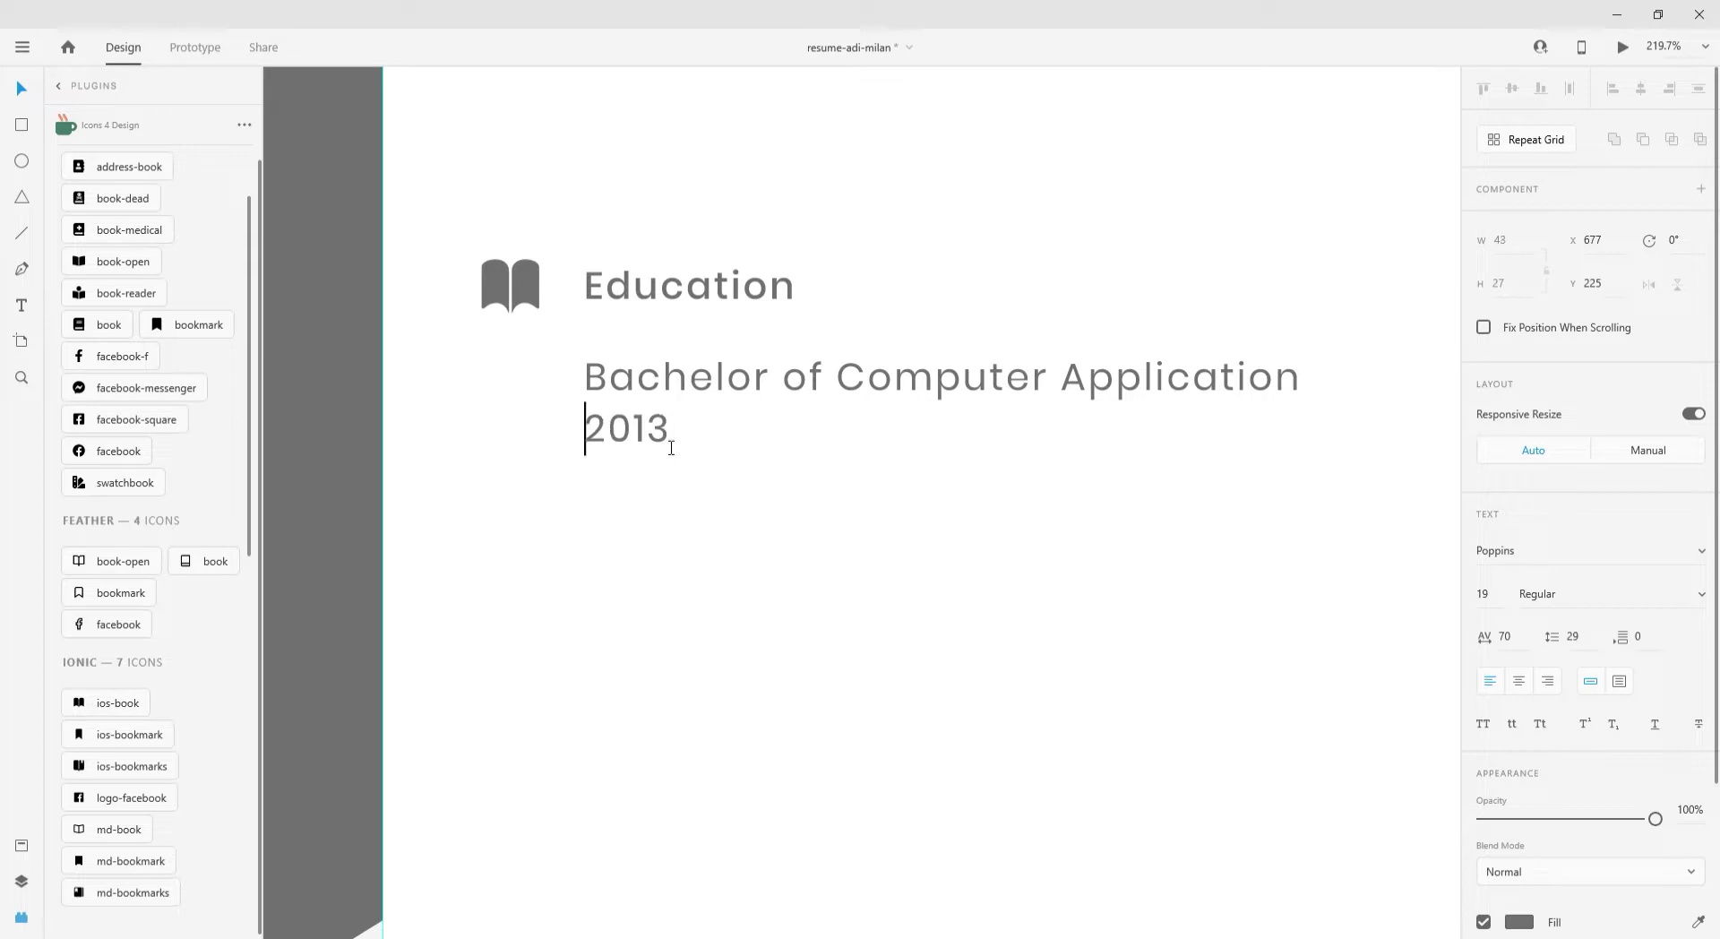
pyautogui.write('2010-')
pyautogui.click(774, 428)
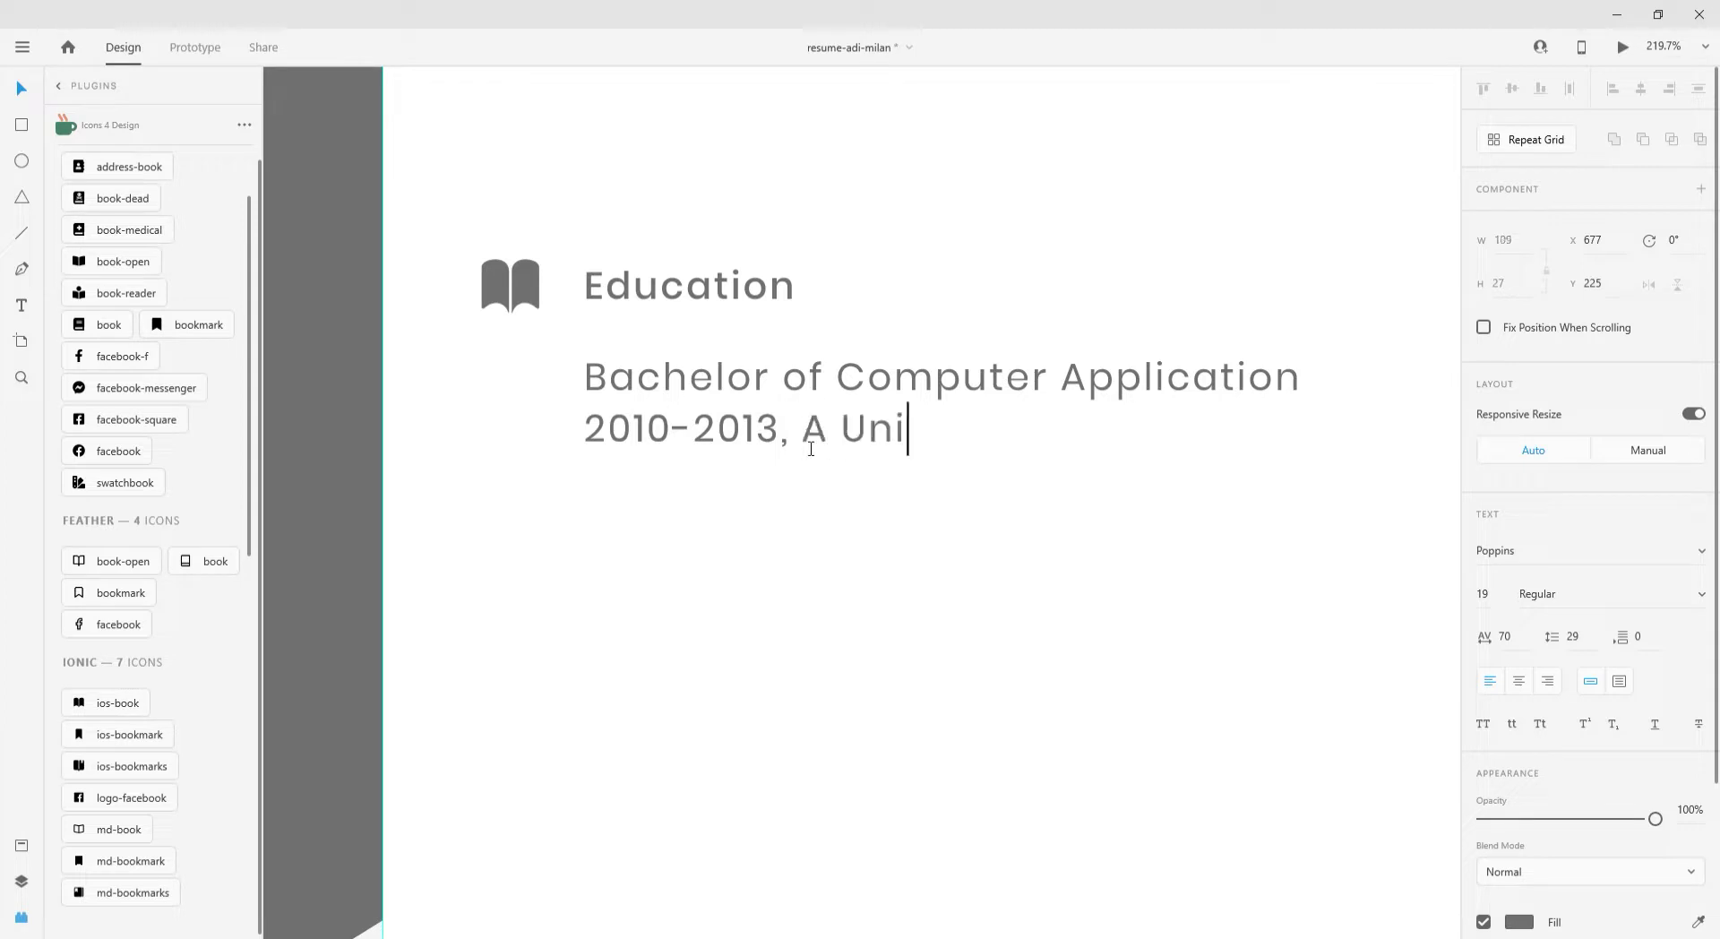
pyautogui.write('t Technical')
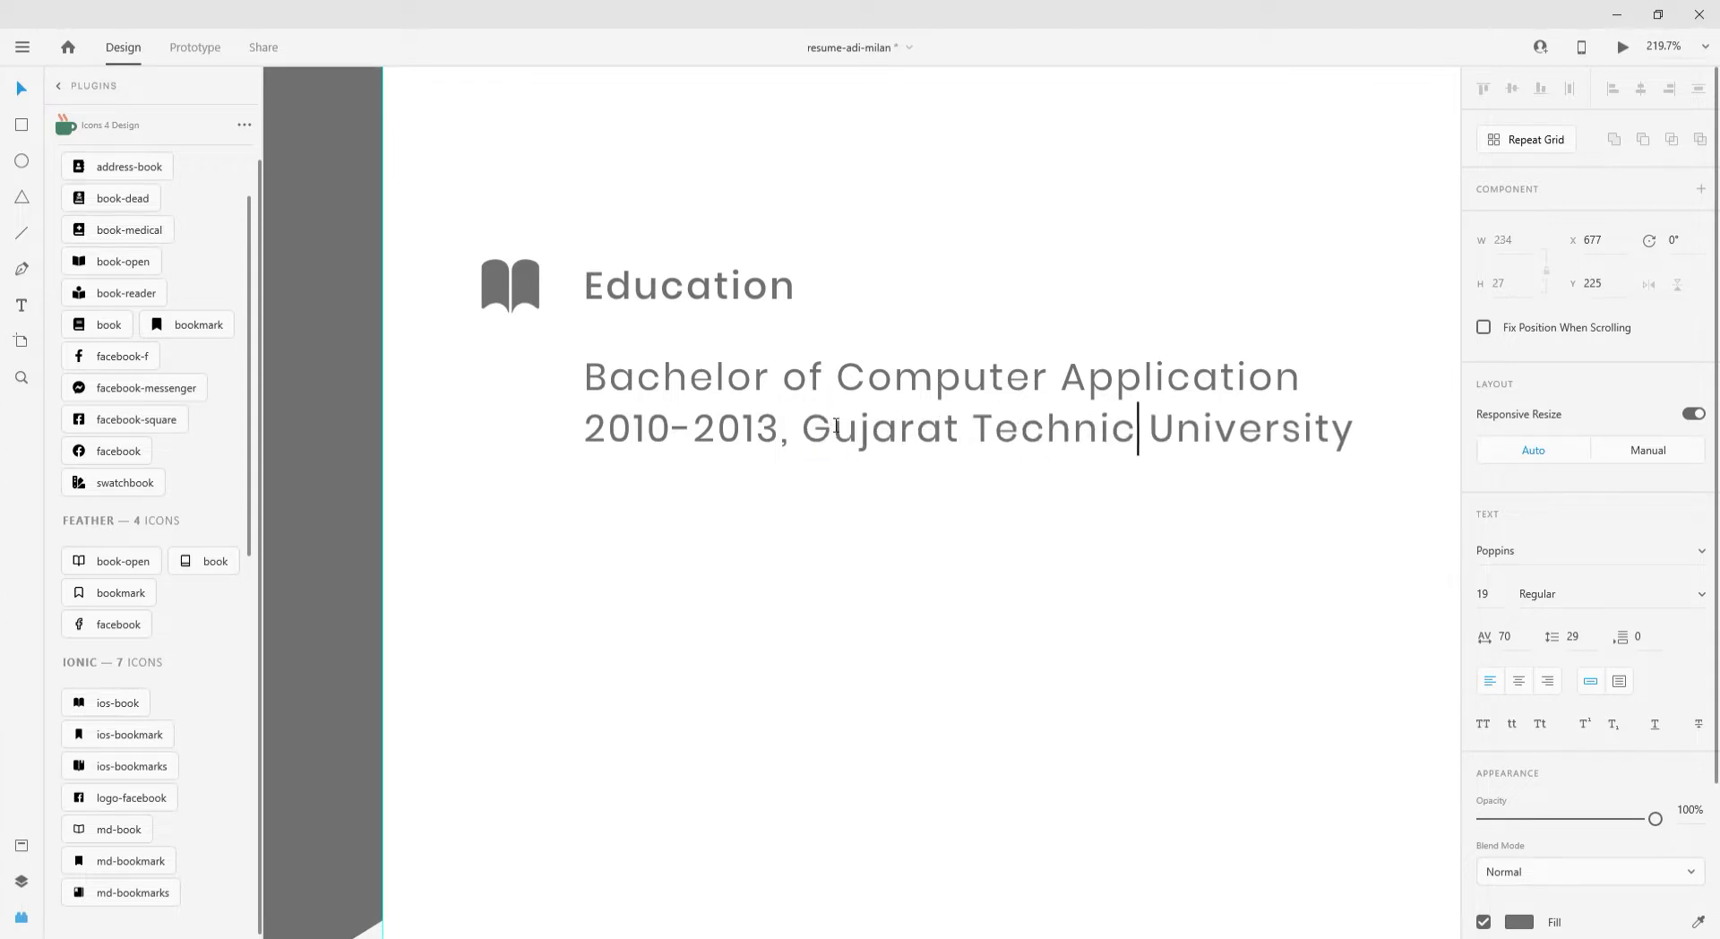
pyautogui.press('BackSpace')
pyautogui.press('BackSpace')
pyautogui.press('BackSpace')
pyautogui.press('BackSpace')
pyautogui.write('o')
pyautogui.press('BackSpace')
pyautogui.press('BackSpace')
pyautogui.press('BackSpace')
pyautogui.press('BackSpace')
pyautogui.press('BackSpace')
pyautogui.press('BackSpace')
pyautogui.press('BackSpace')
pyautogui.press('BackSpace')
pyautogui.press('BackSpace')
pyautogui.press('BackSpace')
pyautogui.press('BackSpace')
pyautogui.press('BackSpace')
pyautogui.press('BackSpace')
pyautogui.press('BackSpace')
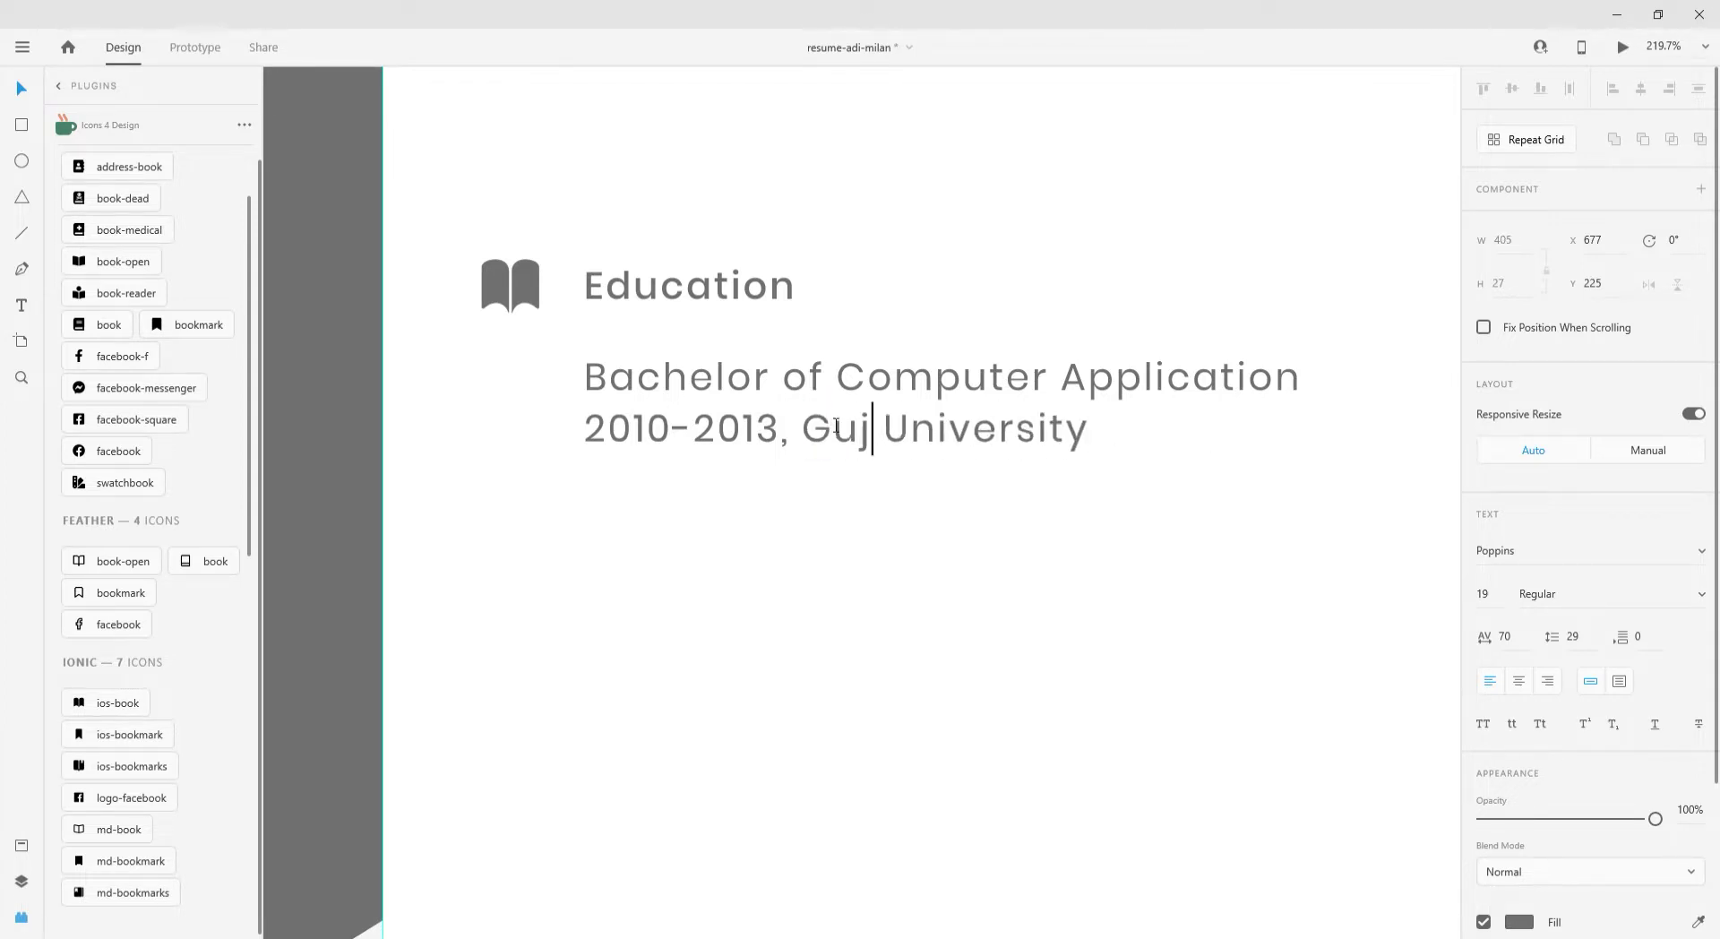
pyautogui.write('Sbit')
pyautogui.press('BackSpace')
pyautogui.press('BackSpace')
pyautogui.press('BackSpace')
pyautogui.write('DL ')
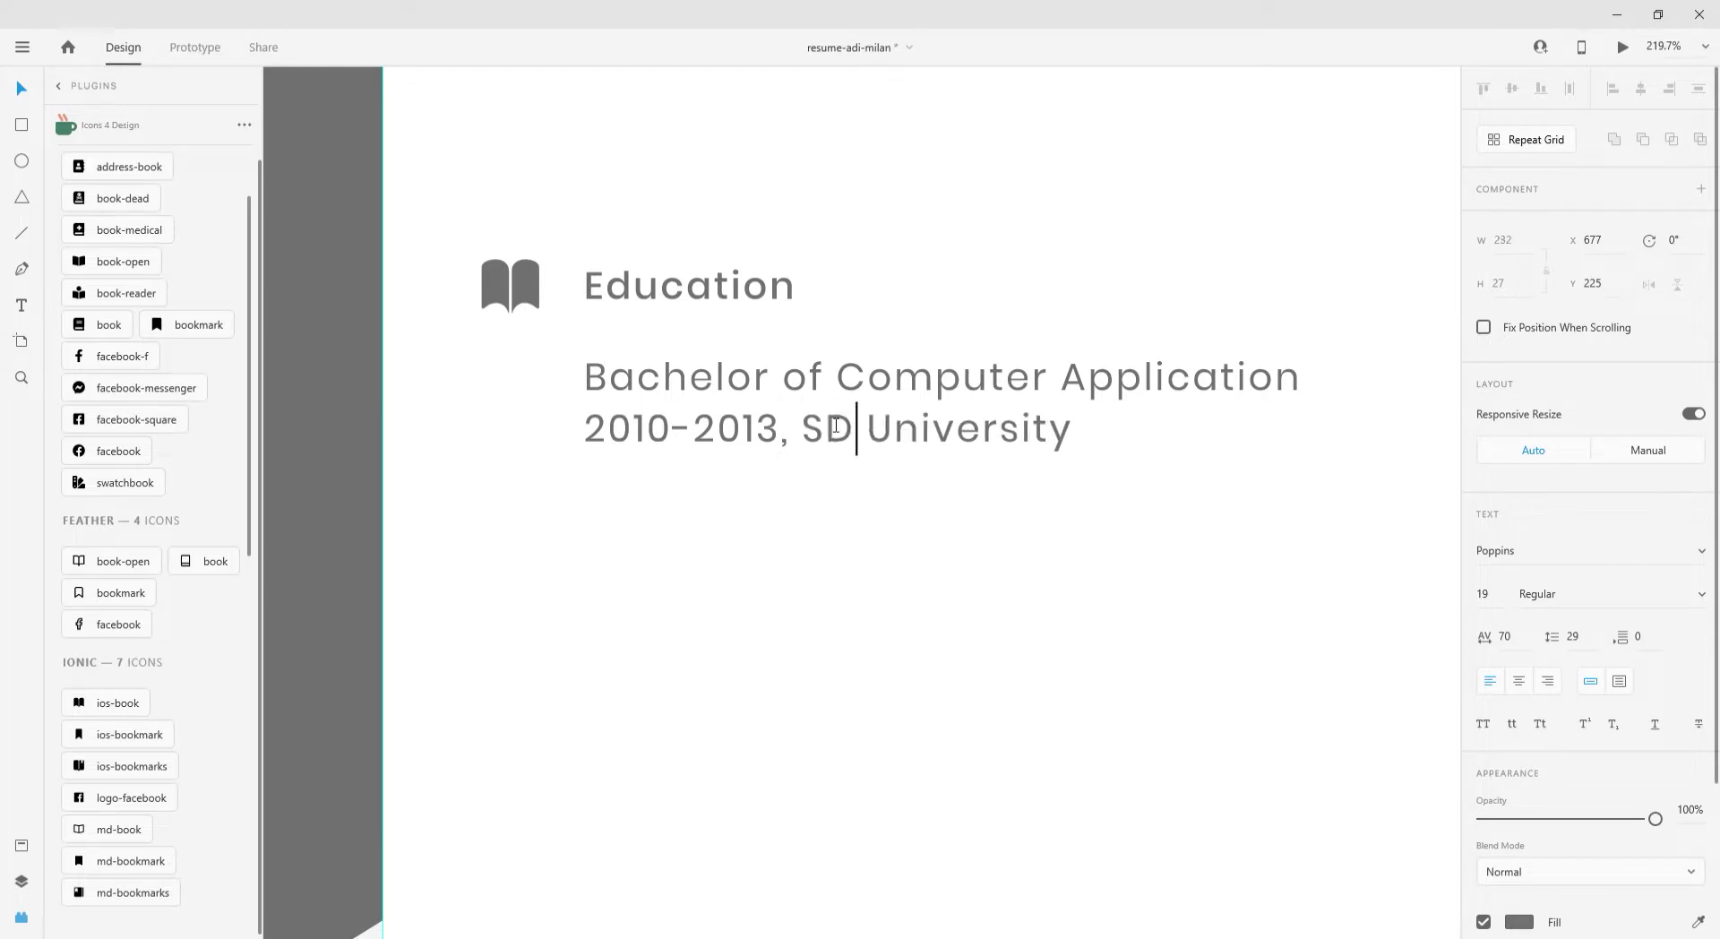
pyautogui.write('UDL')
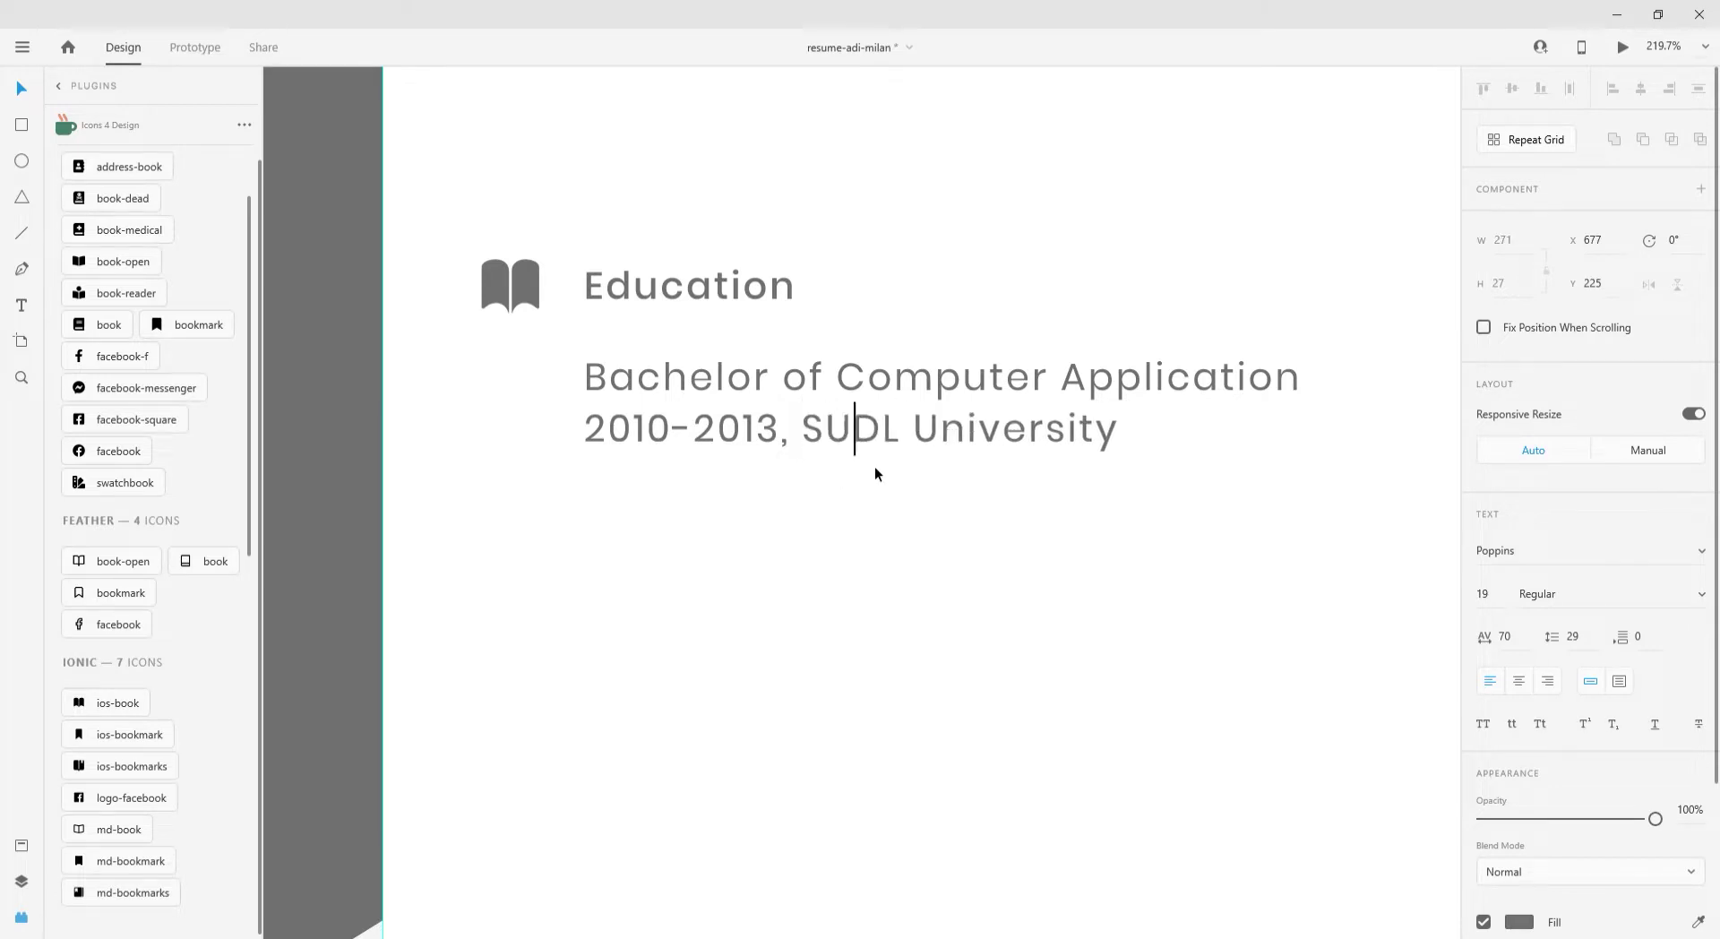
pyautogui.press('Escape')
pyautogui.write('16')
pyautogui.scroll(-2, 1585, 627)
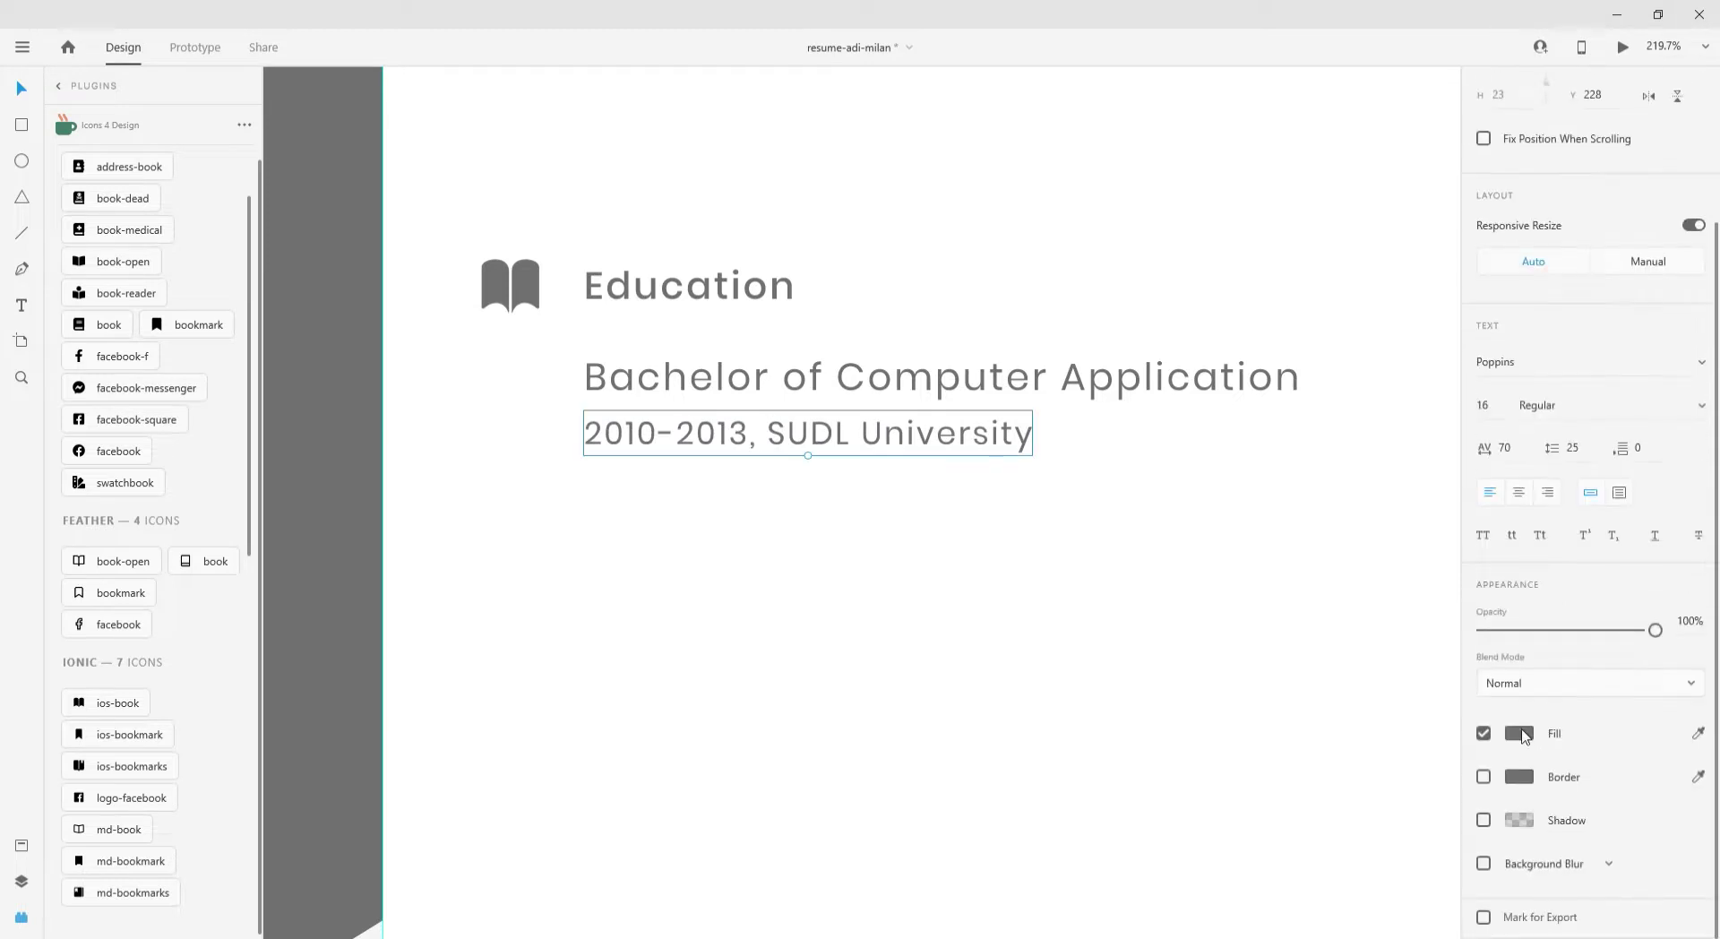
# - Duplicate the degree and date lines lower and retitle the copy 'Diploma in Business Administration'
pyautogui.click(1518, 732)
pyautogui.keyDown('shift'); pyautogui.click(631, 385); pyautogui.keyUp('shift')
pyautogui.moveTo(631, 385); pyautogui.dragTo(642, 530)
pyautogui.press('Return')
pyautogui.write('diploma')
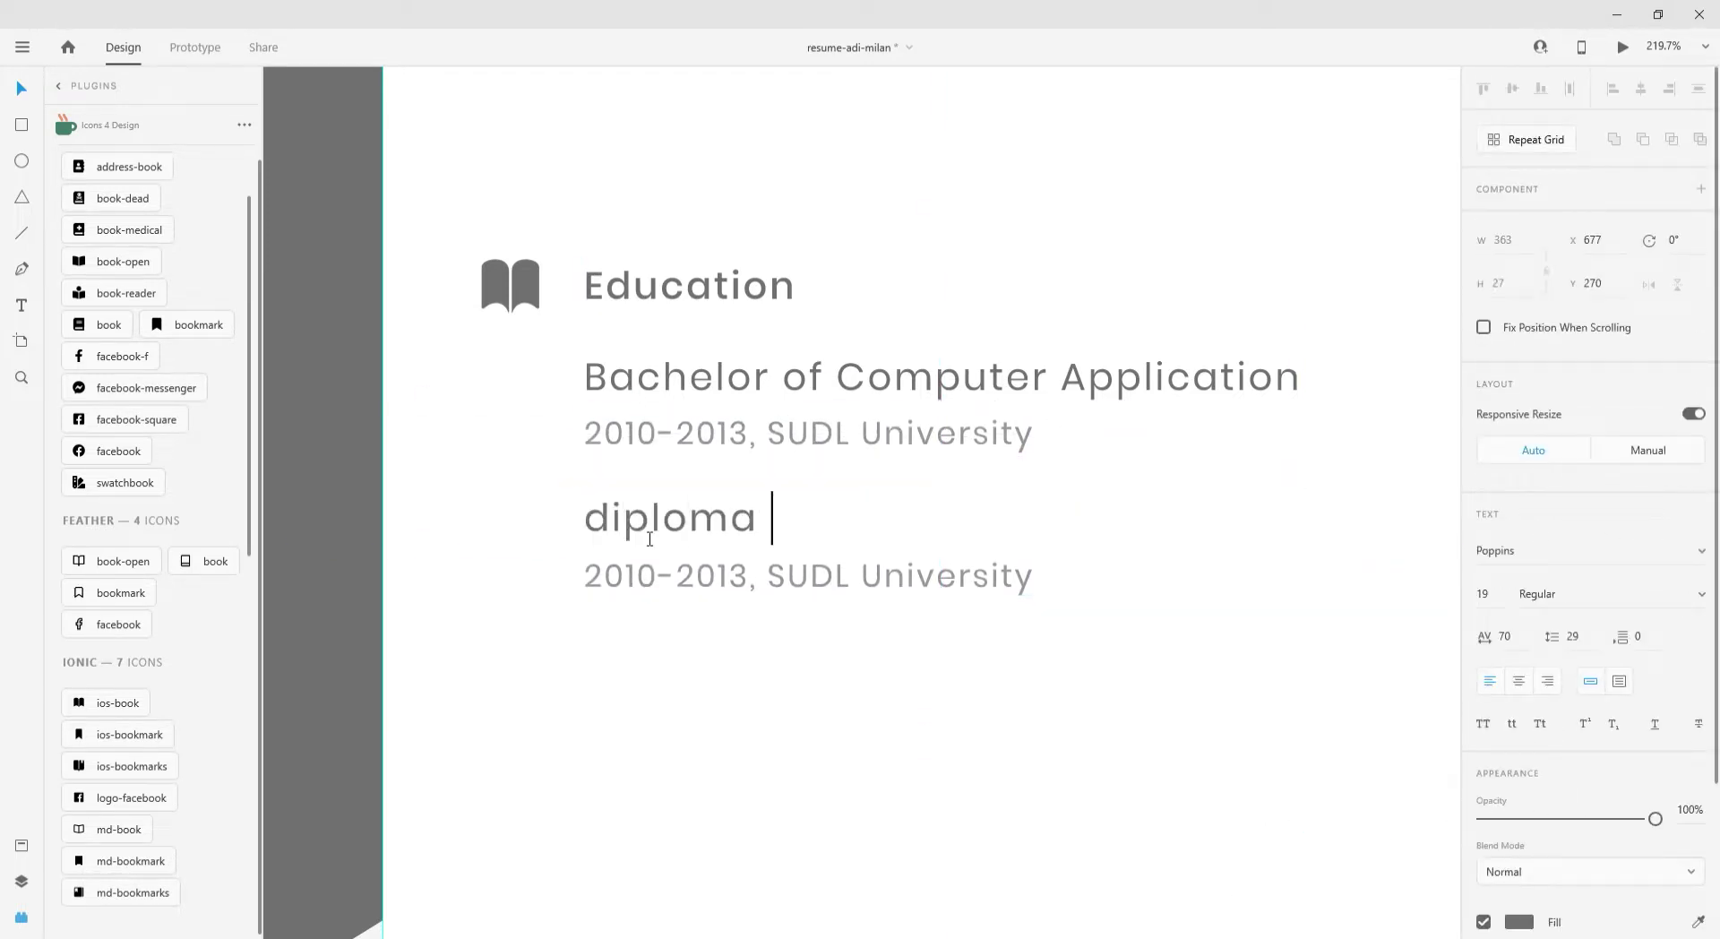
pyautogui.press('Left')
pyautogui.press('Left')
pyautogui.press('Left')
pyautogui.press('Left')
pyautogui.press('Left')
pyautogui.press('Left')
pyautogui.press('Left')
pyautogui.press('BackSpace')
pyautogui.write('Diploma in Busines')
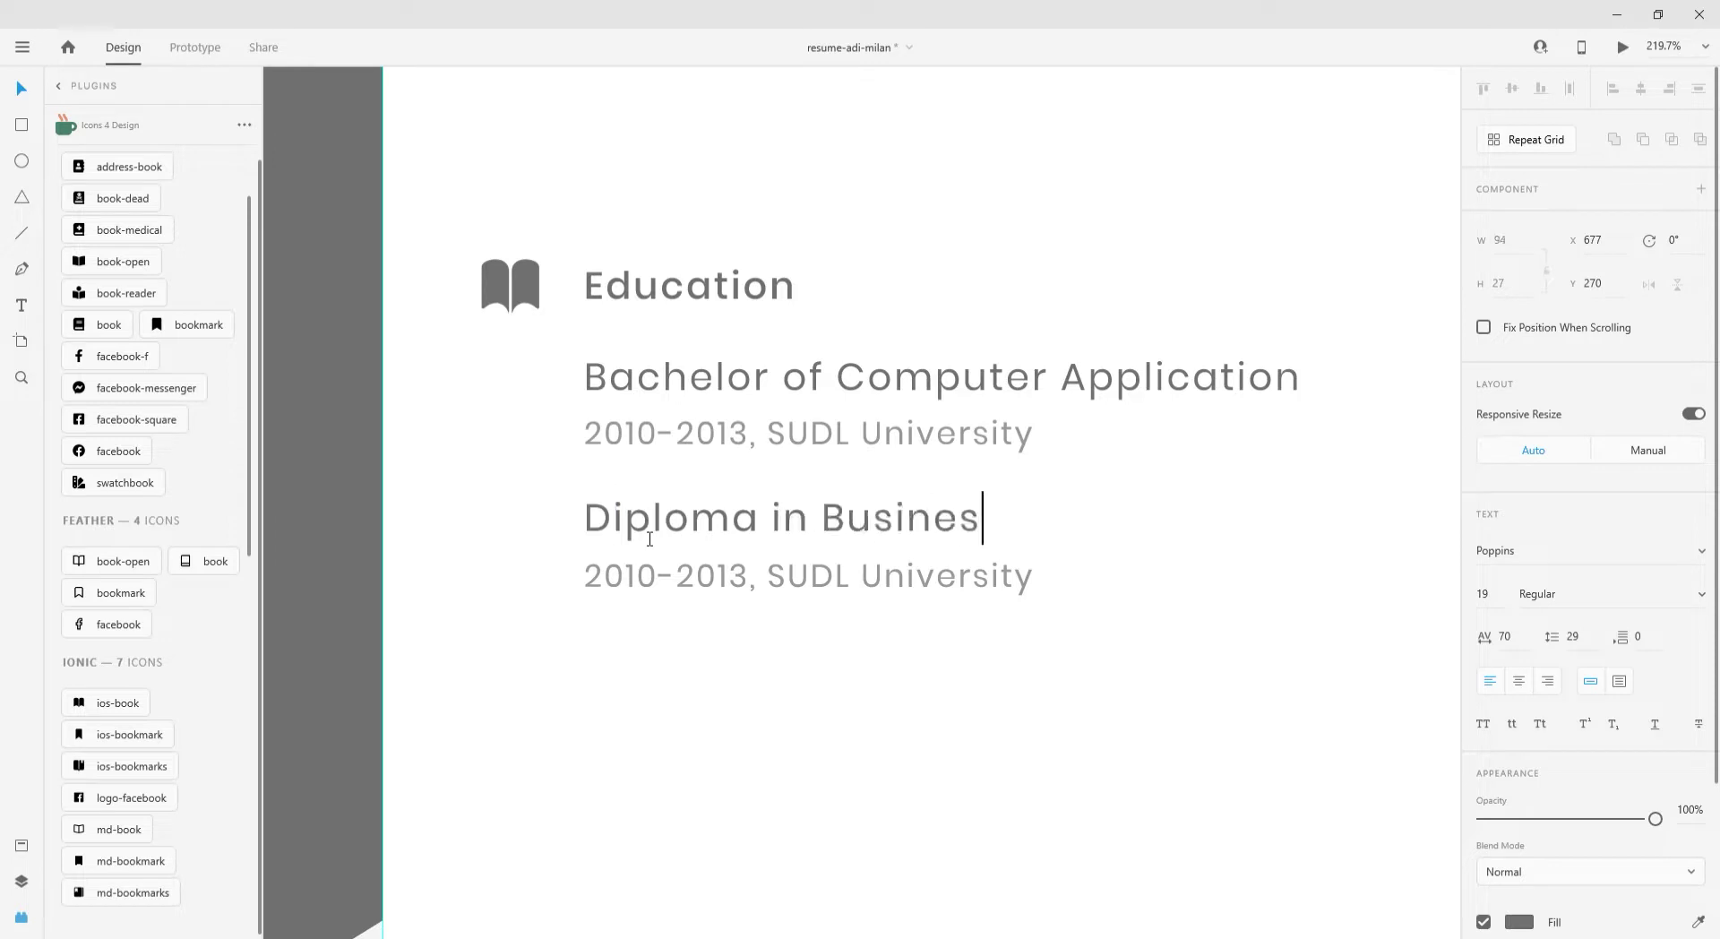
pyautogui.write('s Administration')
pyautogui.press('Escape')
# - Change the copied date line to '2009-2010, Strathfield College of Vocational Education'
pyautogui.doubleClick(632, 578)
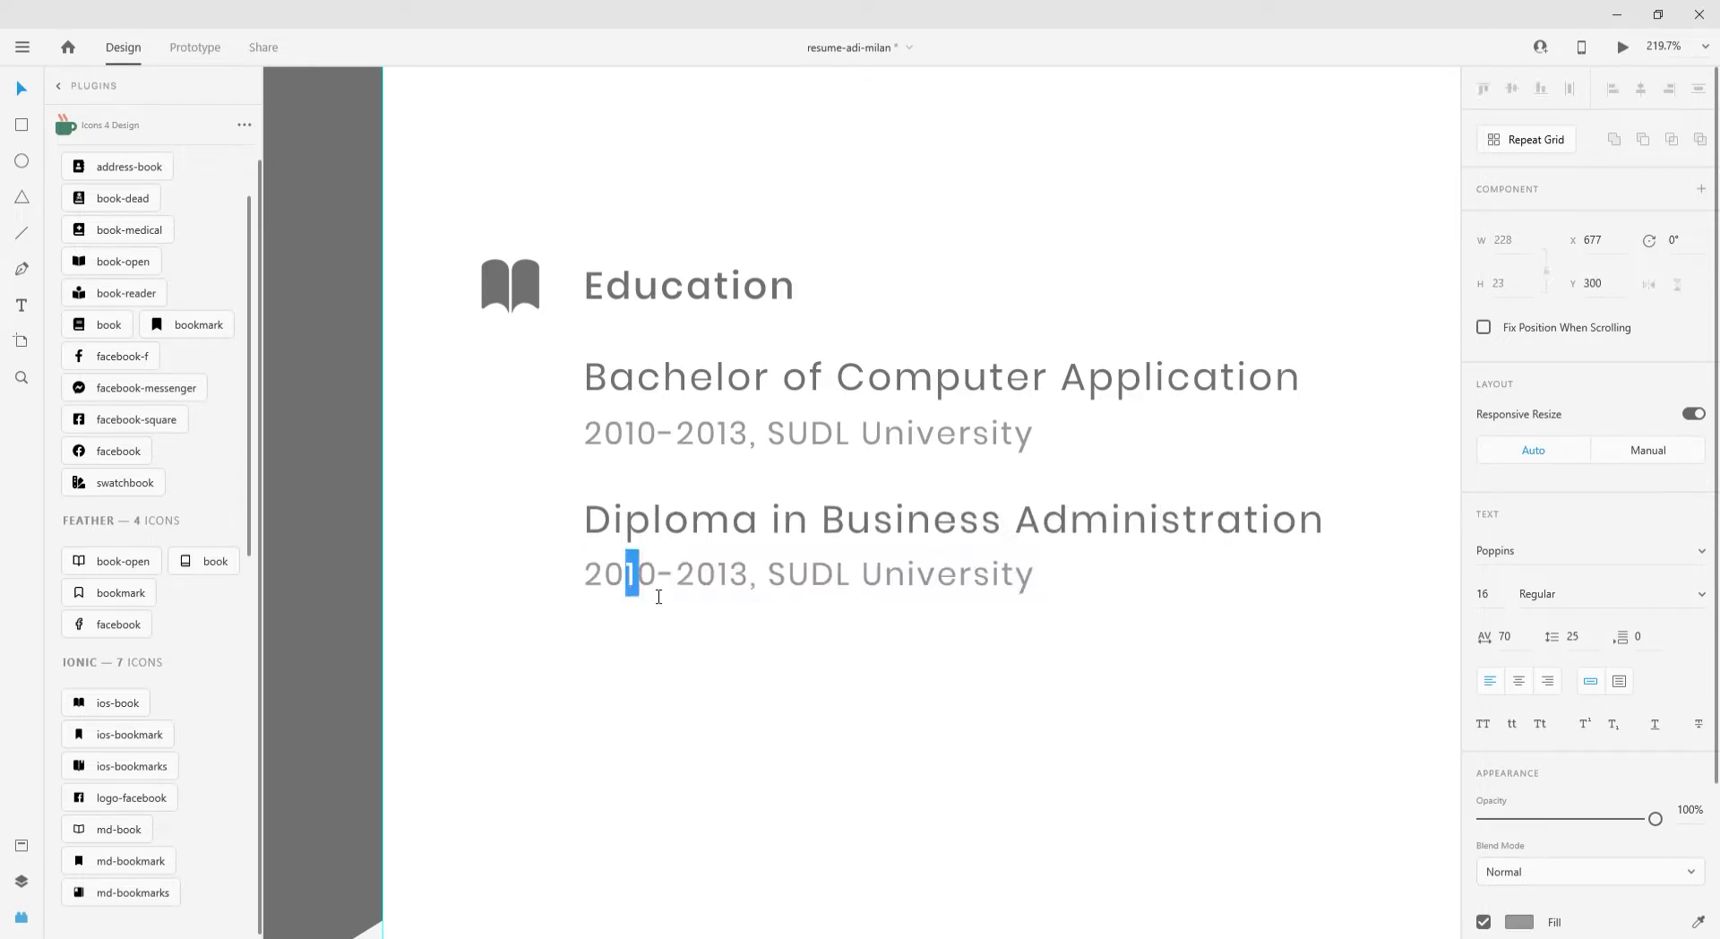
pyautogui.write('09-20')
pyautogui.write('10')
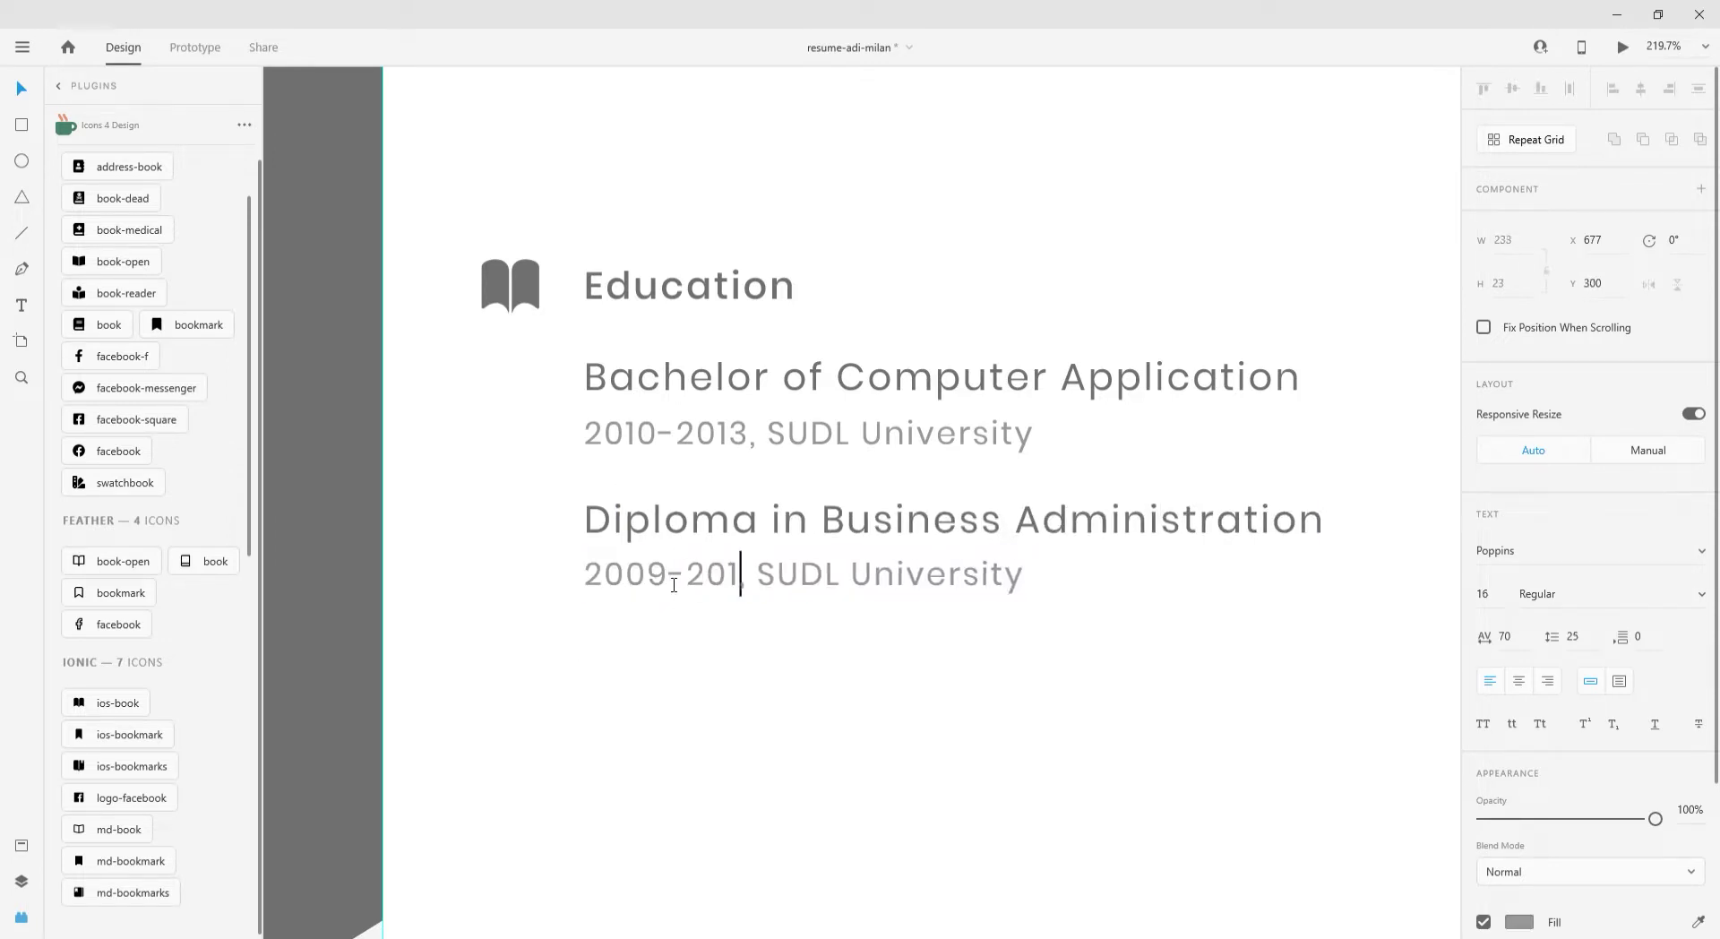
pyautogui.moveTo(777, 573); pyautogui.dragTo(1050, 577)
pyautogui.write('Stratchfiedl College of Vocational e')
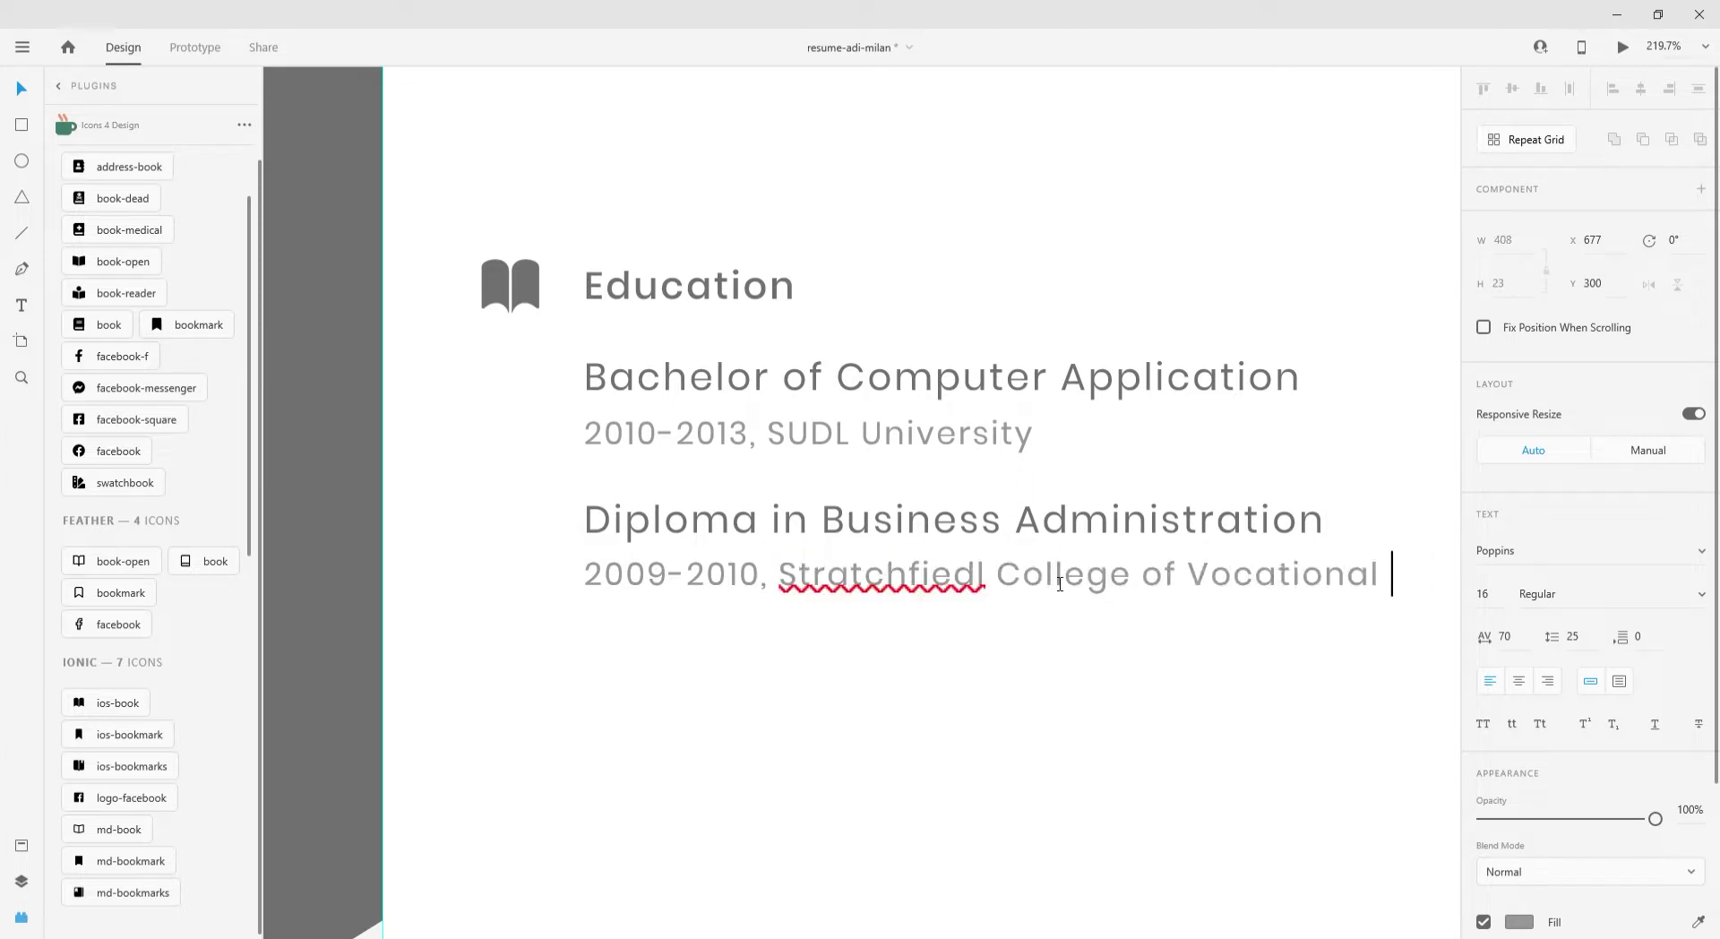
pyautogui.click(864, 584)
pyautogui.press('Escape')
# - Select both date lines together and shift them slightly to the right
pyautogui.scroll(-5, 674, 594)
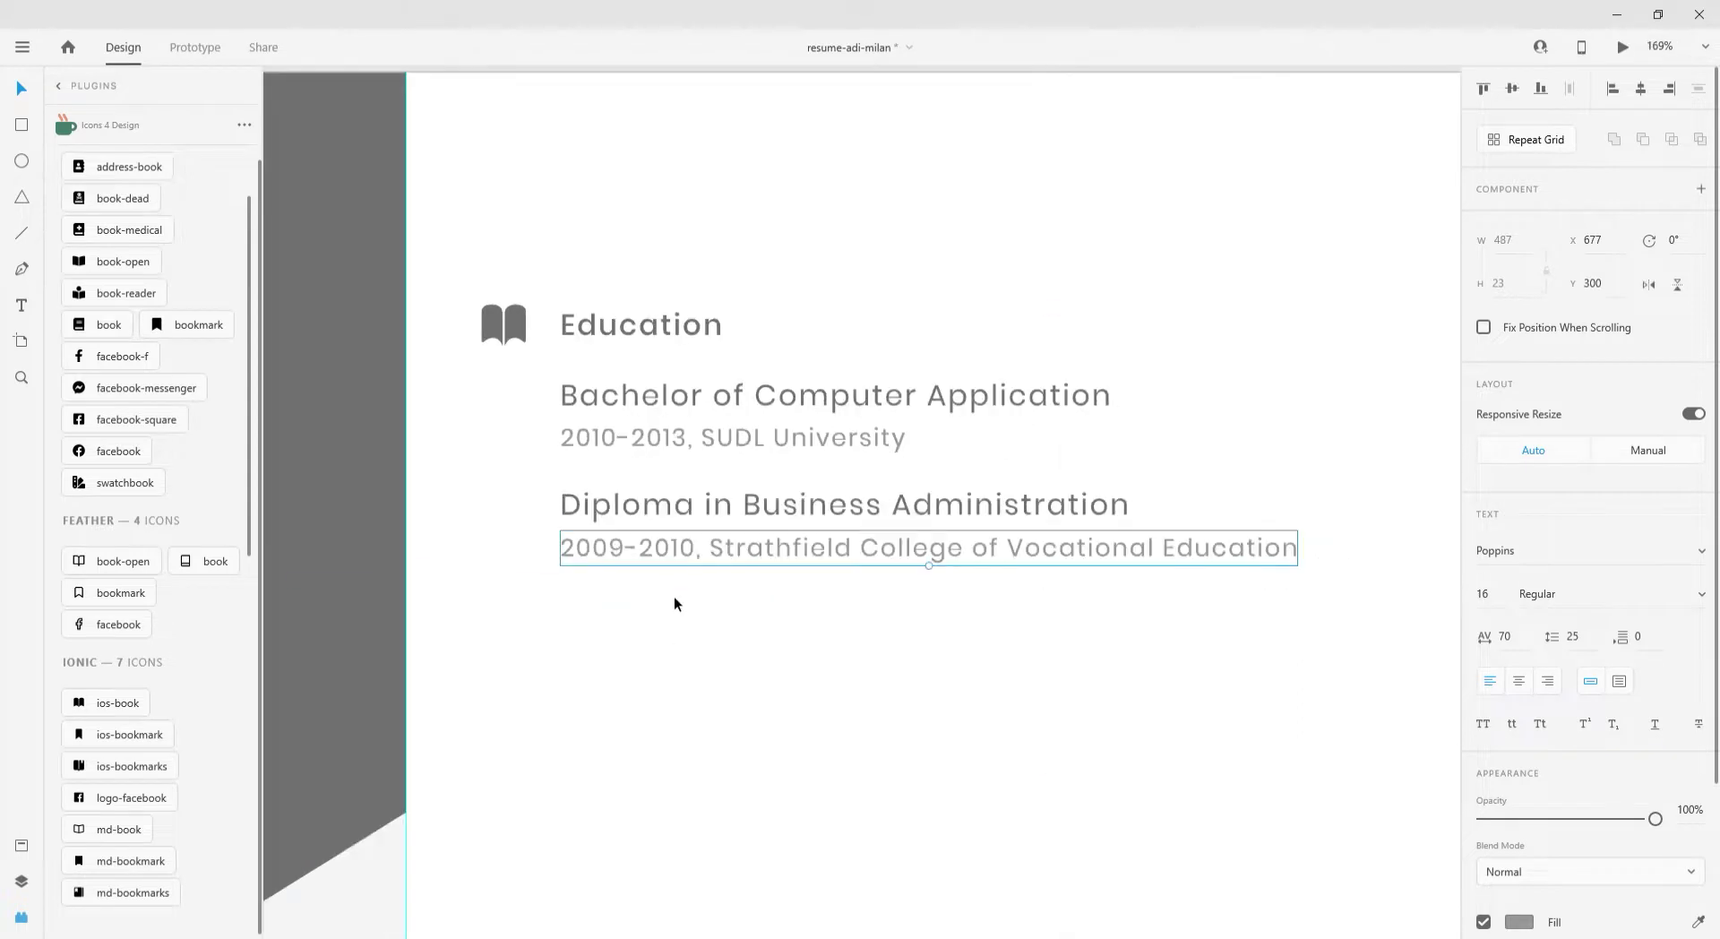
pyautogui.keyDown('shift'); pyautogui.click(734, 476); pyautogui.keyUp('shift')
pyautogui.moveTo(690, 573); pyautogui.dragTo(713, 567)
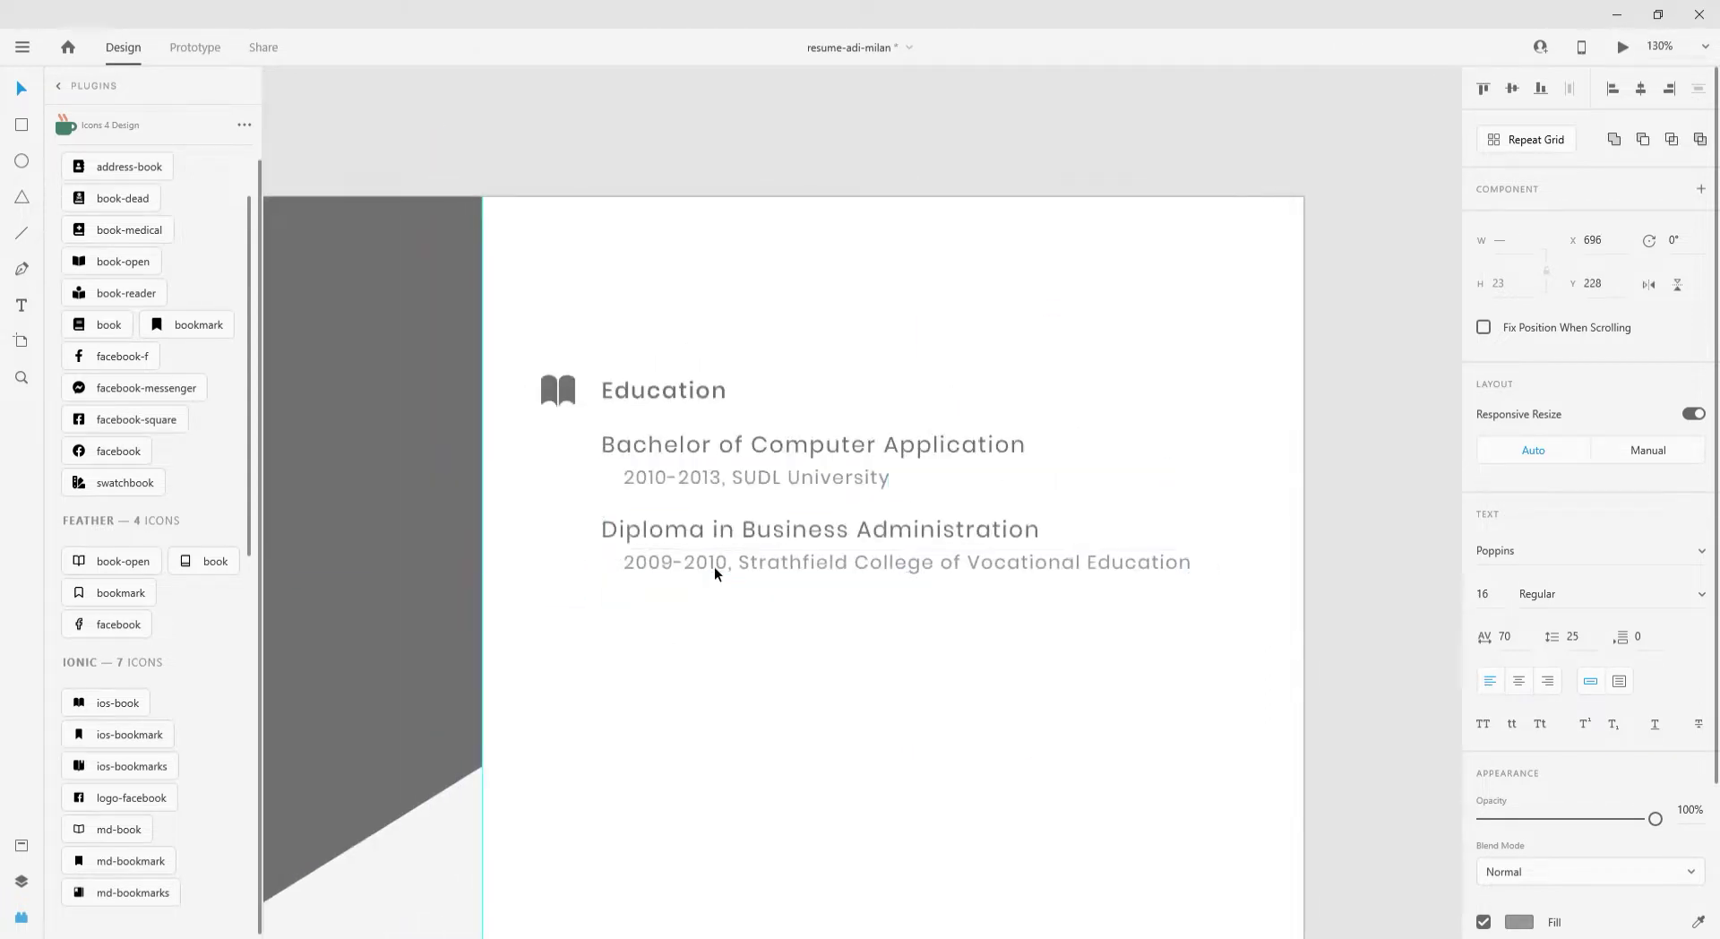
pyautogui.press('e')
pyautogui.scroll(2, 511, 412)
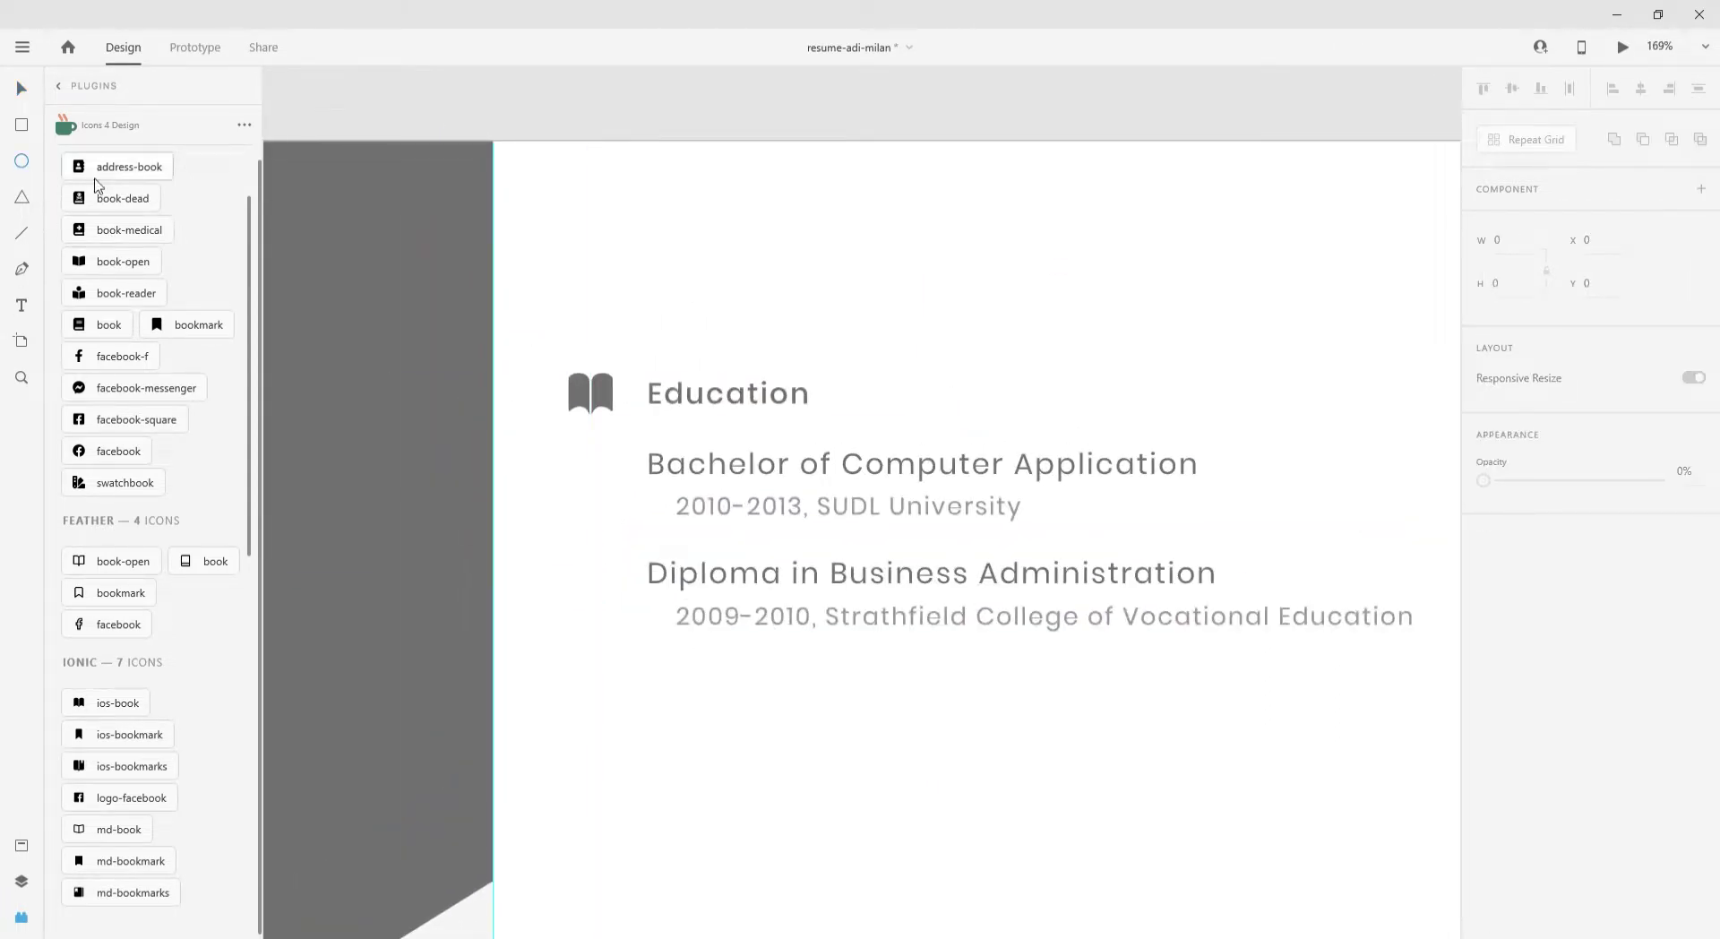
pyautogui.scroll(2, 99, 187)
pyautogui.doubleClick(121, 180)
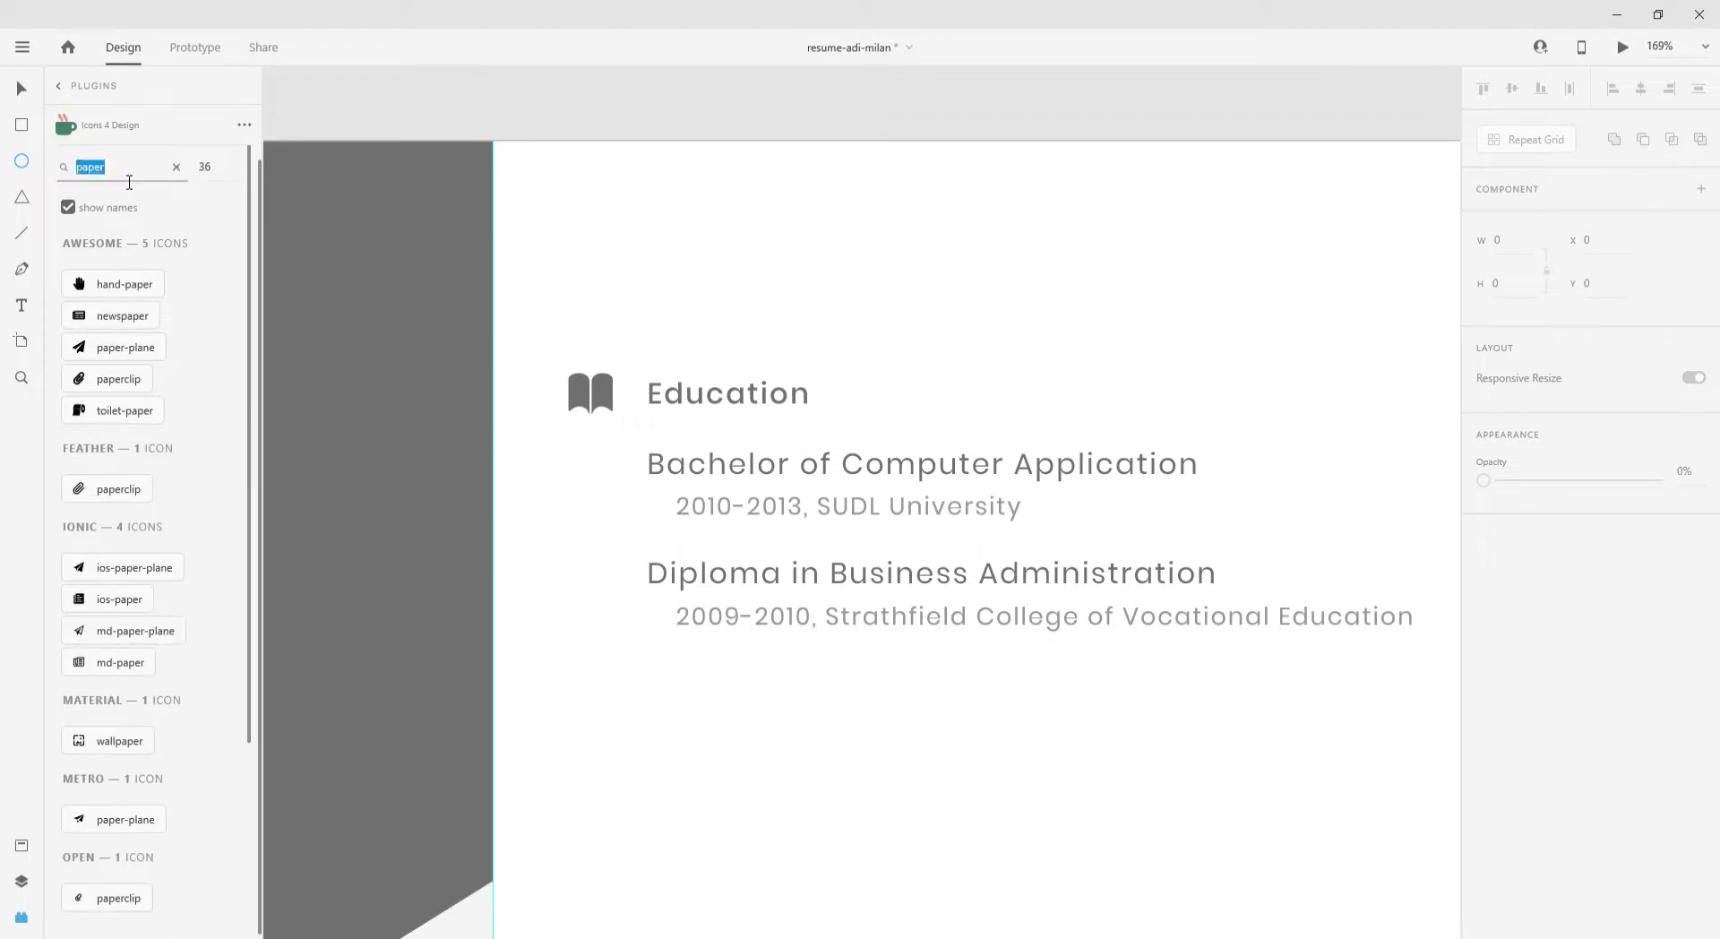
# - Search icons for 'document' and 'list', and place an md-book icon beside Education
pyautogui.write('document')
pyautogui.press('Return')
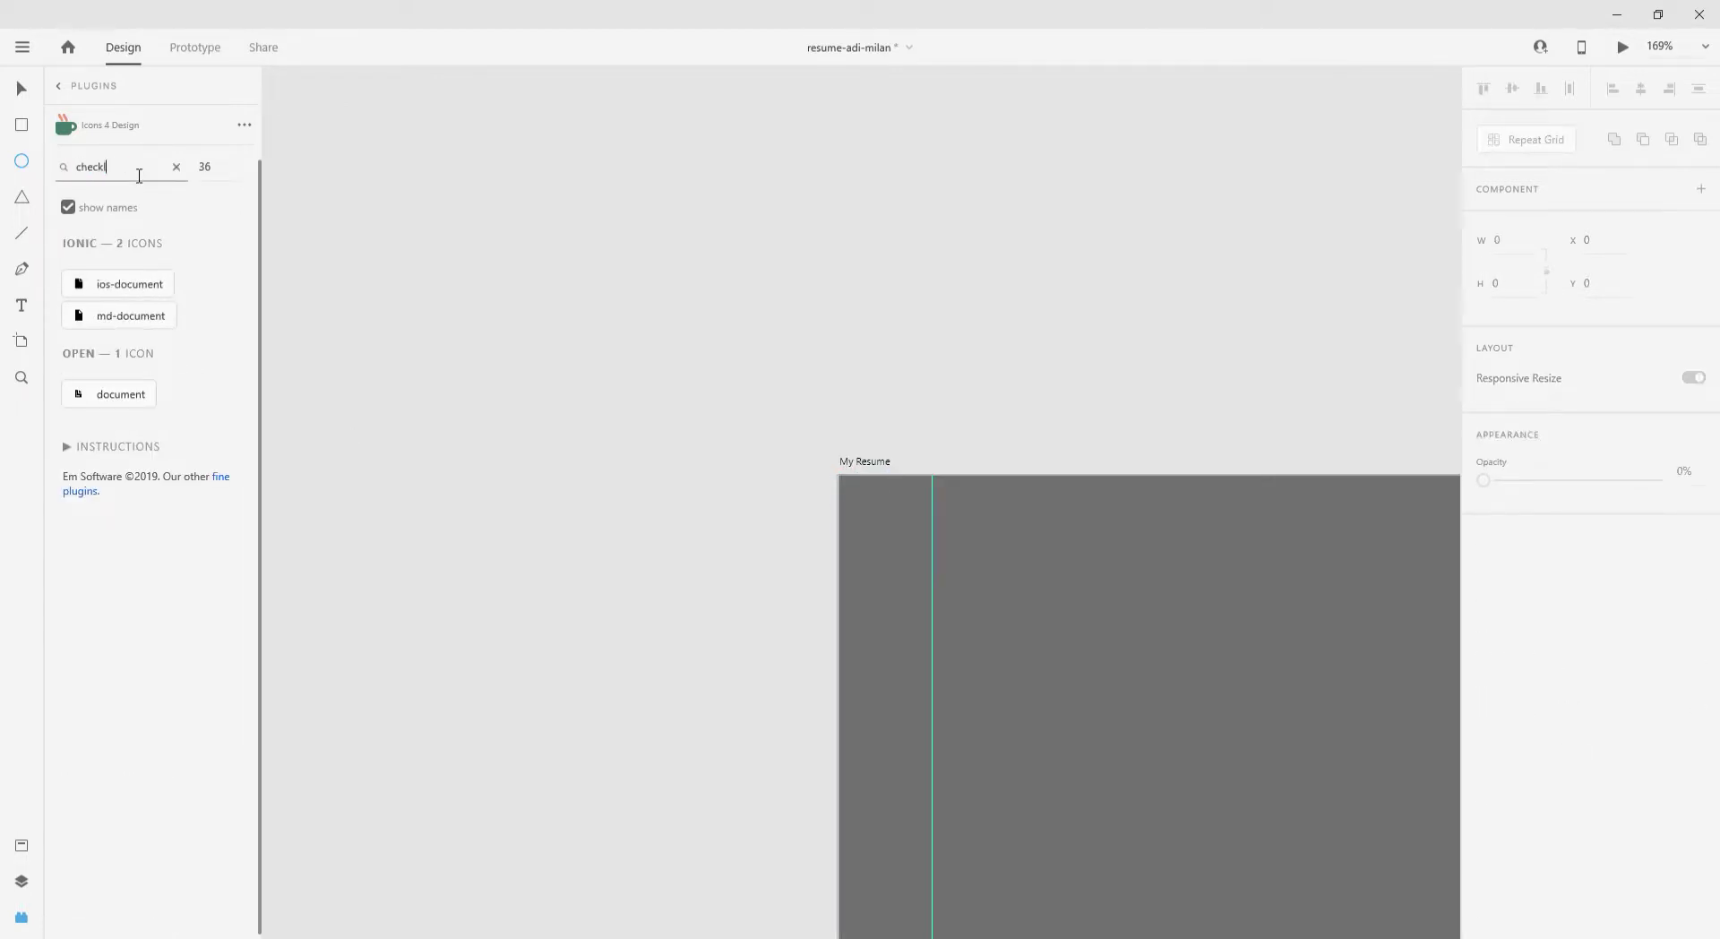
pyautogui.write('ist')
pyautogui.scroll(-5, 157, 348)
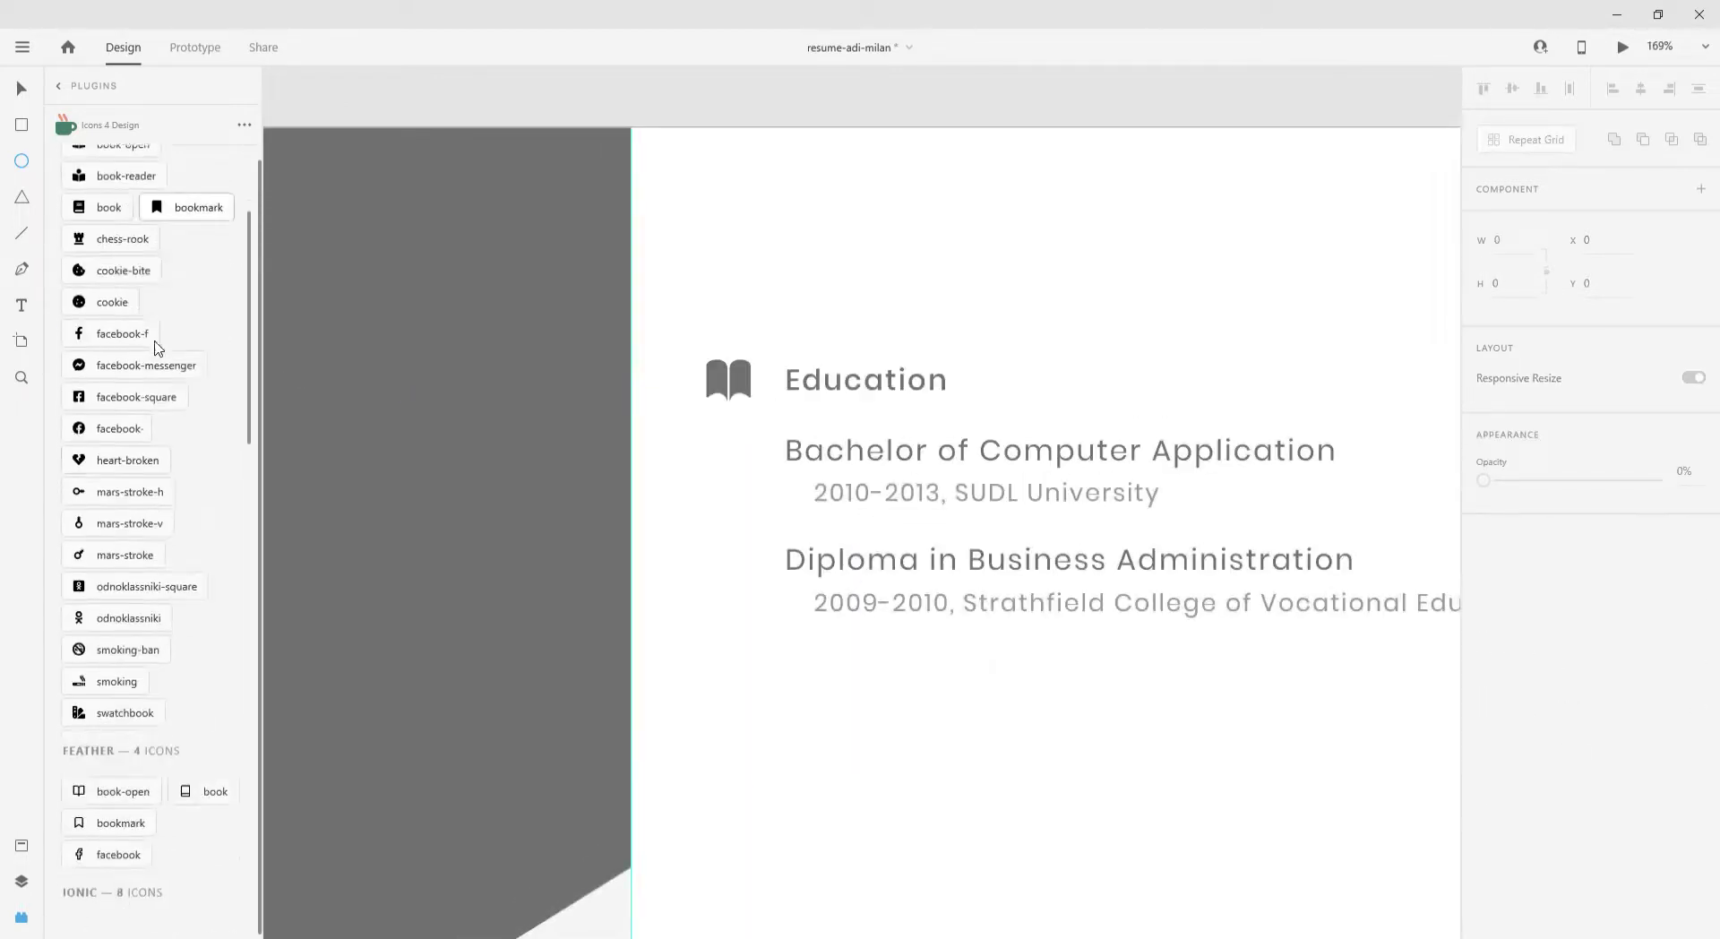
pyautogui.scroll(-8, 155, 348)
pyautogui.moveTo(793, 394); pyautogui.dragTo(788, 394)
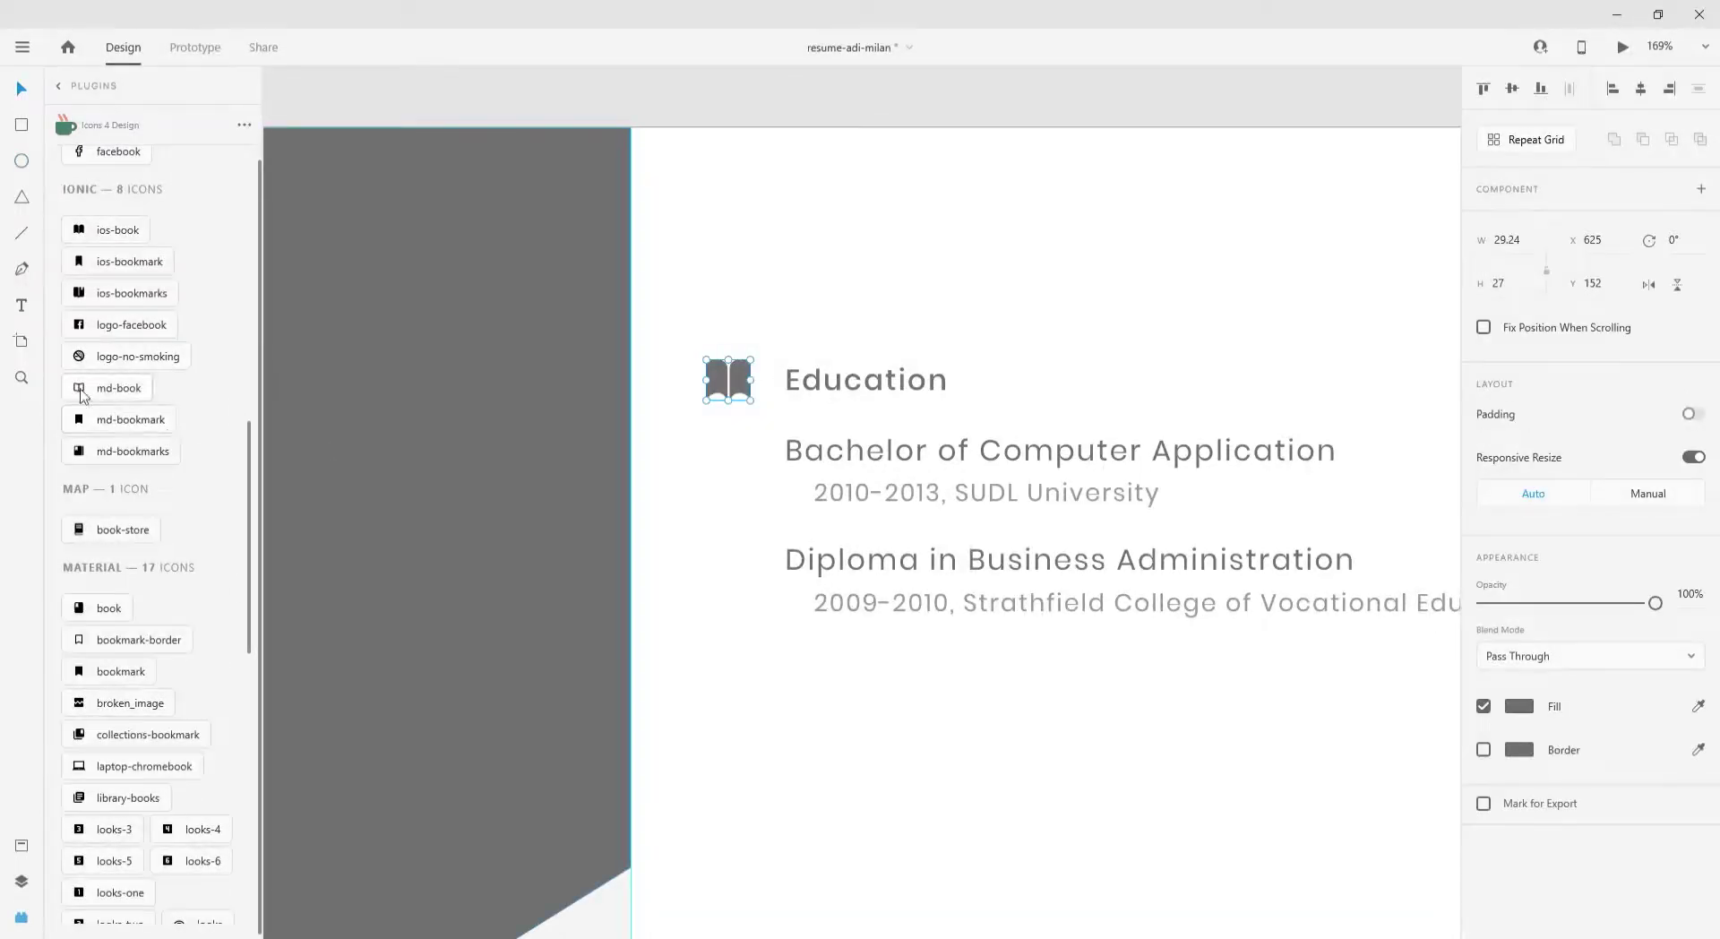
pyautogui.scroll(2, 733, 403)
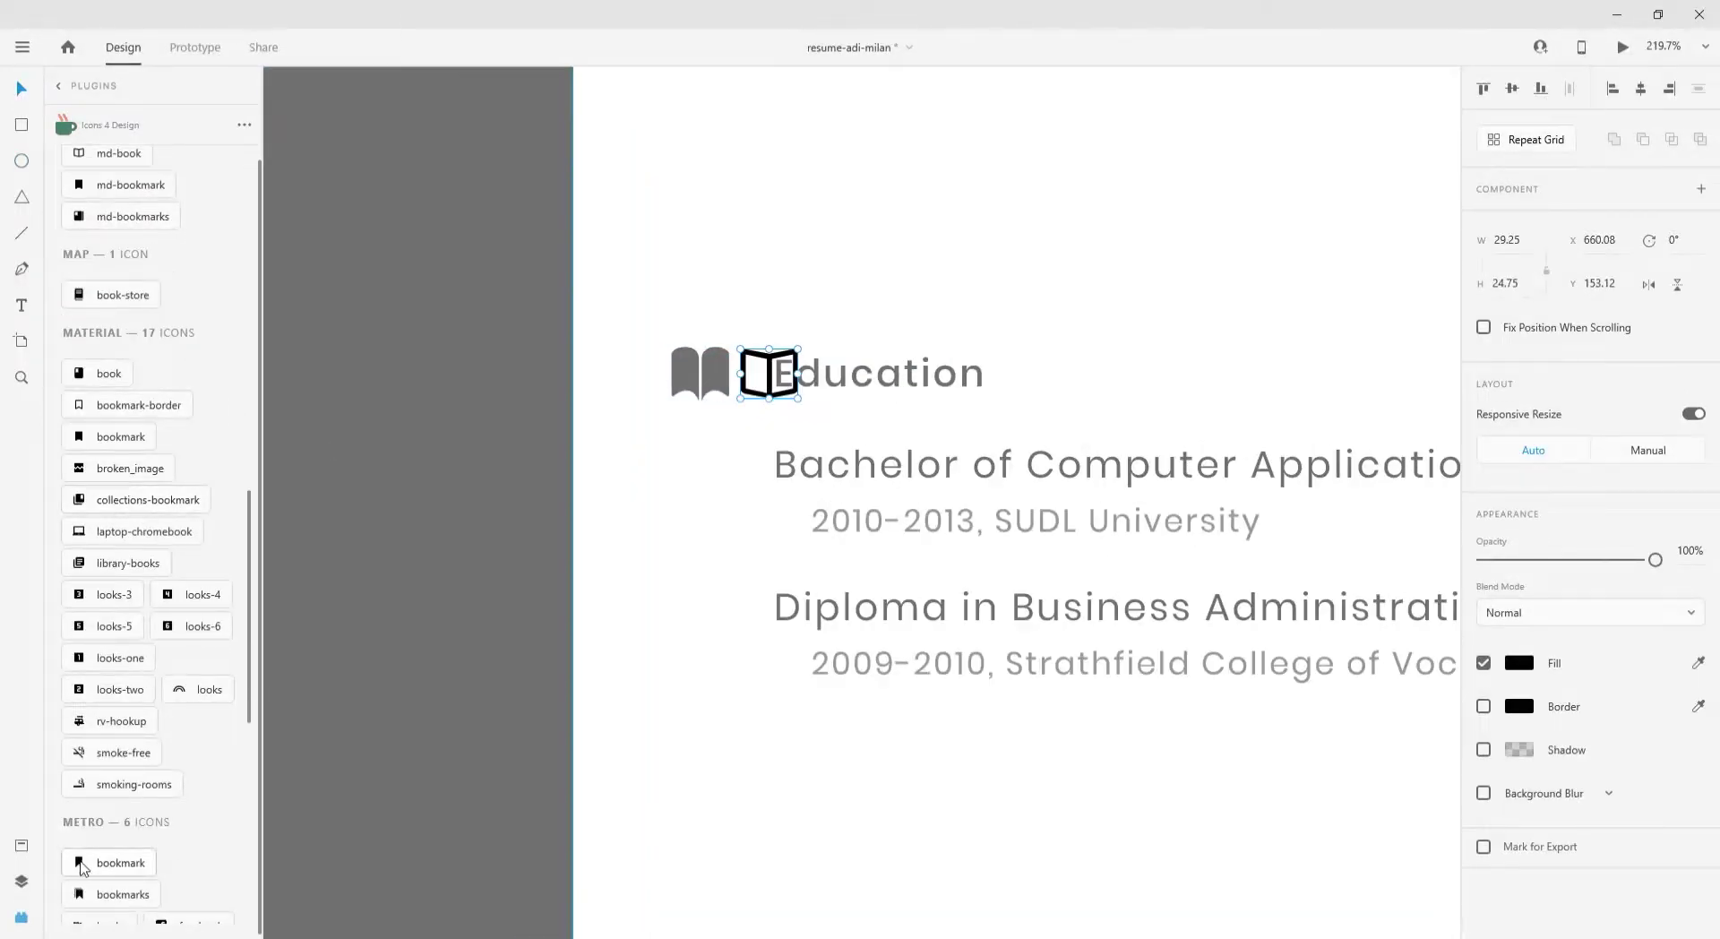
# - Insert a calendar icon, shrink it to about half size, and position it by the SUDL date line
pyautogui.write('calend')
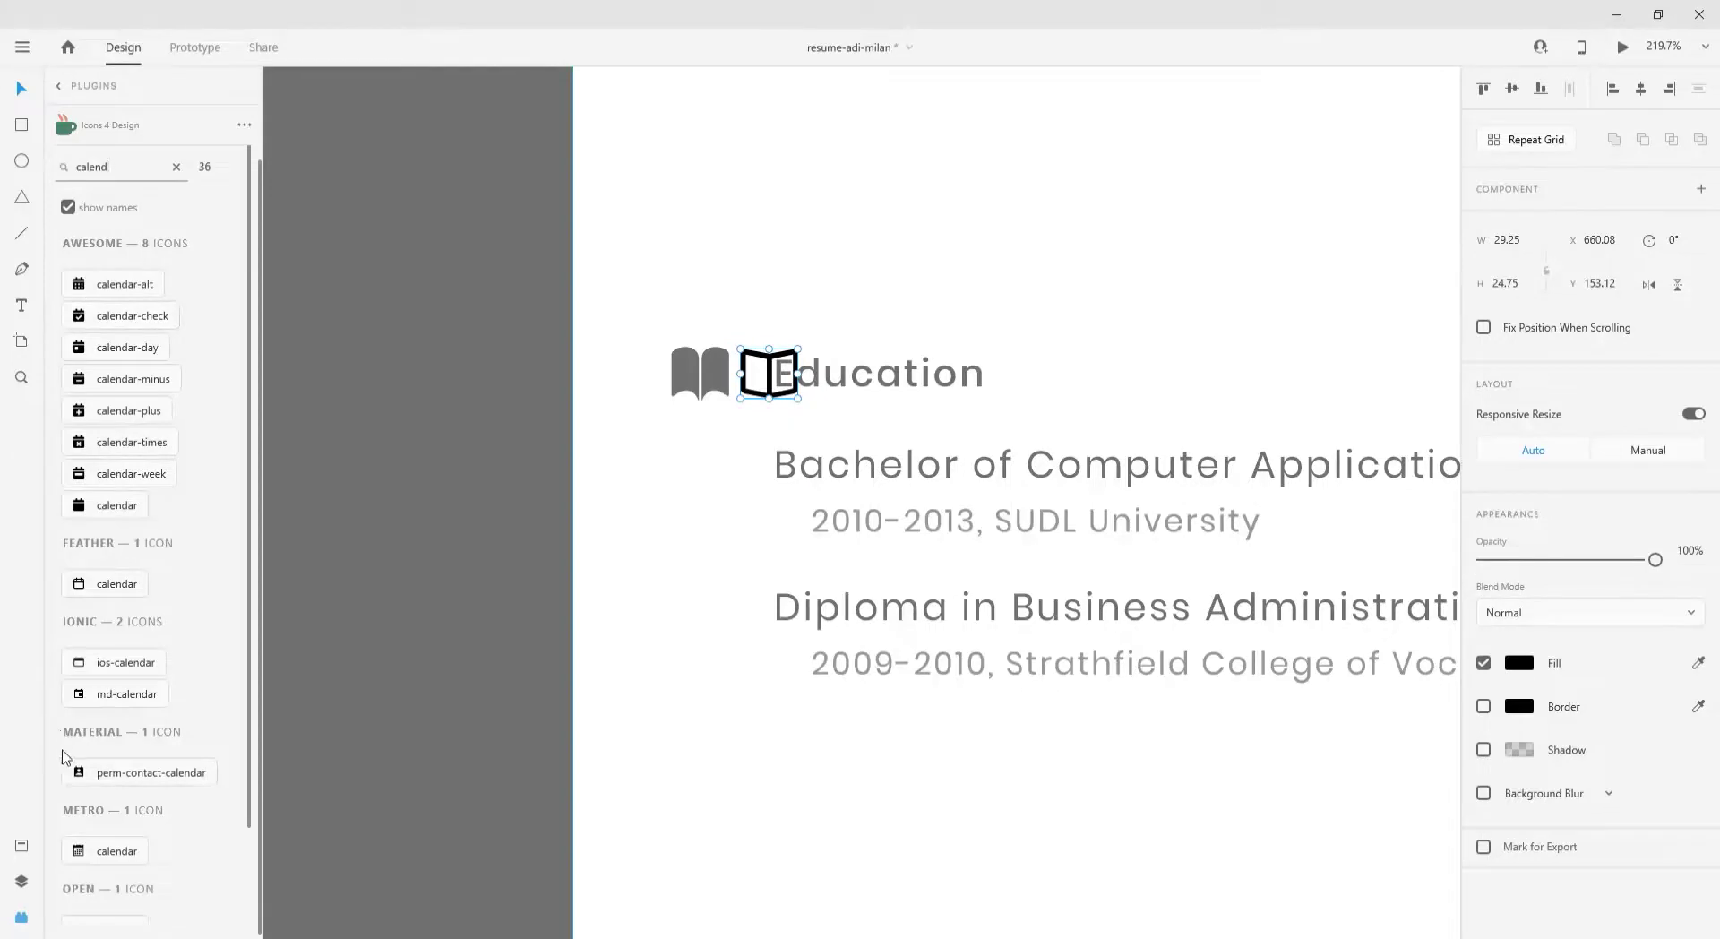
pyautogui.scroll(-1, 67, 743)
pyautogui.click(106, 819)
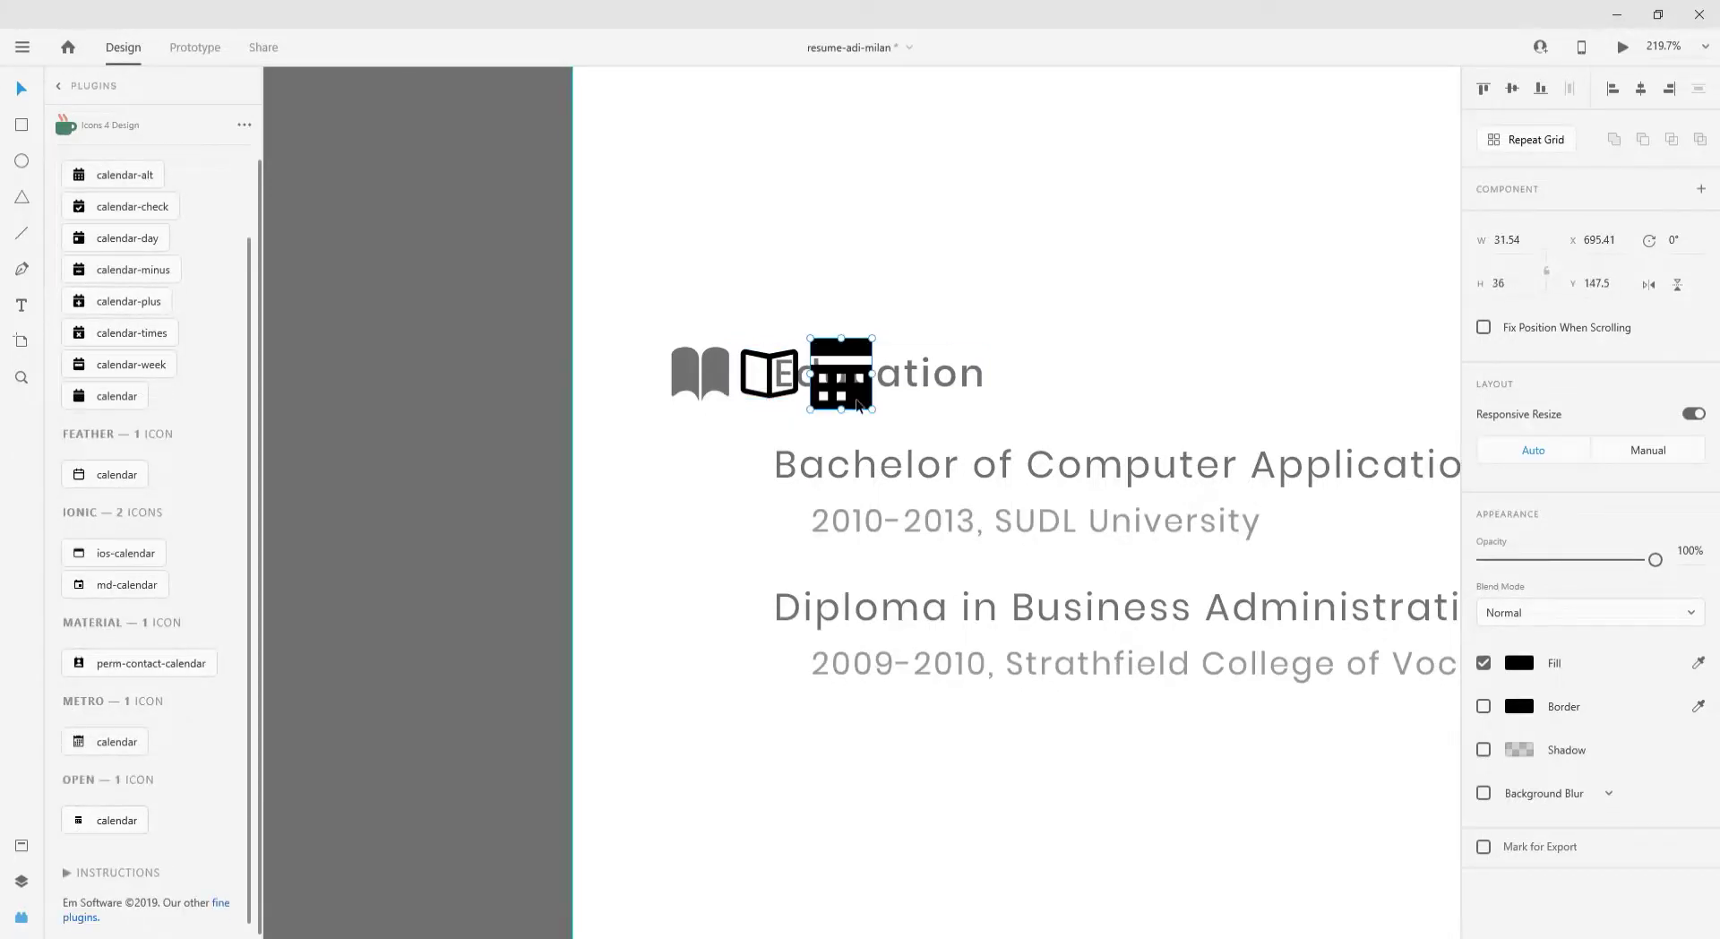
pyautogui.hotkey('ctrl', '0')
pyautogui.scroll(5, 754, 357)
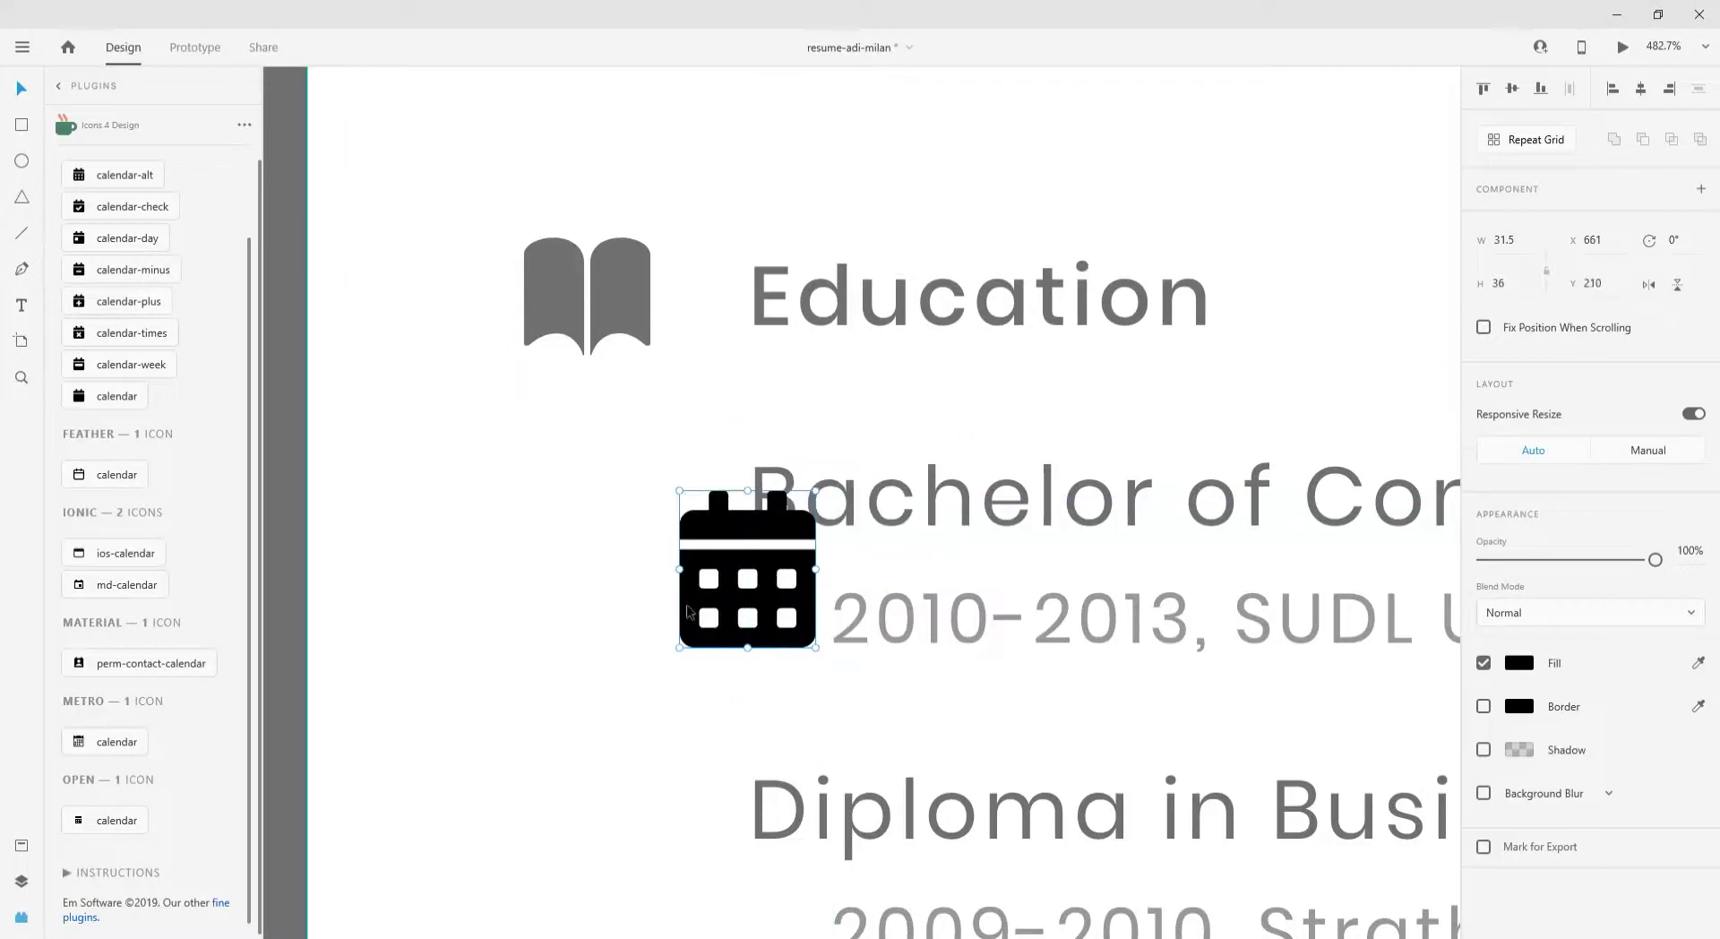
pyautogui.moveTo(679, 490); pyautogui.dragTo(649, 760)
pyautogui.click(842, 605)
pyautogui.scroll(-3, 595, 548)
# - Try a yellow fill on the calendar icons and check the book icon's fill colour
pyautogui.click(1512, 678)
pyautogui.click(1325, 786)
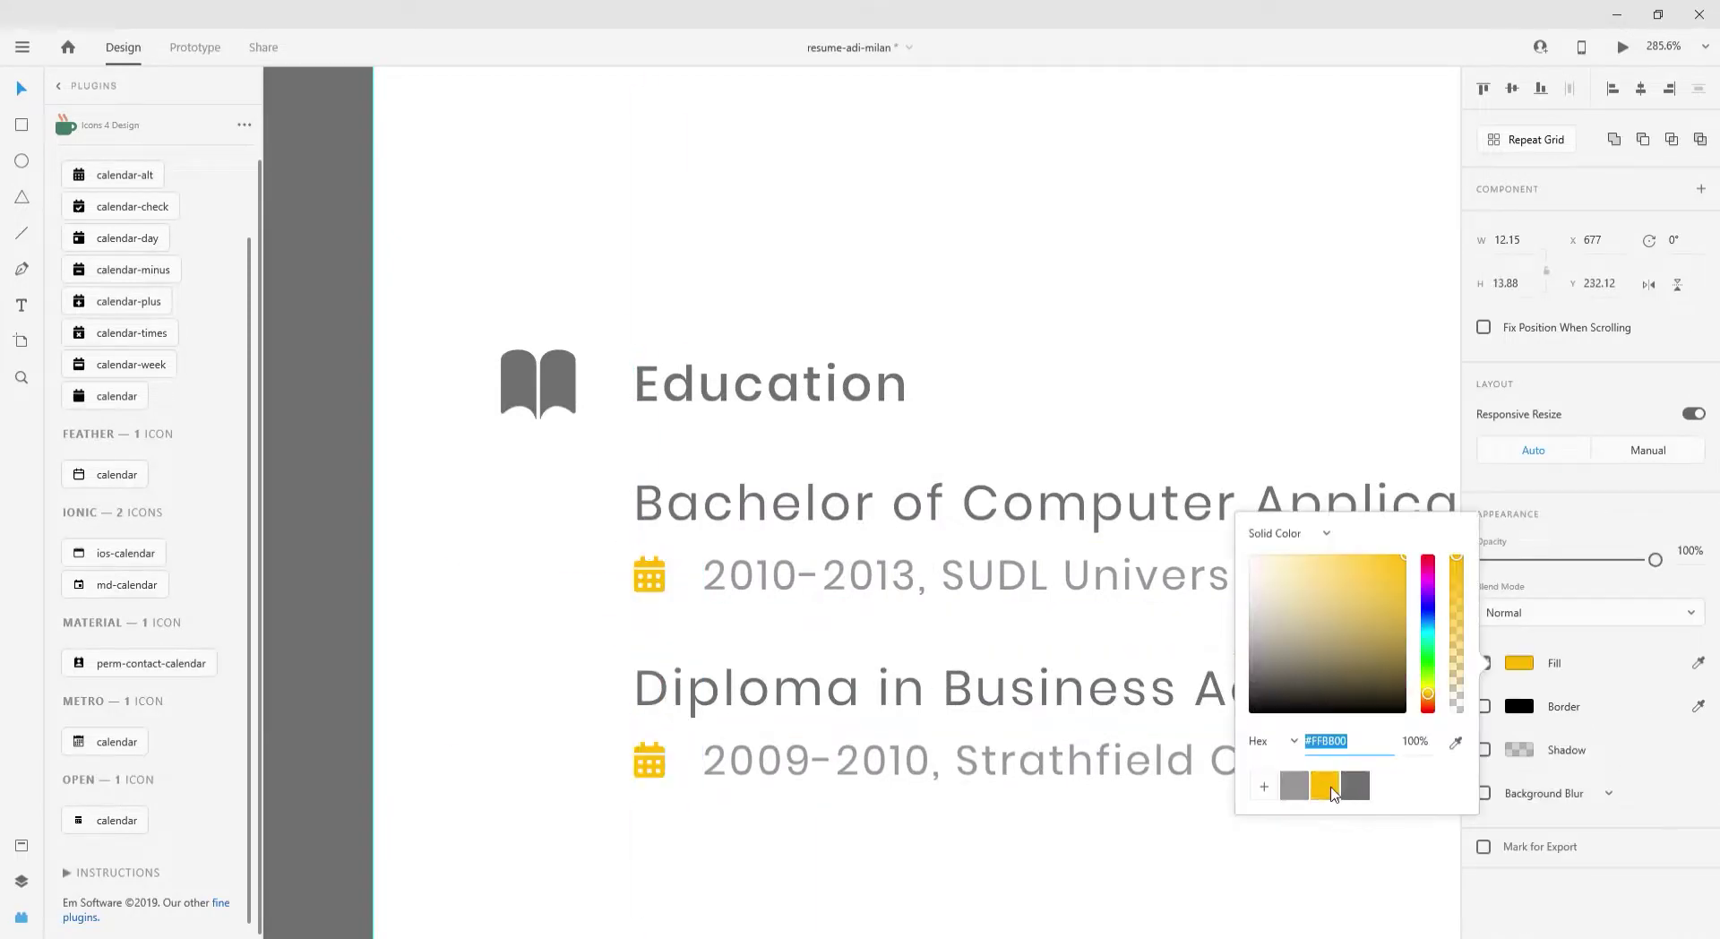
pyautogui.click(695, 317)
pyautogui.scroll(-3, 696, 317)
pyautogui.click(584, 365)
pyautogui.click(1519, 706)
pyautogui.scroll(-3, 646, 484)
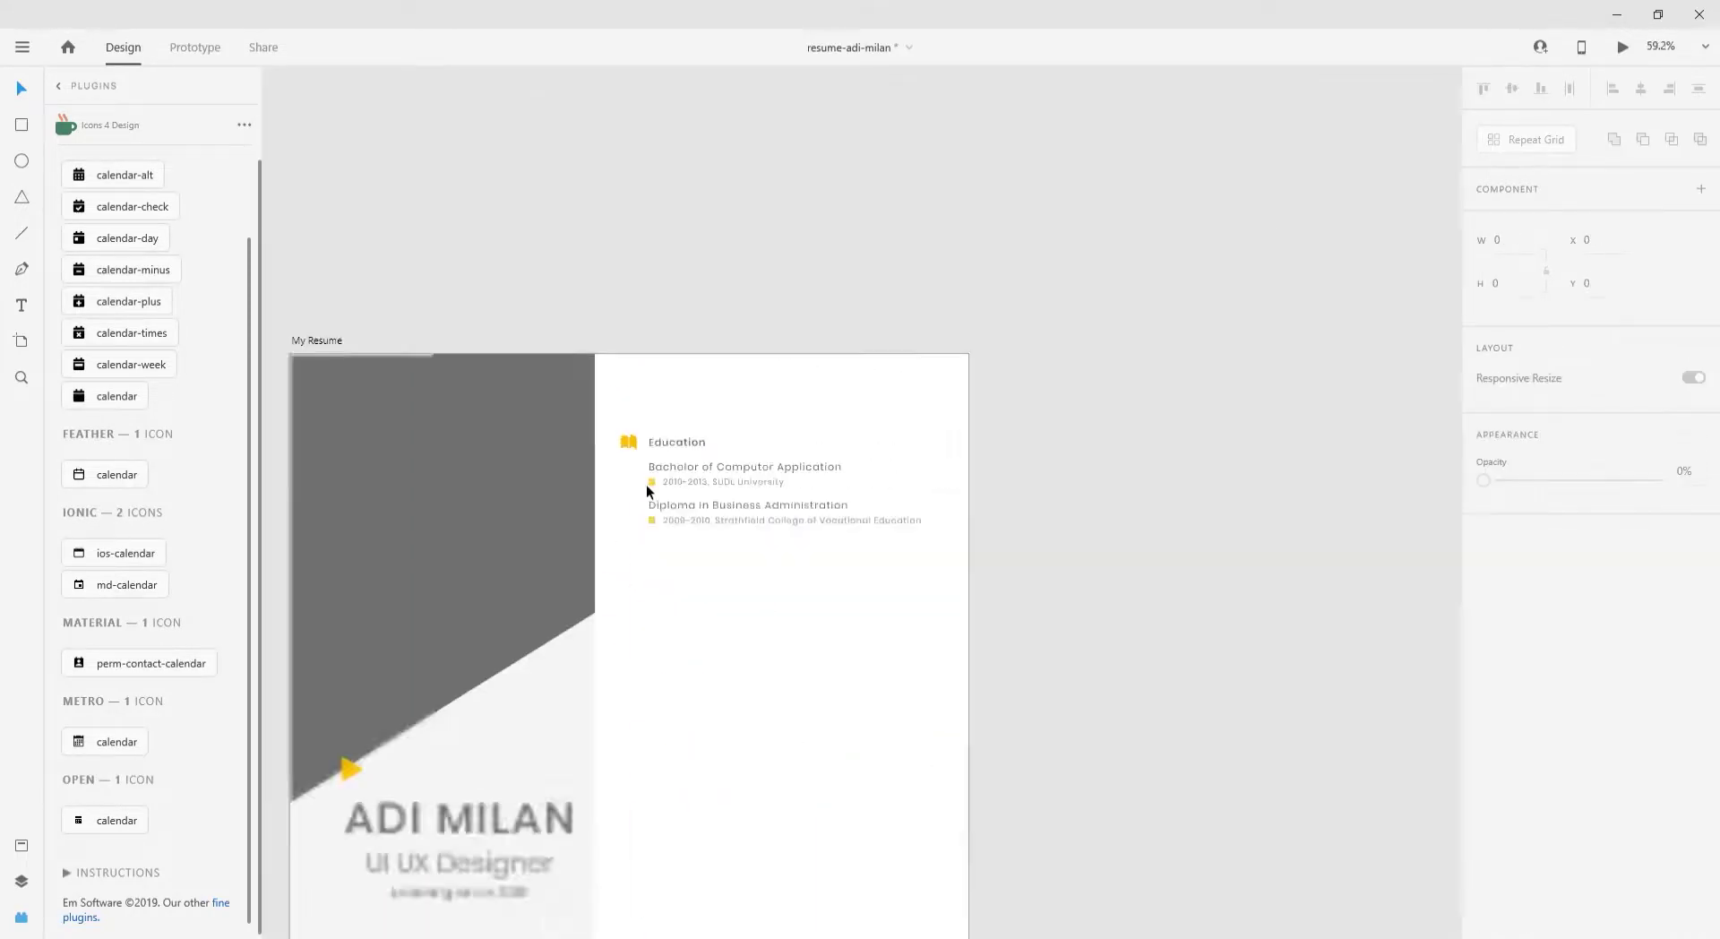
pyautogui.scroll(3, 641, 500)
# - Recolour both calendar icons to grey #979797
pyautogui.click(672, 529)
pyautogui.click(1519, 662)
pyautogui.click(1294, 785)
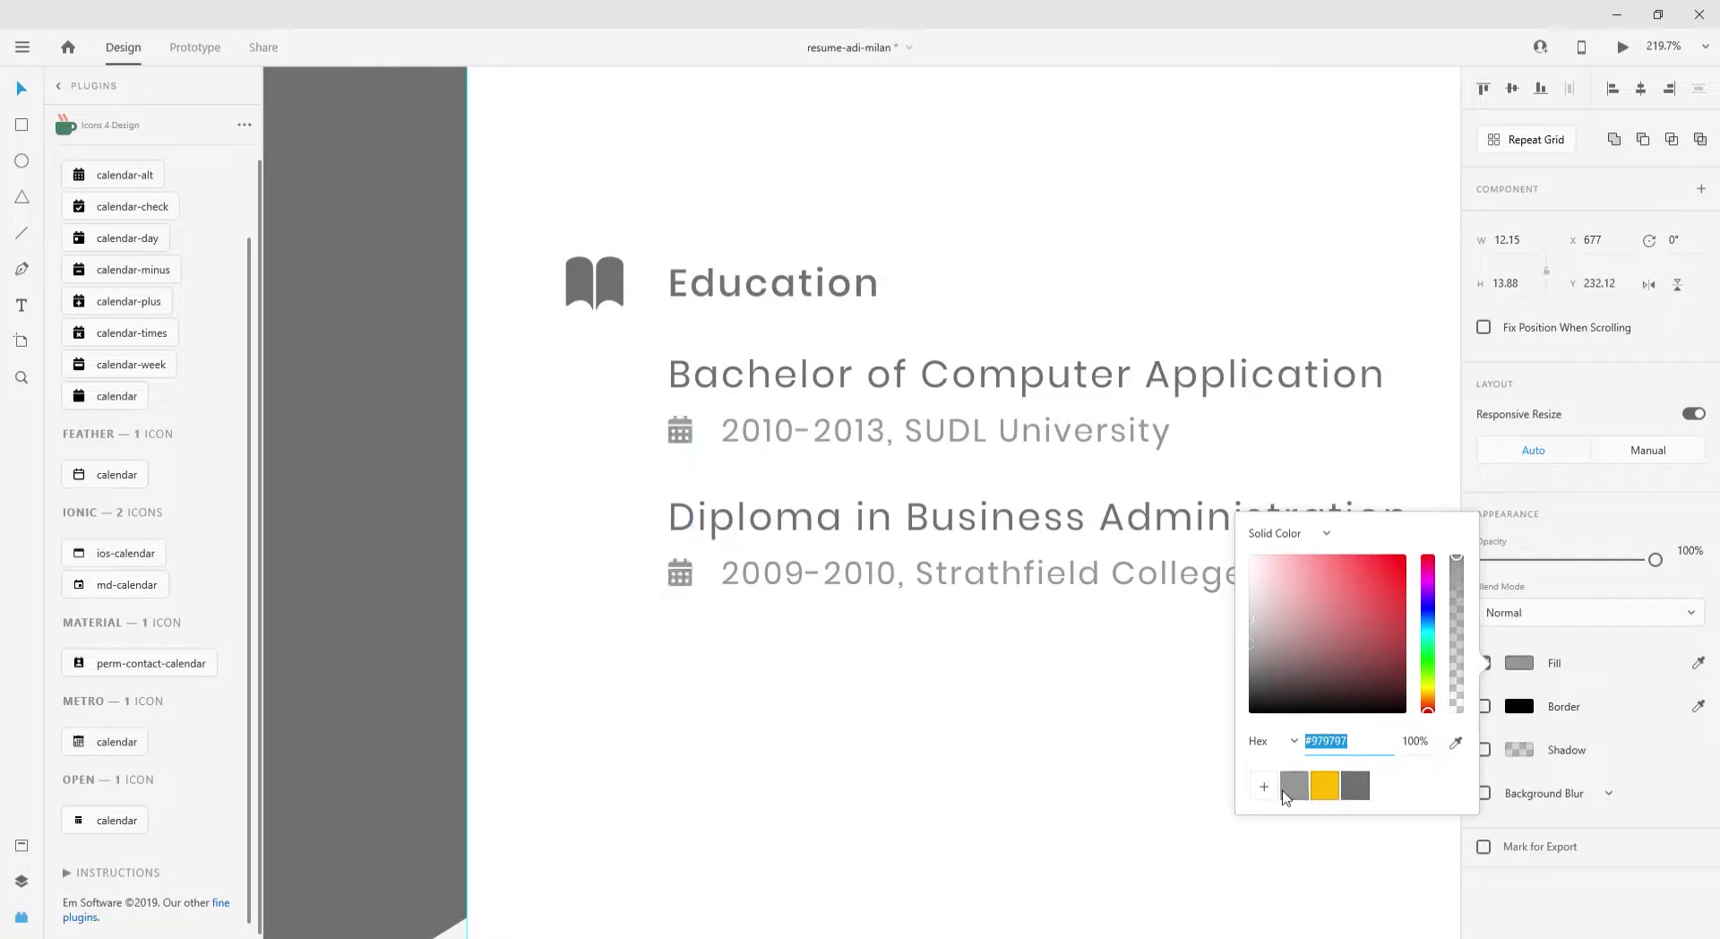
pyautogui.scroll(-5, 841, 681)
pyautogui.scroll(2, 148, 179)
pyautogui.doubleClick(148, 170)
# - Search 'suit' and place a suitcase icon below the Education entries, aligned with the book
pyautogui.write('suit')
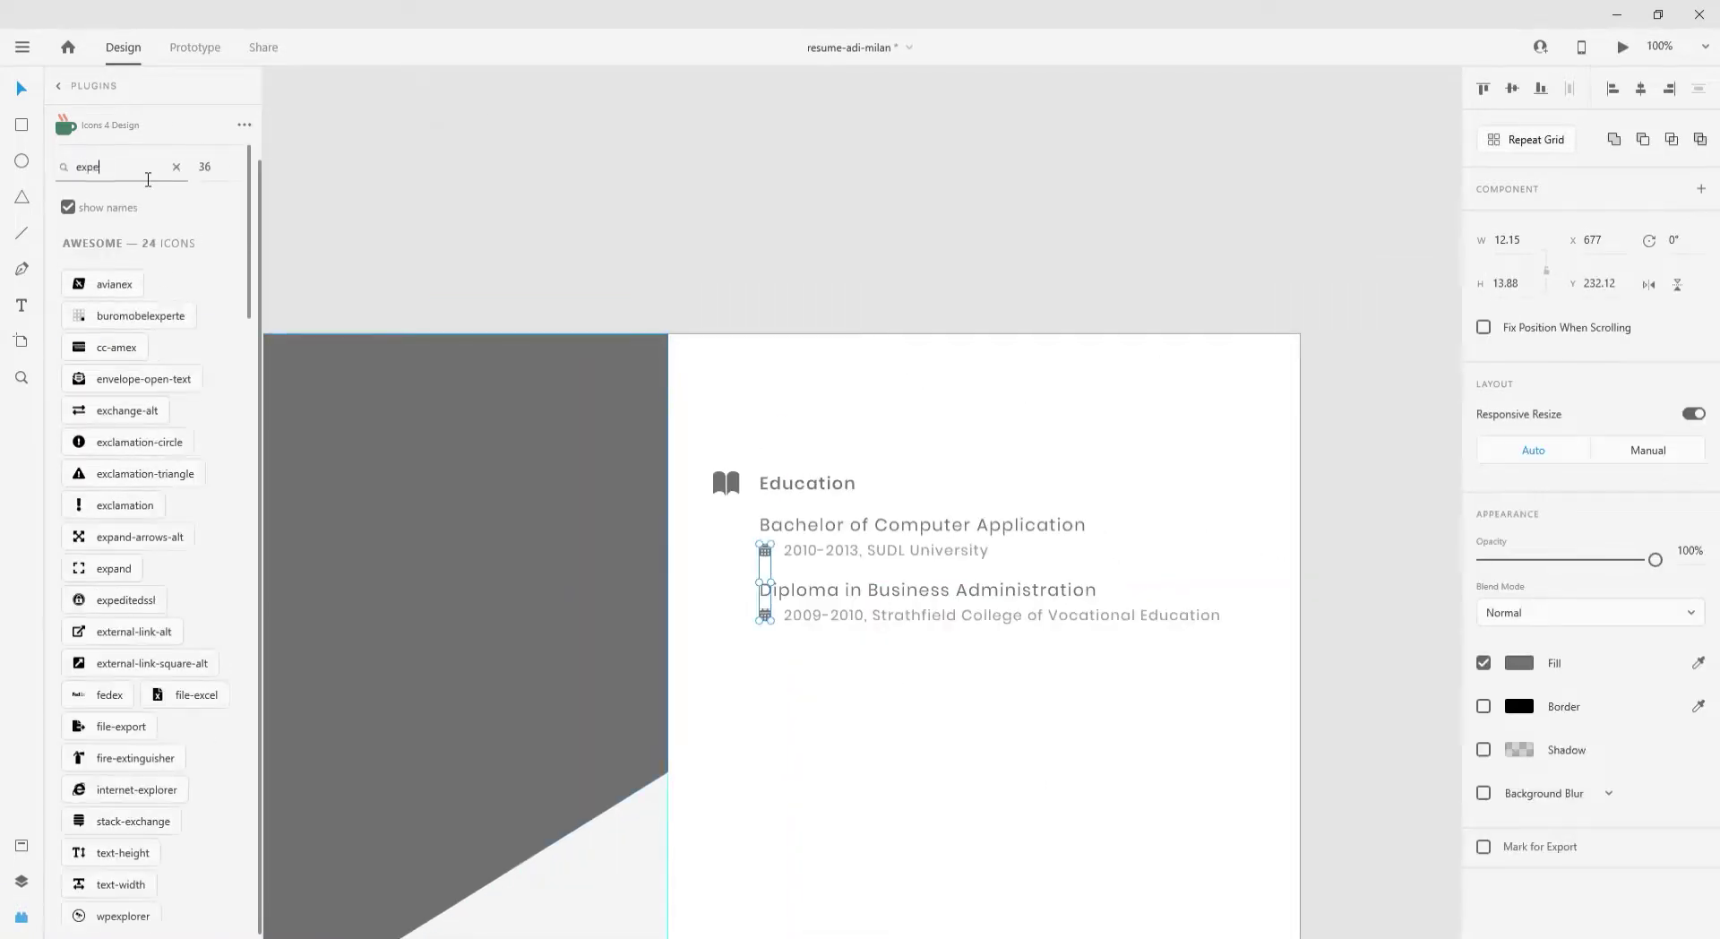
pyautogui.click(77, 314)
pyautogui.scroll(3, 813, 646)
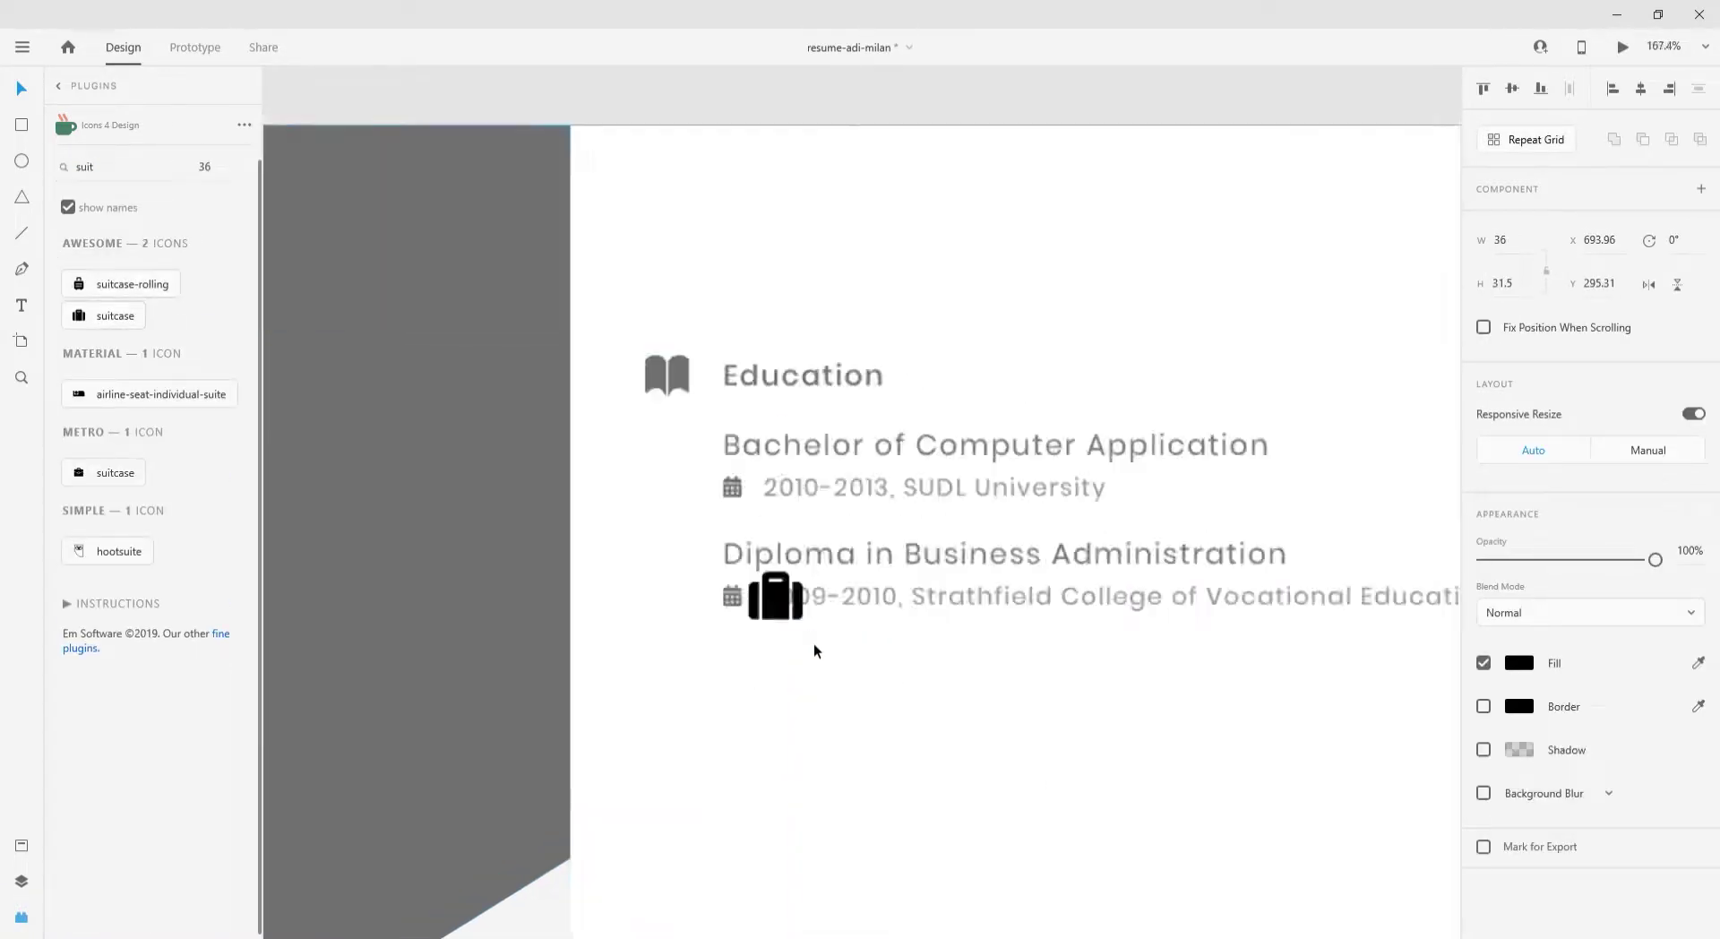
pyautogui.moveTo(764, 585); pyautogui.dragTo(591, 724)
pyautogui.click(631, 716)
pyautogui.click(115, 472)
pyautogui.click(833, 830)
# - Copy the Diploma entry down beside the suitcase icon
pyautogui.click(776, 582)
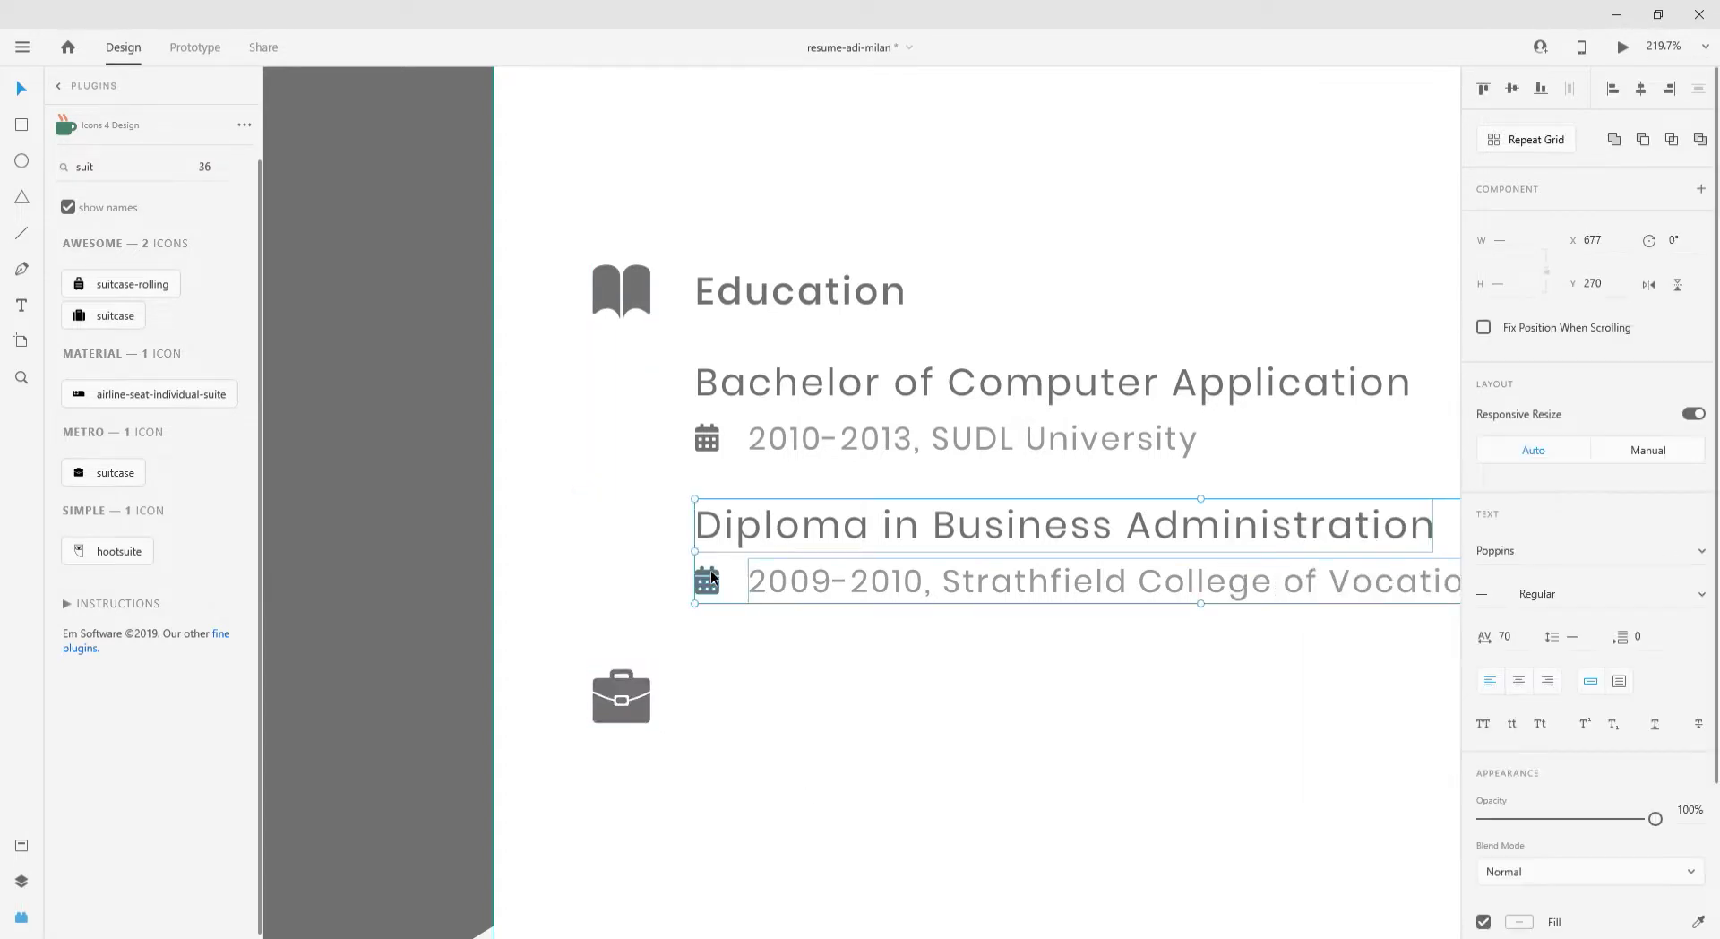
pyautogui.moveTo(711, 570); pyautogui.dragTo(713, 704)
pyautogui.hotkey('shift', 'Down')
pyautogui.hotkey('shift', 'Down')
pyautogui.hotkey('shift', 'Down')
pyautogui.hotkey('shift', 'Down')
pyautogui.hotkey('shift', 'Down')
pyautogui.press('Down')
pyautogui.press('Down')
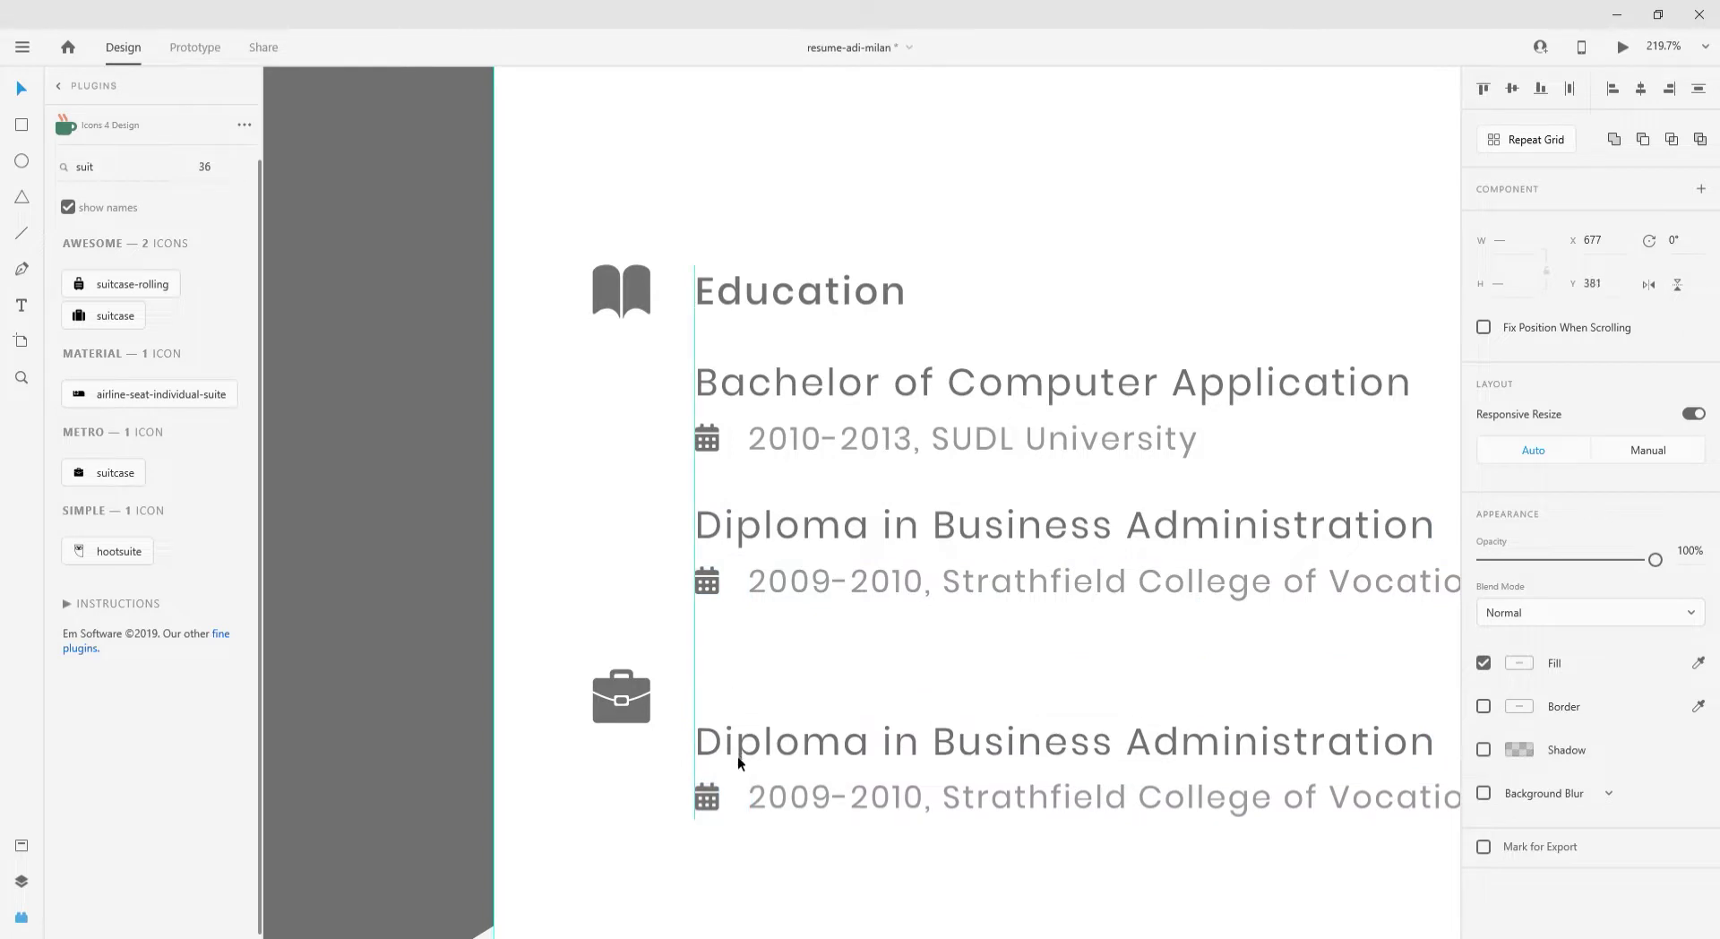
# - Copy the Education heading beside the suitcase and retype it as 'Employment History'
pyautogui.click(902, 287)
pyautogui.moveTo(902, 288); pyautogui.dragTo(880, 696)
pyautogui.doubleClick(873, 700)
pyautogui.write('E')
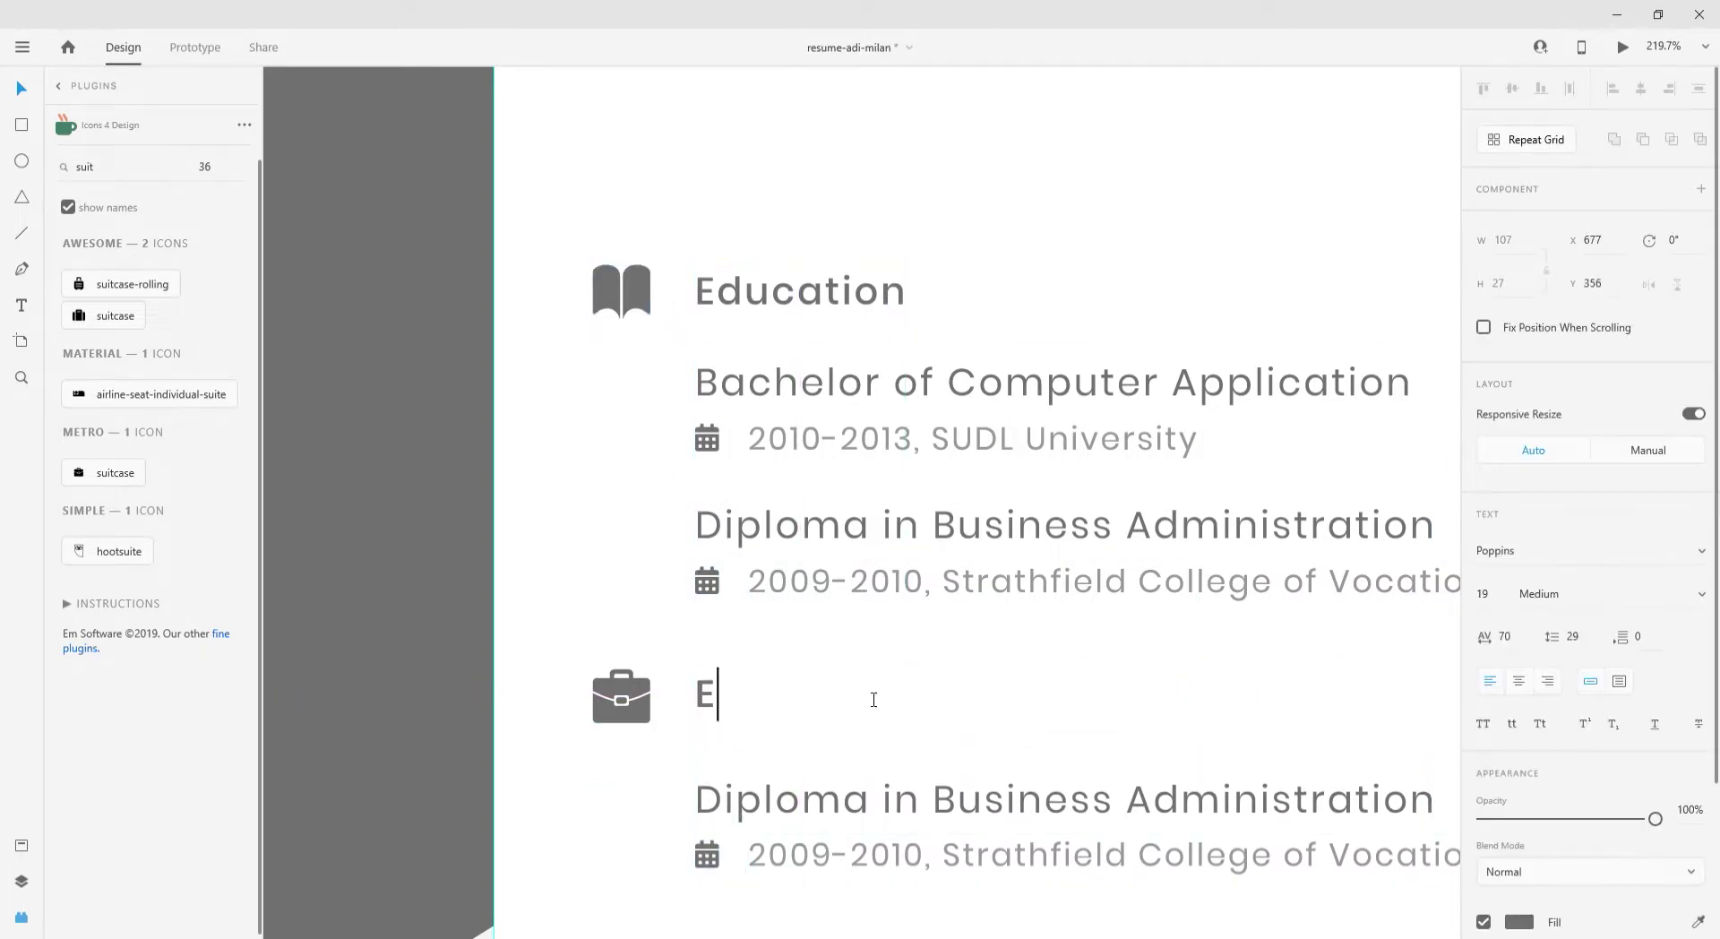
pyautogui.write('mployment History')
pyautogui.hotkey('ctrl', '1')
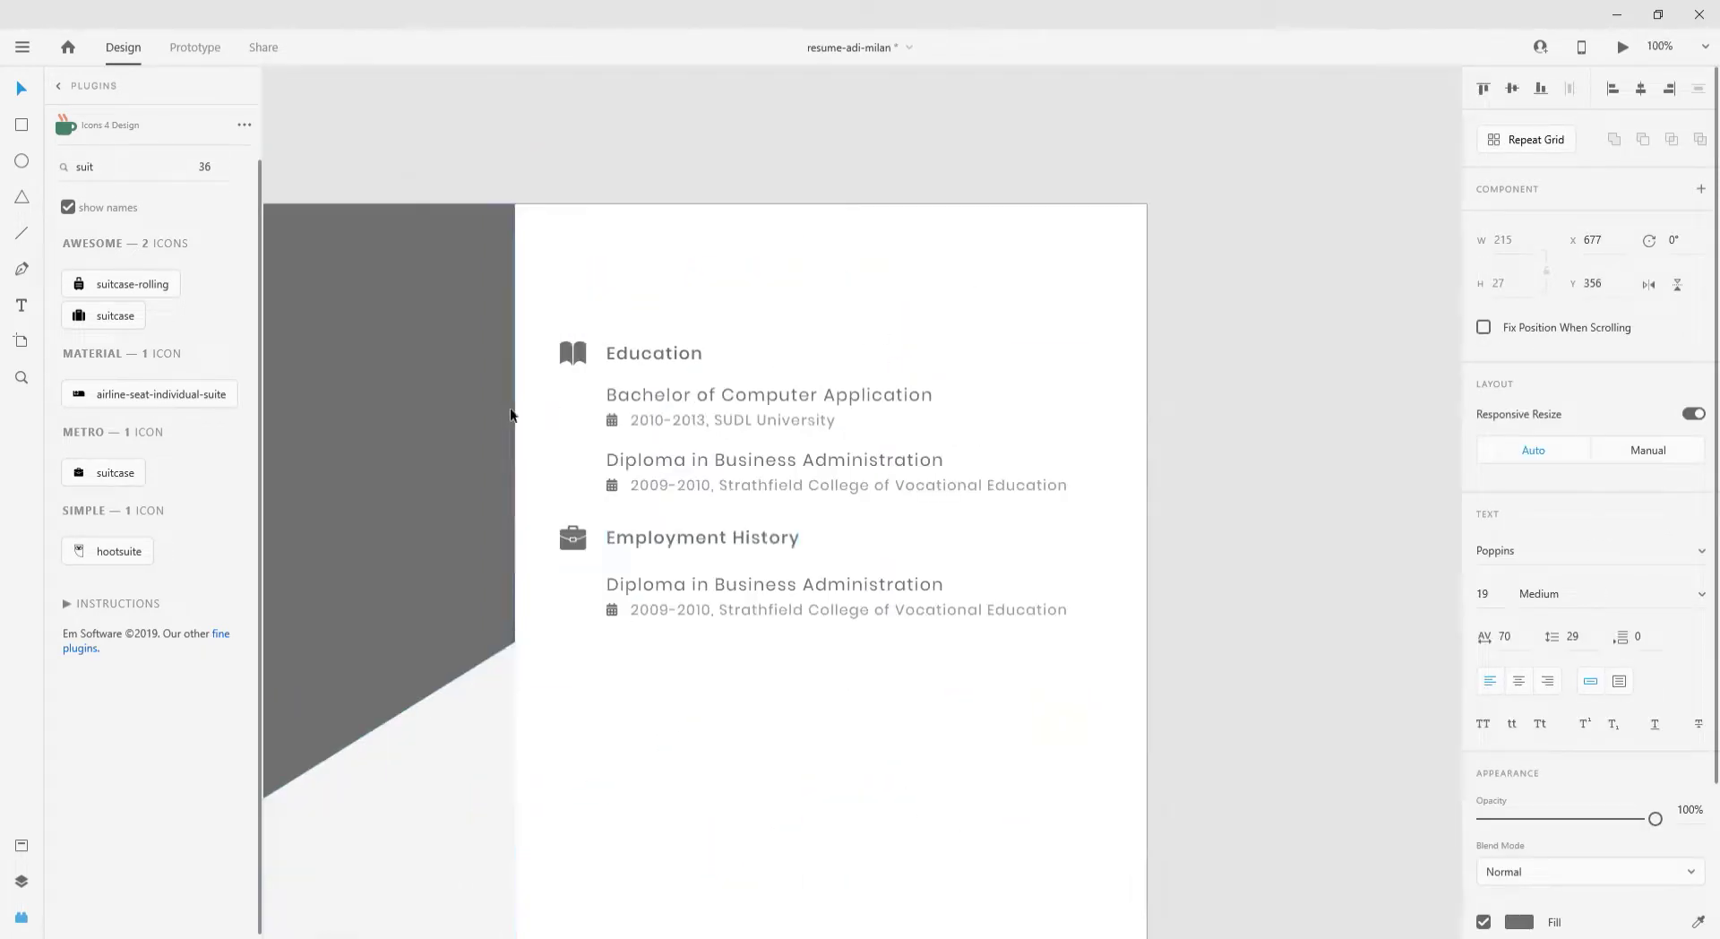
pyautogui.press('Escape')
# - Retitle the copied Diploma entry under Employment History as 'SEO Executive'
pyautogui.keyDown('ctrl'); pyautogui.scroll(3, 665, 576); pyautogui.keyUp('ctrl')
pyautogui.click(665, 576)
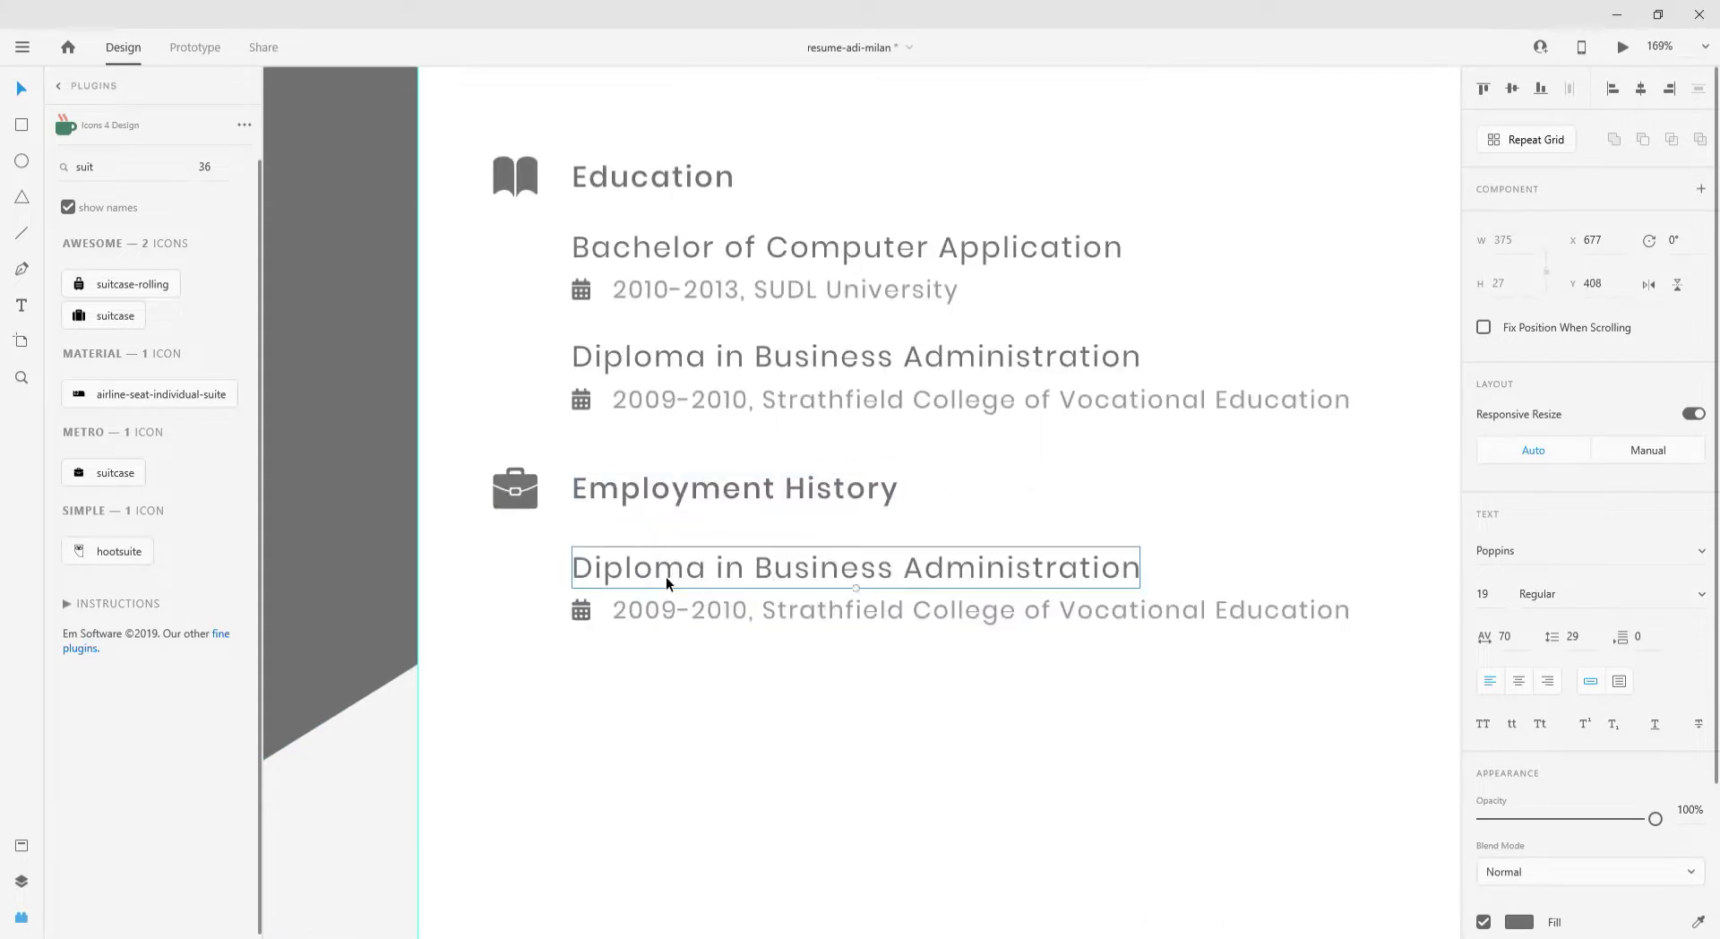
pyautogui.doubleClick(665, 577)
pyautogui.write('Graphic Designer')
pyautogui.doubleClick(668, 609)
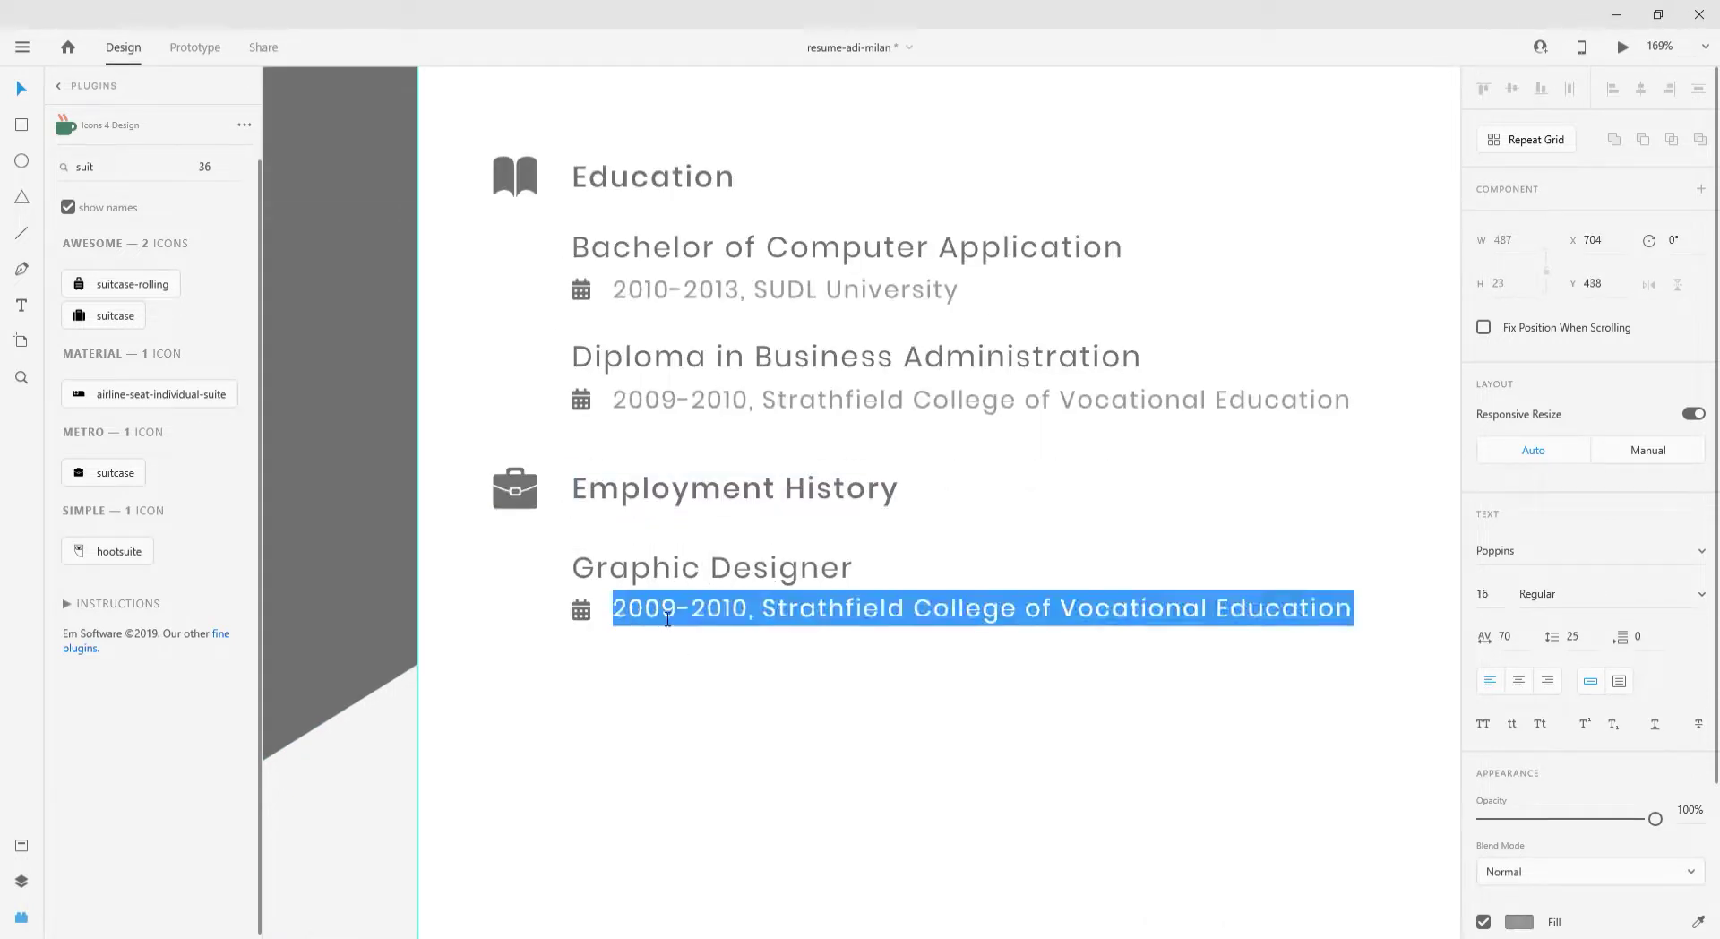
pyautogui.moveTo(662, 609); pyautogui.dragTo(684, 611)
pyautogui.doubleClick(692, 573)
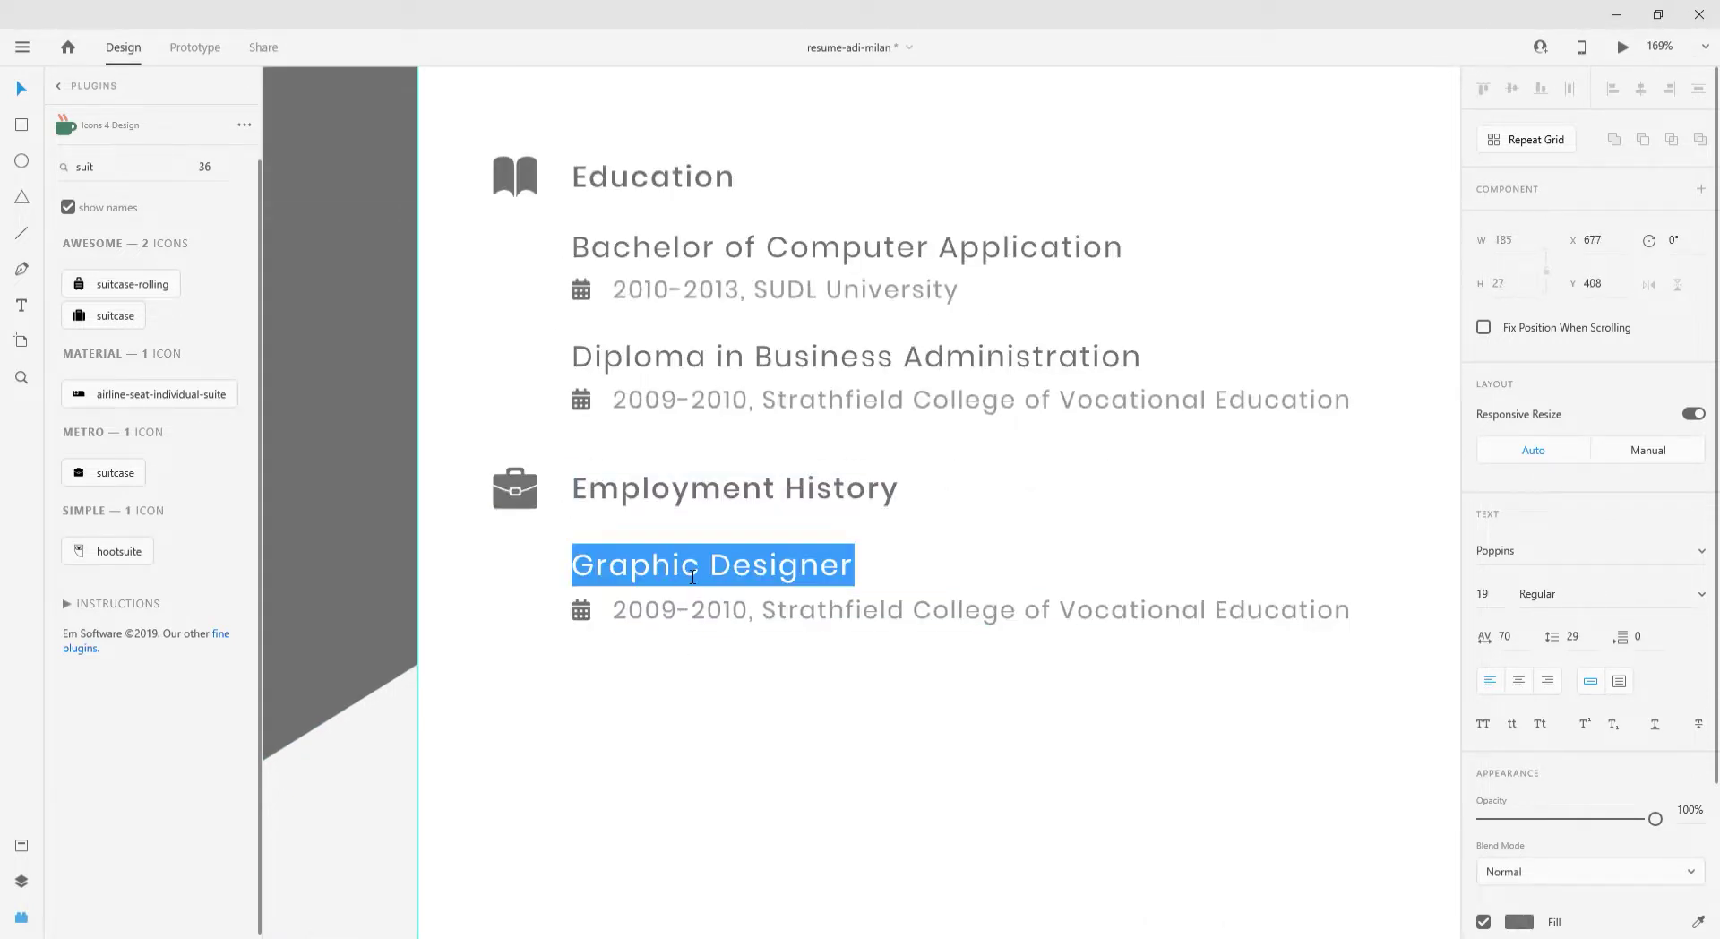
pyautogui.write('SEO Exec')
# - Change the date line beneath it to '2013-2016,Inception System'
pyautogui.click(644, 612)
pyautogui.doubleClick(645, 611)
pyautogui.moveTo(642, 609); pyautogui.dragTo(1348, 611)
pyautogui.write('13-2016,')
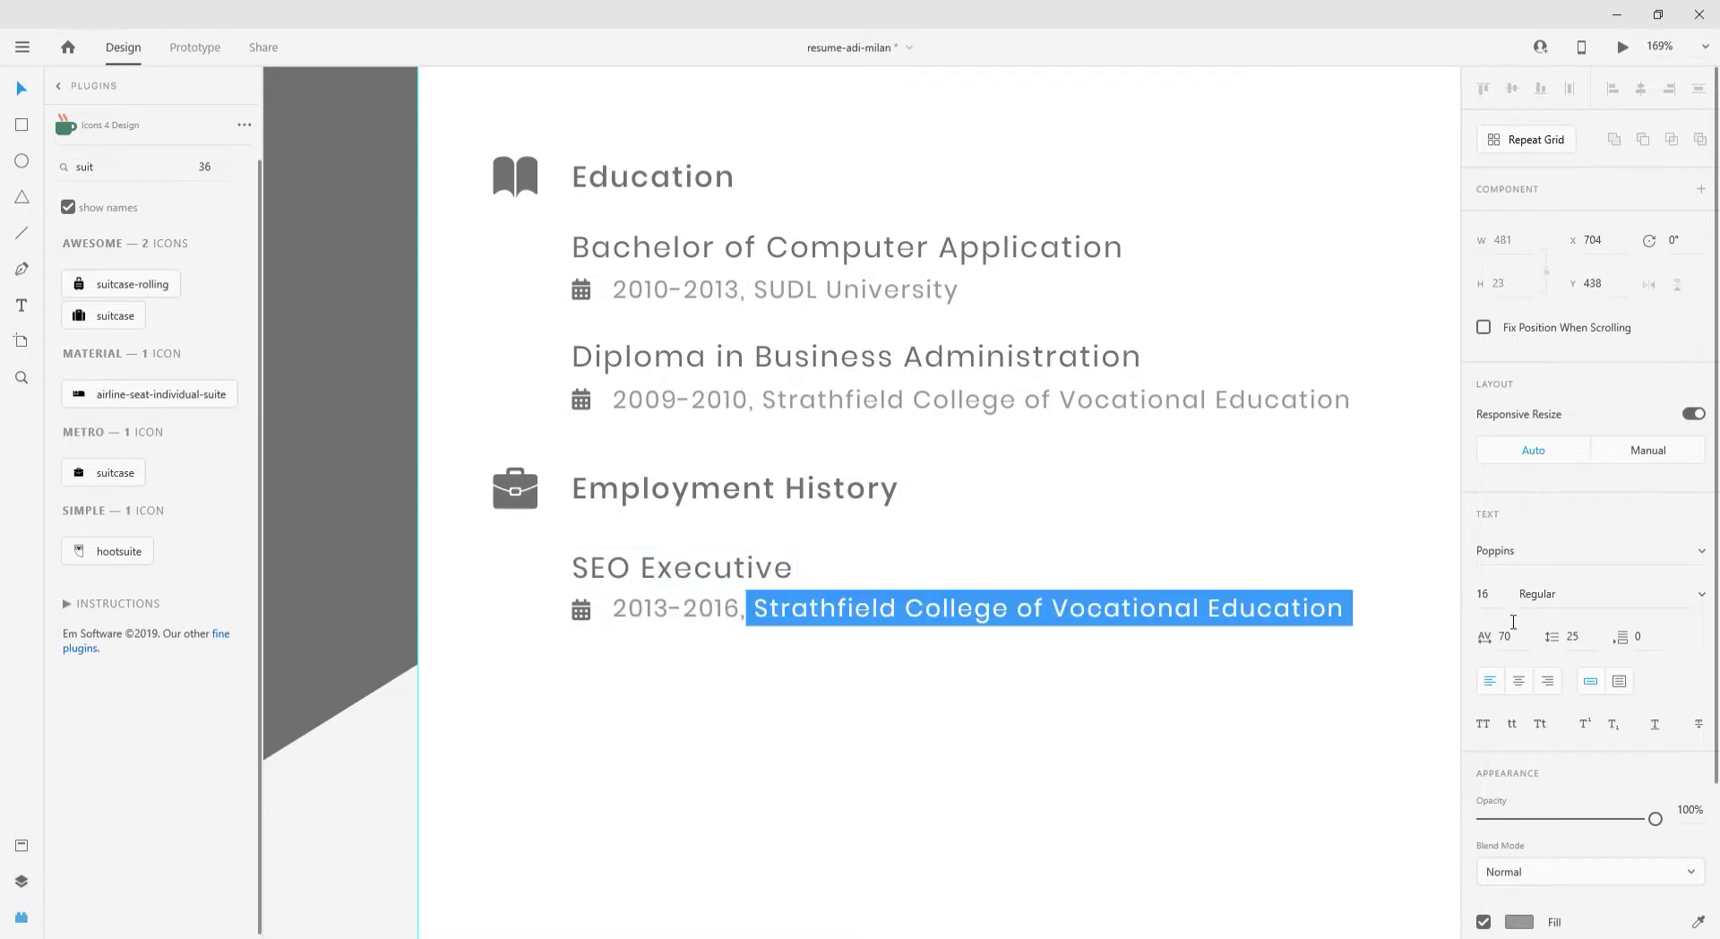
pyautogui.write('Inception System')
pyautogui.press('Escape')
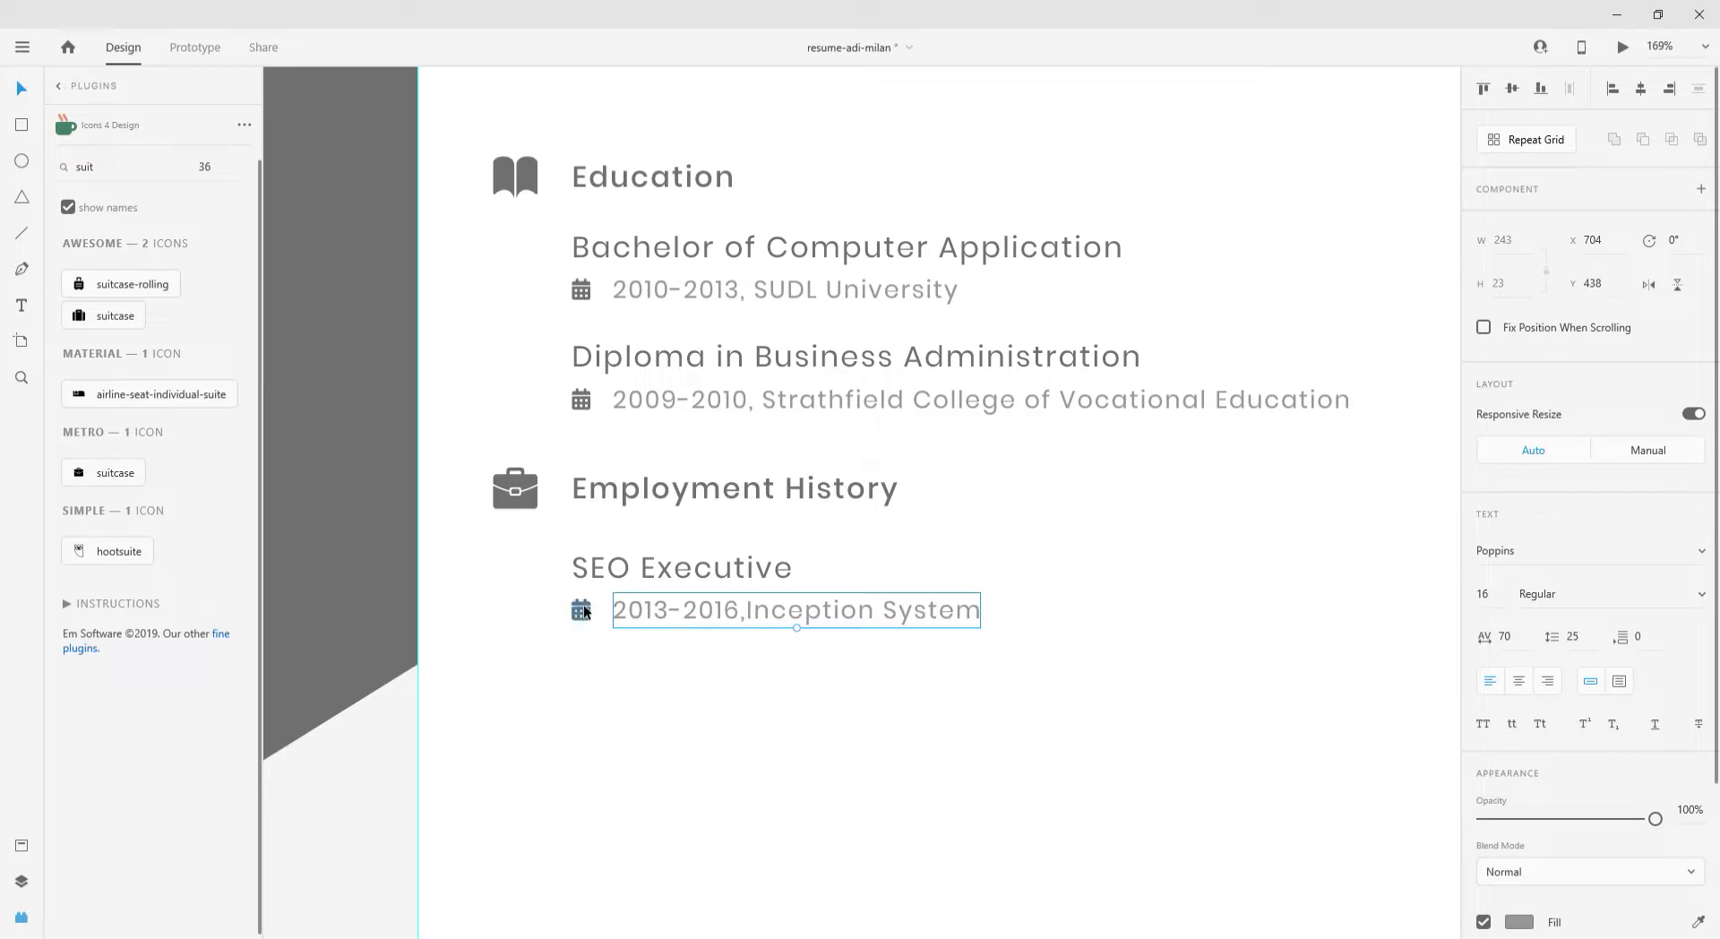
pyautogui.press('Escape')
pyautogui.doubleClick(112, 167)
# - Search icons for 'tick', place a check-circle icon below SEO Executive, and set its border thickness
pyautogui.write('tick')
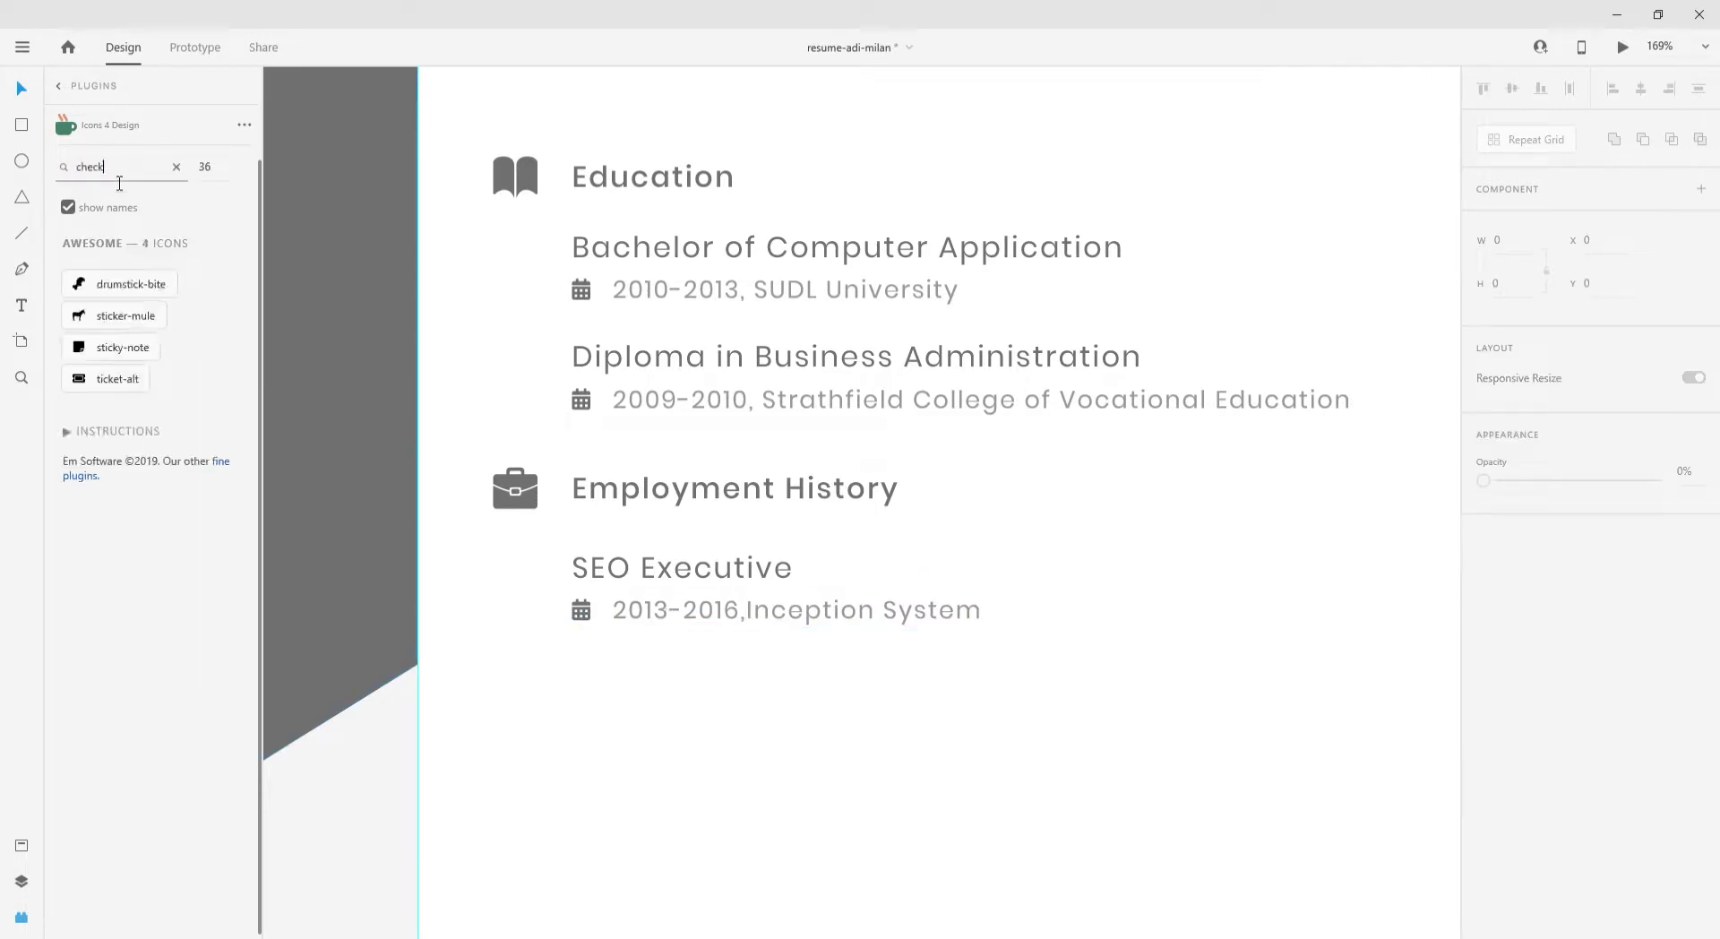
pyautogui.press('Return')
pyautogui.scroll(-15, 68, 587)
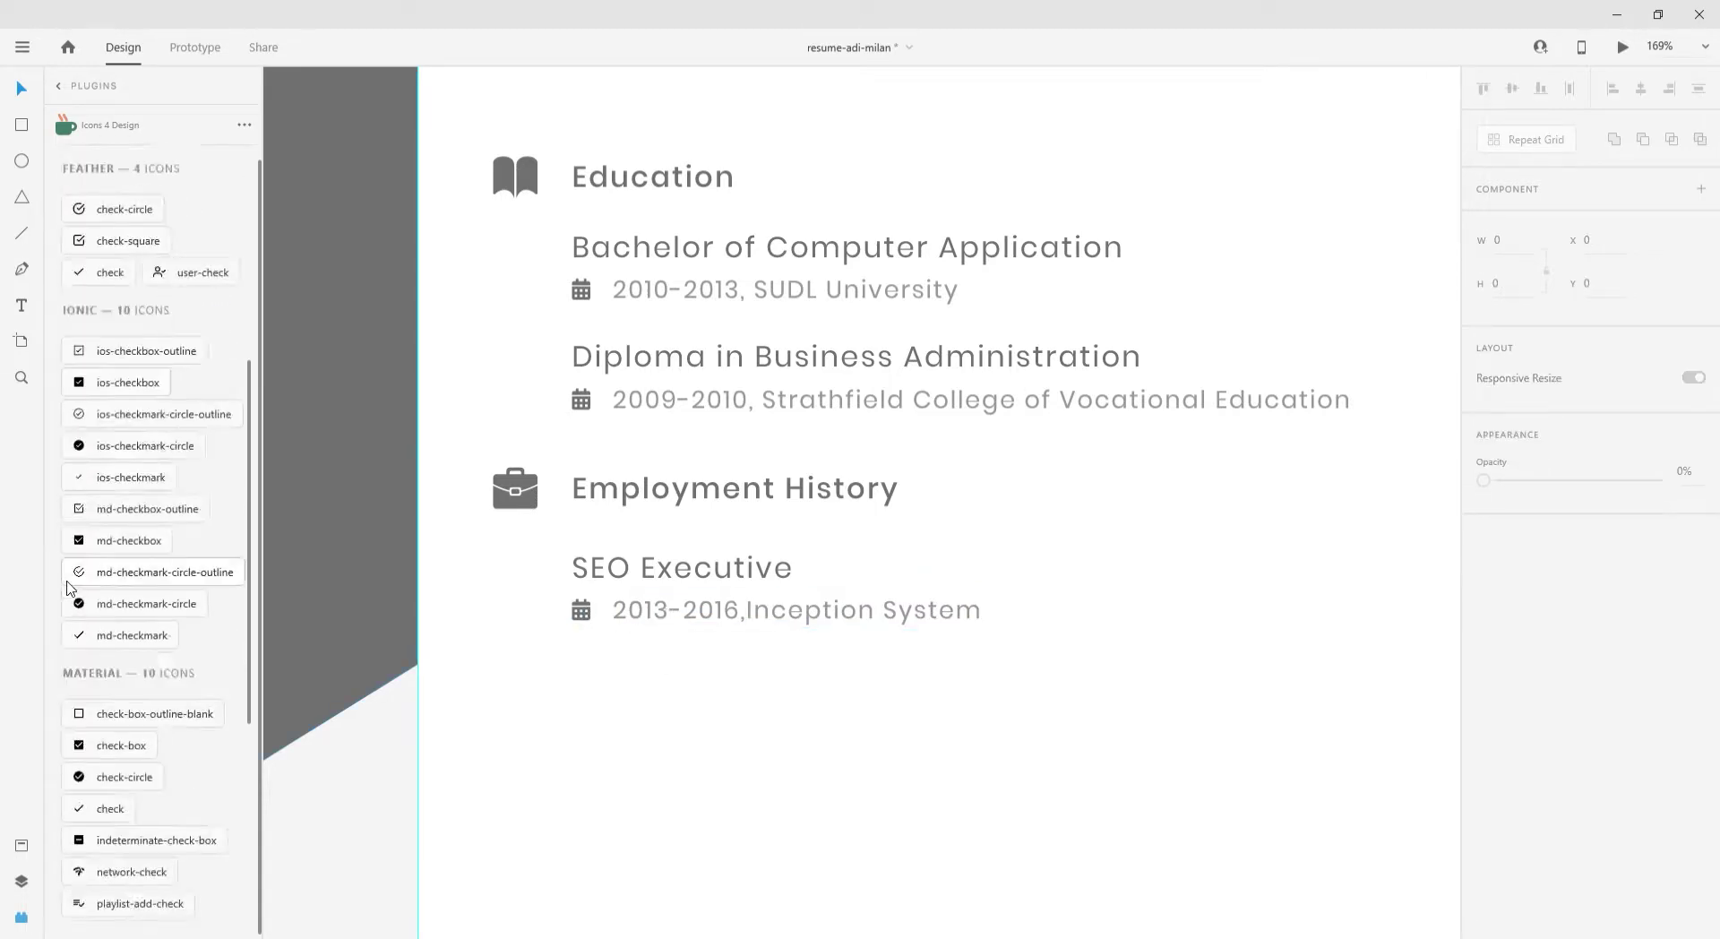
pyautogui.click(512, 510)
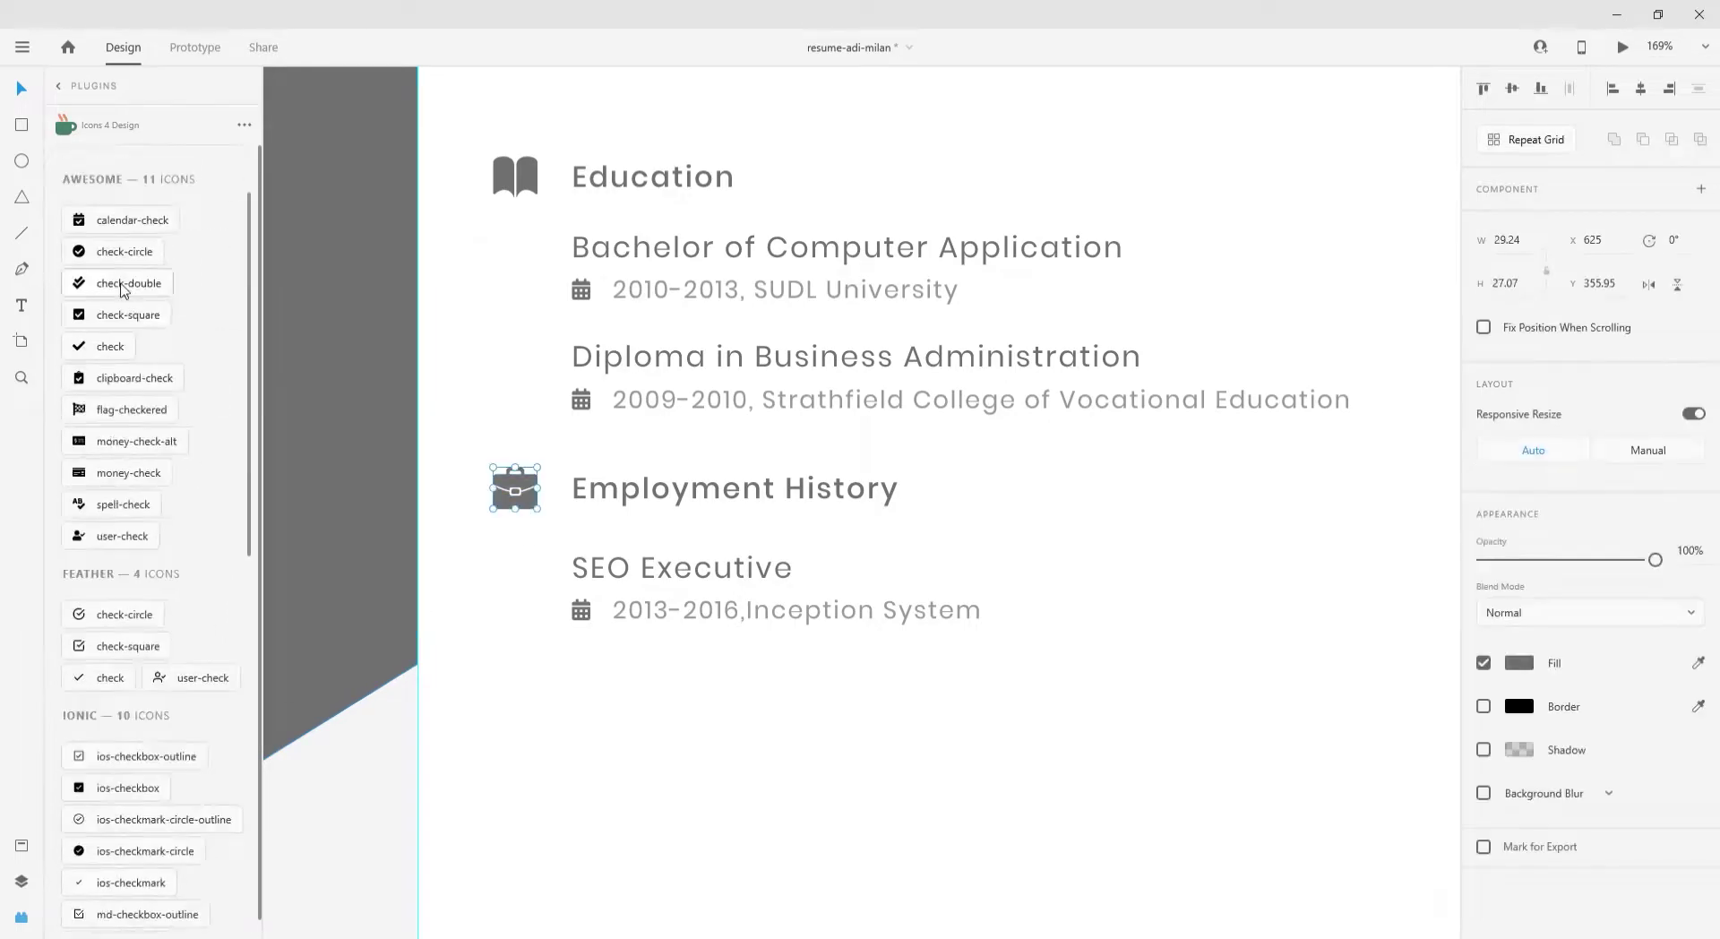
pyautogui.moveTo(78, 615); pyautogui.dragTo(581, 666)
pyautogui.click(1558, 791)
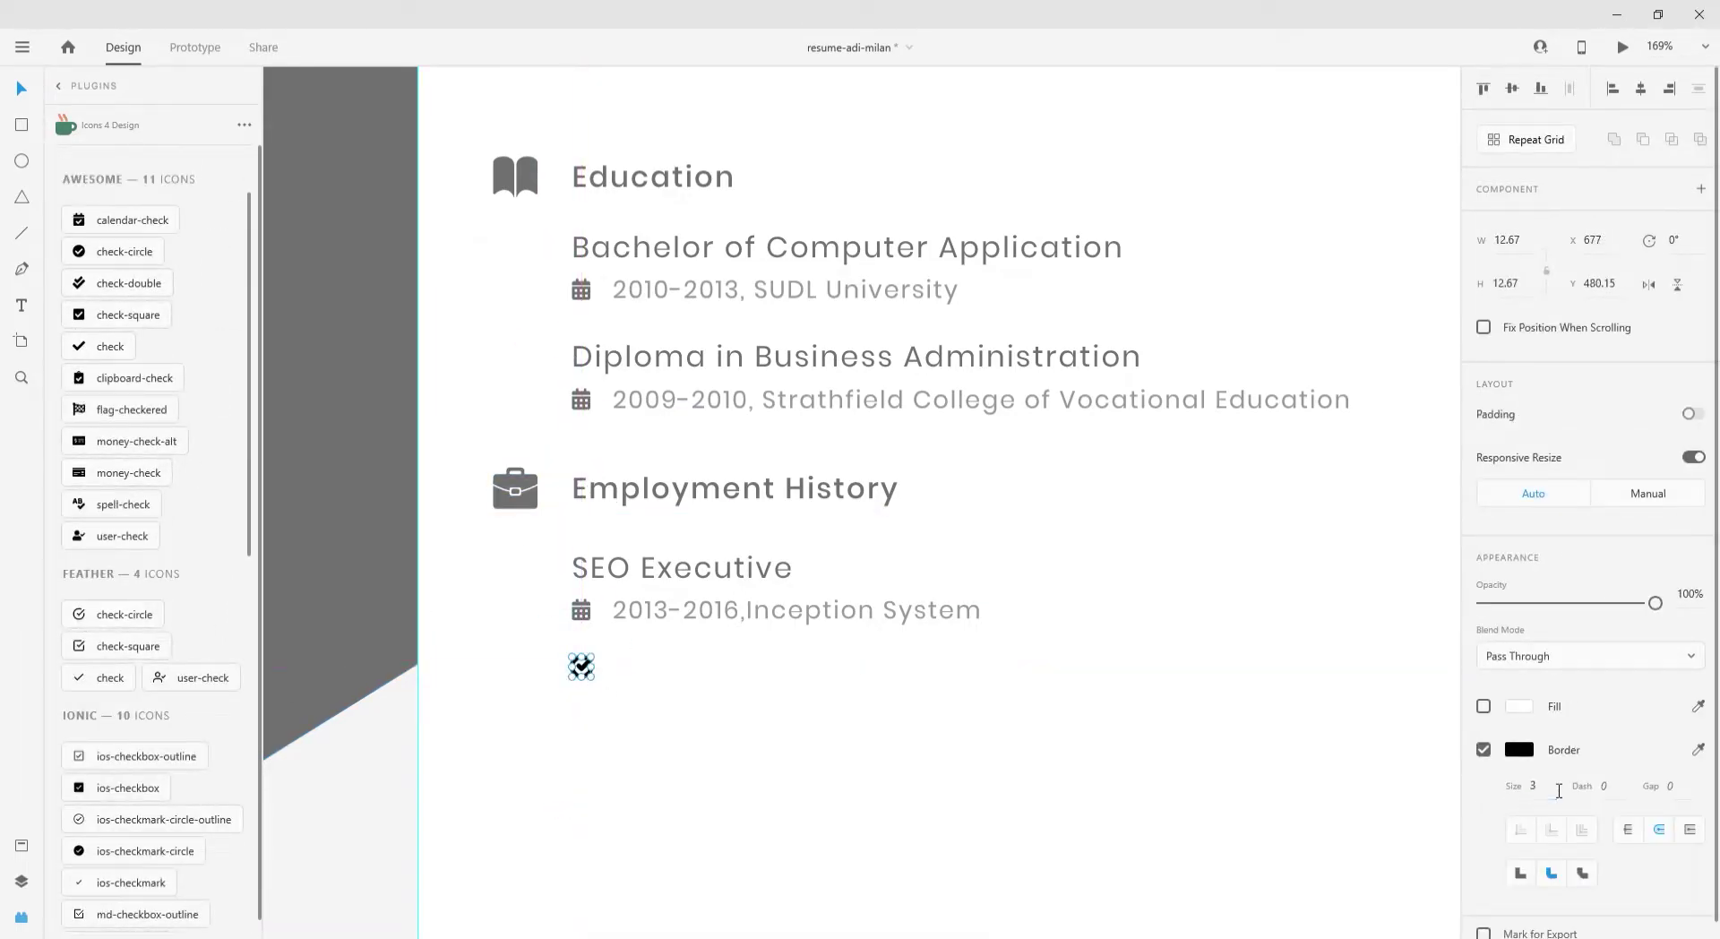
pyautogui.click(1519, 748)
pyautogui.press('Escape')
pyautogui.scroll(2, 608, 679)
# - Copy the date text beside the check icon as 'Daily SEO duties' and duplicate that bullet row below
pyautogui.moveTo(636, 589); pyautogui.dragTo(636, 659)
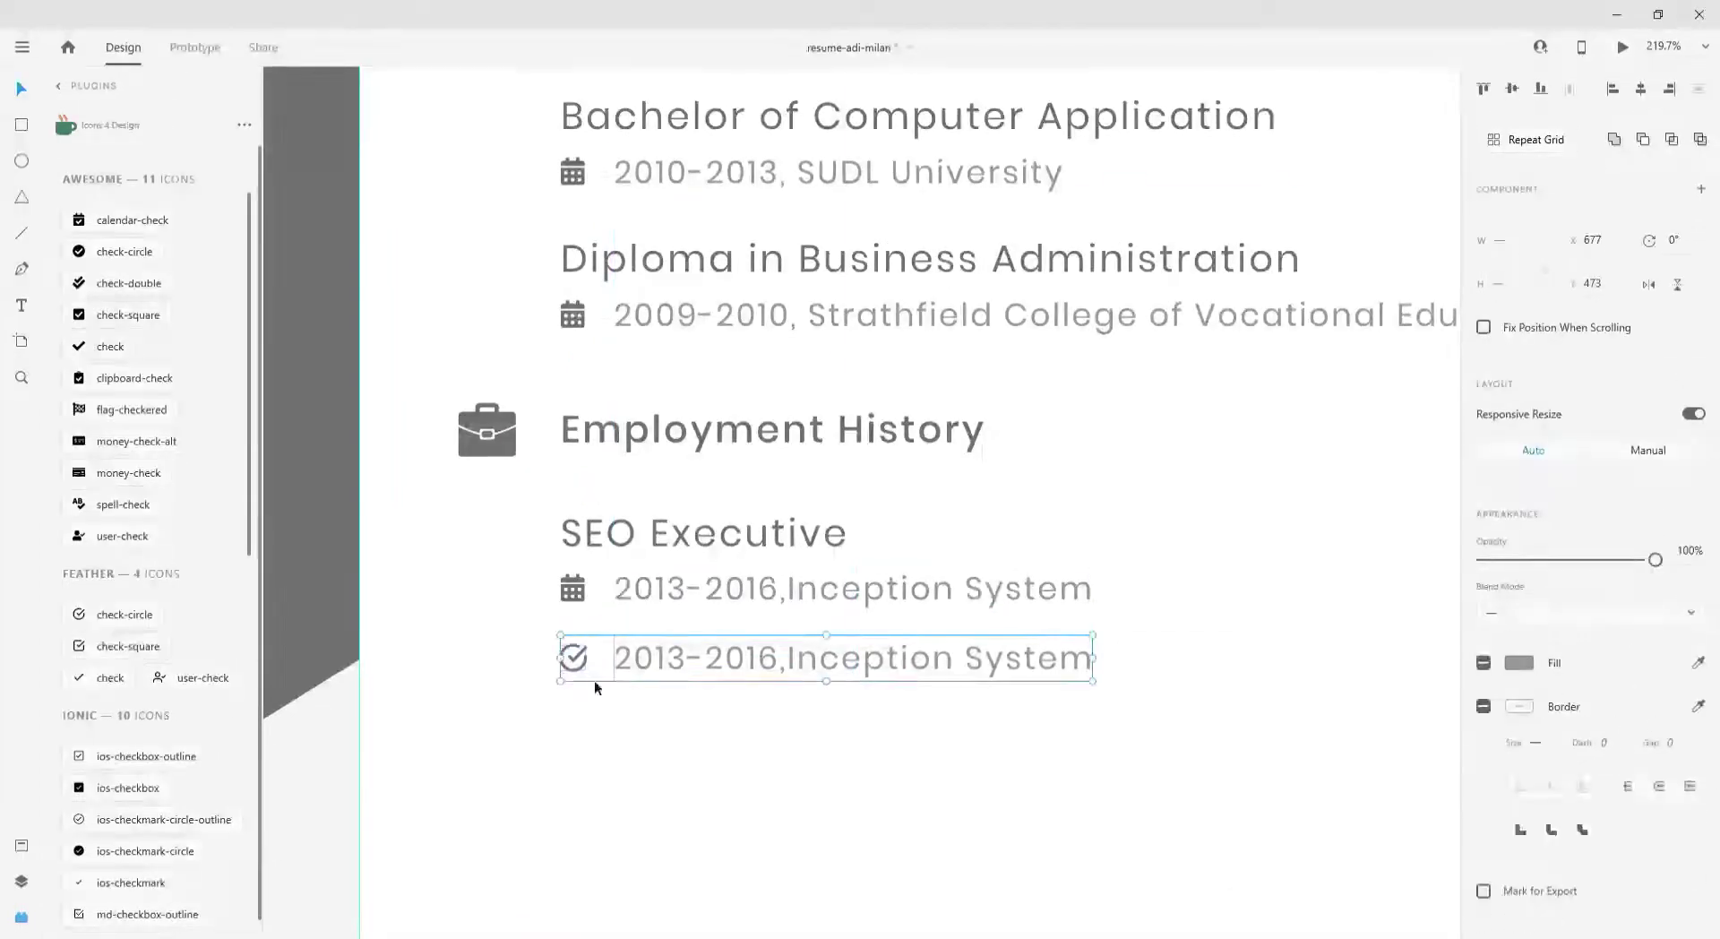
pyautogui.press('Down')
pyautogui.press('Down')
pyautogui.press('Down')
pyautogui.press('Down')
pyautogui.press('Down')
pyautogui.press('Down')
pyautogui.press('Down')
pyautogui.doubleClick(647, 687)
pyautogui.write('Daily SEO d')
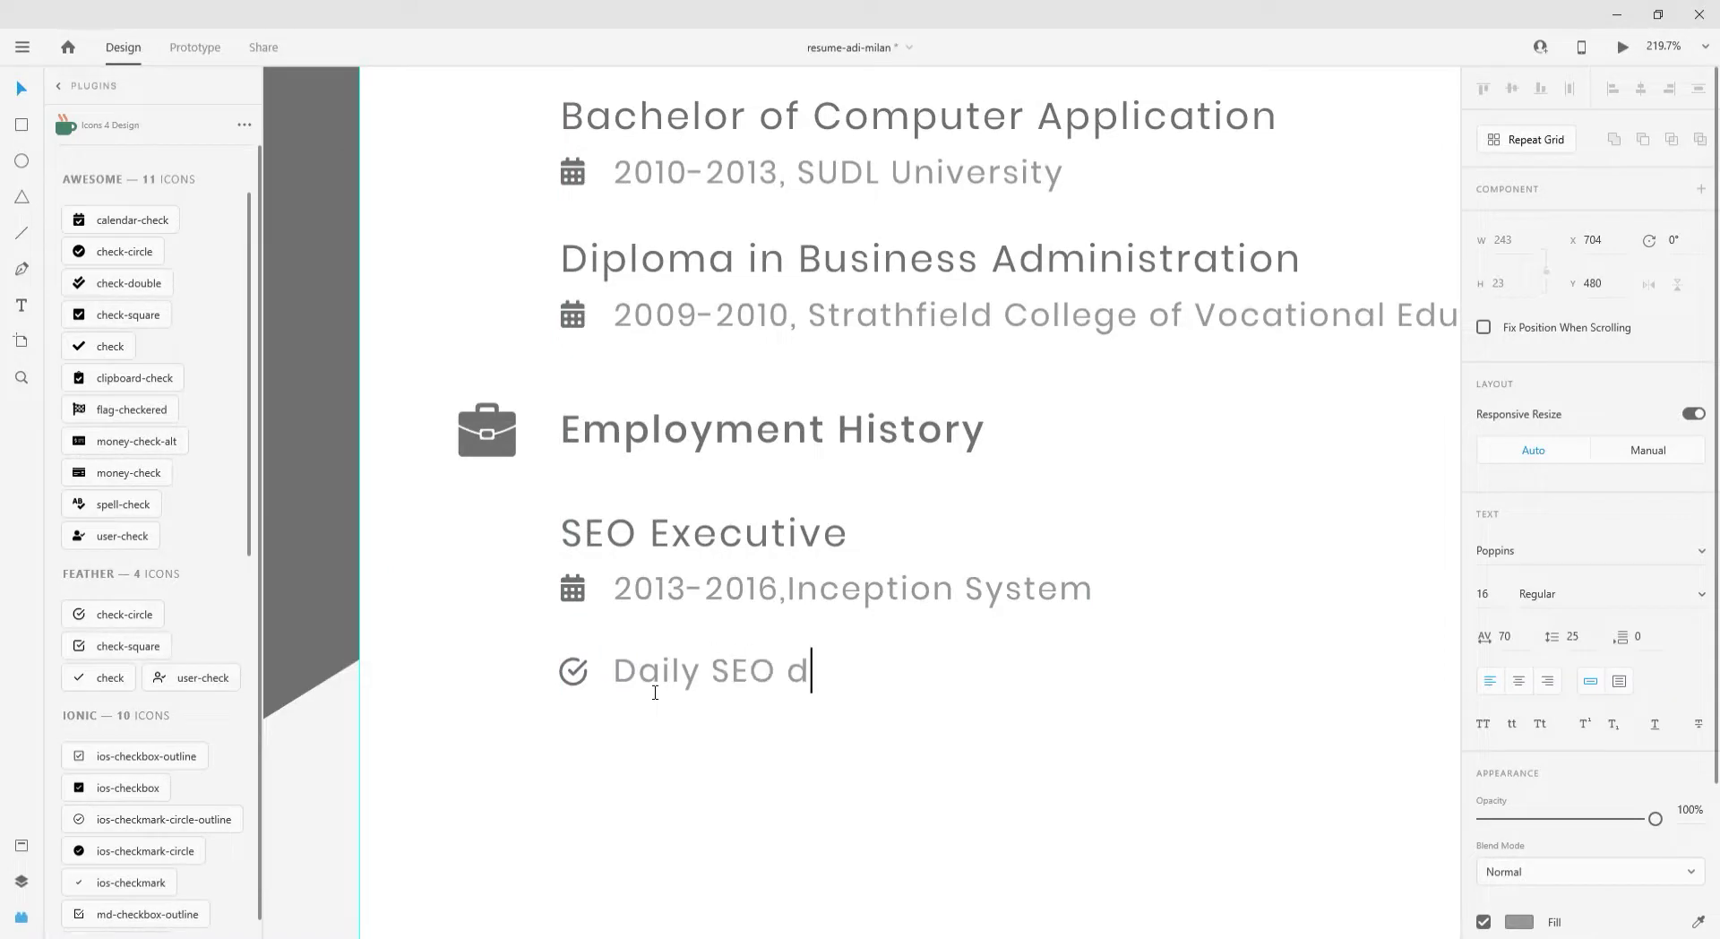
pyautogui.write('uties')
pyautogui.press('Escape')
pyautogui.click(573, 672)
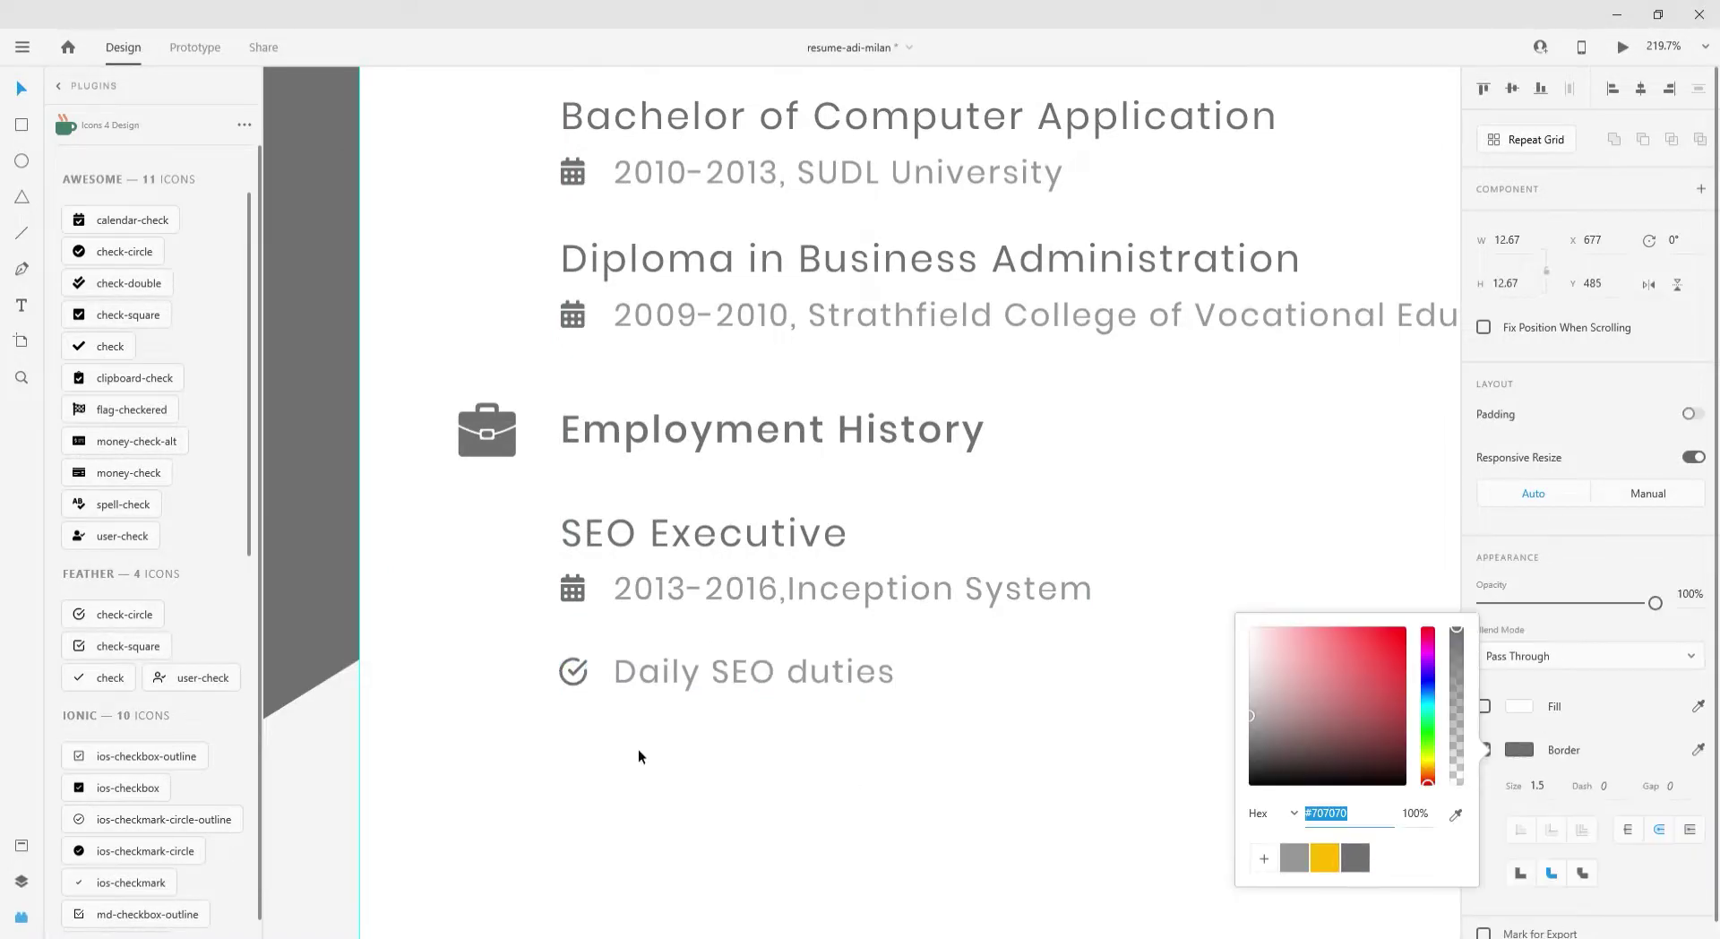
pyautogui.keyDown('shift'); pyautogui.click(867, 680); pyautogui.keyUp('shift')
pyautogui.moveTo(867, 680); pyautogui.dragTo(865, 725)
pyautogui.press('Escape')
# - Retype the two bullets as 'On page, off page' and 'Markup'
pyautogui.doubleClick(724, 681)
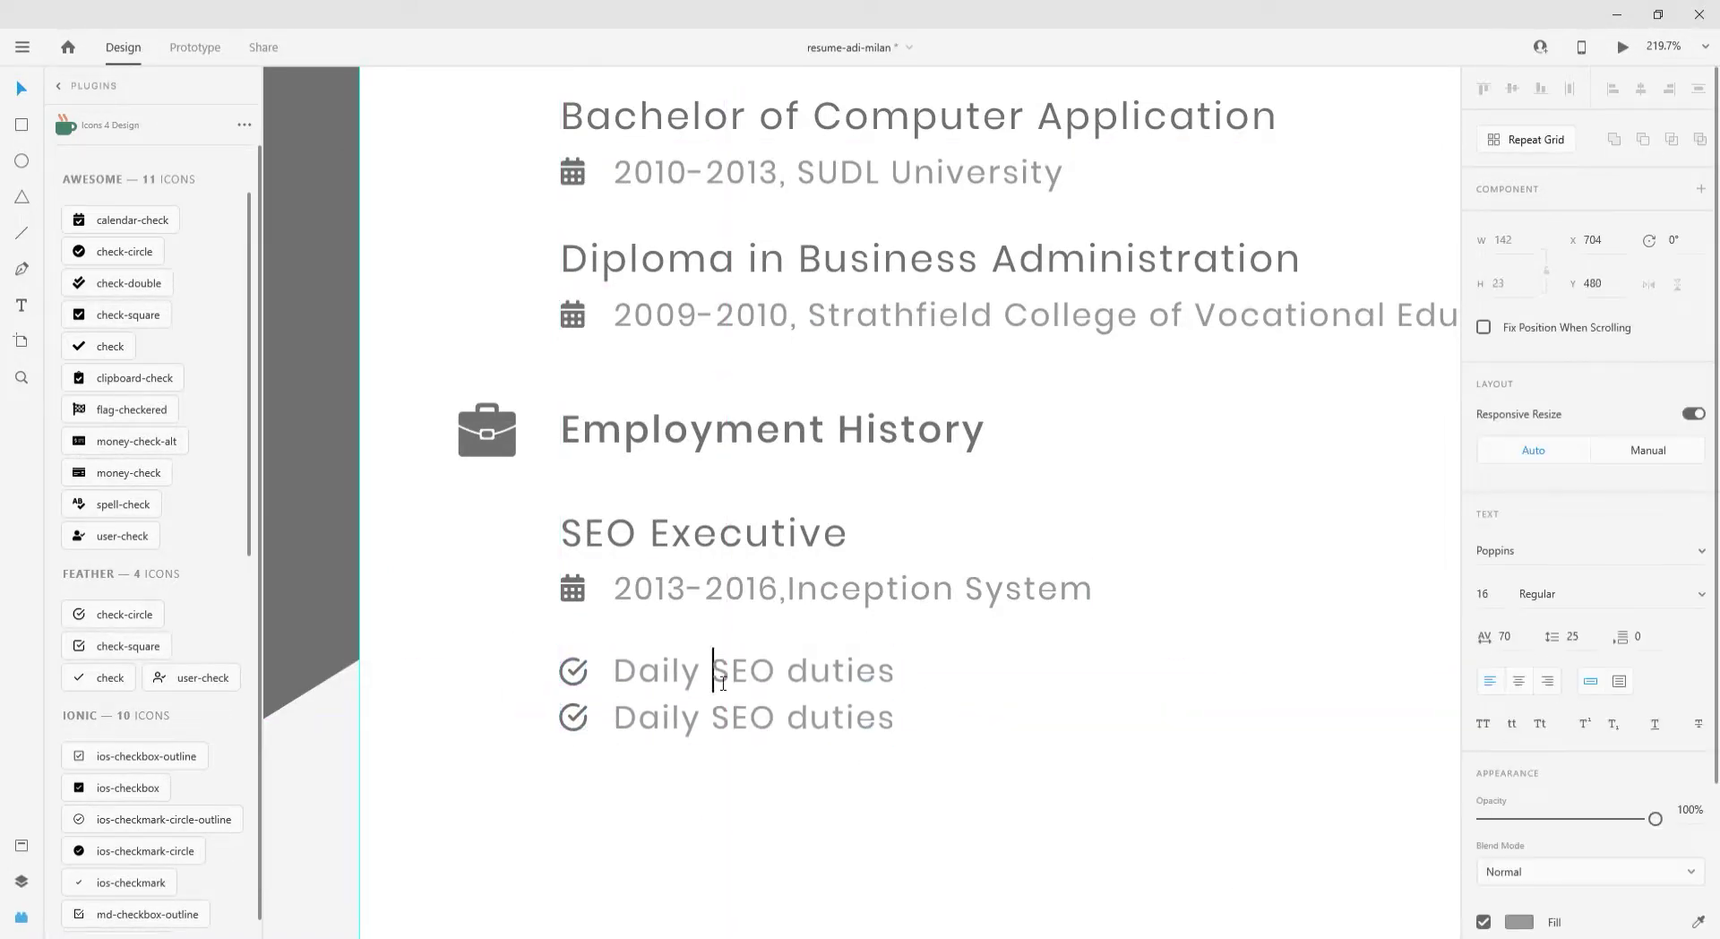
pyautogui.write('on[age')
pyautogui.hotkey('ctrl', 'a')
pyautogui.write('Onpage SEO')
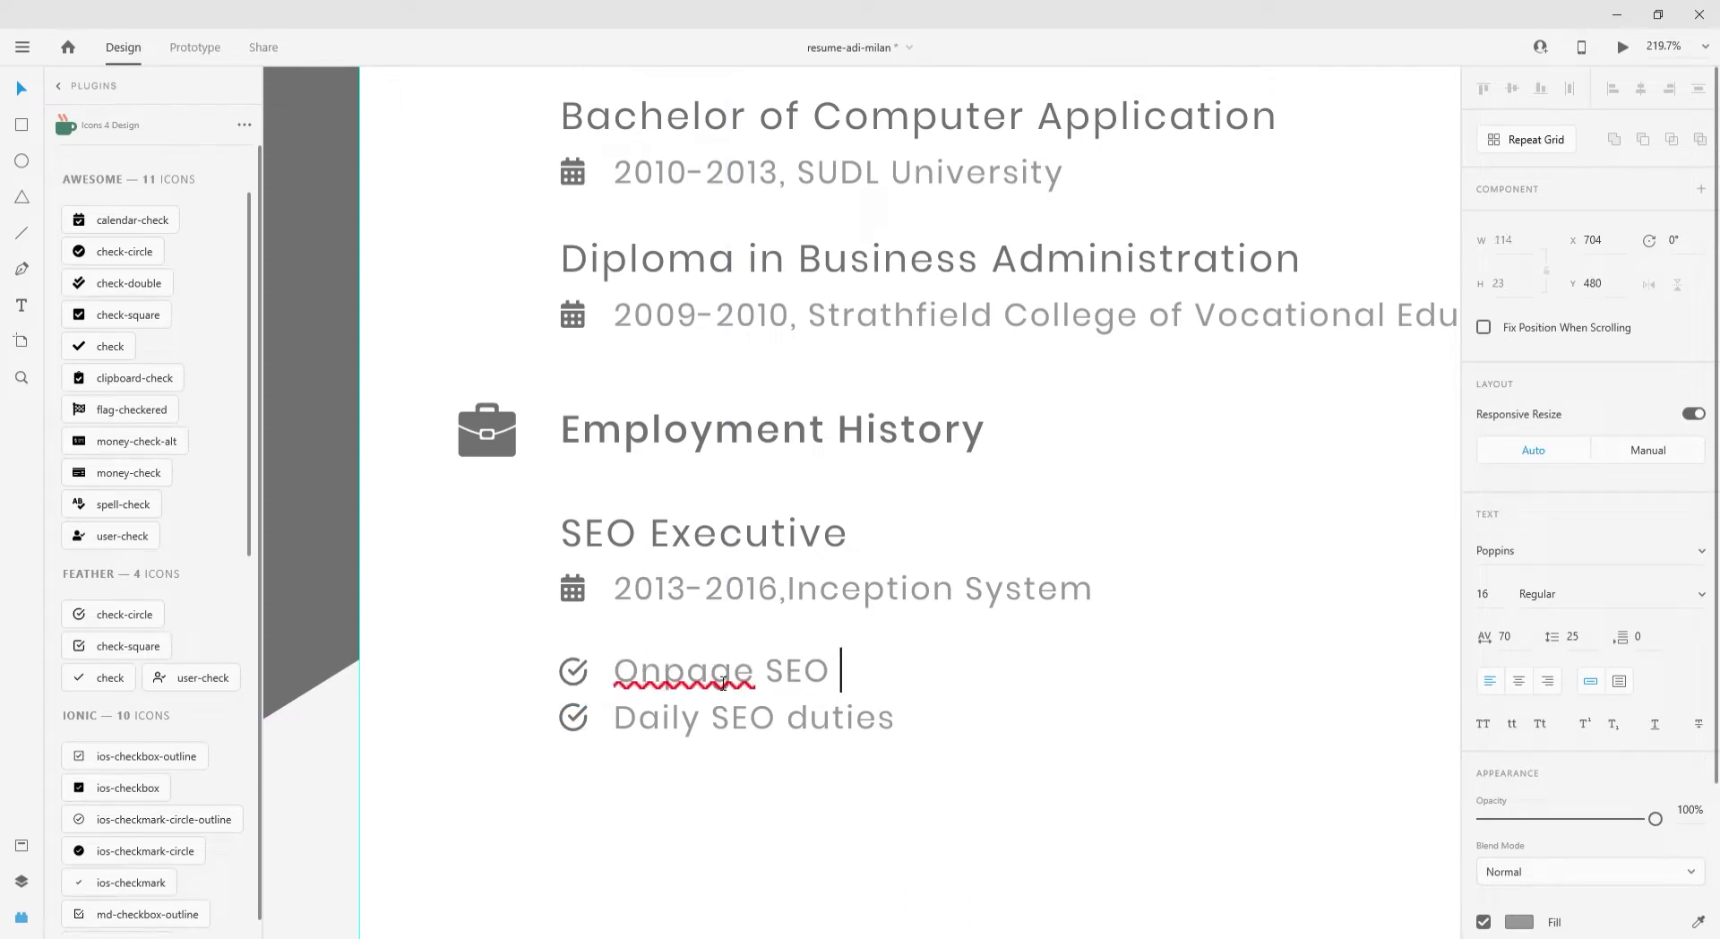
pyautogui.click(674, 685)
pyautogui.write('page, offpage,')
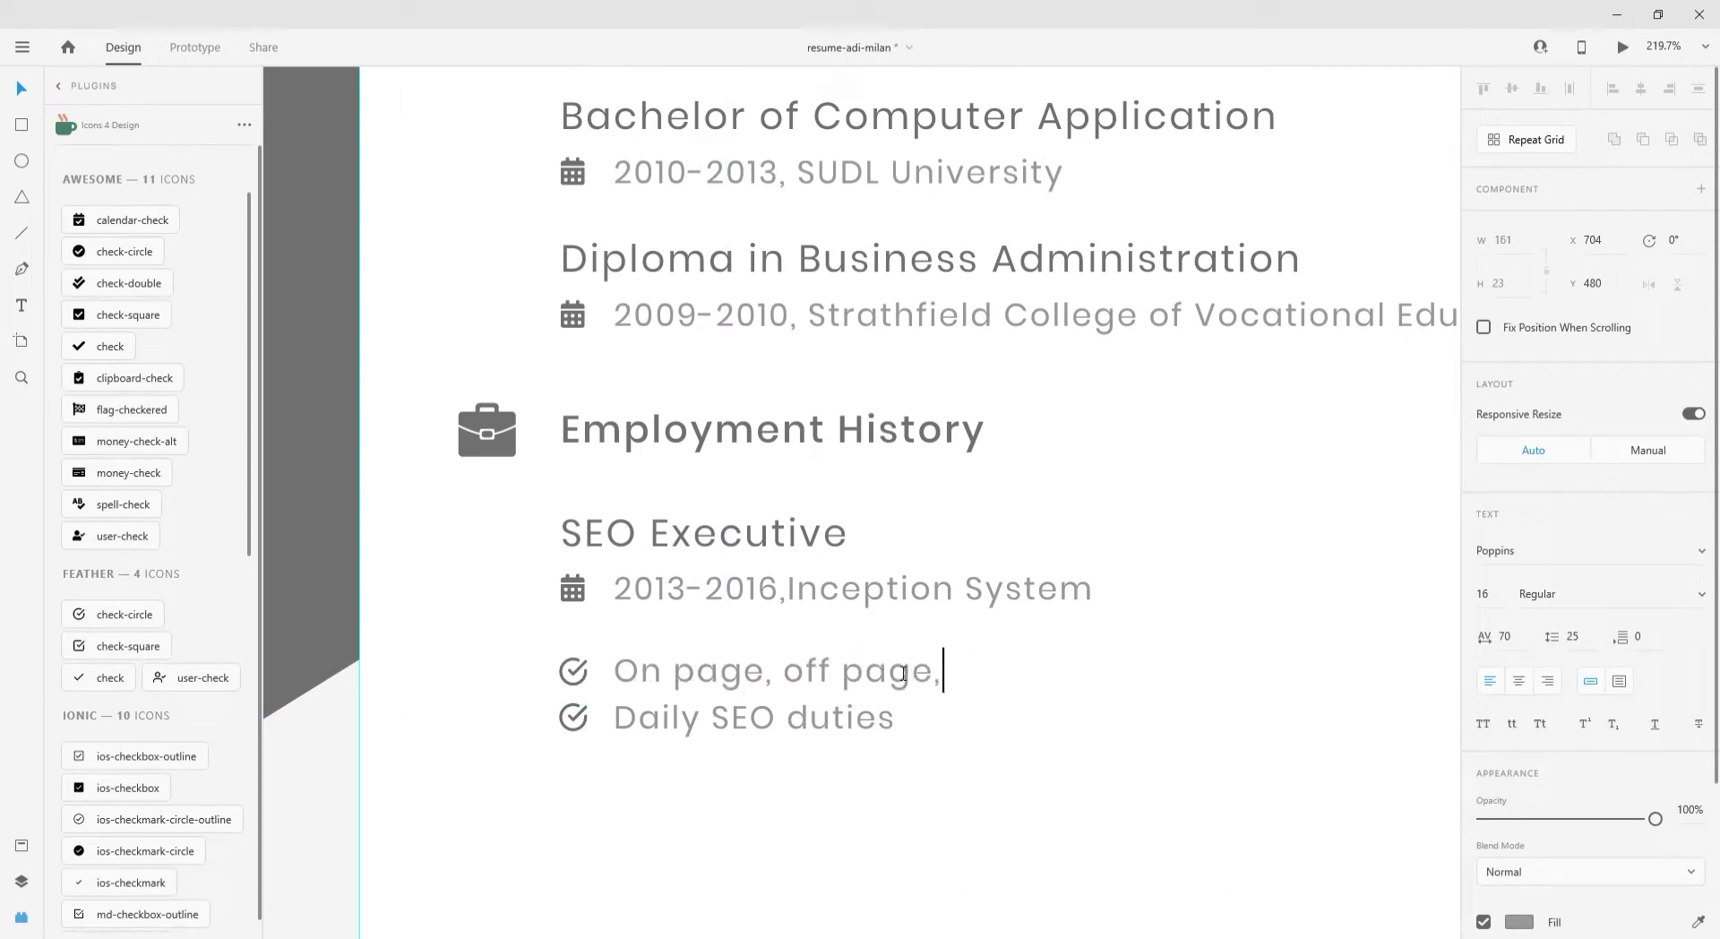
pyautogui.press('BackSpace')
pyautogui.tripleClick(846, 723)
pyautogui.write('Markup')
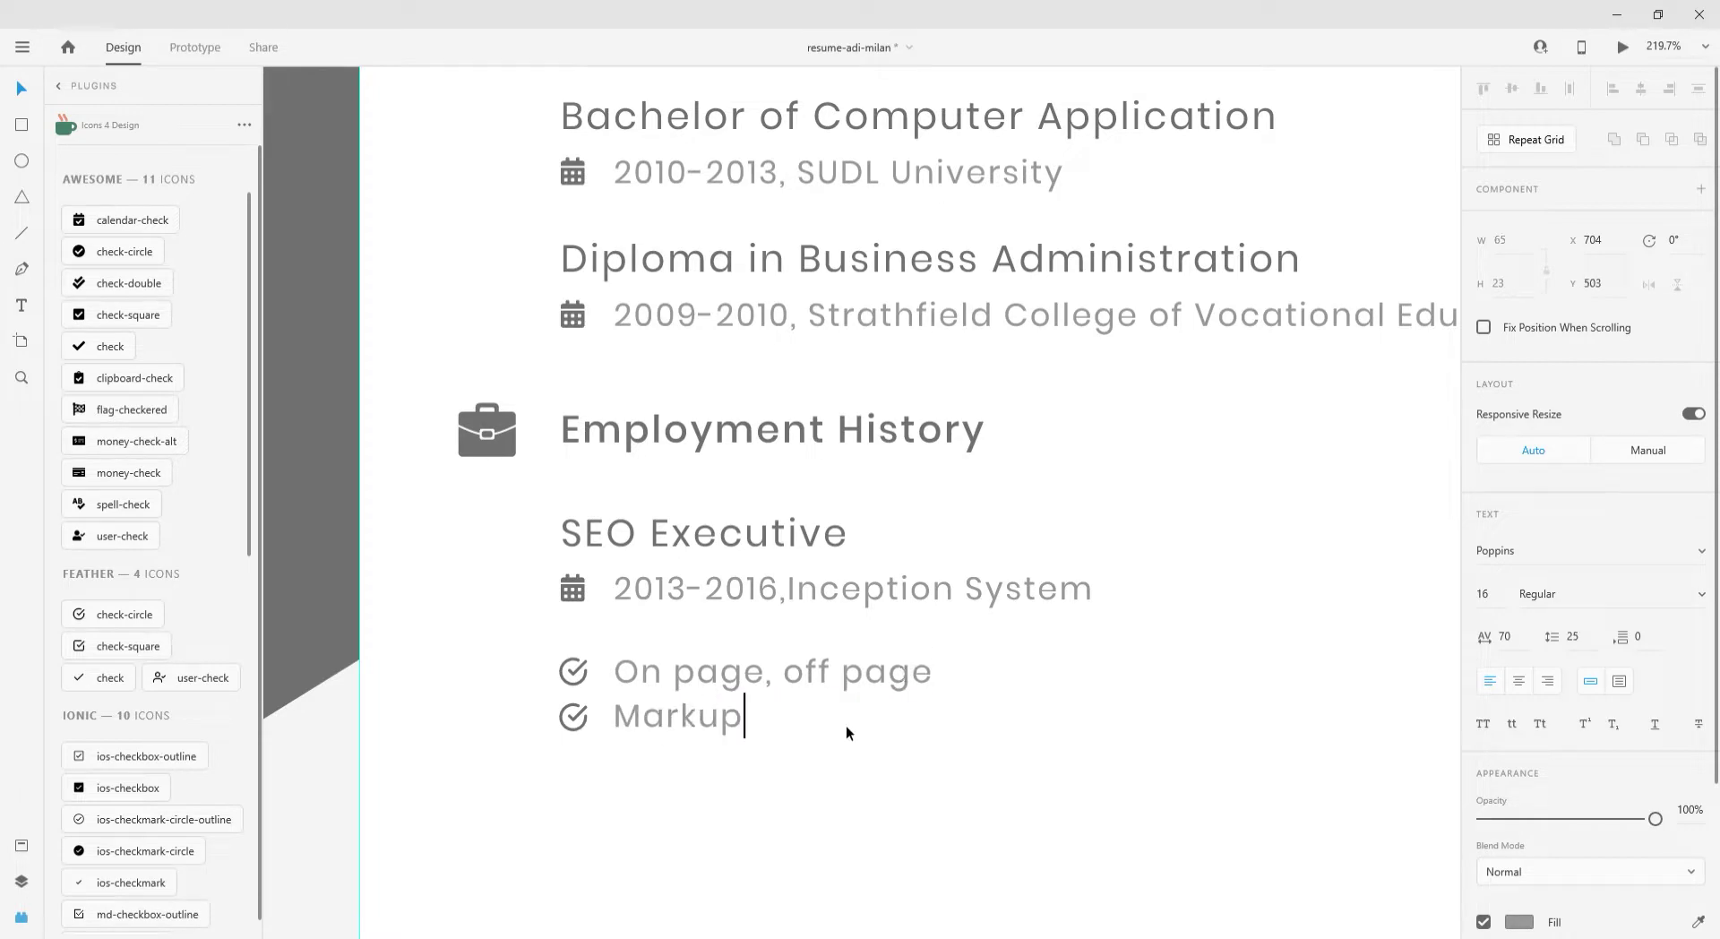
pyautogui.write(',')
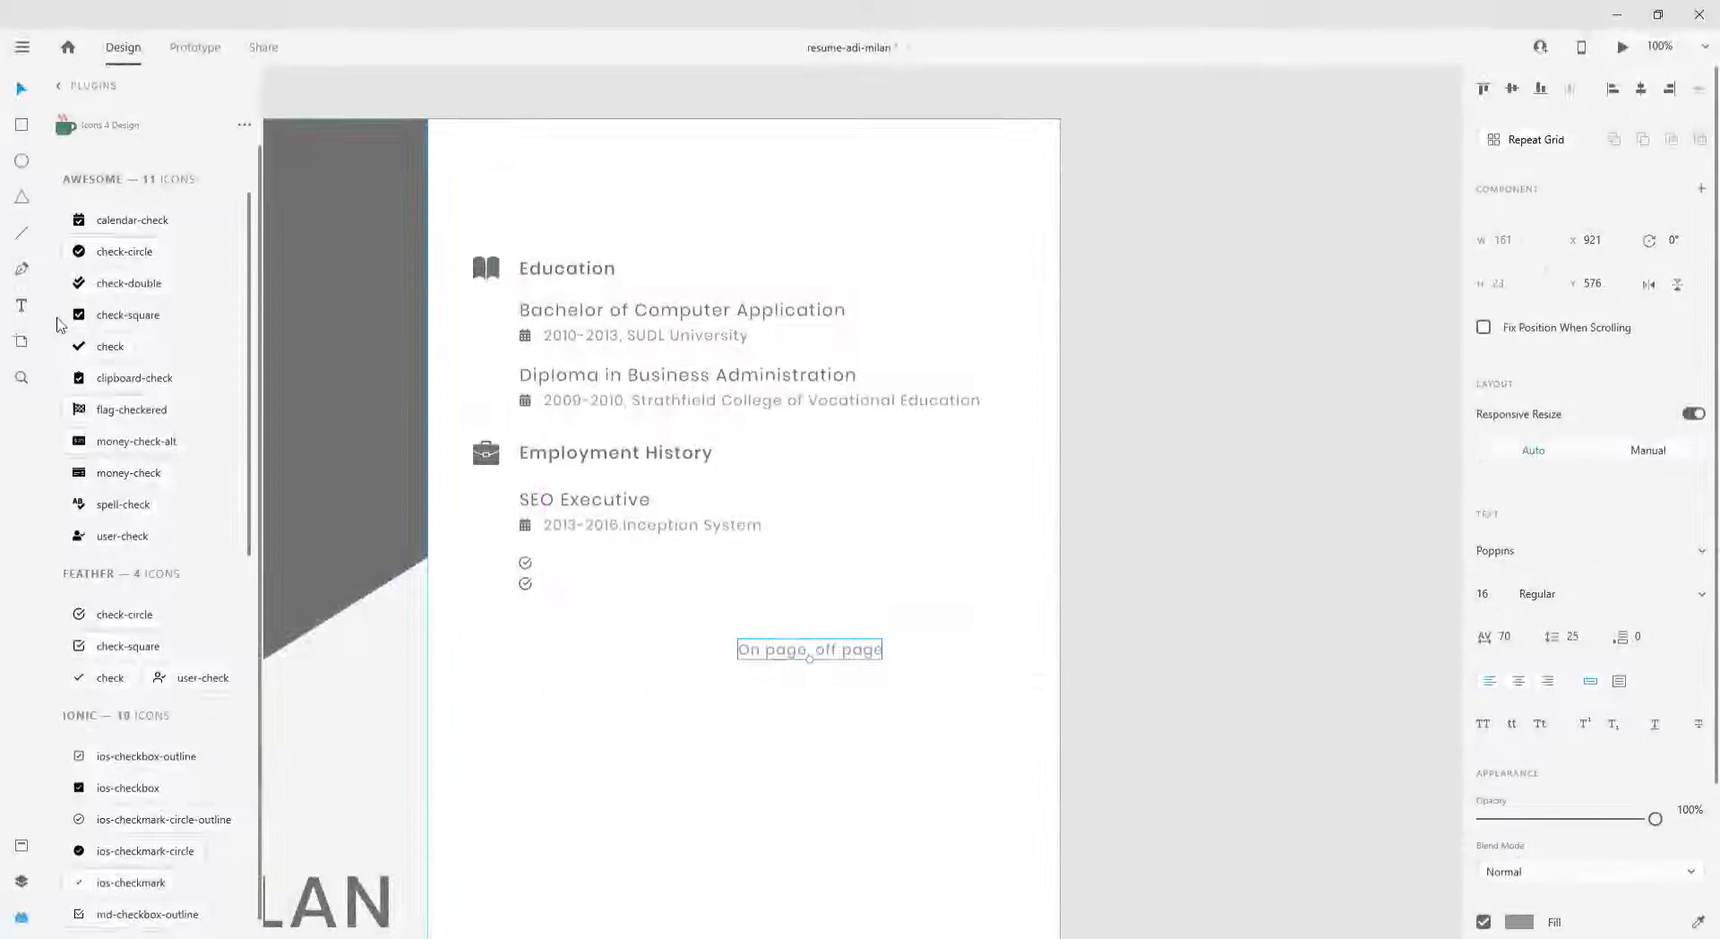
# - Draw a text box below the check icons and paste in the duty bullet list
pyautogui.press('t')
pyautogui.moveTo(541, 563); pyautogui.dragTo(890, 778)
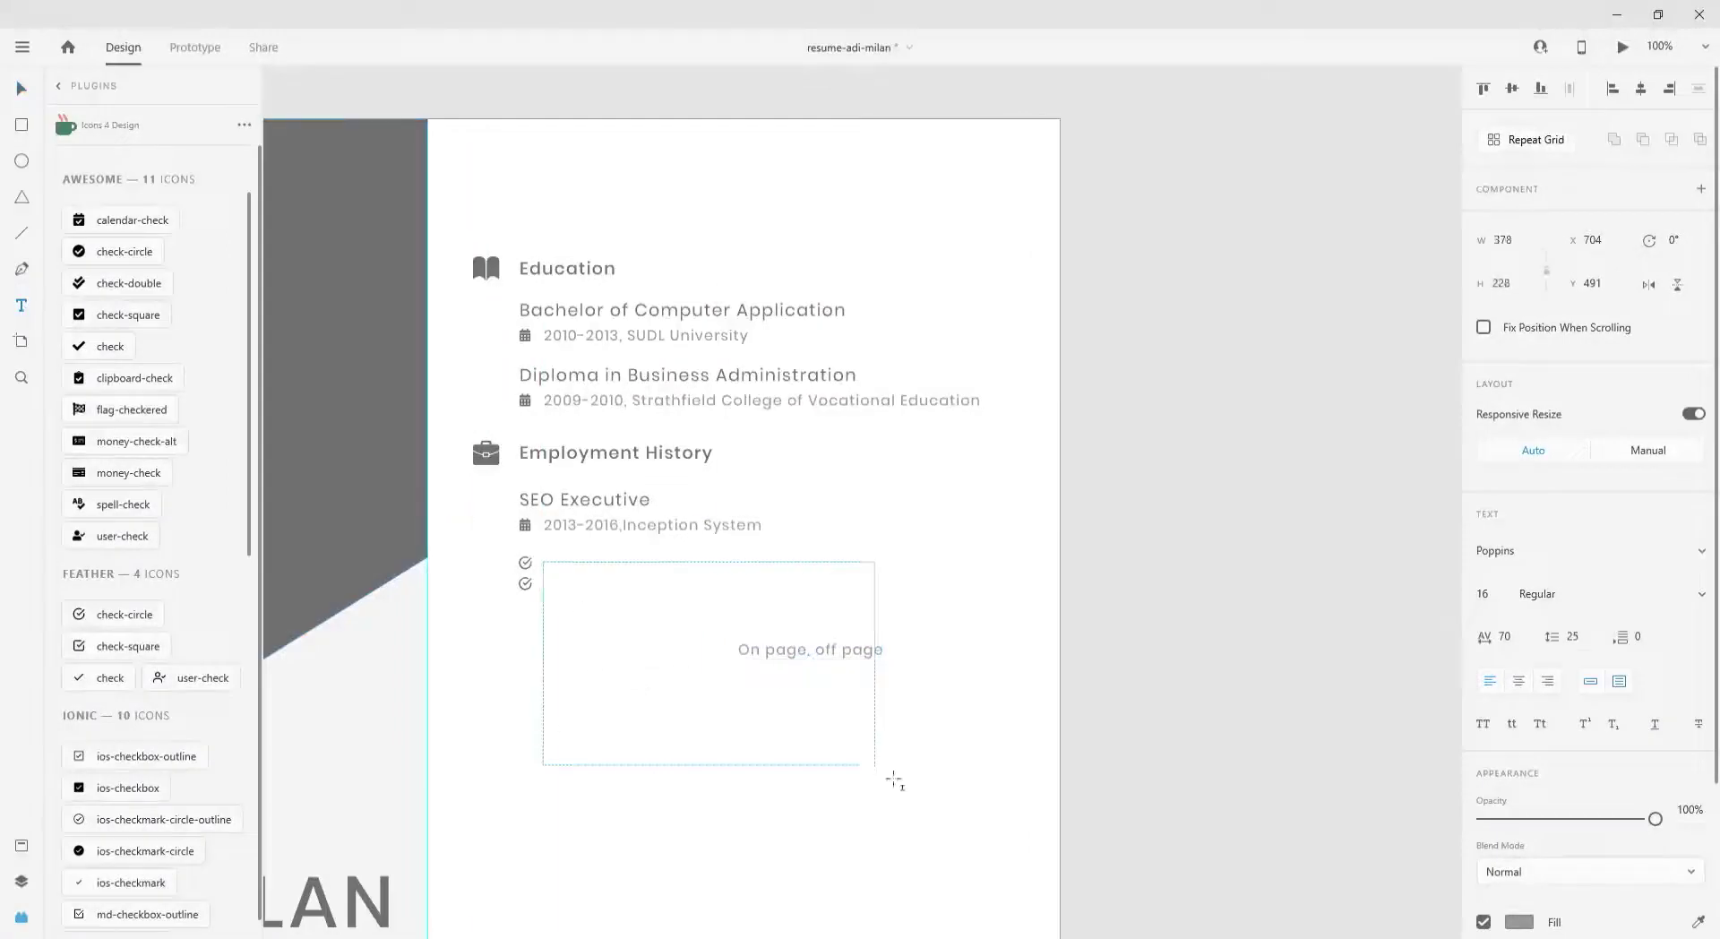
pyautogui.write('Execute tests, collect and analyze data and results, identify trends and insights in order to achieve maximum ROI in paid search campaigns Track, report, and analyze website analytics and PPC initiatives and campaigns Manage campaign expenses, staying on budget, estimating monthly costs and reconciling discrepancies. Optimize copy and landing pages for search engine marketing')
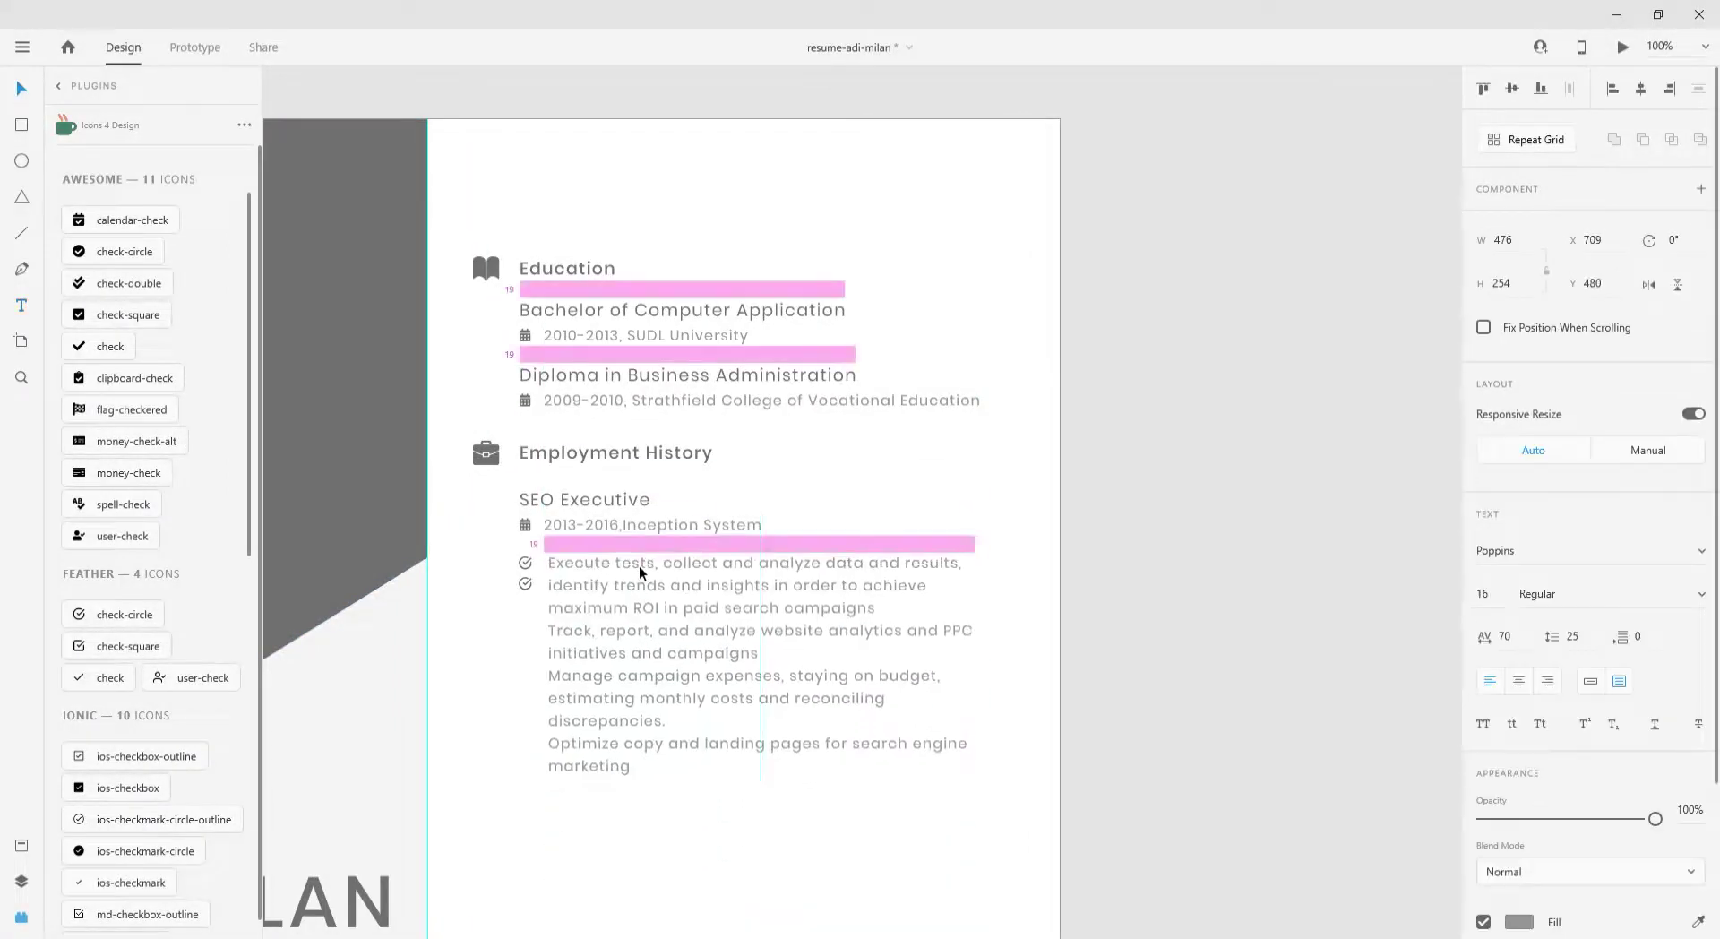
pyautogui.scroll(3, 587, 603)
pyautogui.click(582, 602)
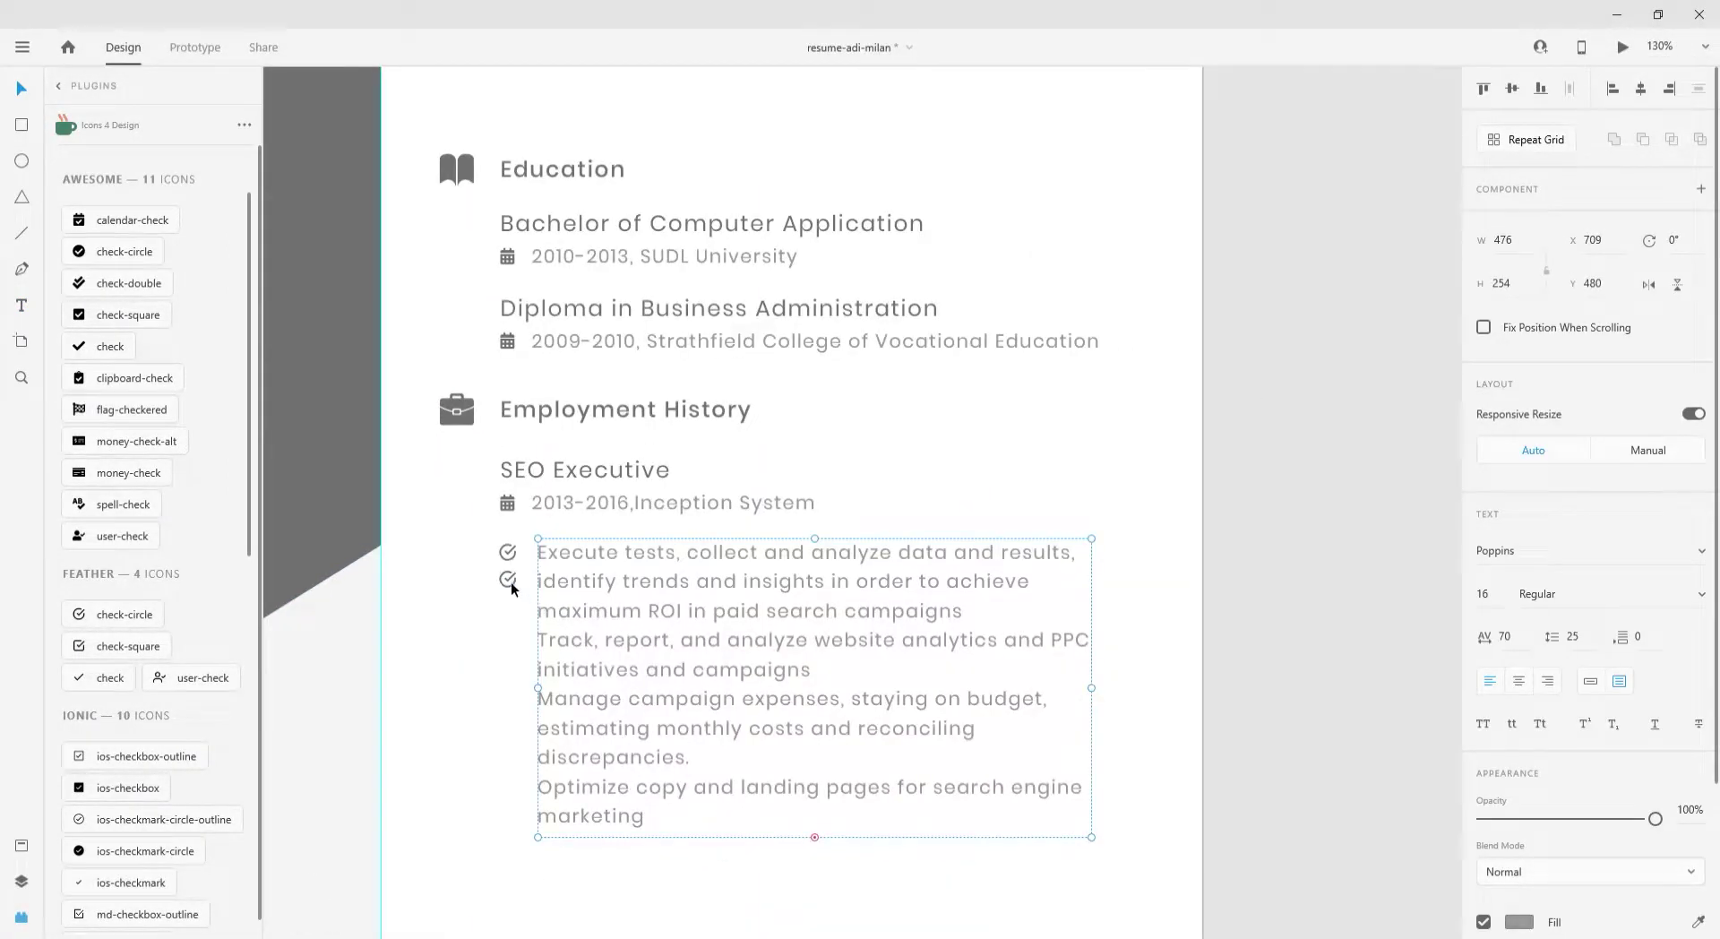
pyautogui.moveTo(511, 587); pyautogui.dragTo(512, 632)
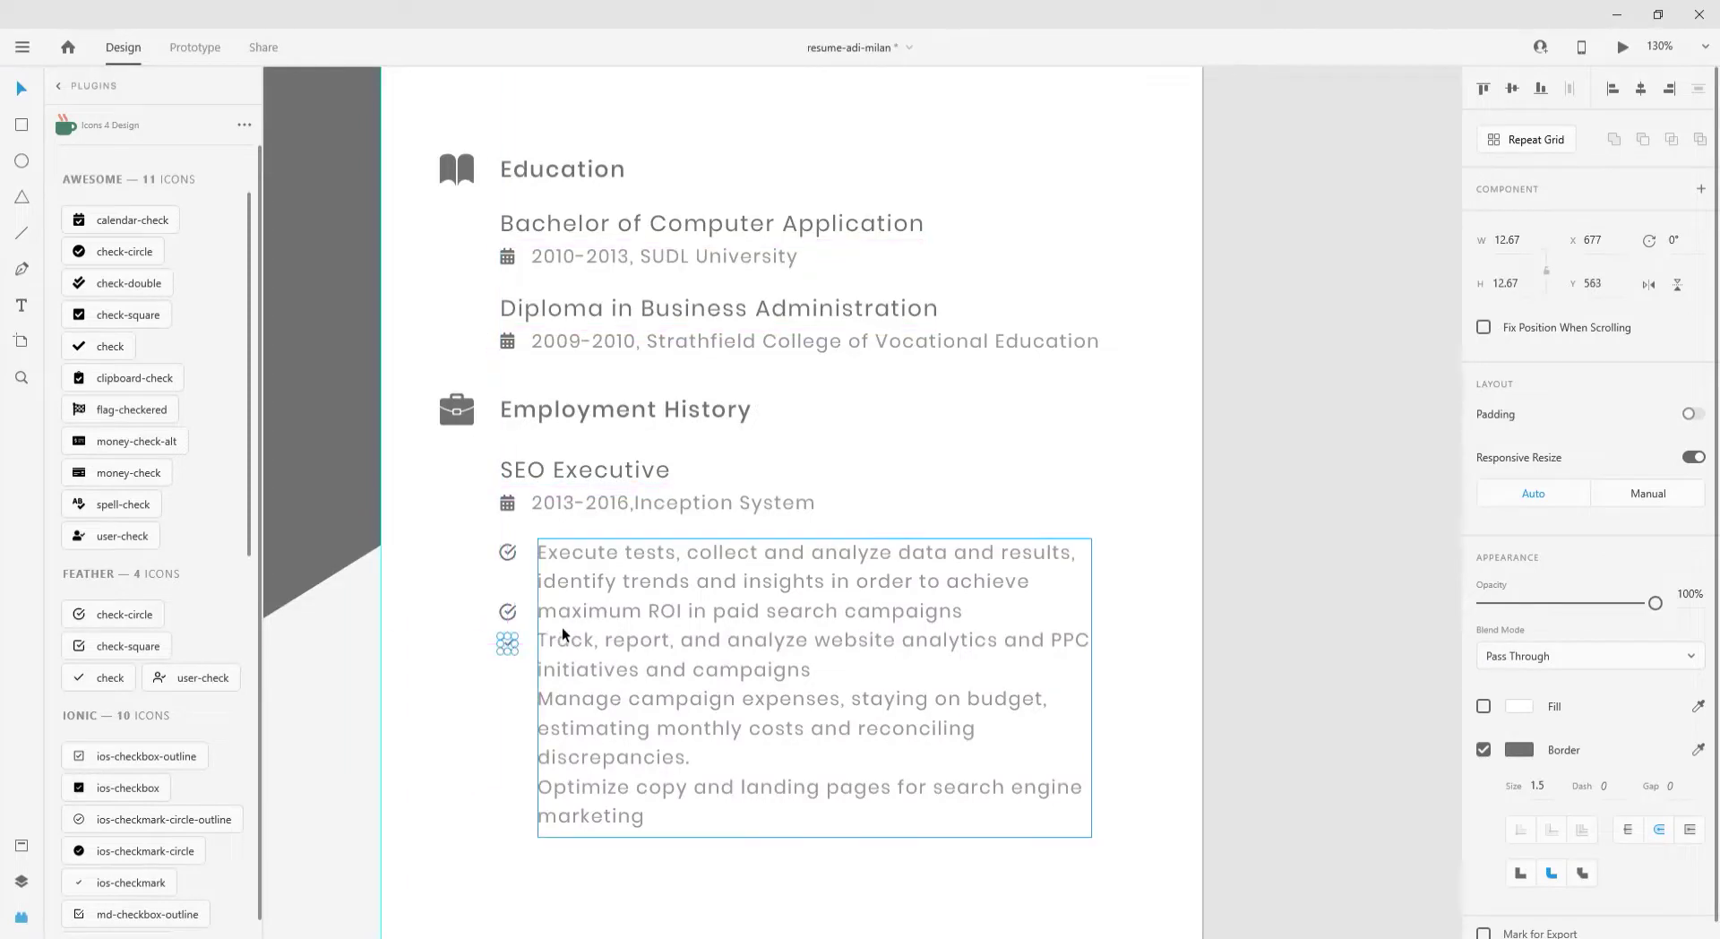
# - Cut the last four bullets and paste them over the whole list so only those remain
pyautogui.scroll(3, 507, 645)
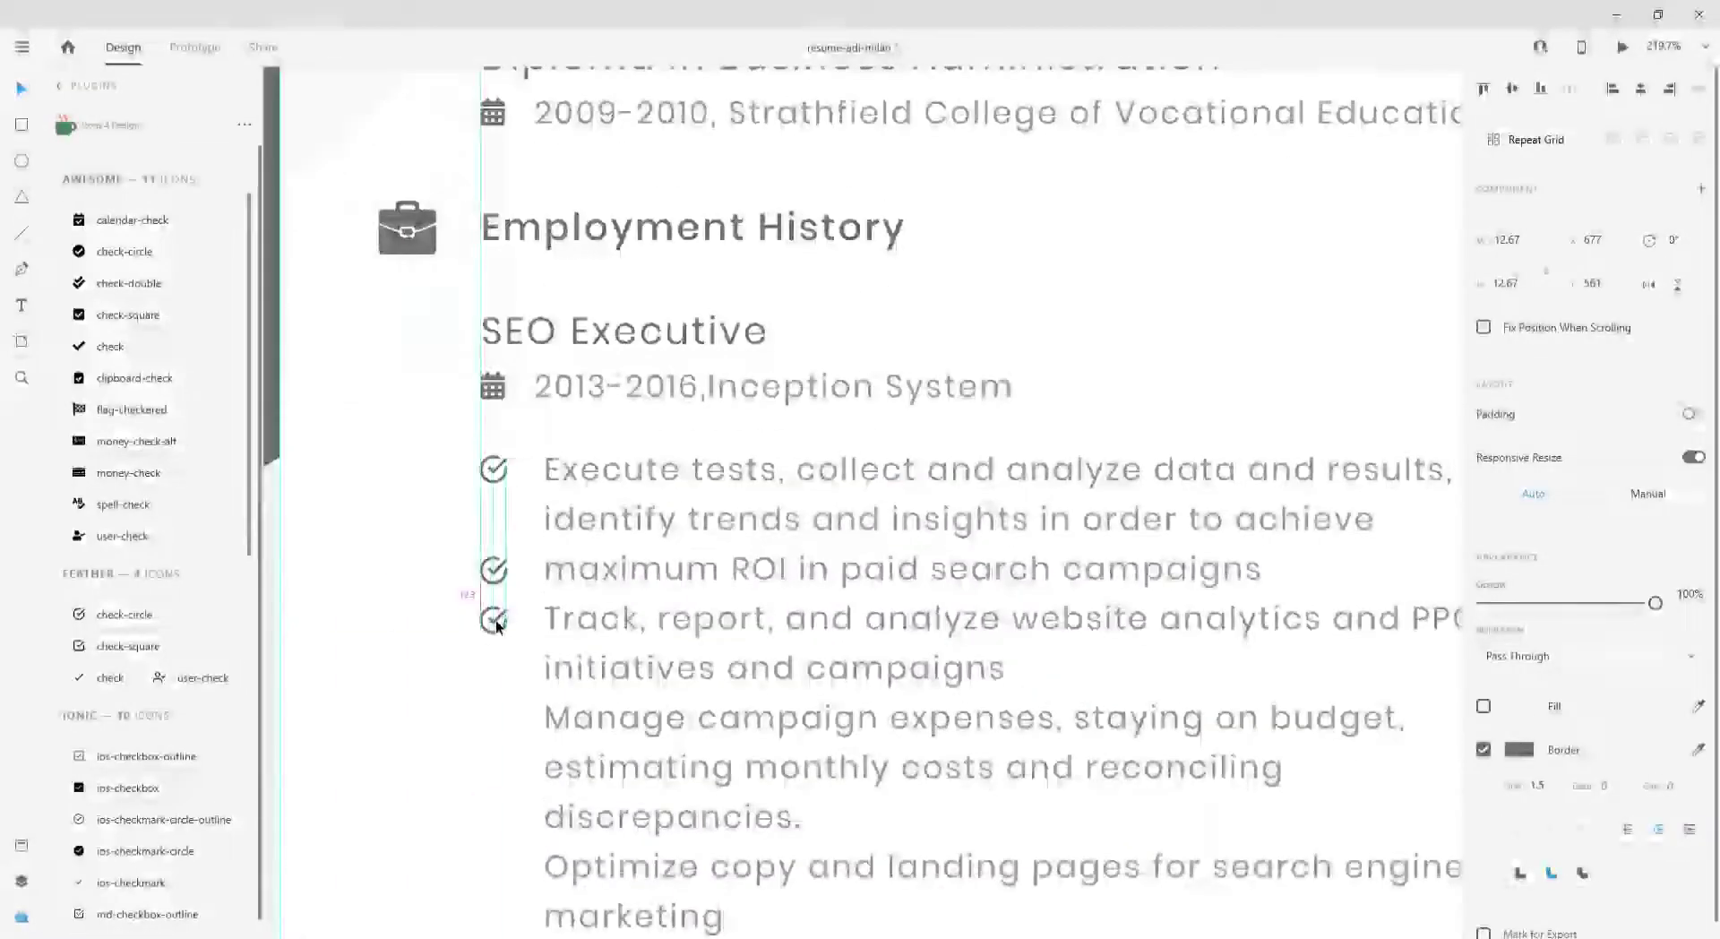
pyautogui.doubleClick(555, 596)
pyautogui.click(543, 582)
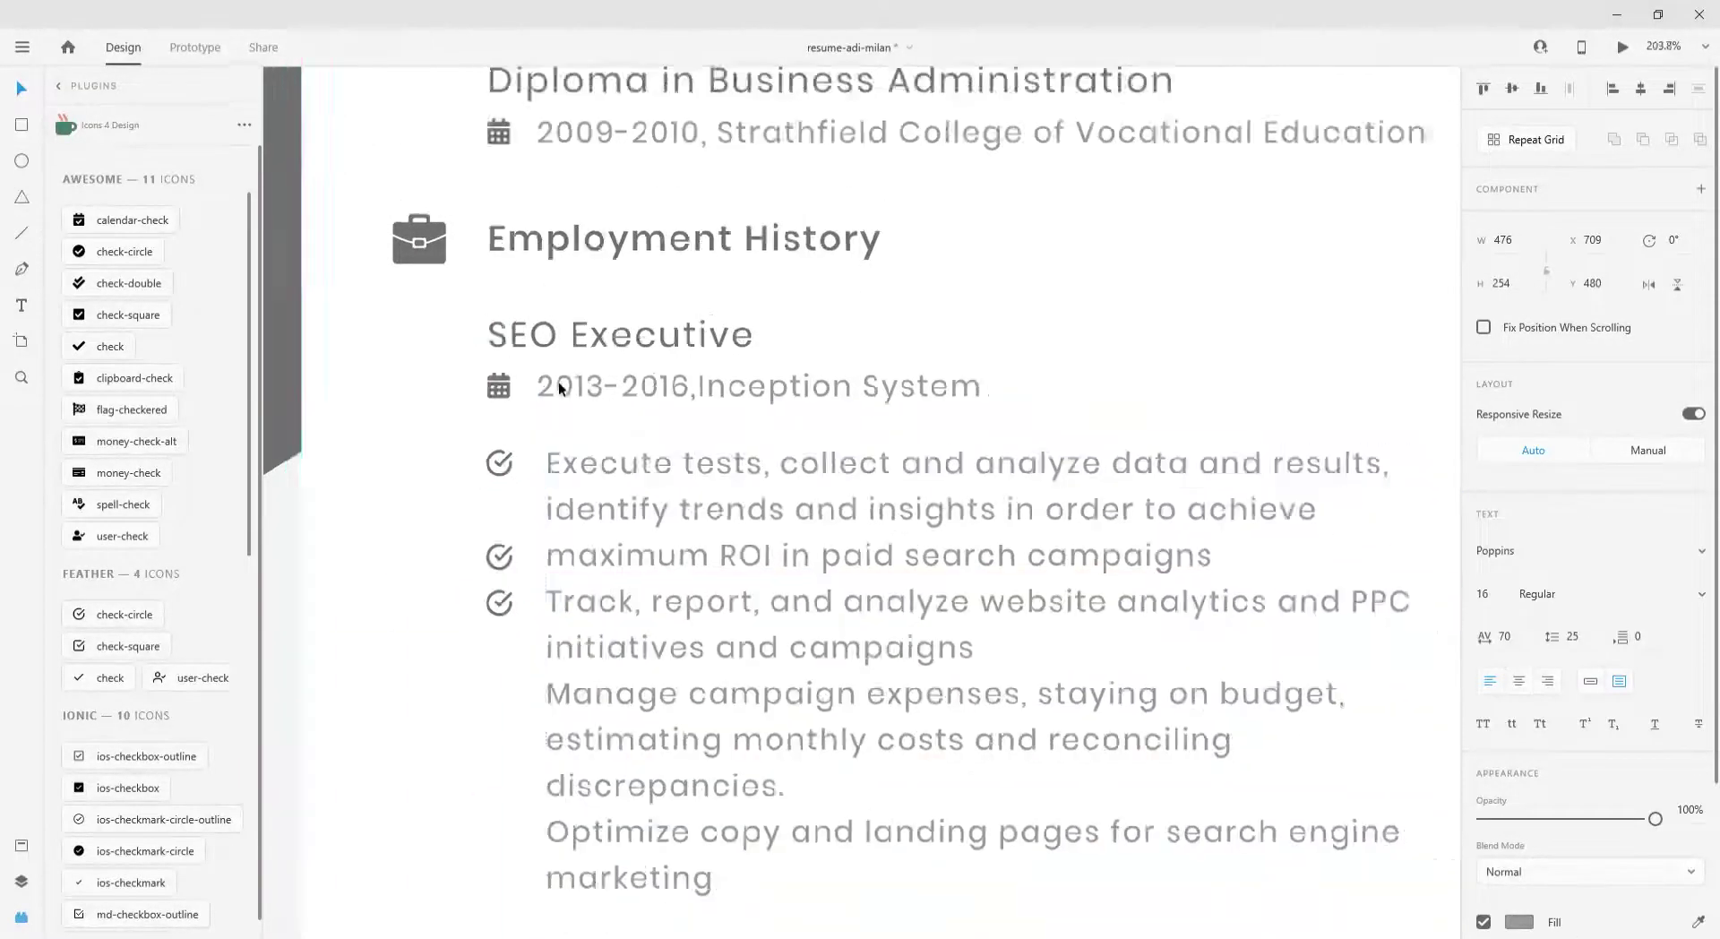
pyautogui.scroll(-5, 557, 381)
pyautogui.moveTo(750, 638); pyautogui.dragTo(561, 504)
pyautogui.hotkey('ctrl', 'x')
pyautogui.hotkey('ctrl', 'a')
pyautogui.hotkey('ctrl', 'v')
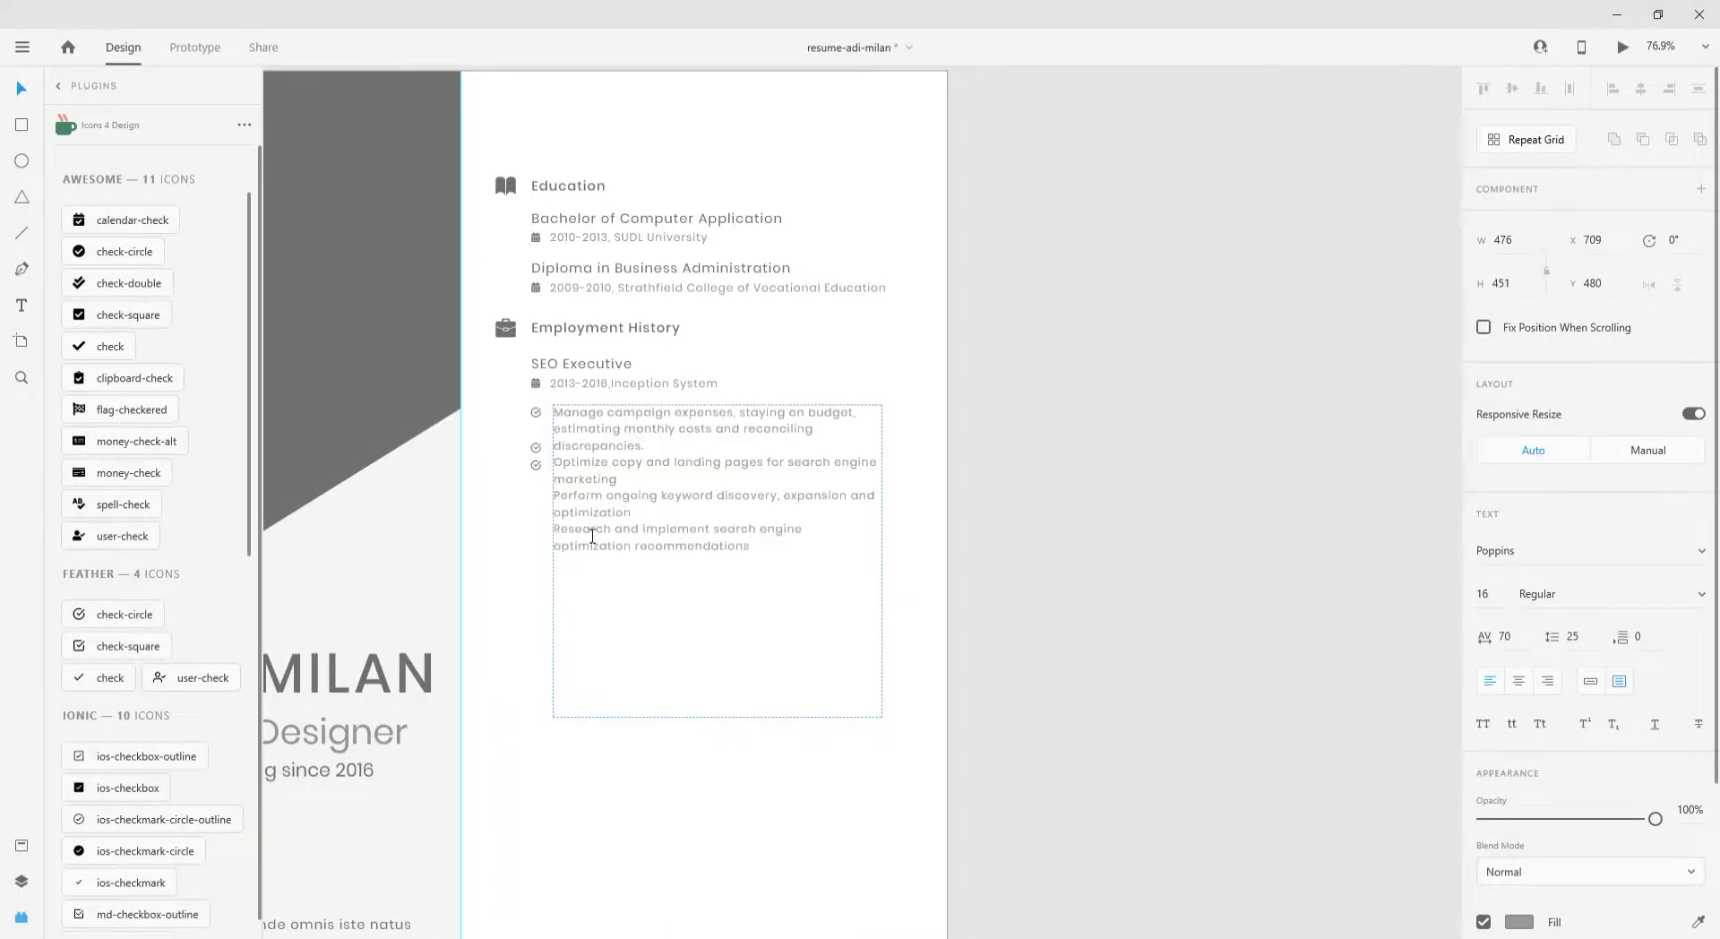
pyautogui.press('Escape')
# - Widen the bullet box, set line spacing to 32, and align a check icon beside the Perform bullet
pyautogui.moveTo(894, 565); pyautogui.dragTo(921, 567)
pyautogui.doubleClick(740, 728)
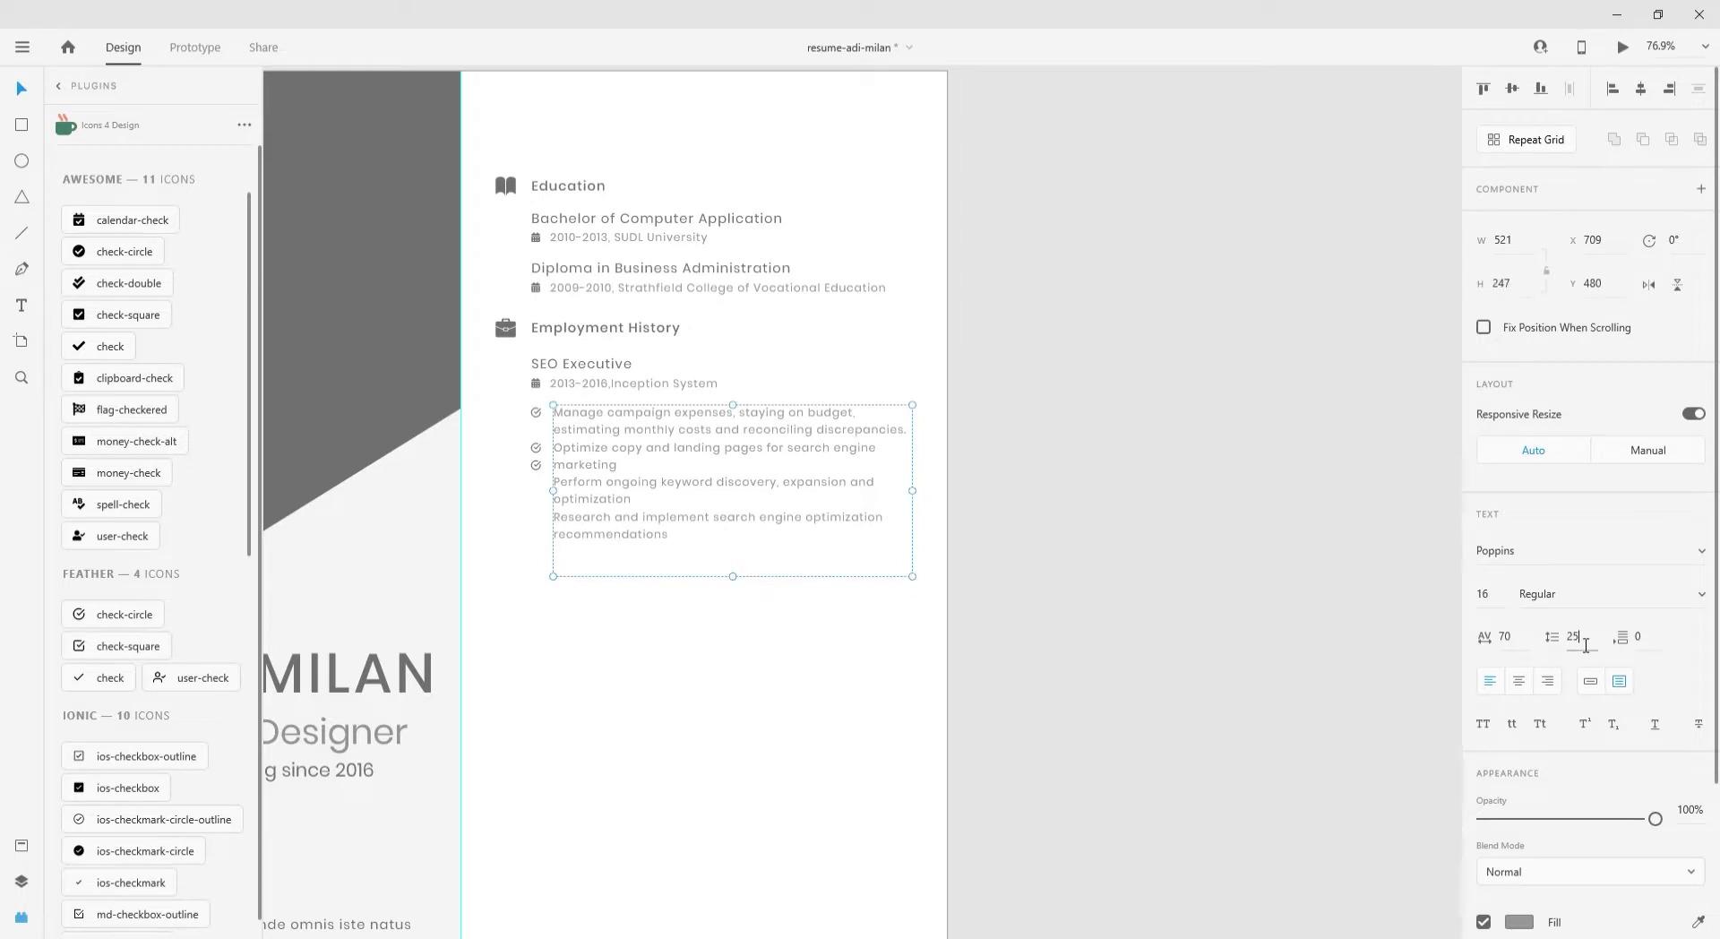
pyautogui.click(1582, 643)
pyautogui.write('32')
pyautogui.press('Return')
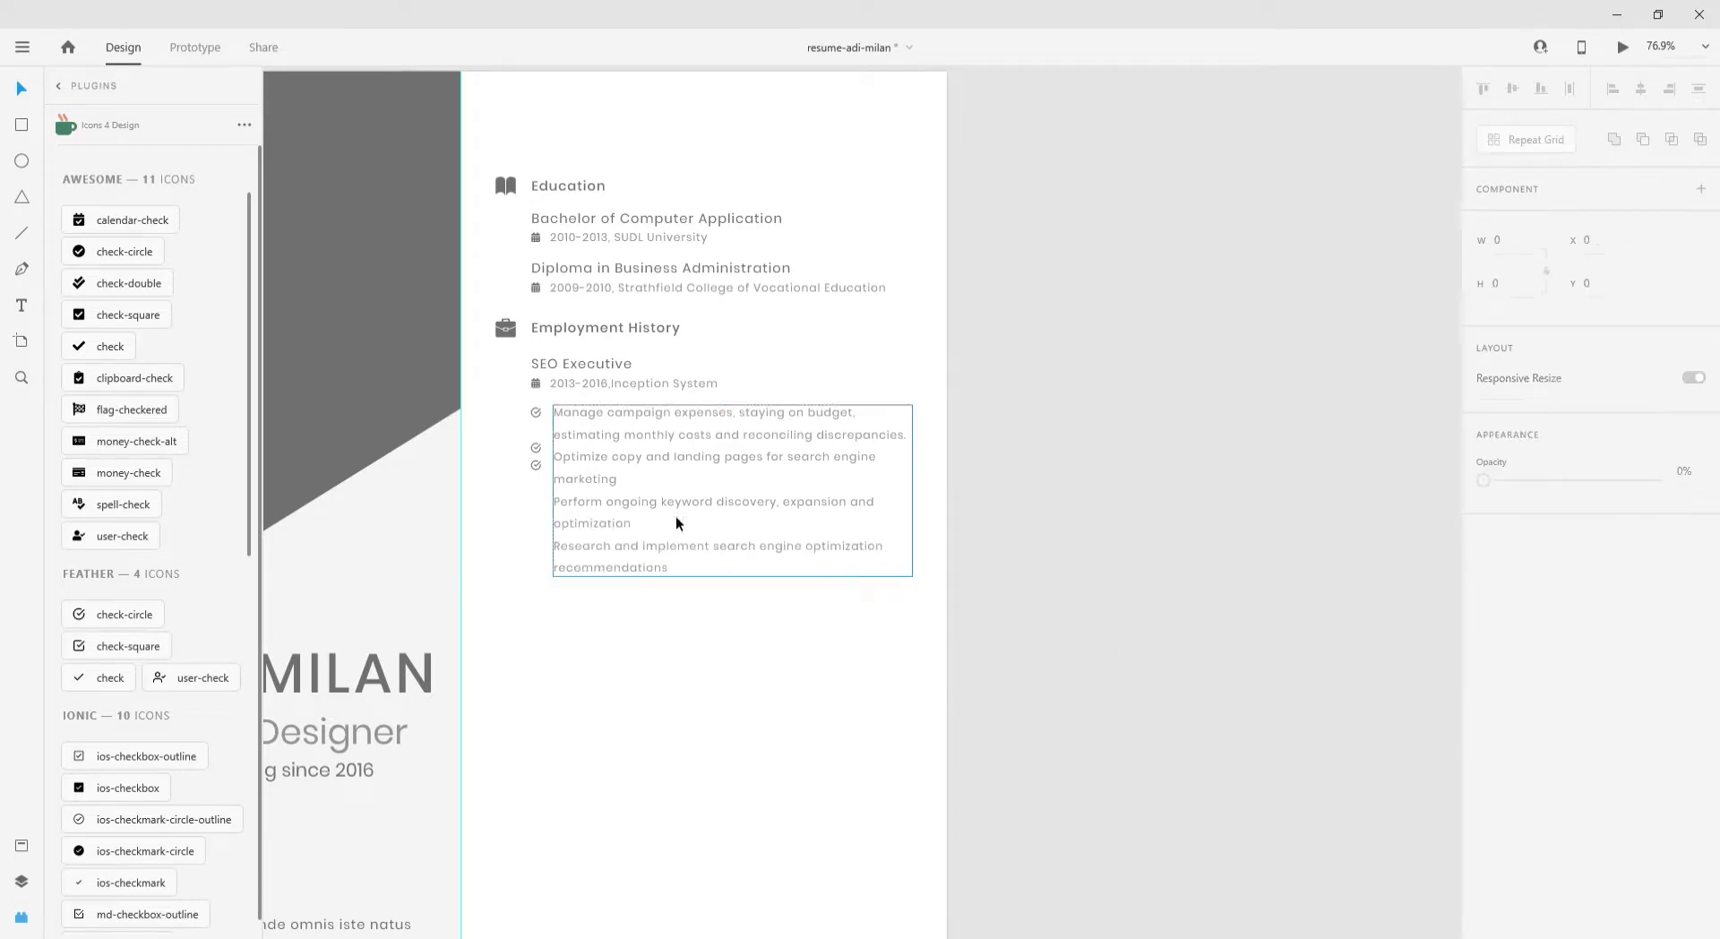
pyautogui.scroll(5, 570, 486)
pyautogui.click(495, 460)
pyautogui.moveTo(496, 460); pyautogui.dragTo(495, 623)
# - Copy the briefcase icon, then delete the stray copy and clear the date-line selection
pyautogui.scroll(-3, 383, 459)
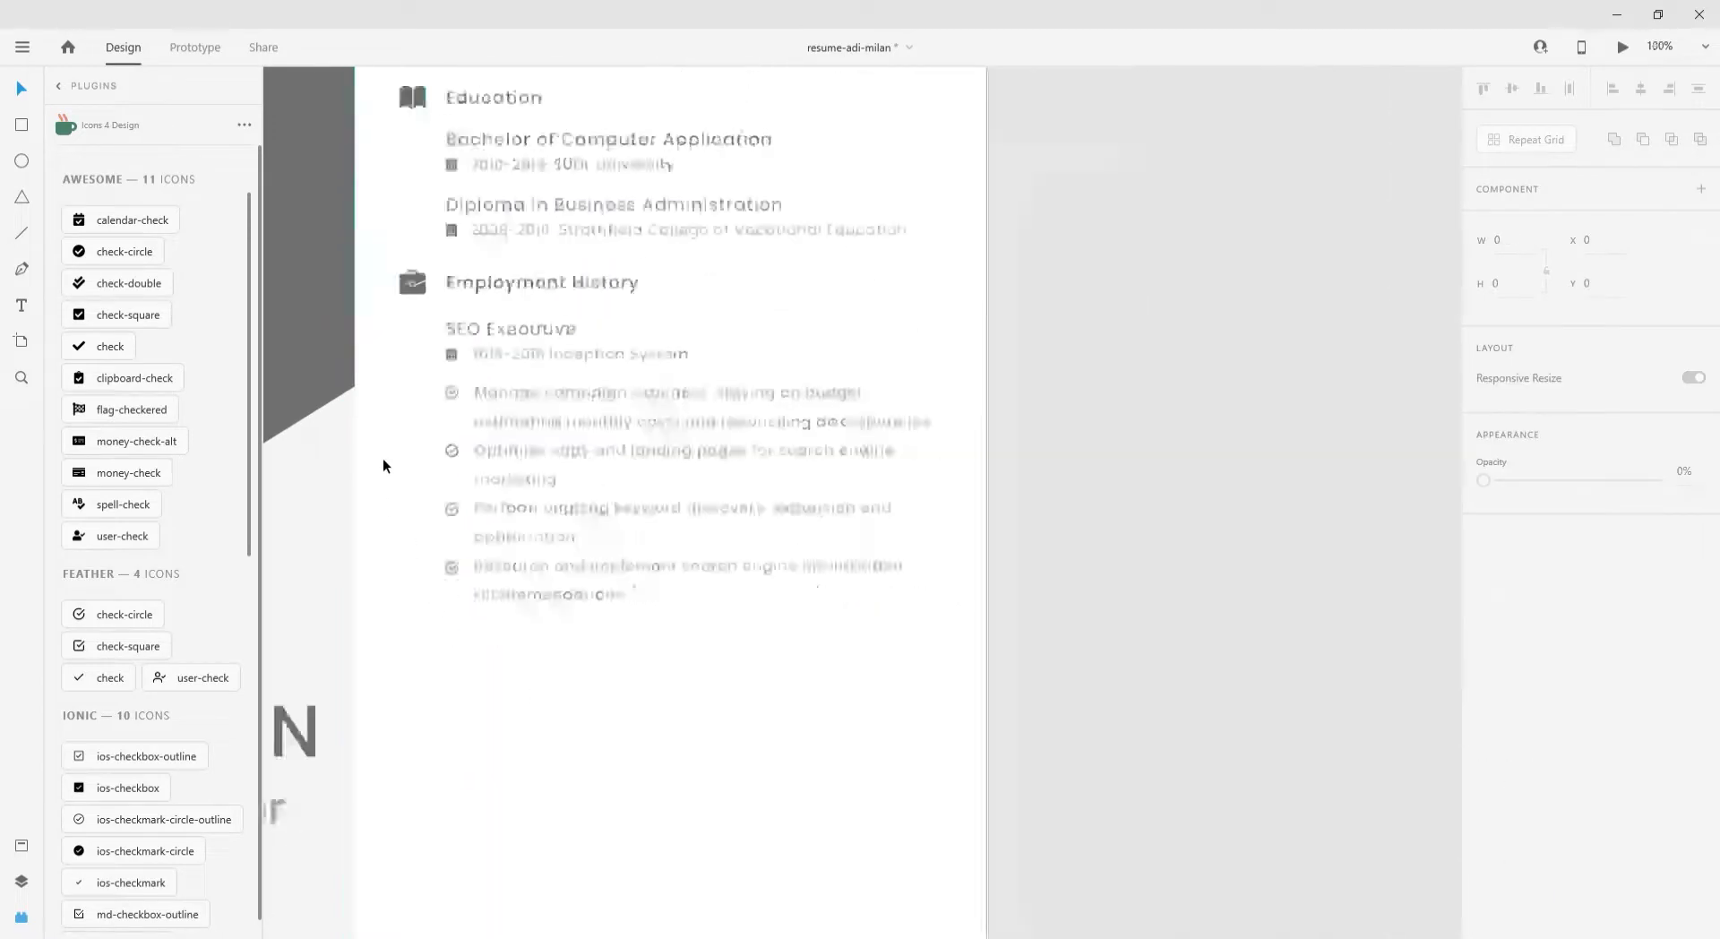
pyautogui.scroll(2, 458, 283)
pyautogui.click(426, 231)
pyautogui.moveTo(439, 241); pyautogui.dragTo(439, 300)
pyautogui.scroll(-2, 439, 301)
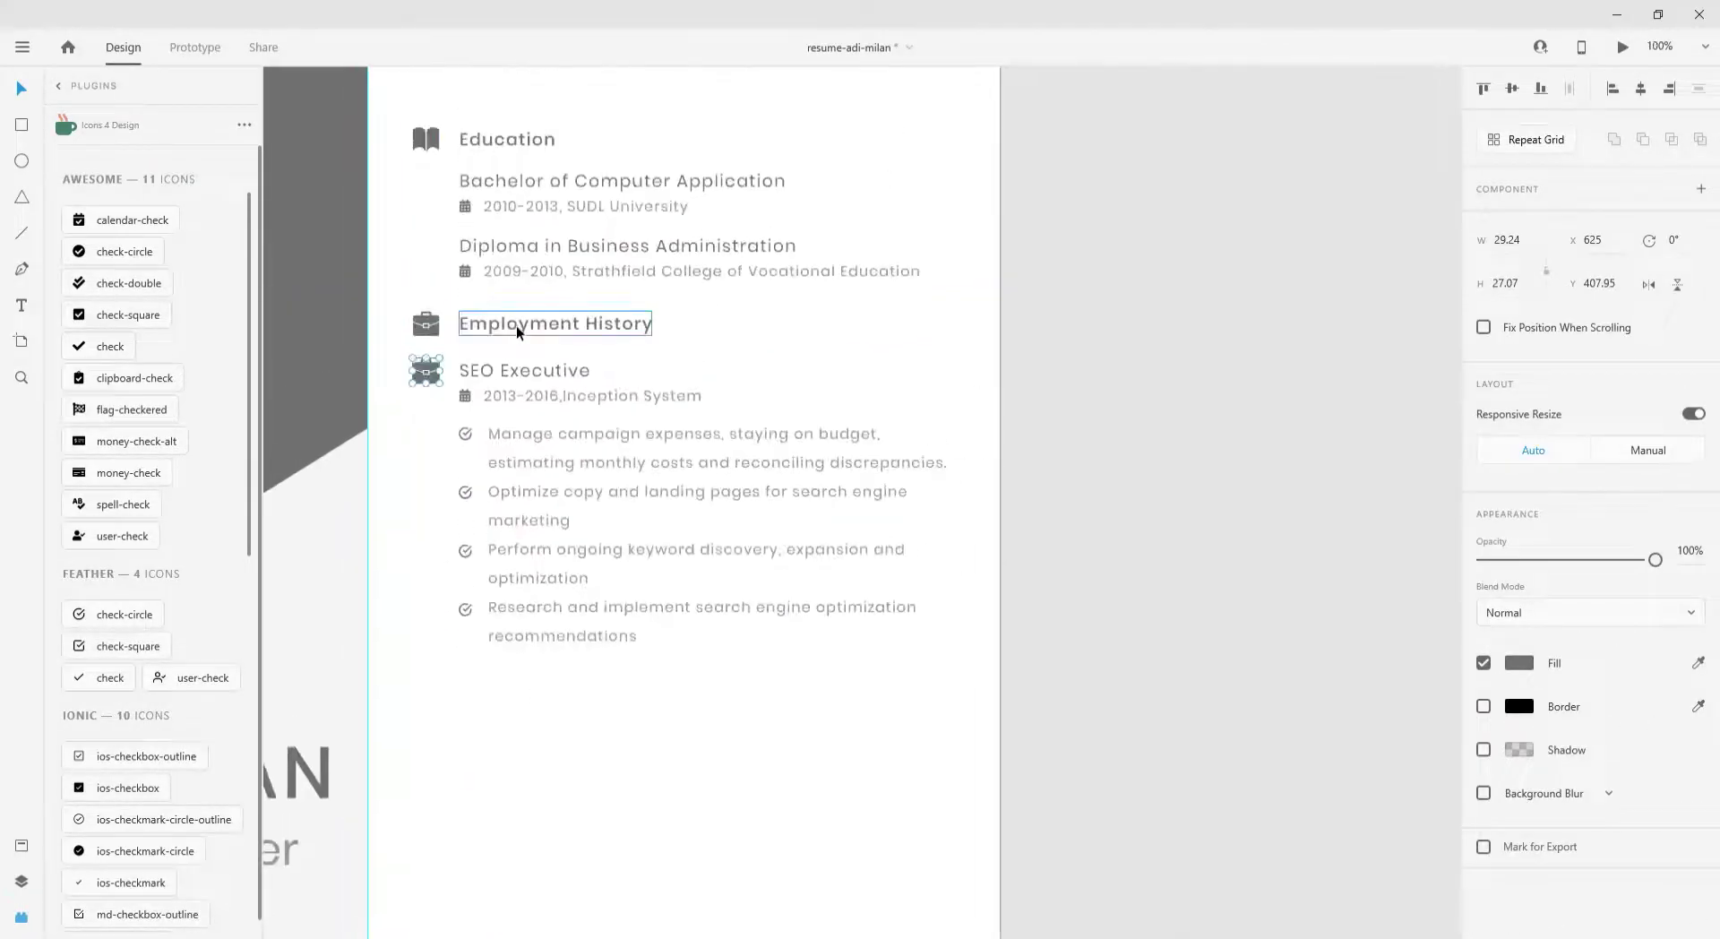
pyautogui.press('Delete')
pyautogui.click(492, 398)
pyautogui.keyDown('shift'); pyautogui.click(537, 270); pyautogui.keyUp('shift')
pyautogui.keyDown('shift'); pyautogui.click(493, 208); pyautogui.keyUp('shift')
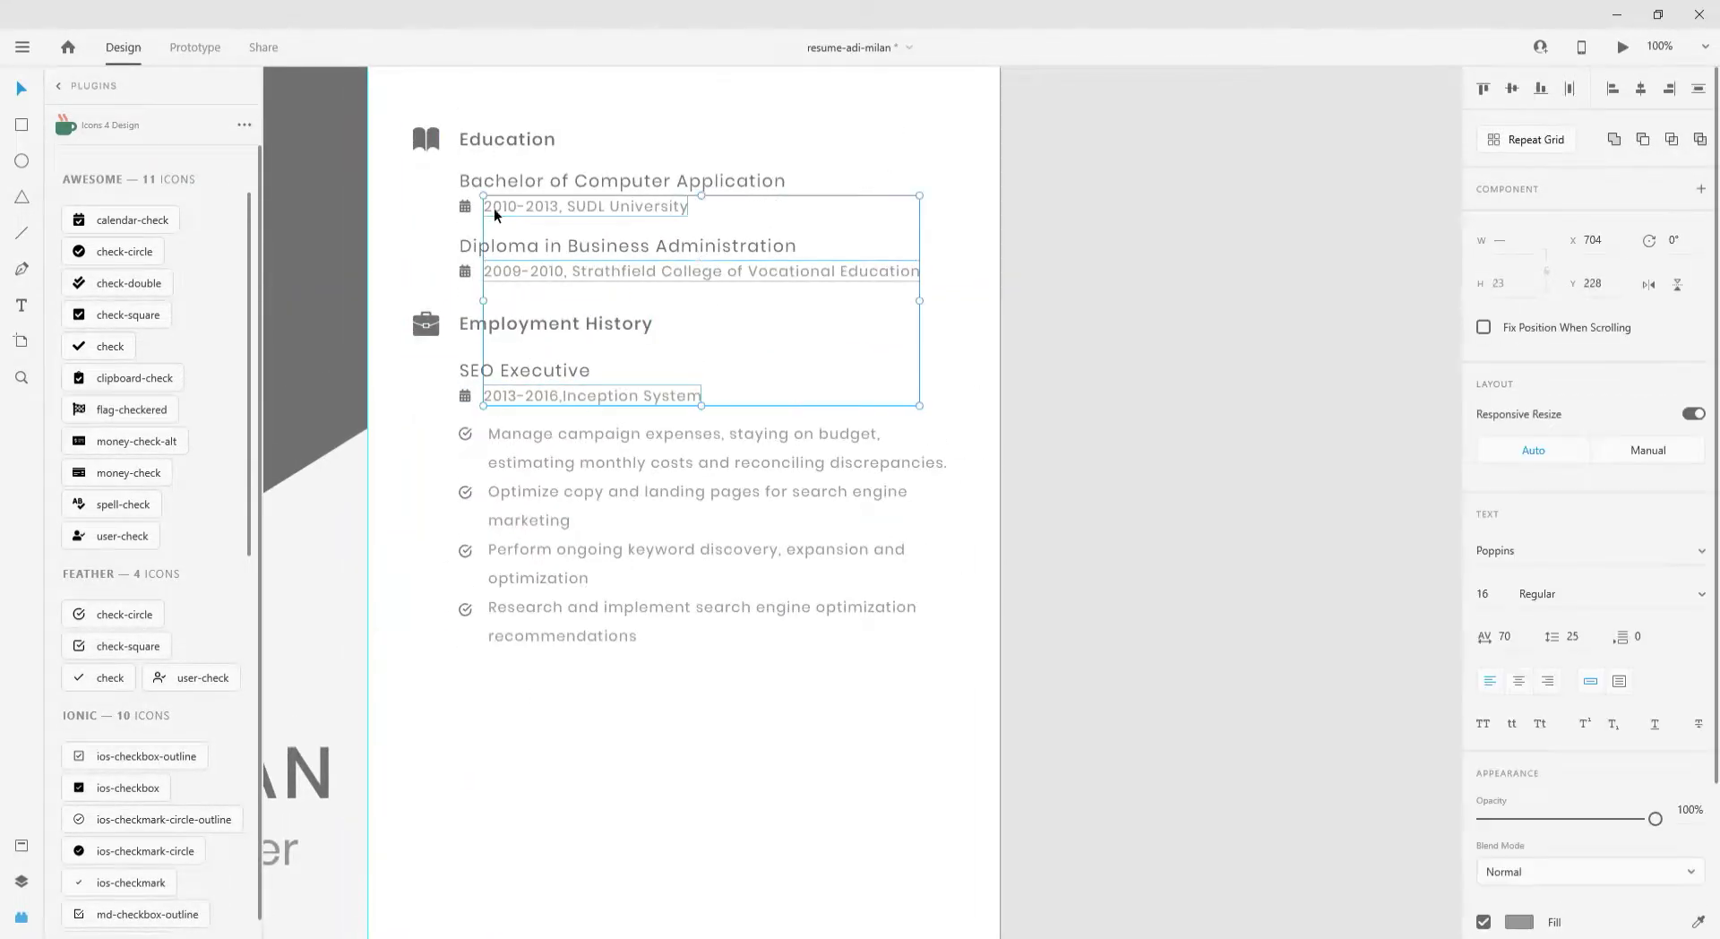
pyautogui.press('Escape')
# - Duplicate the SEO Executive entry further down and retitle the copy 'UI Designer'
pyautogui.moveTo(430, 352); pyautogui.dragTo(1018, 690)
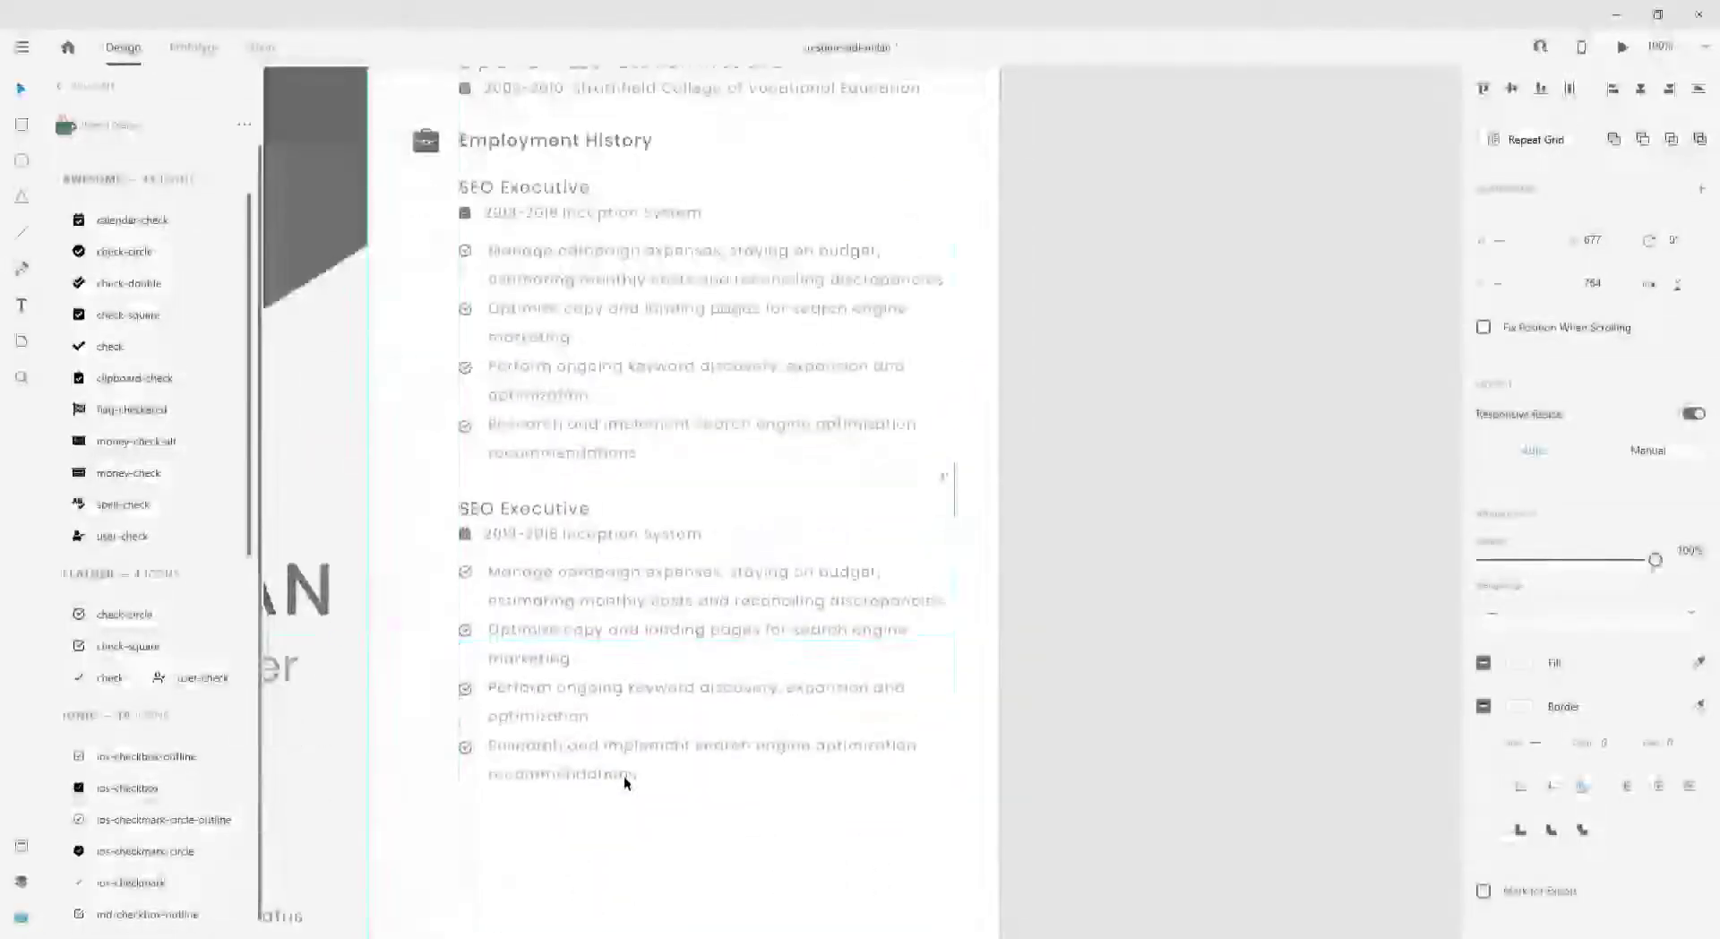
pyautogui.doubleClick(524, 505)
pyautogui.hotkey('ctrl', 'a')
pyautogui.write('UI Desi')
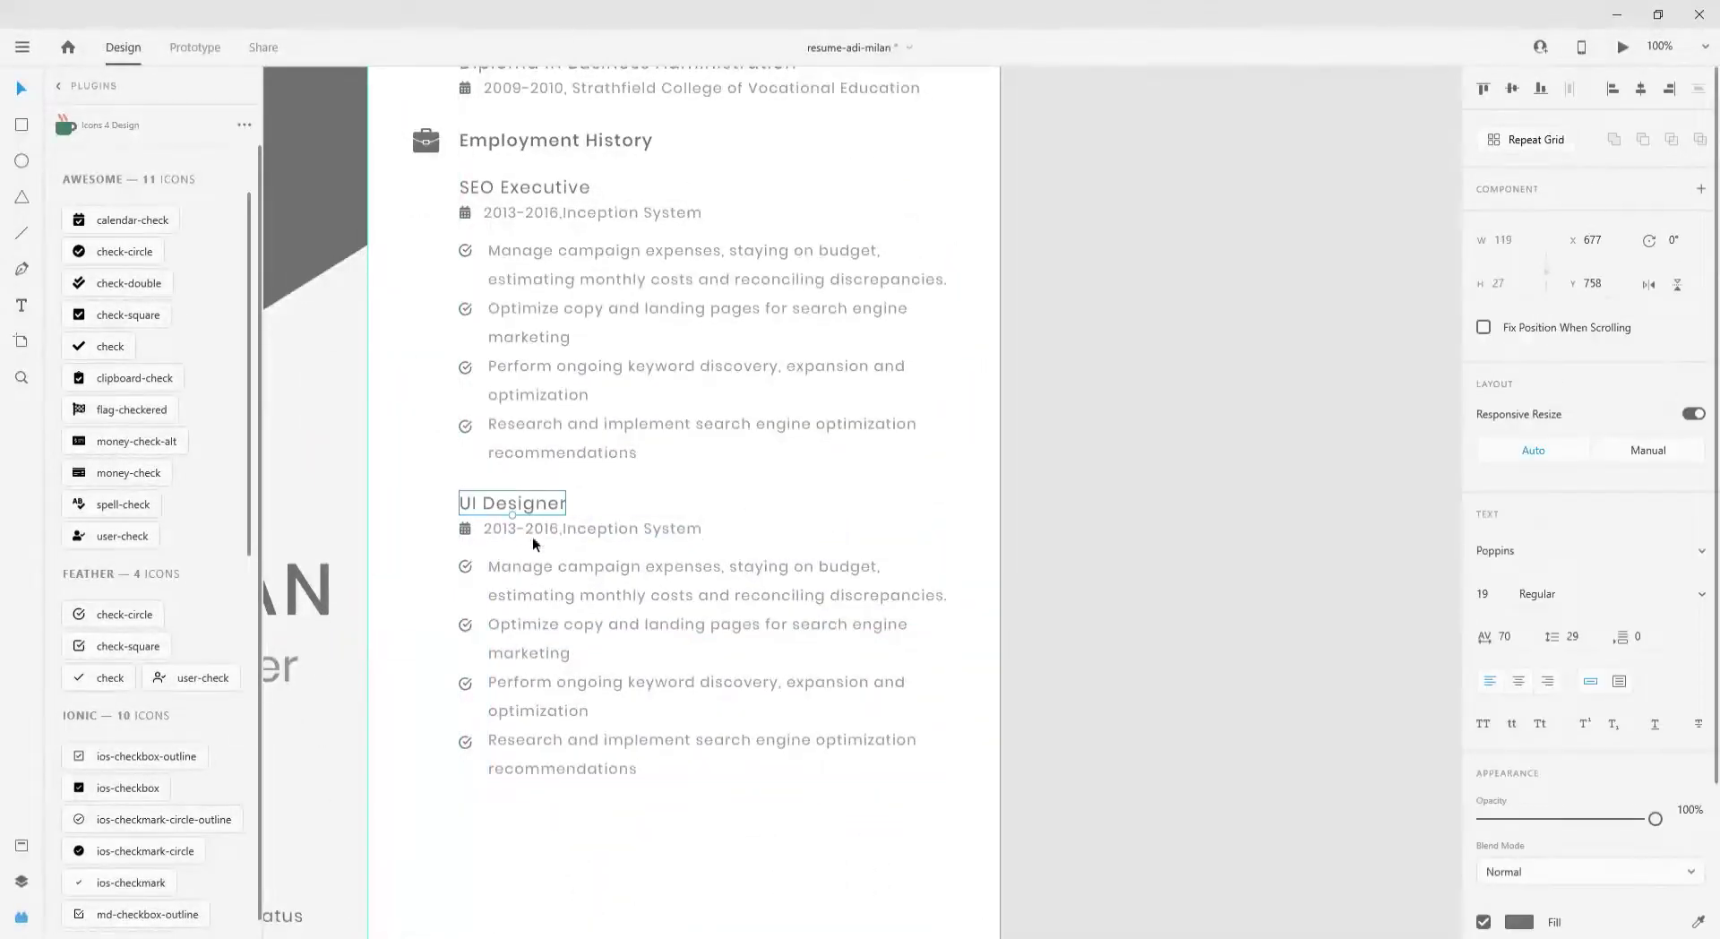
pyautogui.doubleClick(522, 534)
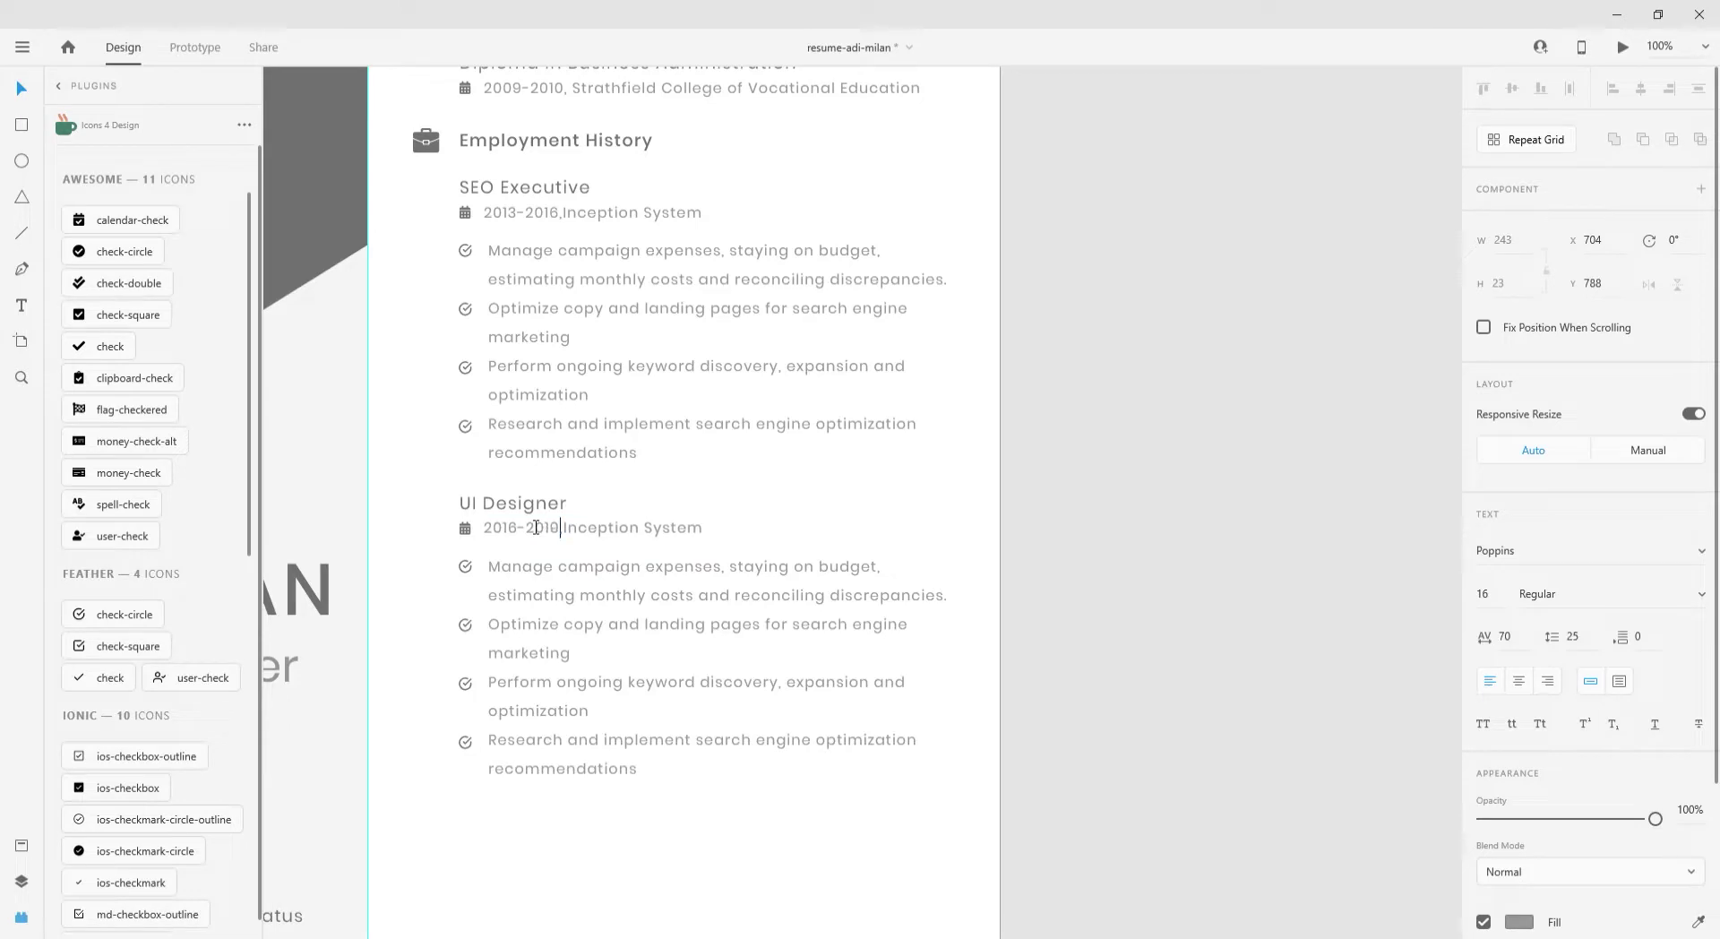
pyautogui.press('Escape')
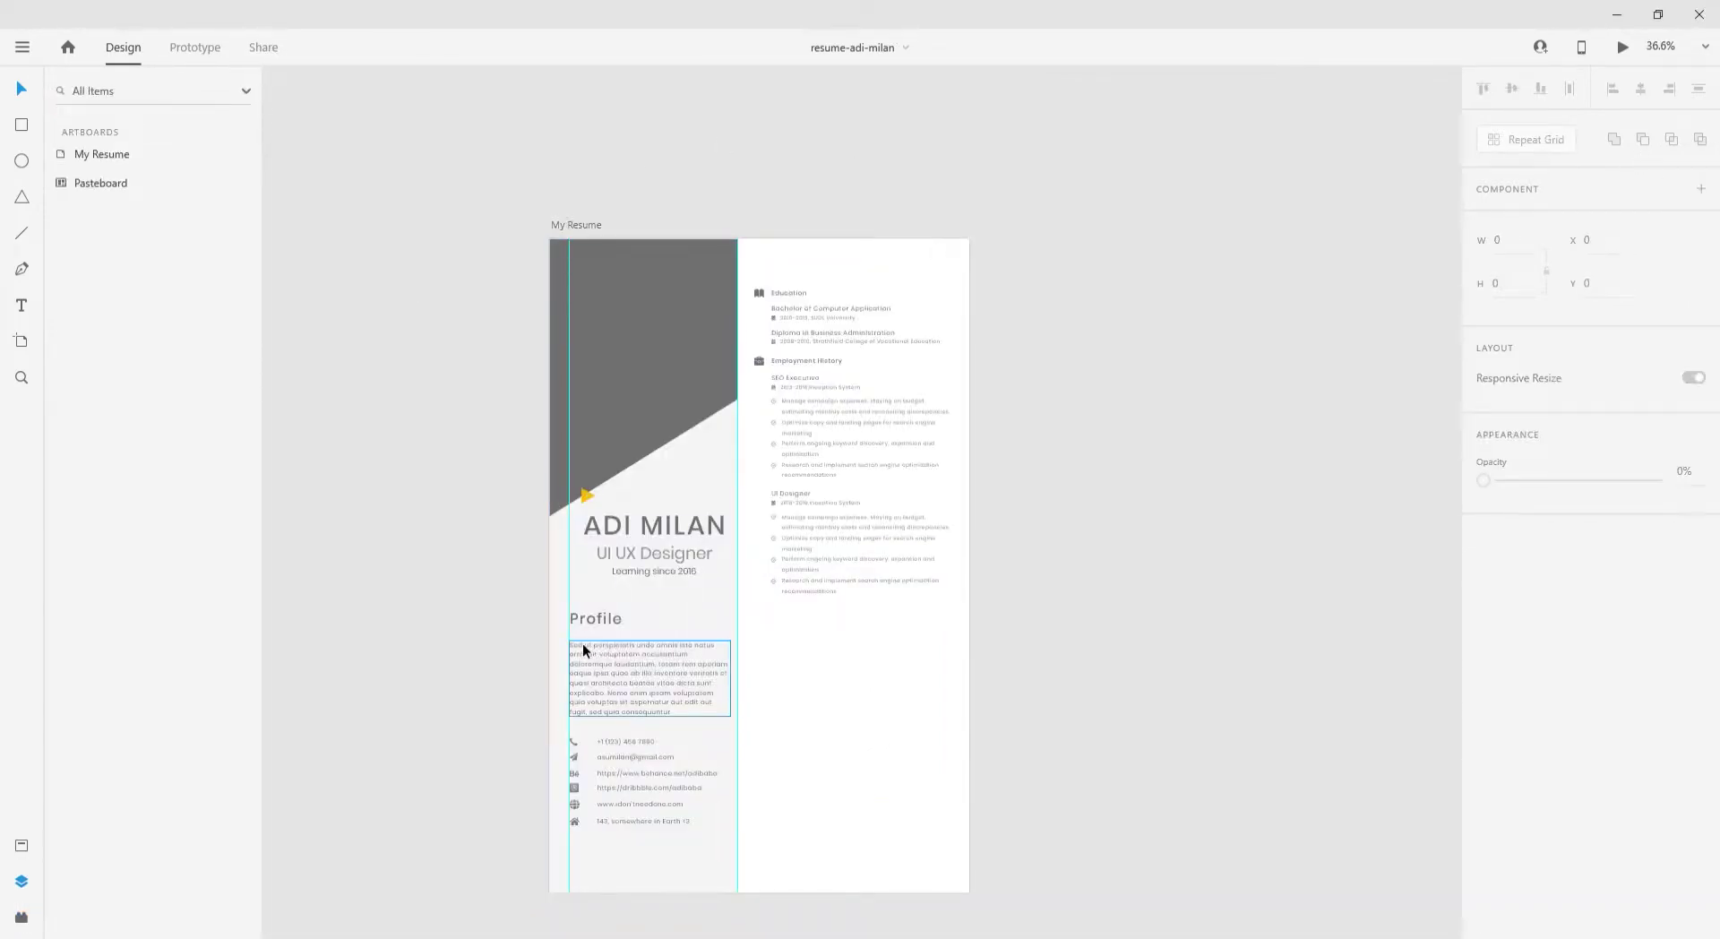
# - Paste the new UI Designer duties over the old bullet text
pyautogui.scroll(5, 584, 751)
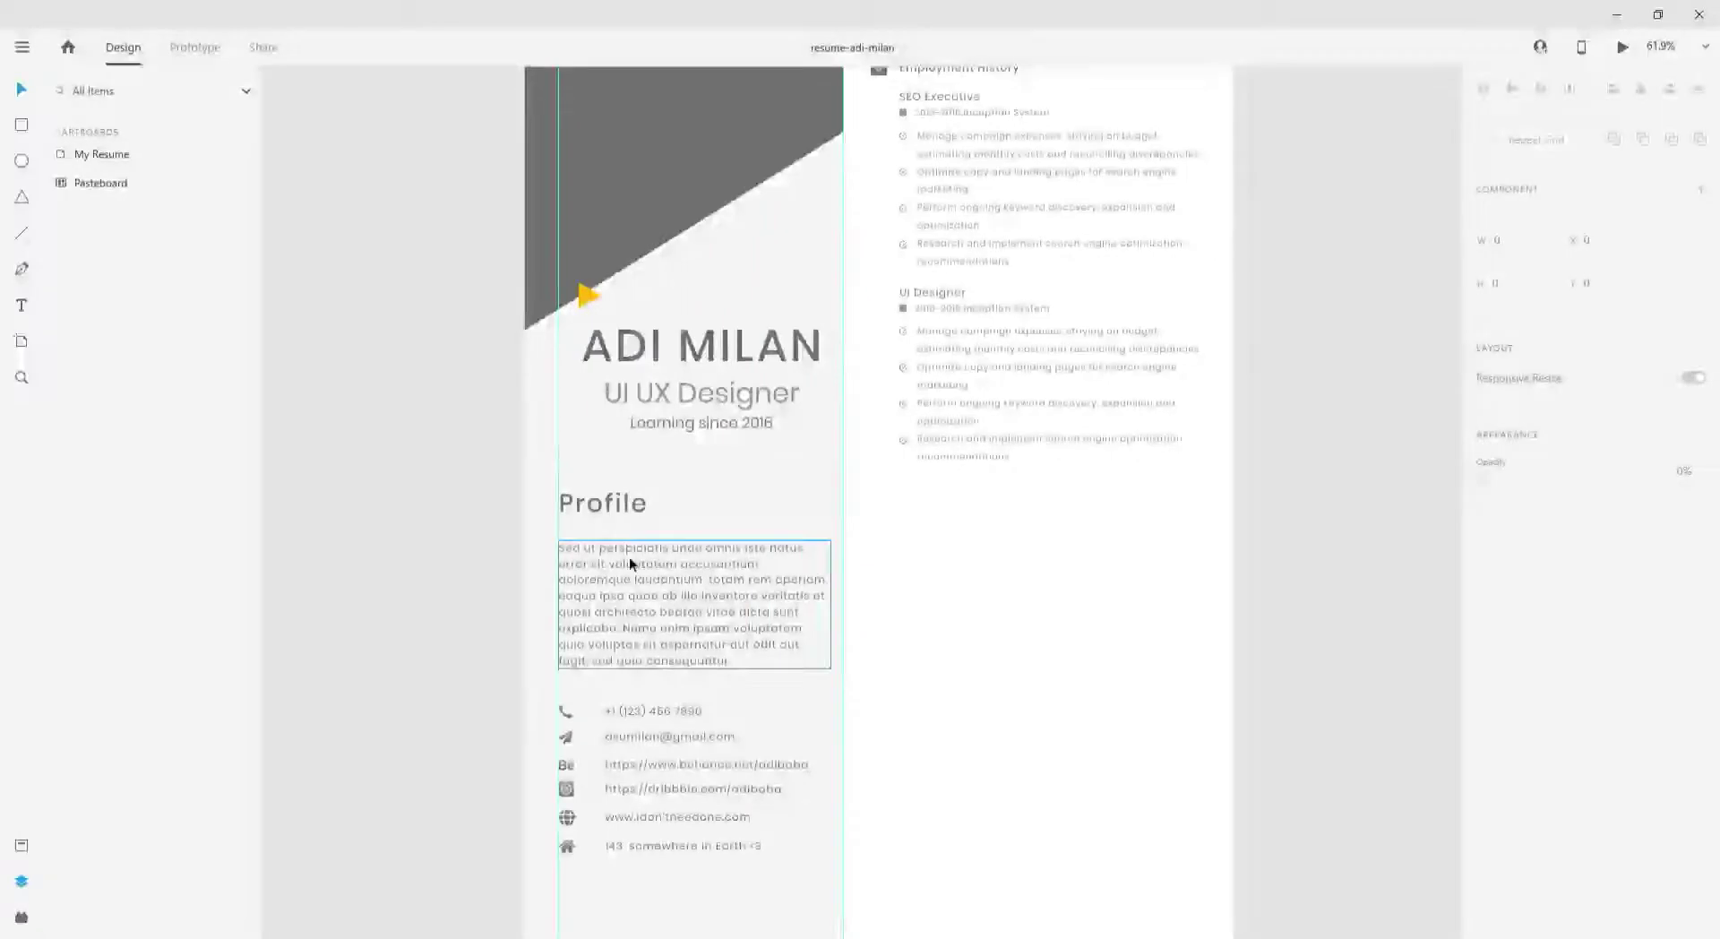
pyautogui.hscroll(5, 1007, 491)
pyautogui.scroll(1, 895, 495)
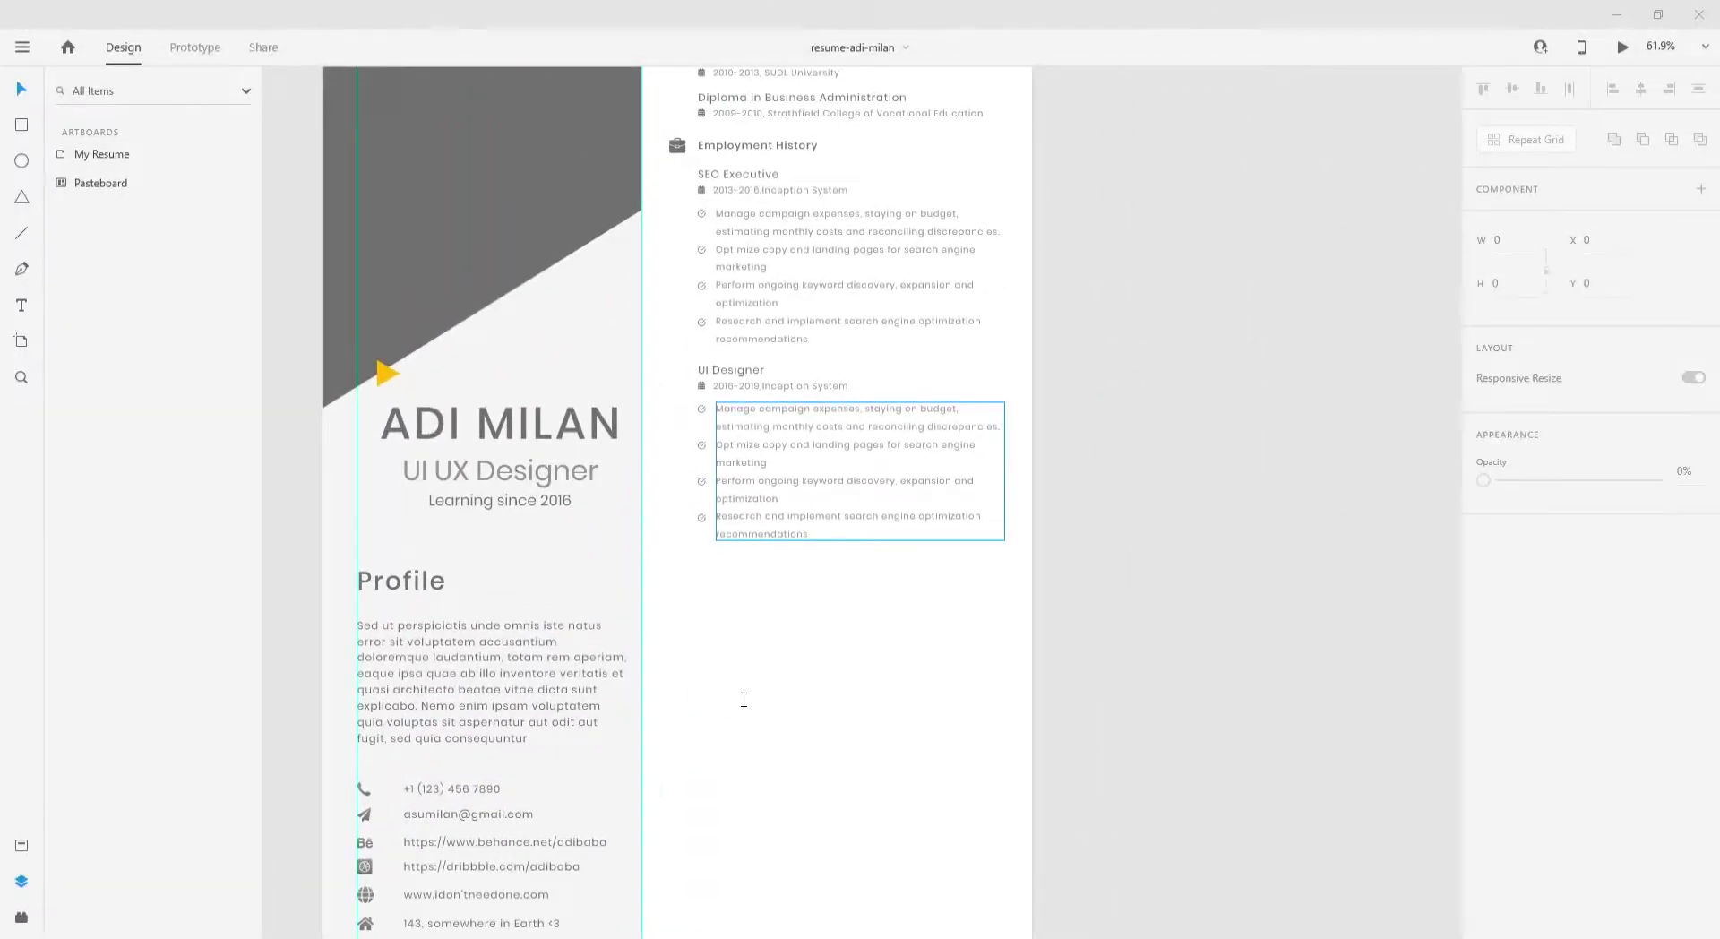
pyautogui.scroll(2, 811, 369)
pyautogui.click(812, 438)
pyautogui.doubleClick(812, 438)
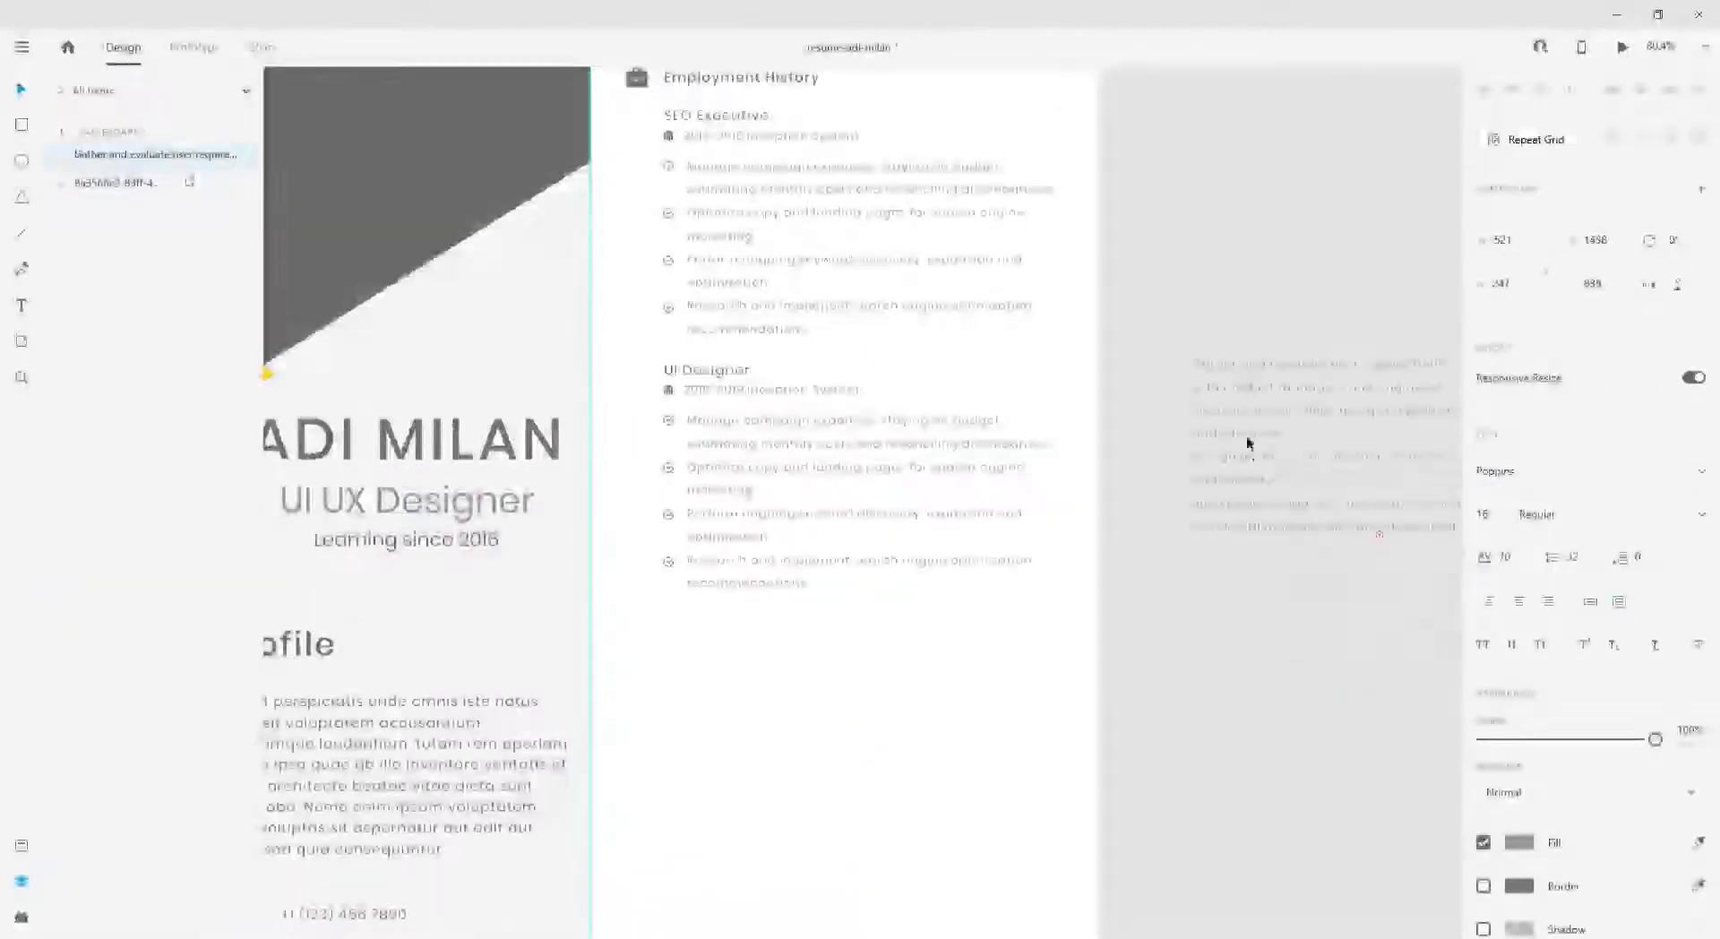
pyautogui.hotkey('ctrl', 'v')
# - Enlarge the text box to fit six bullets and add aligned check icons for the extra lines
pyautogui.scroll(2, 902, 660)
pyautogui.moveTo(899, 627); pyautogui.dragTo(898, 667)
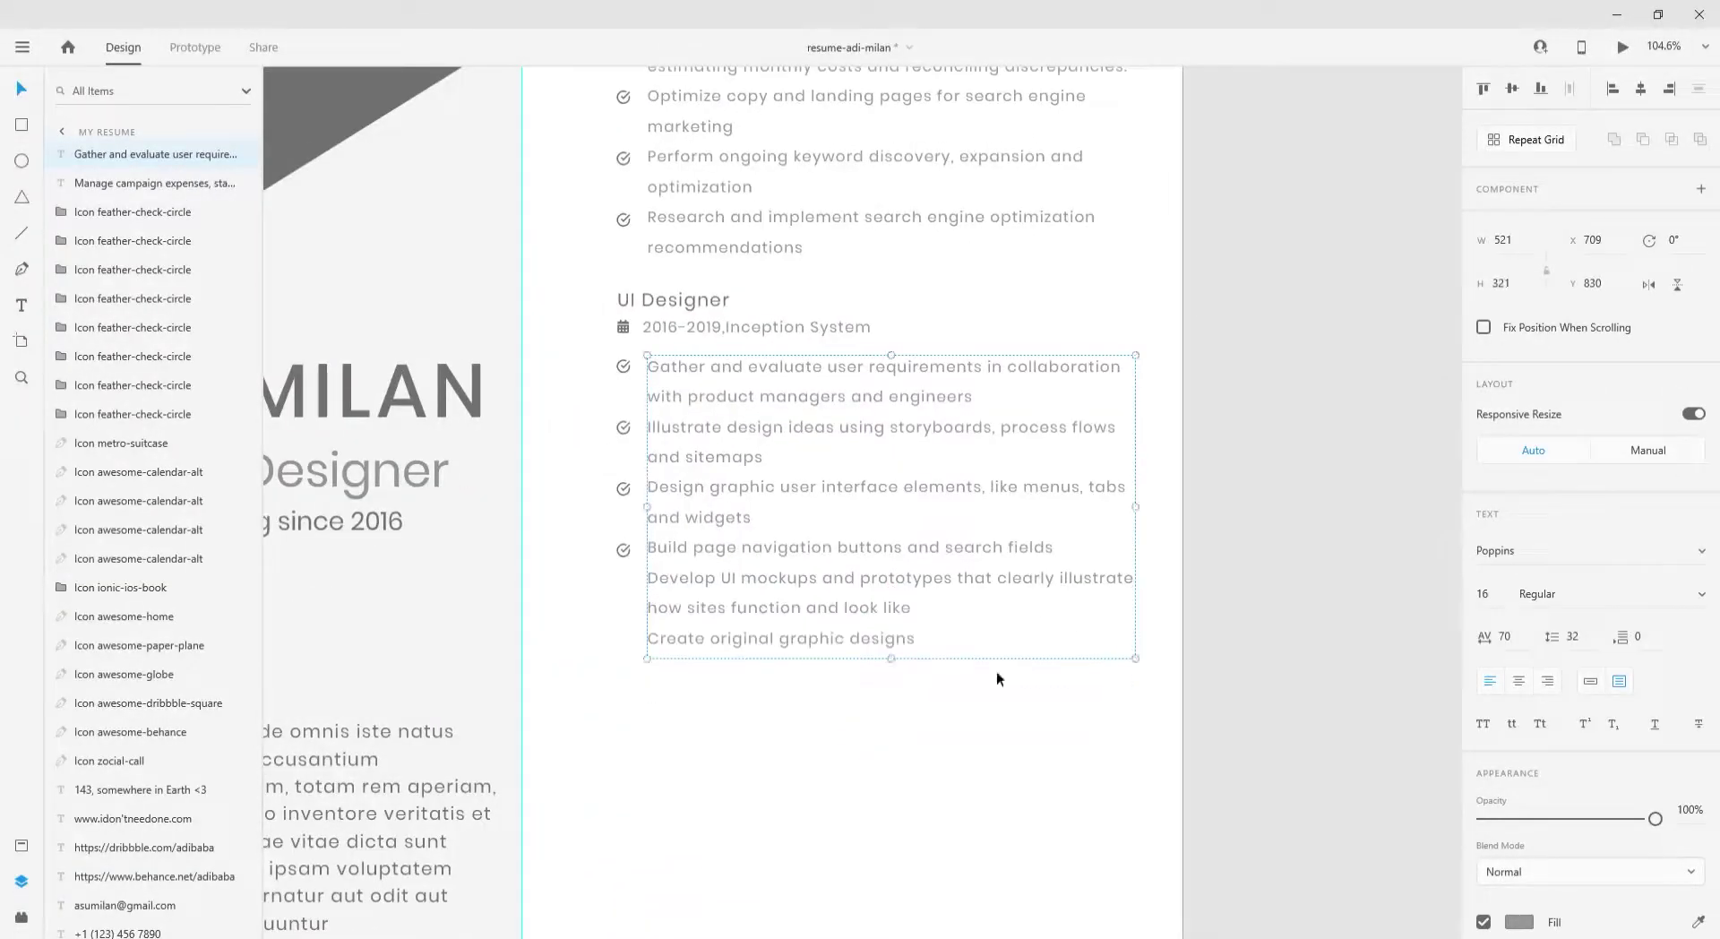
pyautogui.moveTo(624, 552); pyautogui.dragTo(623, 639)
pyautogui.scroll(10, 631, 600)
pyautogui.moveTo(585, 768); pyautogui.dragTo(588, 759)
# - Place a copy of the whole UI Designer entry below it
pyautogui.scroll(-10, 647, 751)
pyautogui.click(709, 458)
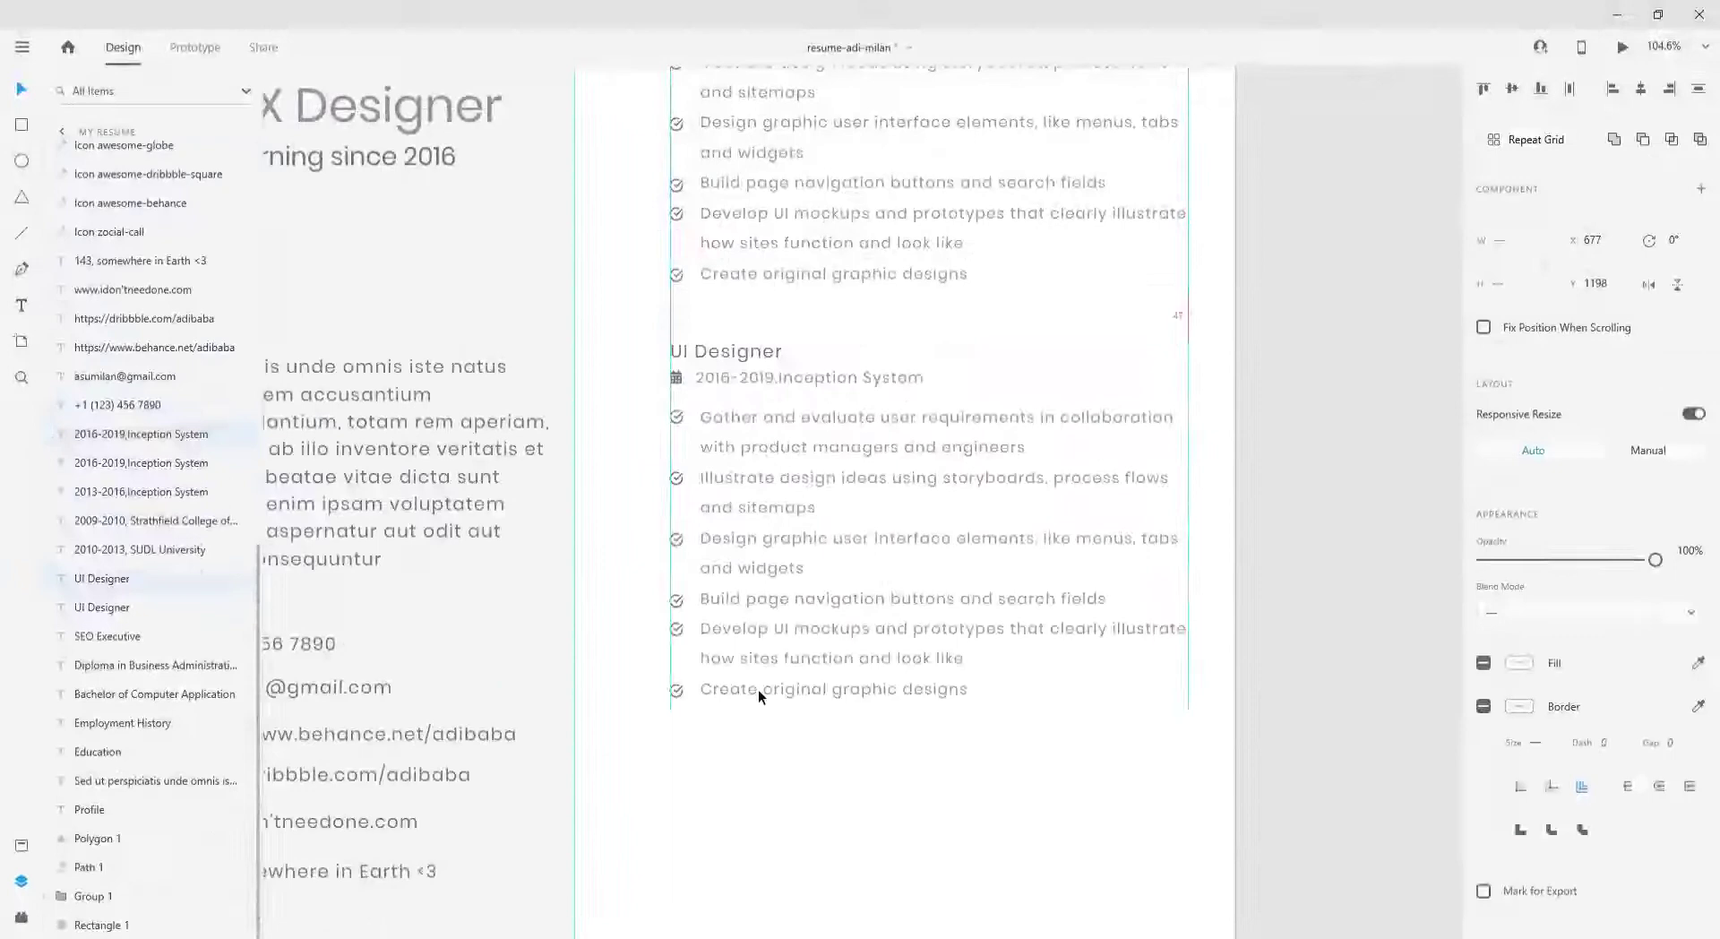
pyautogui.moveTo(758, 690); pyautogui.dragTo(729, 552)
pyautogui.scroll(-5, 758, 680)
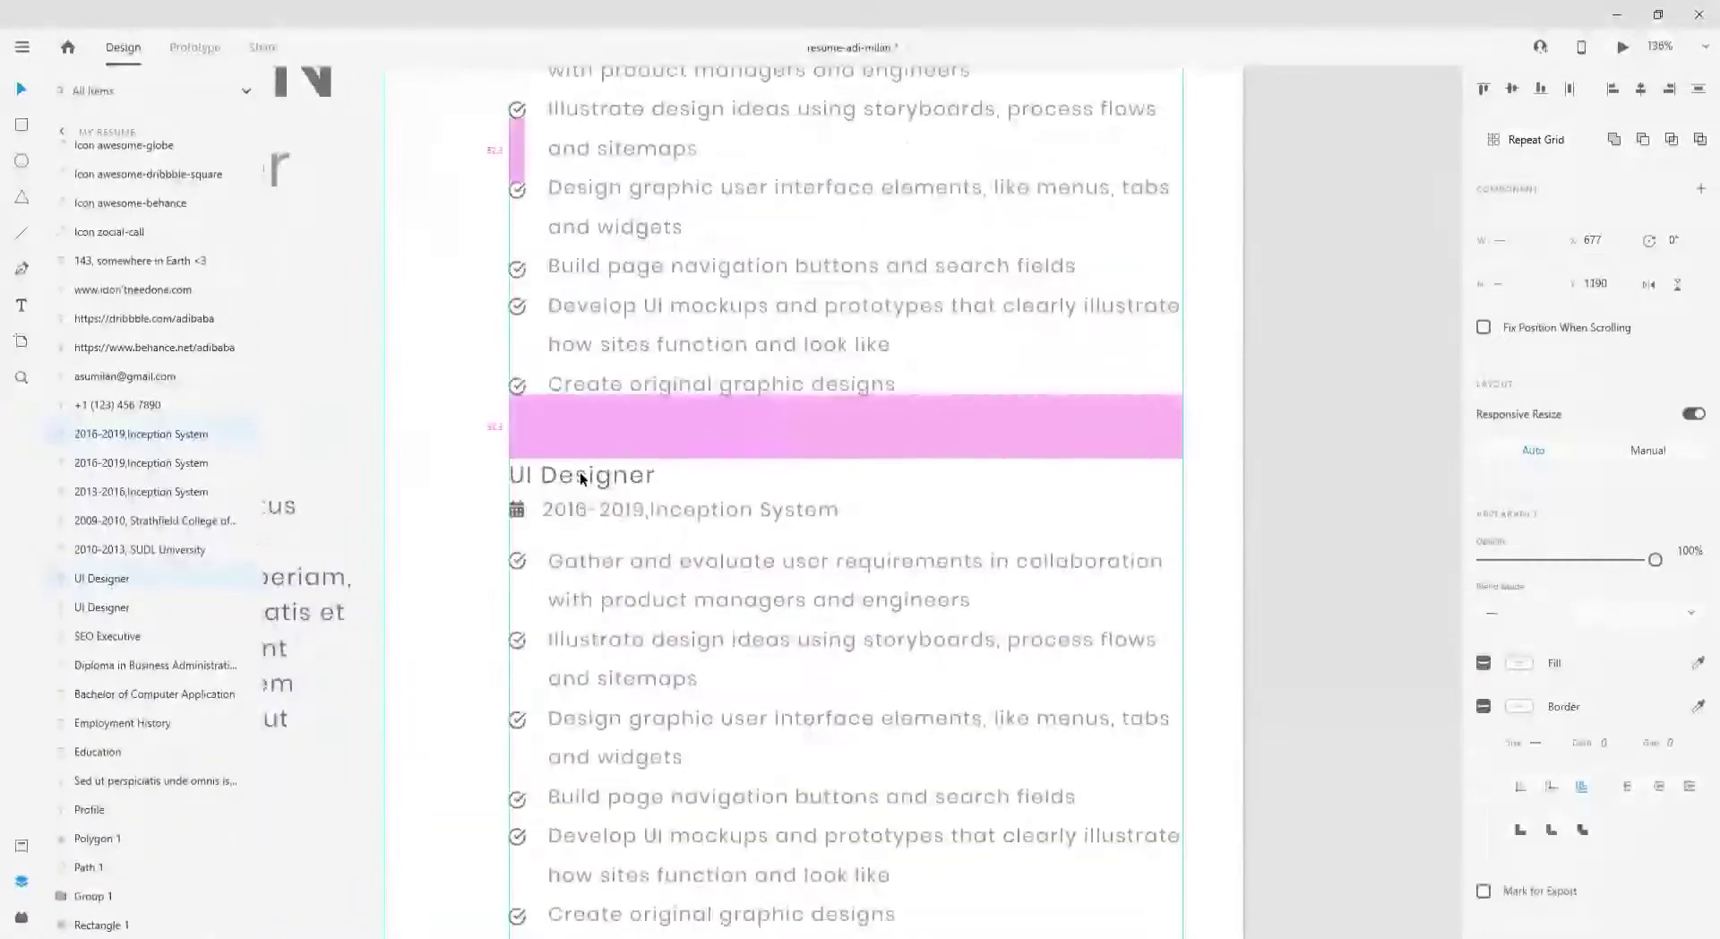
# - Rename the lower copied entry's title to 'UI/UX Designer'
pyautogui.doubleClick(580, 476)
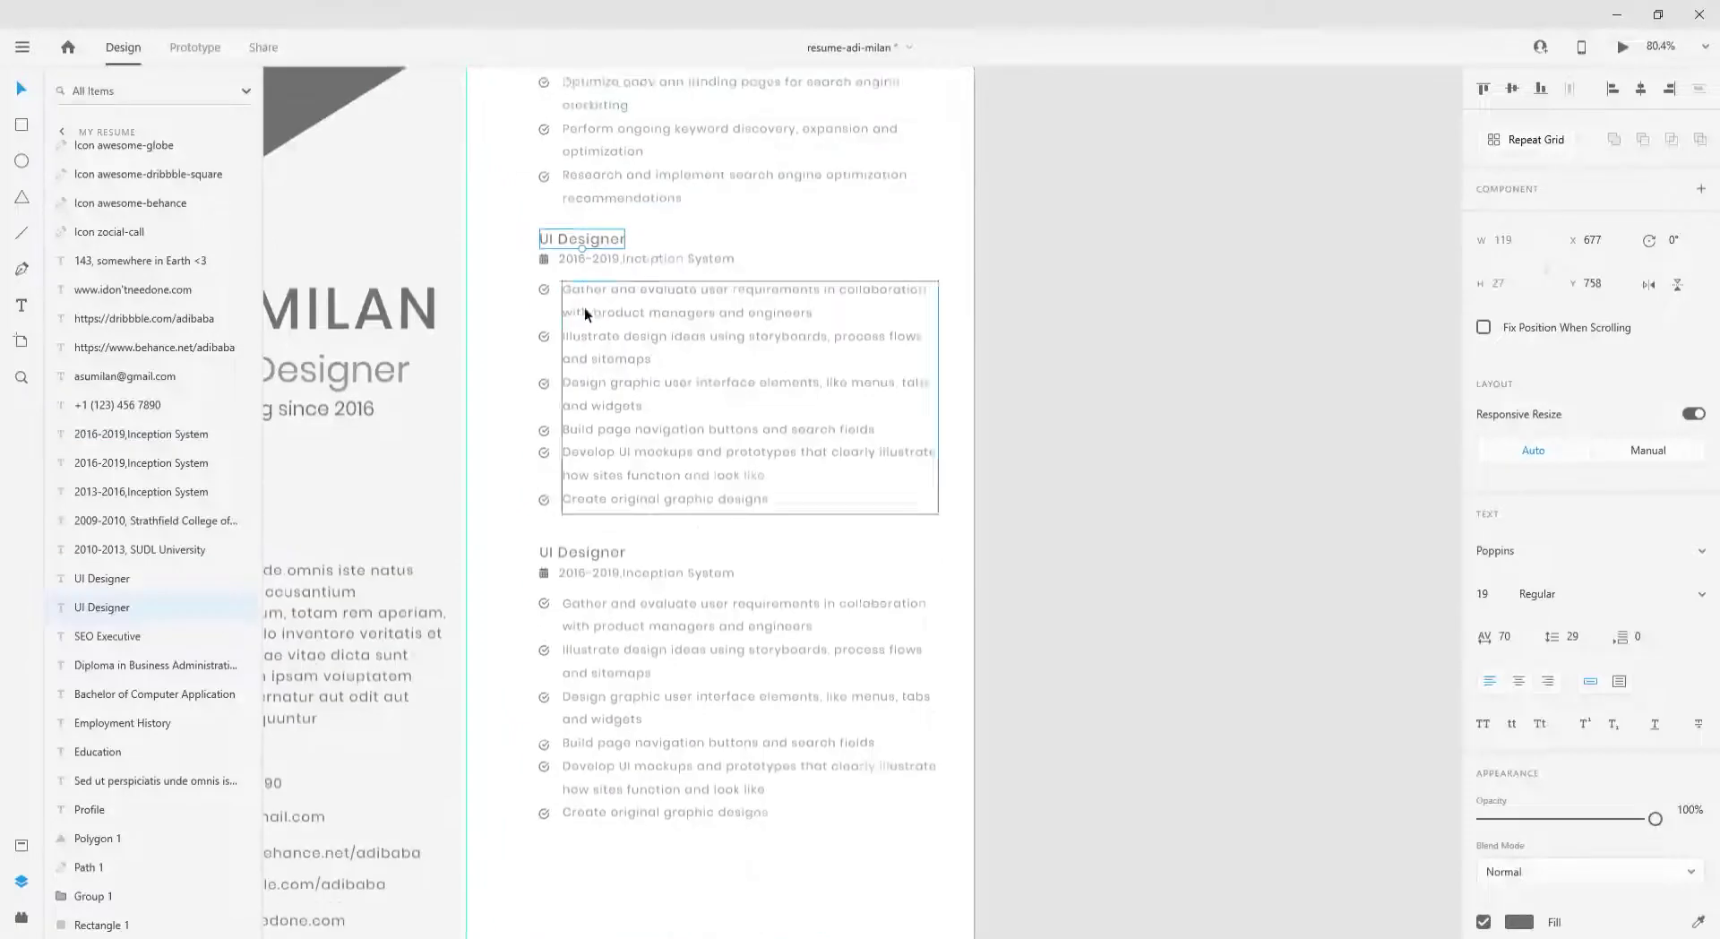
pyautogui.scroll(-1, 584, 308)
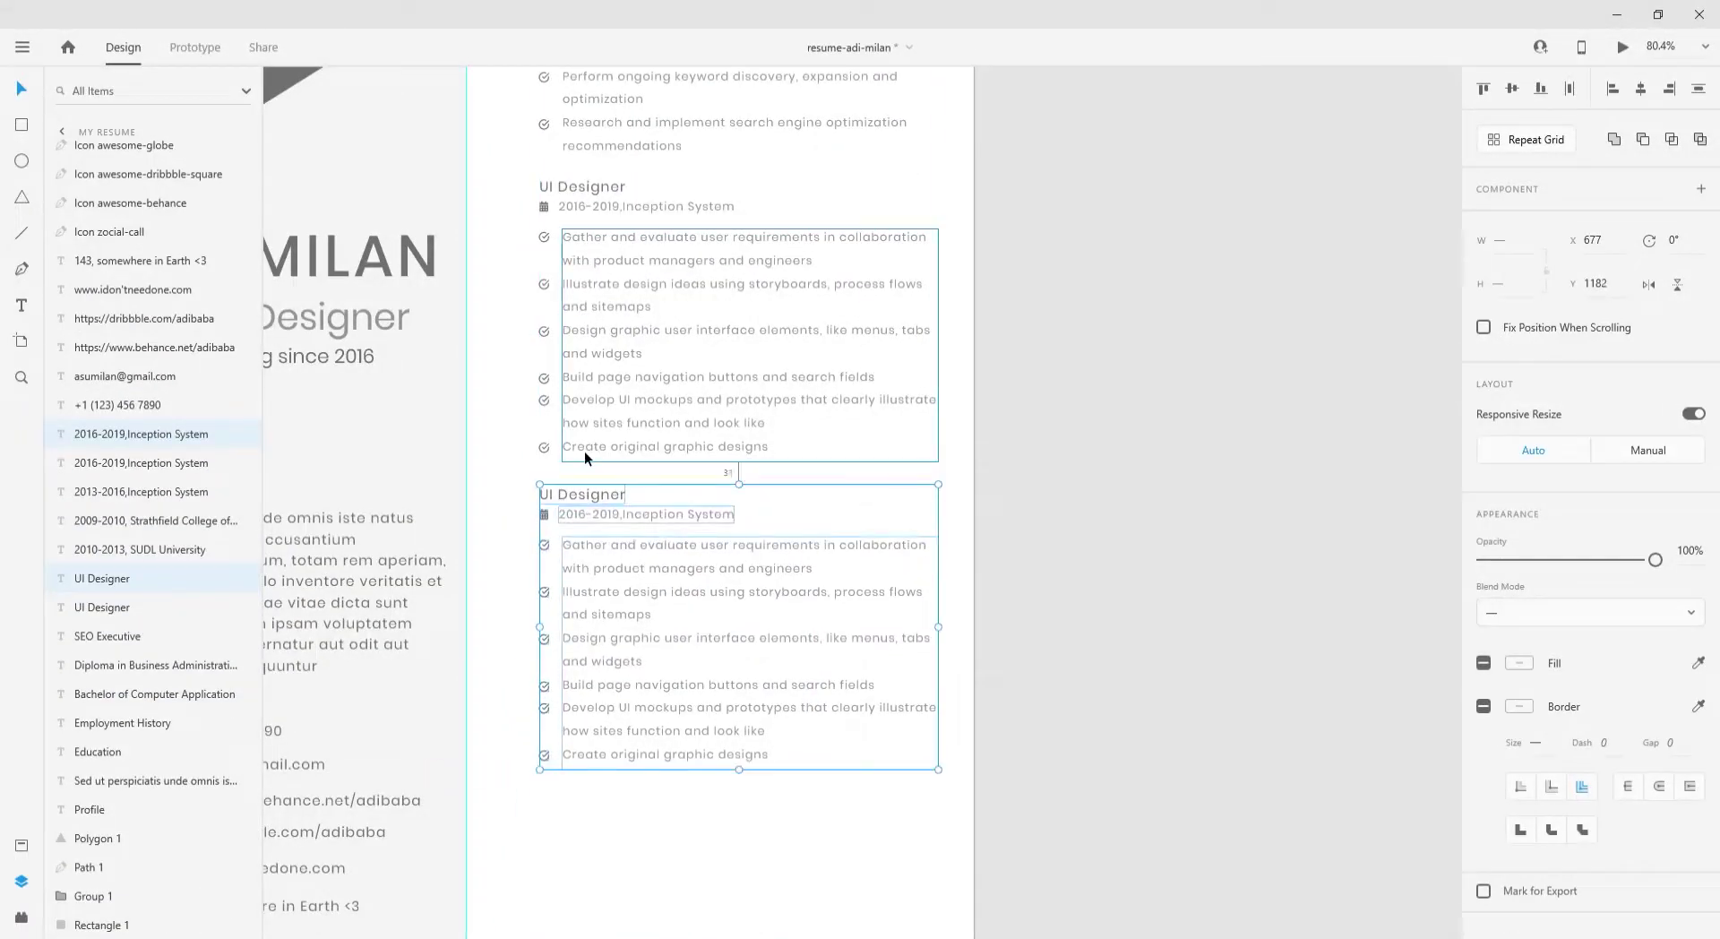
pyautogui.click(1067, 568)
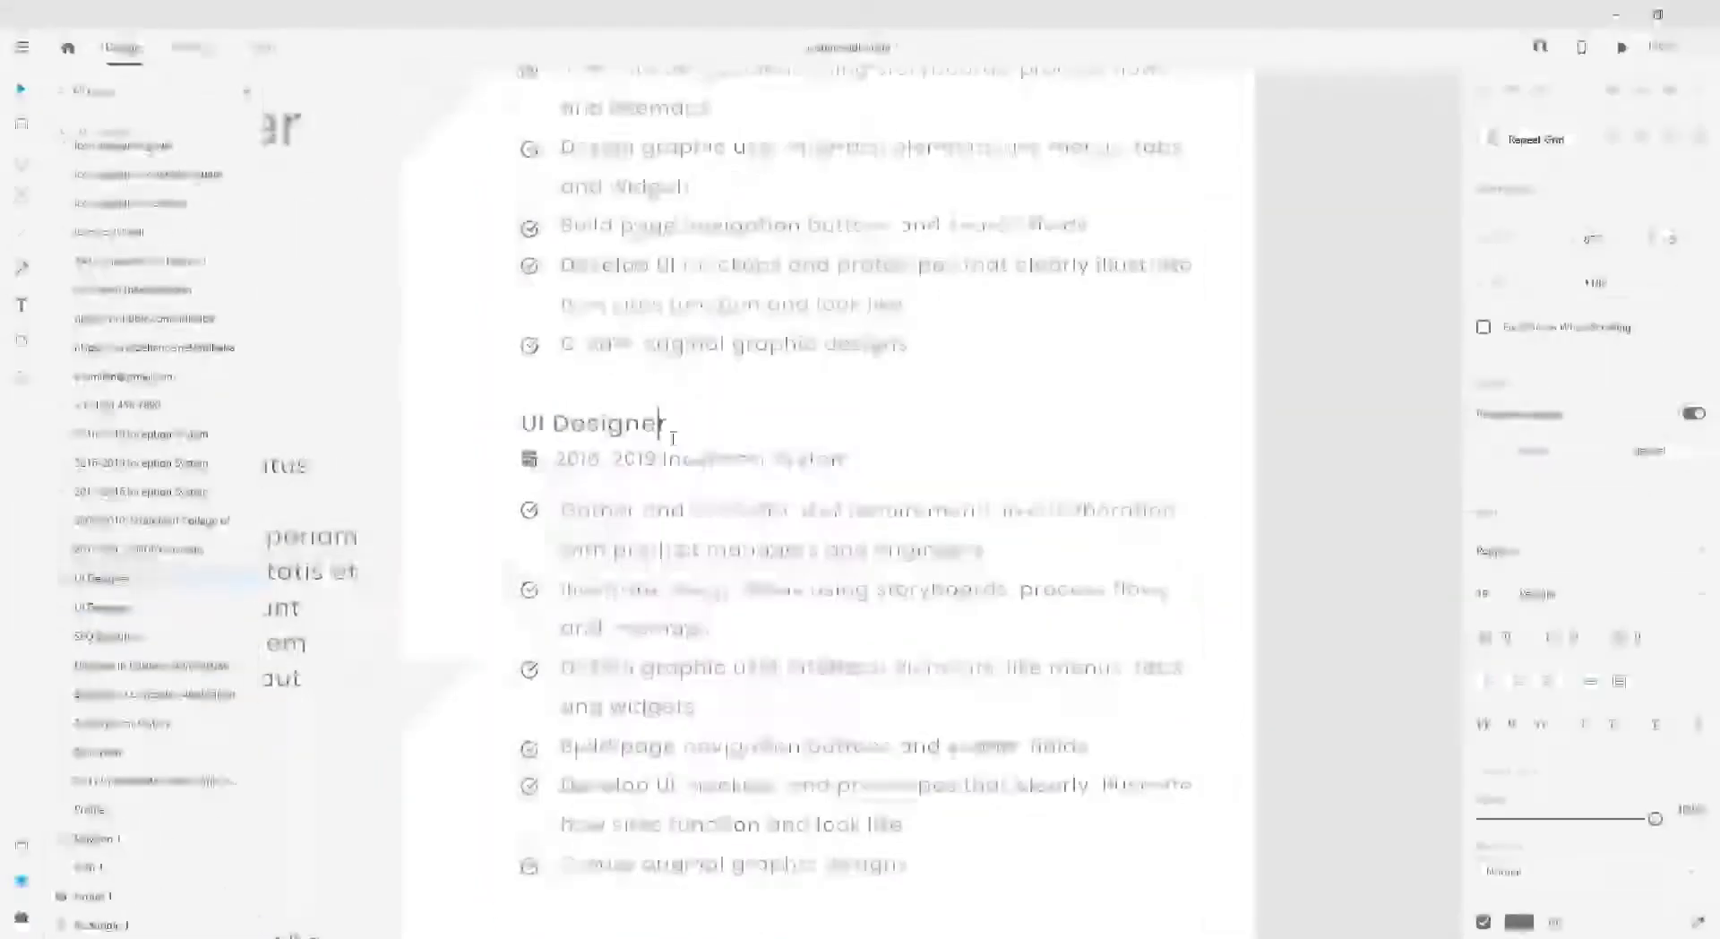
pyautogui.write('UX')
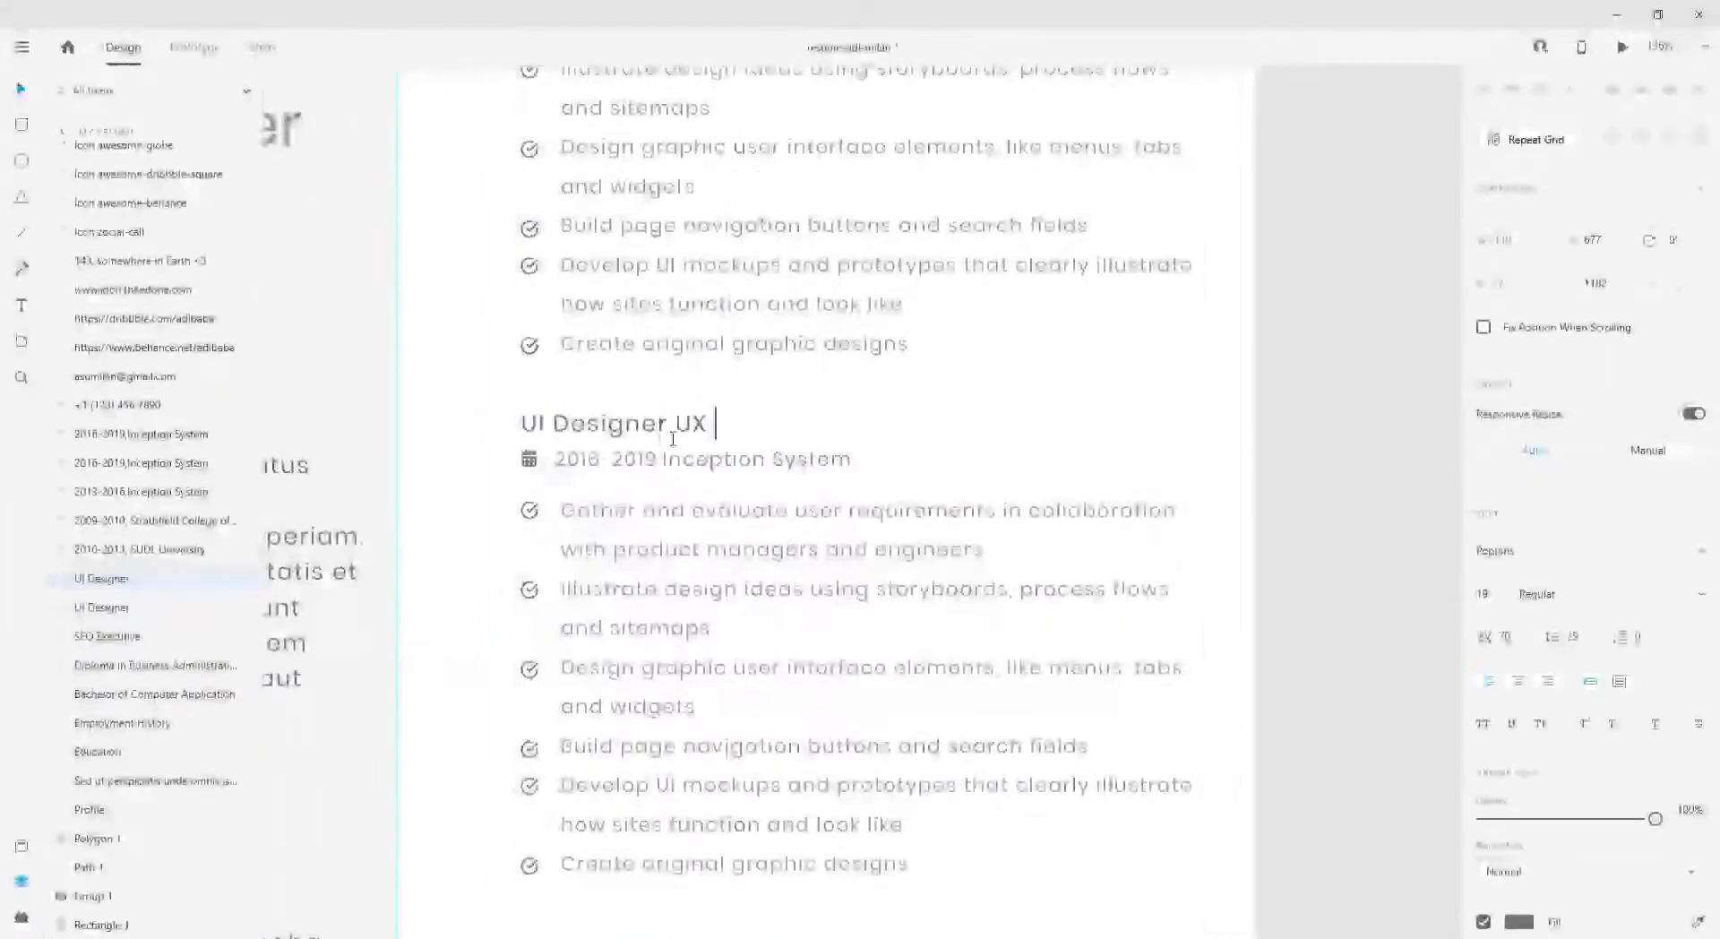
pyautogui.press('BackSpace')
pyautogui.write('UX Designer')
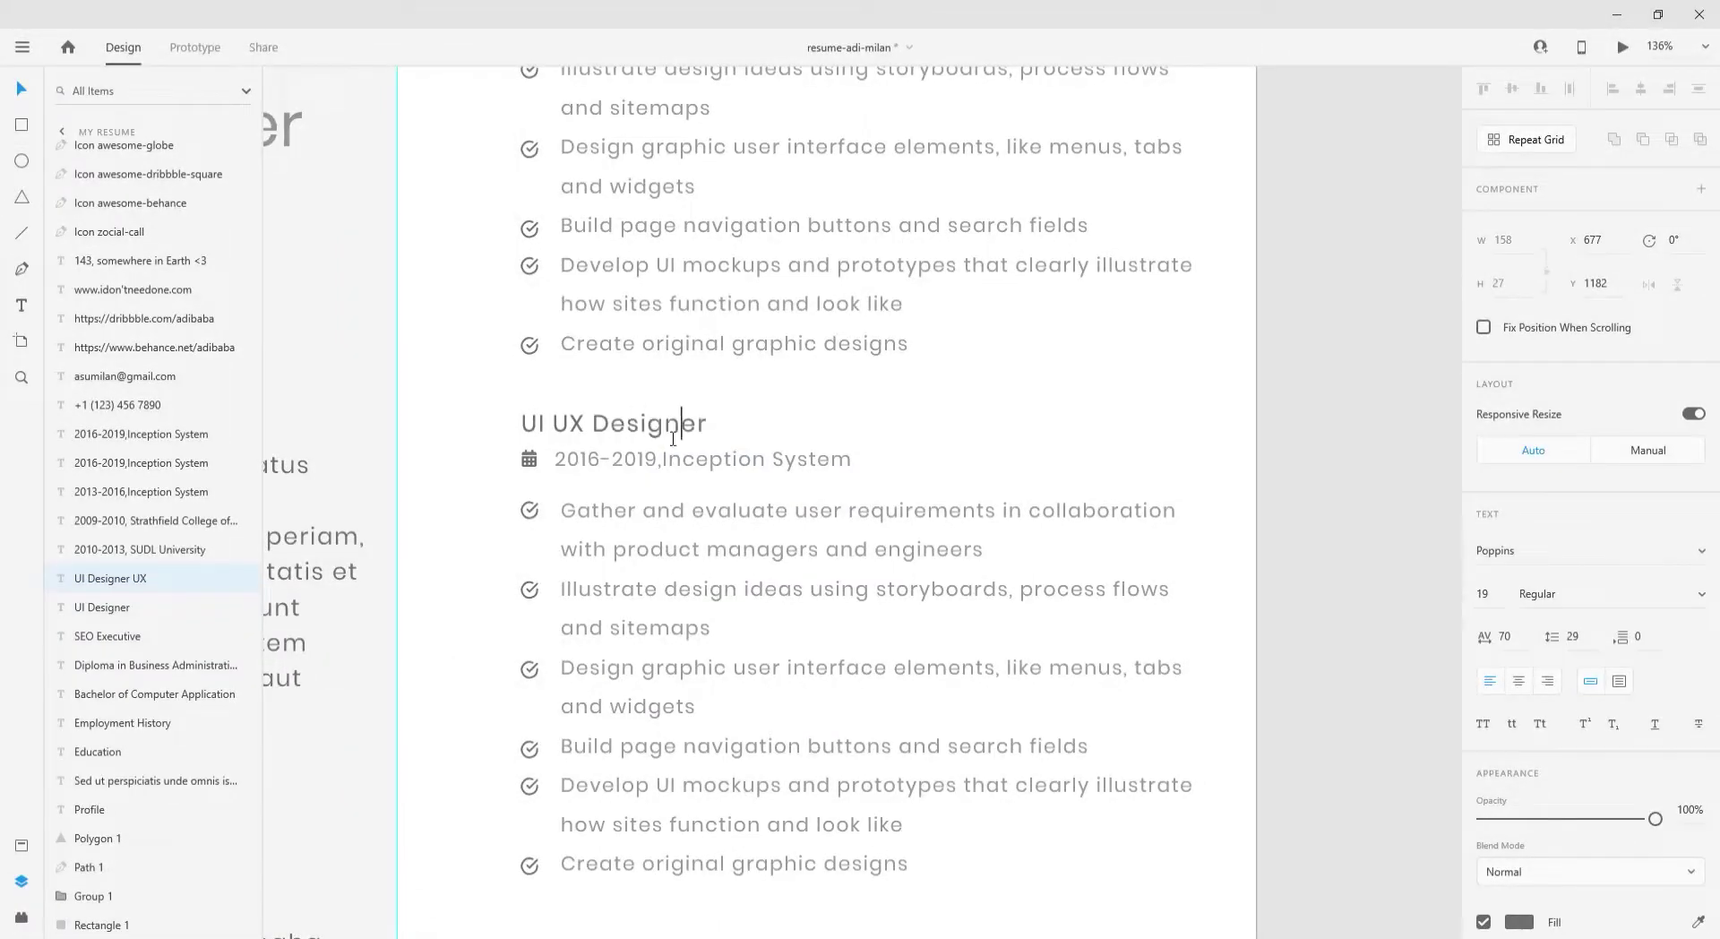
pyautogui.hotkey('ctrl', 'Left')
pyautogui.hotkey('ctrl', 'Left')
pyautogui.press('BackSpace')
pyautogui.write('/')
# - Extend the last duty to end 'in a way that user efforts remain minimal'
pyautogui.scroll(-1, 672, 438)
pyautogui.doubleClick(637, 534)
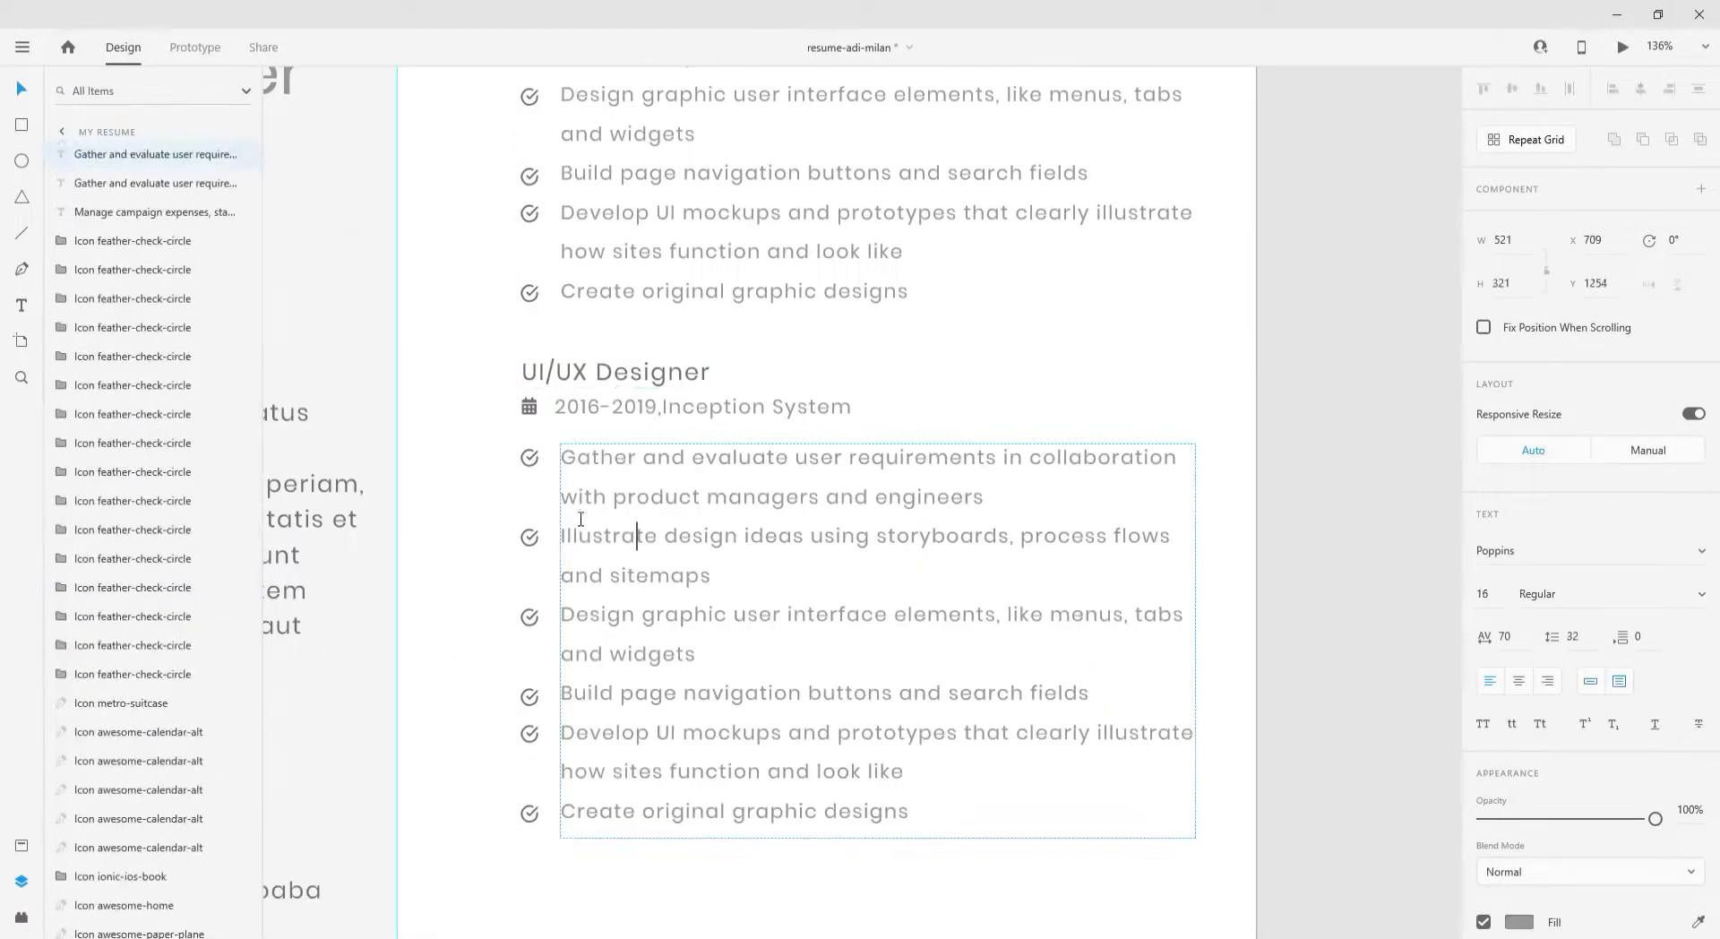
pyautogui.write('rch')
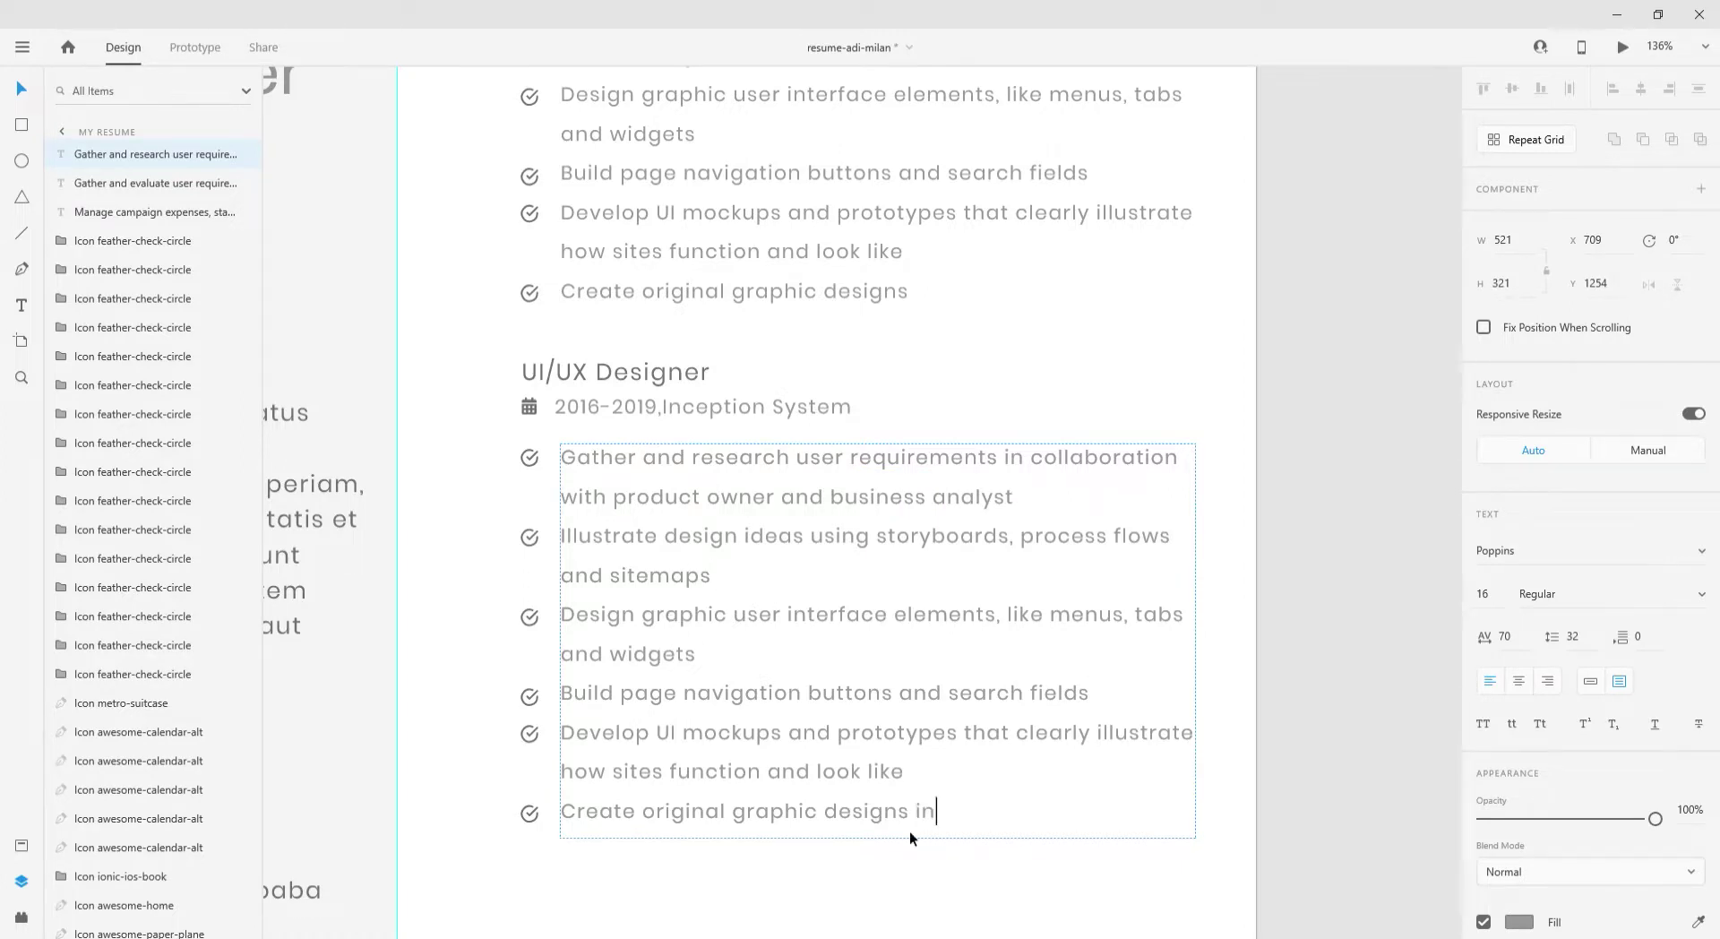
pyautogui.write('a way that user effors')
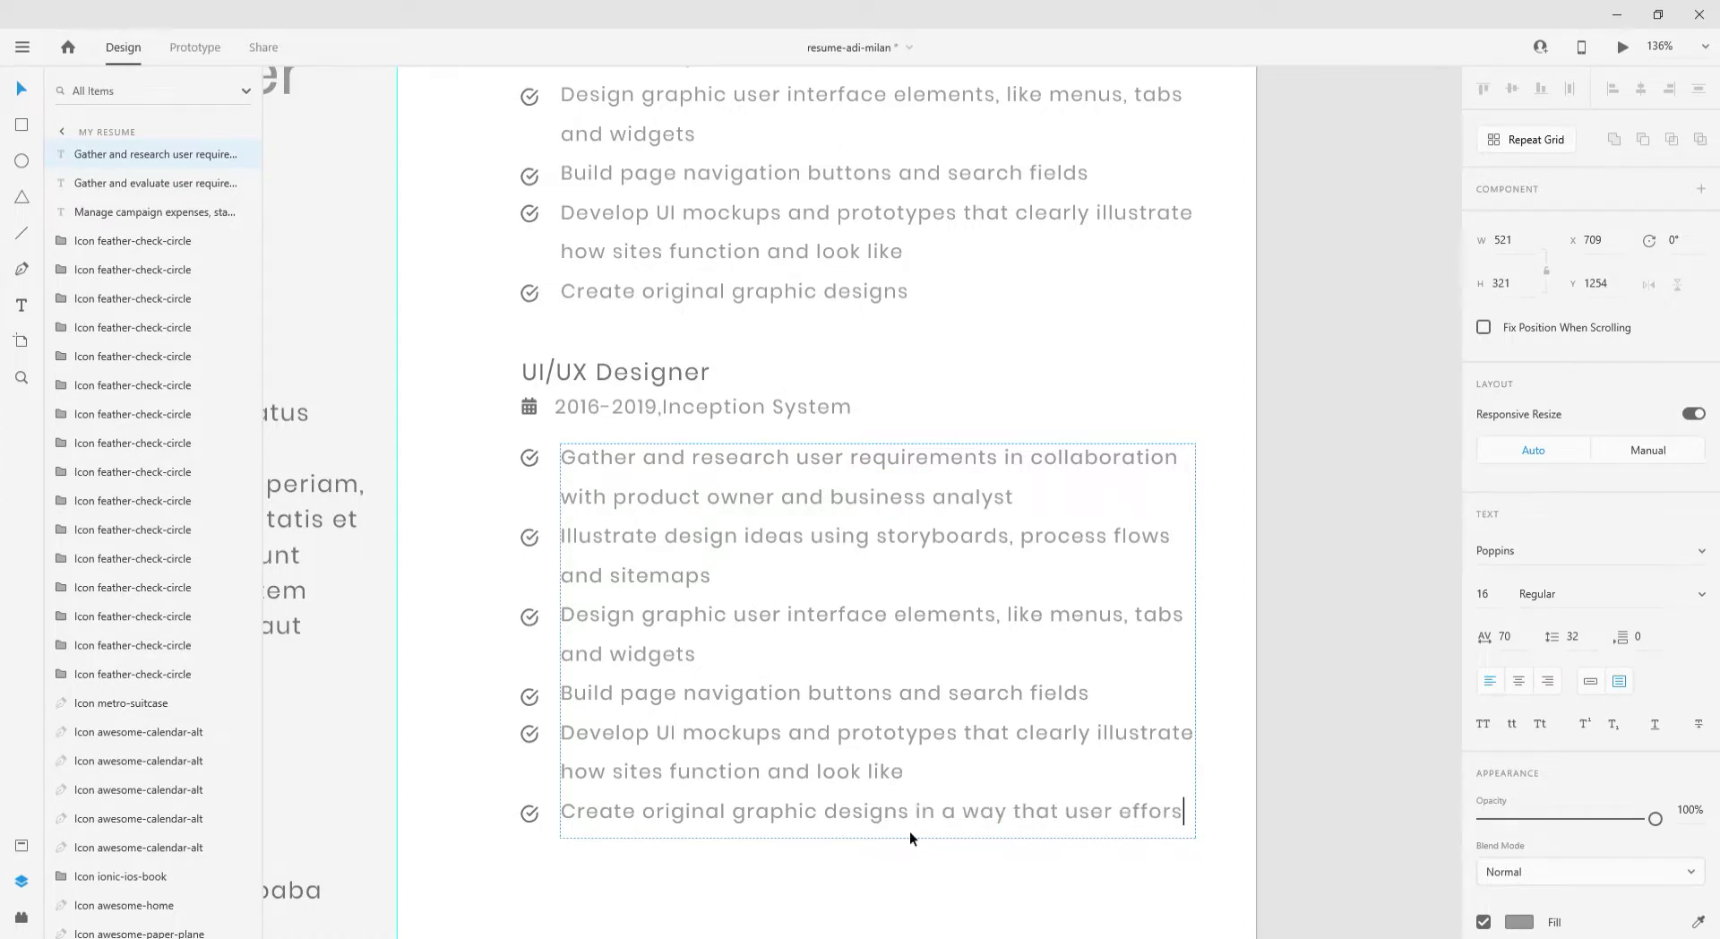
pyautogui.press('Escape')
pyautogui.moveTo(878, 839); pyautogui.dragTo(878, 937)
pyautogui.doubleClick(1177, 712)
pyautogui.click(1174, 710)
pyautogui.write('ts remain minimal')
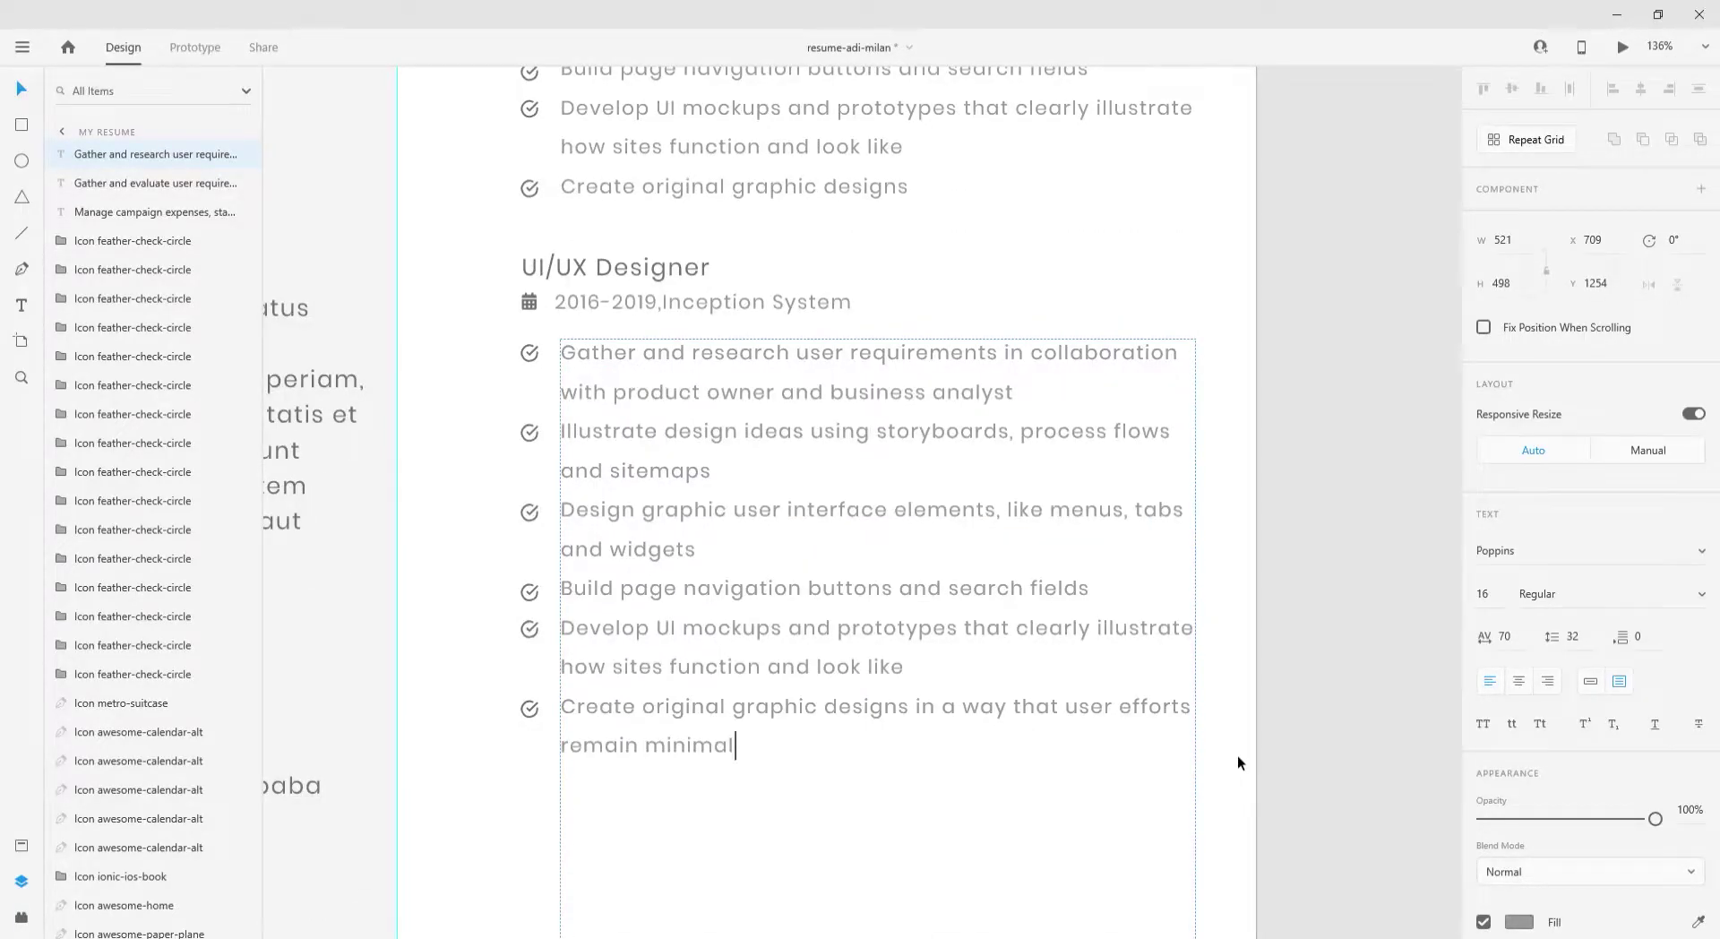
pyautogui.press('Escape')
# - Shrink the bullet text box to fit its text and save the resume
pyautogui.scroll(-2, 1238, 762)
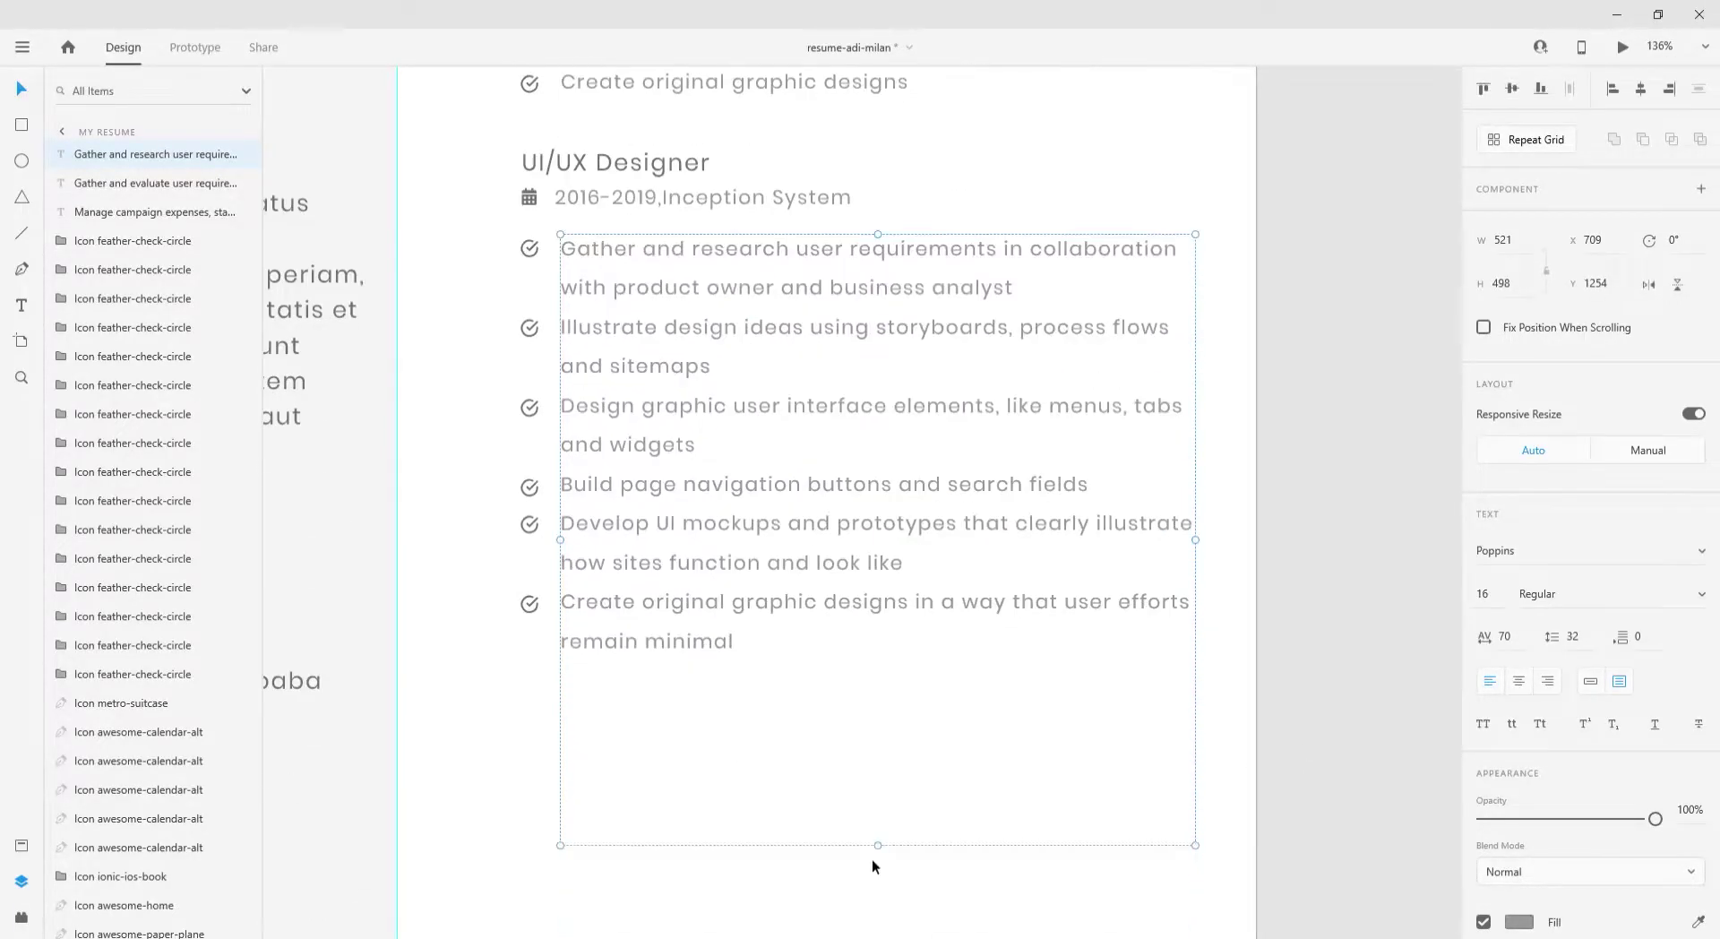
pyautogui.moveTo(873, 846); pyautogui.dragTo(883, 674)
pyautogui.click(890, 727)
pyautogui.hotkey('ctrl', 's')
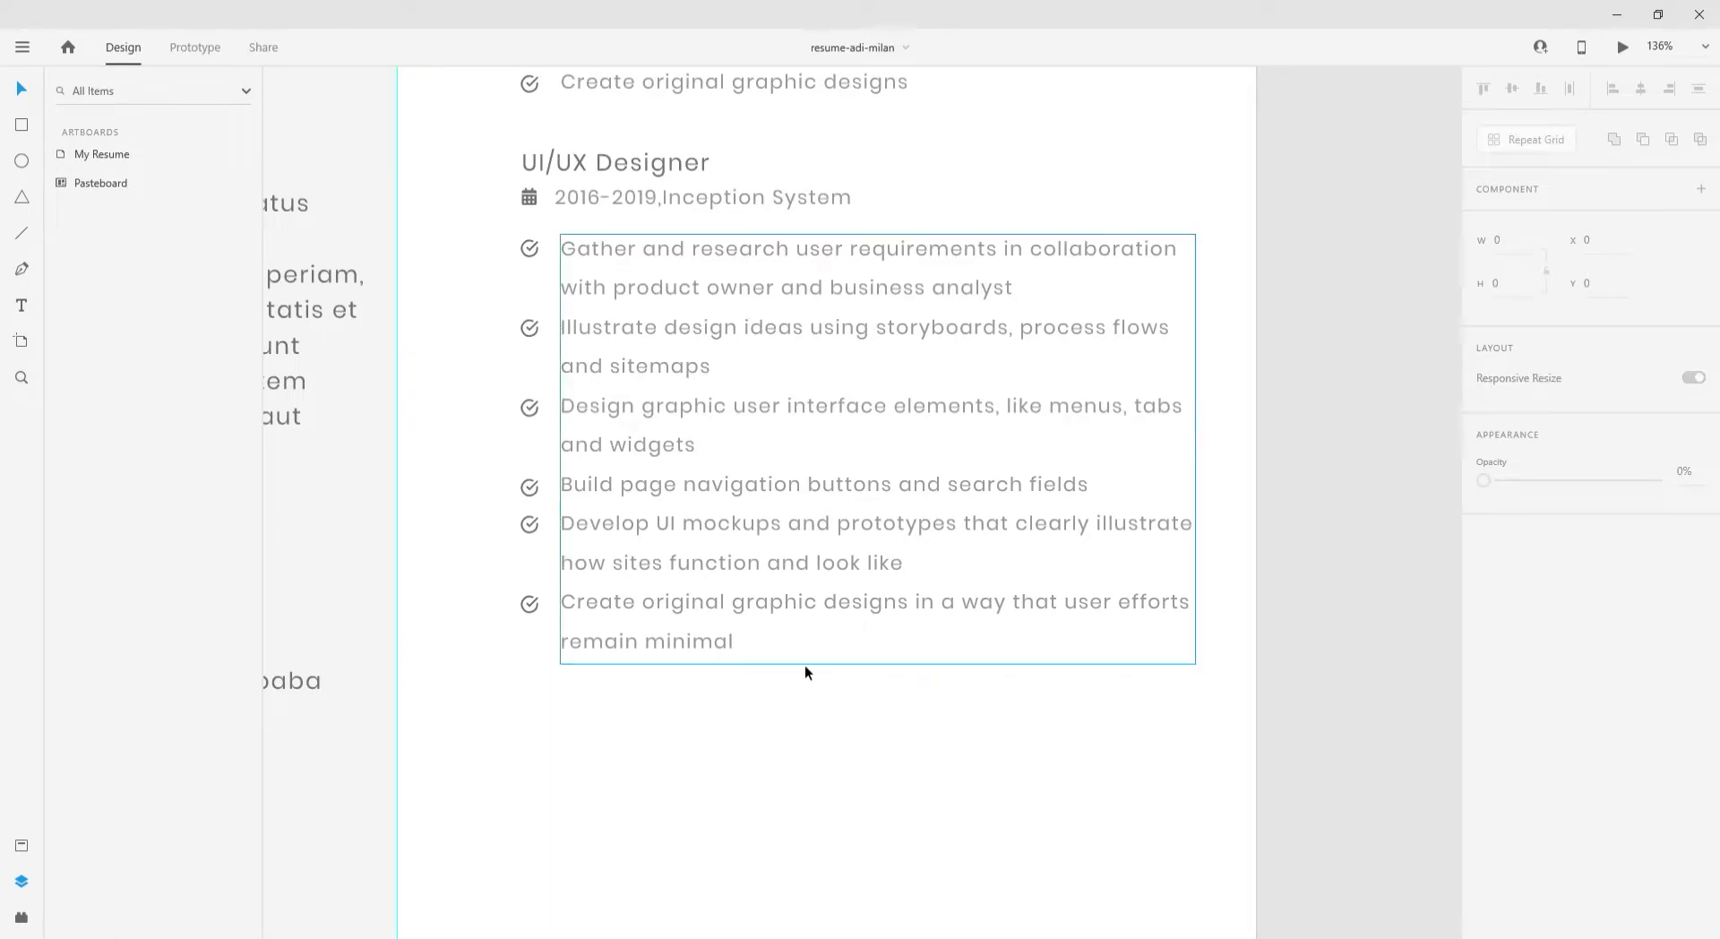
# - Place a copy of the Employment History heading below the UI/UX Designer list
pyautogui.scroll(-5, 648, 186)
pyautogui.click(708, 161)
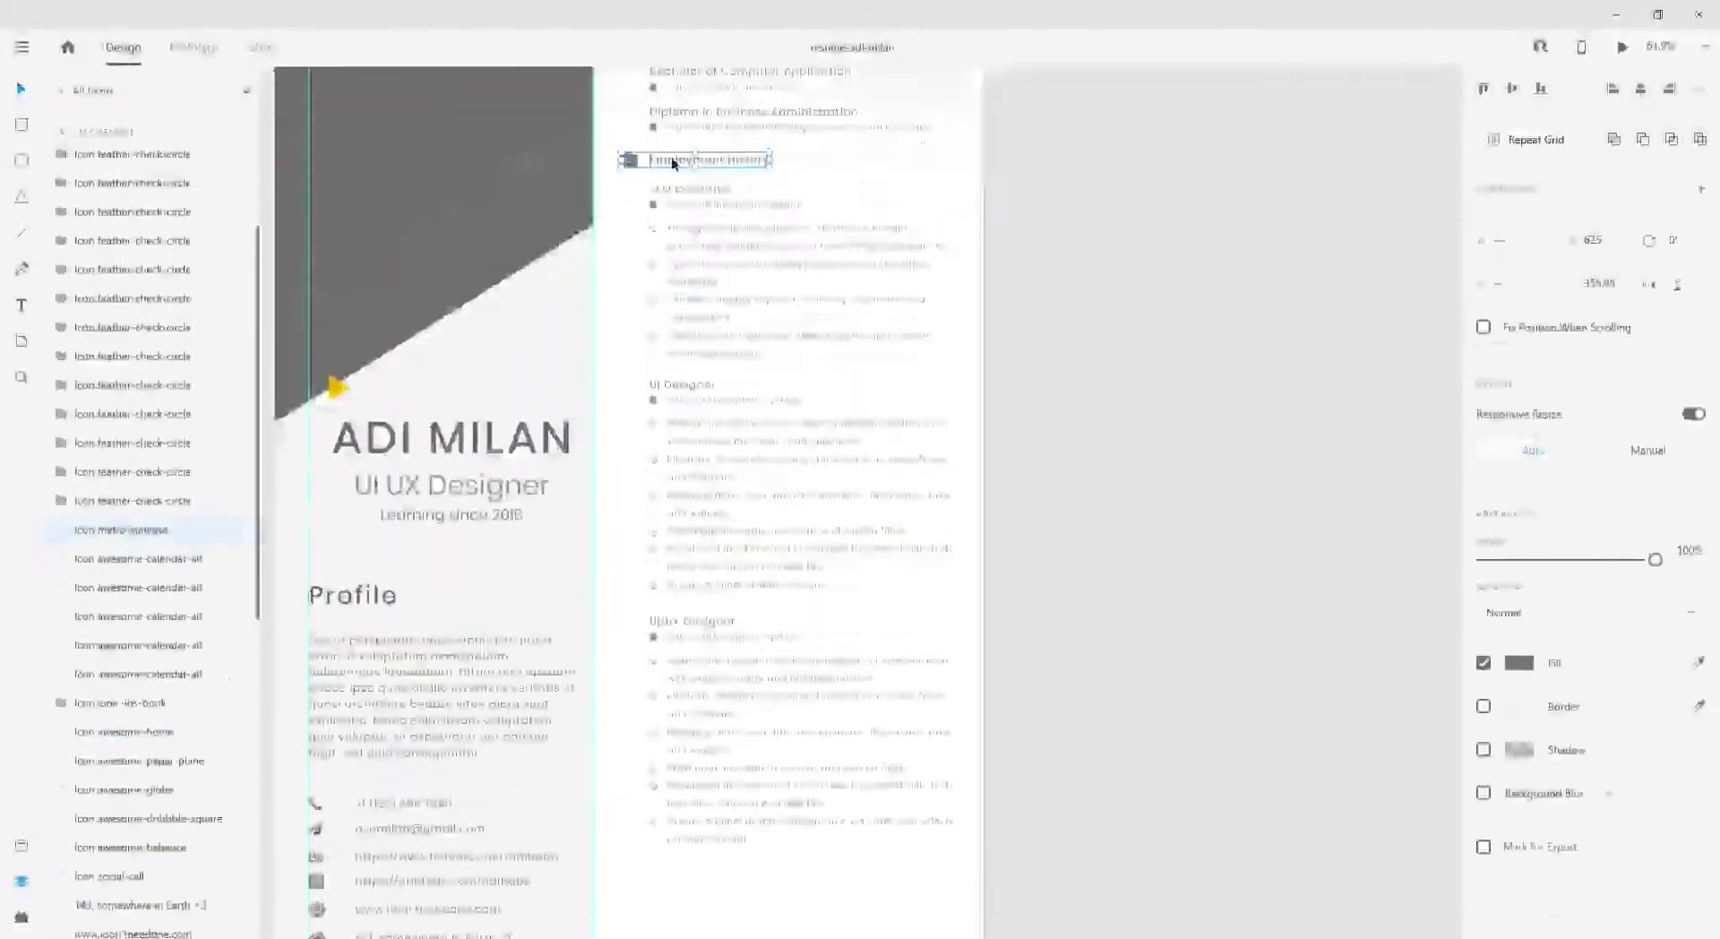
pyautogui.moveTo(708, 161); pyautogui.dragTo(706, 863)
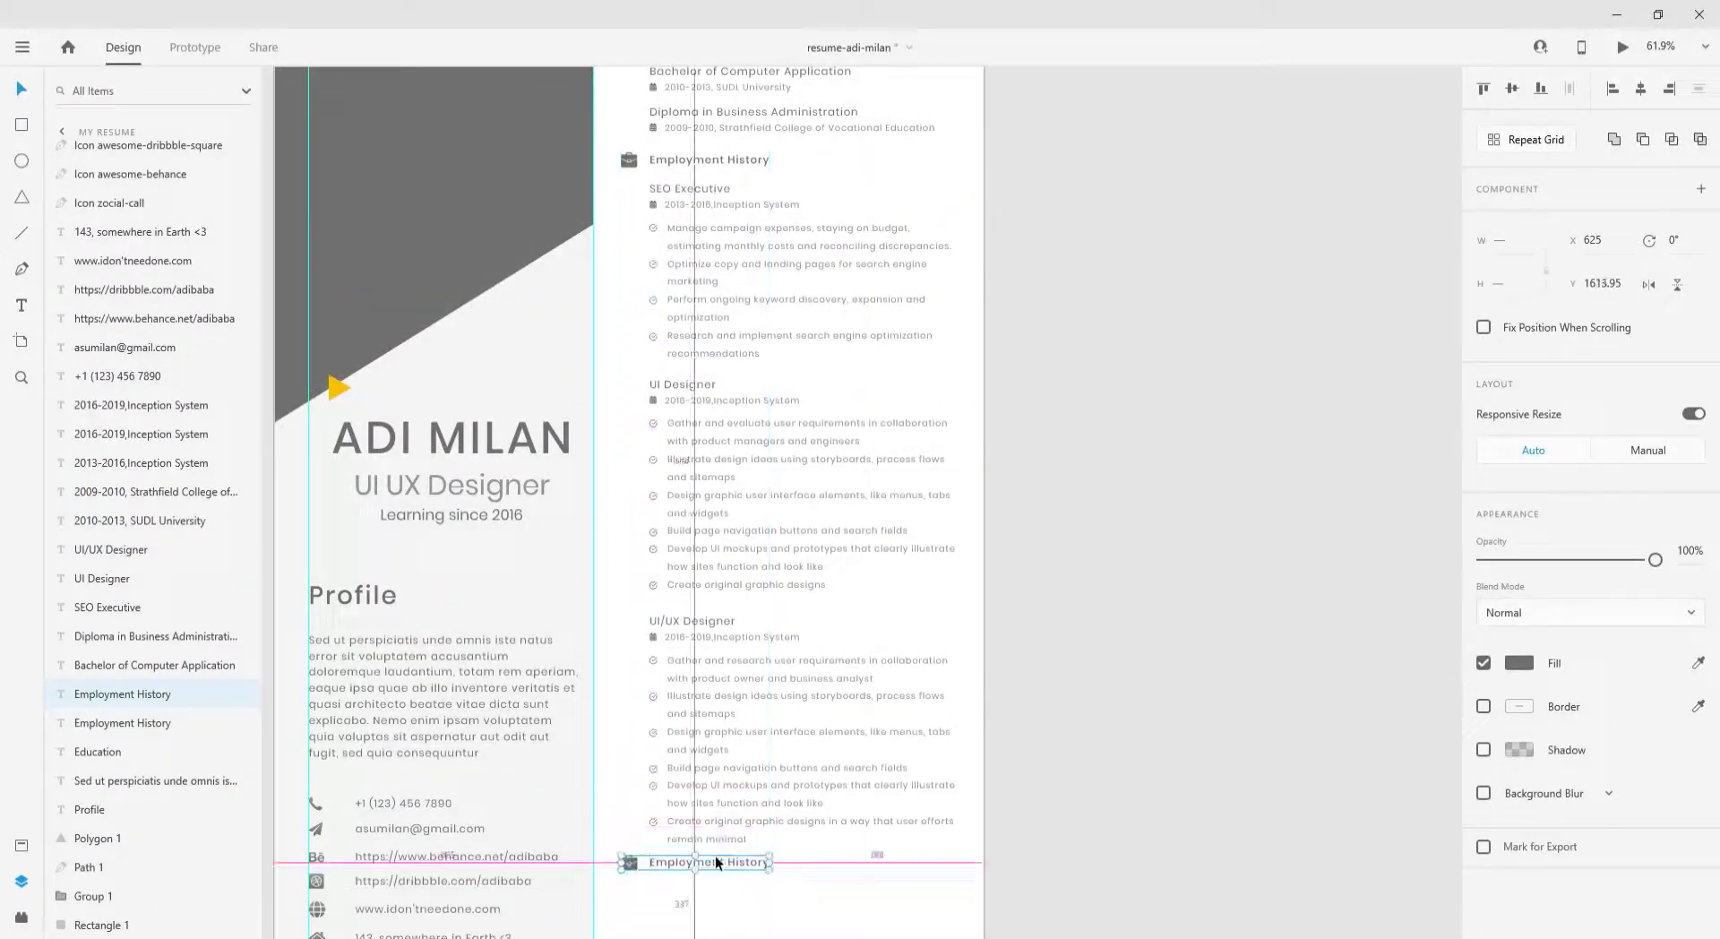
pyautogui.click(681, 159)
pyautogui.scroll(4, 582, 724)
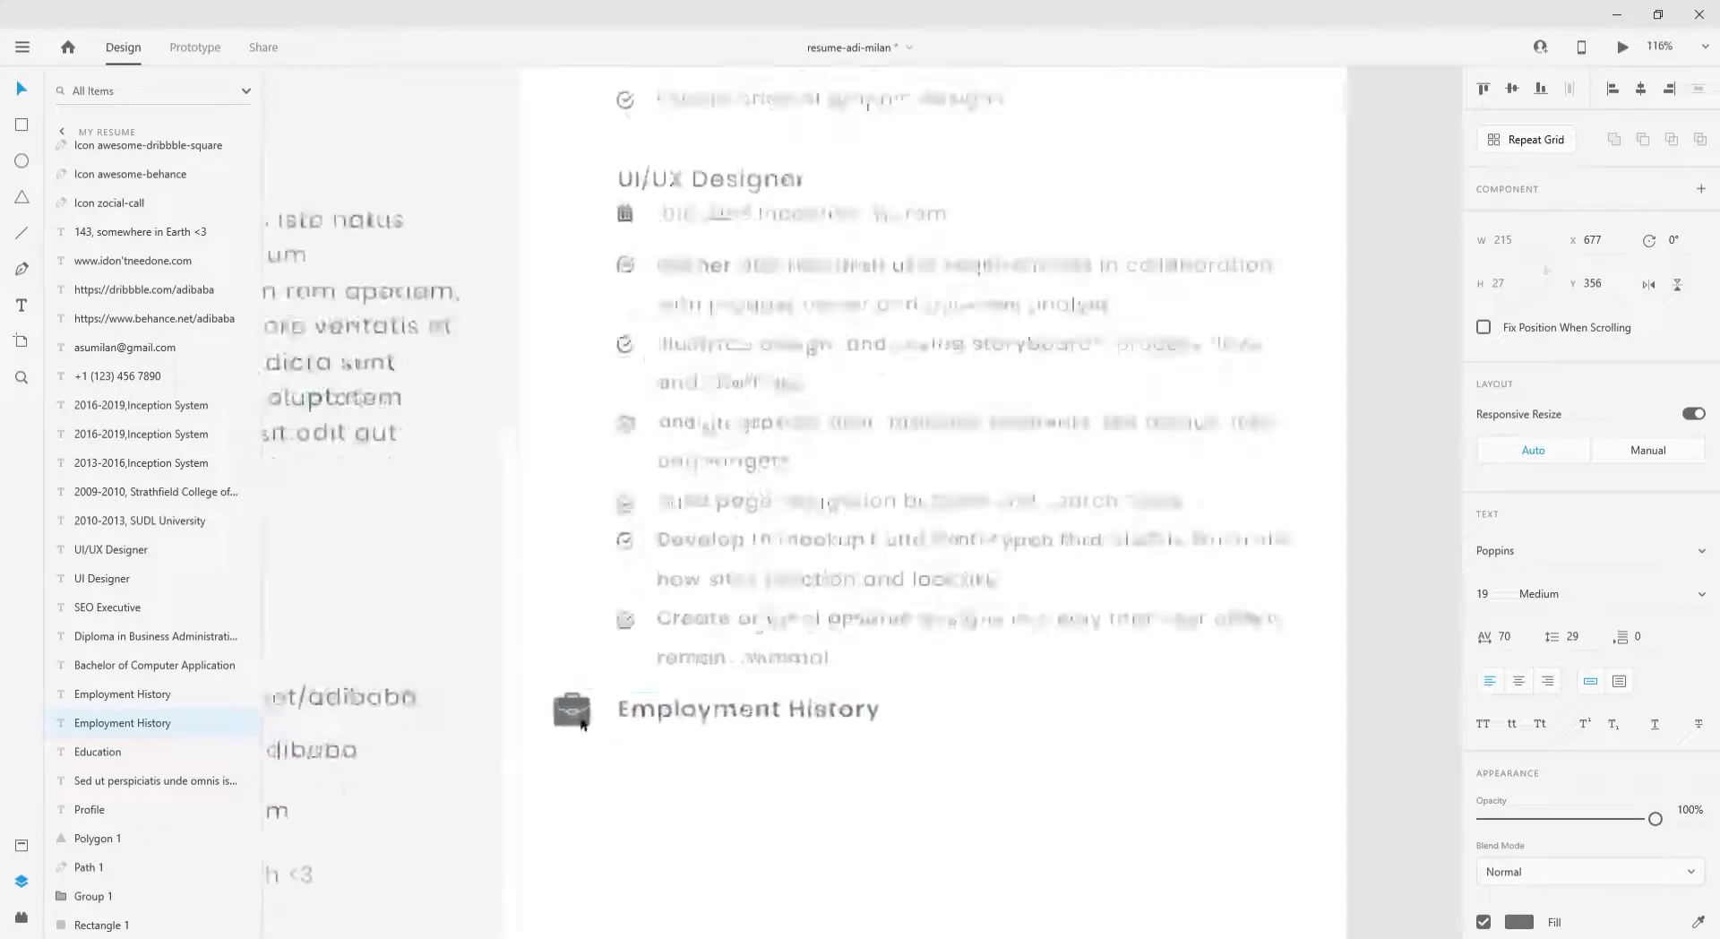
pyautogui.keyDown('shift'); pyautogui.click(685, 668); pyautogui.keyUp('shift')
pyautogui.scroll(-8, 690, 708)
pyautogui.scroll(10, 692, 734)
# - Select the briefcase icon inside the copied heading and bring up the icon search plugin
pyautogui.click(637, 362)
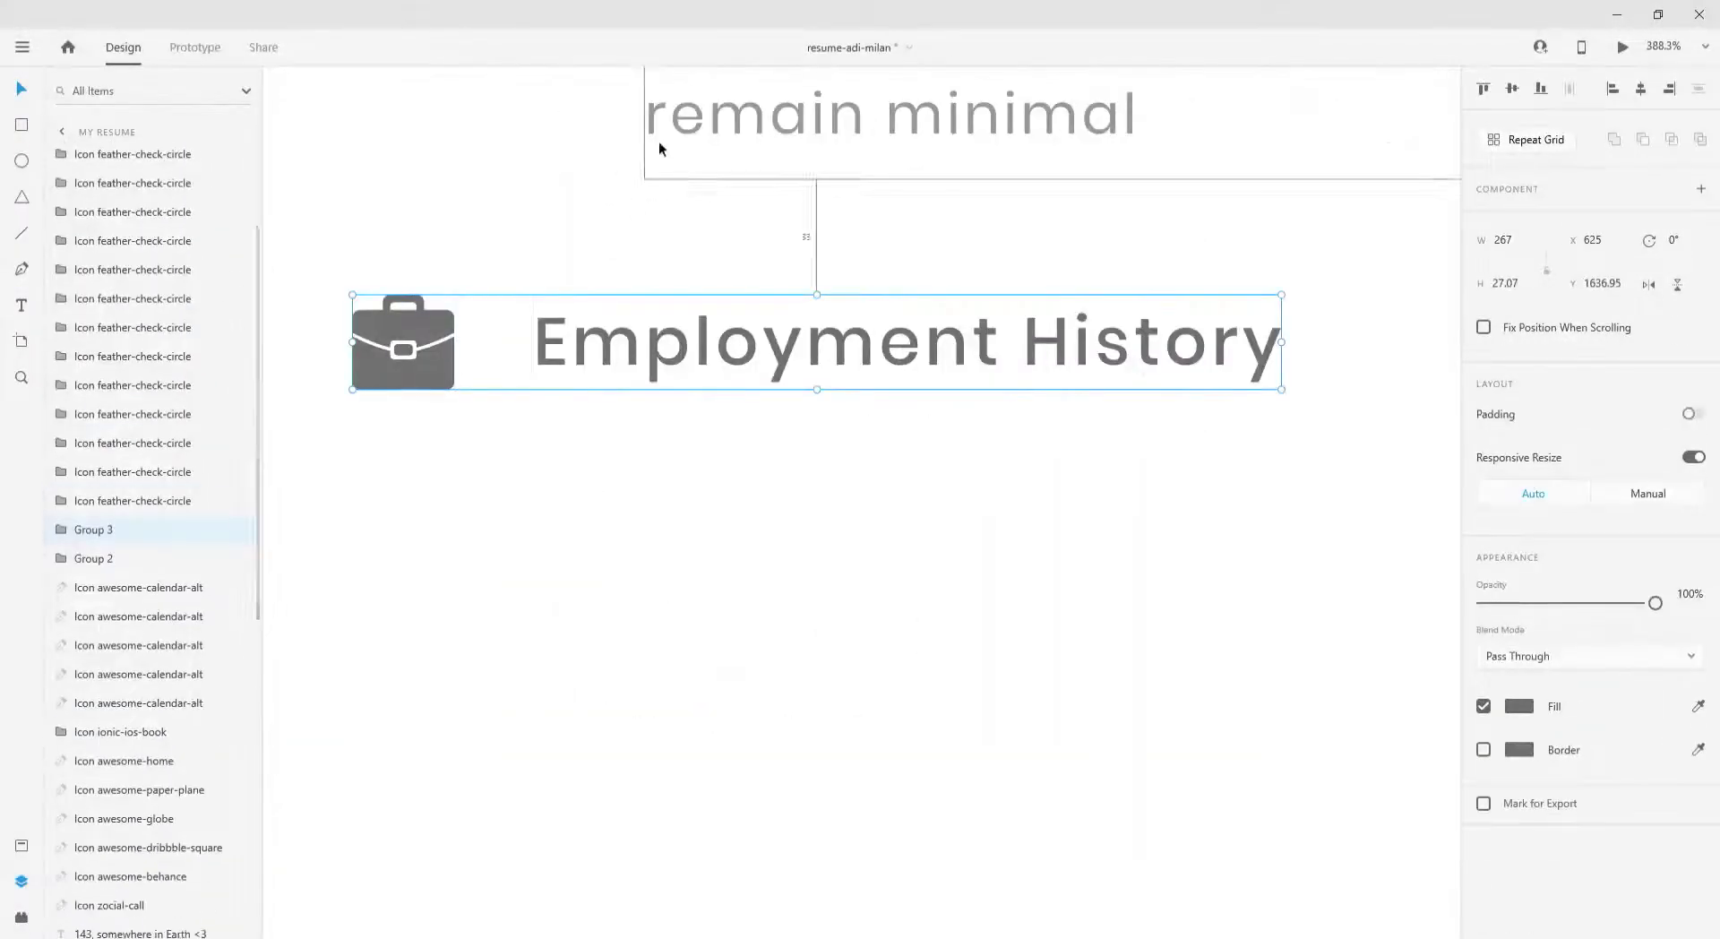
pyautogui.scroll(-8, 692, 335)
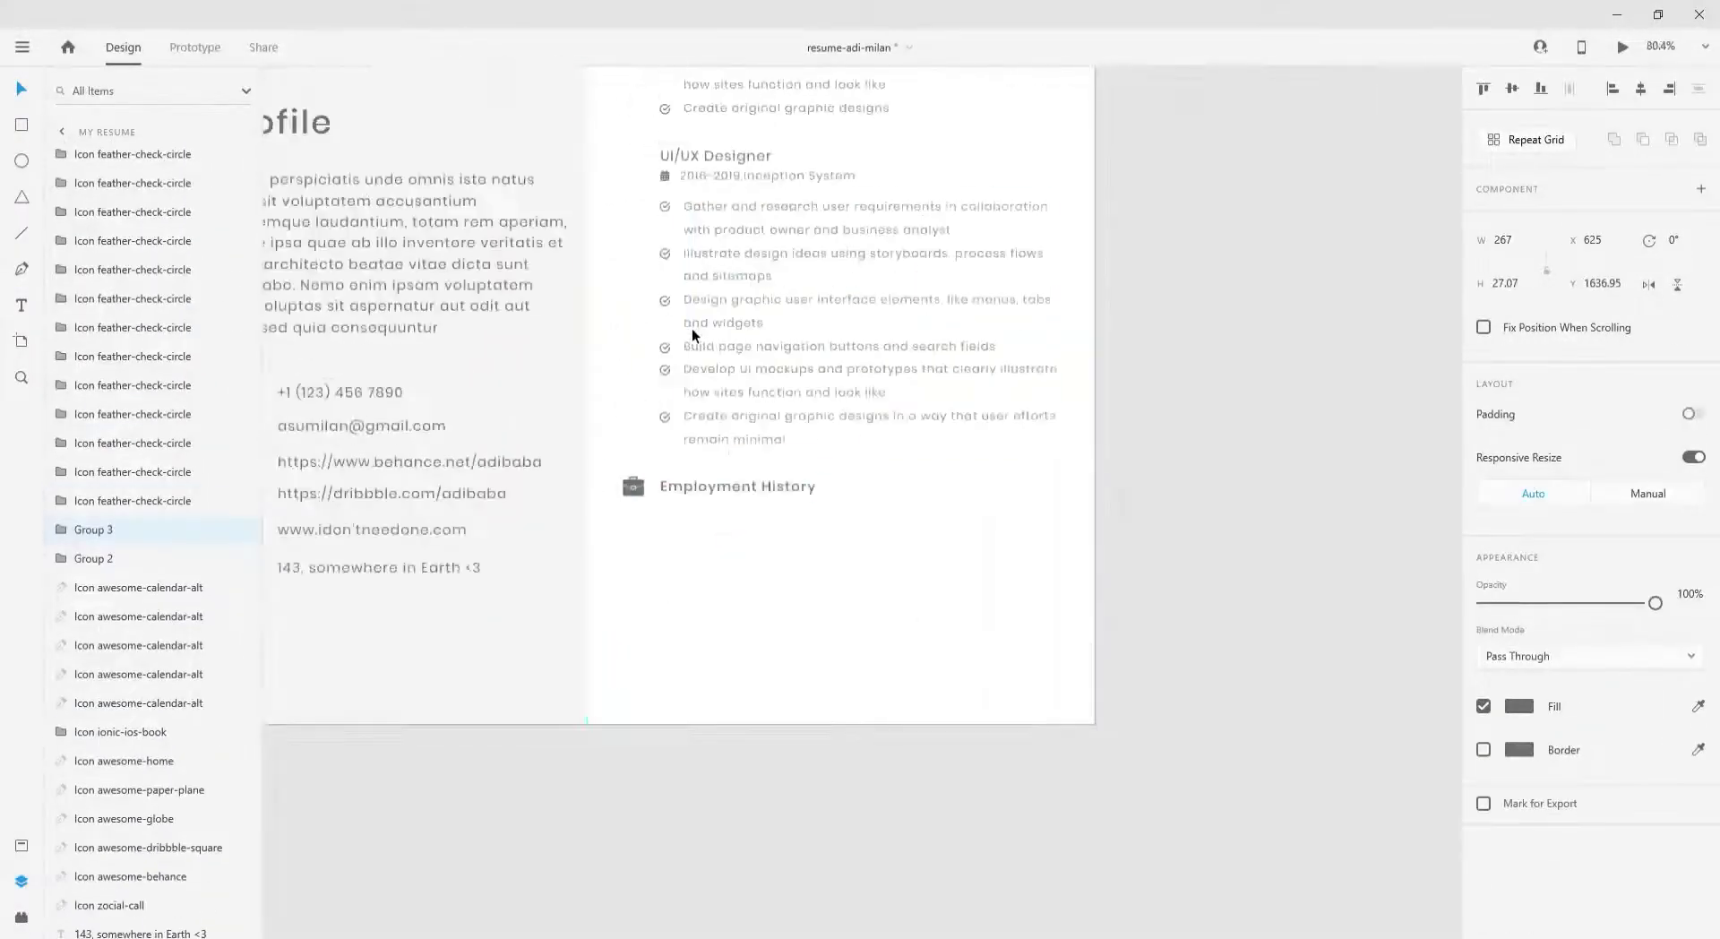
pyautogui.doubleClick(632, 485)
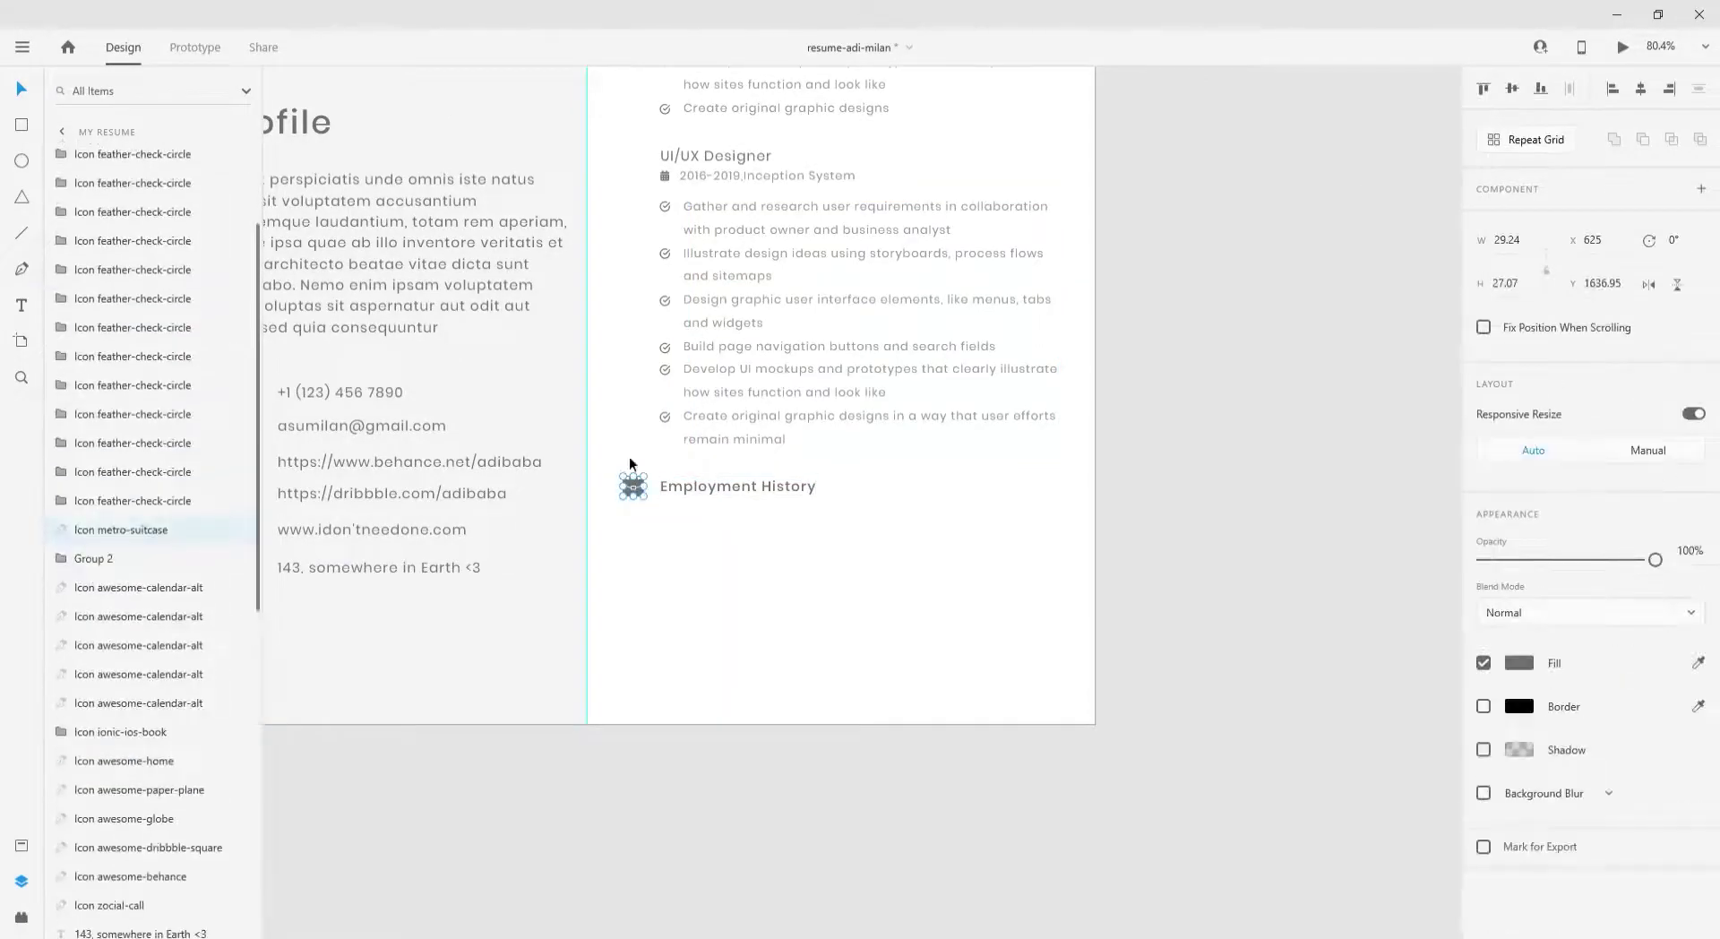
pyautogui.click(21, 916)
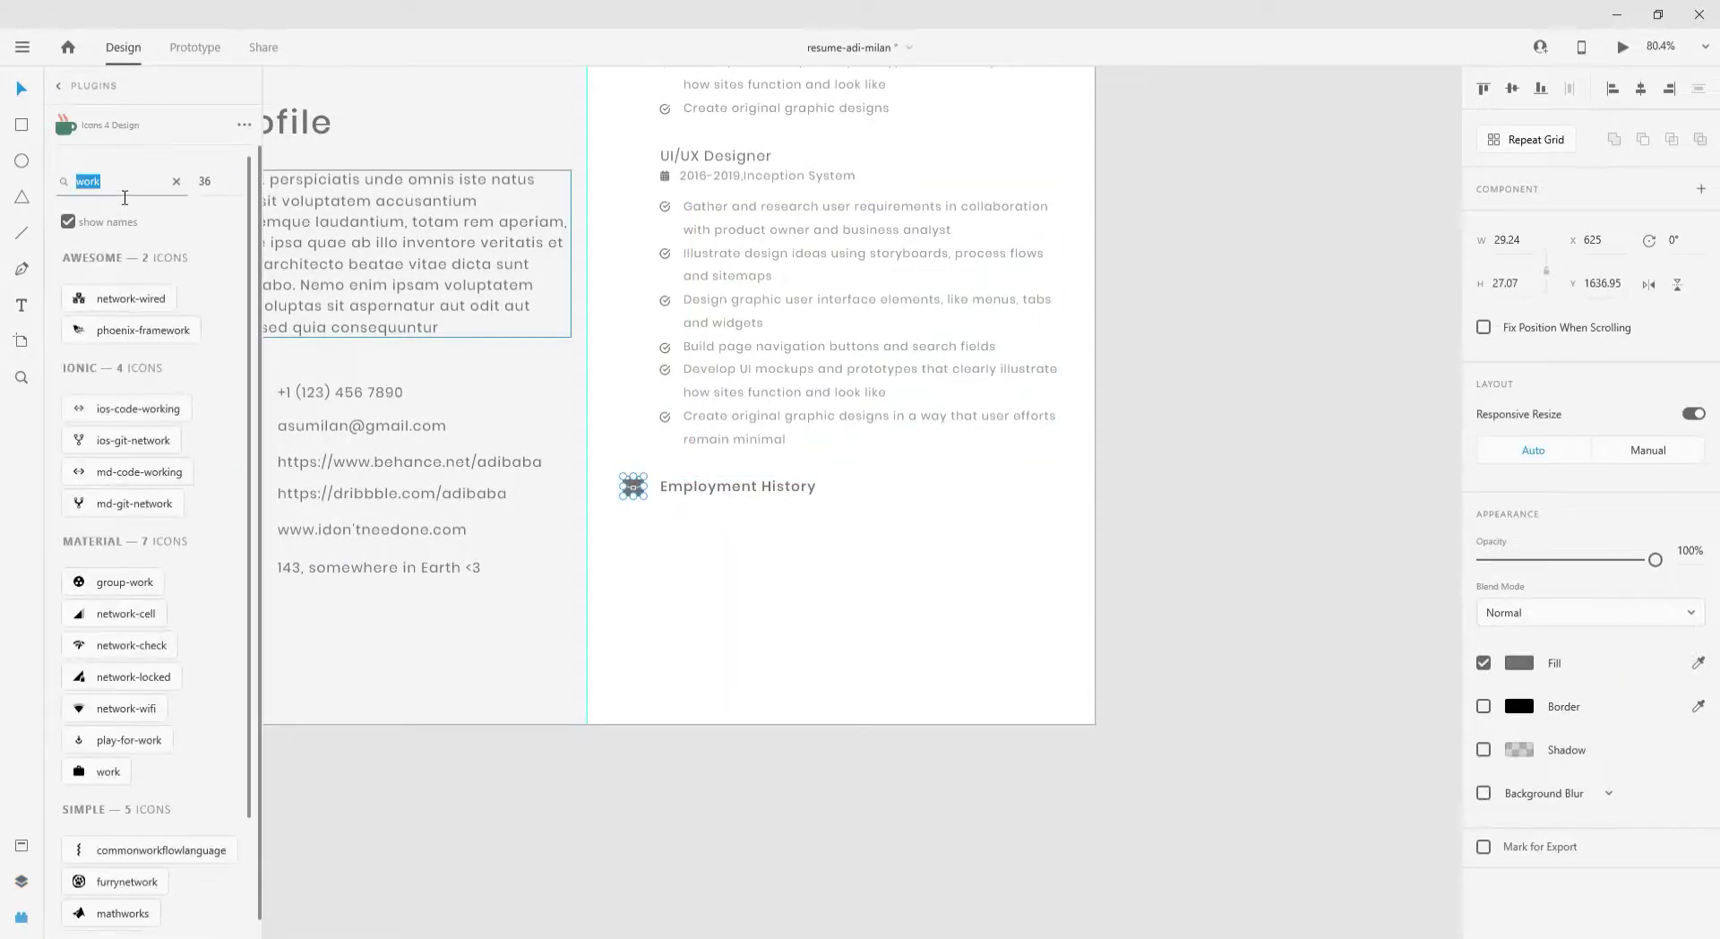
# - Place the medal icon over the briefcase and resize it to match
pyautogui.write('portfolio')
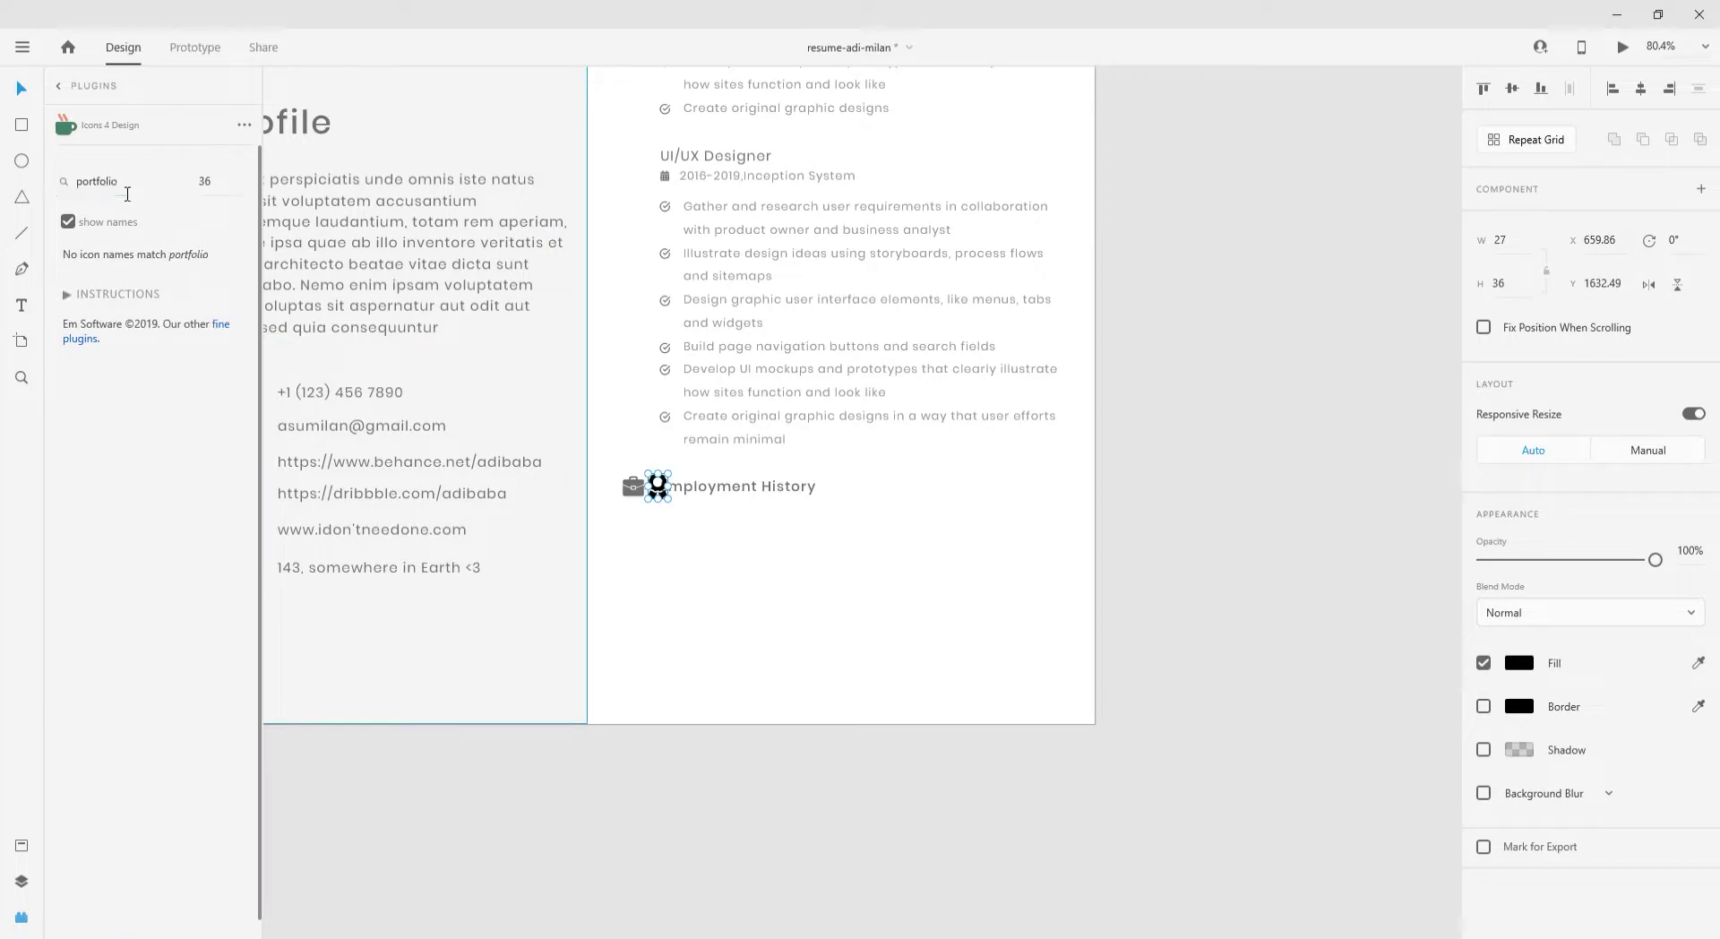
pyautogui.scroll(5, 636, 647)
pyautogui.moveTo(741, 609); pyautogui.dragTo(656, 618)
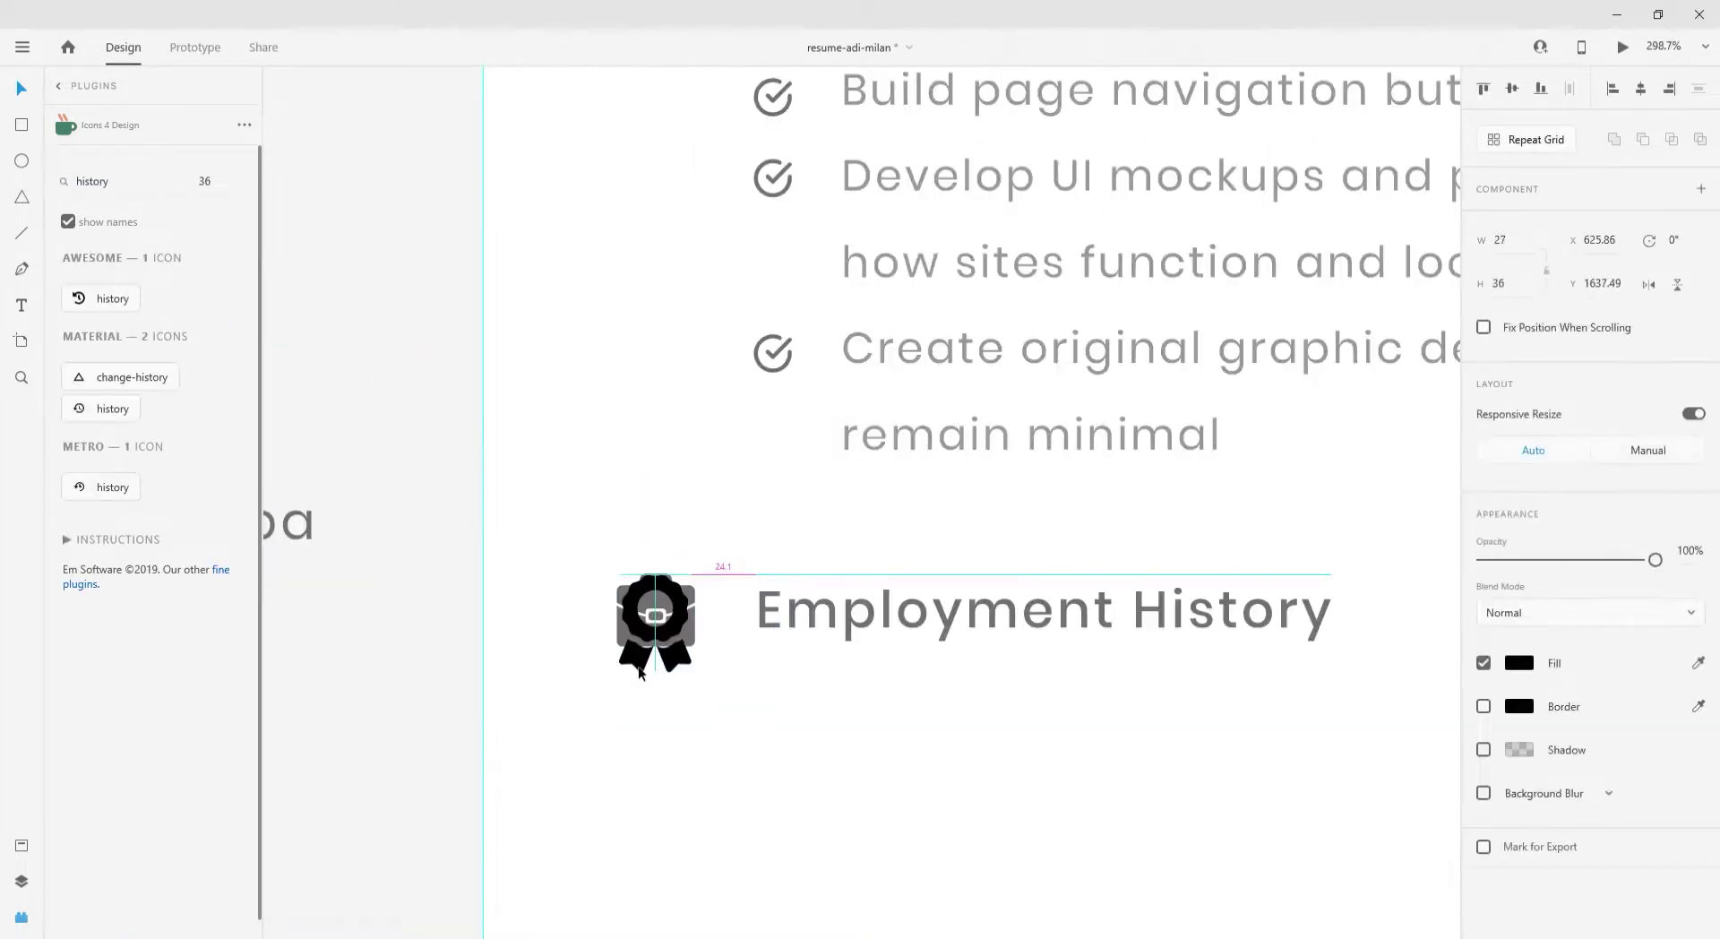
pyautogui.moveTo(707, 690); pyautogui.dragTo(692, 676)
# - Recolour the icon a light grey #E3E3E3, undoing an accidental pink tint
pyautogui.click(688, 637)
pyautogui.click(1510, 667)
pyautogui.click(1355, 785)
pyautogui.click(691, 620)
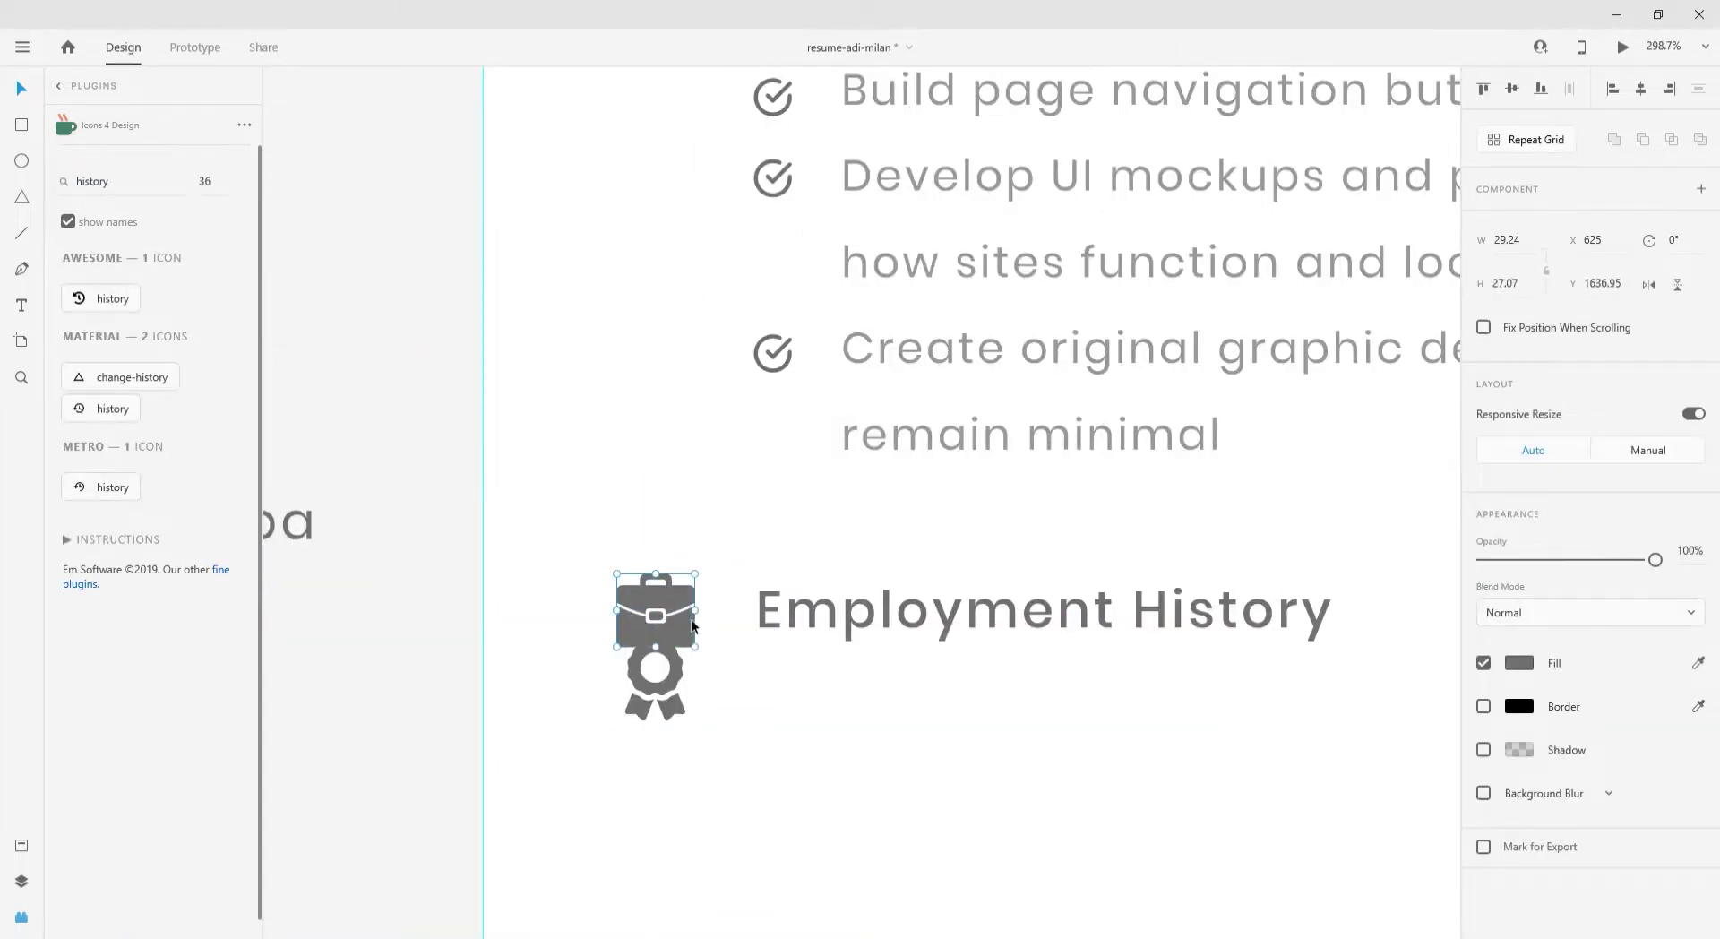
pyautogui.click(1515, 665)
pyautogui.click(1279, 586)
pyautogui.hotkey('ctrl', 'z')
pyautogui.click(1515, 664)
pyautogui.moveTo(1265, 584); pyautogui.dragTo(1238, 576)
# - Group the medal icon with the Employment History heading text
pyautogui.click(670, 657)
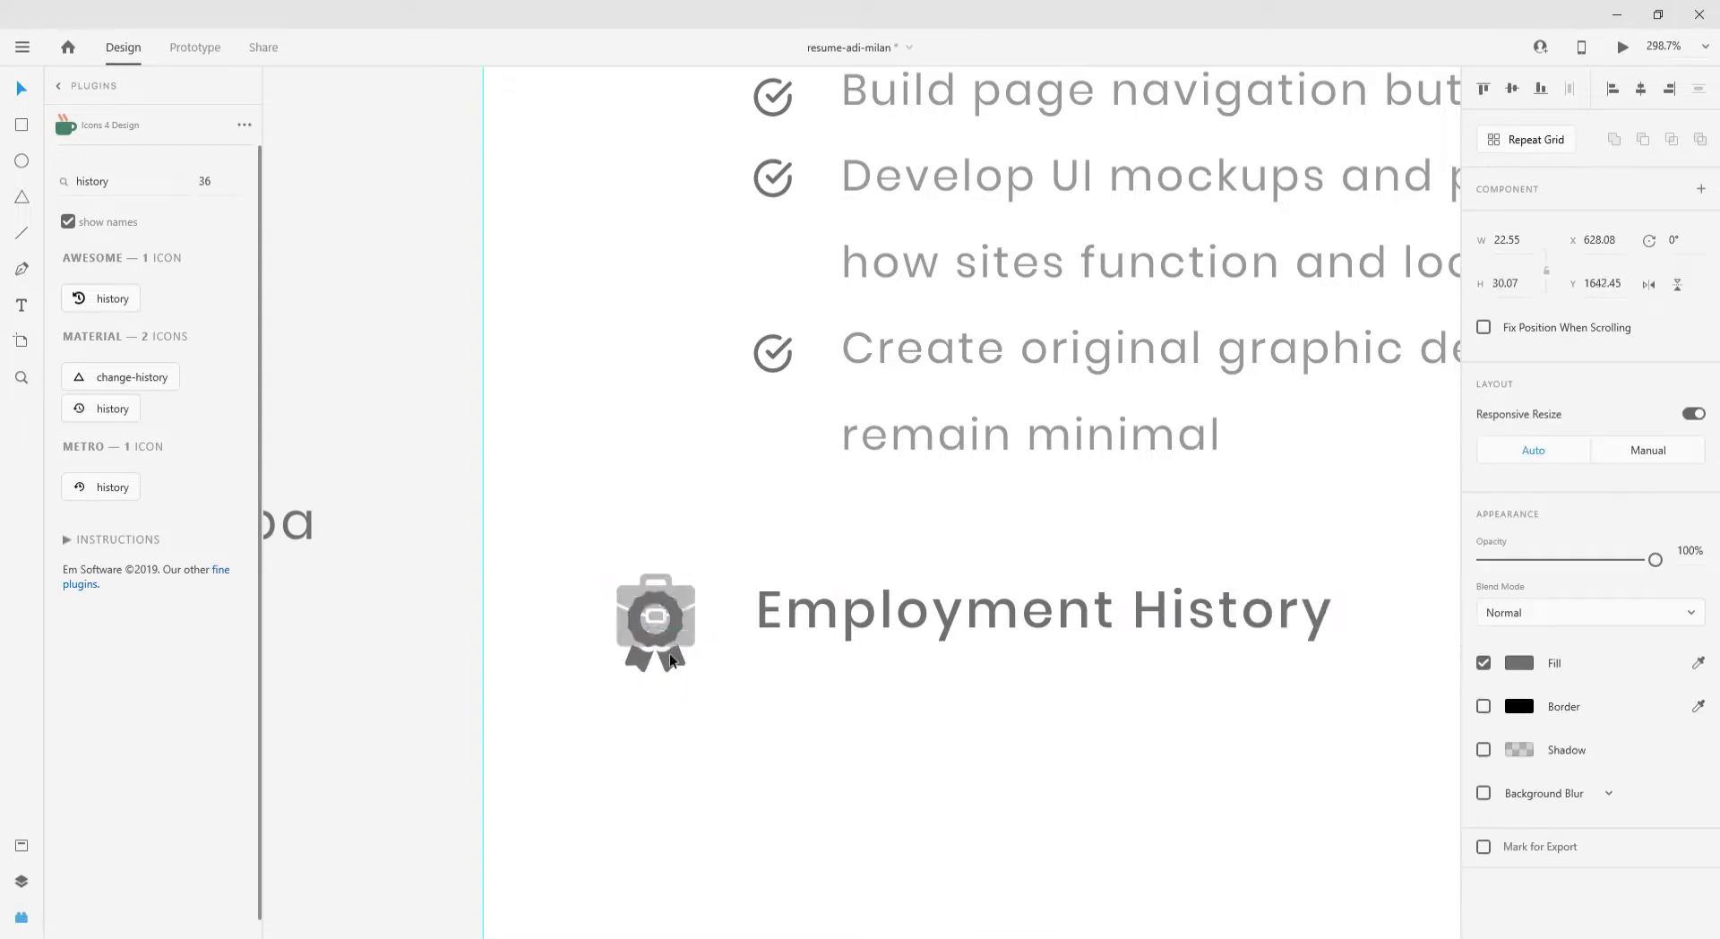
pyautogui.keyDown('shift'); pyautogui.click(1078, 627); pyautogui.keyUp('shift')
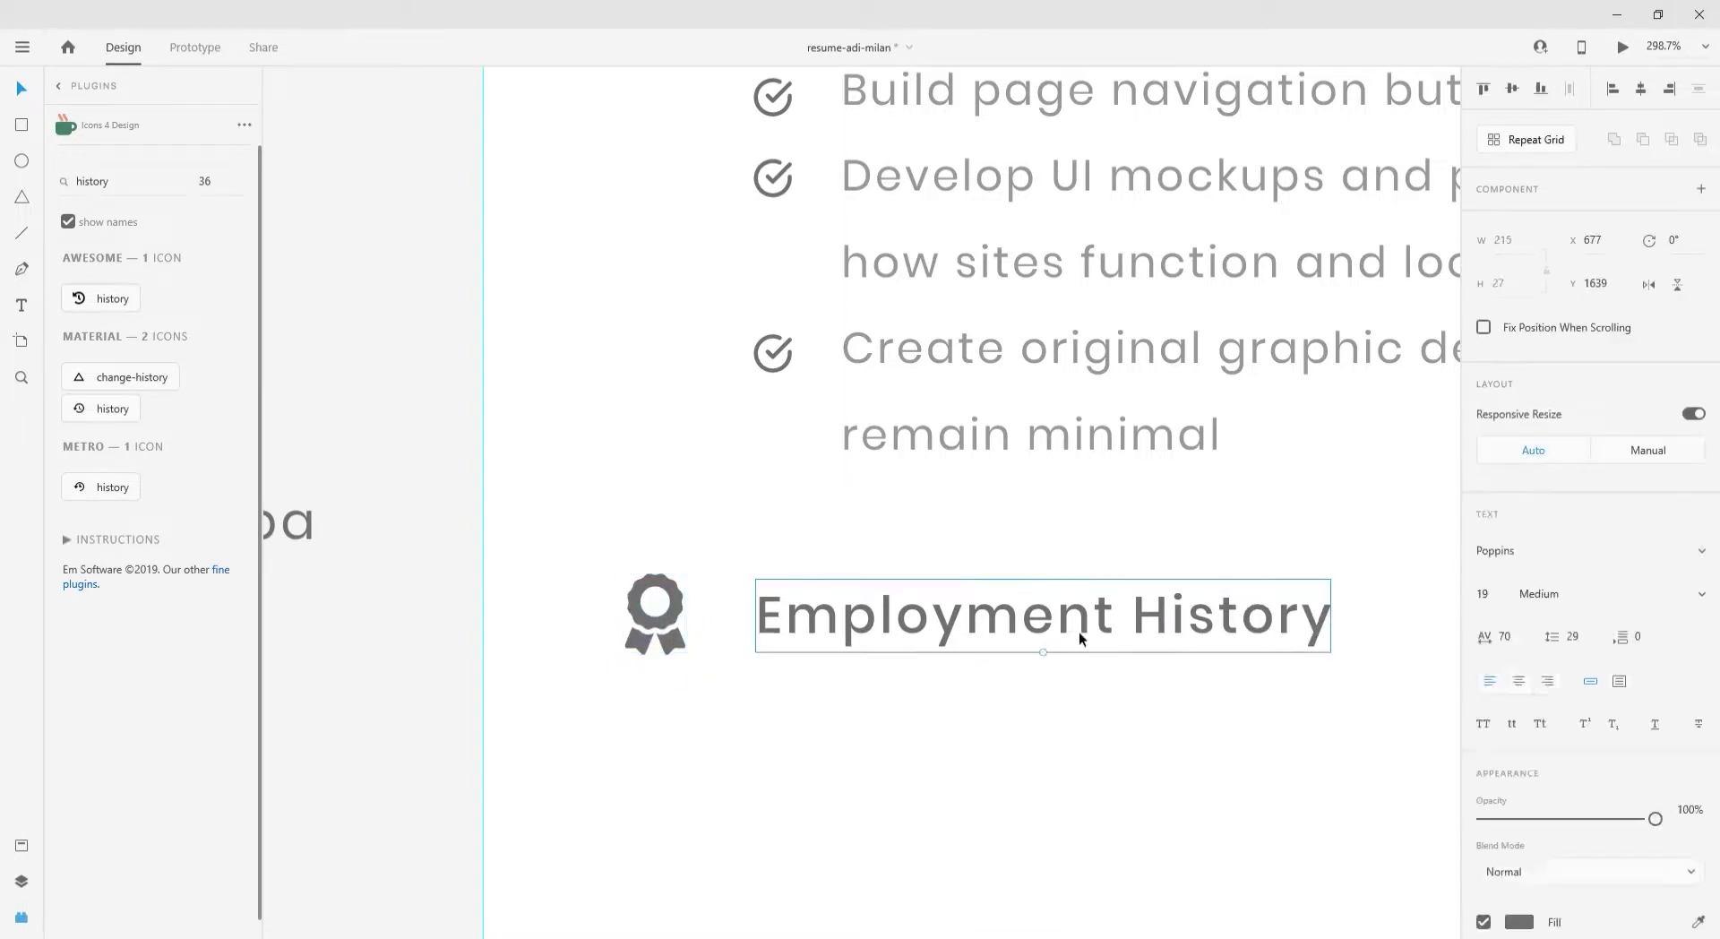
pyautogui.hotkey('ctrl', 'g')
# - Copy the profile paragraph box under the heading and empty its text
pyautogui.scroll(-5, 692, 455)
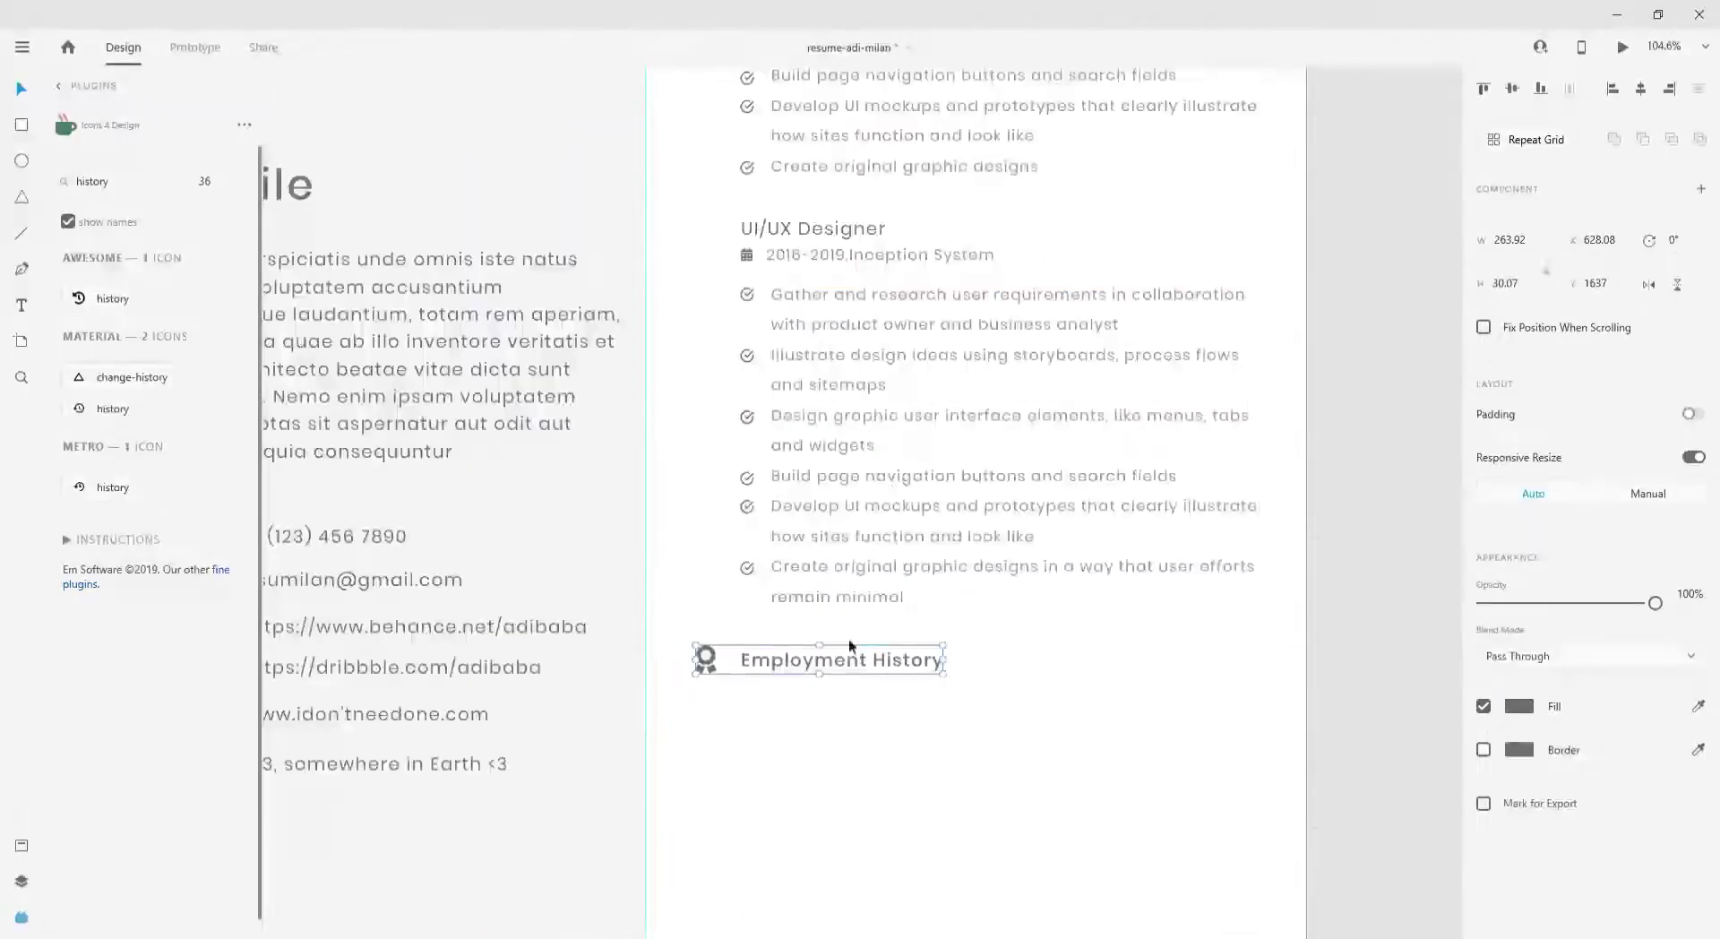
pyautogui.scroll(-1, 847, 638)
pyautogui.moveTo(776, 334); pyautogui.dragTo(778, 687)
pyautogui.hotkey('ctrl', 'z')
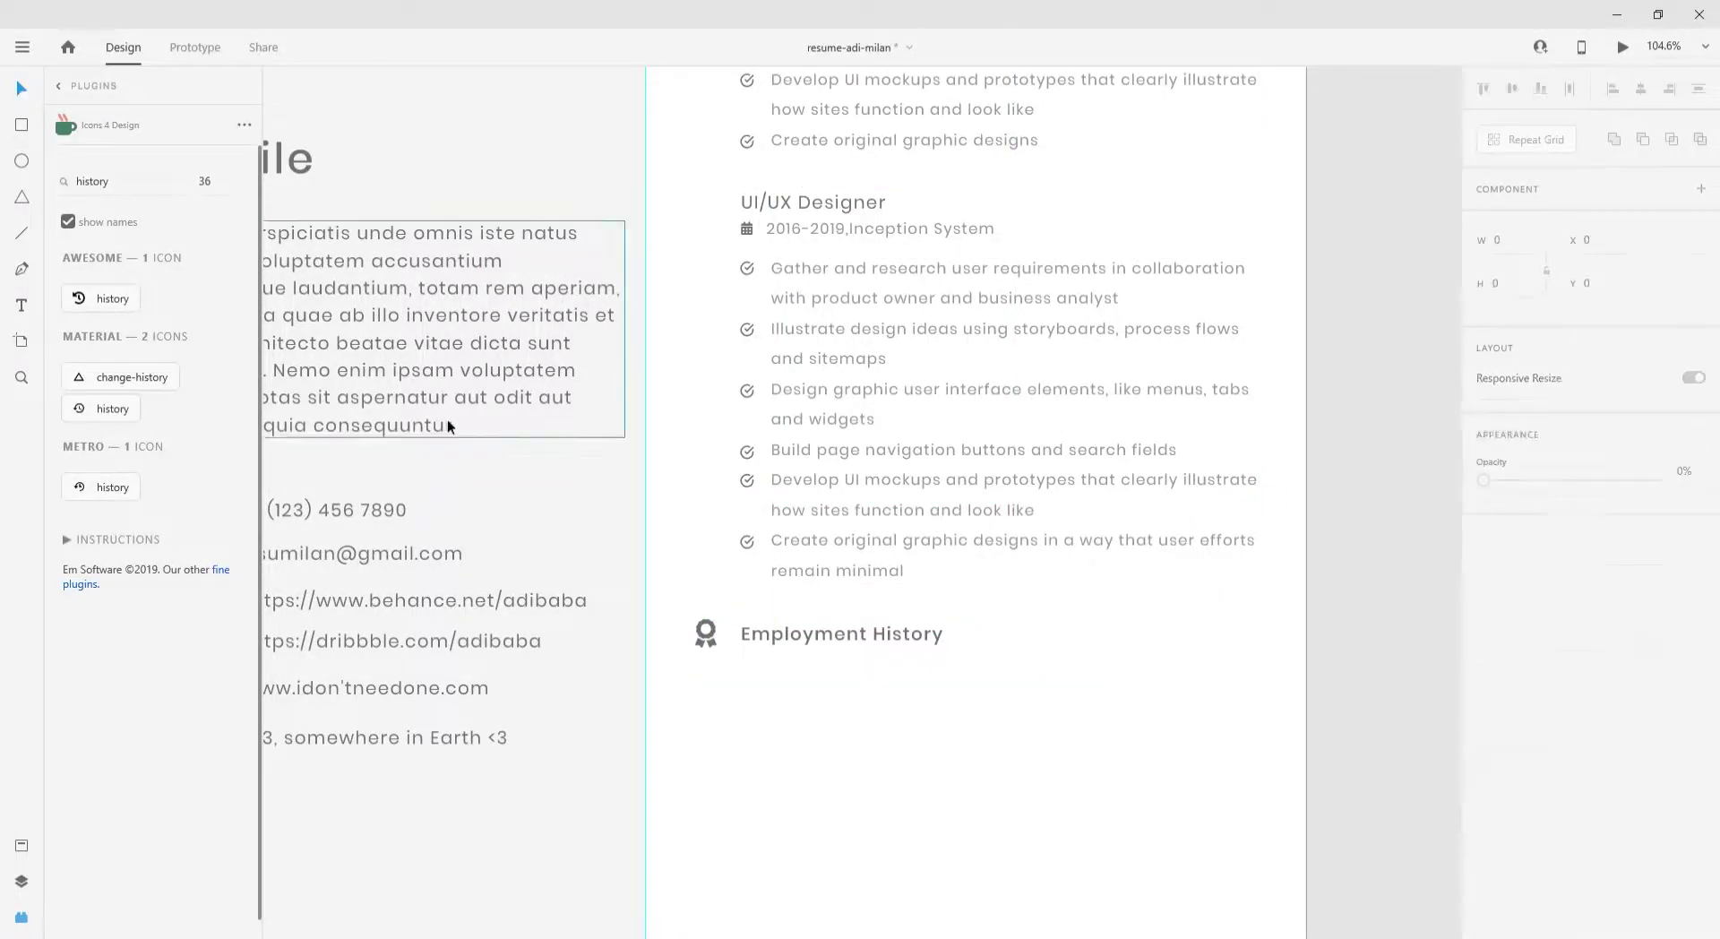
pyautogui.moveTo(448, 419); pyautogui.dragTo(1023, 873)
pyautogui.press('Return')
pyautogui.press('Delete')
pyautogui.press('Escape')
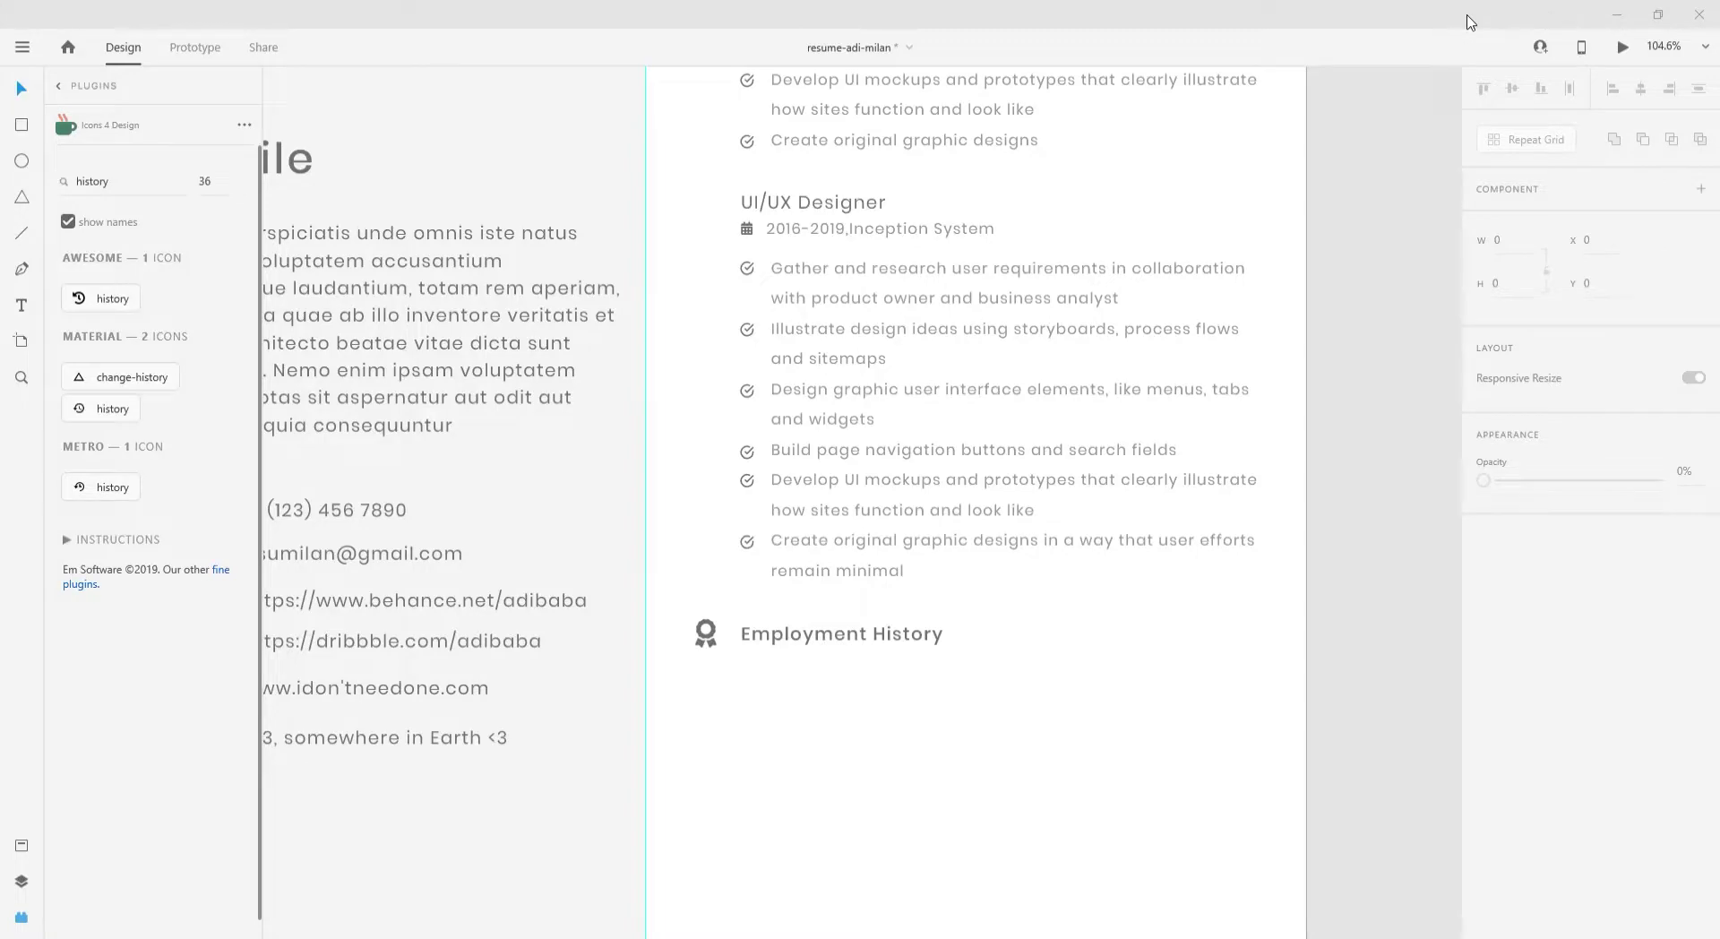
# - Change the copied heading's text to 'Portfolio'
pyautogui.click(879, 638)
pyautogui.scroll(-3, 573, 459)
pyautogui.scroll(-1, 744, 582)
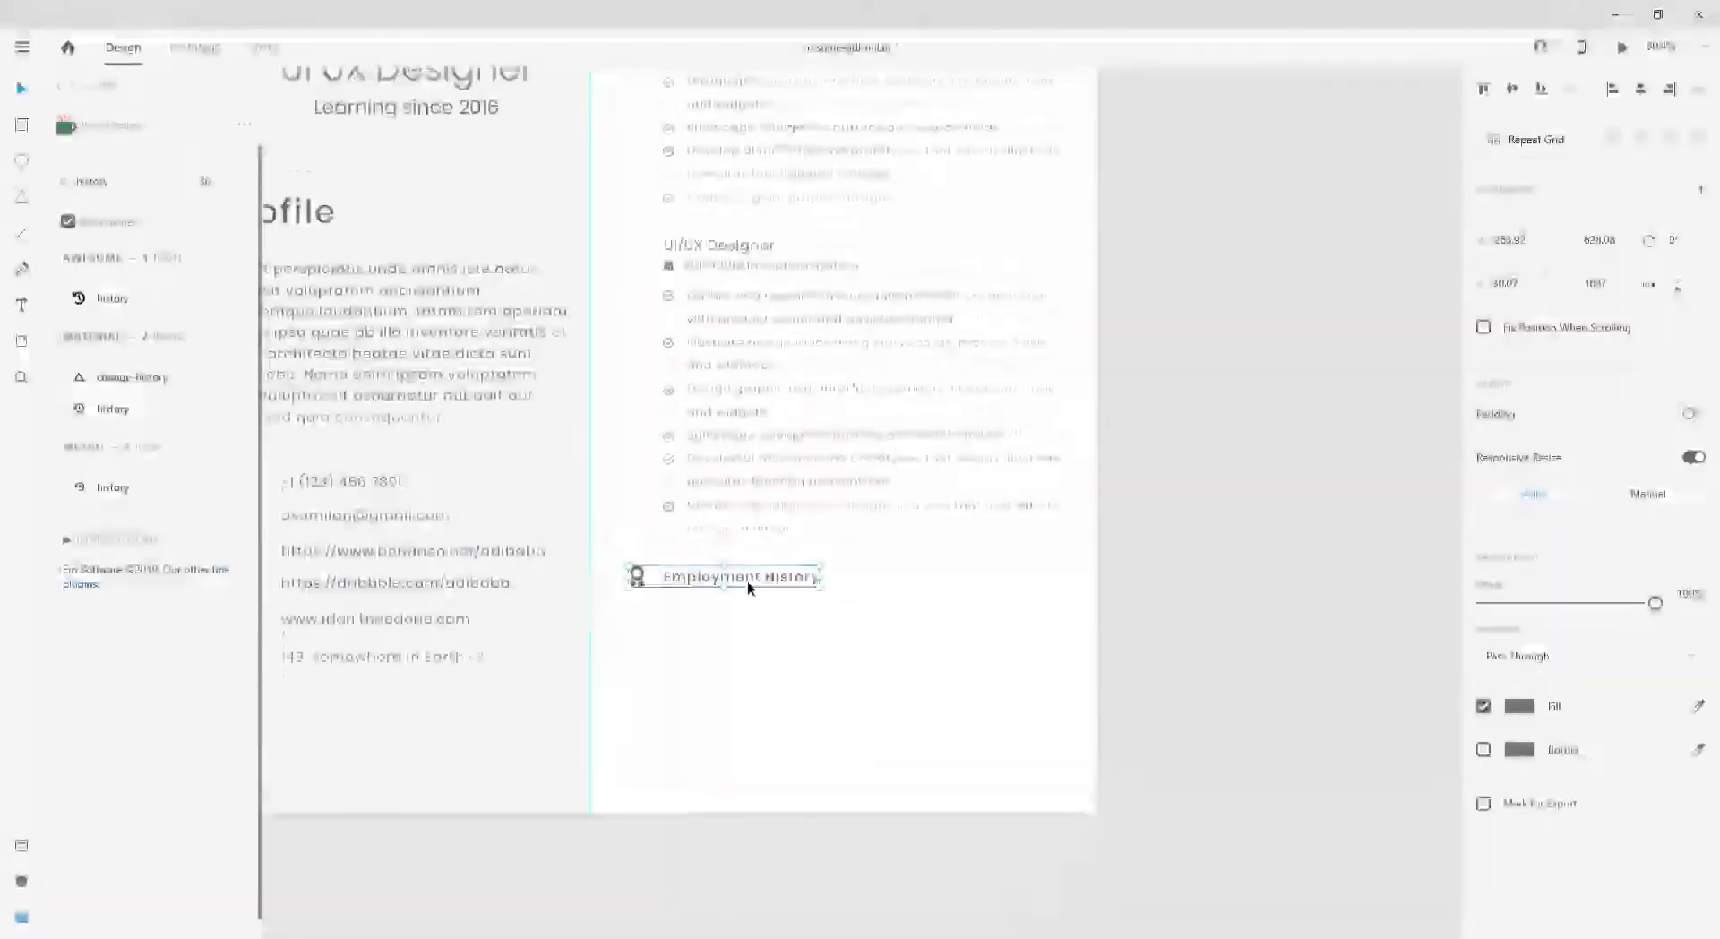
pyautogui.scroll(3, 708, 582)
pyautogui.doubleClick(695, 574)
pyautogui.doubleClick(695, 575)
pyautogui.hotkey('ctrl', 'a')
pyautogui.write('Port')
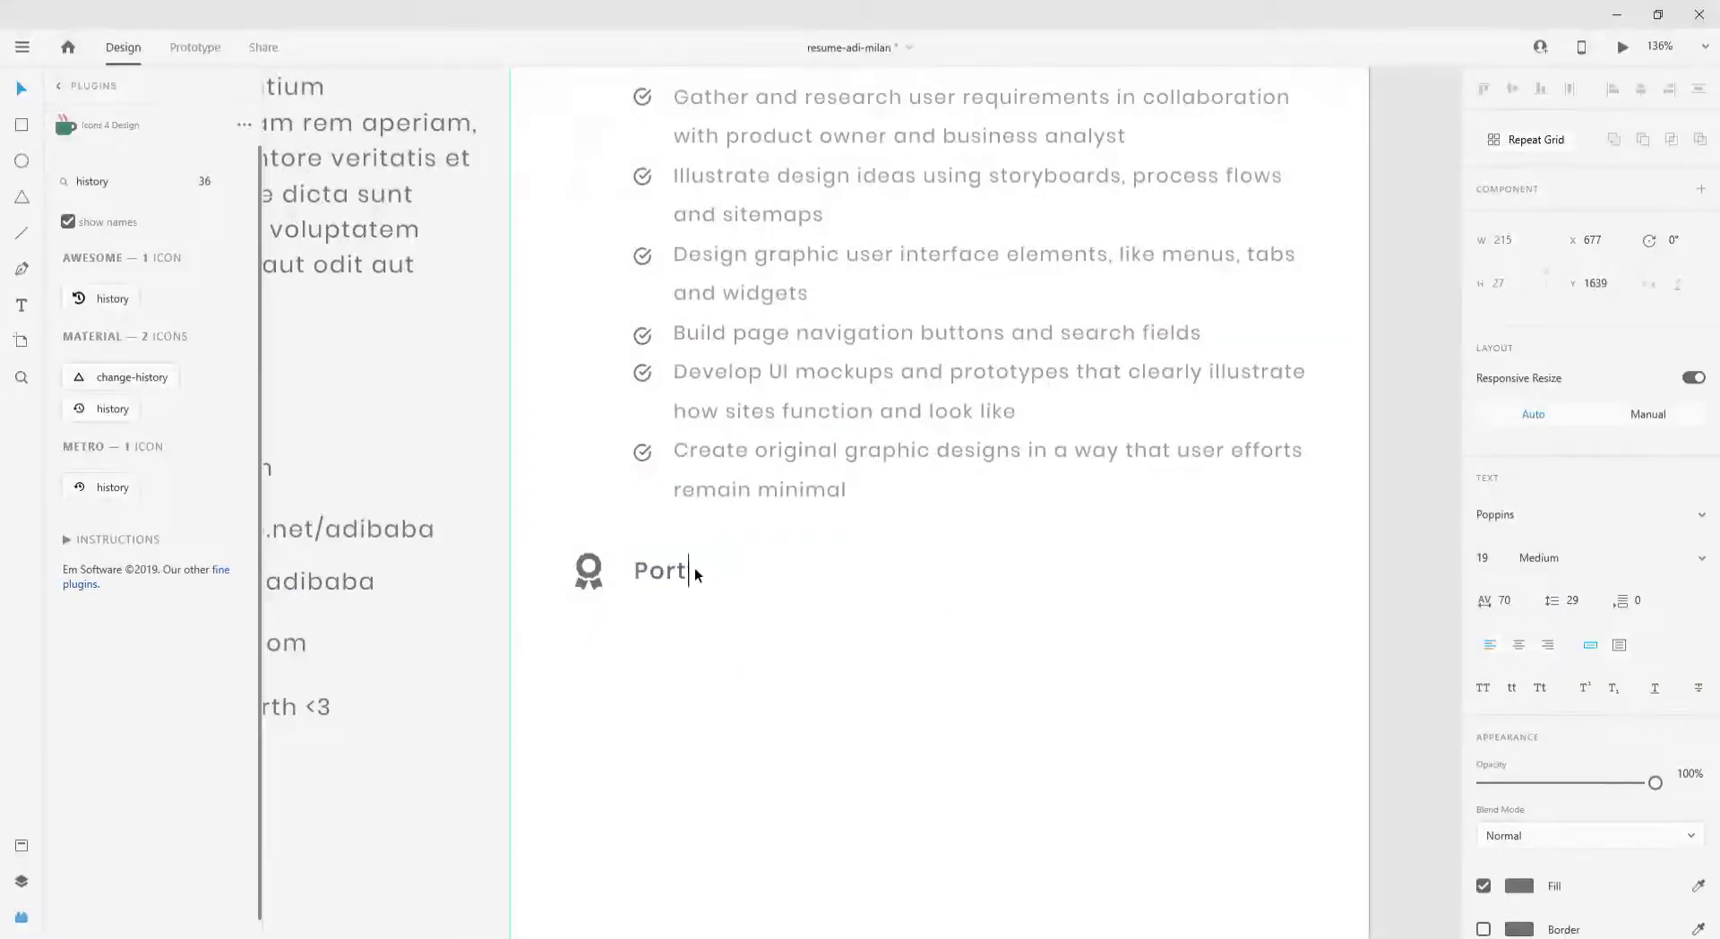
pyautogui.press('Escape')
# - Draw a yellow rectangle below the Portfolio heading
pyautogui.moveTo(644, 642); pyautogui.dragTo(882, 768)
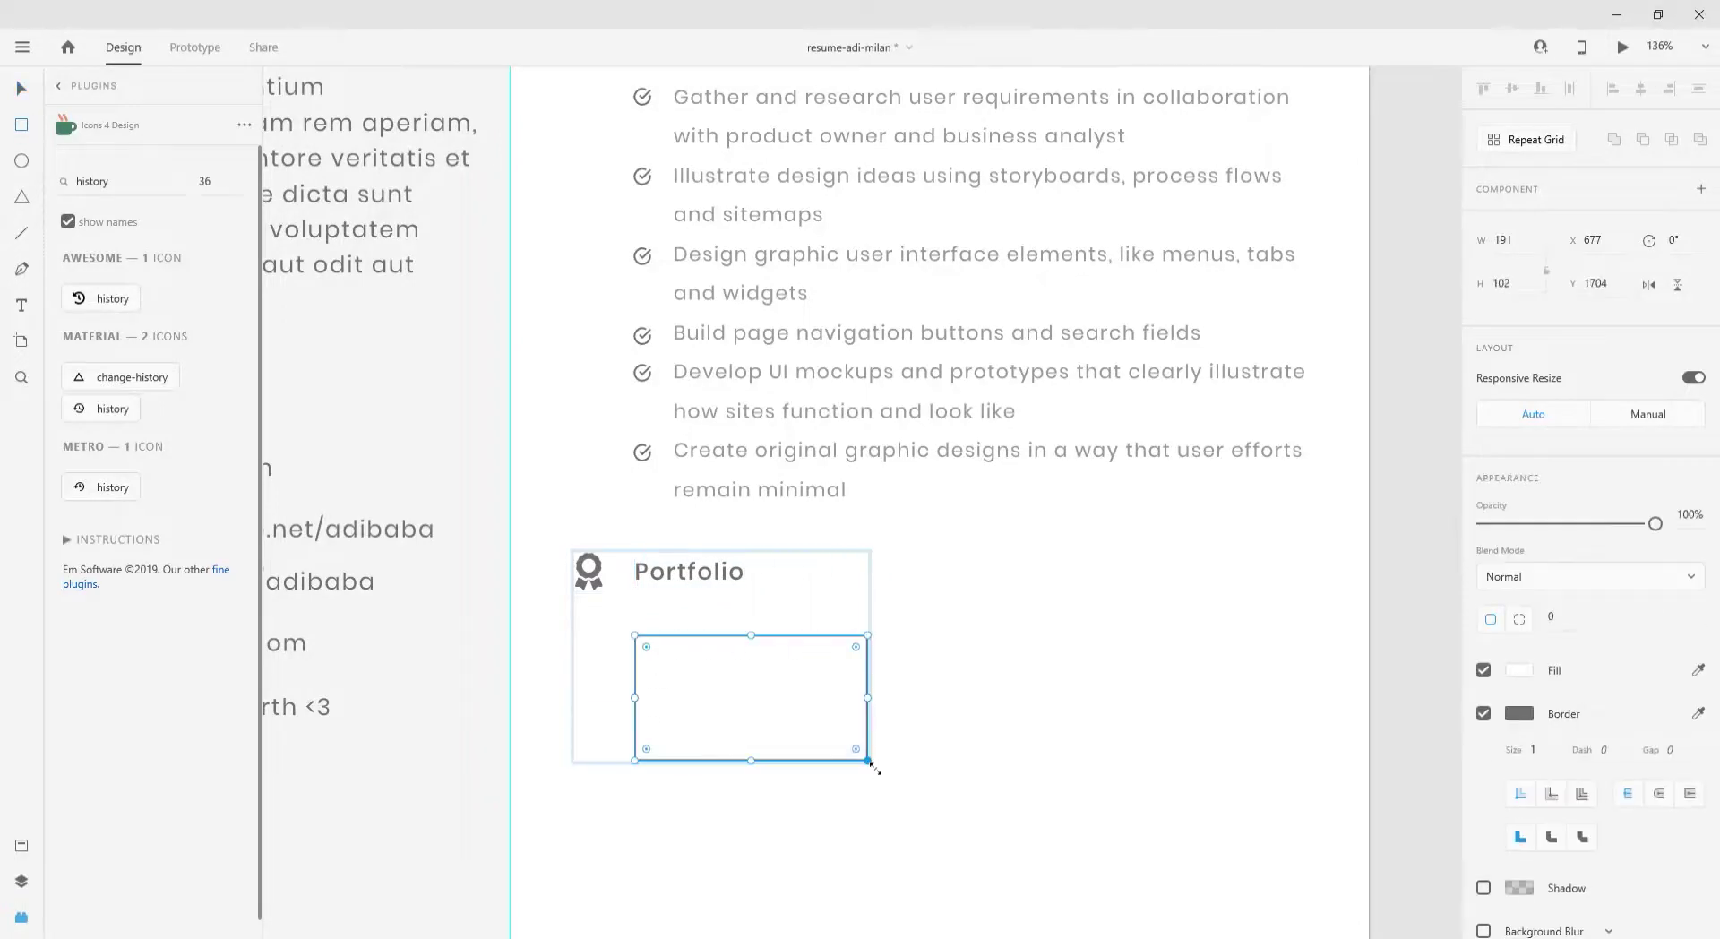
pyautogui.hotkey('ctrl', 'z')
pyautogui.moveTo(644, 642); pyautogui.dragTo(826, 758)
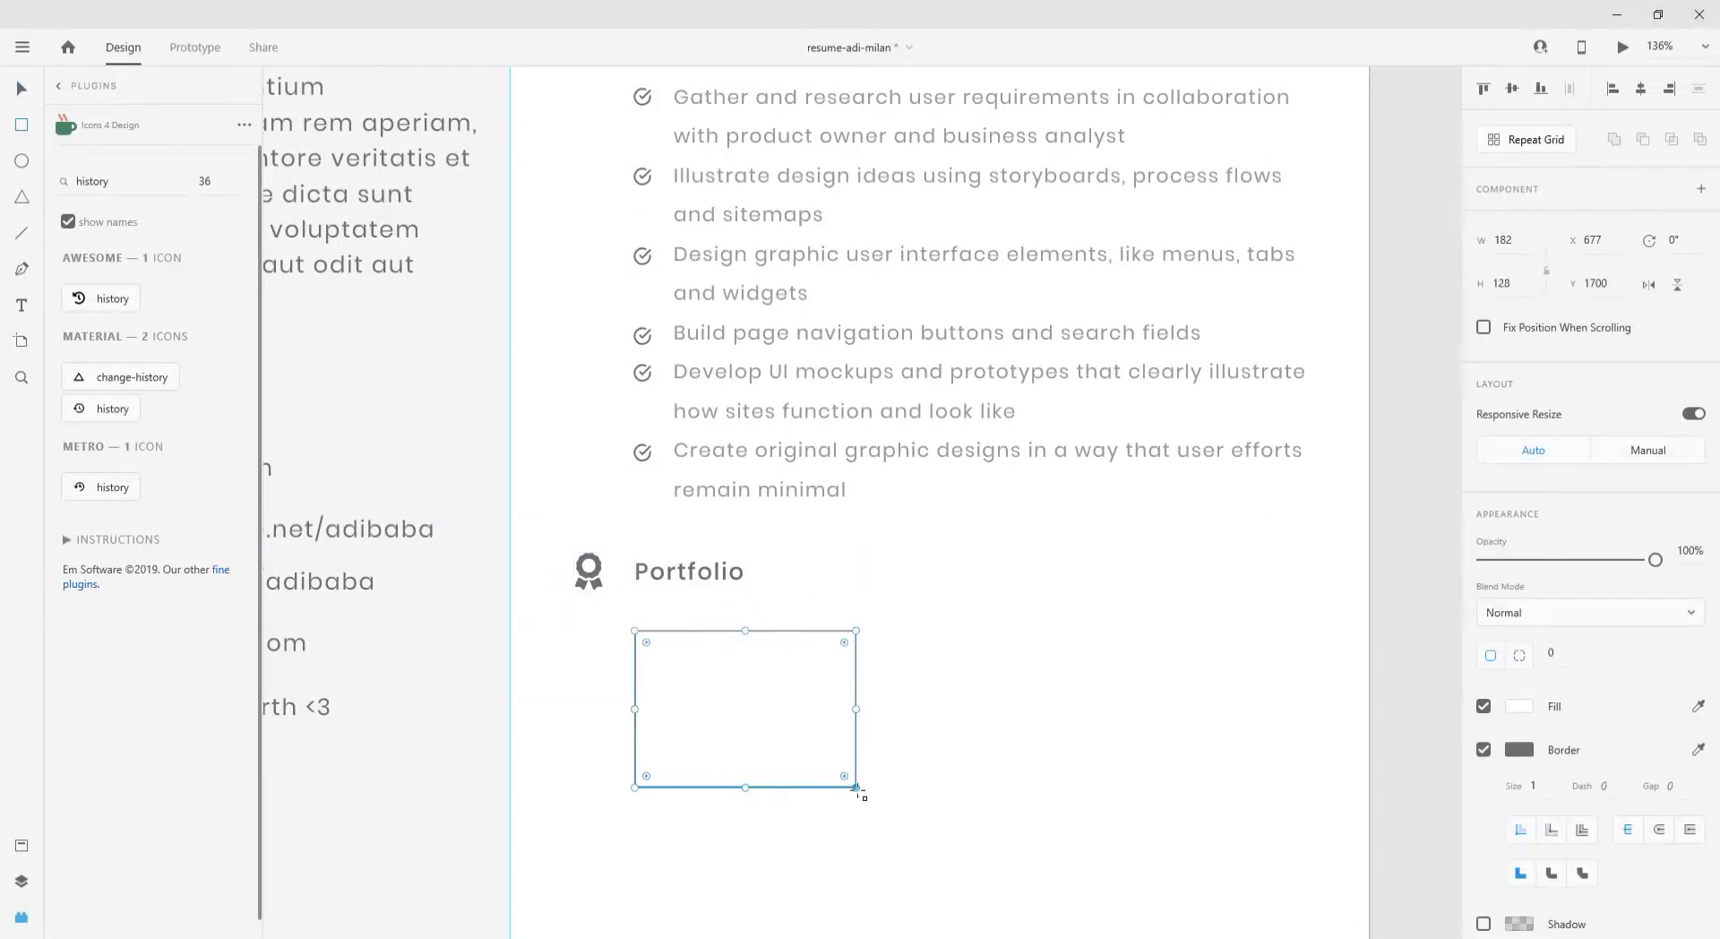
pyautogui.click(1518, 706)
pyautogui.click(1297, 825)
pyautogui.press('Escape')
# - Copy the rectangle into an evenly spaced row of three, then extend to two rows
pyautogui.keyDown('alt'); pyautogui.moveTo(813, 701); pyautogui.dragTo(1228, 707); pyautogui.keyUp('alt')
pyautogui.keyDown('shift'); pyautogui.click(976, 704); pyautogui.keyUp('shift')
pyautogui.keyDown('shift'); pyautogui.click(762, 703); pyautogui.keyUp('shift')
pyautogui.click(1569, 89)
pyautogui.scroll(-1, 708, 395)
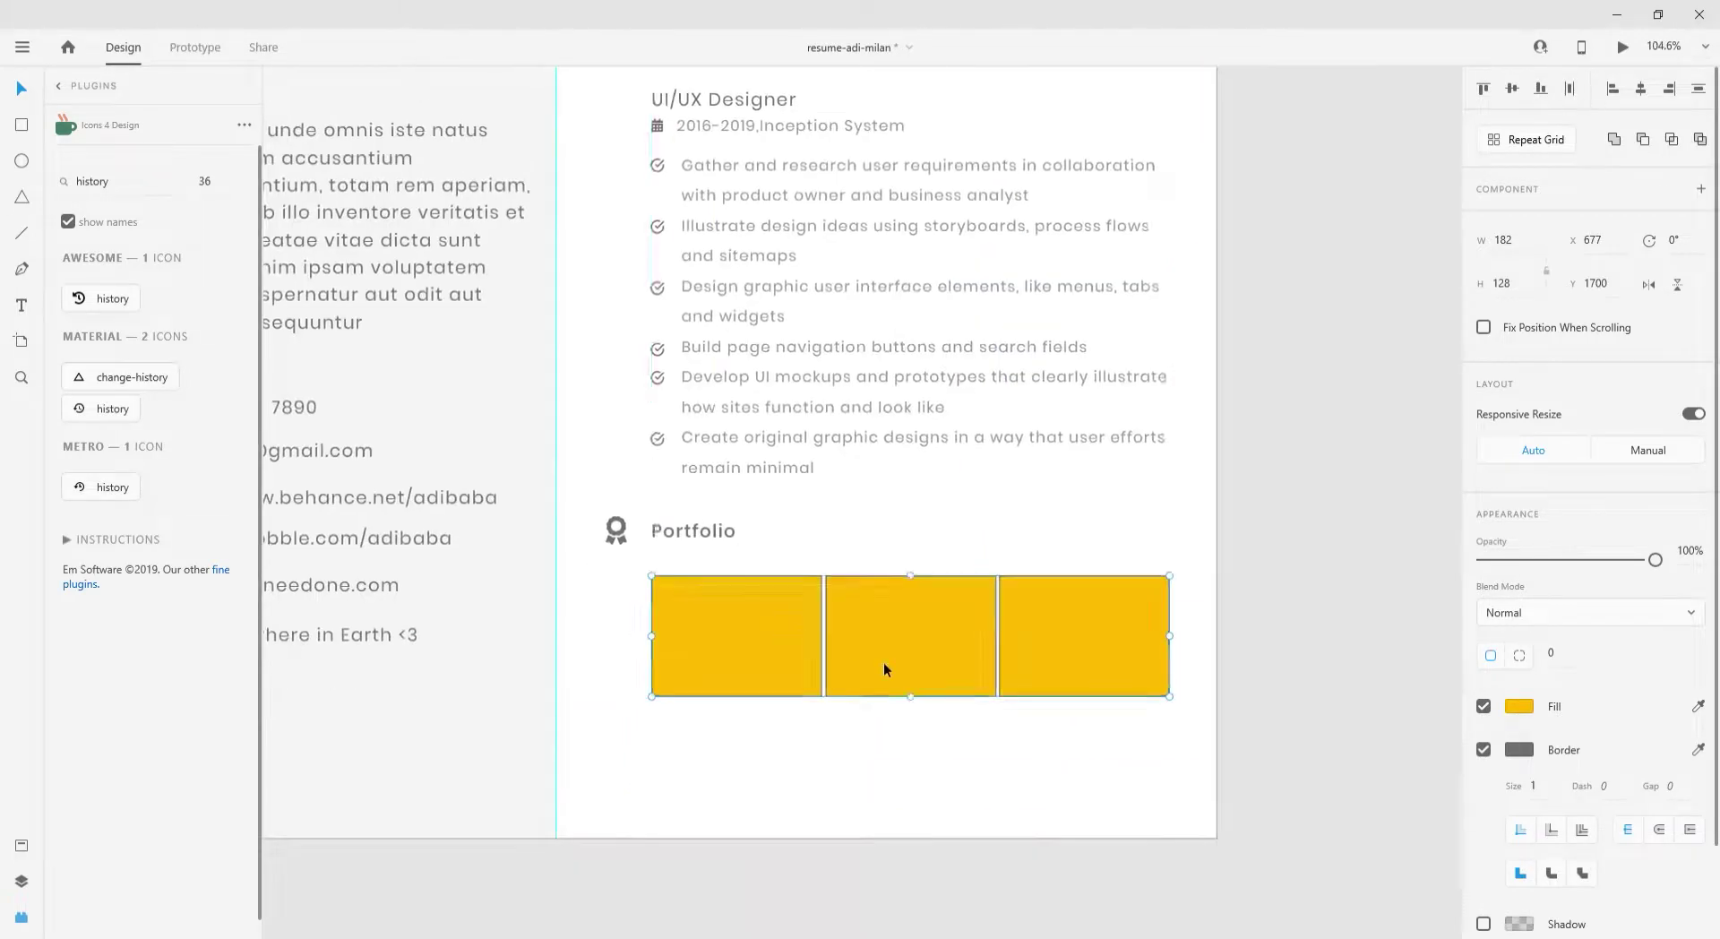
pyautogui.keyDown('alt'); pyautogui.moveTo(883, 664); pyautogui.dragTo(891, 790); pyautogui.keyUp('alt')
pyautogui.moveTo(609, 560); pyautogui.dragTo(1057, 744)
# - Nudge the rectangles up and set the resume artboard background to black
pyautogui.moveTo(917, 655); pyautogui.dragTo(917, 647)
pyautogui.click(708, 675)
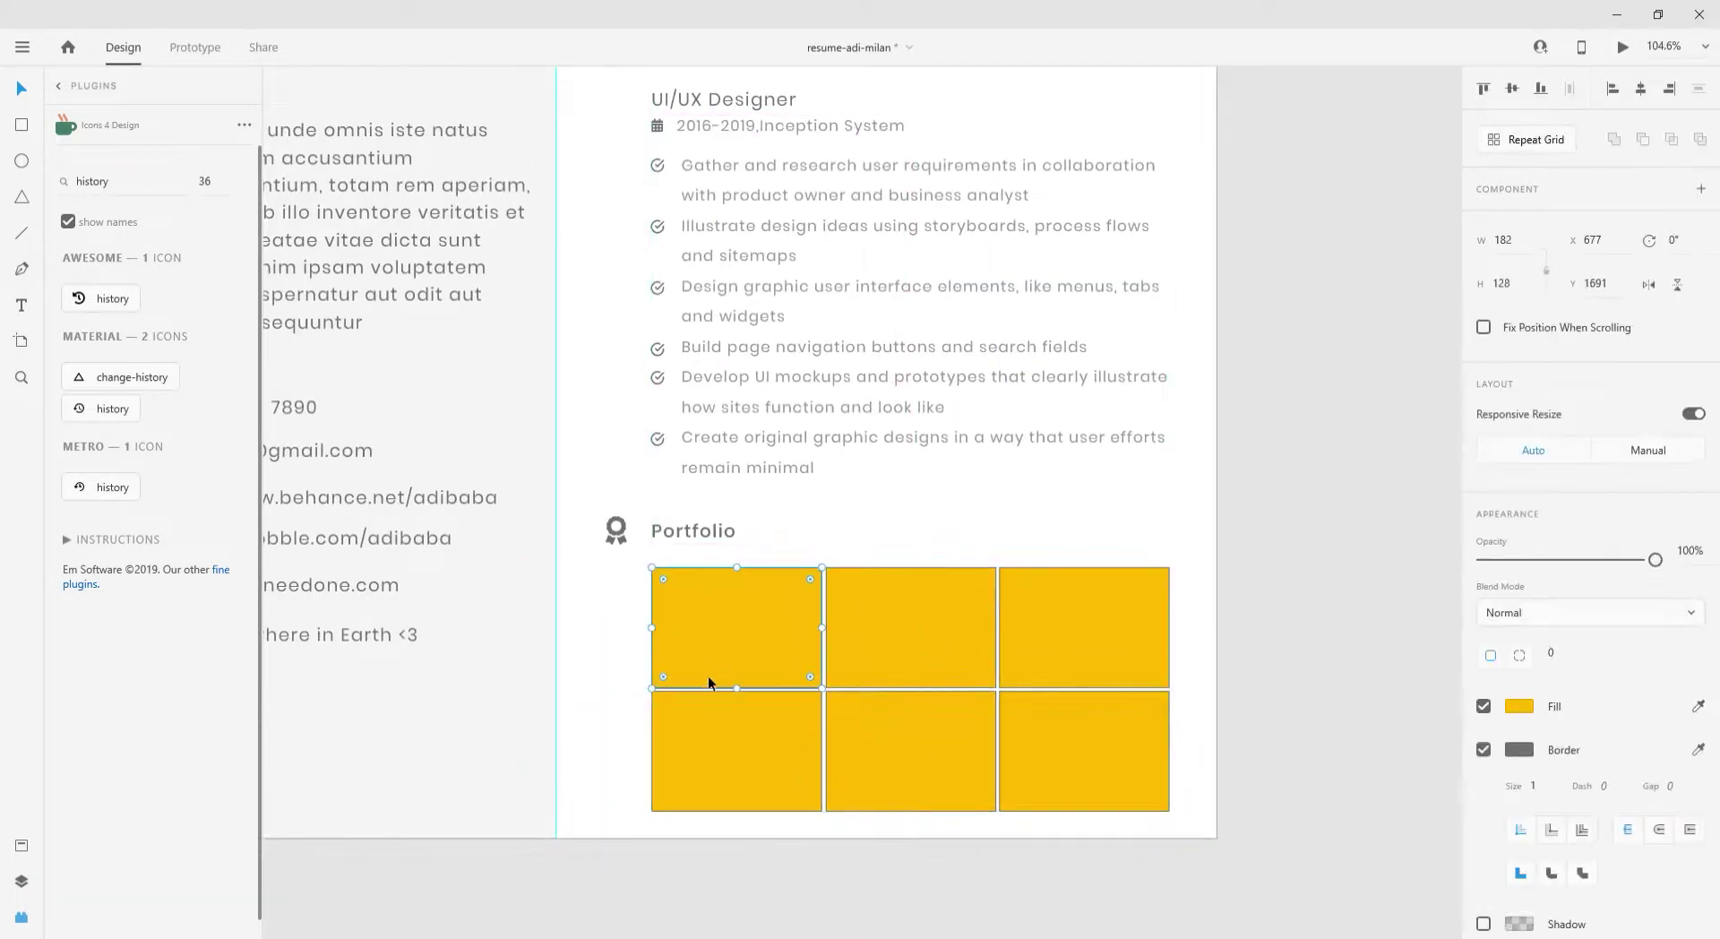
pyautogui.click(1234, 636)
pyautogui.click(1518, 622)
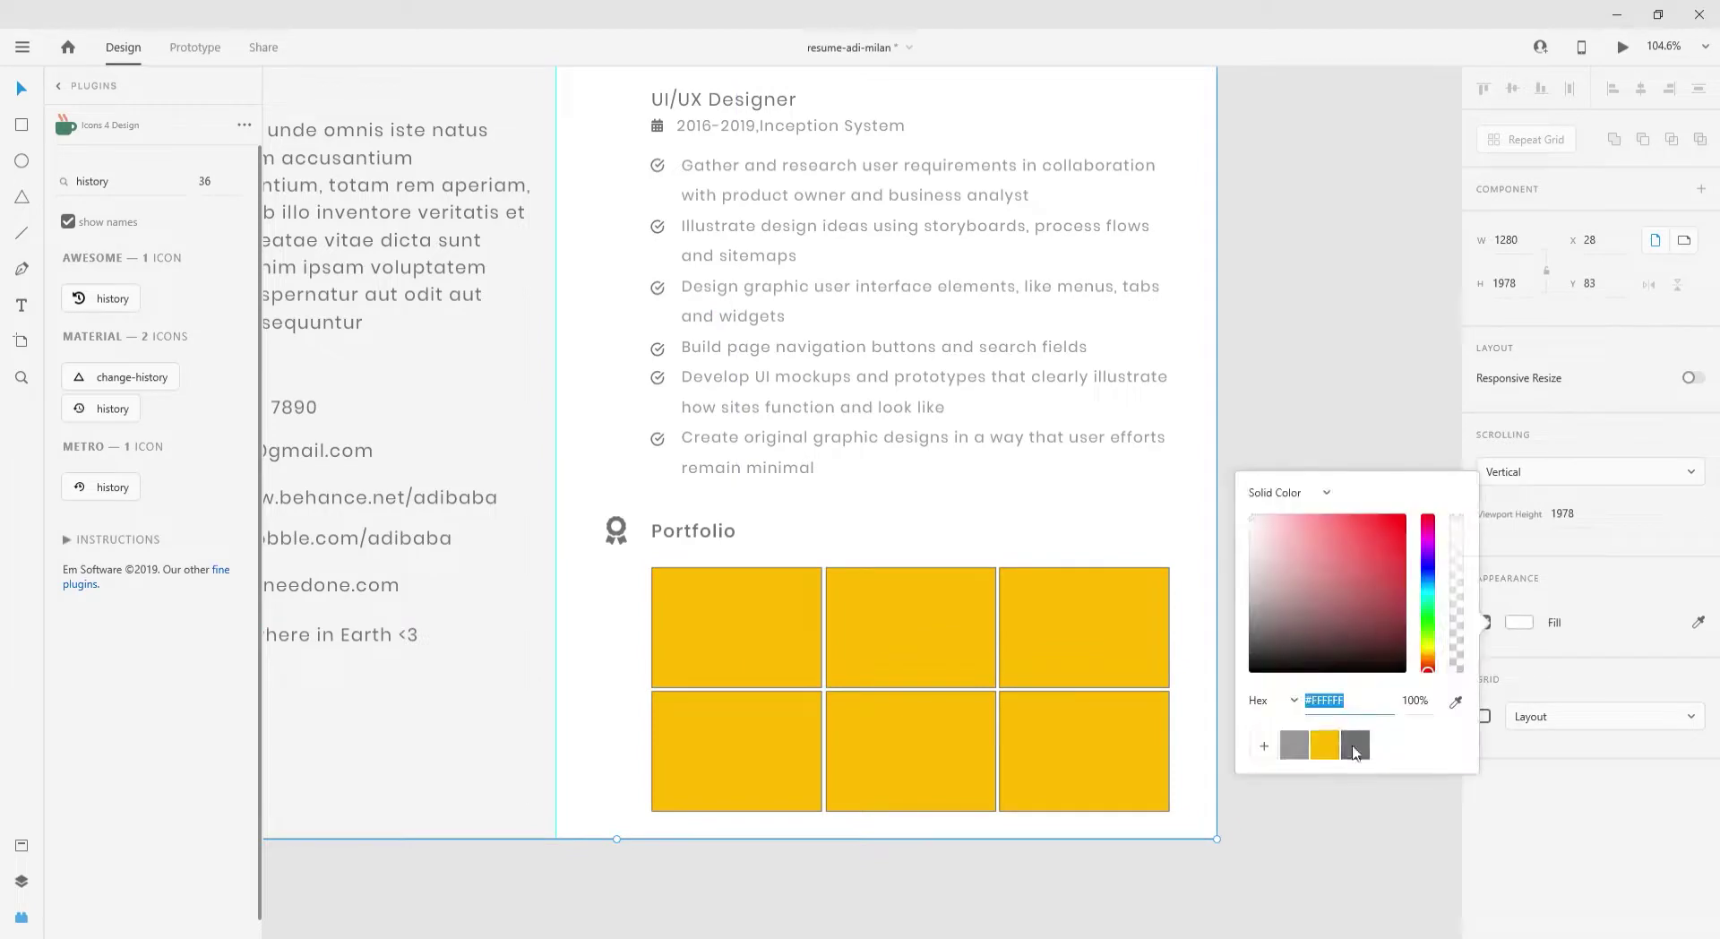
pyautogui.click(1252, 670)
pyautogui.scroll(-3, 892, 667)
# - Make the left column grey and move the portfolio grid left to the guide
pyautogui.click(627, 223)
pyautogui.click(1518, 625)
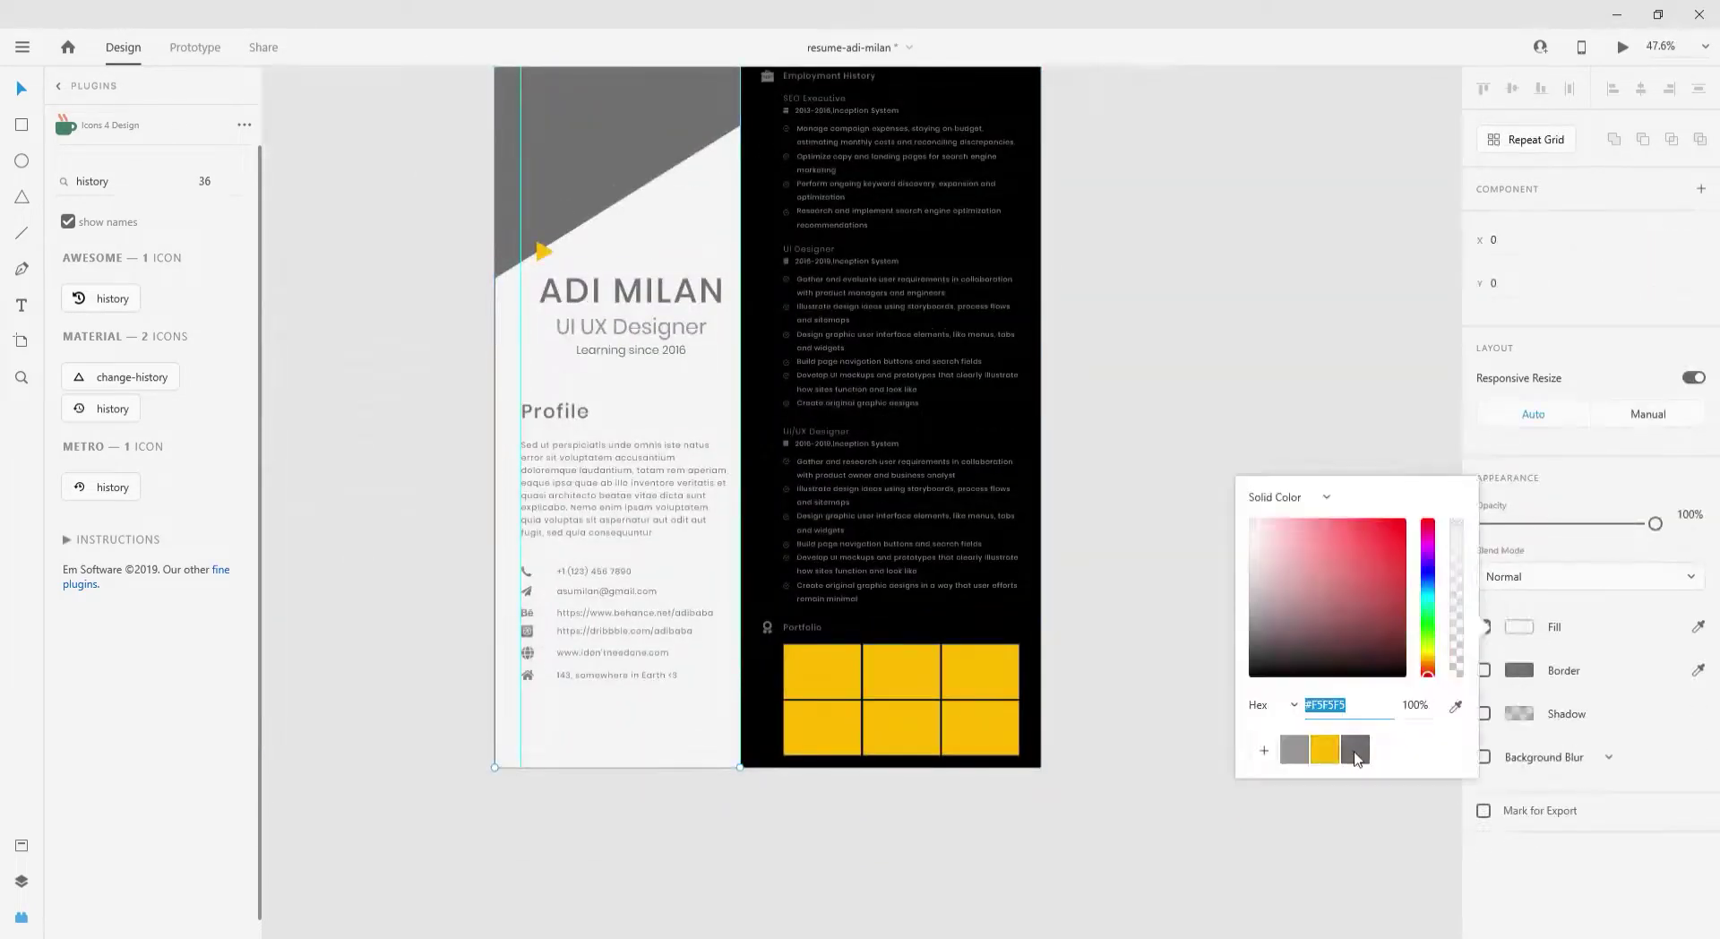
pyautogui.click(1294, 749)
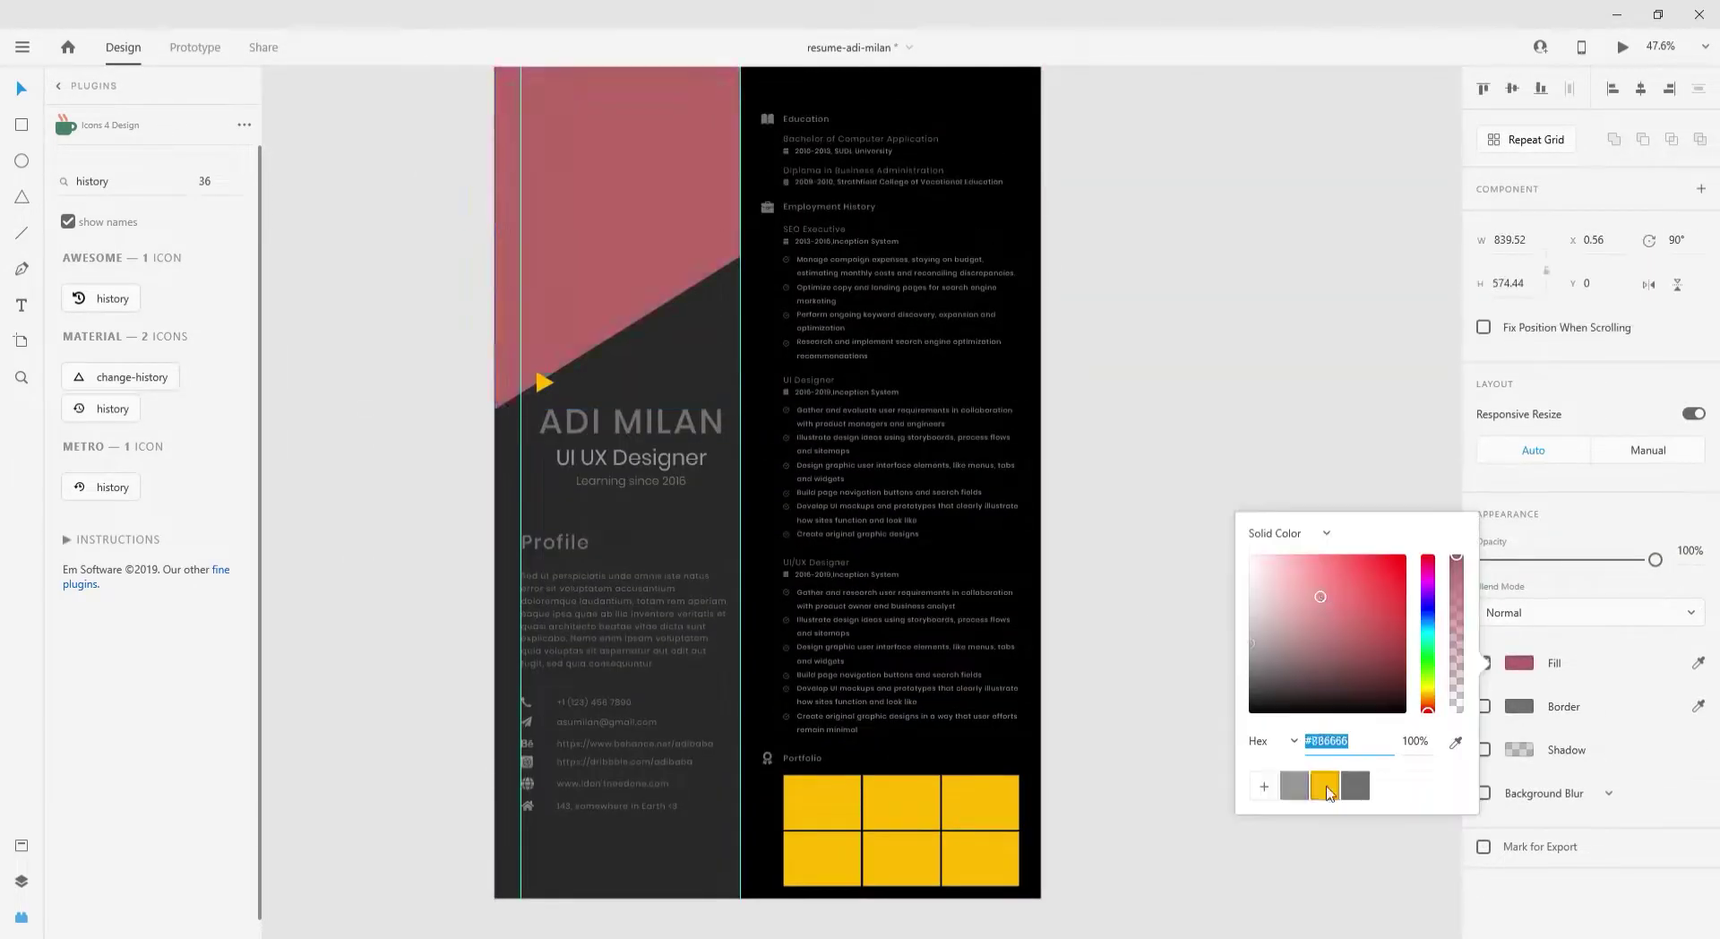
pyautogui.click(1325, 785)
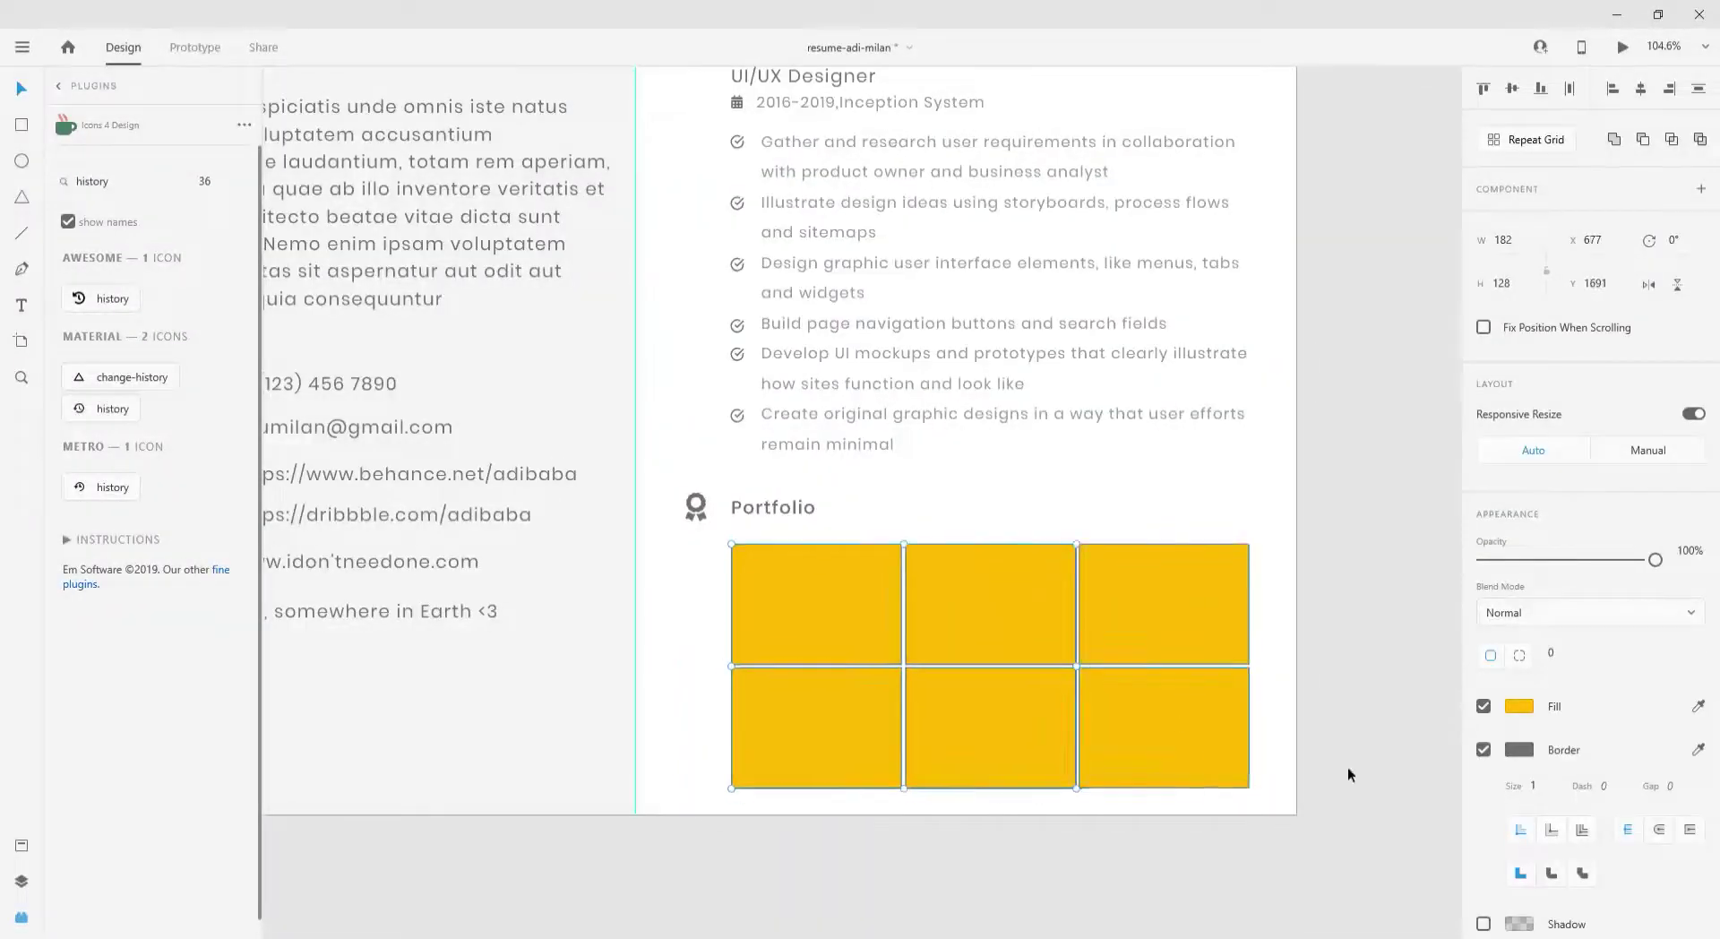
pyautogui.moveTo(1249, 631); pyautogui.dragTo(1154, 632)
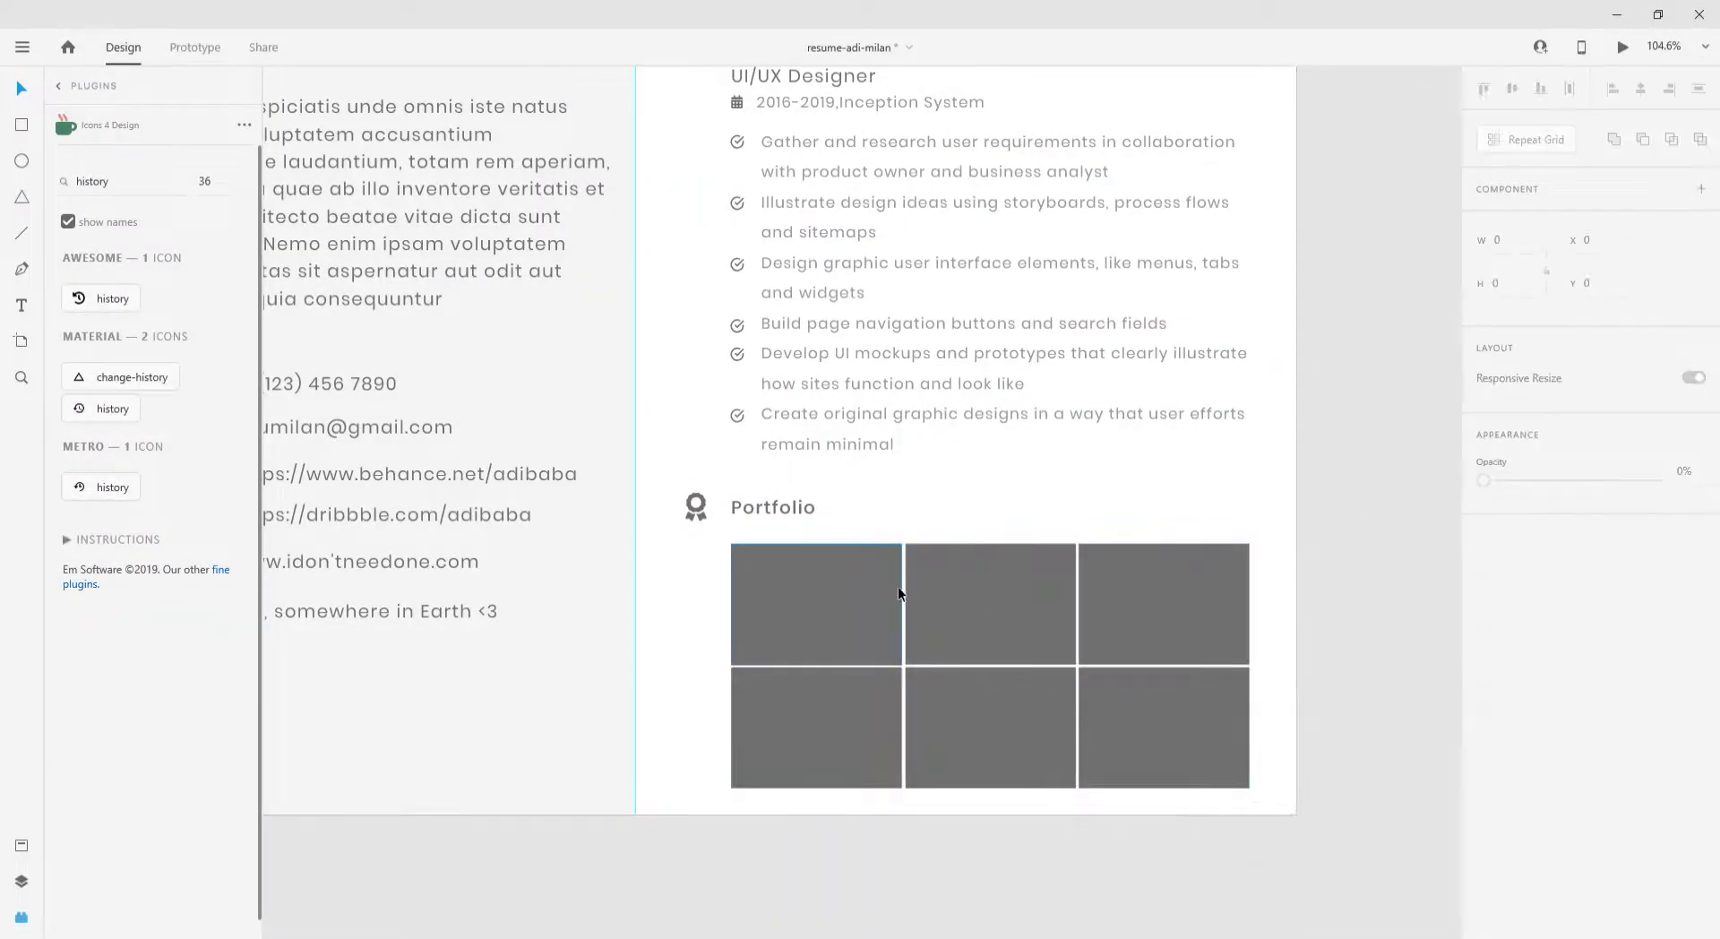
pyautogui.click(922, 508)
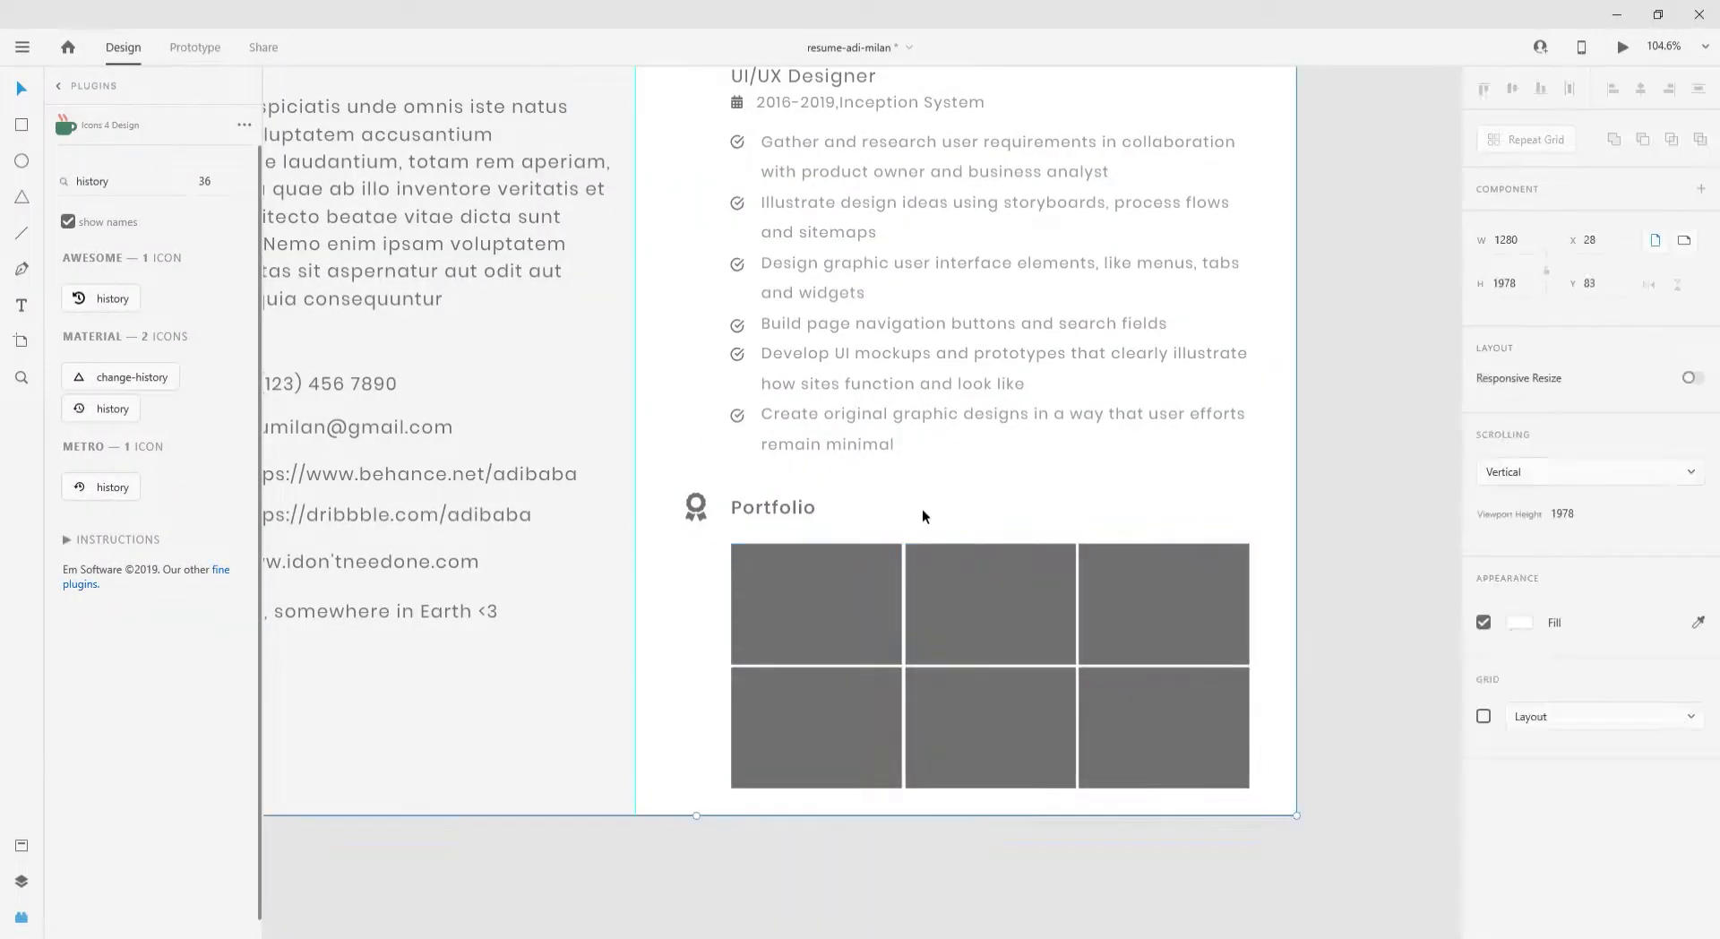
pyautogui.click(1518, 621)
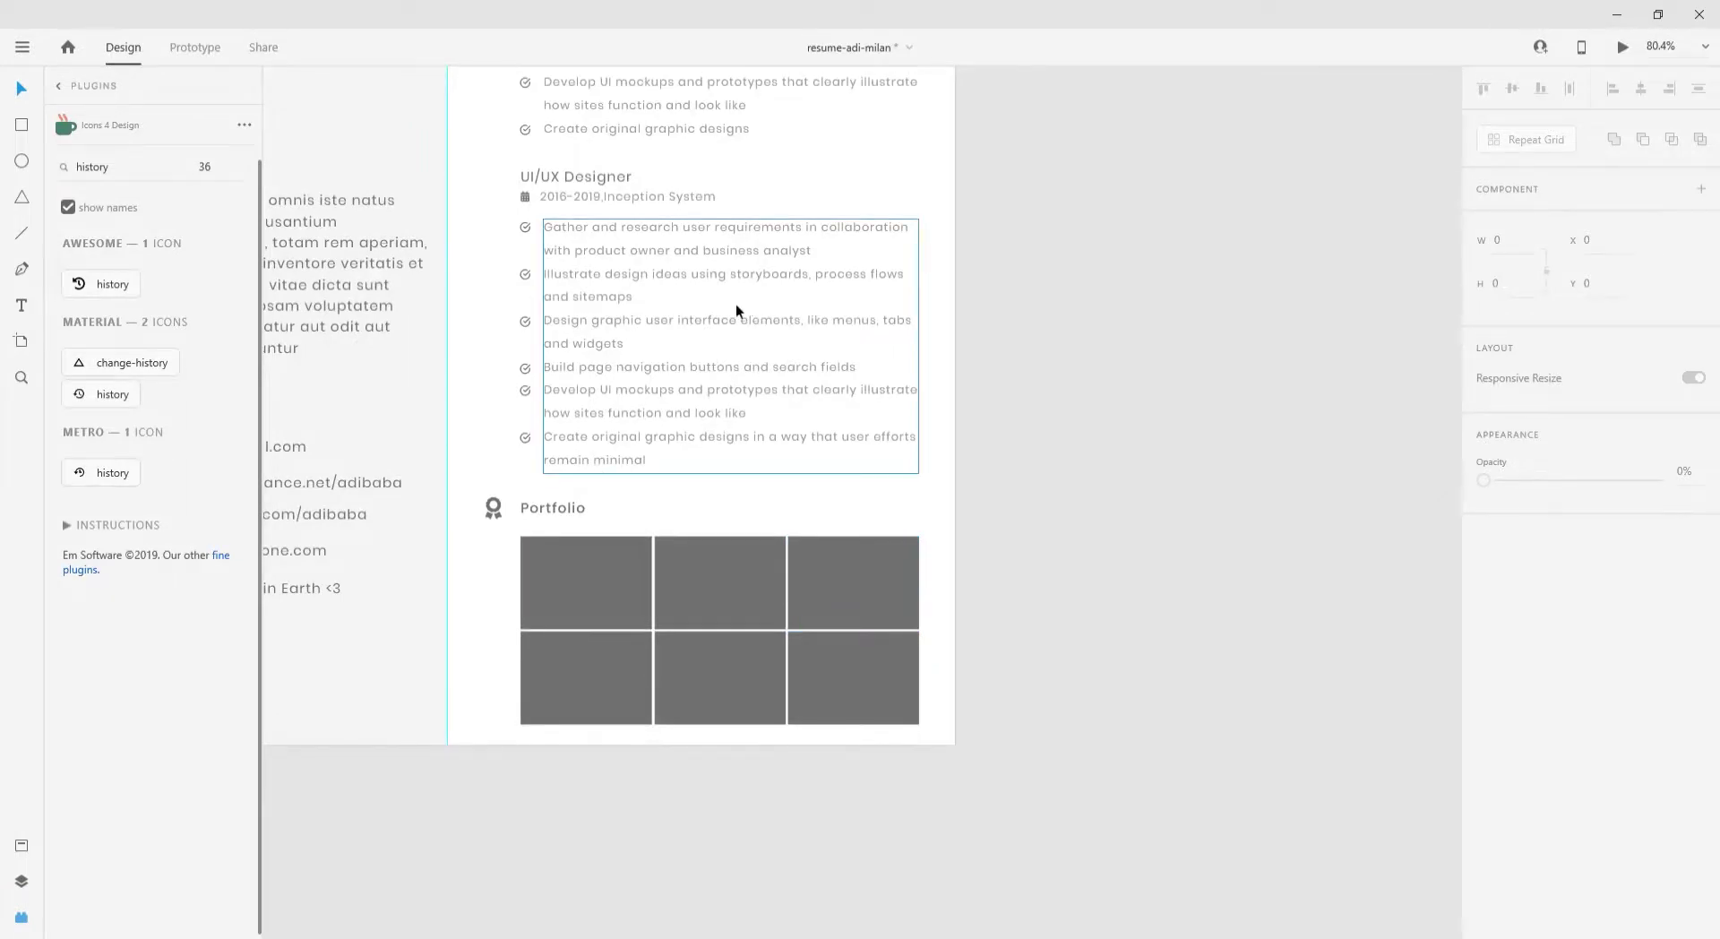
# - Drop six project images, including monitor and app screens, into the portfolio cells
pyautogui.moveTo(873, 667); pyautogui.dragTo(873, 668)
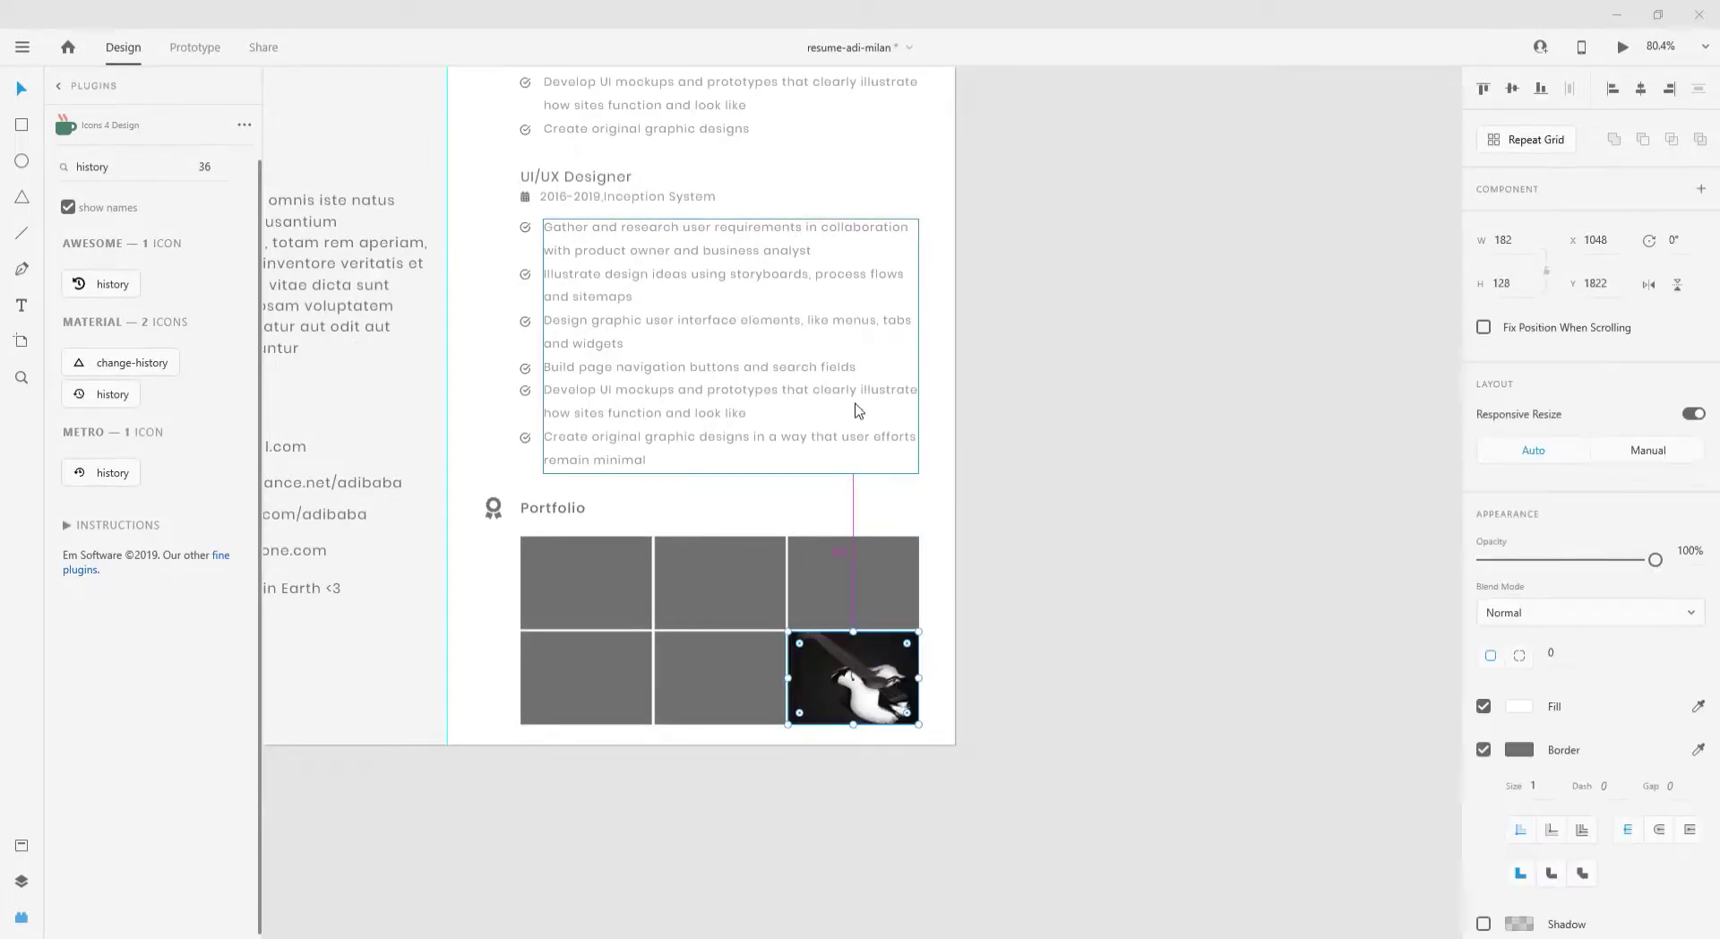
pyautogui.moveTo(688, 240); pyautogui.dragTo(720, 583)
pyautogui.moveTo(504, 211); pyautogui.dragTo(586, 582)
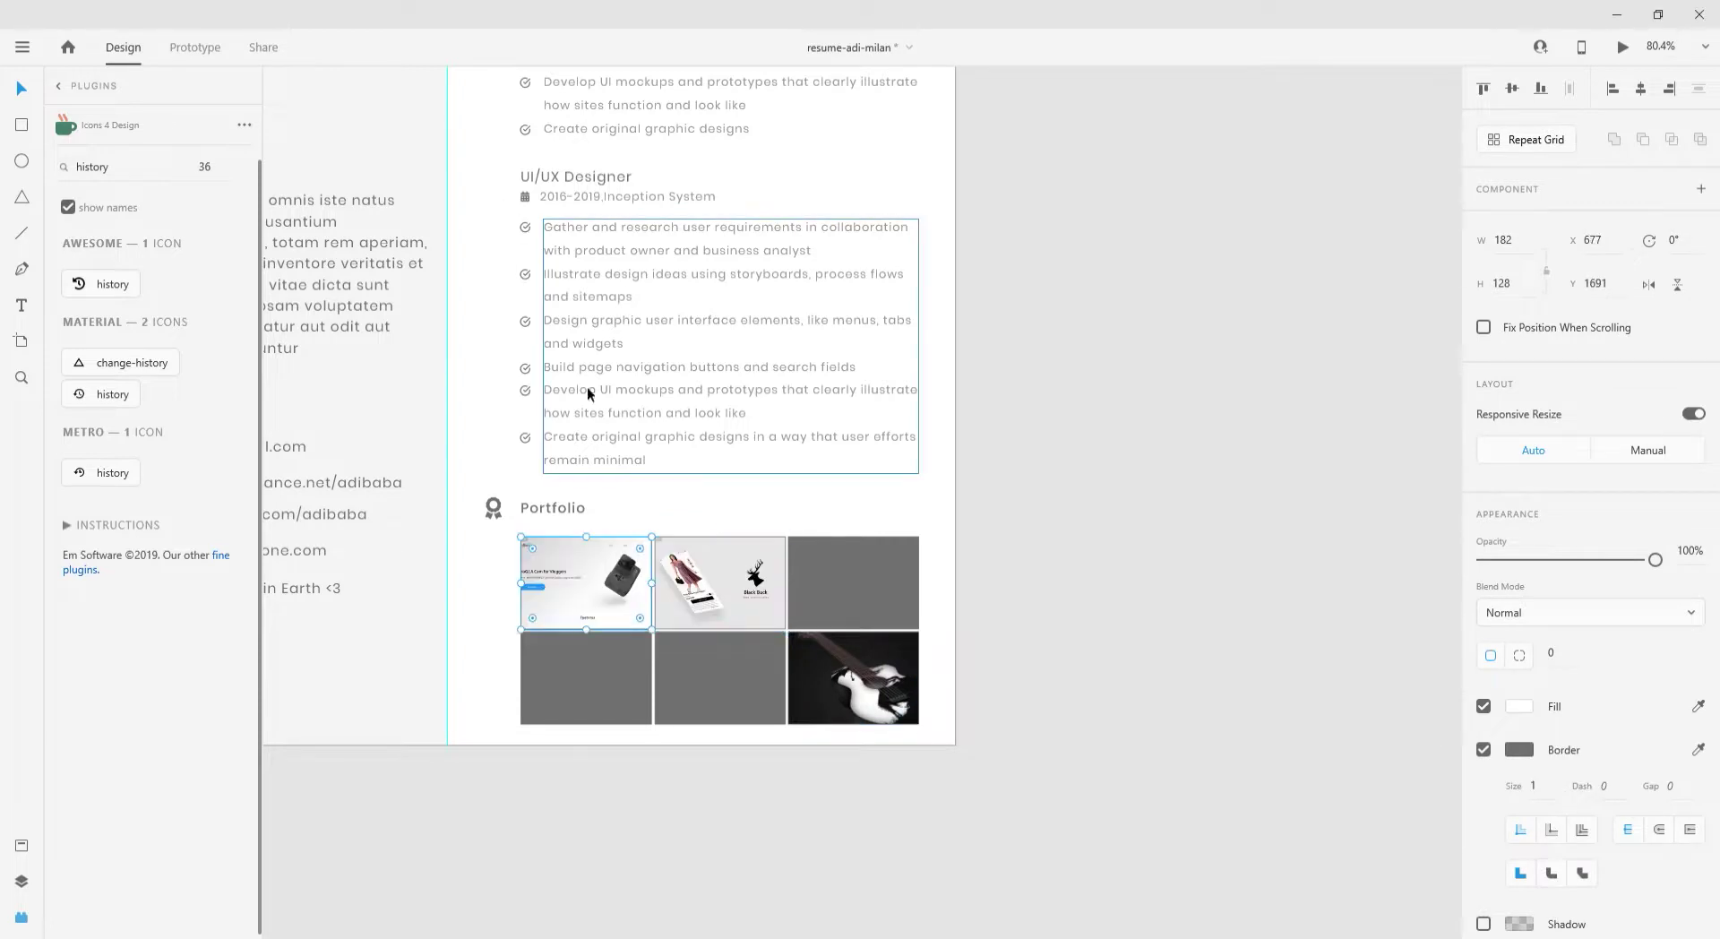
pyautogui.moveTo(421, 244); pyautogui.dragTo(663, 677)
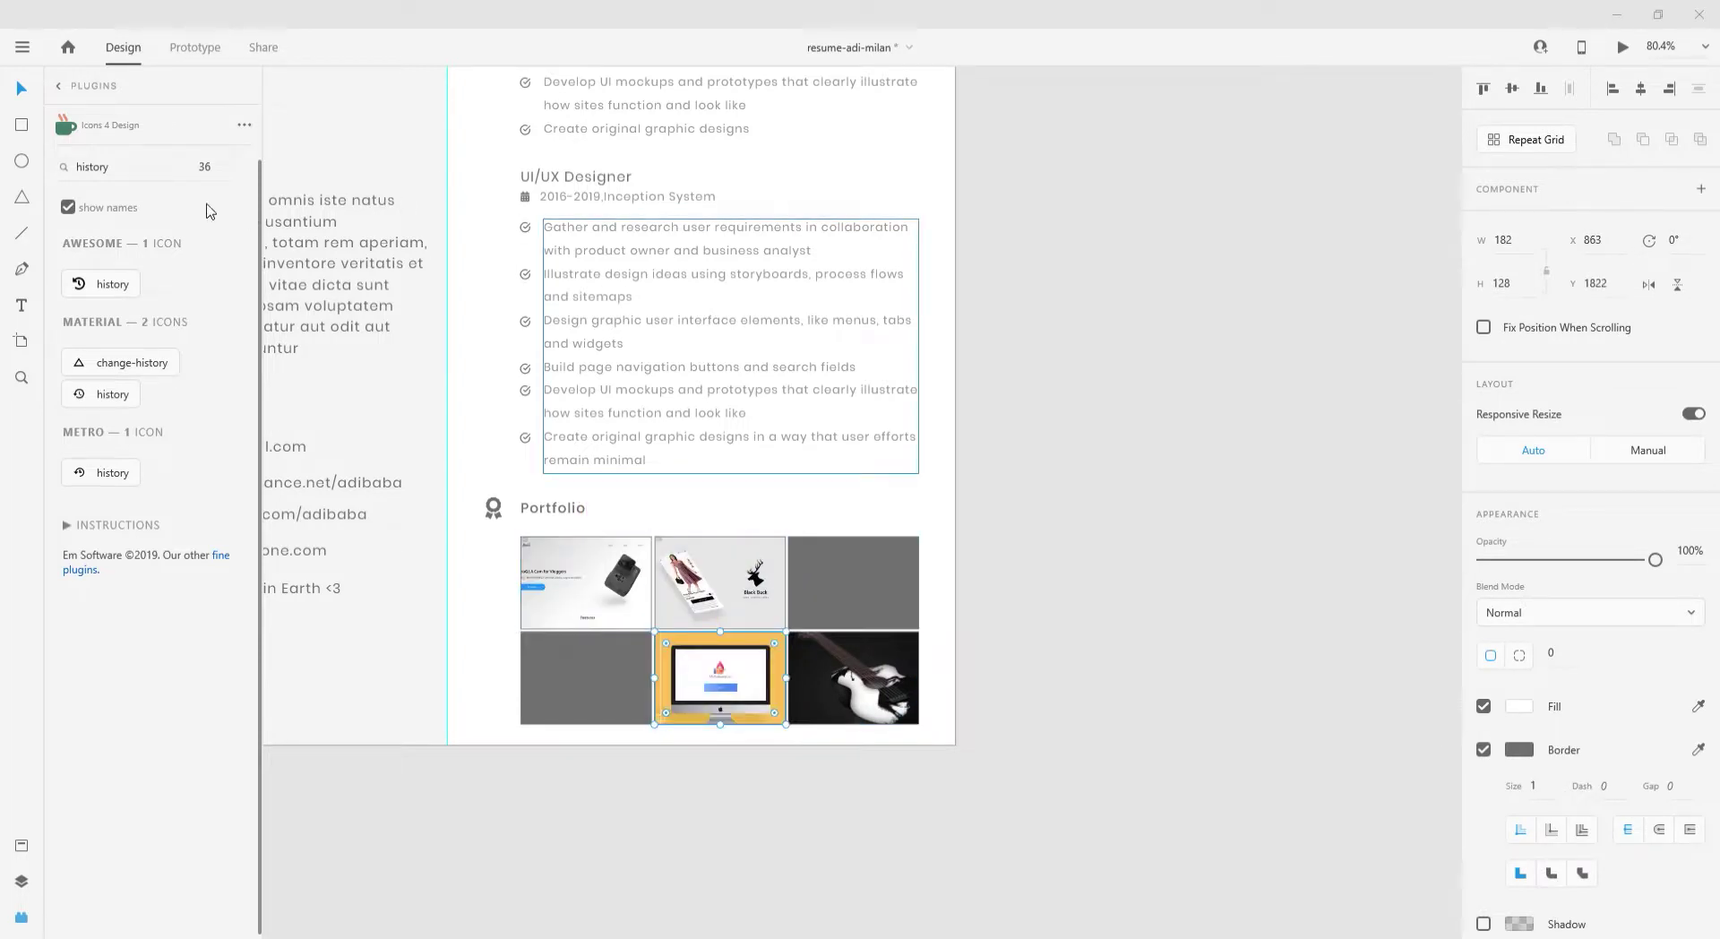
pyautogui.moveTo(209, 211); pyautogui.dragTo(852, 582)
pyautogui.moveTo(301, 219); pyautogui.dragTo(573, 676)
pyautogui.scroll(3, 793, 670)
pyautogui.scroll(-6, 707, 492)
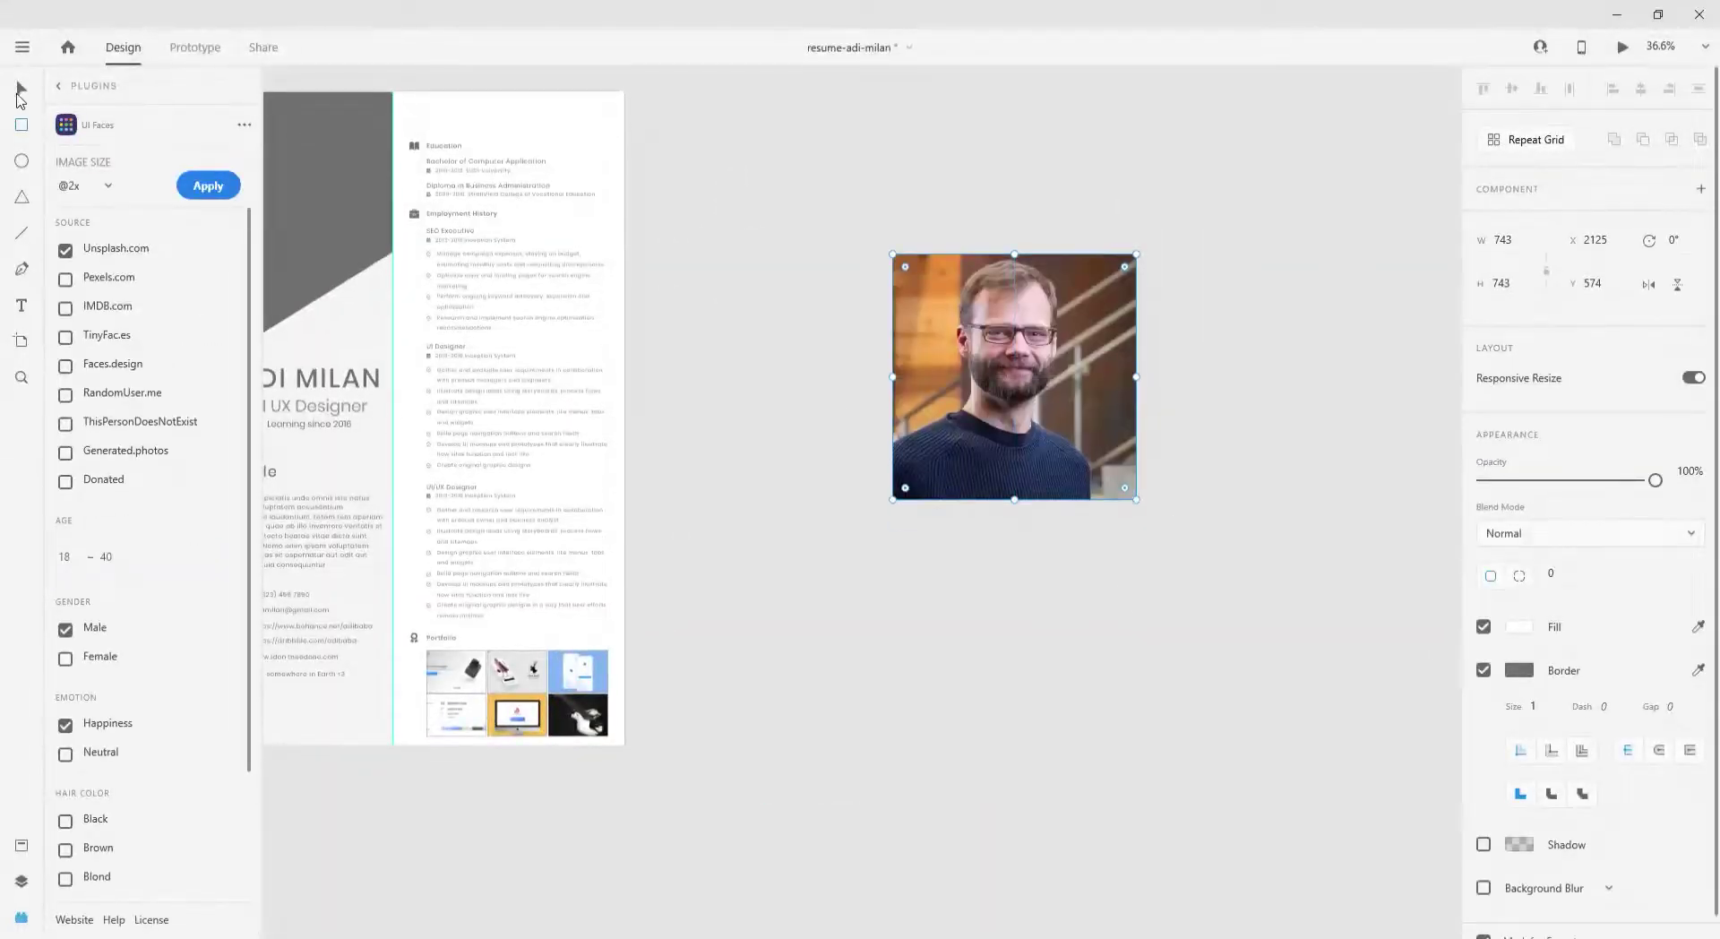
# - Draw a new square beside the resume and fill it with a face photo
pyautogui.press('Delete')
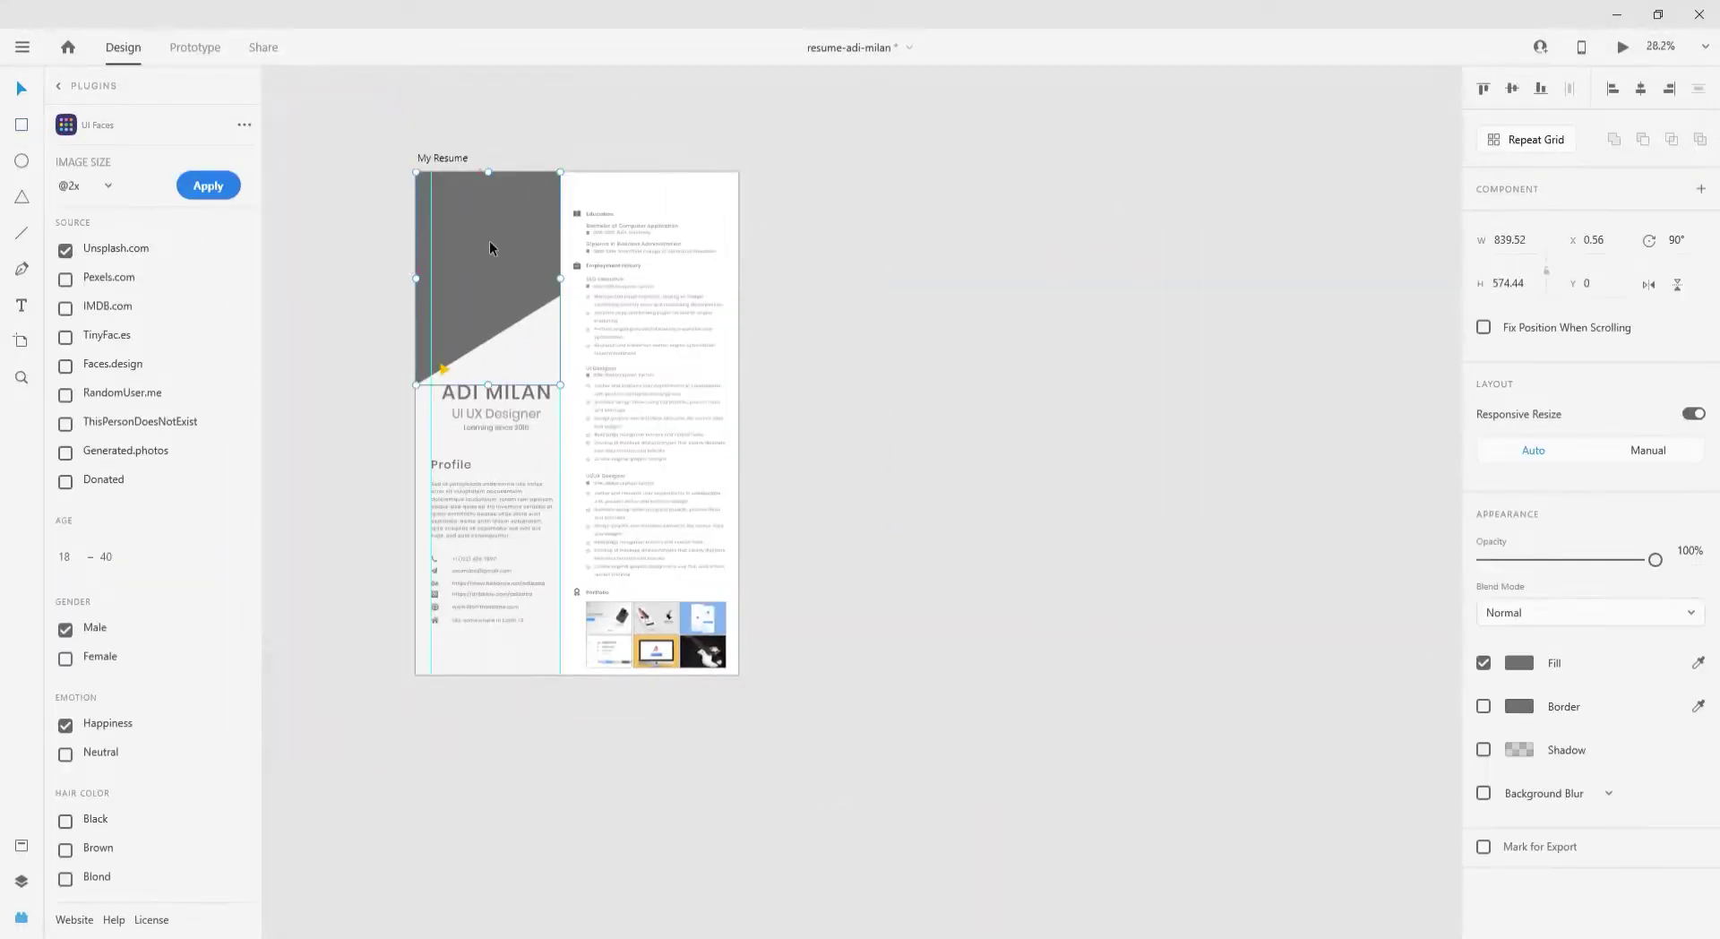
pyautogui.moveTo(489, 240); pyautogui.dragTo(873, 286)
pyautogui.press('r')
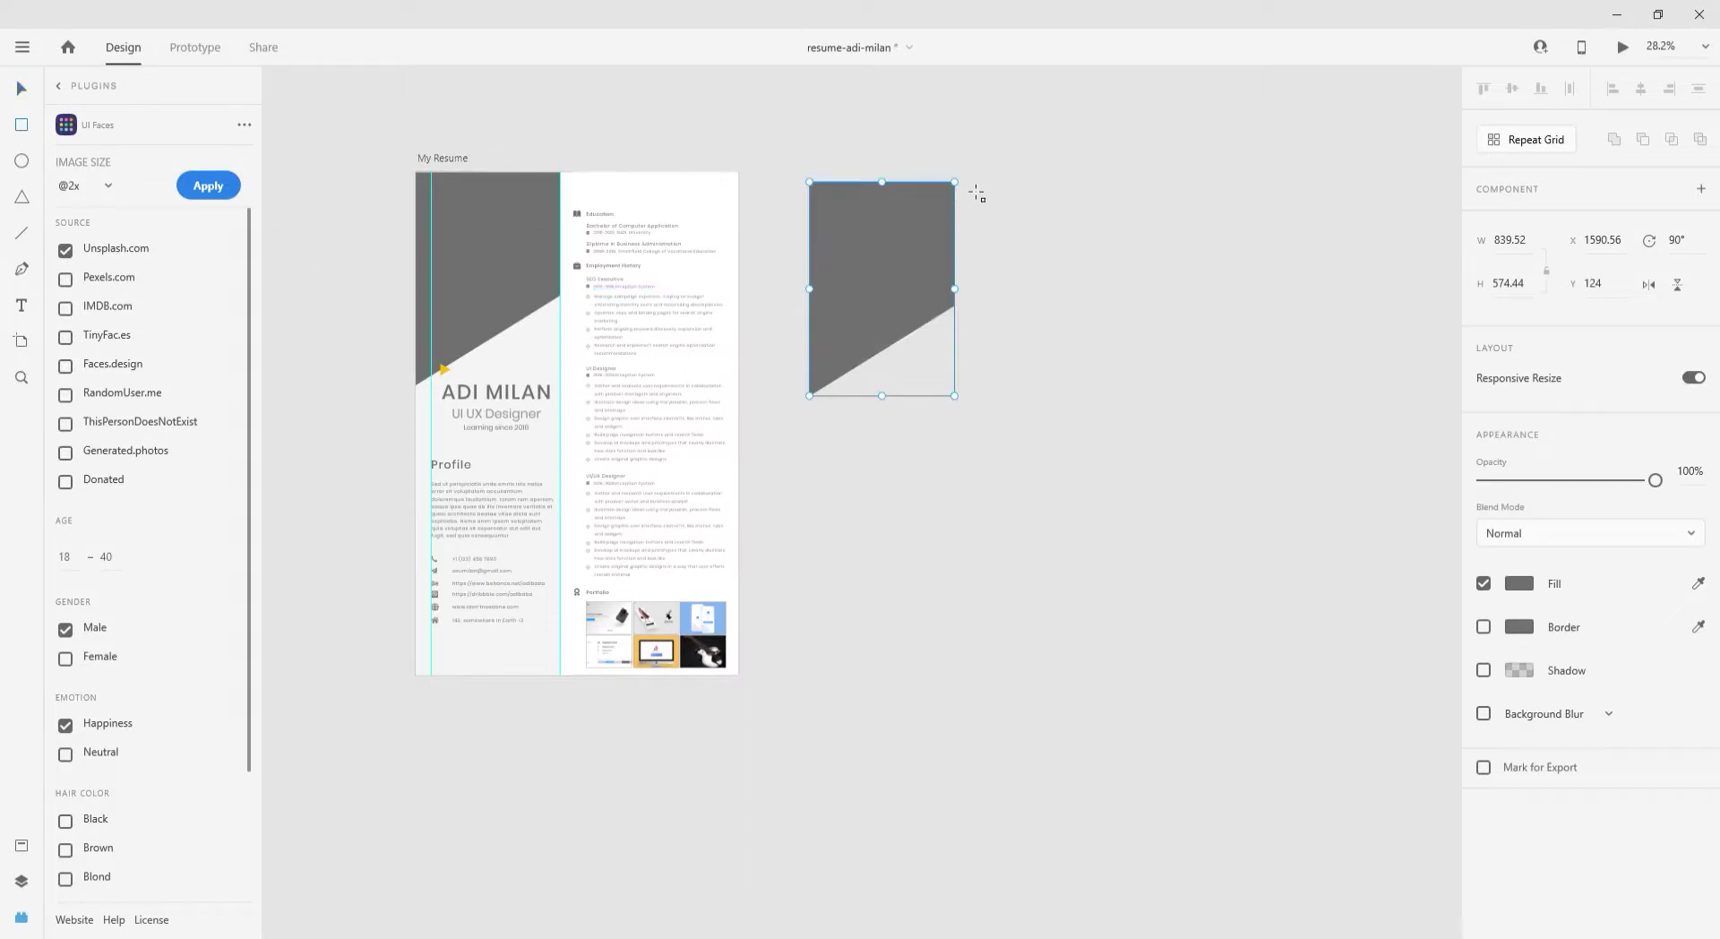
pyautogui.moveTo(969, 182)
pyautogui.mouseDown()
pyautogui.moveTo(1075, 314)
pyautogui.moveTo(1201, 406)
pyautogui.moveTo(1180, 395)
pyautogui.mouseUp()
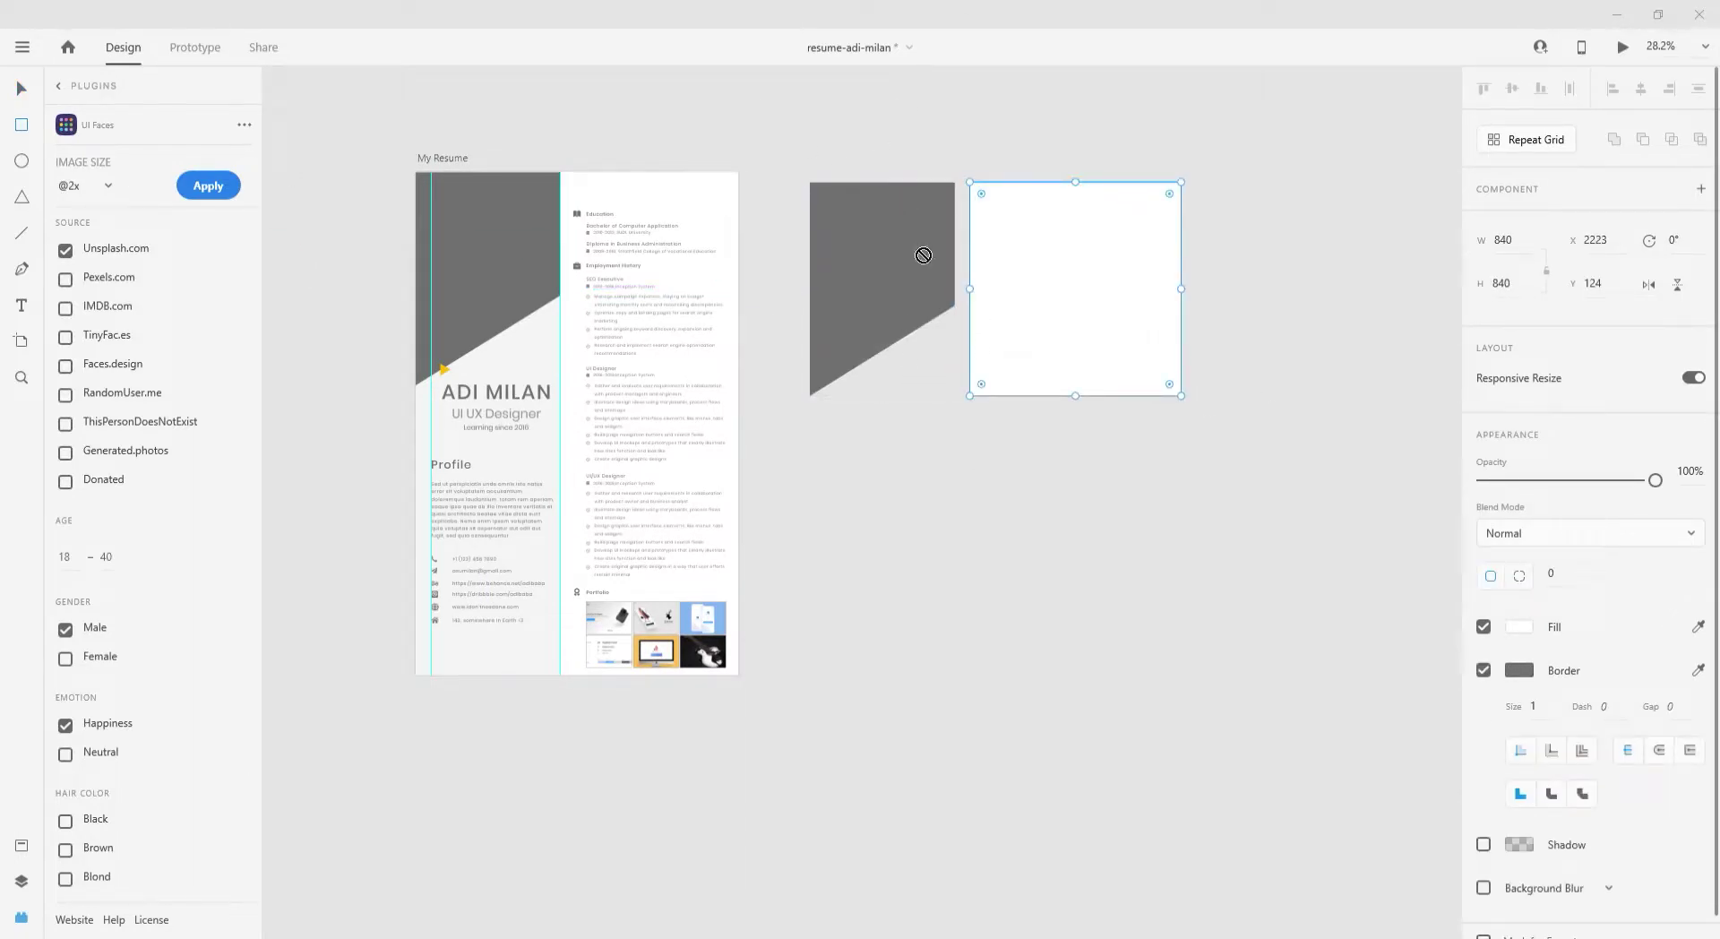
pyautogui.moveTo(1043, 303); pyautogui.dragTo(928, 316)
pyautogui.moveTo(1147, 319); pyautogui.dragTo(987, 319)
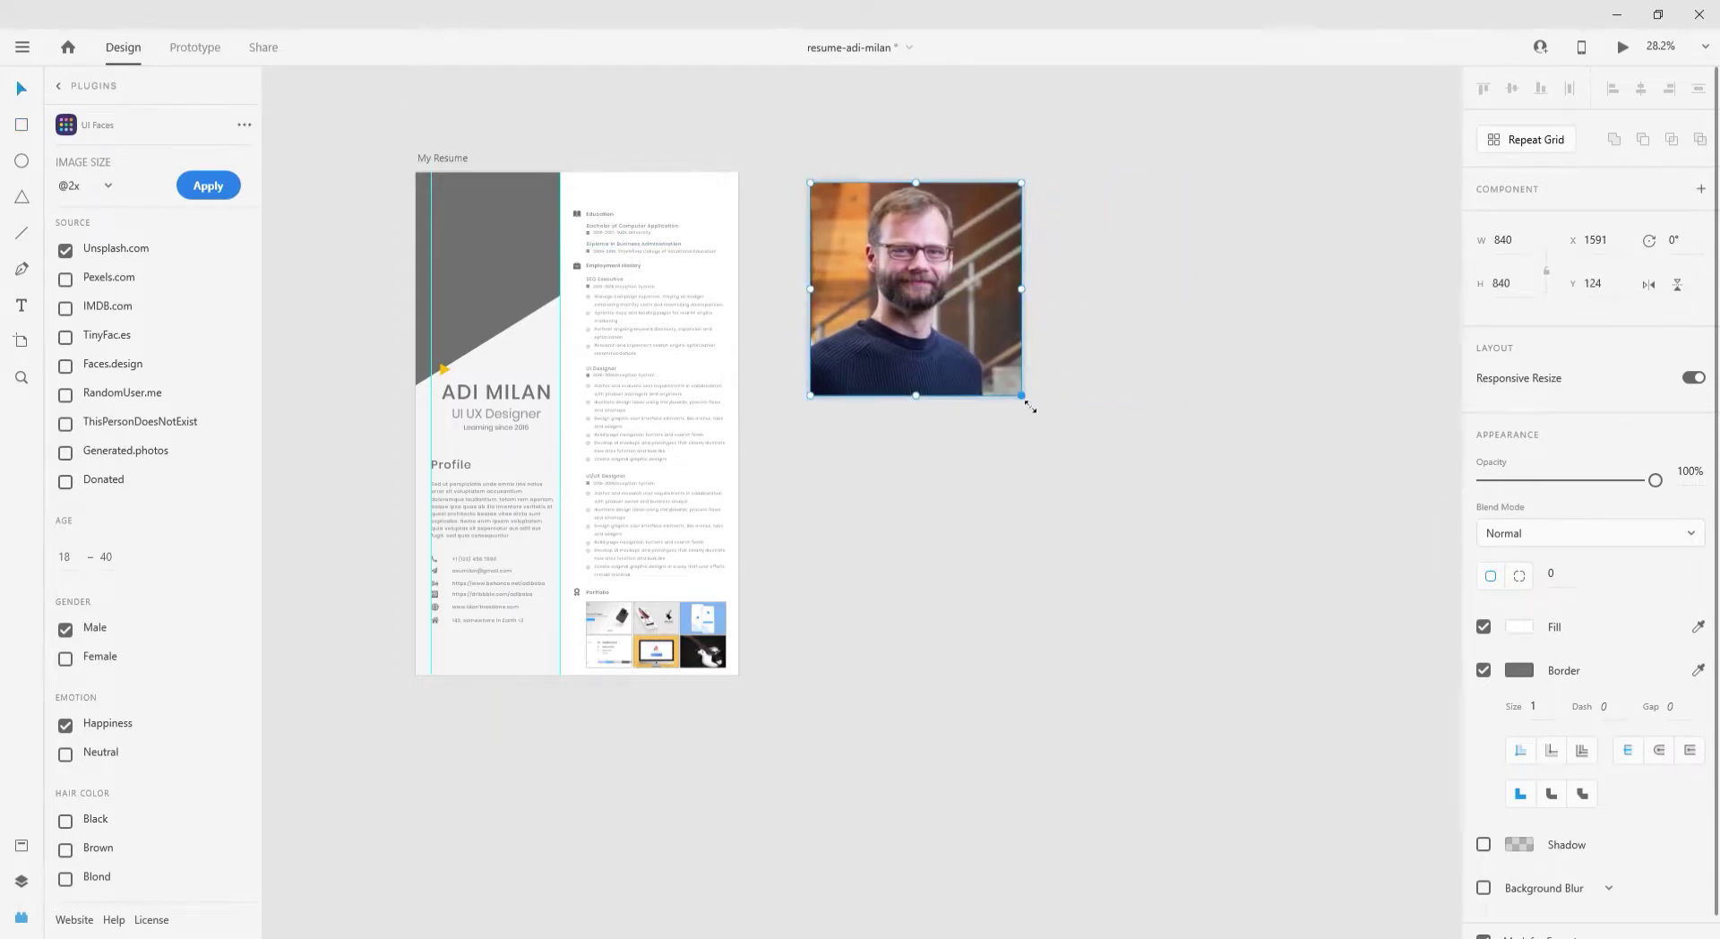
# - Slant the photo's bottom-right corner and move it onto the resume's top-left
pyautogui.scroll(5, 1018, 385)
pyautogui.doubleClick(1016, 388)
pyautogui.moveTo(1020, 386); pyautogui.dragTo(866, 168)
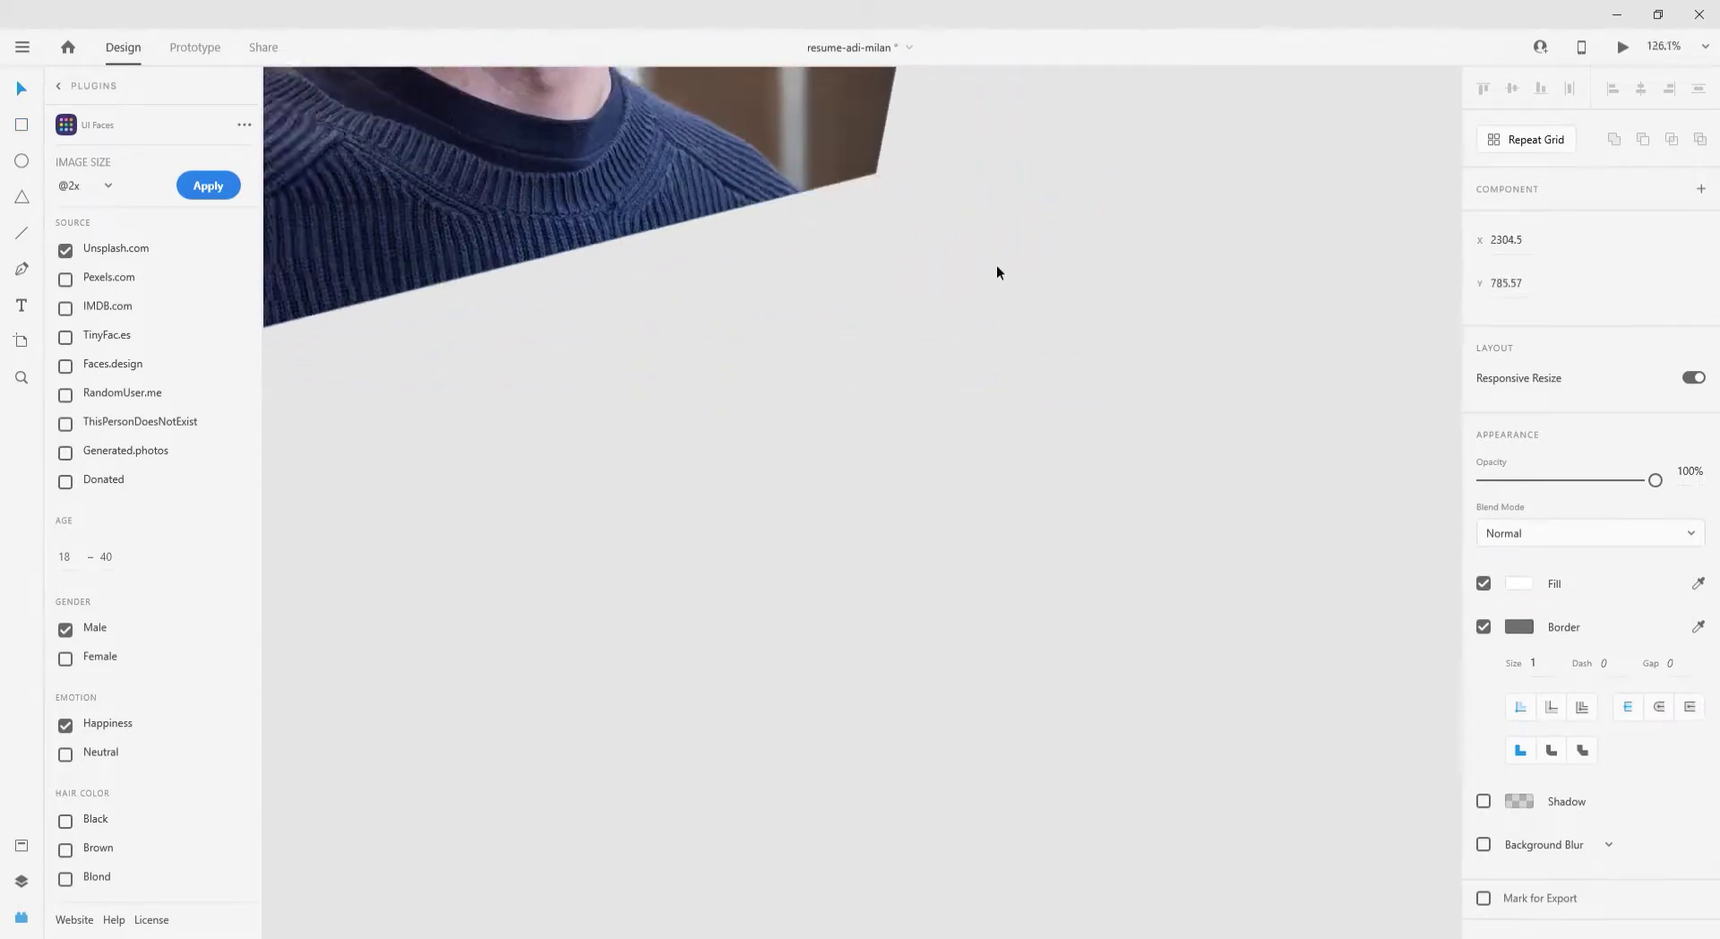
pyautogui.scroll(-5, 995, 502)
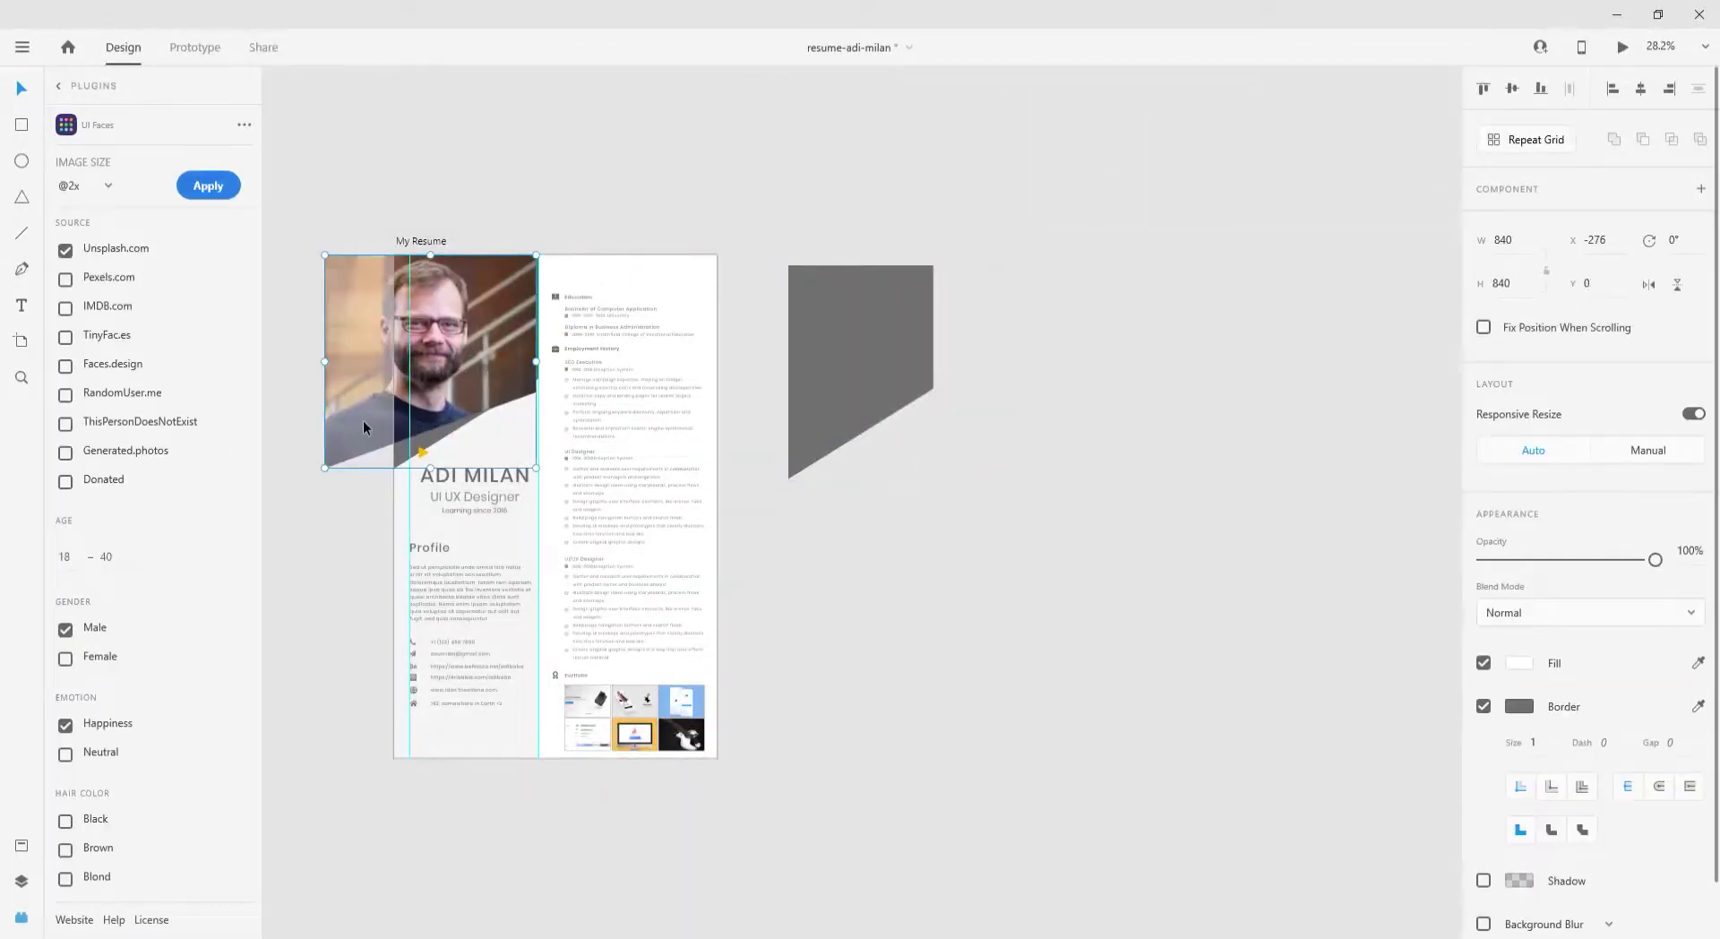
pyautogui.moveTo(324, 468); pyautogui.dragTo(399, 435)
pyautogui.scroll(3, 400, 363)
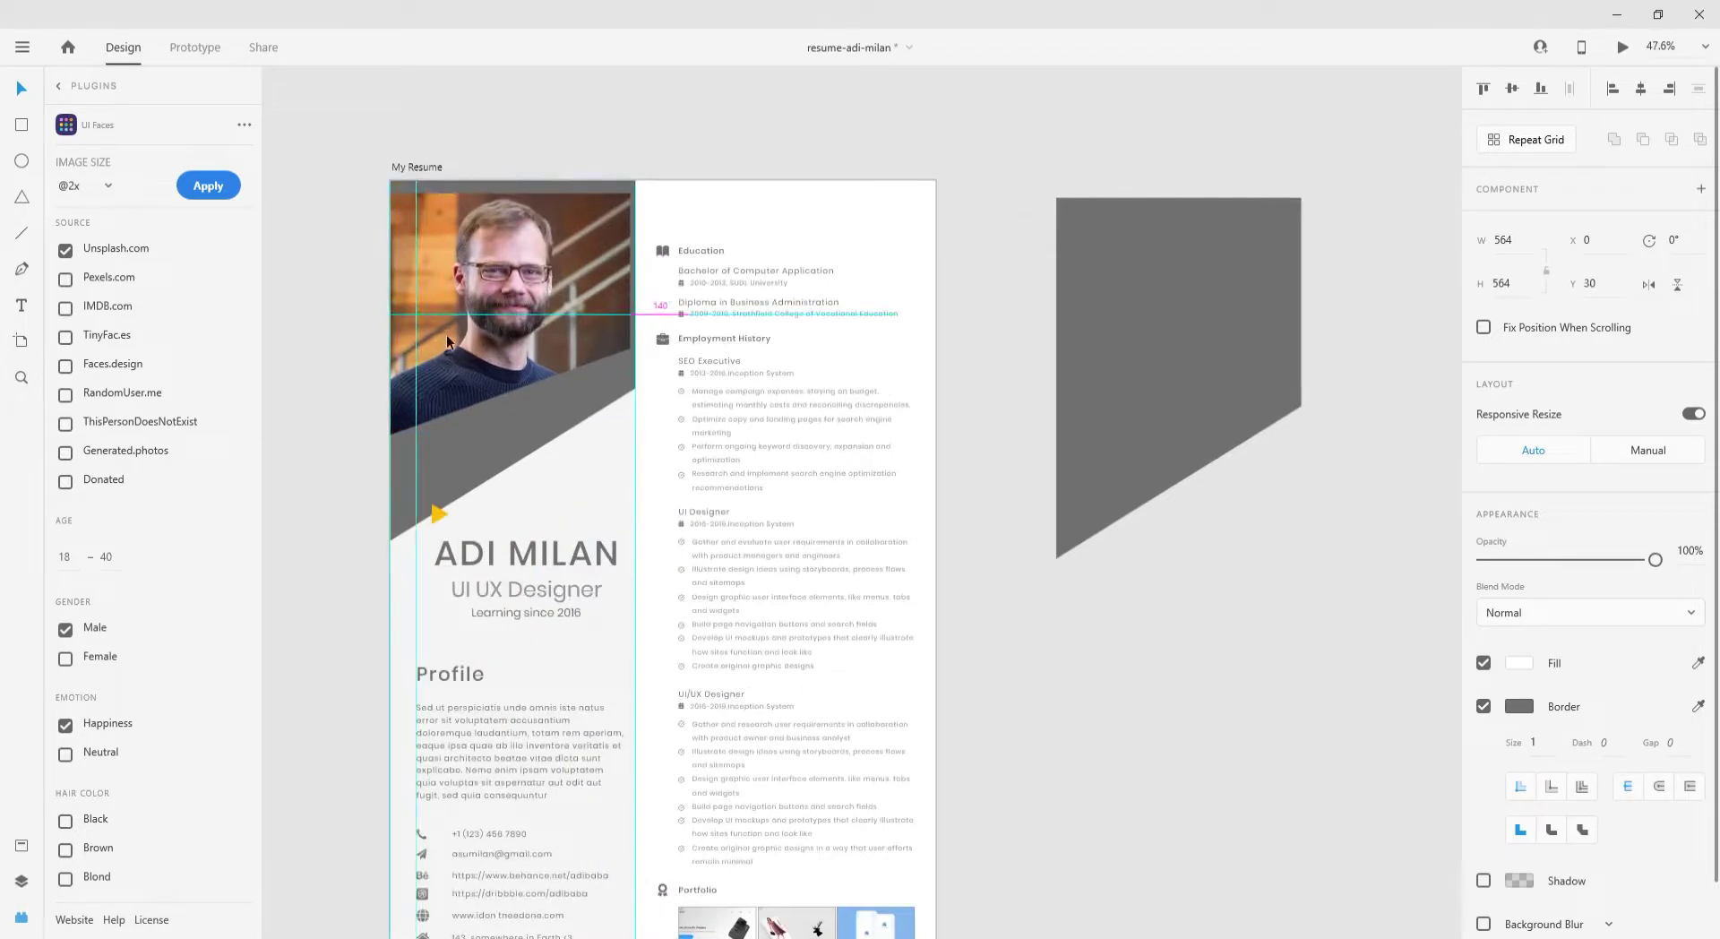
# - Turn the diagonal band yellow and slightly enlarge the small triangle
pyautogui.click(498, 462)
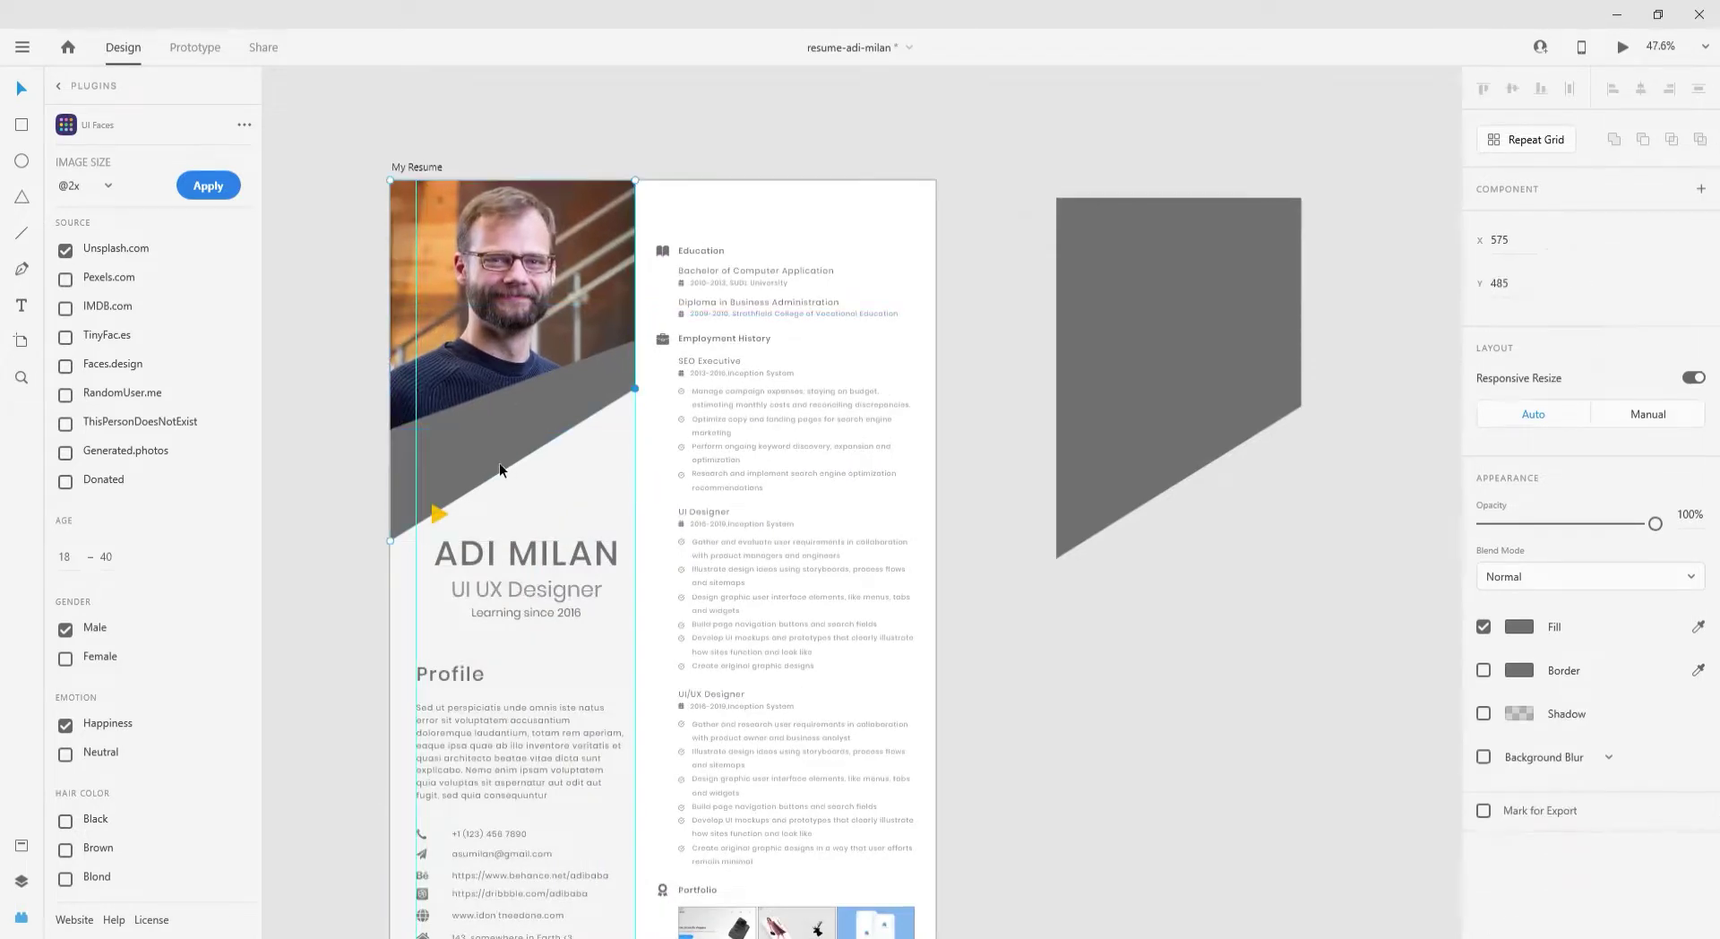
pyautogui.click(1518, 626)
pyautogui.click(1324, 749)
pyautogui.click(1134, 594)
pyautogui.click(437, 513)
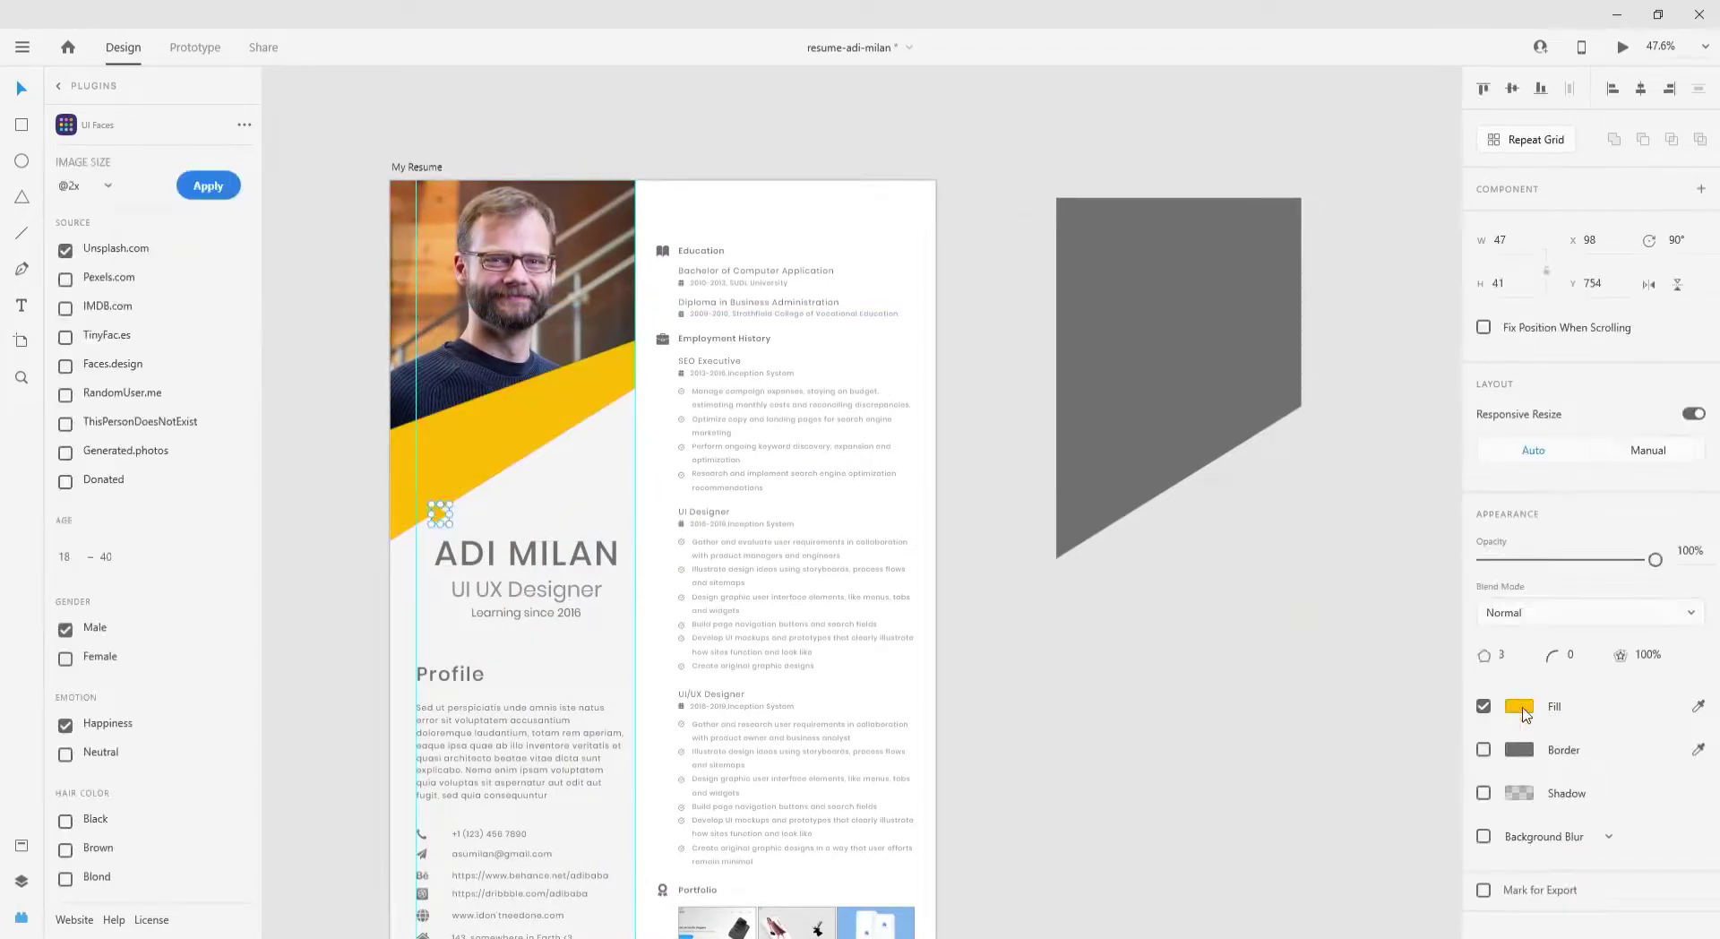
pyautogui.click(1518, 705)
pyautogui.moveTo(450, 529); pyautogui.dragTo(462, 543)
pyautogui.click(464, 373)
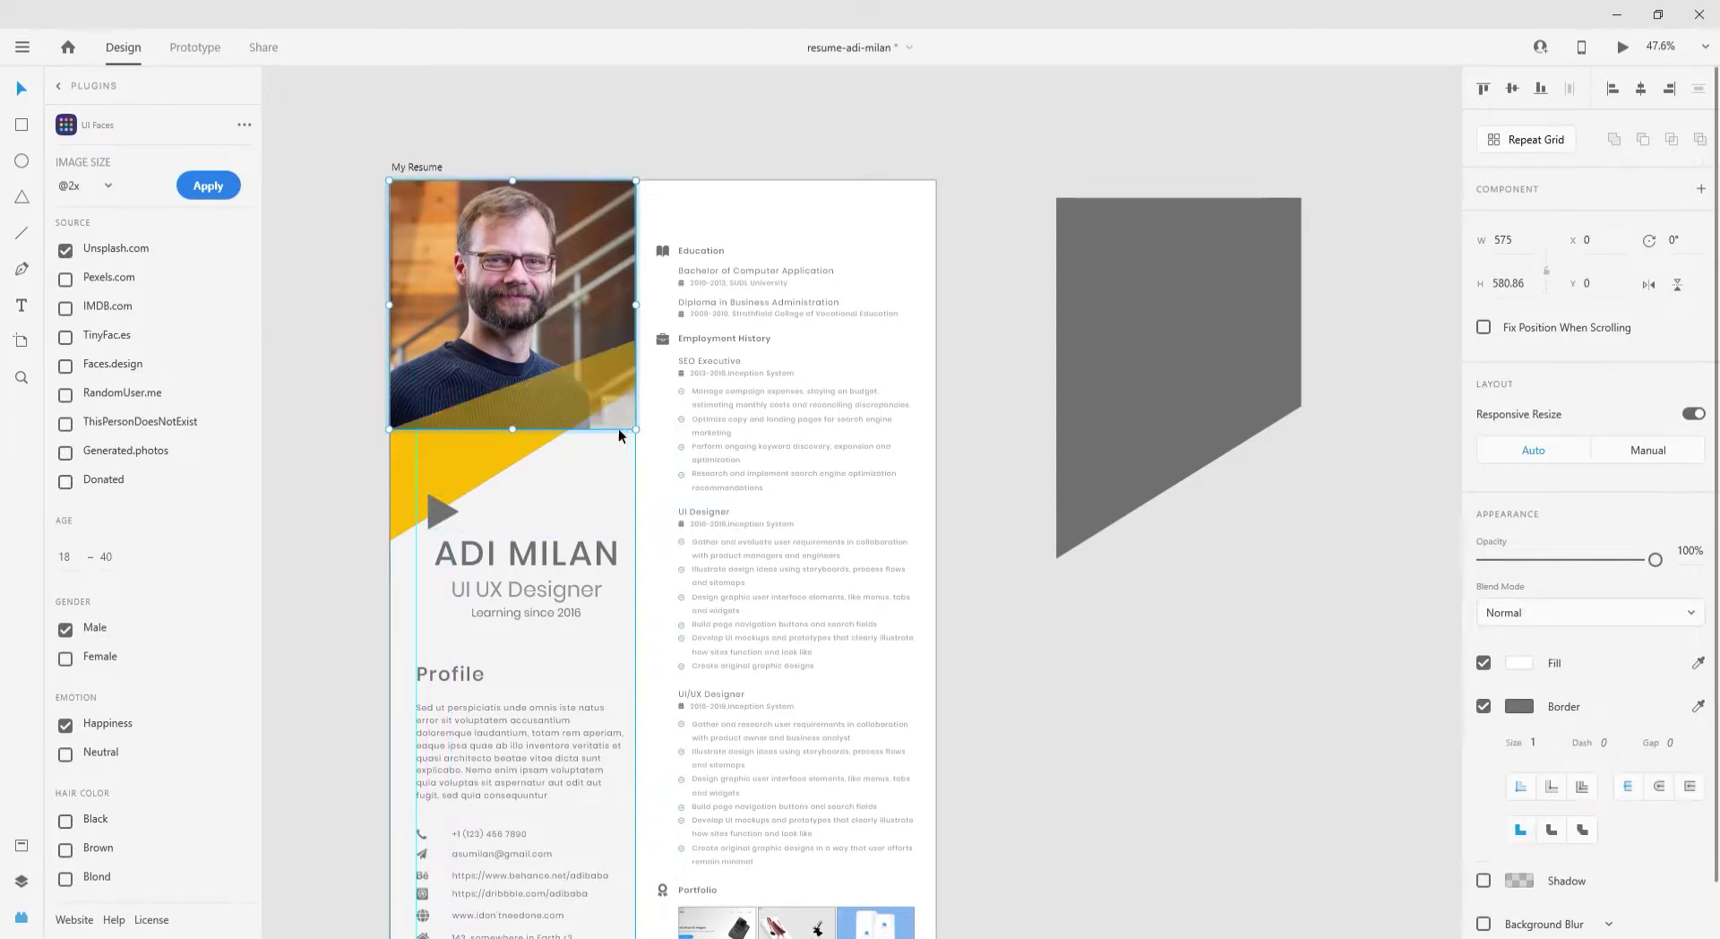
pyautogui.scroll(5, 634, 418)
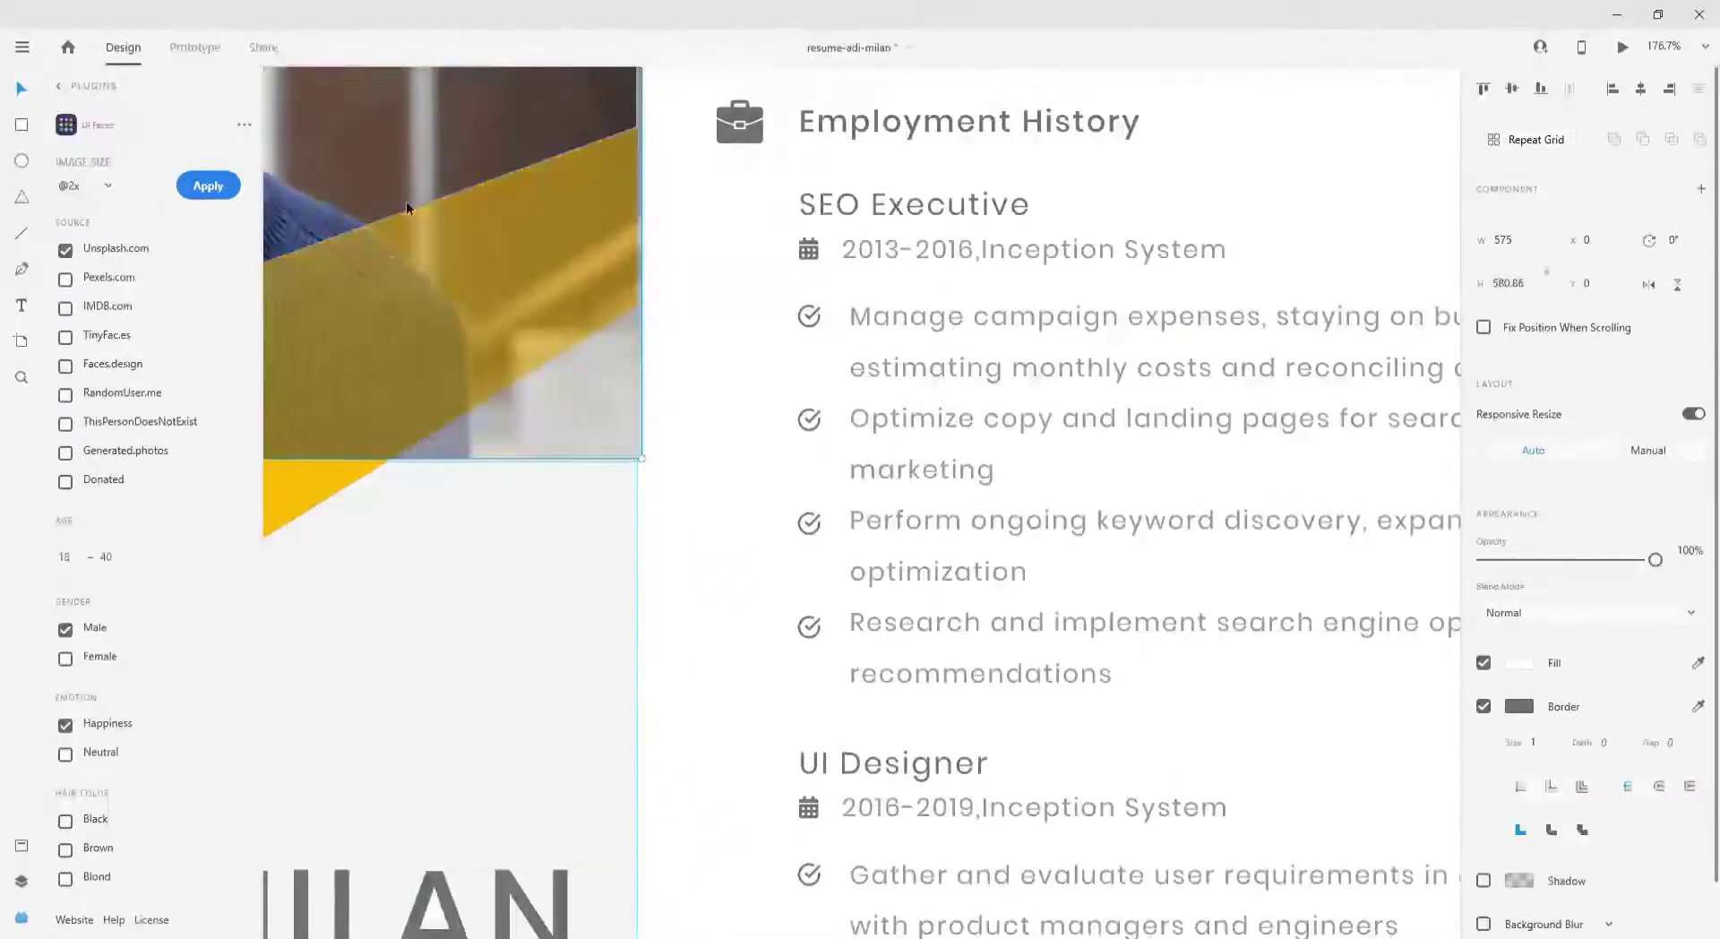
# - Add a text with the resume holder's name at font size 149
pyautogui.hotkey('ctrl', 'y')
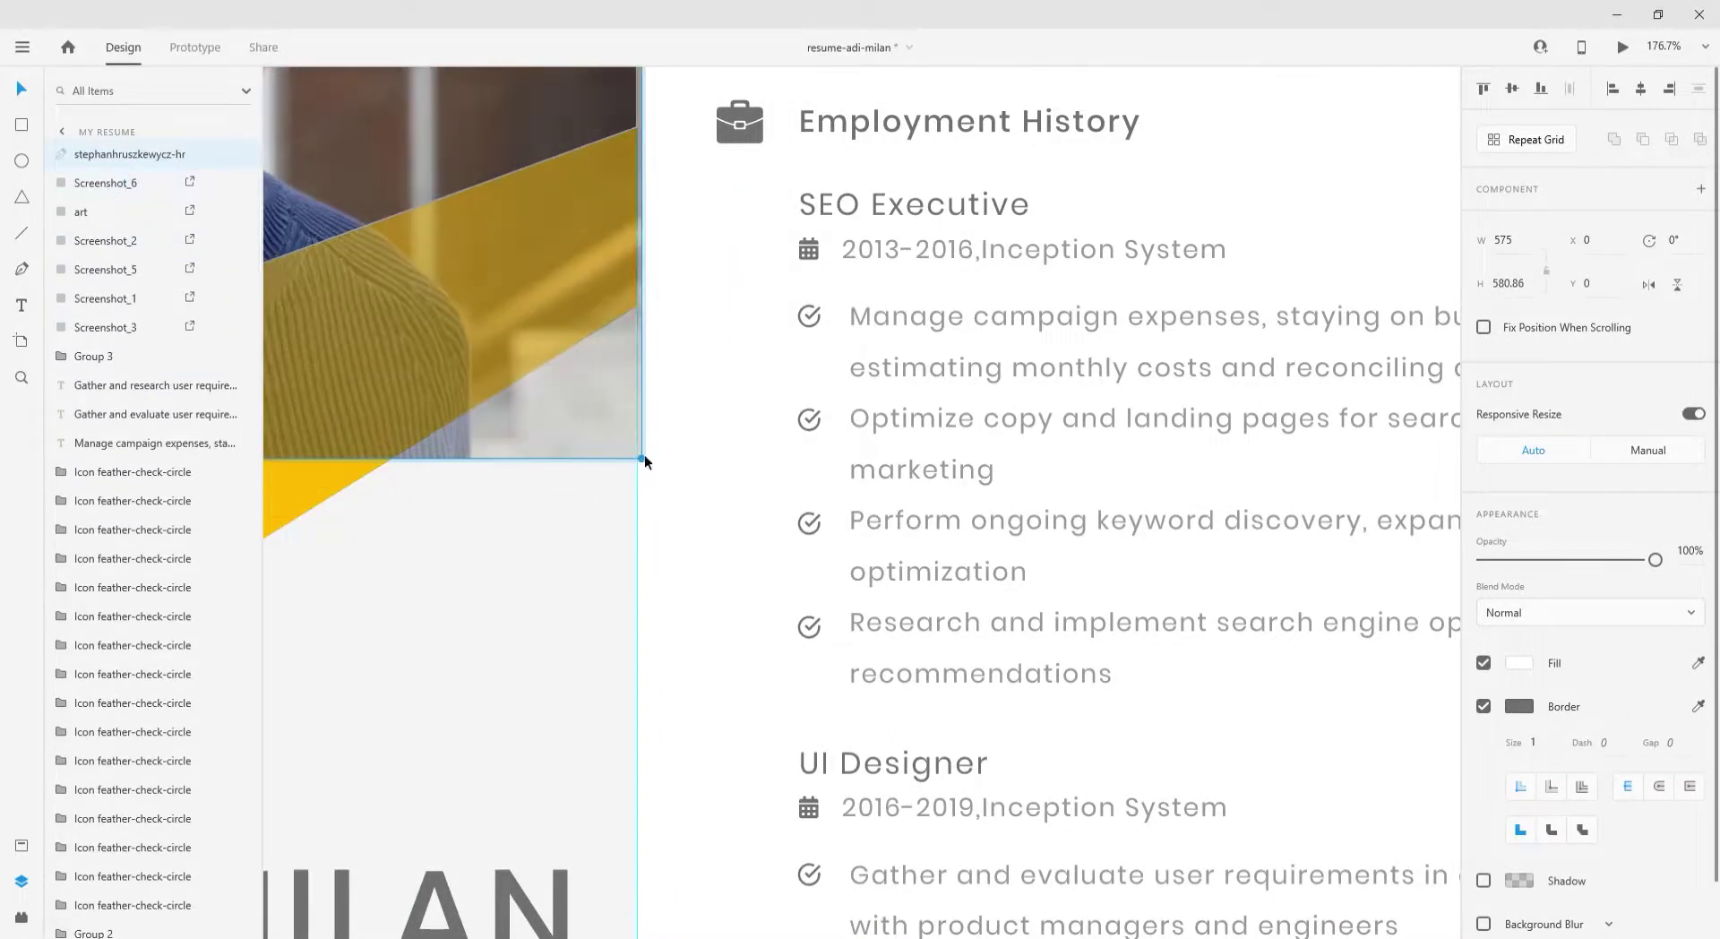
pyautogui.scroll(-3, 712, 412)
pyautogui.press('Escape')
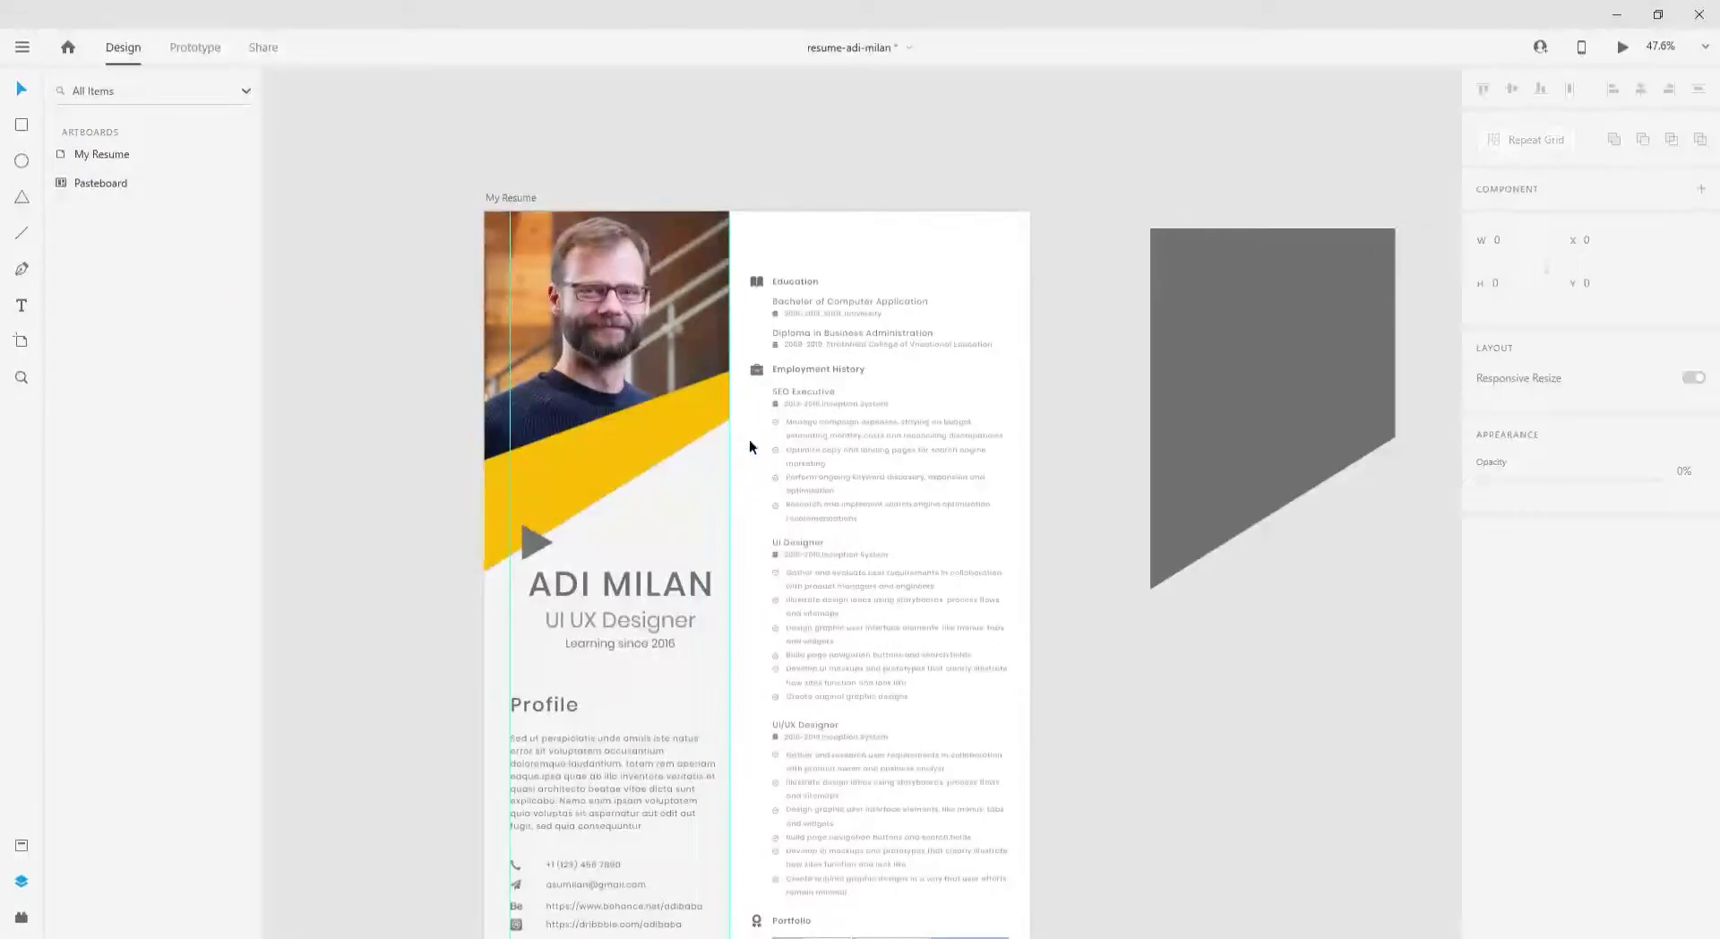
pyautogui.scroll(2, 750, 445)
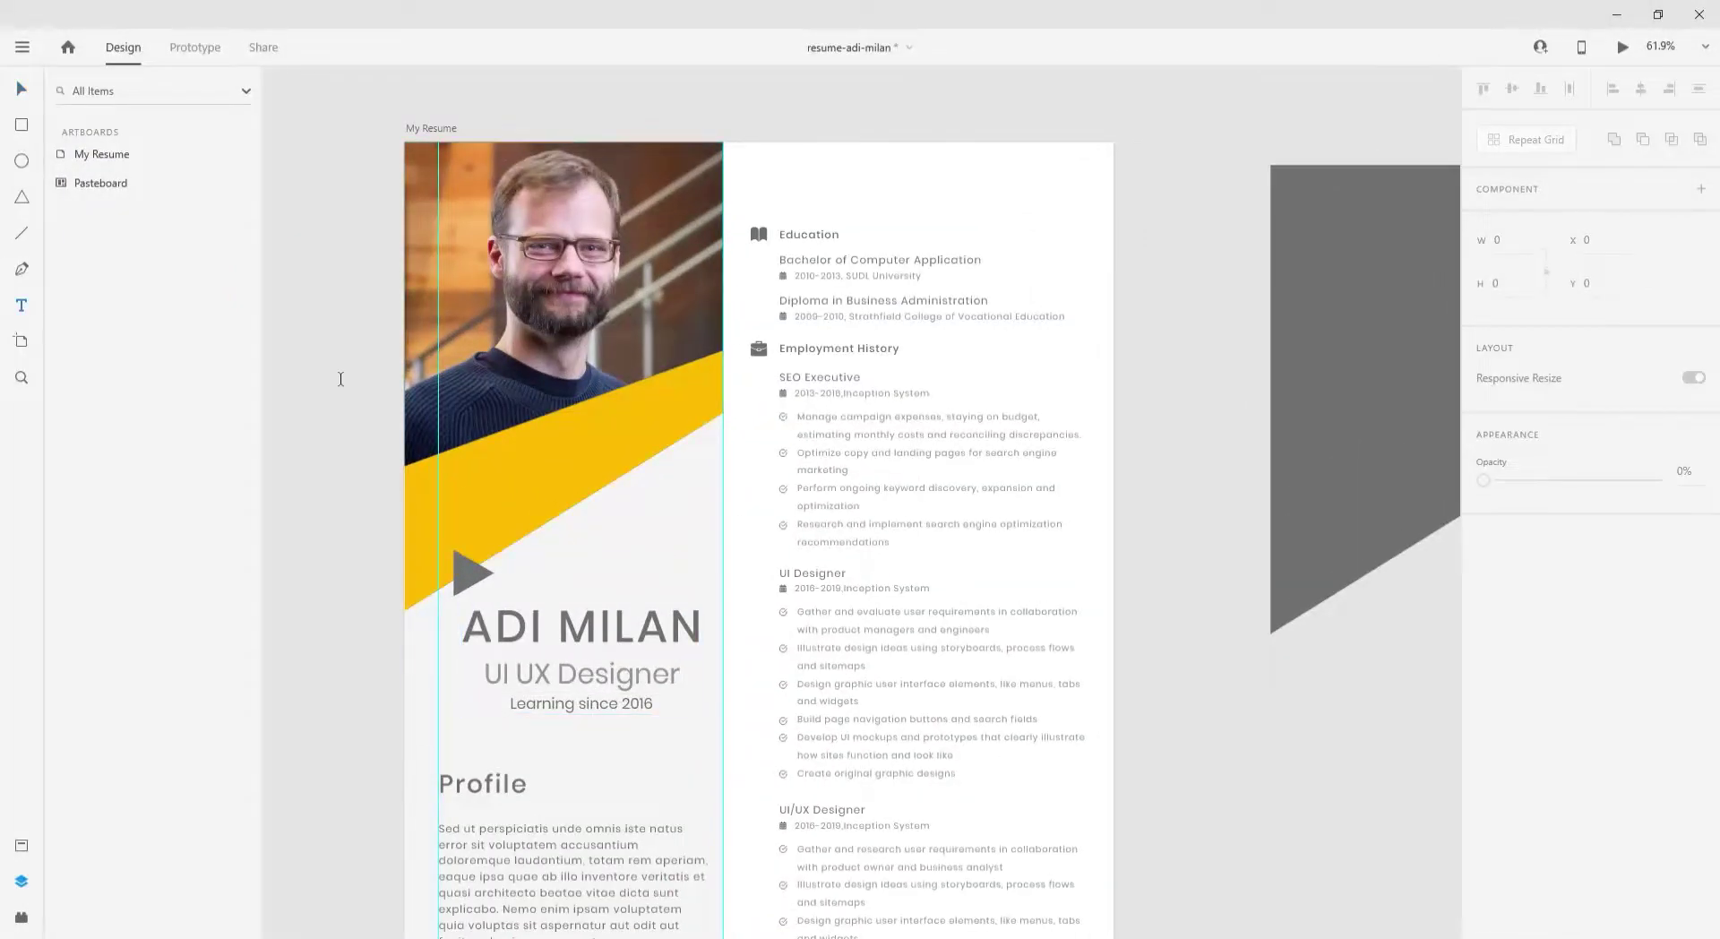
pyautogui.click(341, 379)
pyautogui.press('Escape')
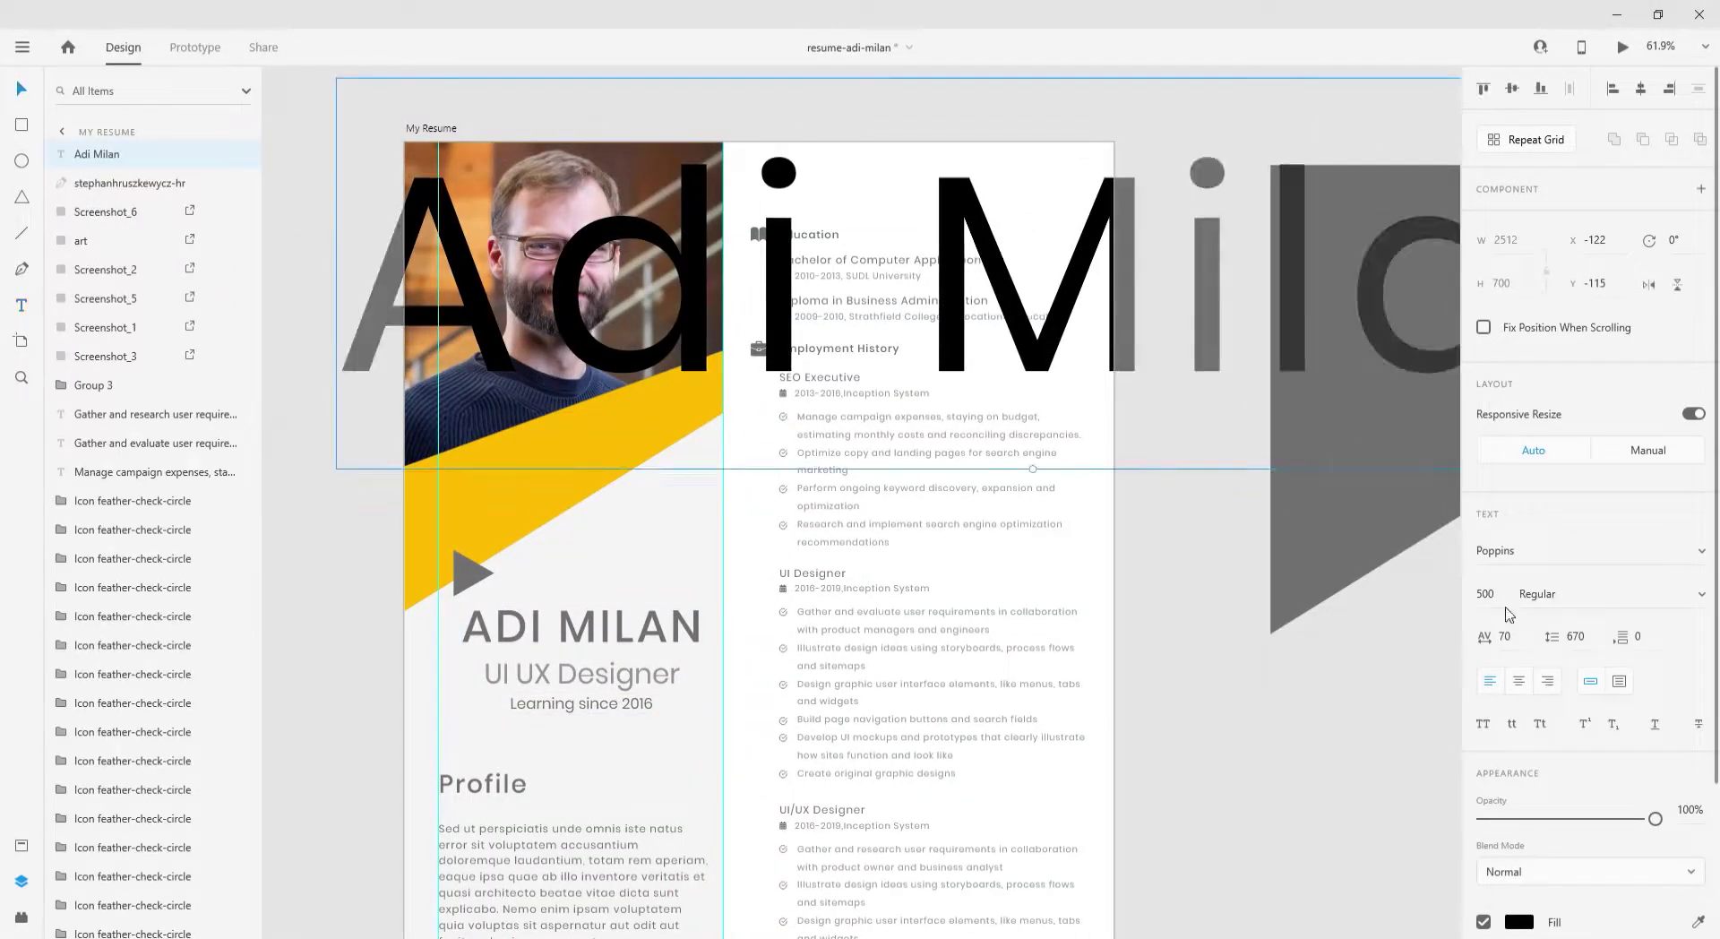
pyautogui.doubleClick(1485, 595)
pyautogui.write('149')
pyautogui.press('Return')
# - Move and resize the name text and colour it dark gold
pyautogui.moveTo(1044, 200); pyautogui.dragTo(655, 453)
pyautogui.moveTo(827, 495); pyautogui.dragTo(694, 459)
pyautogui.click(1518, 921)
pyautogui.click(1324, 908)
pyautogui.click(1328, 792)
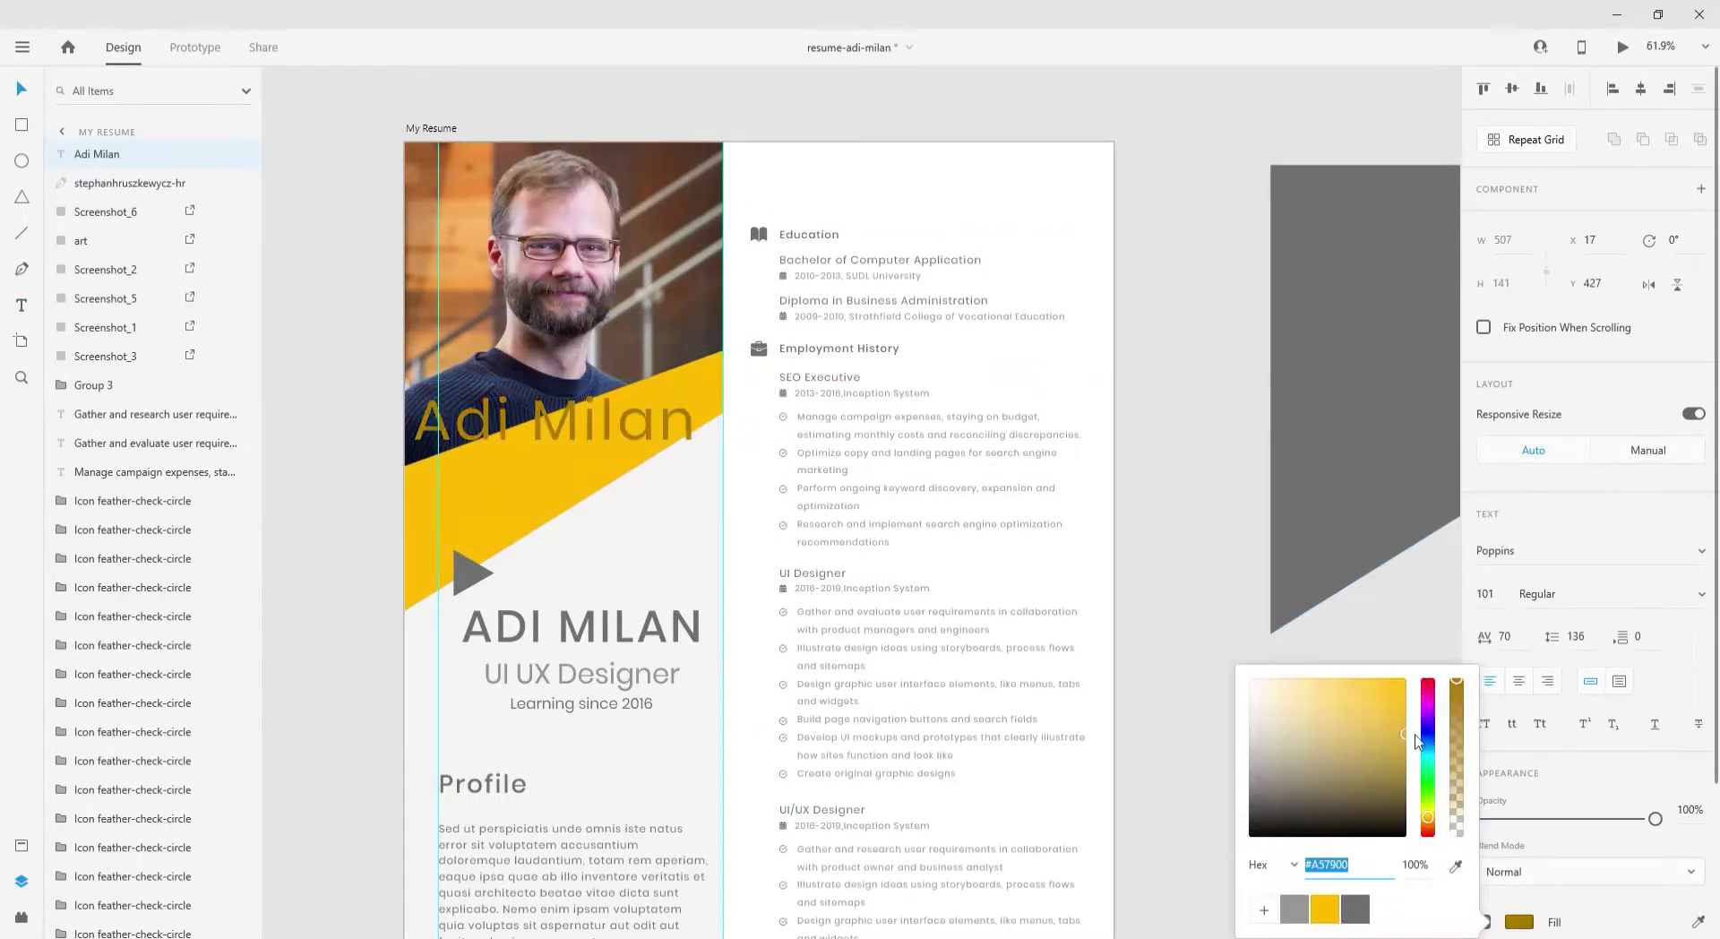
pyautogui.click(658, 458)
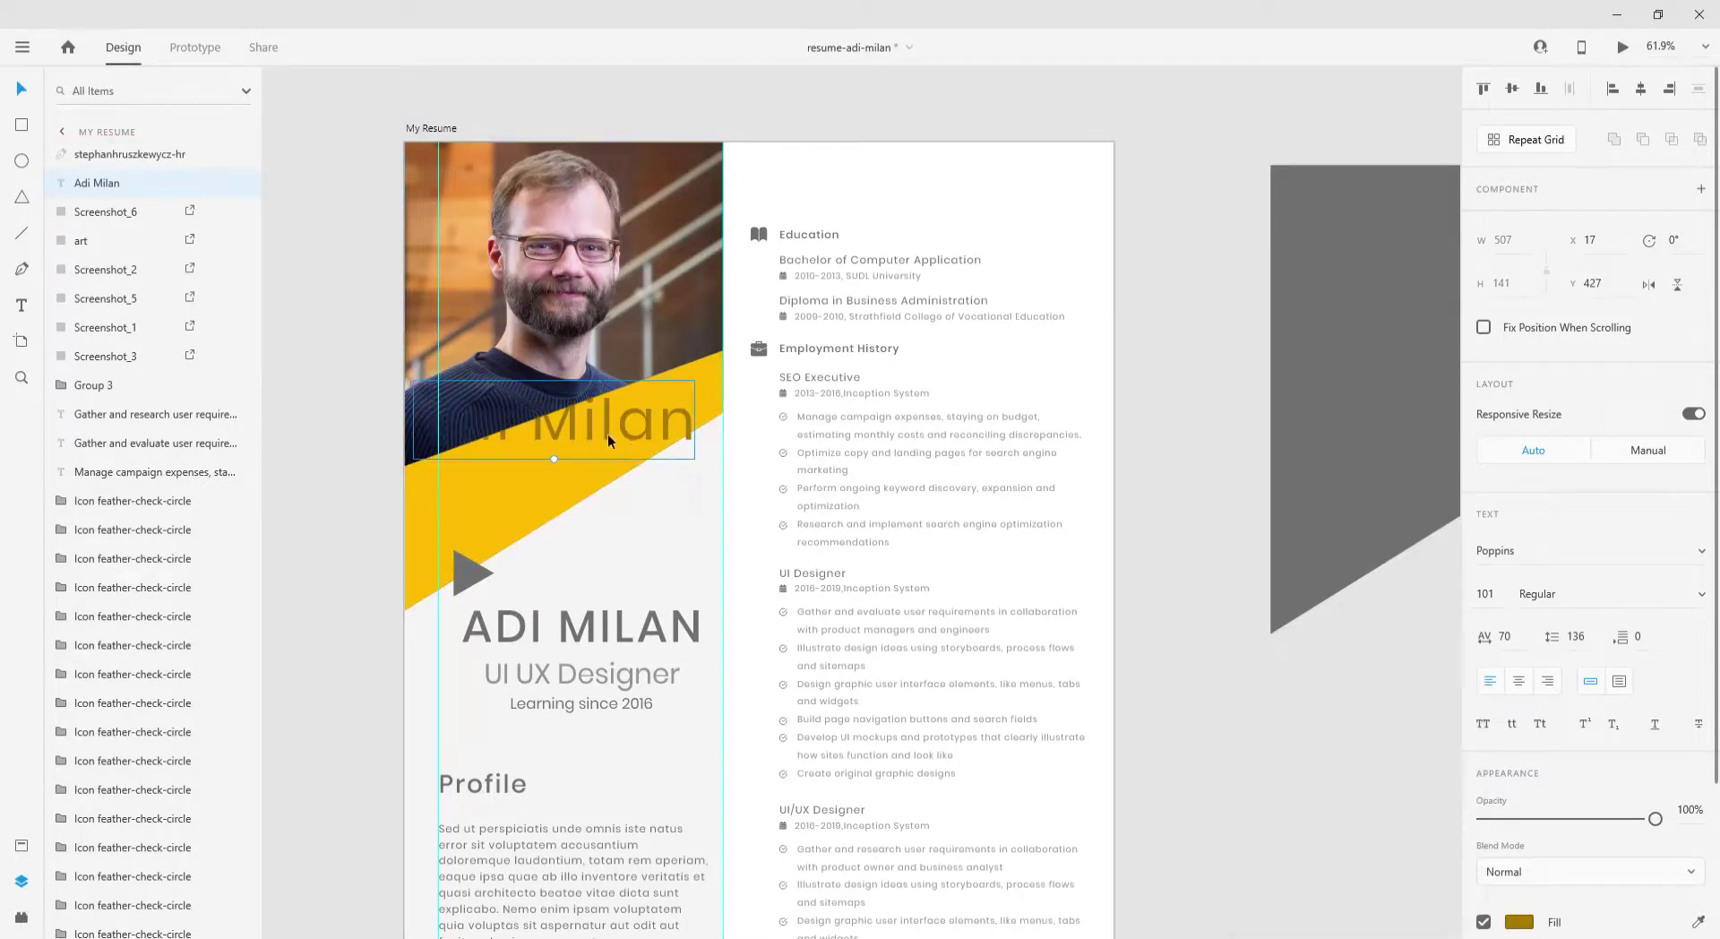
# - Fade the name to 6% black, enlarge it and place it at the top right
pyautogui.moveTo(608, 440); pyautogui.dragTo(602, 488)
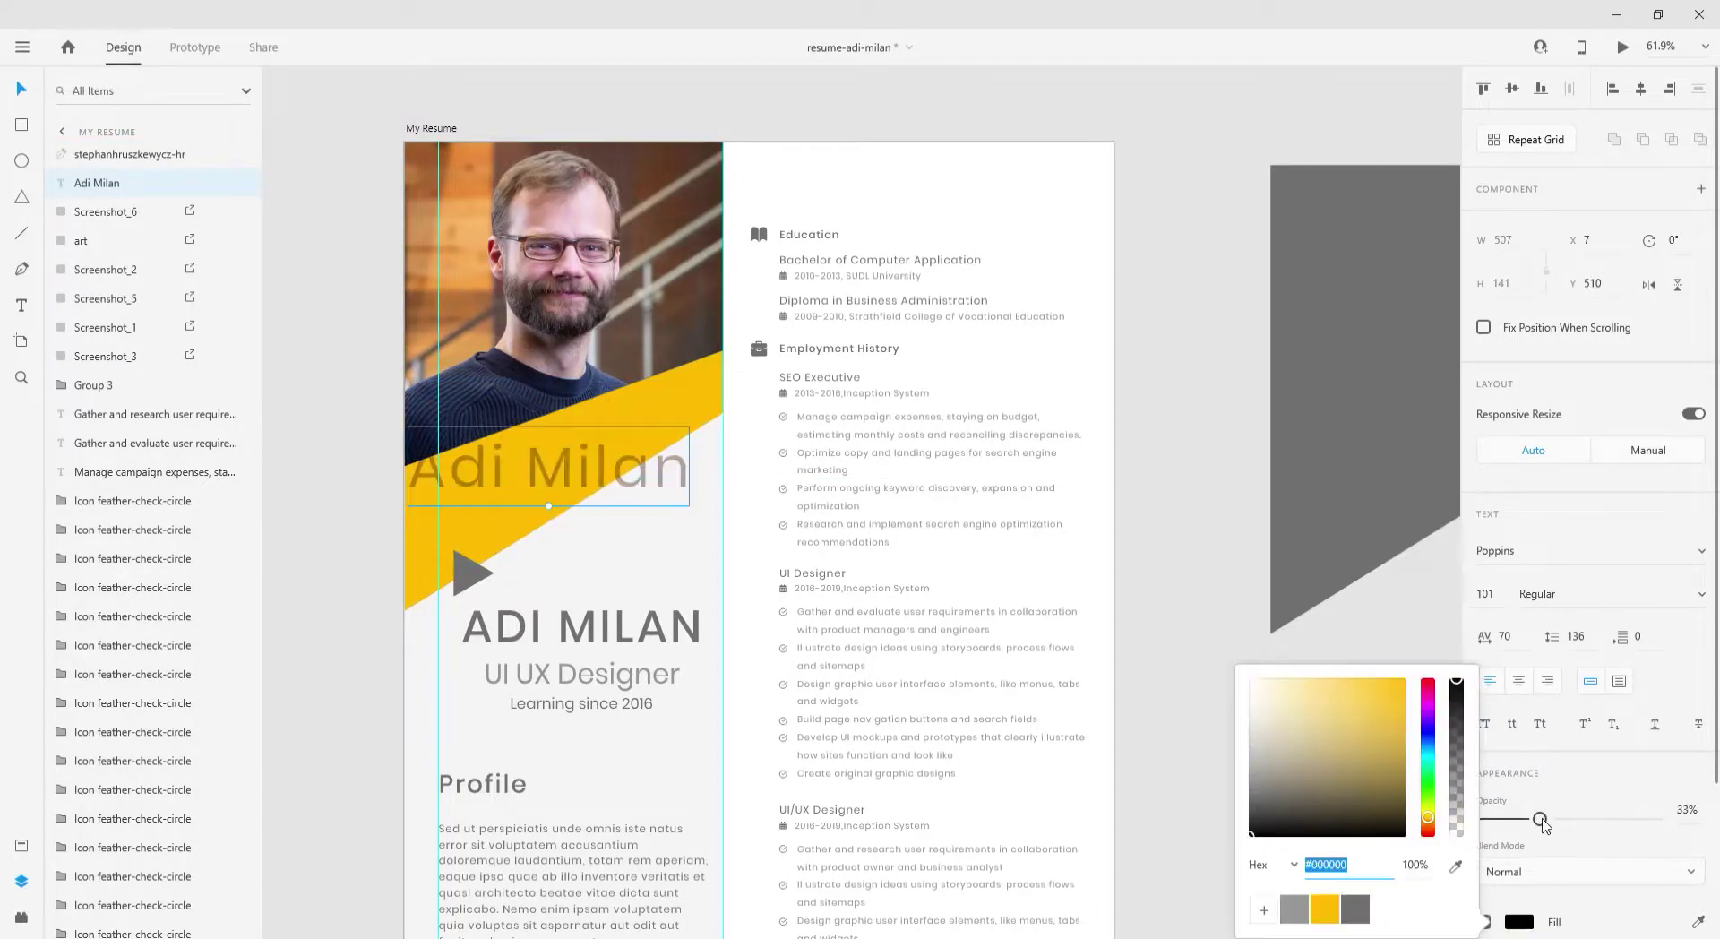
pyautogui.moveTo(1646, 819); pyautogui.dragTo(1494, 819)
pyautogui.moveTo(549, 507); pyautogui.dragTo(559, 598)
pyautogui.moveTo(542, 537); pyautogui.dragTo(802, 209)
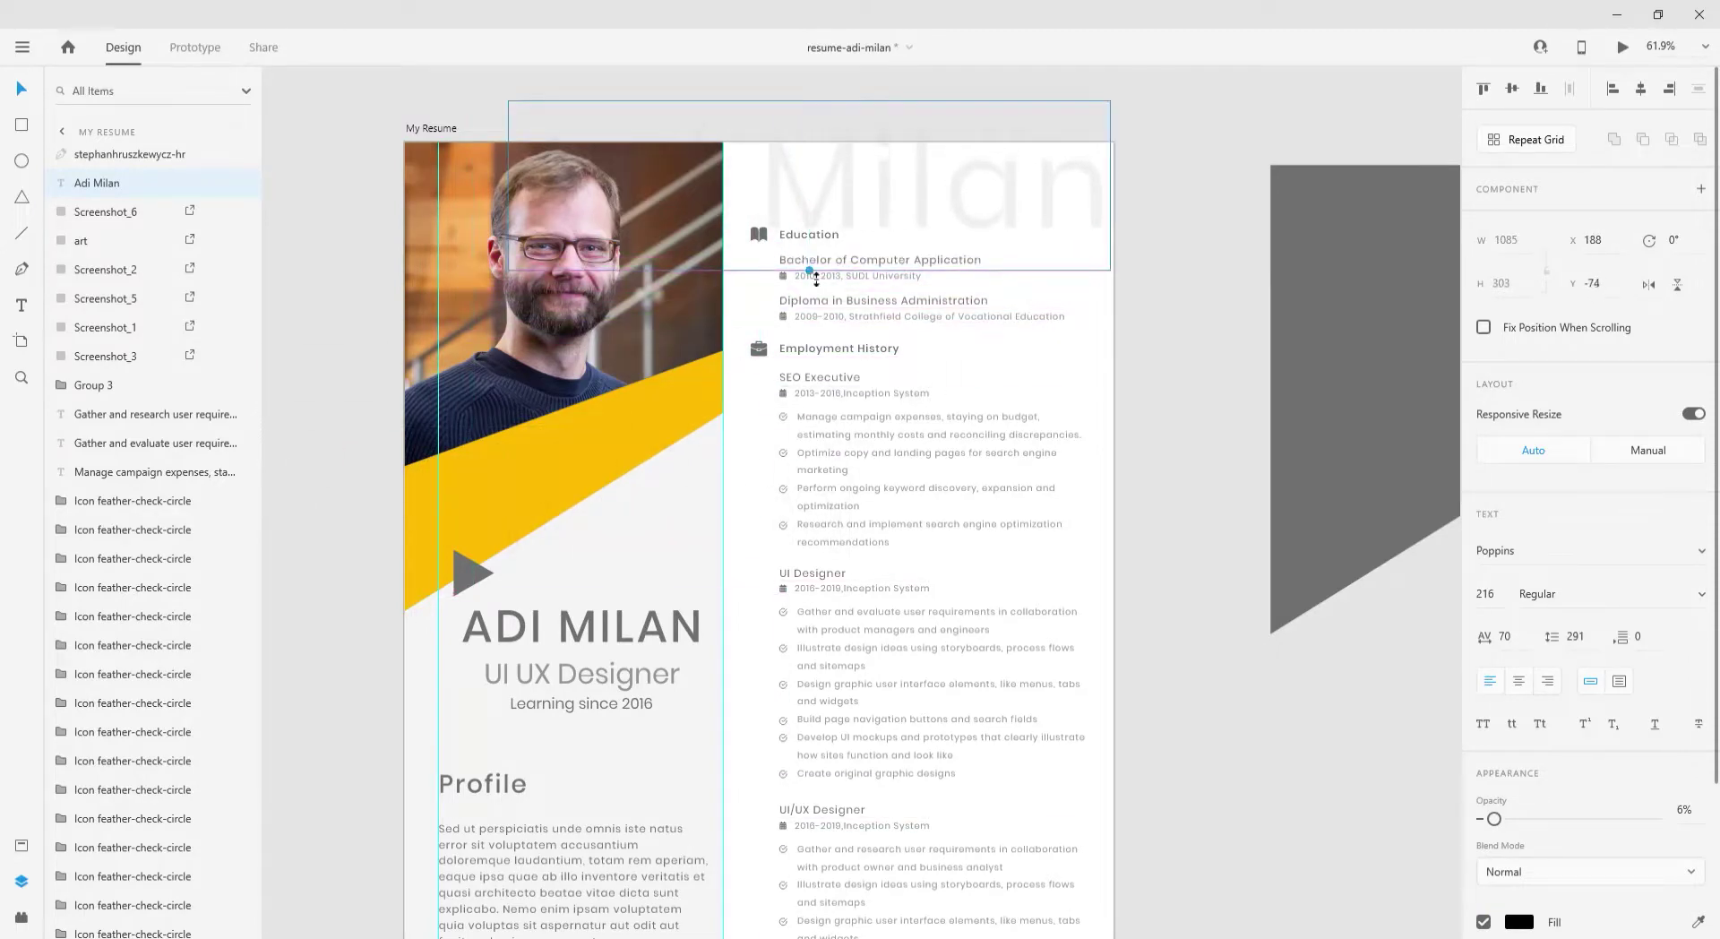
pyautogui.moveTo(810, 269); pyautogui.dragTo(830, 183)
pyautogui.click(1176, 335)
pyautogui.scroll(-2, 412, 330)
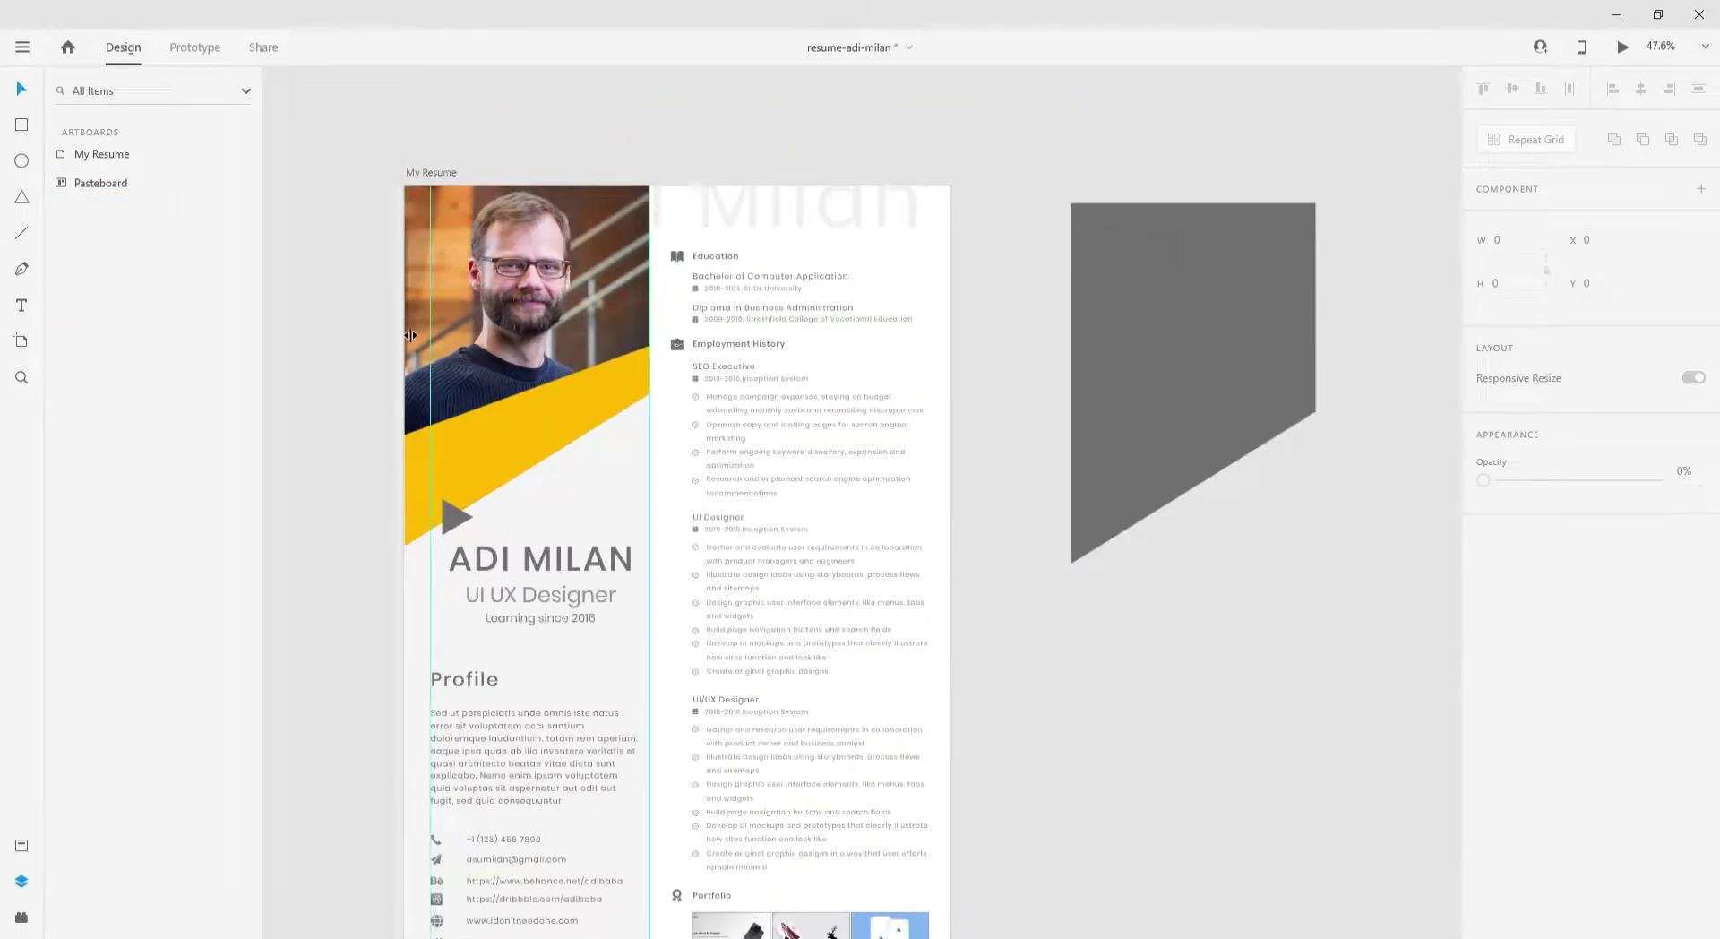
# - Draw an unfilled white-bordered frame over the portrait at 43% opacity
pyautogui.press('r')
pyautogui.moveTo(433, 203); pyautogui.dragTo(628, 472)
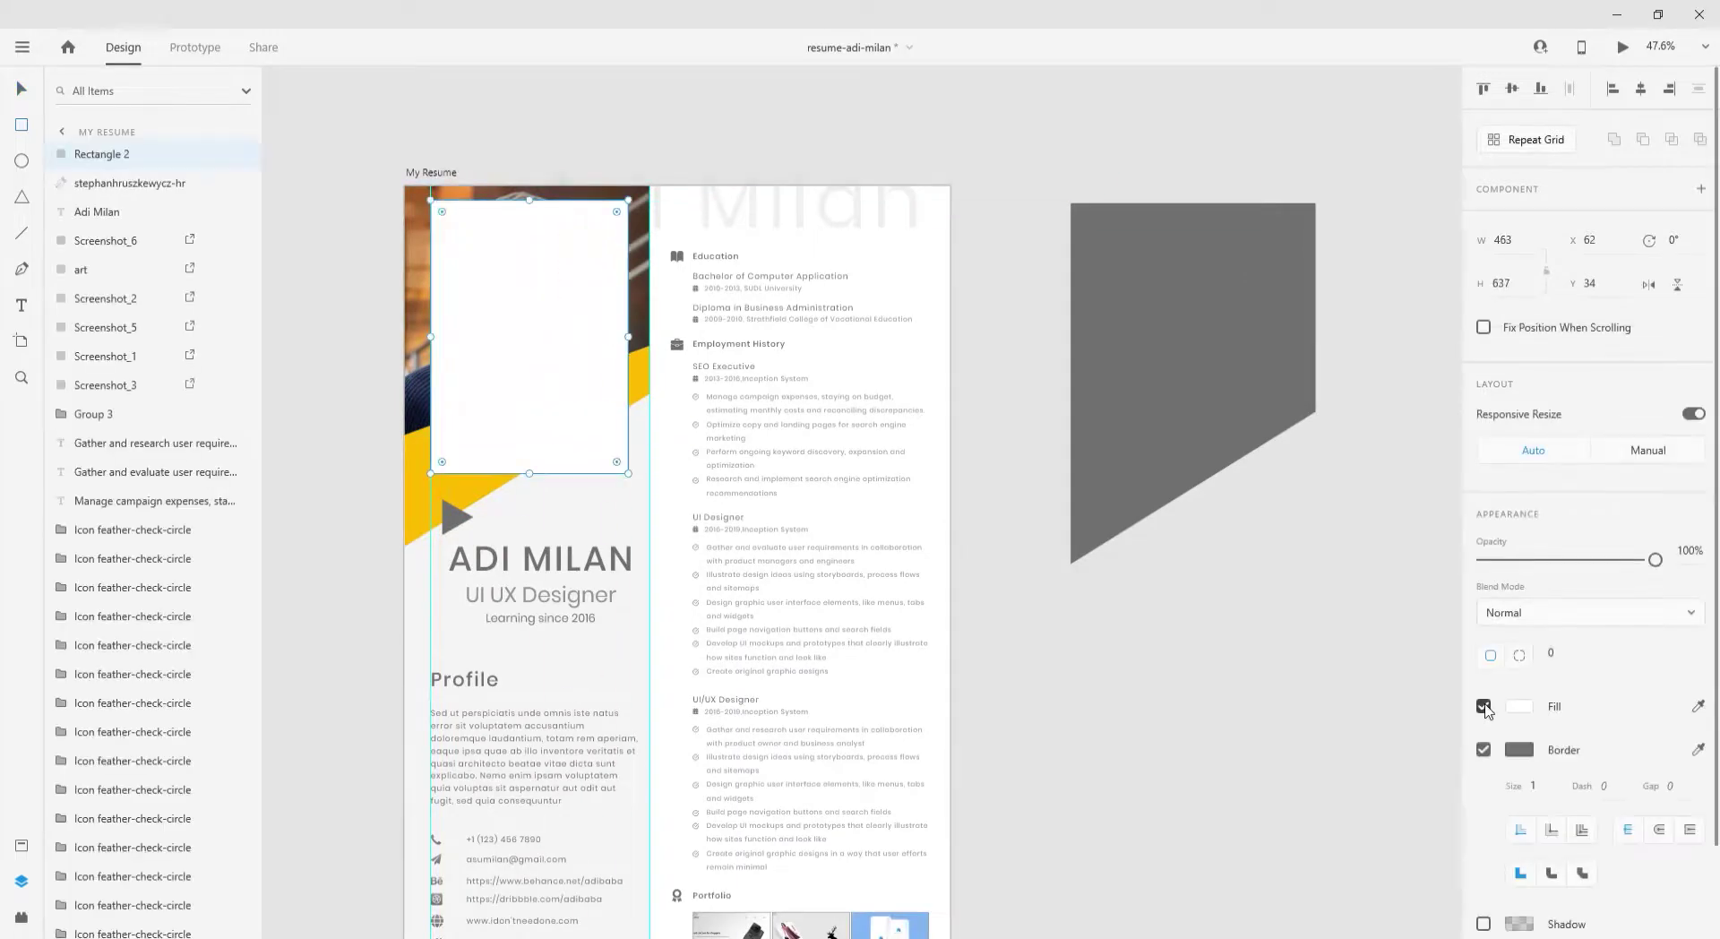
pyautogui.click(1484, 706)
pyautogui.click(1518, 748)
pyautogui.moveTo(1370, 743); pyautogui.dragTo(1244, 623)
pyautogui.click(20, 93)
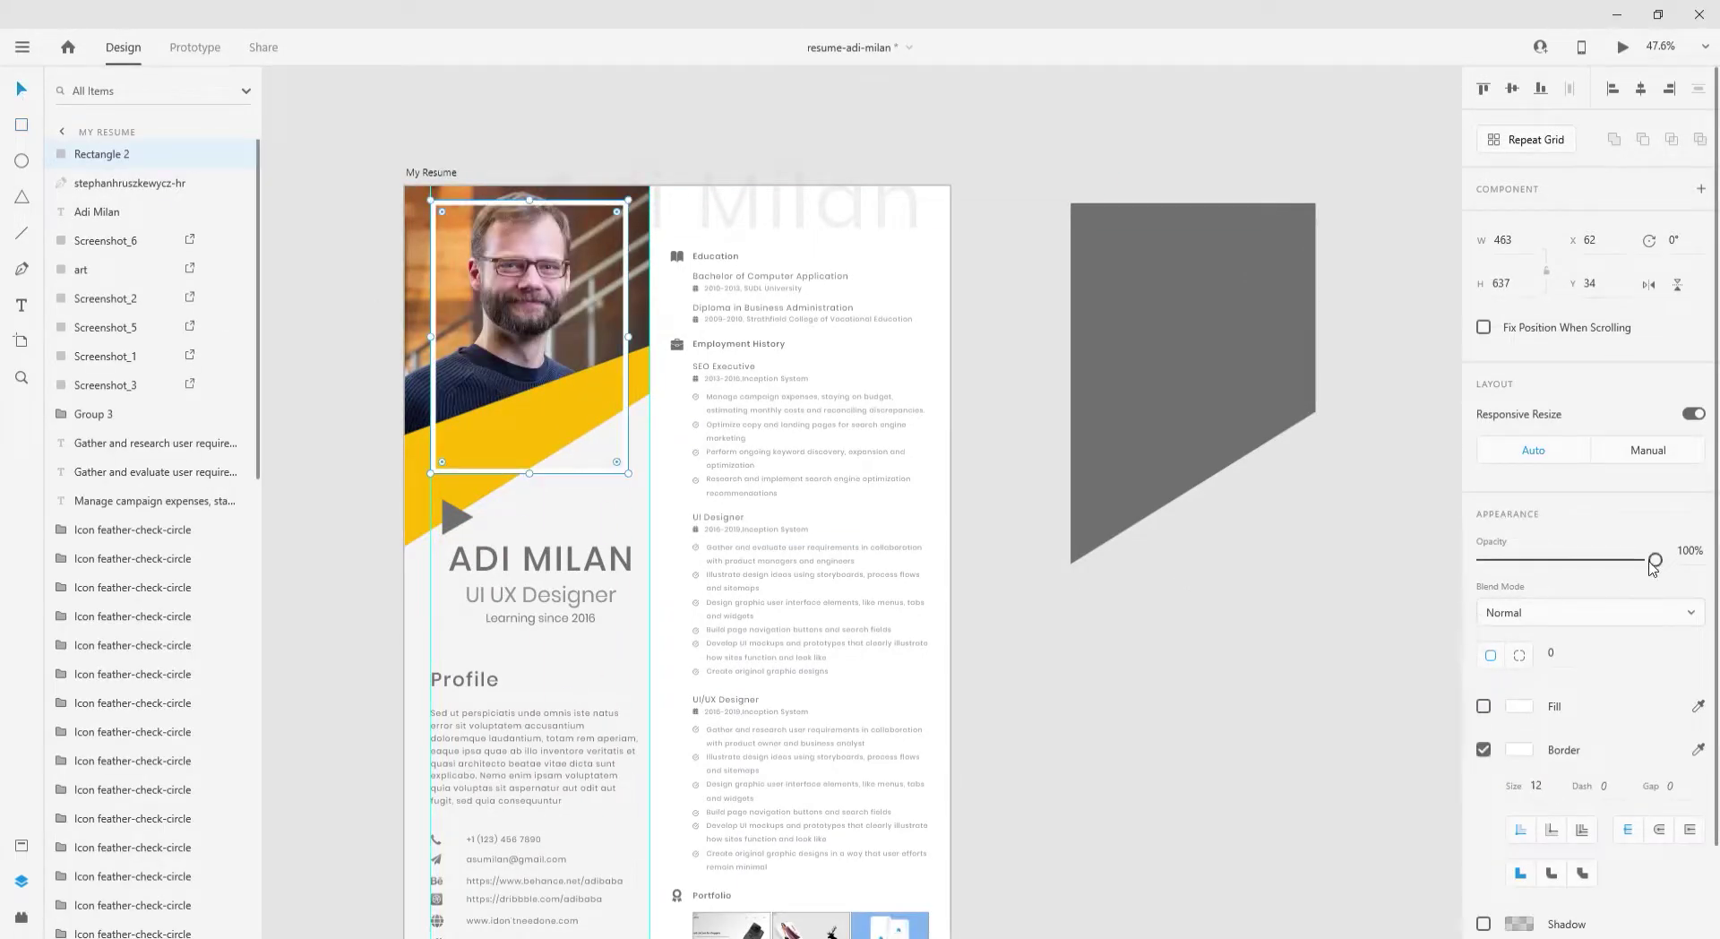
pyautogui.moveTo(1655, 560); pyautogui.dragTo(1556, 573)
pyautogui.moveTo(637, 346); pyautogui.dragTo(649, 347)
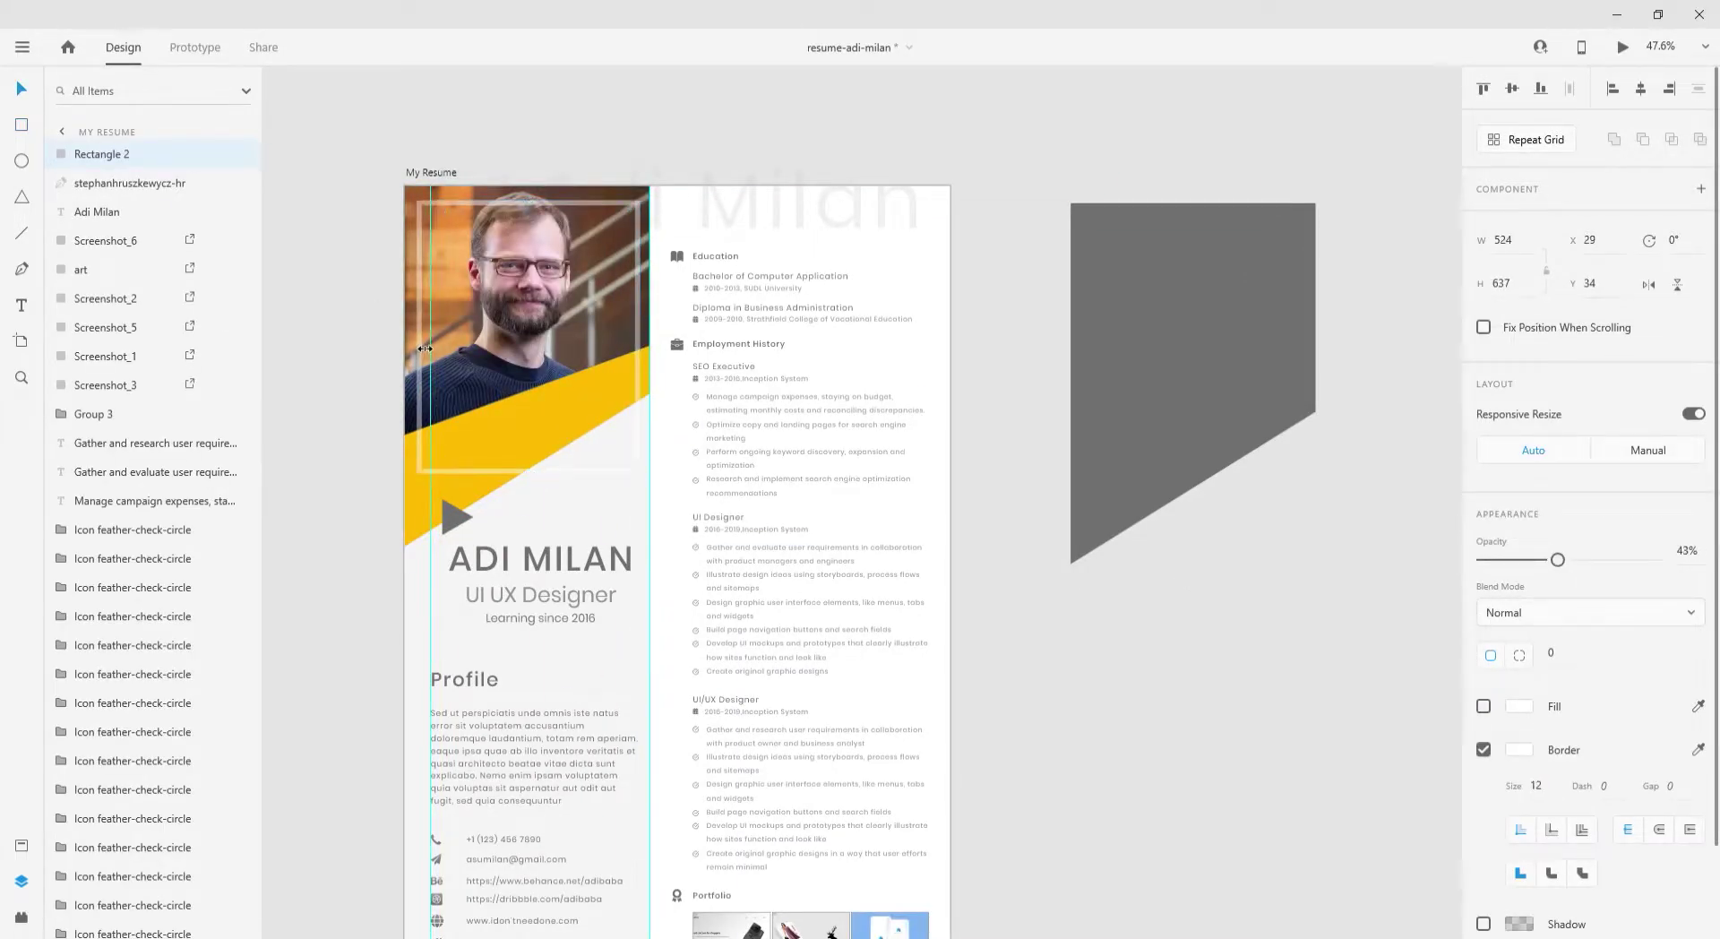
pyautogui.click(1483, 706)
pyautogui.click(1518, 706)
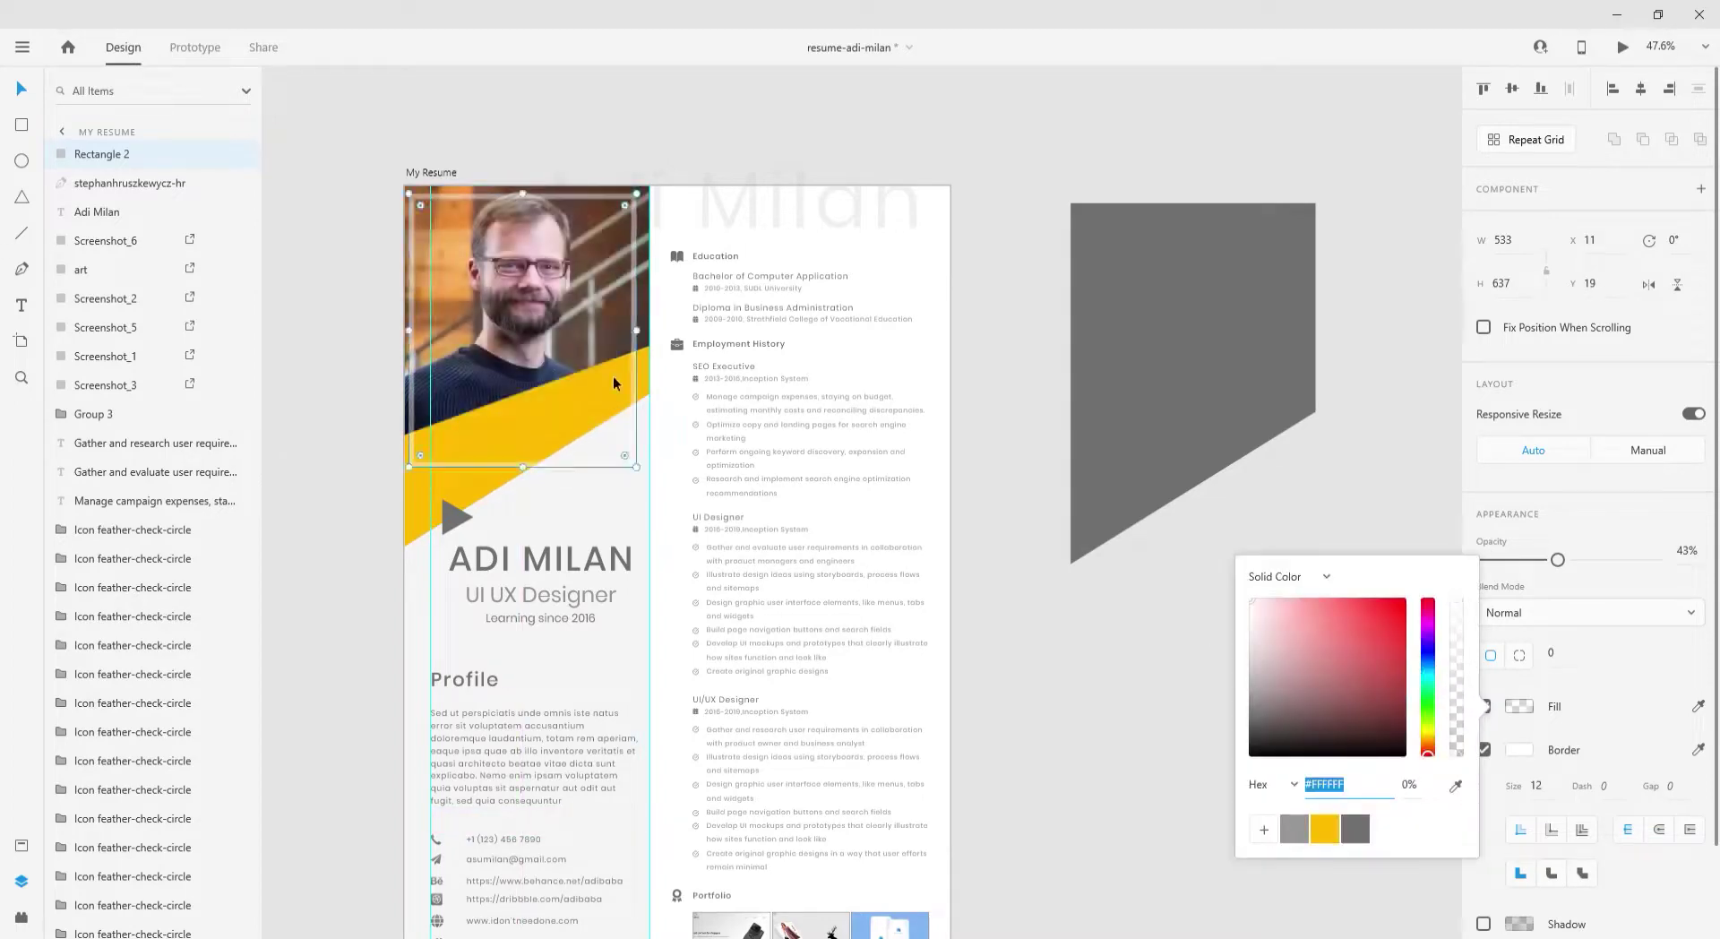
pyautogui.moveTo(613, 374); pyautogui.dragTo(605, 369)
# - Delete the spare grey shape beside the resume and reselect the frame
pyautogui.click(1138, 465)
pyautogui.press('Delete')
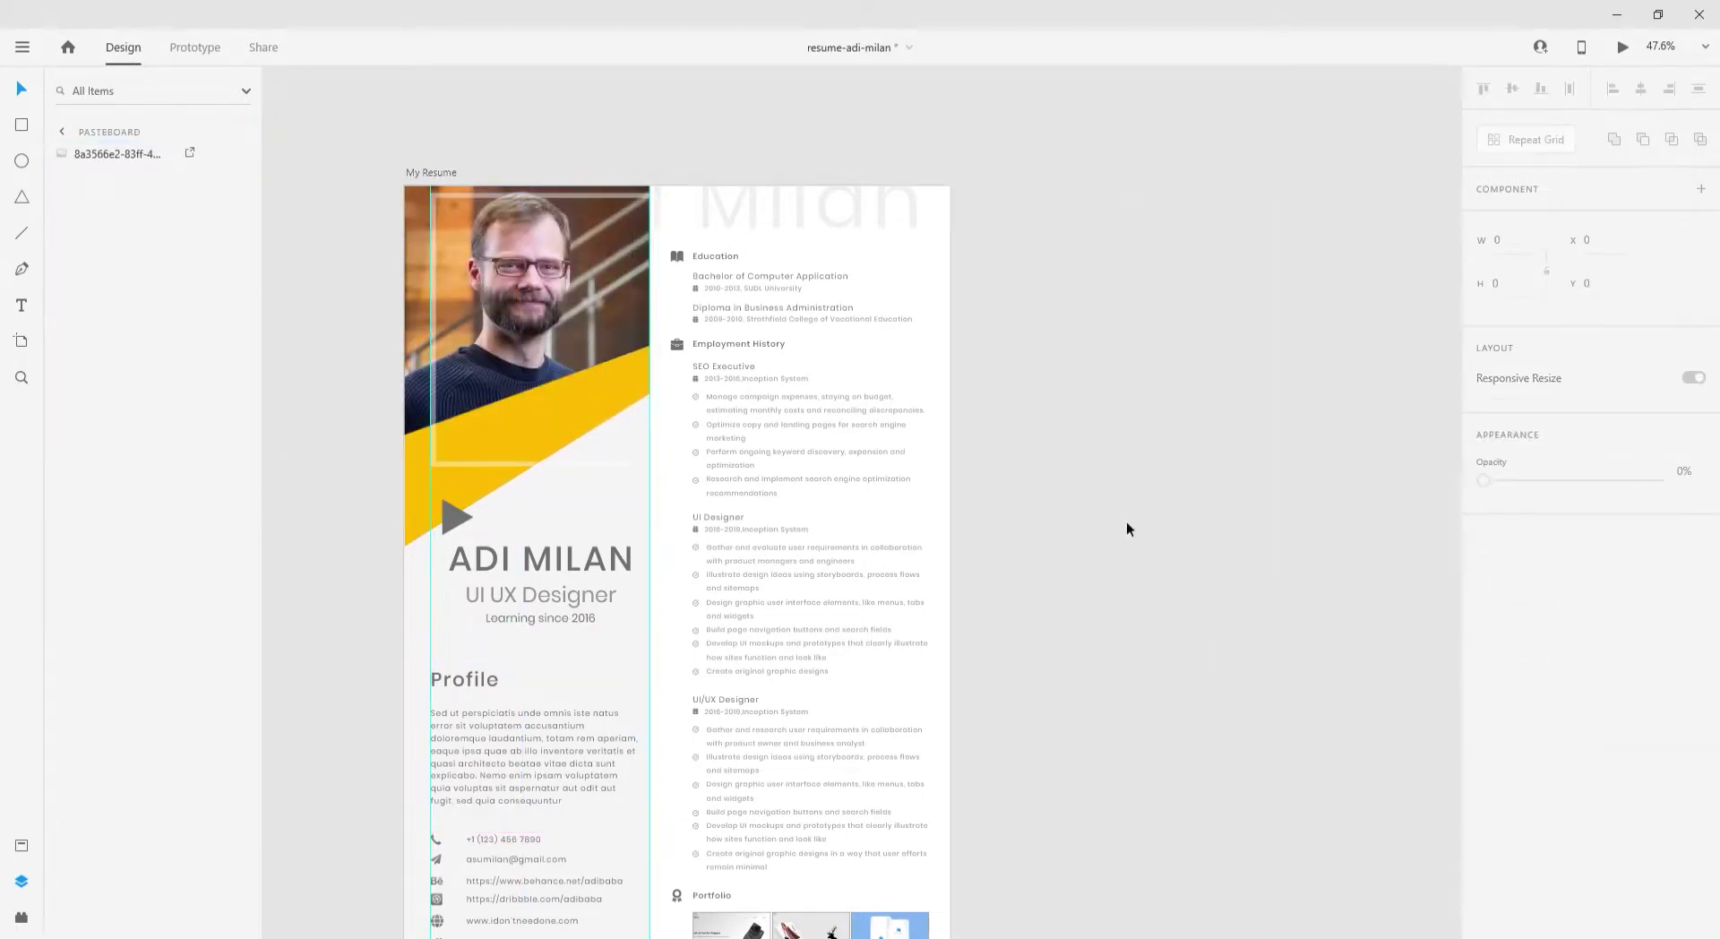
pyautogui.doubleClick(546, 444)
pyautogui.click(413, 435)
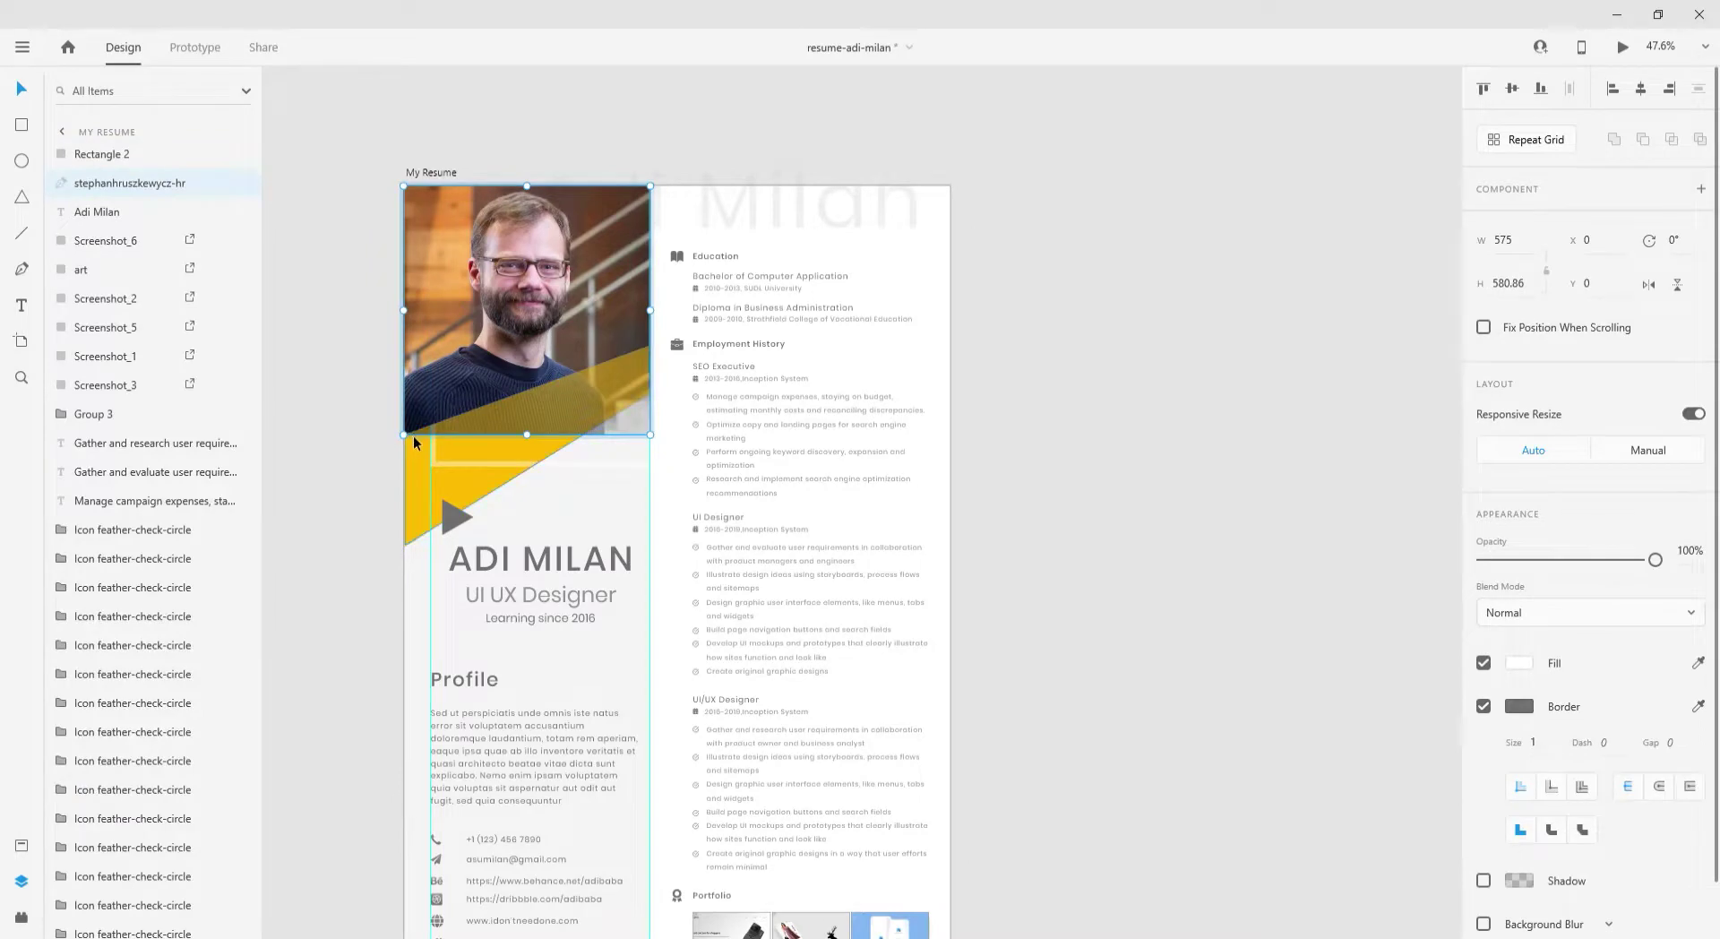
pyautogui.scroll(10, 416, 434)
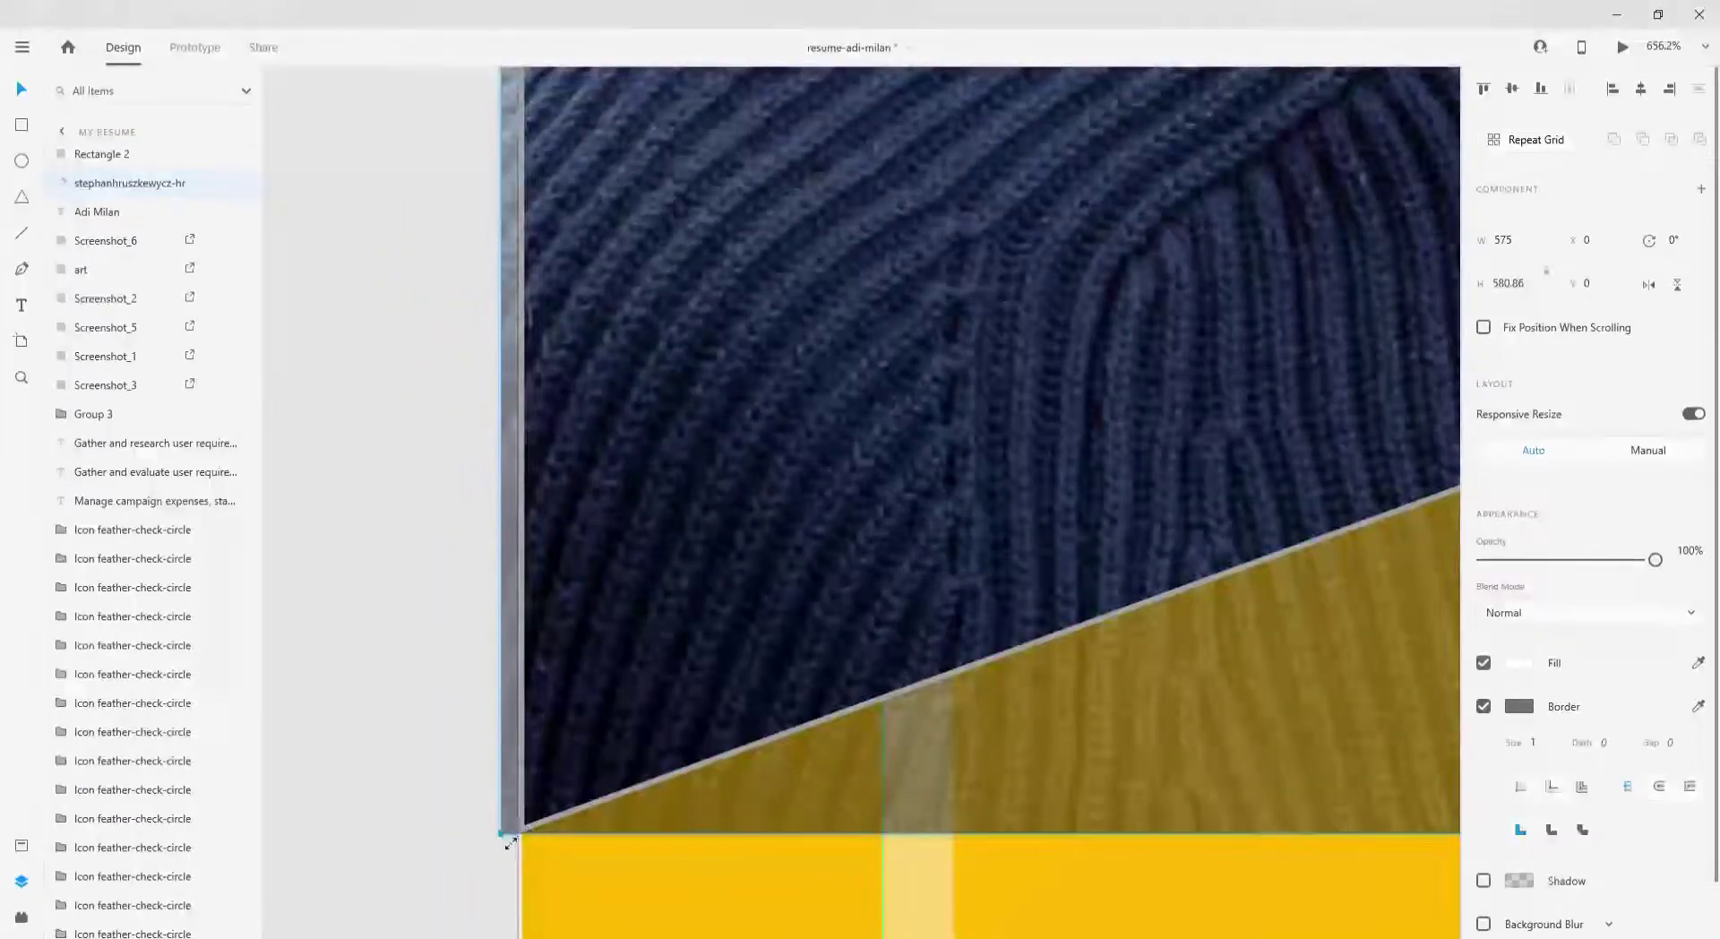
pyautogui.click(528, 837)
pyautogui.click(558, 814)
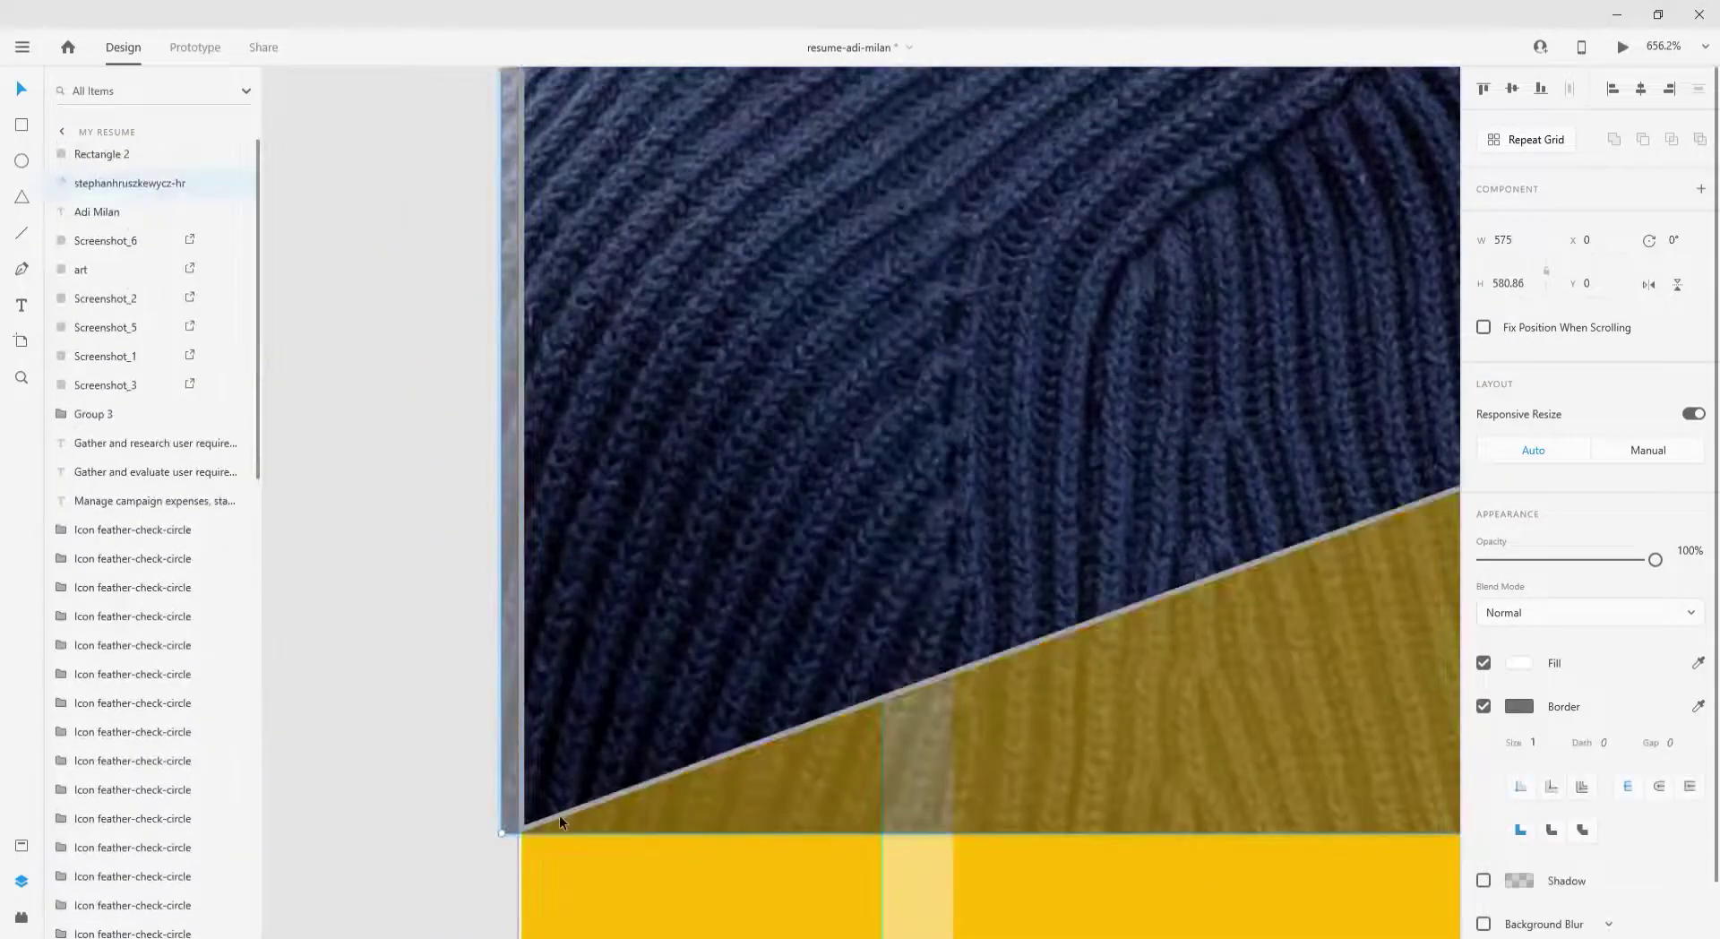
pyautogui.click(560, 819)
pyautogui.scroll(-10, 467, 551)
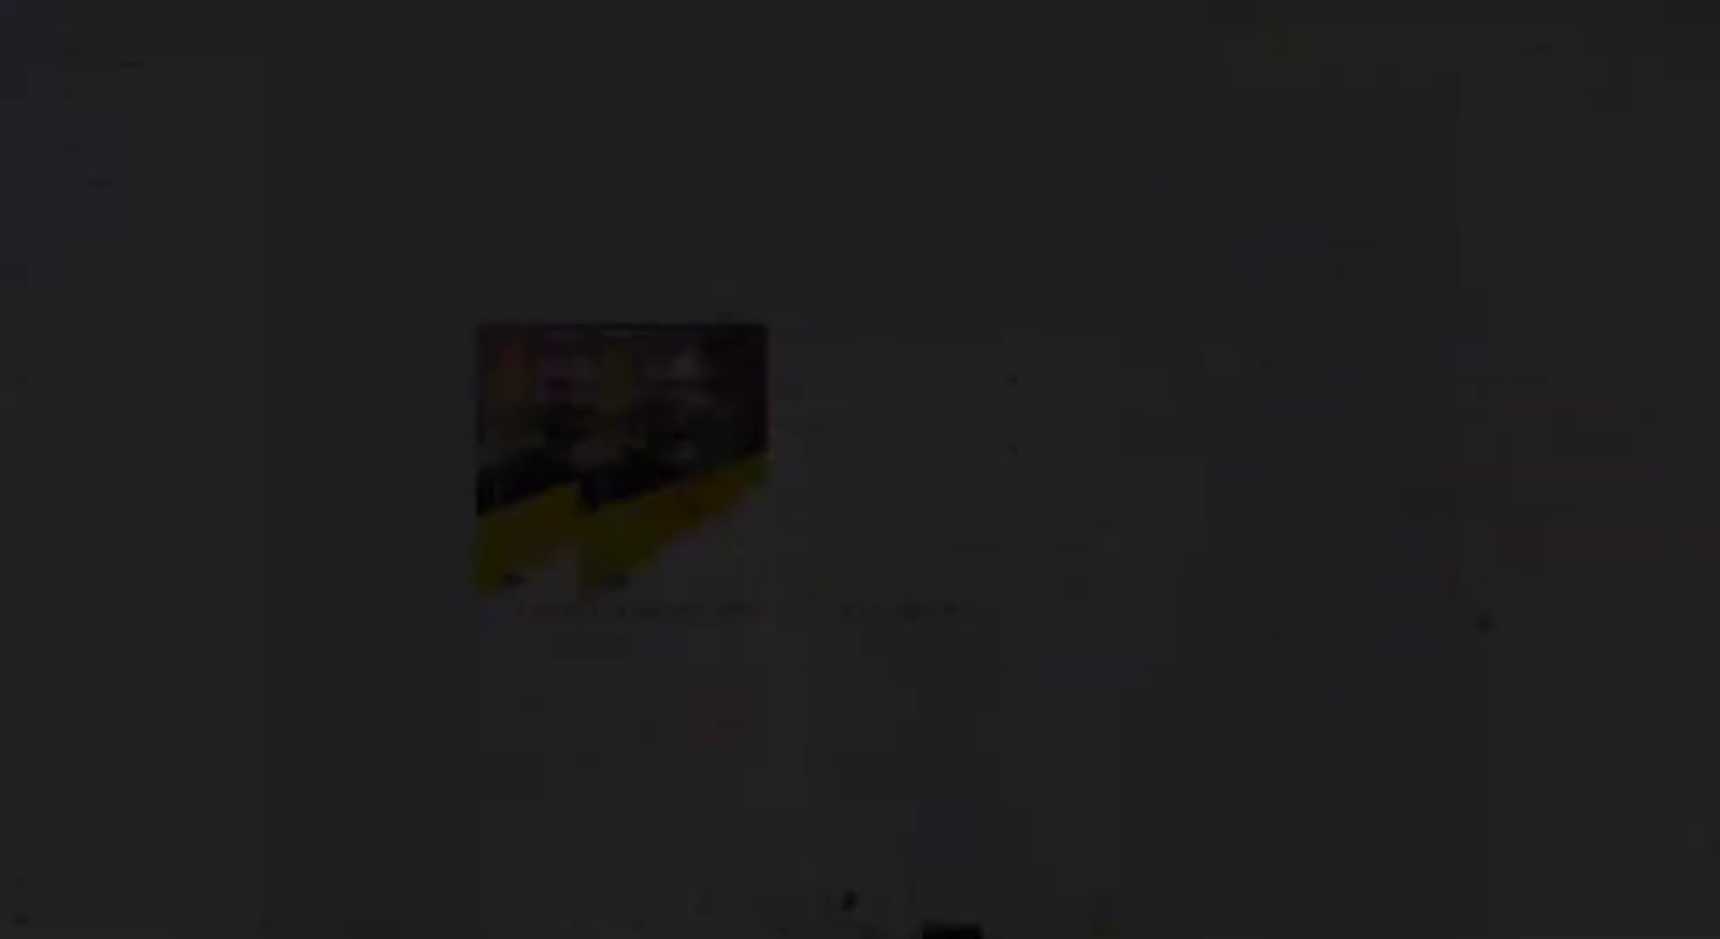
# - Set the portfolio Repeat Grid's image corner radius to 11
pyautogui.scroll(5, 1200, 652)
pyautogui.click(1069, 690)
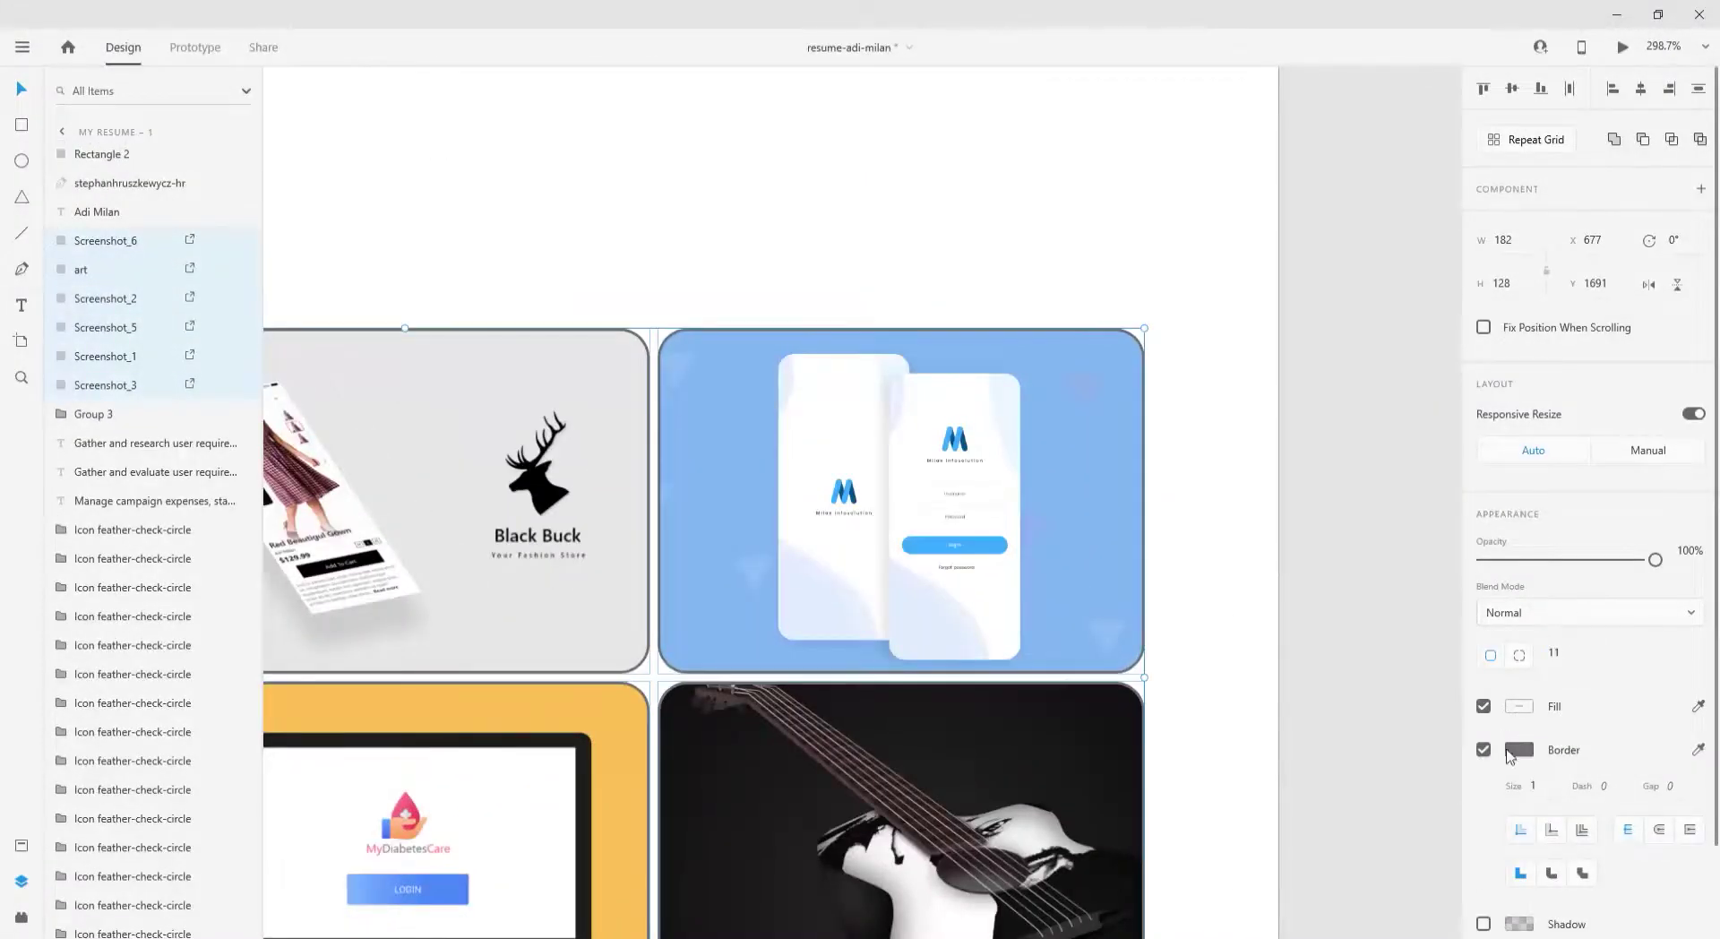
pyautogui.click(1518, 749)
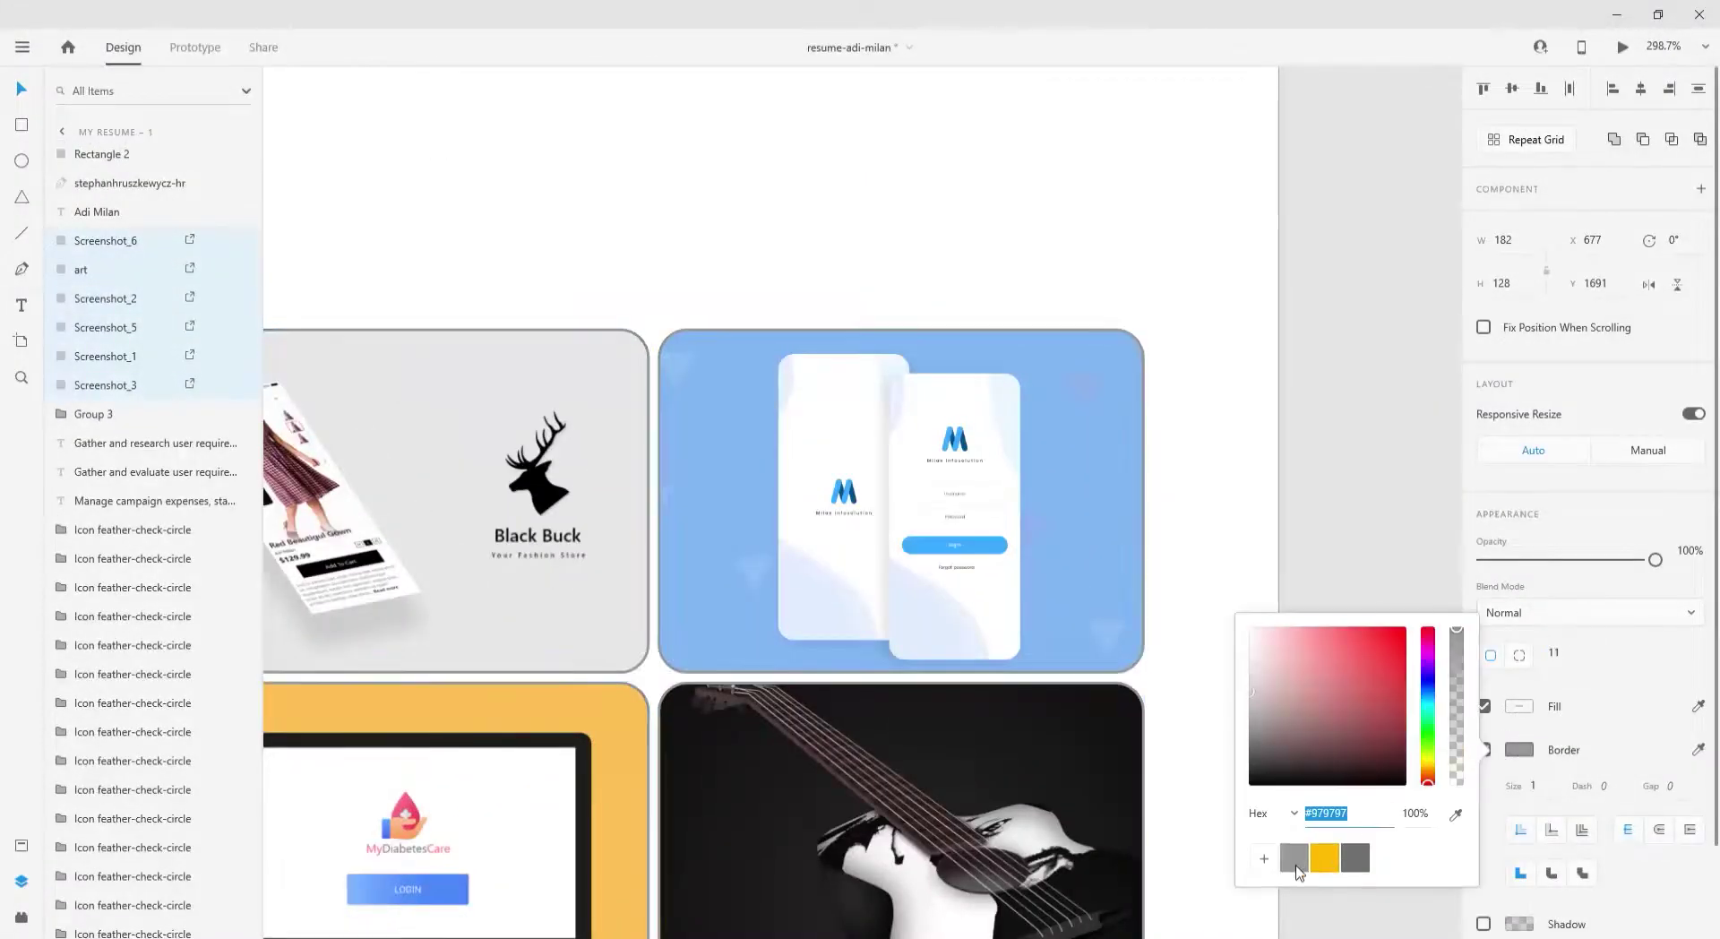
pyautogui.click(1343, 507)
# - Check the rounded portfolio images individually, then reselect the whole grid
pyautogui.scroll(-5, 871, 525)
pyautogui.click(855, 525)
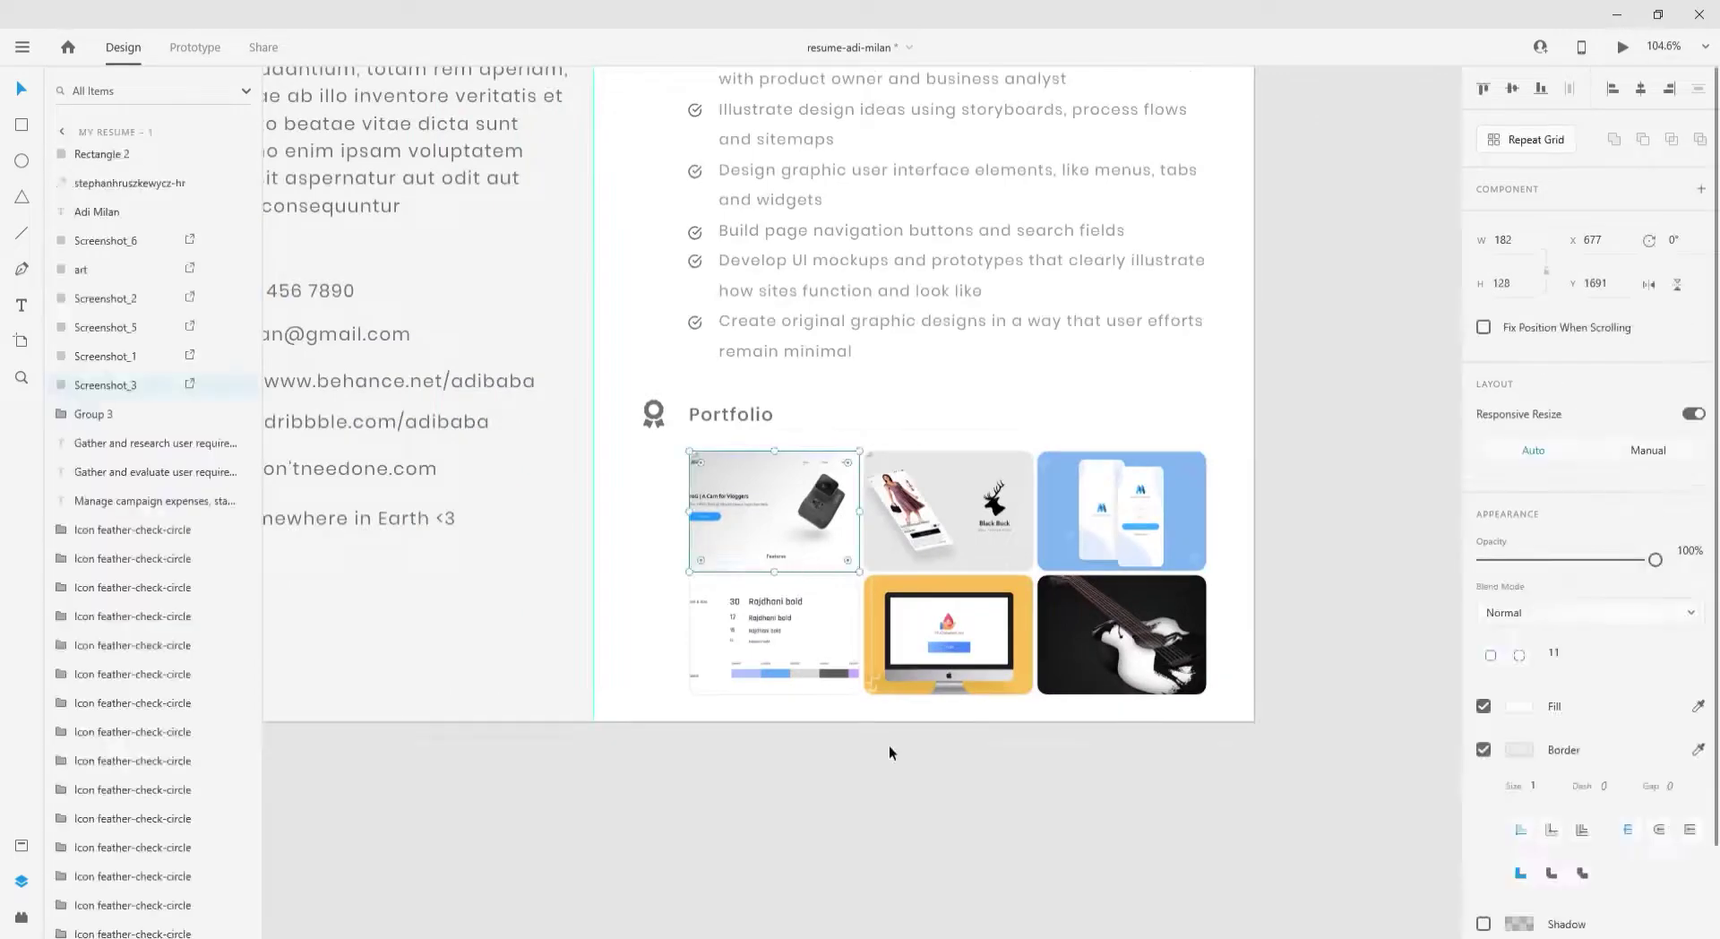
pyautogui.click(888, 750)
pyautogui.scroll(3, 1312, 568)
pyautogui.click(1156, 627)
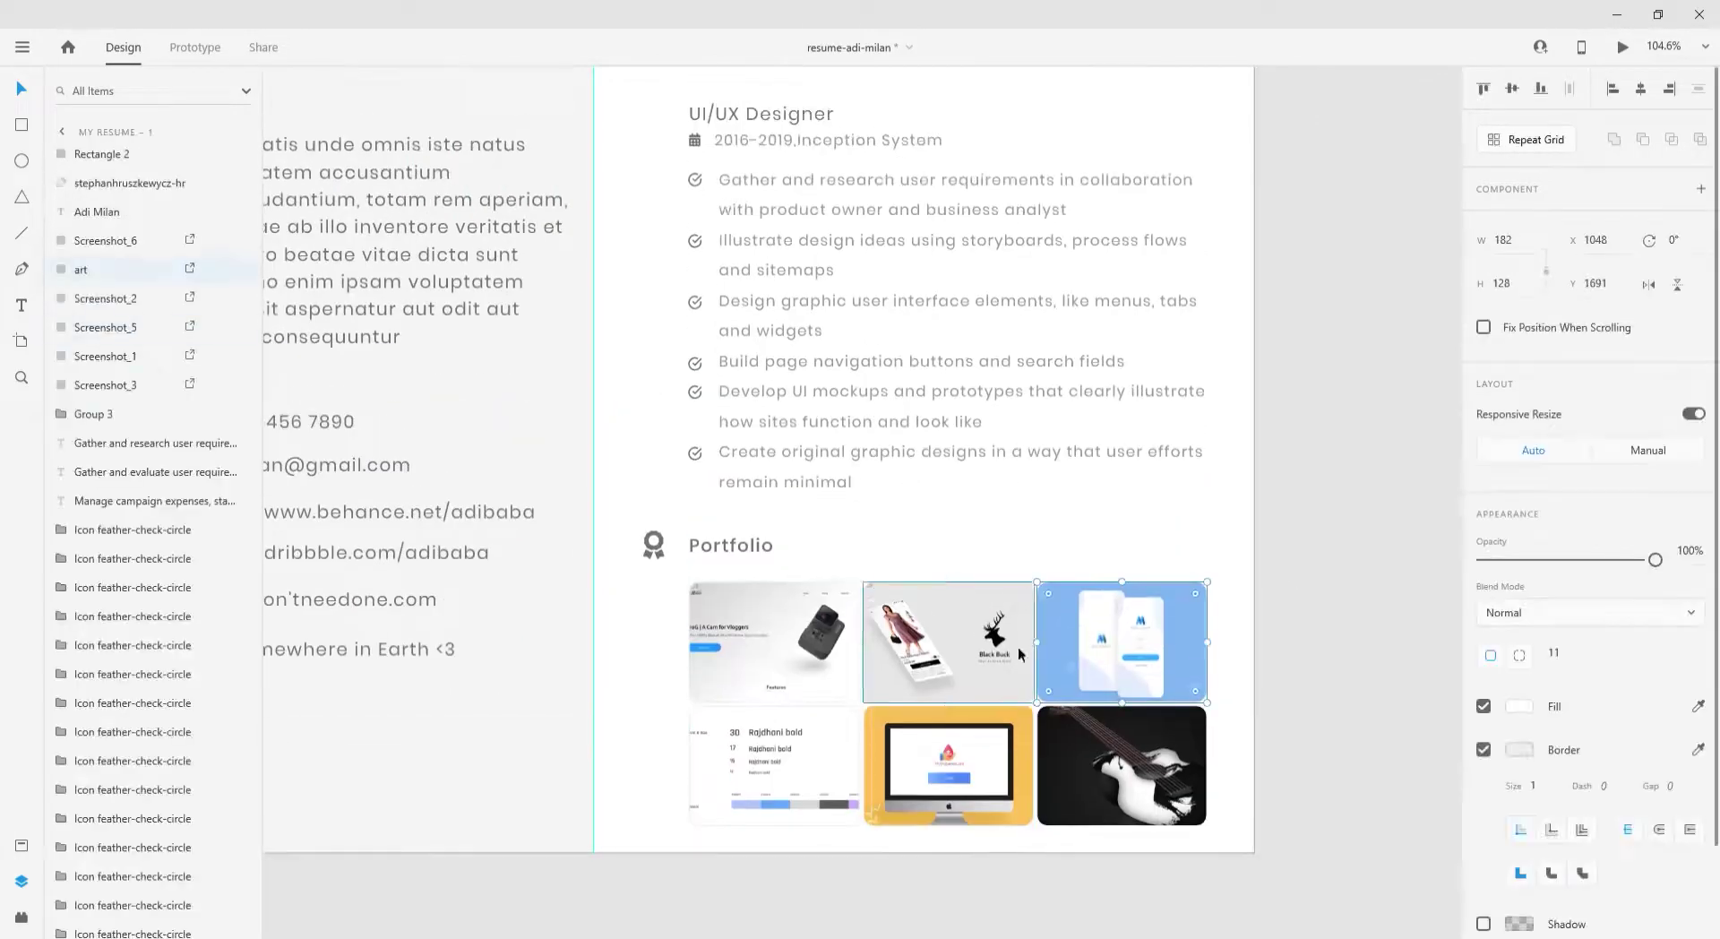
pyautogui.press('Escape')
pyautogui.keyDown('ctrl'); pyautogui.scroll(-2, 1256, 728); pyautogui.keyUp('ctrl')
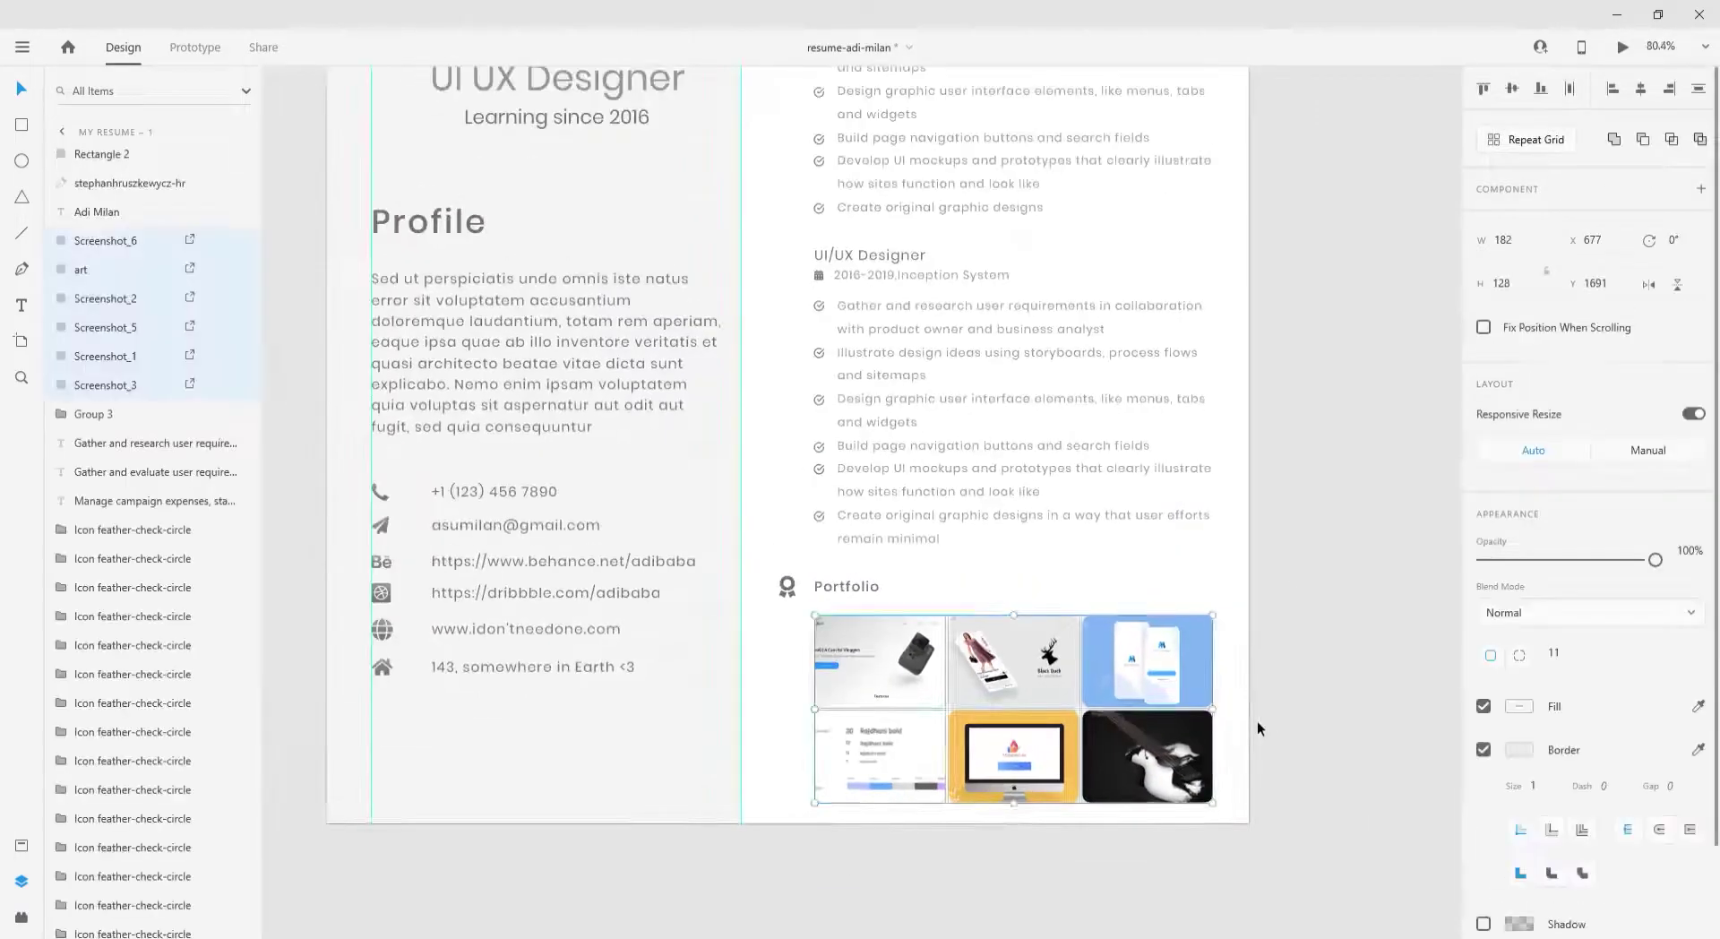
pyautogui.keyDown('ctrl'); pyautogui.scroll(-5, 1256, 720); pyautogui.keyUp('ctrl')
# - Fill the My Resume – 1 artboard background black
pyautogui.click(716, 272)
pyautogui.click(1519, 621)
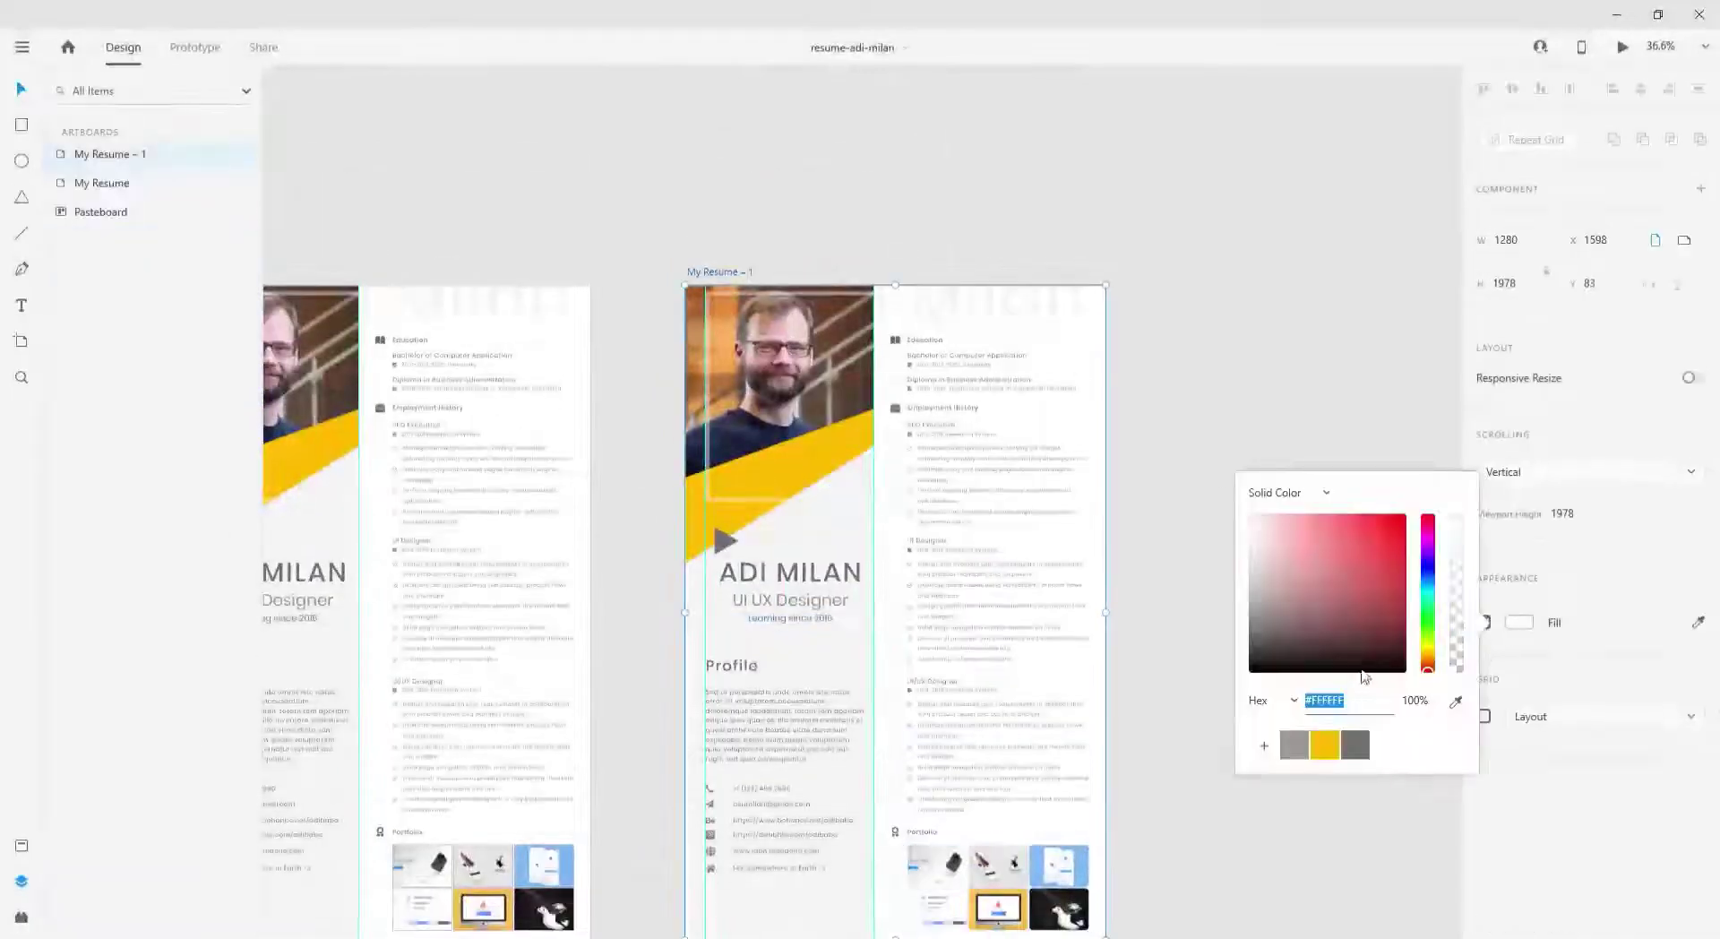
pyautogui.click(1363, 674)
# - Make all the right column's text white (#FFFFFF)
pyautogui.moveTo(1179, 319); pyautogui.dragTo(894, 837)
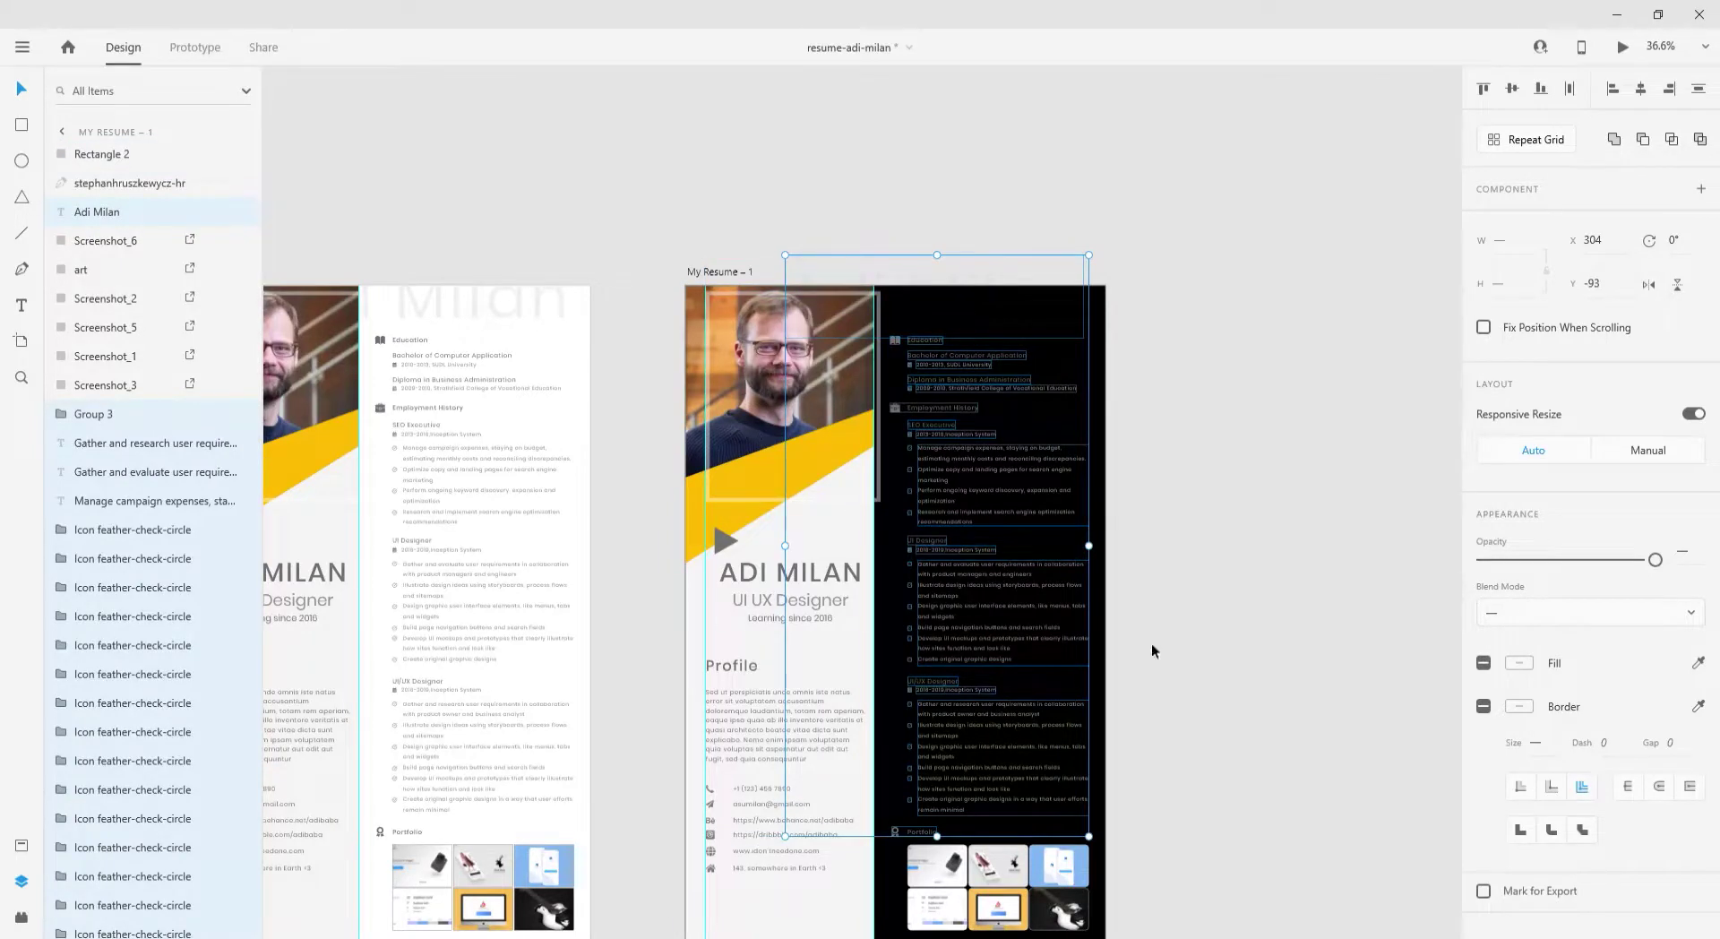
pyautogui.click(1519, 662)
pyautogui.click(1258, 557)
pyautogui.click(1254, 417)
# - Inspect the large name title, the yellow photo shape and a job-list check mark
pyautogui.keyDown('ctrl'); pyautogui.scroll(3, 968, 318); pyautogui.keyUp('ctrl')
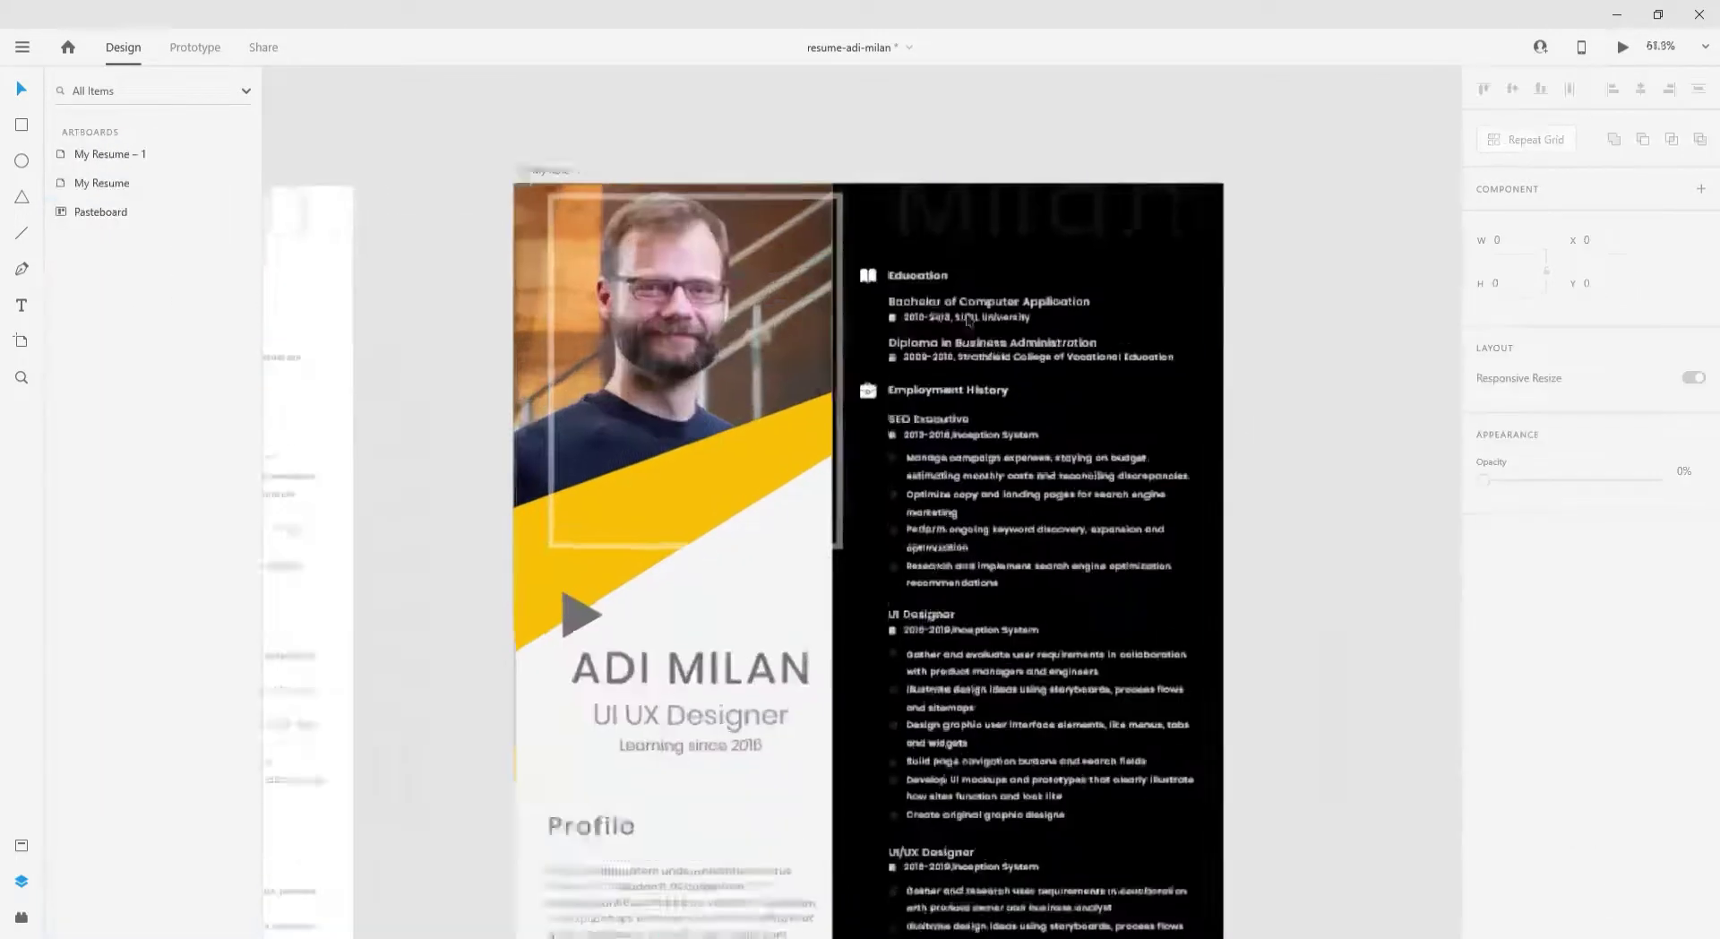
pyautogui.click(967, 309)
pyautogui.keyDown('ctrl'); pyautogui.scroll(5, 855, 321); pyautogui.keyUp('ctrl')
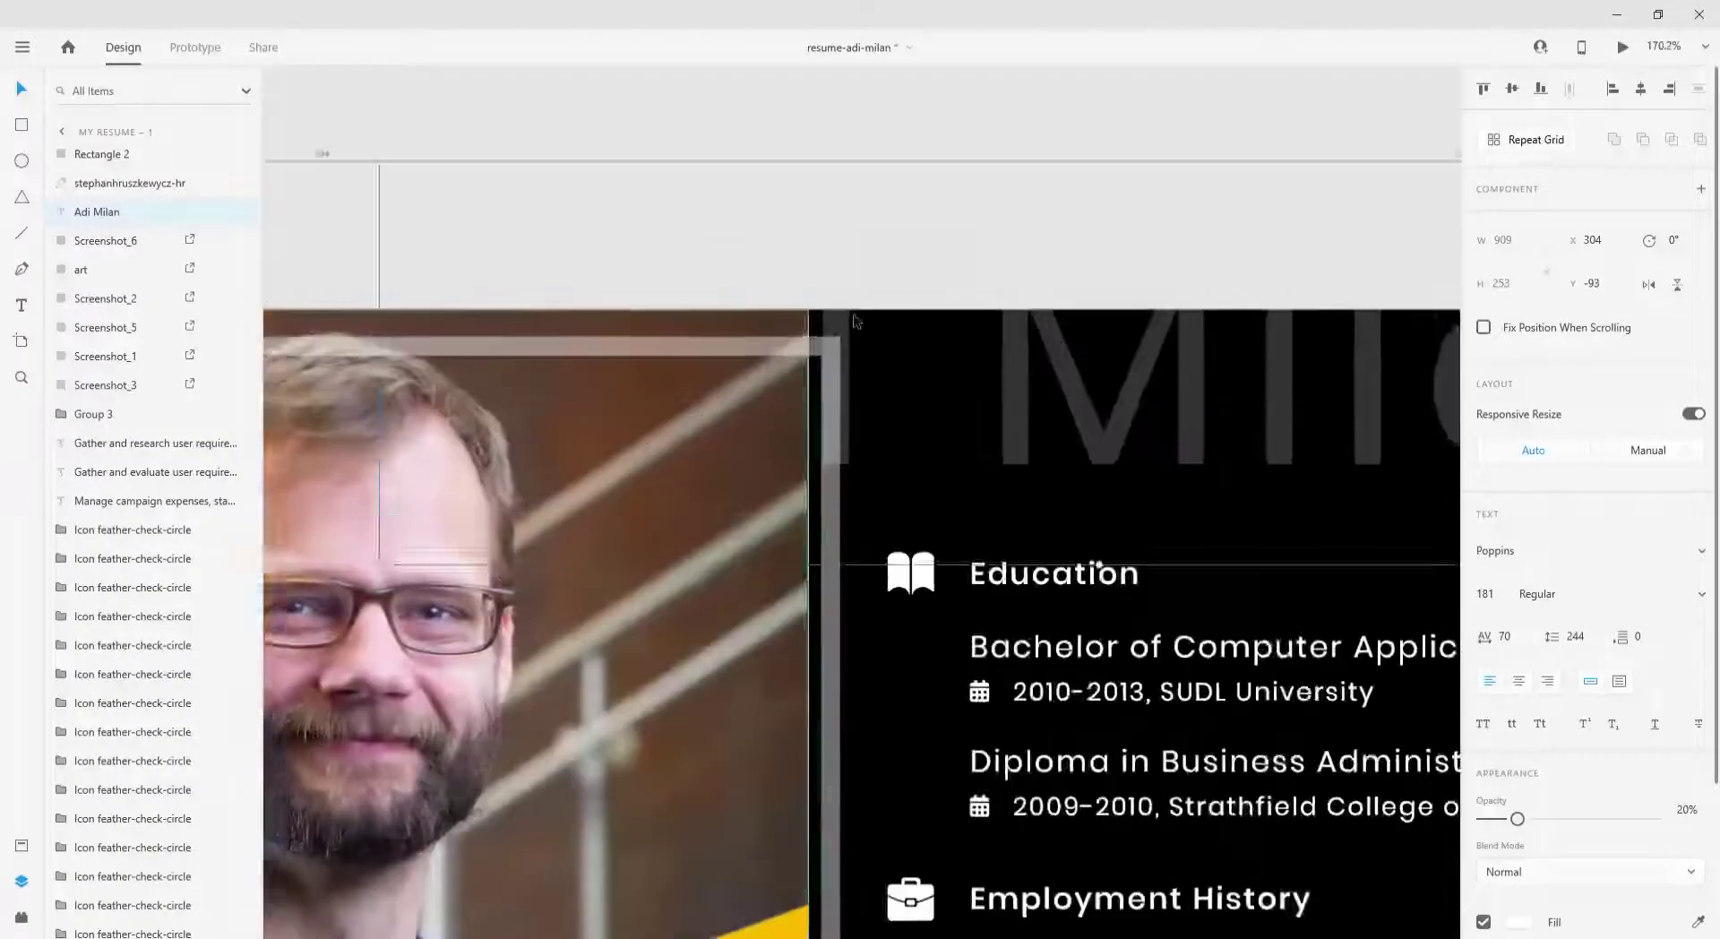
pyautogui.keyDown('ctrl'); pyautogui.scroll(-6, 855, 320); pyautogui.keyUp('ctrl')
pyautogui.scroll(-3, 663, 582)
pyautogui.click(612, 434)
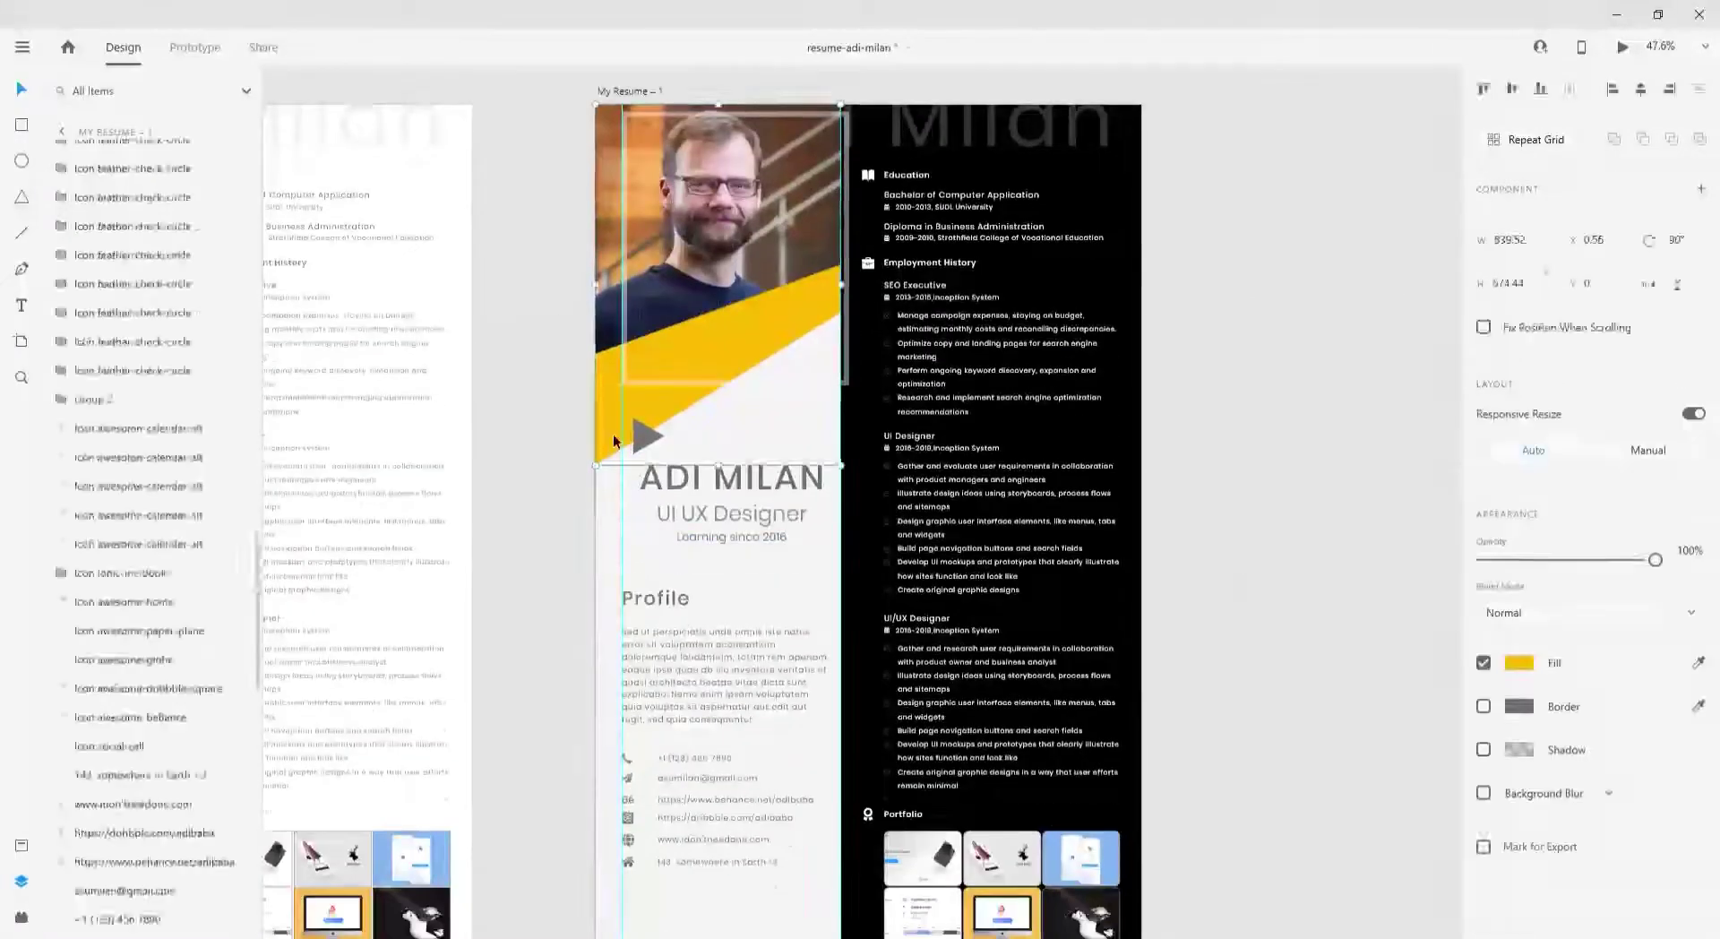
pyautogui.click(580, 571)
pyautogui.keyDown('ctrl'); pyautogui.scroll(7, 898, 734); pyautogui.keyUp('ctrl')
pyautogui.scroll(-2, 898, 734)
pyautogui.click(844, 763)
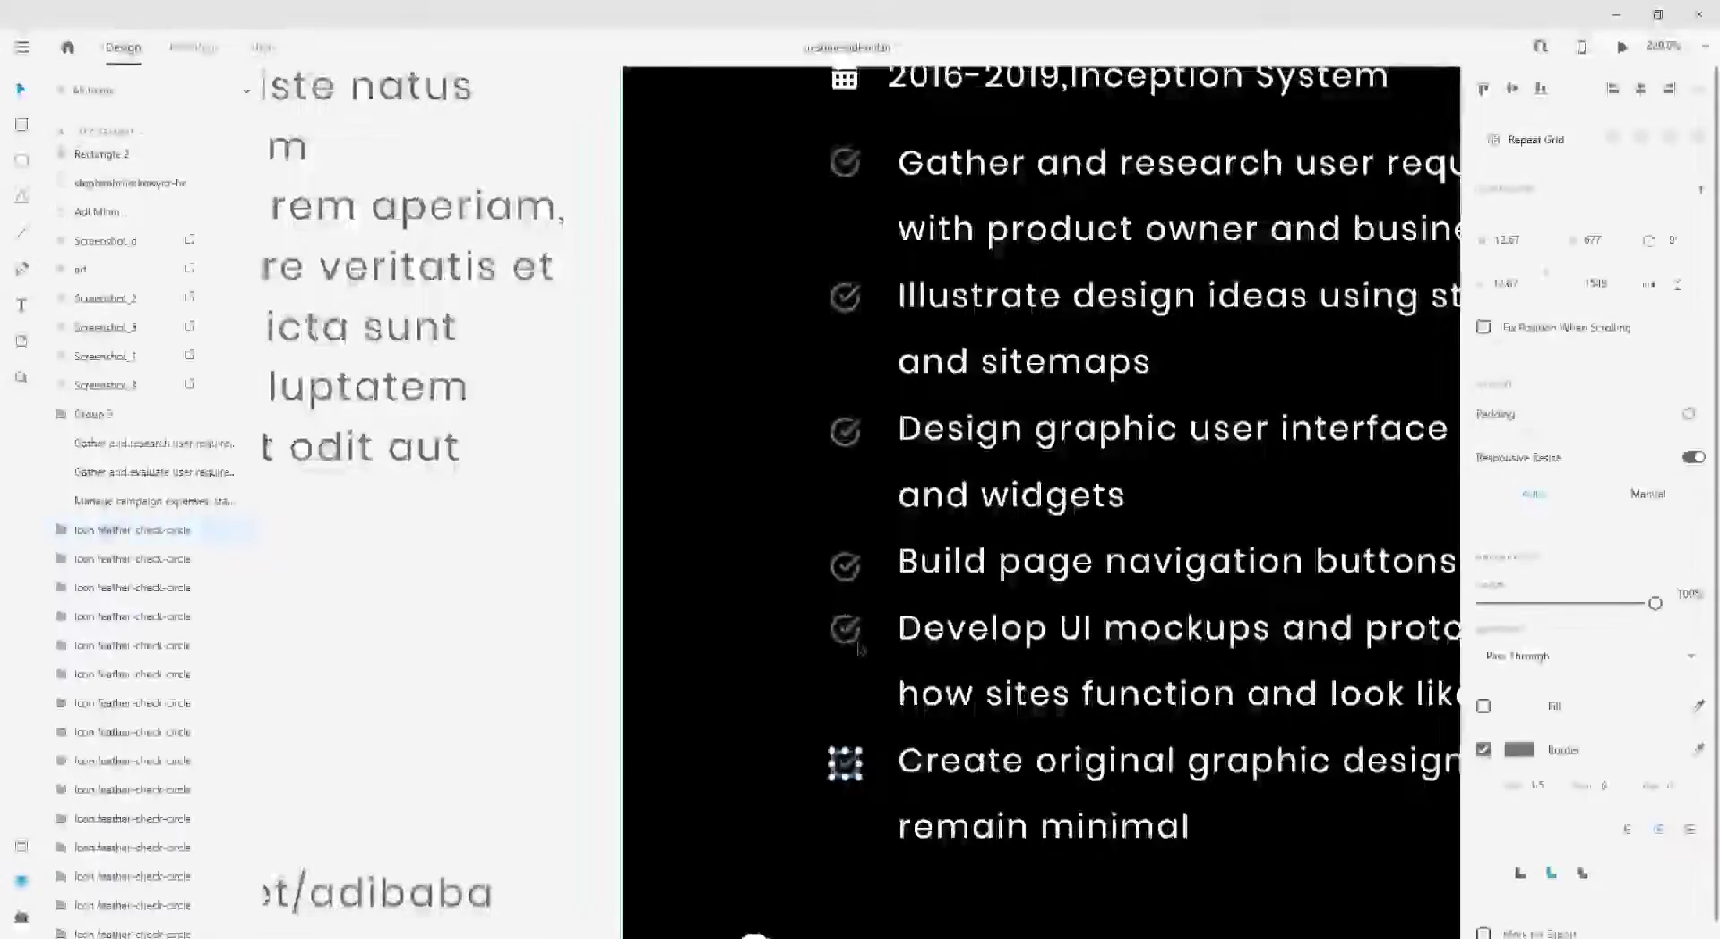
pyautogui.keyDown('ctrl'); pyautogui.scroll(-6, 858, 648); pyautogui.keyUp('ctrl')
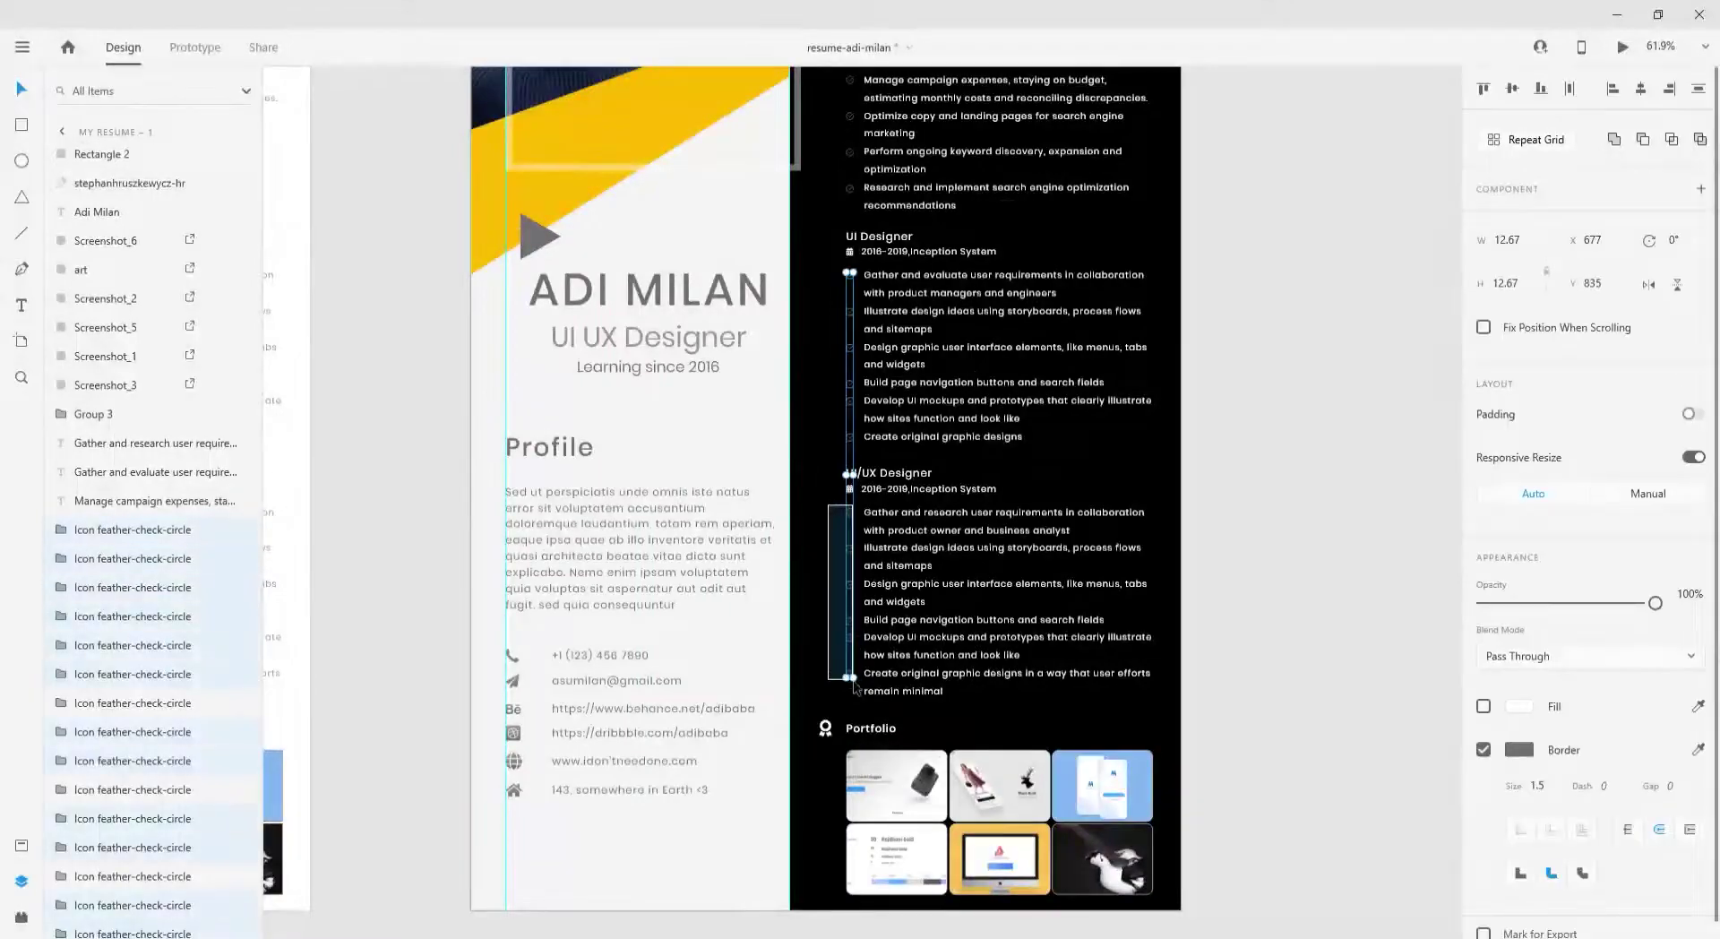
# - Give the job-list check-mark icons a yellow border
pyautogui.scroll(3, 856, 688)
pyautogui.click(850, 448)
pyautogui.click(1519, 748)
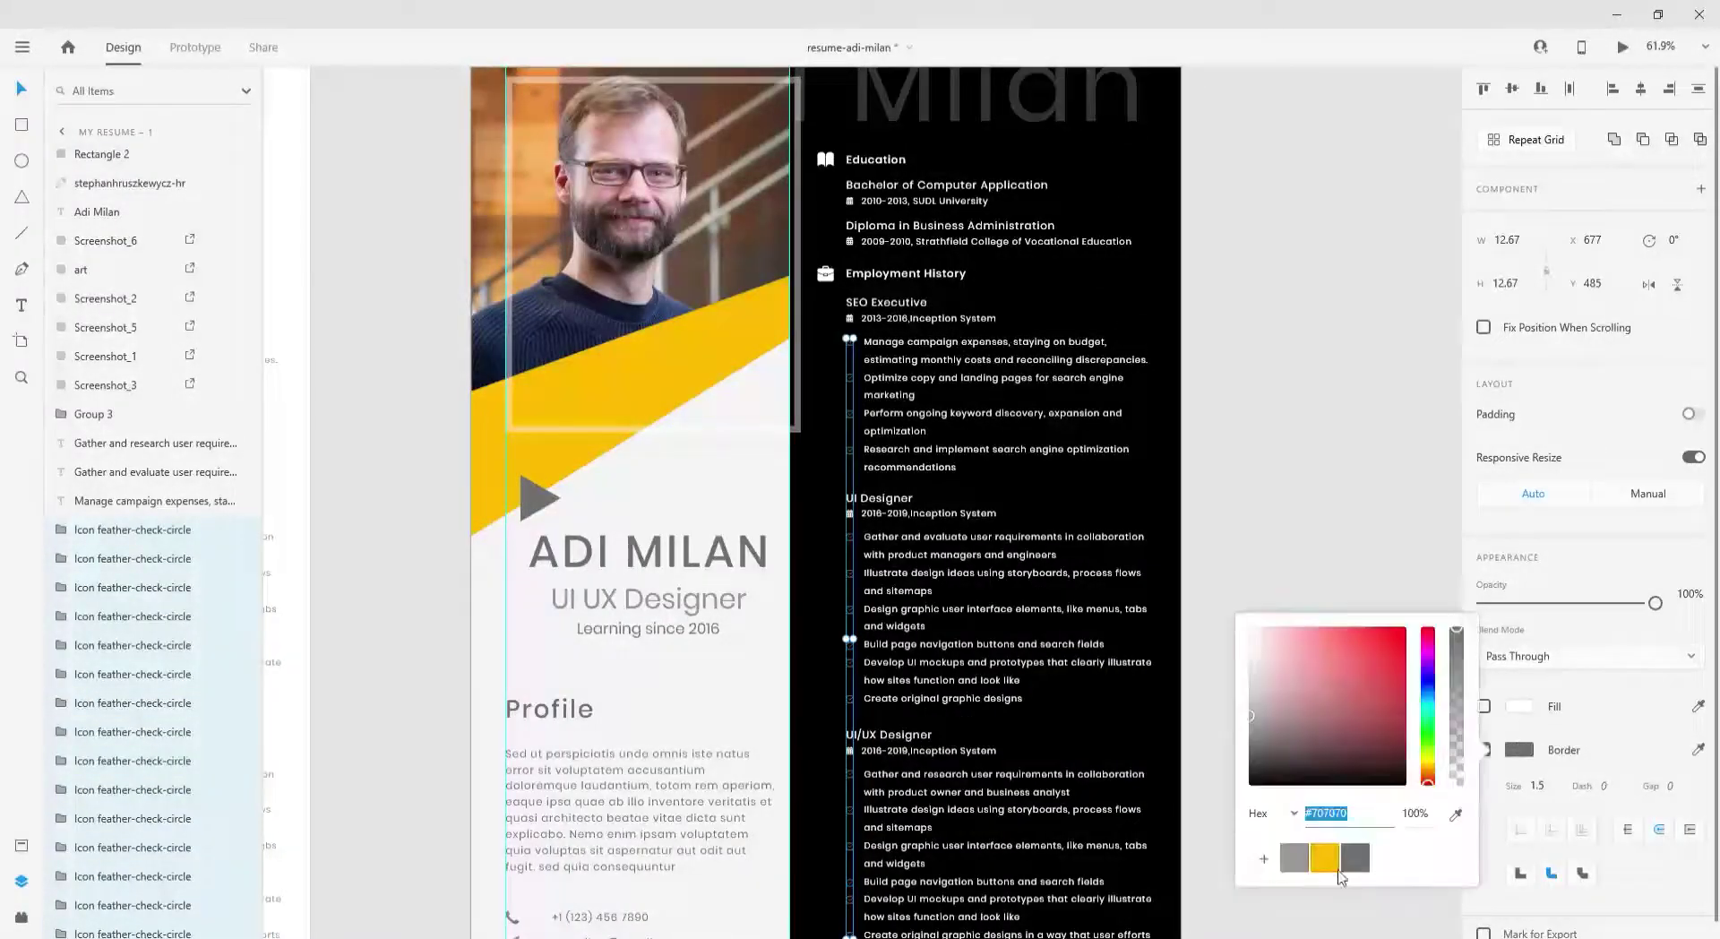
pyautogui.click(1324, 857)
pyautogui.hotkey('ctrl', '=')
pyautogui.hotkey('ctrl', '=')
# - Fill the calendar icons yellow
pyautogui.scroll(-2, 802, 763)
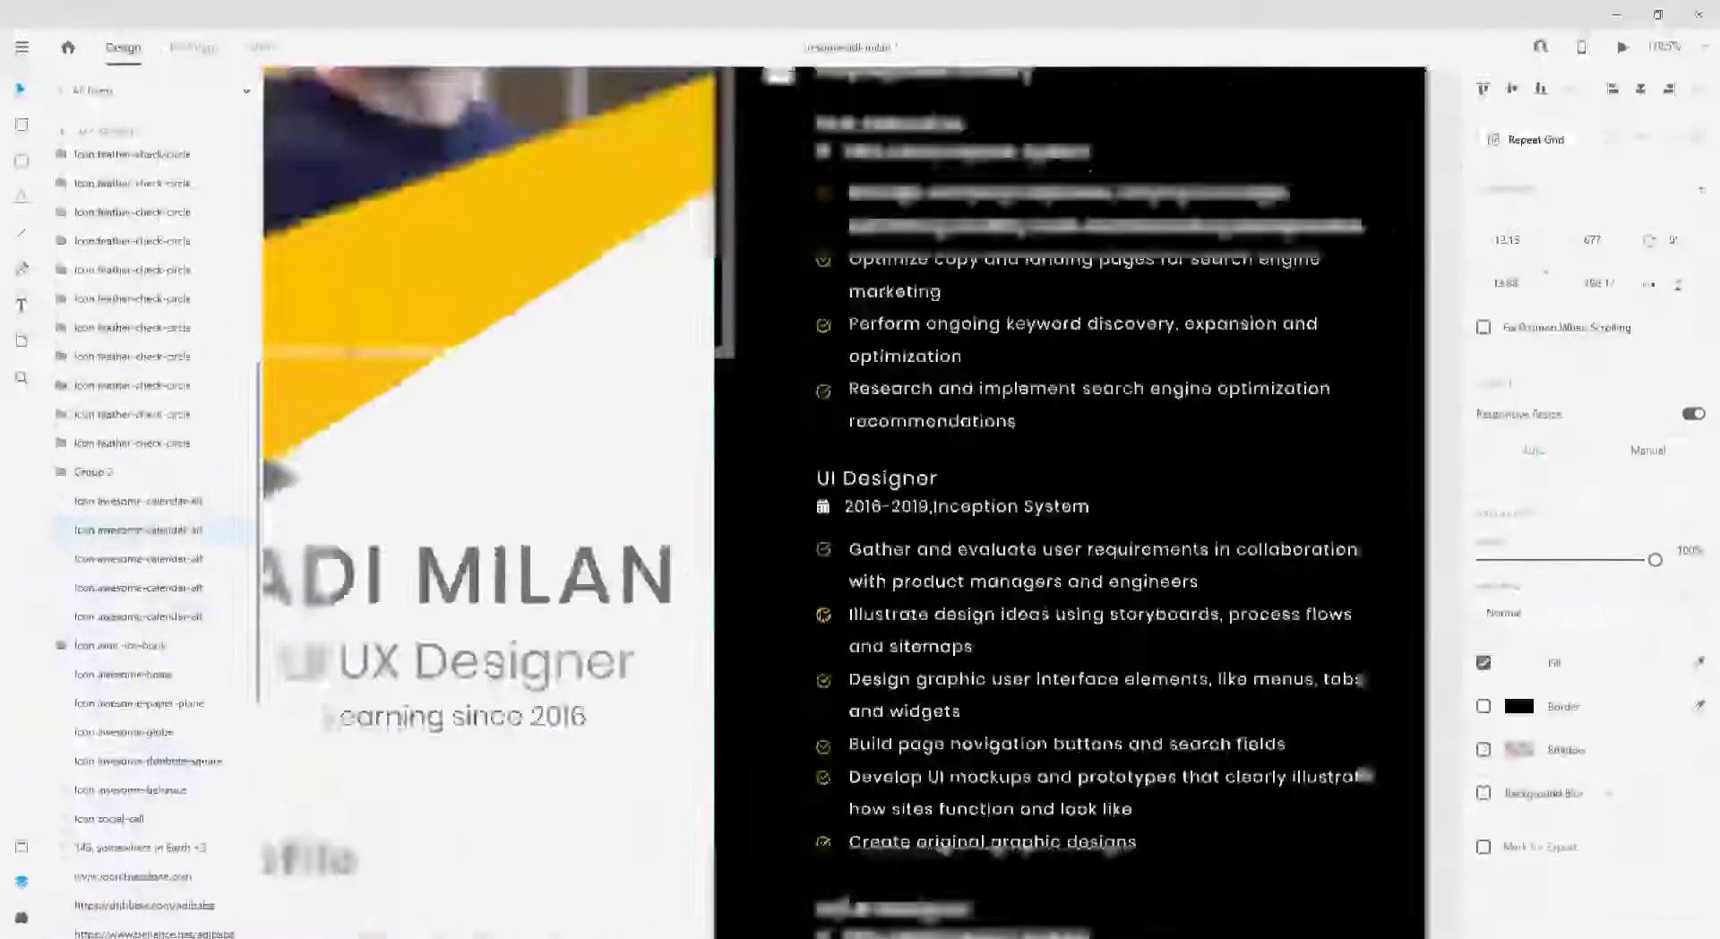
pyautogui.scroll(5, 802, 763)
pyautogui.scroll(-6, 802, 763)
pyautogui.scroll(5, 815, 349)
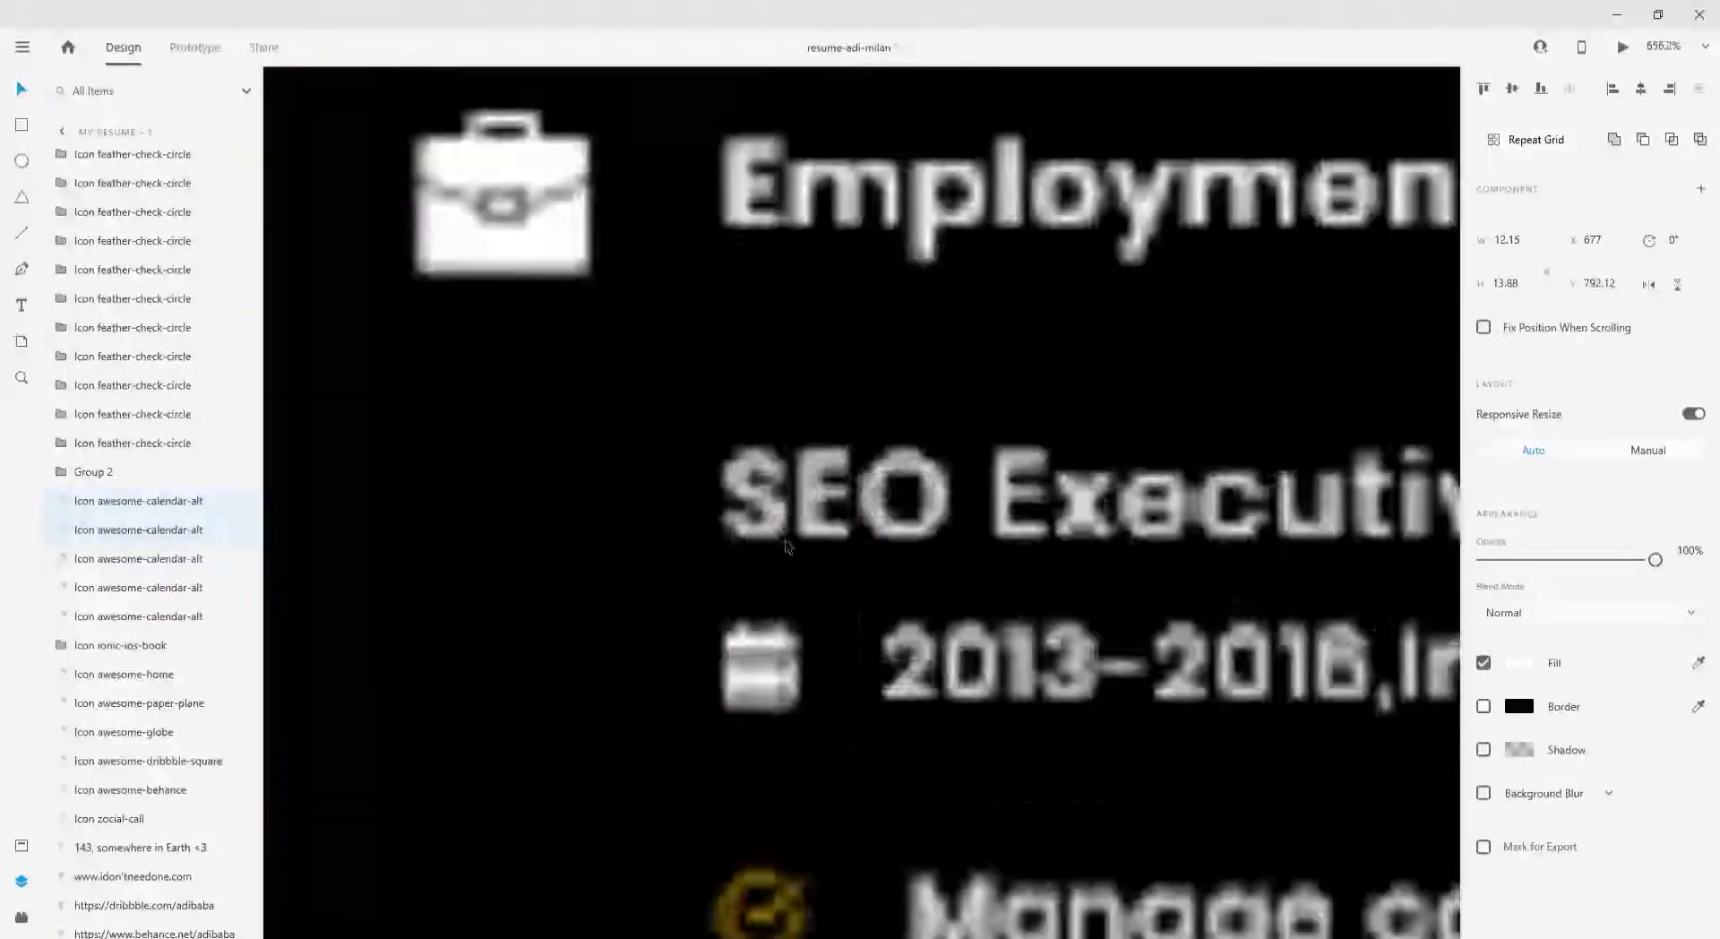
pyautogui.click(812, 372)
pyautogui.click(1518, 662)
pyautogui.click(1325, 785)
# - Fill the suitcase icon and the Education book icon yellow
pyautogui.scroll(-3, 606, 548)
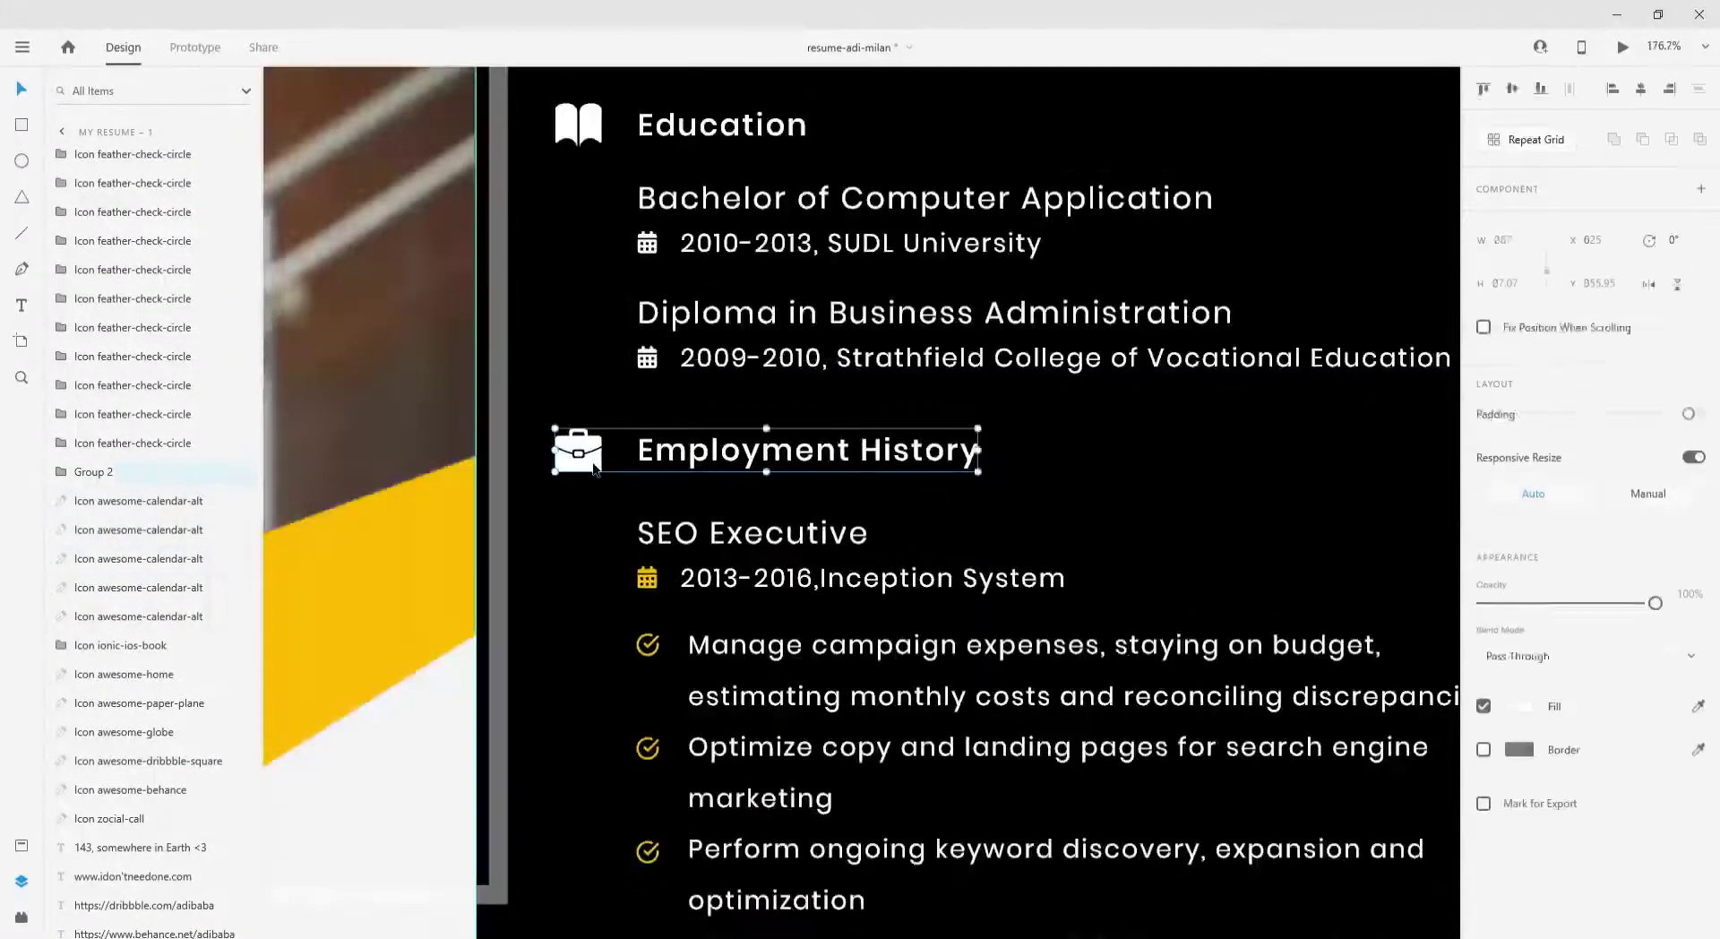
pyautogui.doubleClick(581, 452)
pyautogui.click(1521, 628)
pyautogui.click(1325, 751)
pyautogui.click(577, 124)
pyautogui.click(1518, 706)
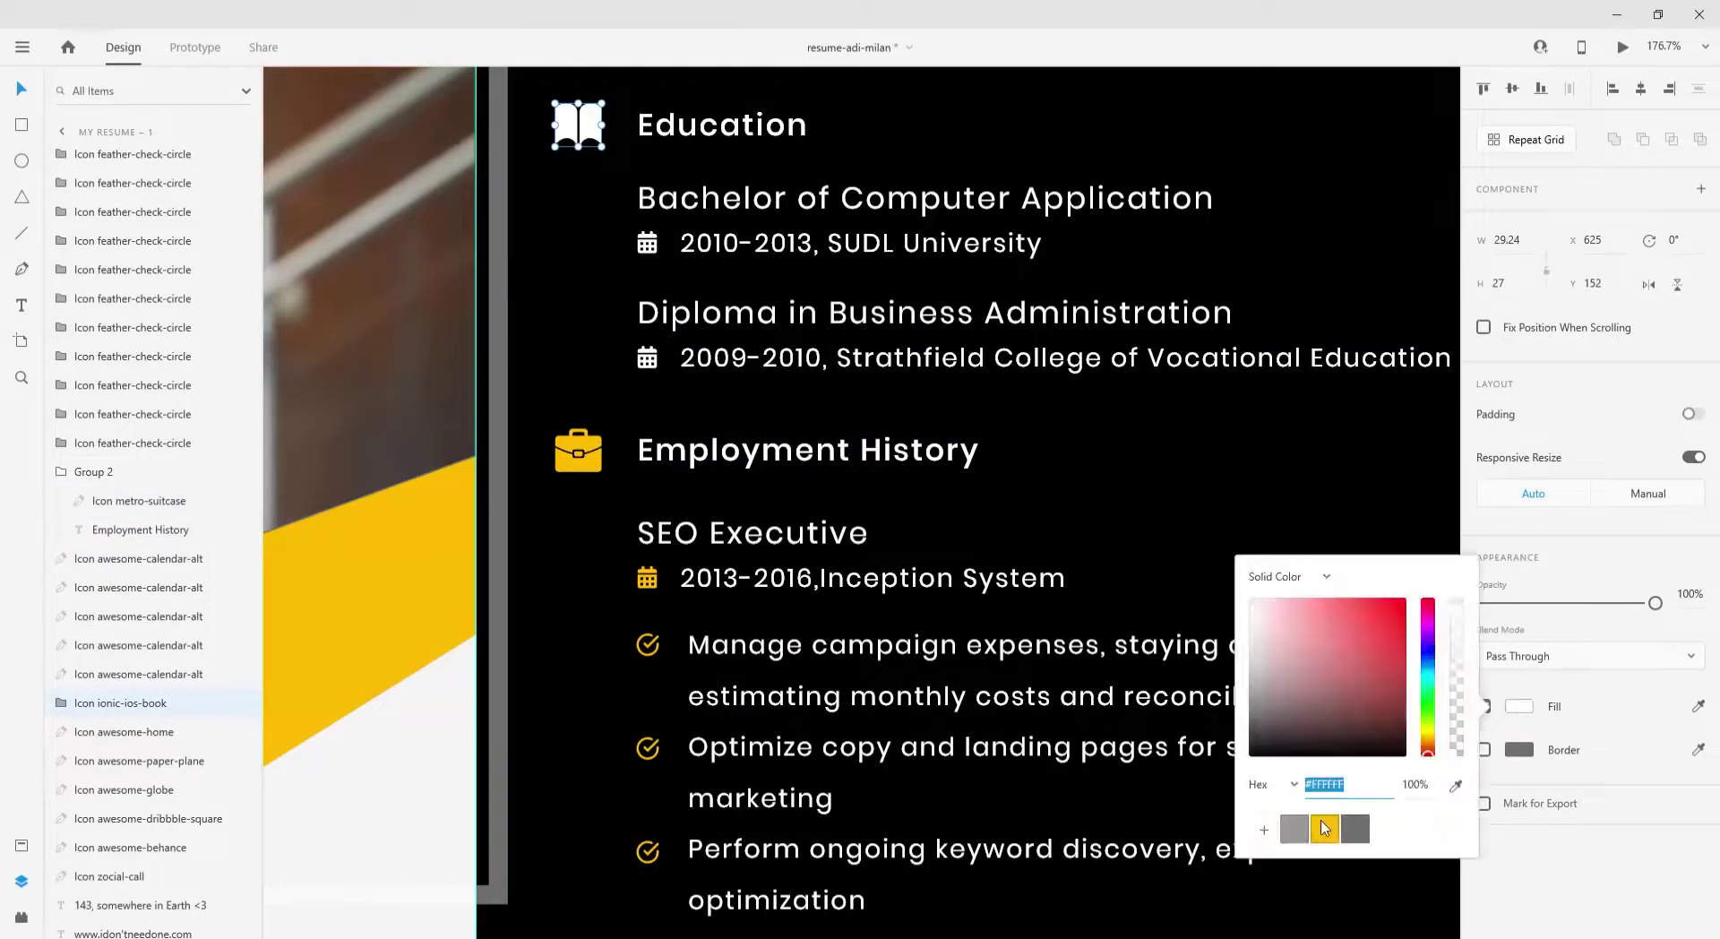
pyautogui.click(1325, 820)
# - Fill the award icon beside Portfolio yellow
pyautogui.scroll(-4, 1074, 788)
pyautogui.scroll(5, 1074, 788)
pyautogui.doubleClick(1074, 788)
pyautogui.click(1518, 627)
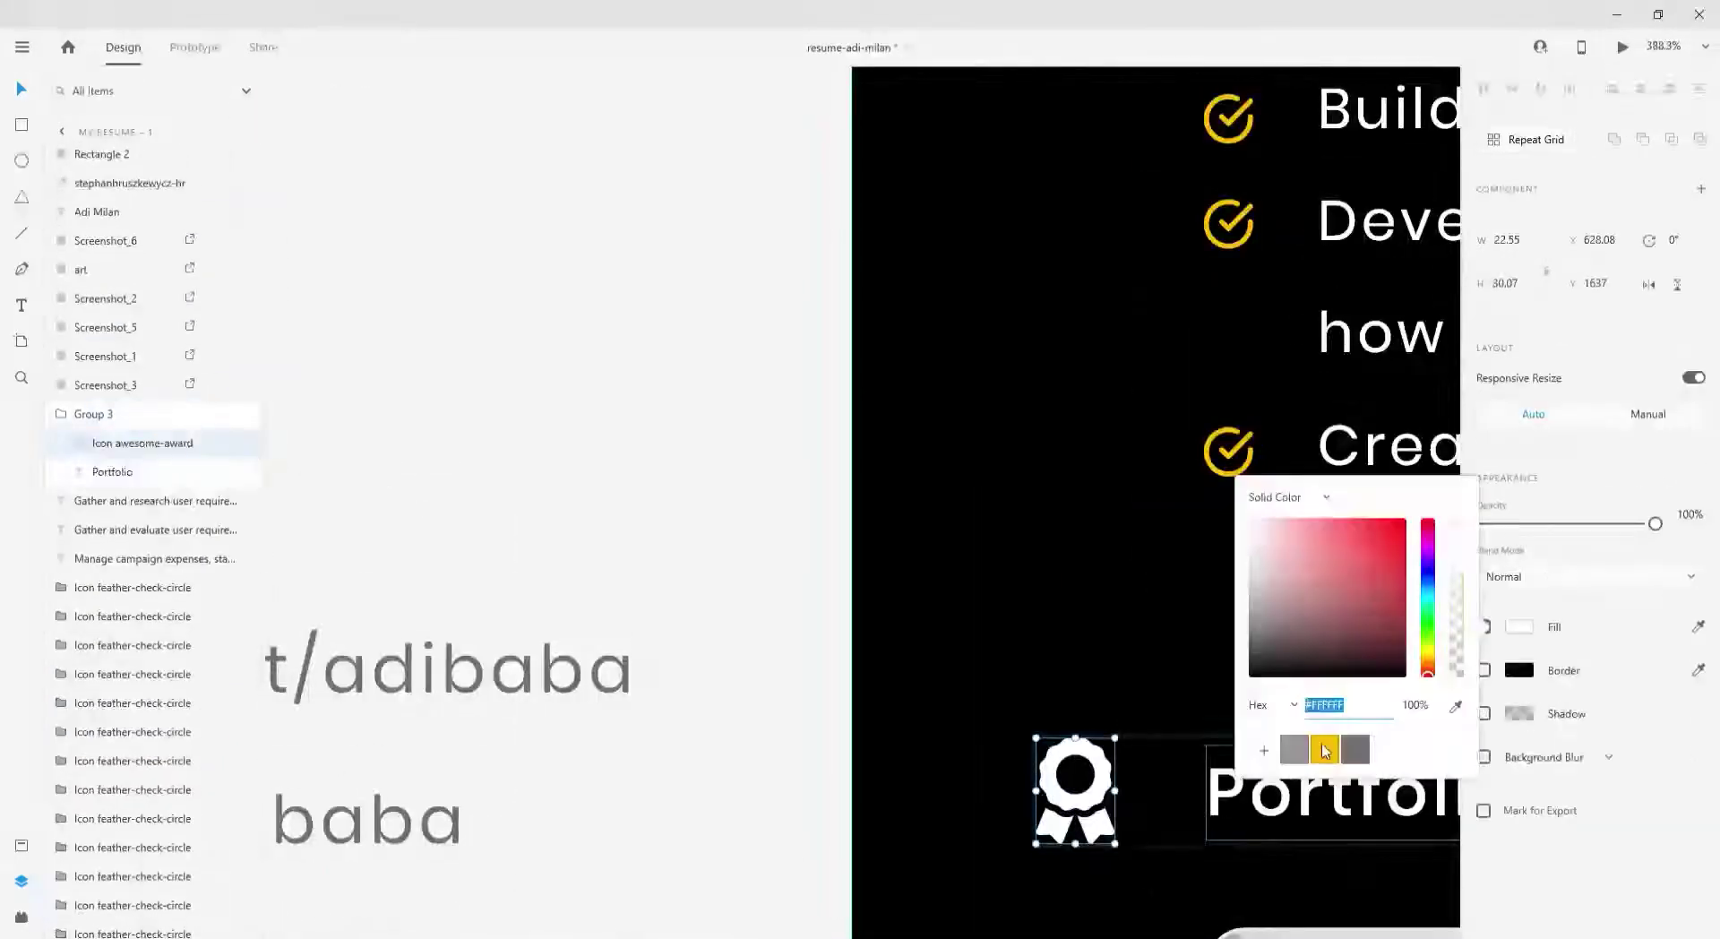
pyautogui.click(1325, 751)
pyautogui.scroll(-3, 965, 551)
pyautogui.scroll(-2, 945, 547)
pyautogui.click(709, 768)
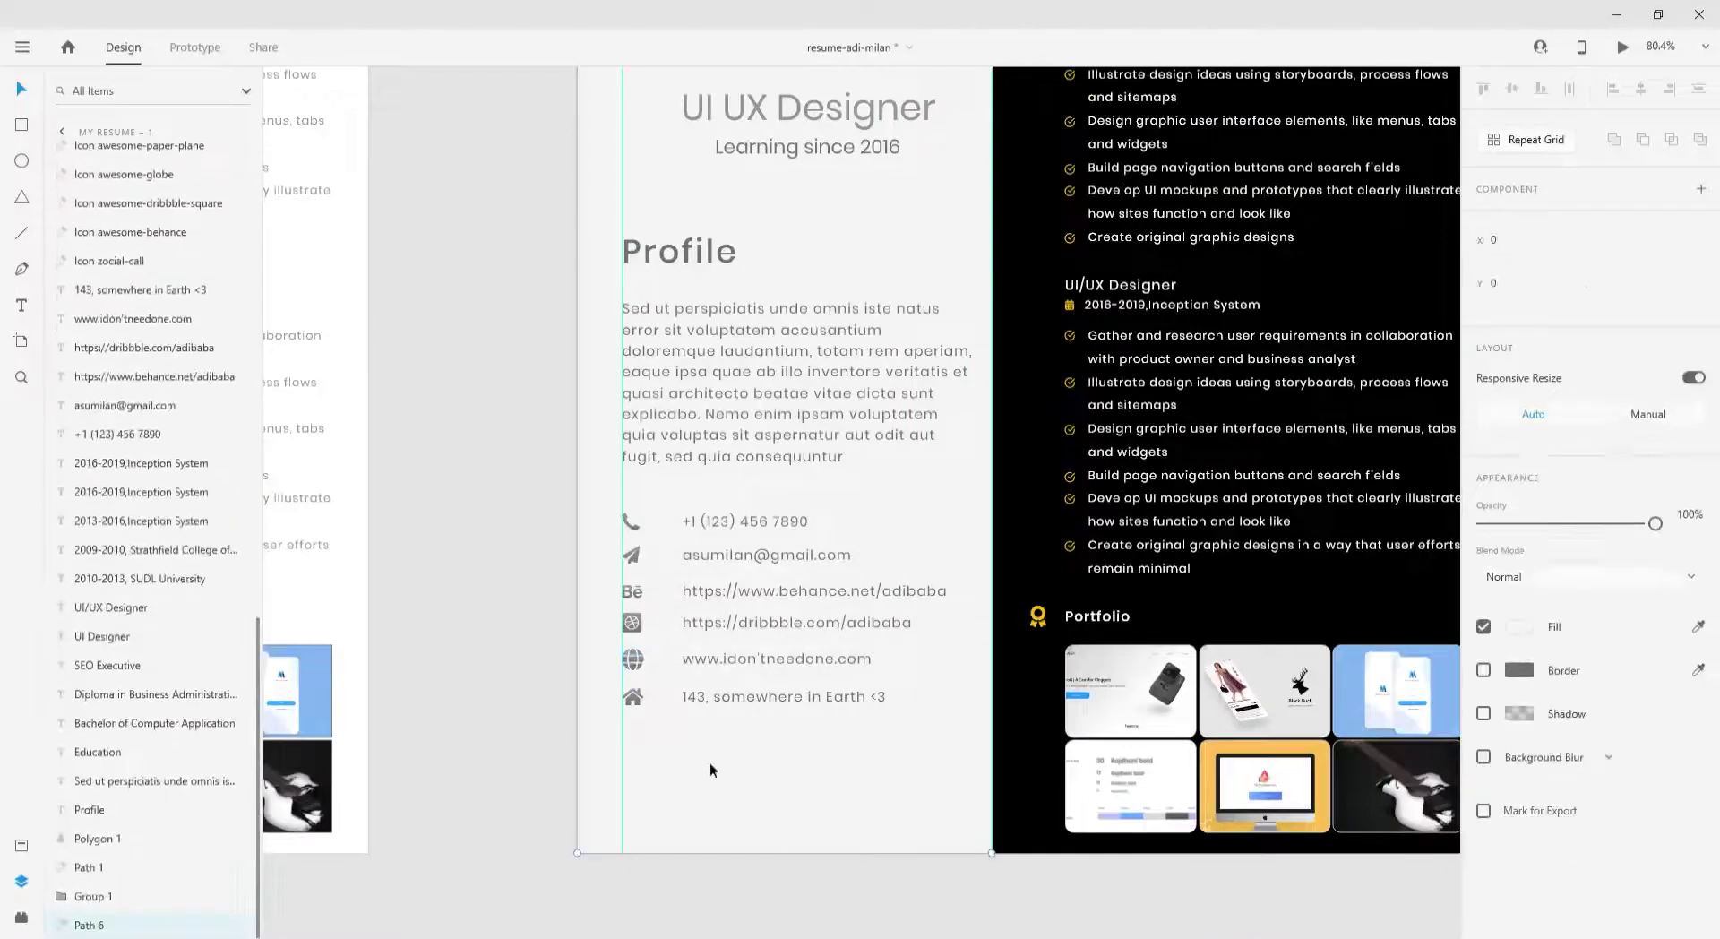
# - Fill the left panel yellow and make the name text black
pyautogui.click(1518, 627)
pyautogui.click(1330, 755)
pyautogui.scroll(-3, 580, 632)
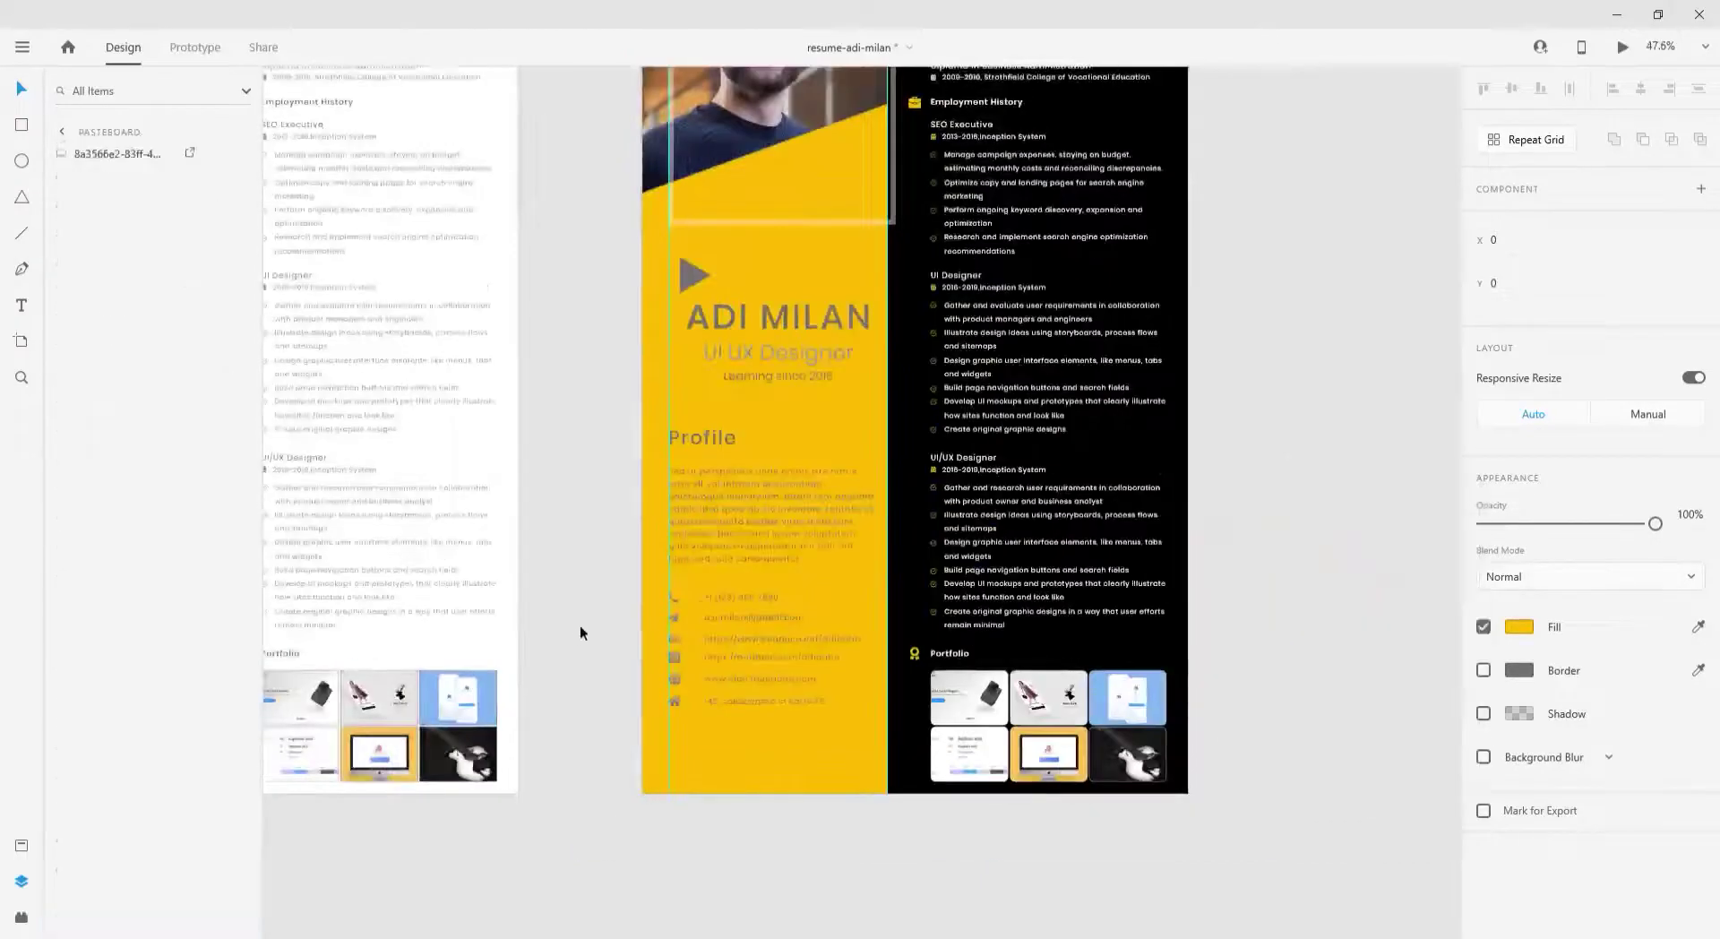
pyautogui.click(1518, 706)
pyautogui.moveTo(1308, 681); pyautogui.dragTo(1272, 739)
pyautogui.scroll(1, 710, 447)
pyautogui.click(575, 433)
# - Try a black fill on the left column's items, then undo it
pyautogui.moveTo(576, 433); pyautogui.dragTo(797, 783)
pyautogui.click(1518, 663)
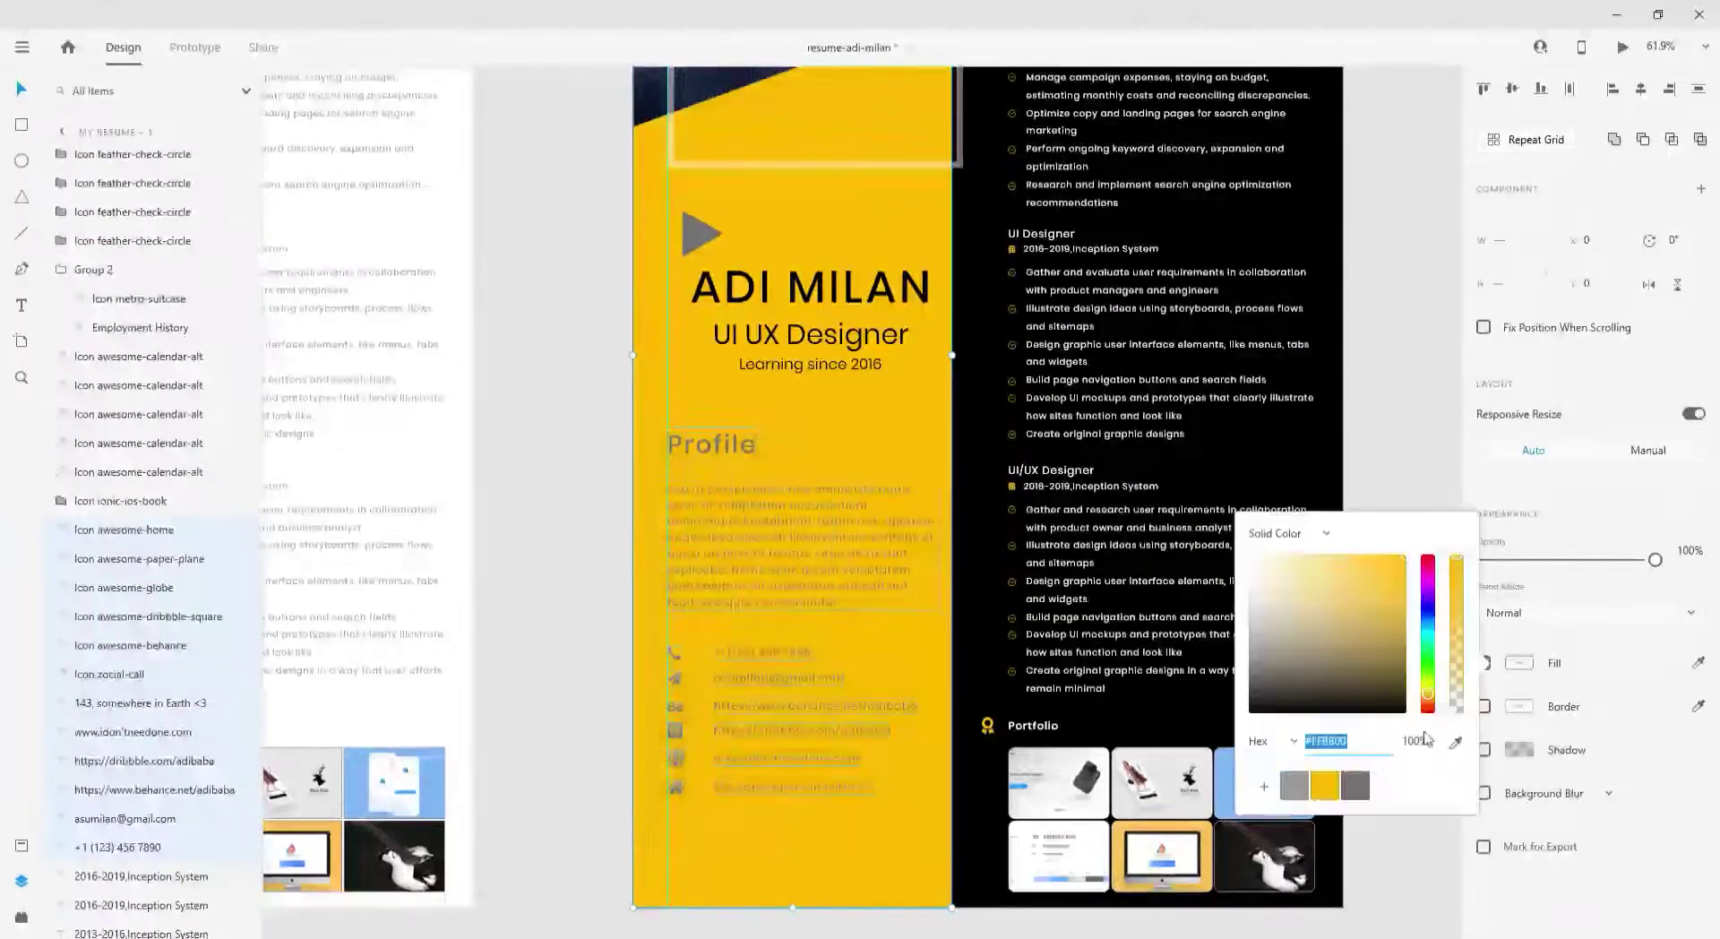
pyautogui.moveTo(1301, 725); pyautogui.dragTo(1211, 762)
pyautogui.hotkey('ctrl', 'z')
pyautogui.click(1301, 806)
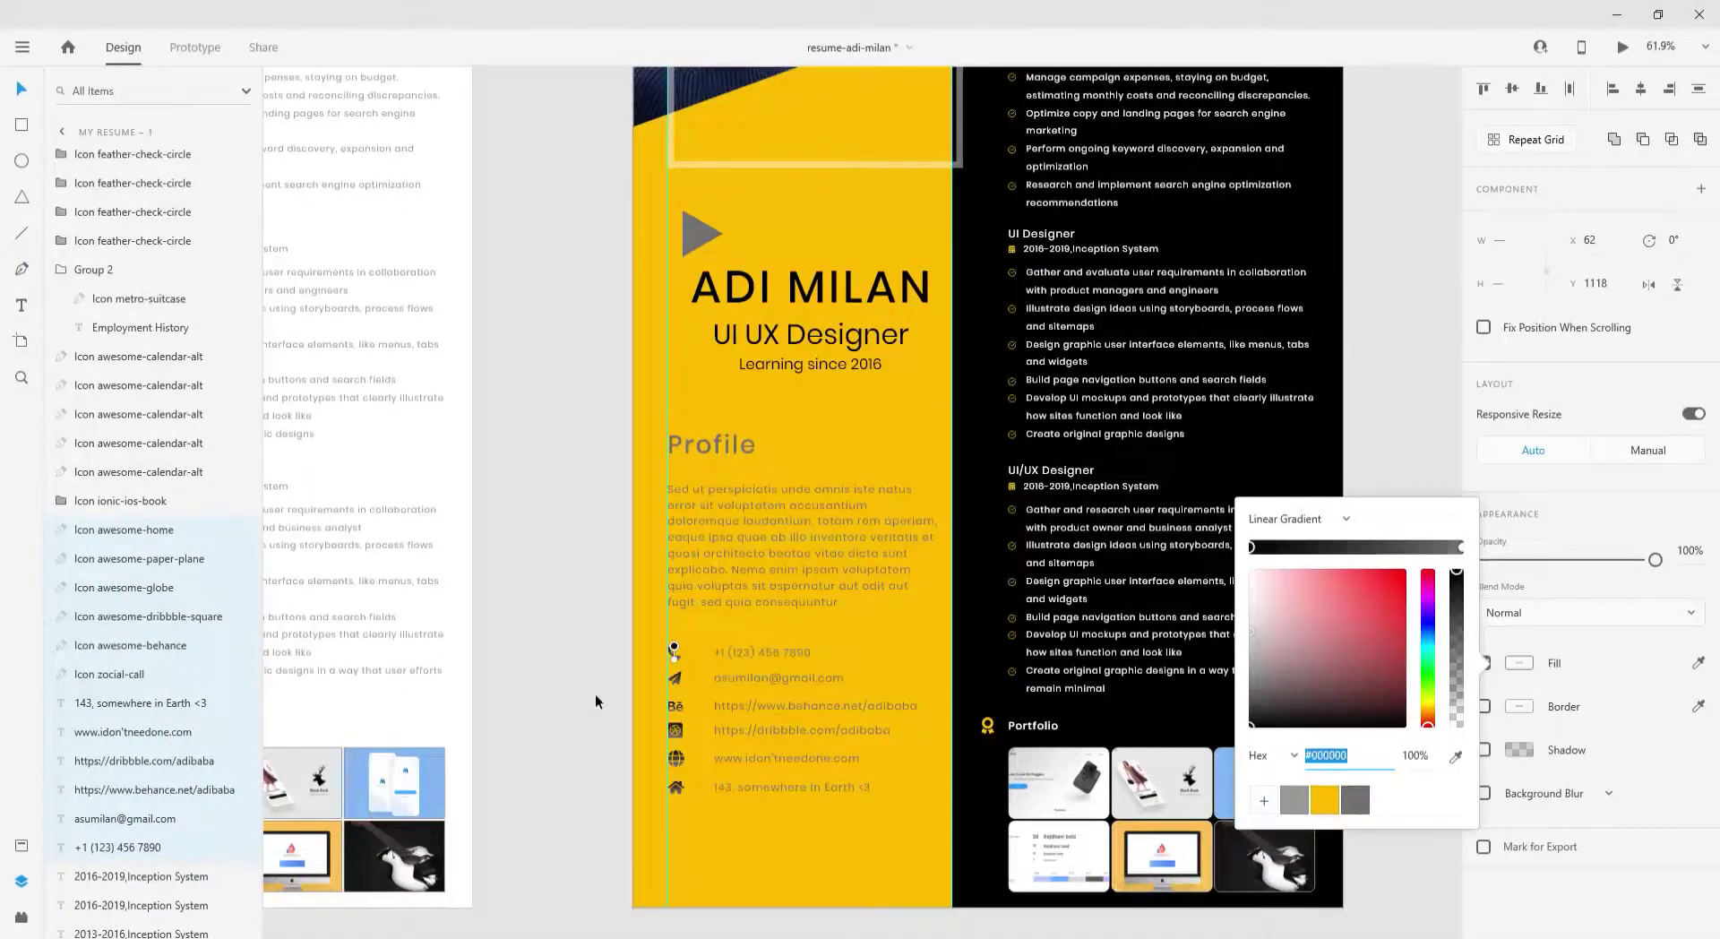
pyautogui.click(595, 701)
# - Make the six contact detail lines black
pyautogui.scroll(5, 782, 625)
pyautogui.moveTo(782, 626); pyautogui.dragTo(806, 842)
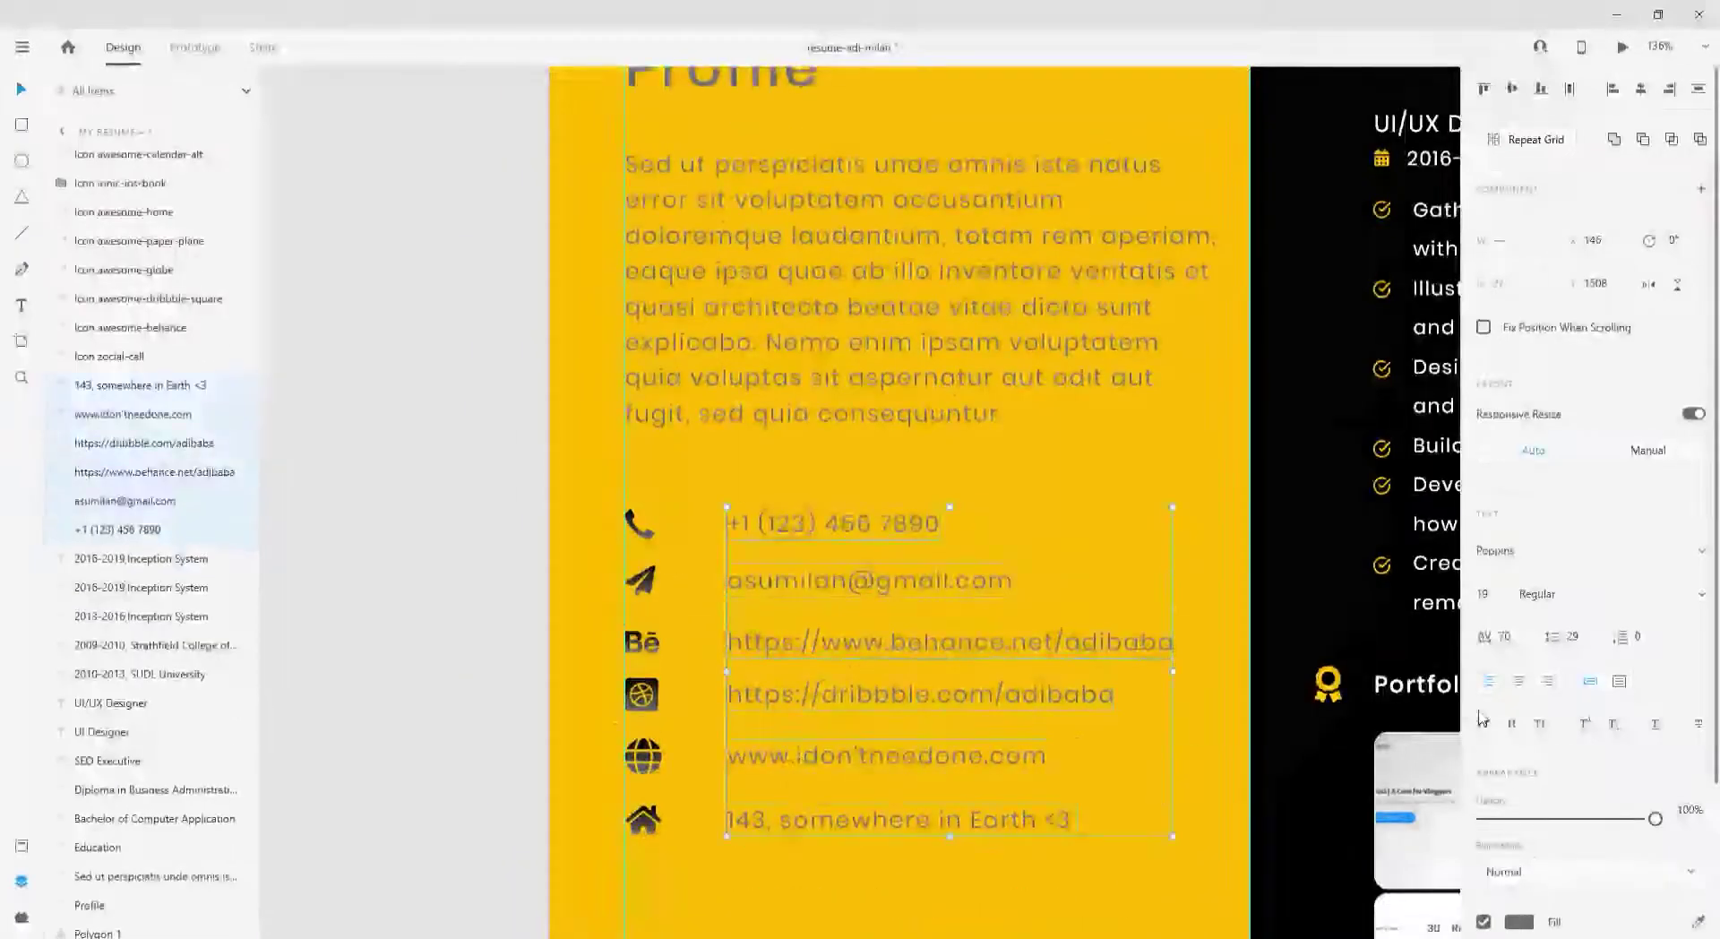
pyautogui.click(1518, 921)
pyautogui.click(487, 602)
# - Fill the play triangle black
pyautogui.scroll(5, 718, 519)
pyautogui.click(717, 519)
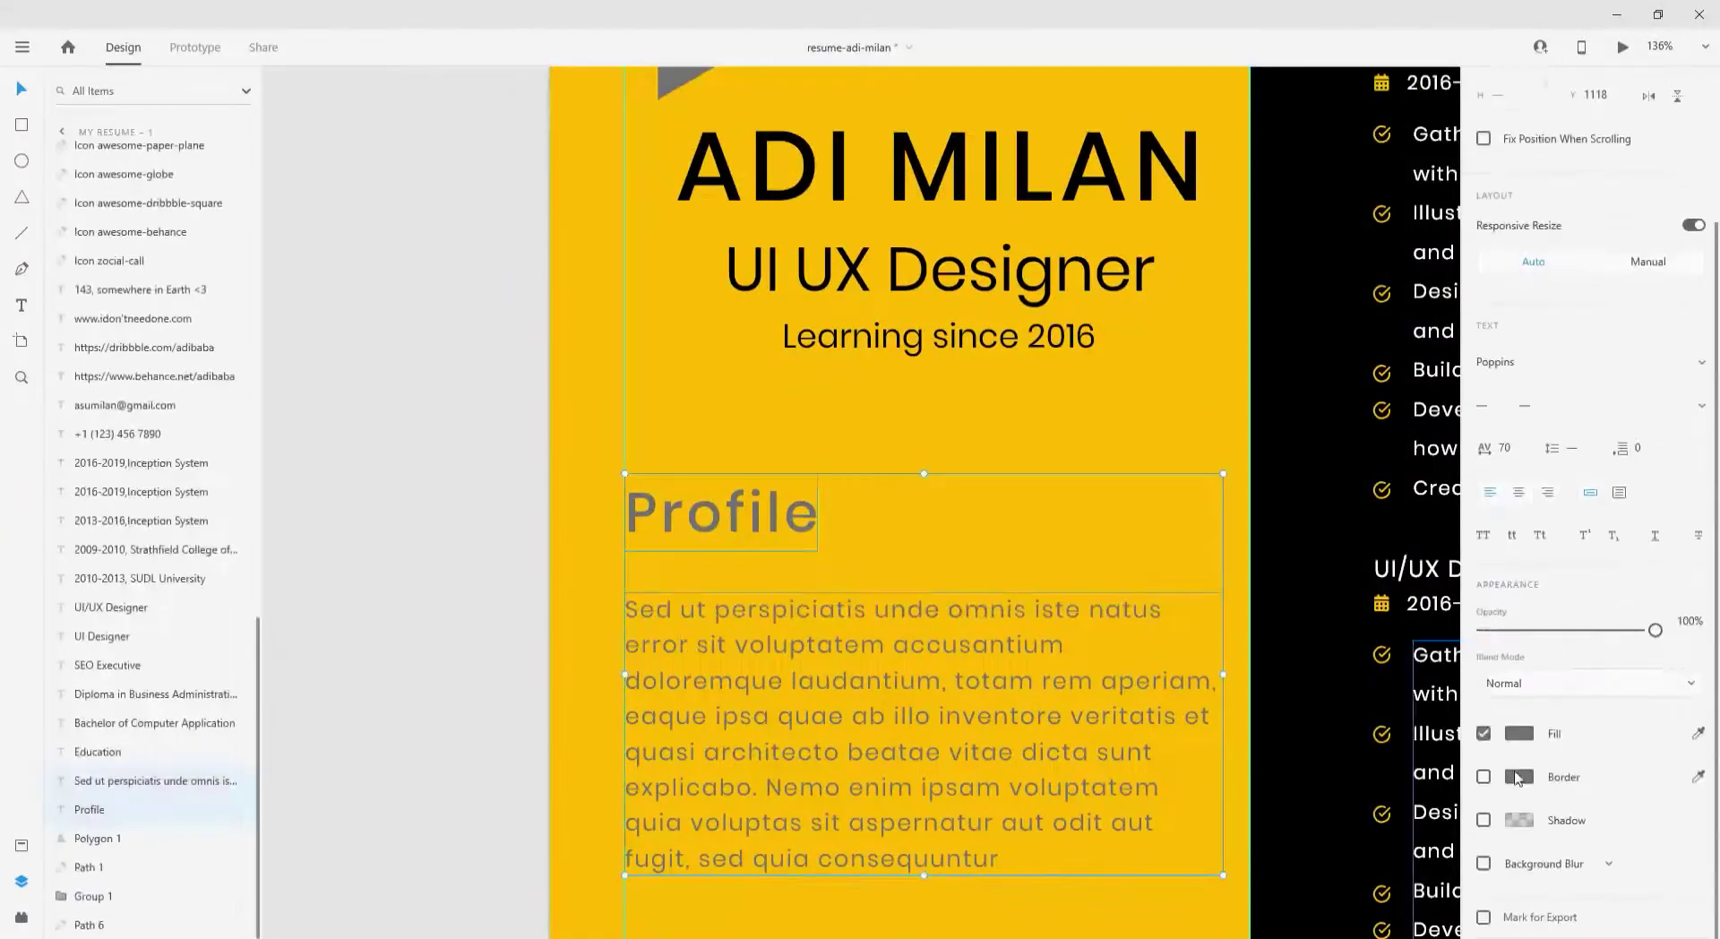
pyautogui.click(1516, 777)
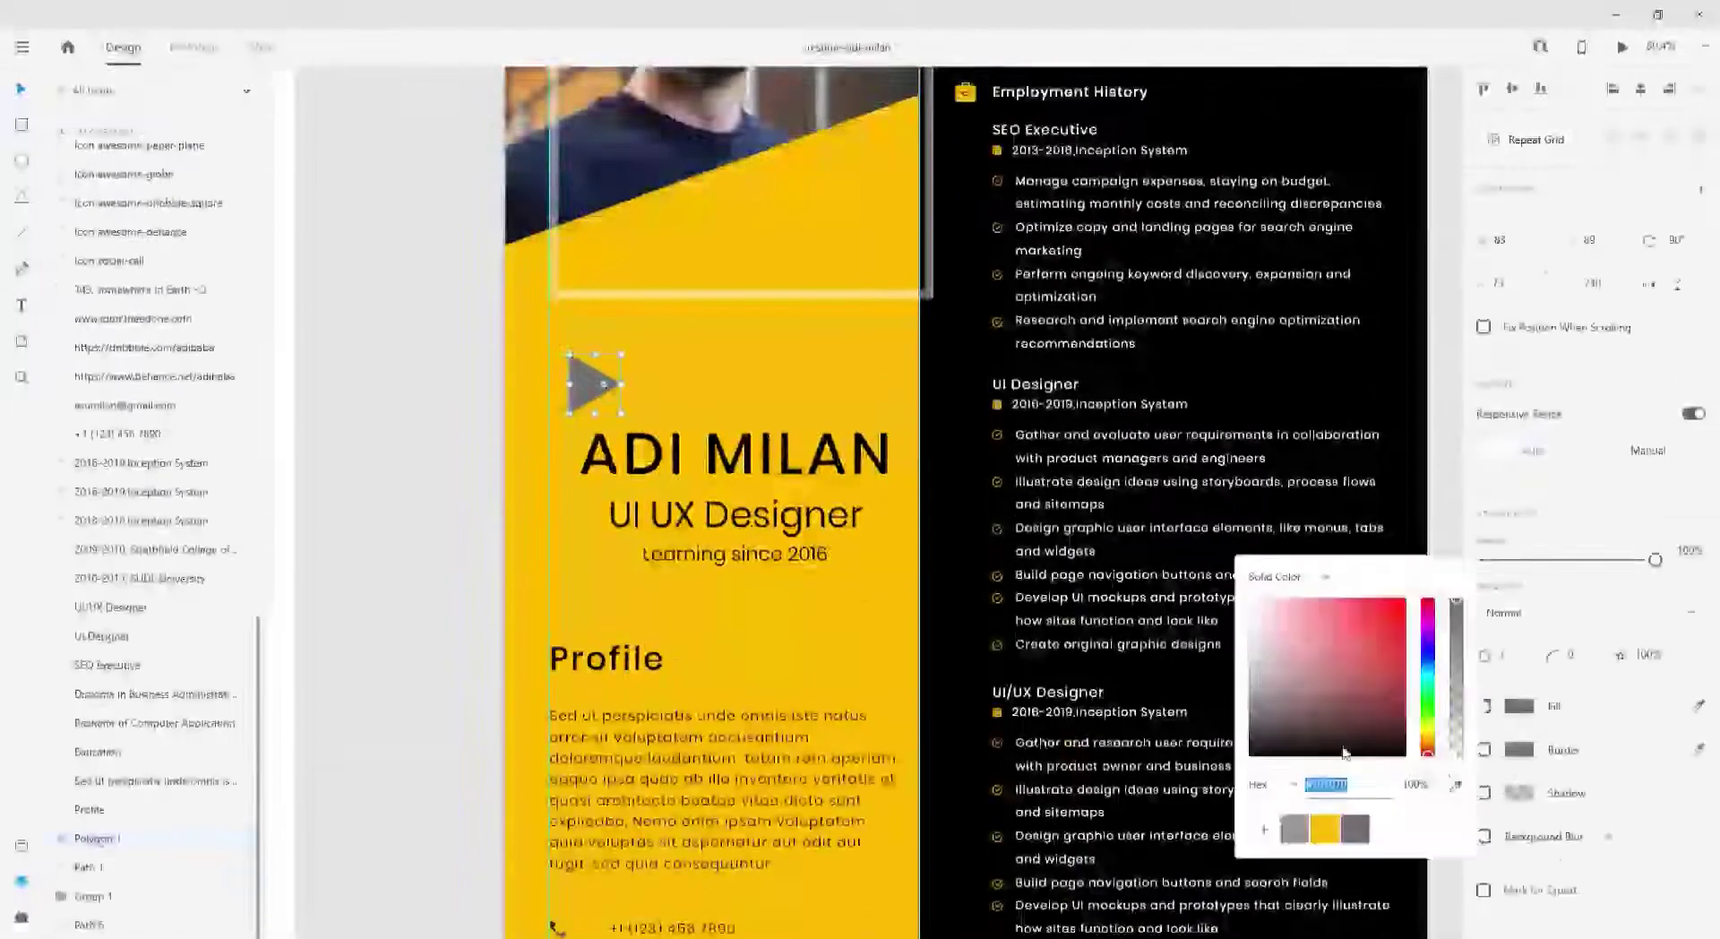
pyautogui.click(1344, 752)
# - Duplicate the play triangle with an offset, filling the copy #FFFFFF at 75% opacity
pyautogui.scroll(3, 837, 337)
pyautogui.moveTo(752, 314)
pyautogui.mouseDown()
pyautogui.moveTo(767, 291)
pyautogui.moveTo(751, 302)
pyautogui.mouseUp()
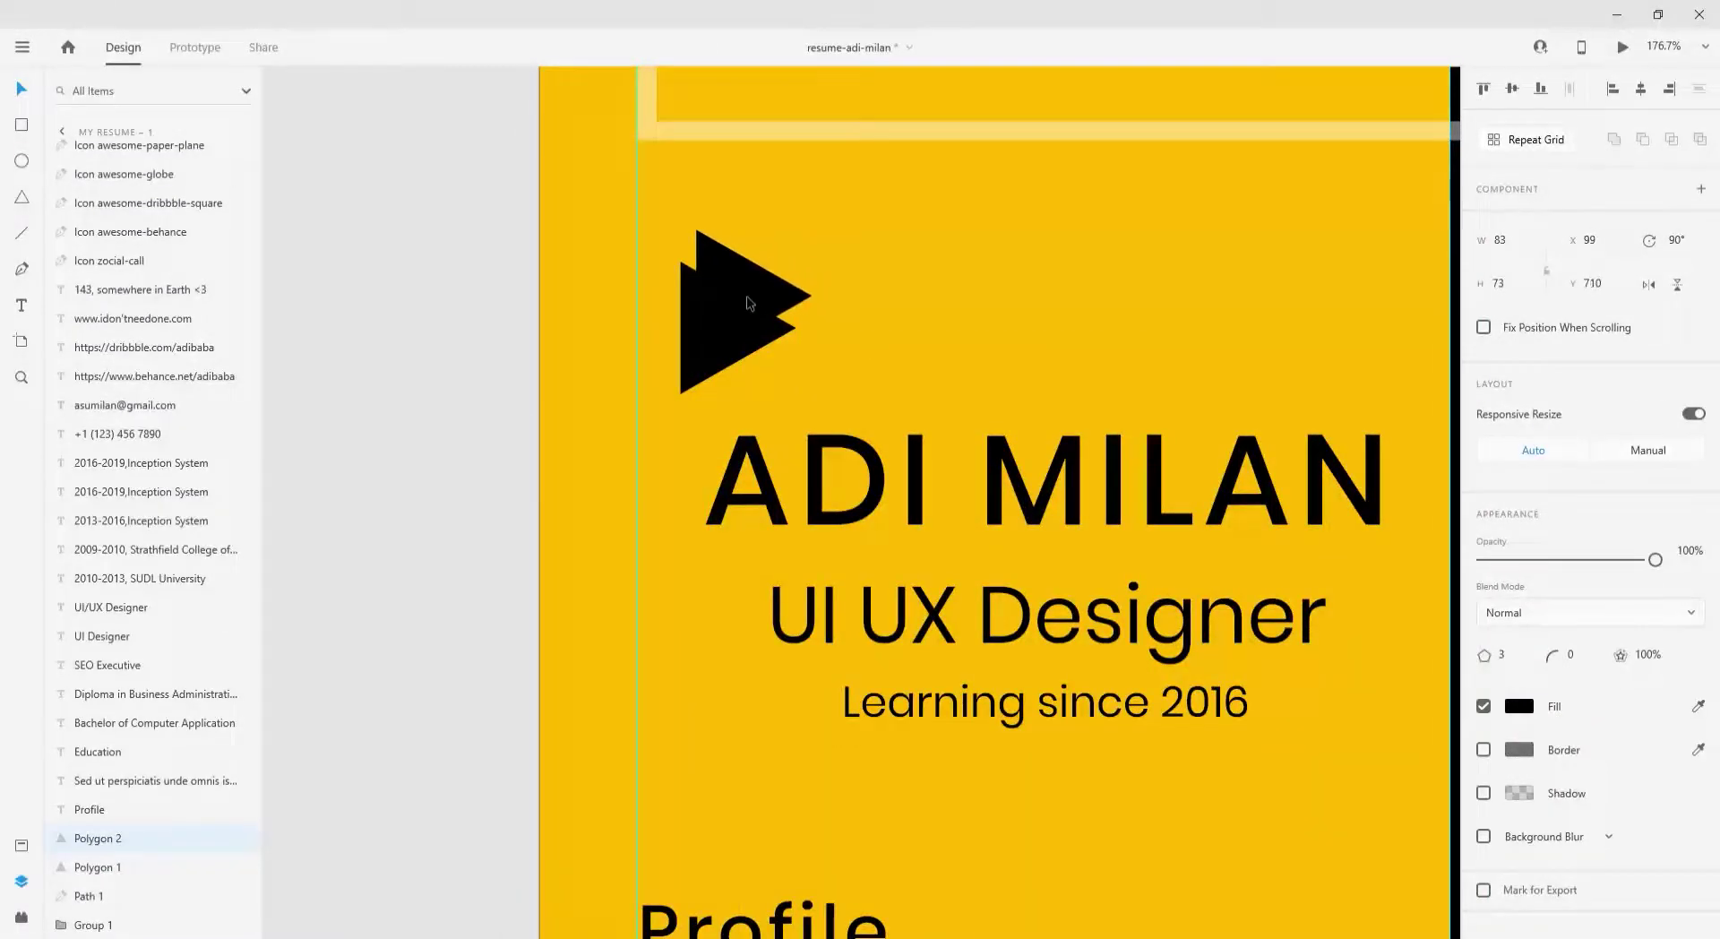
pyautogui.click(1518, 706)
pyautogui.write('ffffff')
pyautogui.press('Return')
pyautogui.moveTo(1457, 602); pyautogui.dragTo(1460, 645)
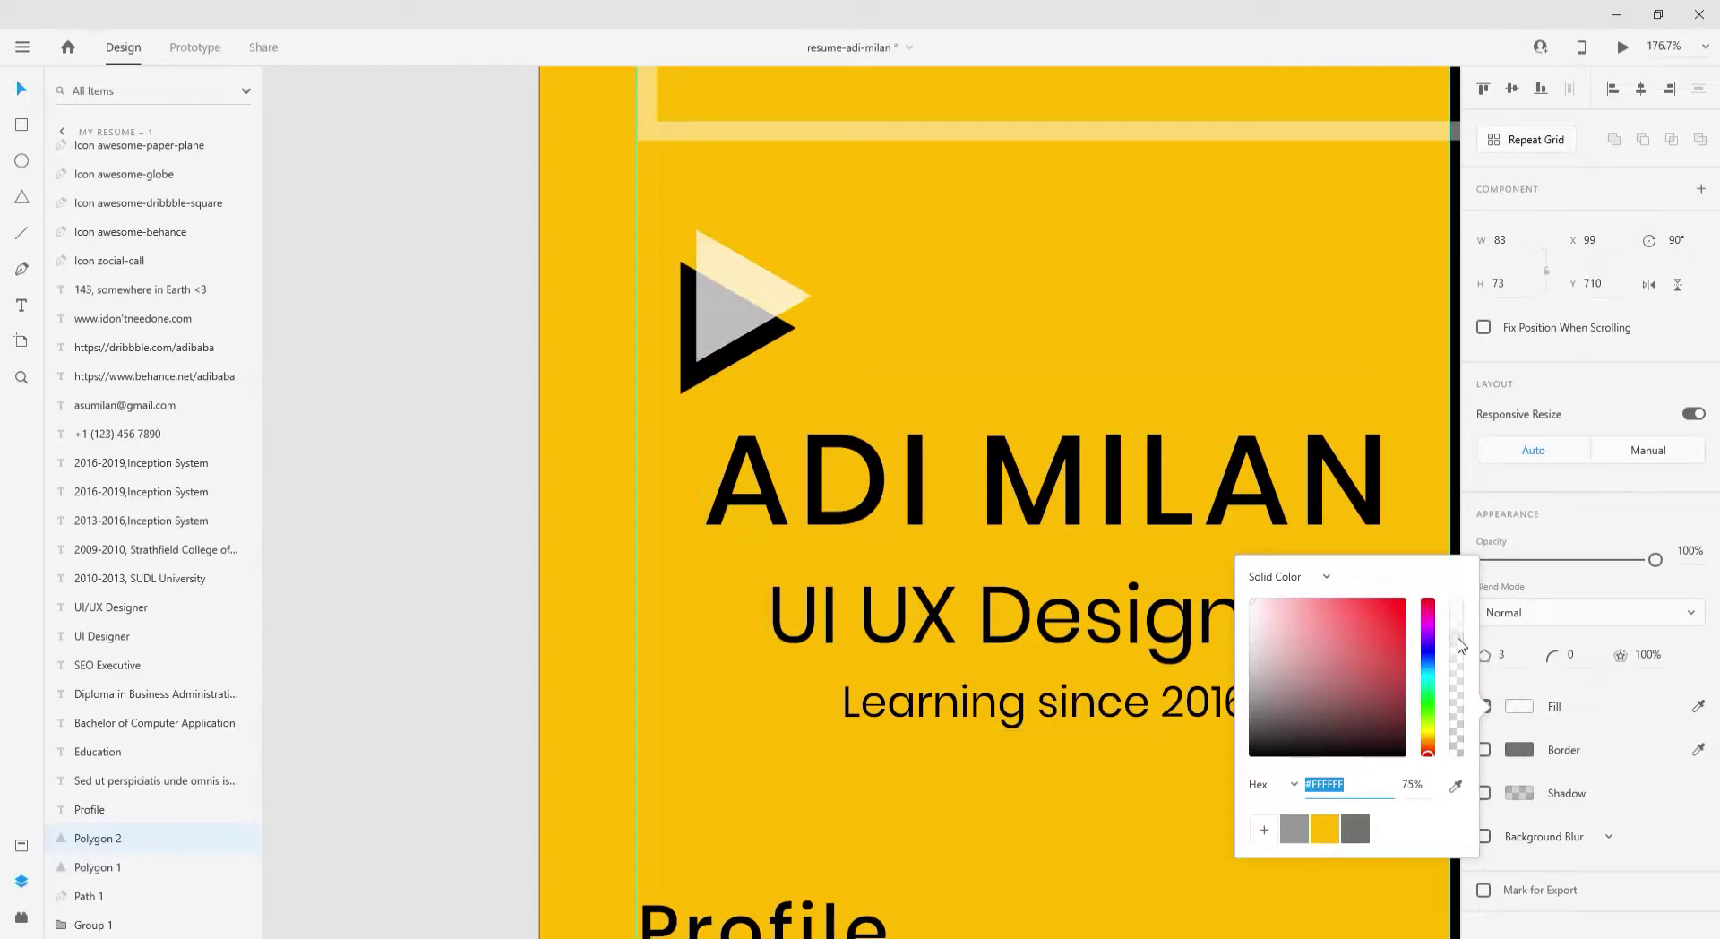
pyautogui.click(482, 573)
# - Make the frame rectangle over the portrait photo yellow
pyautogui.scroll(-3, 482, 573)
pyautogui.click(631, 411)
pyautogui.click(616, 305)
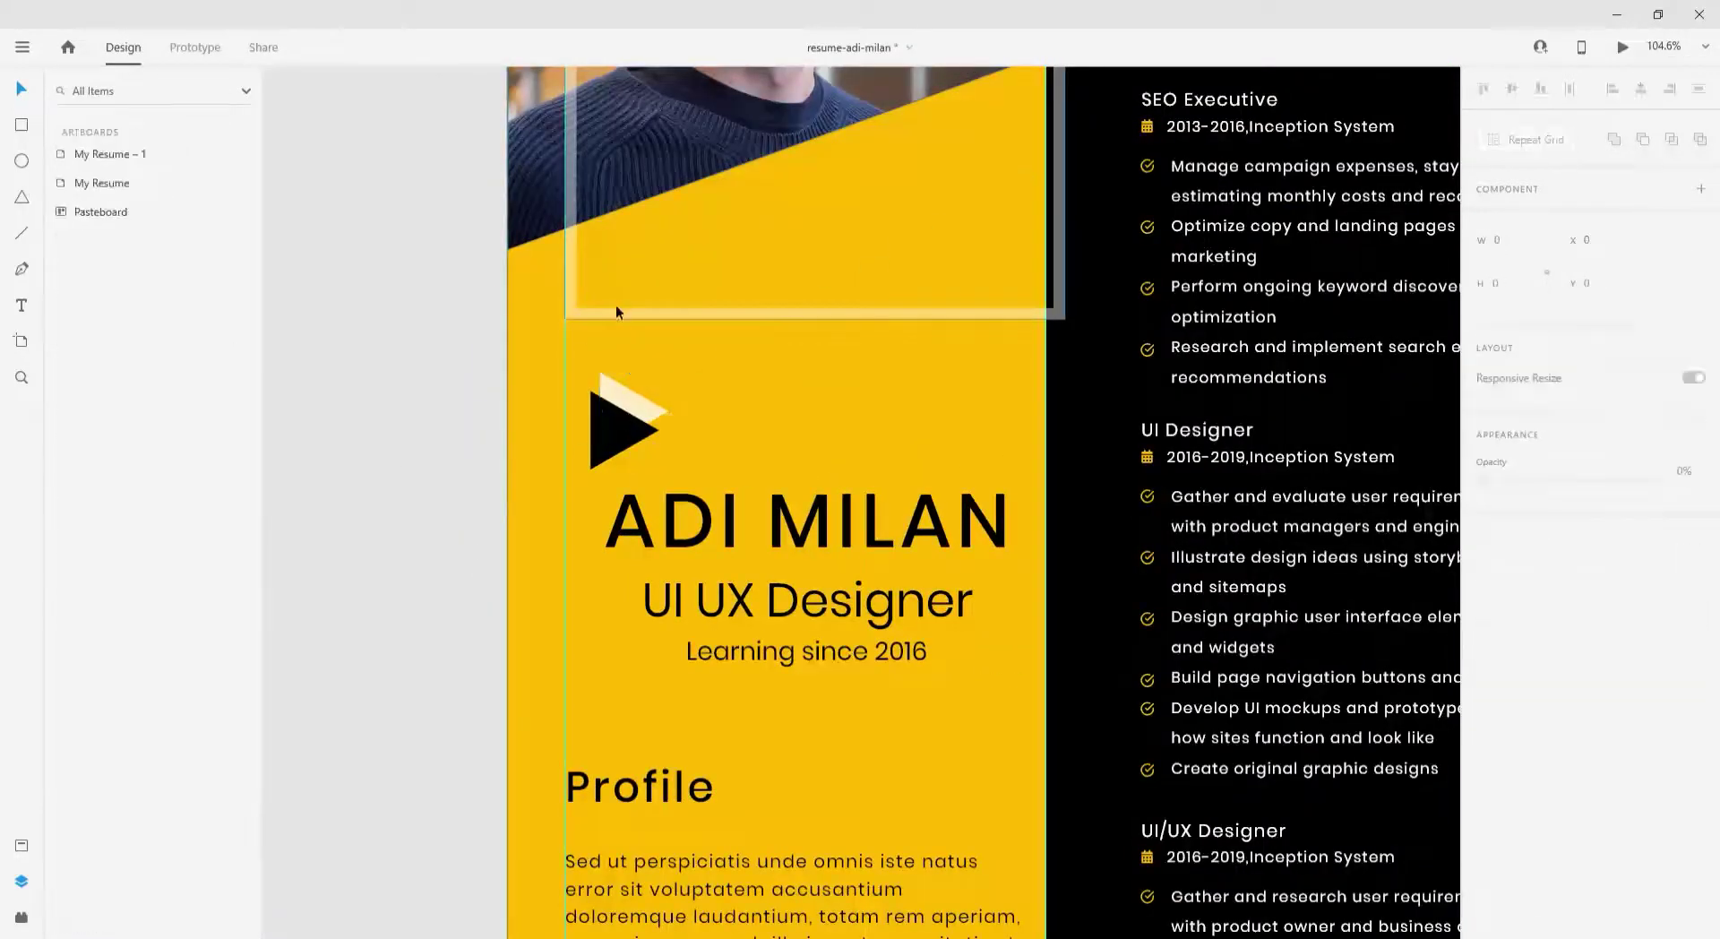
pyautogui.click(616, 309)
pyautogui.click(1518, 706)
pyautogui.click(1334, 784)
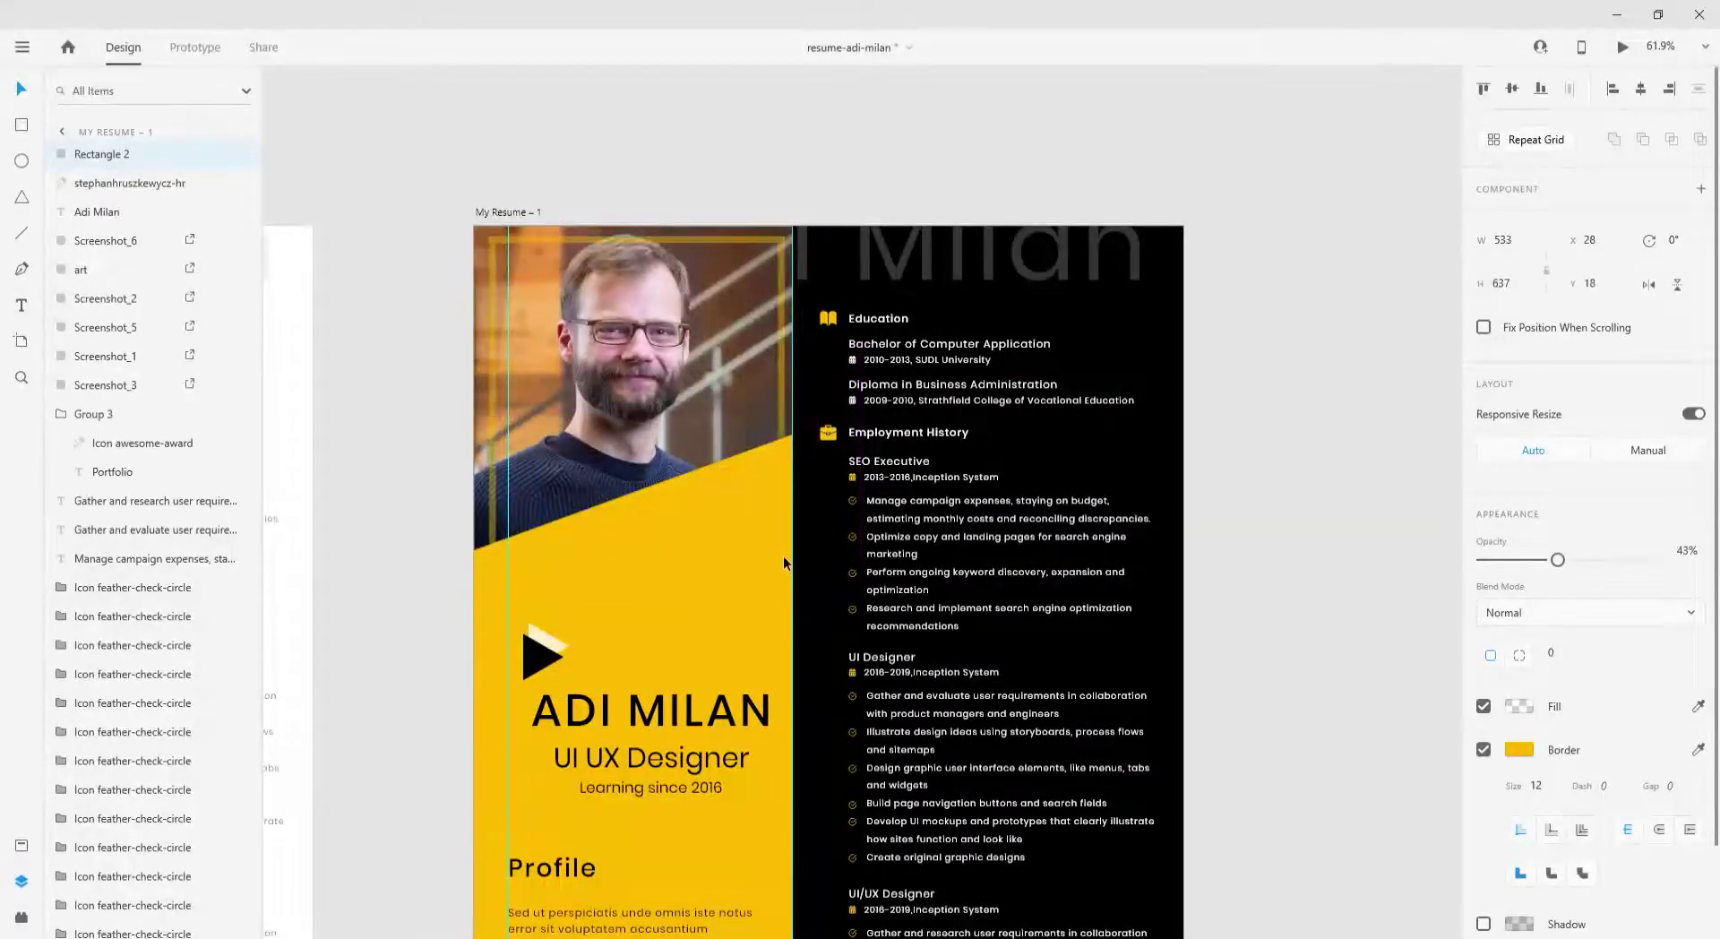
# - Apply the Luminosity blend mode to the dark resume's photo
pyautogui.click(1220, 626)
pyautogui.hotkey('ctrl', '0')
pyautogui.click(745, 419)
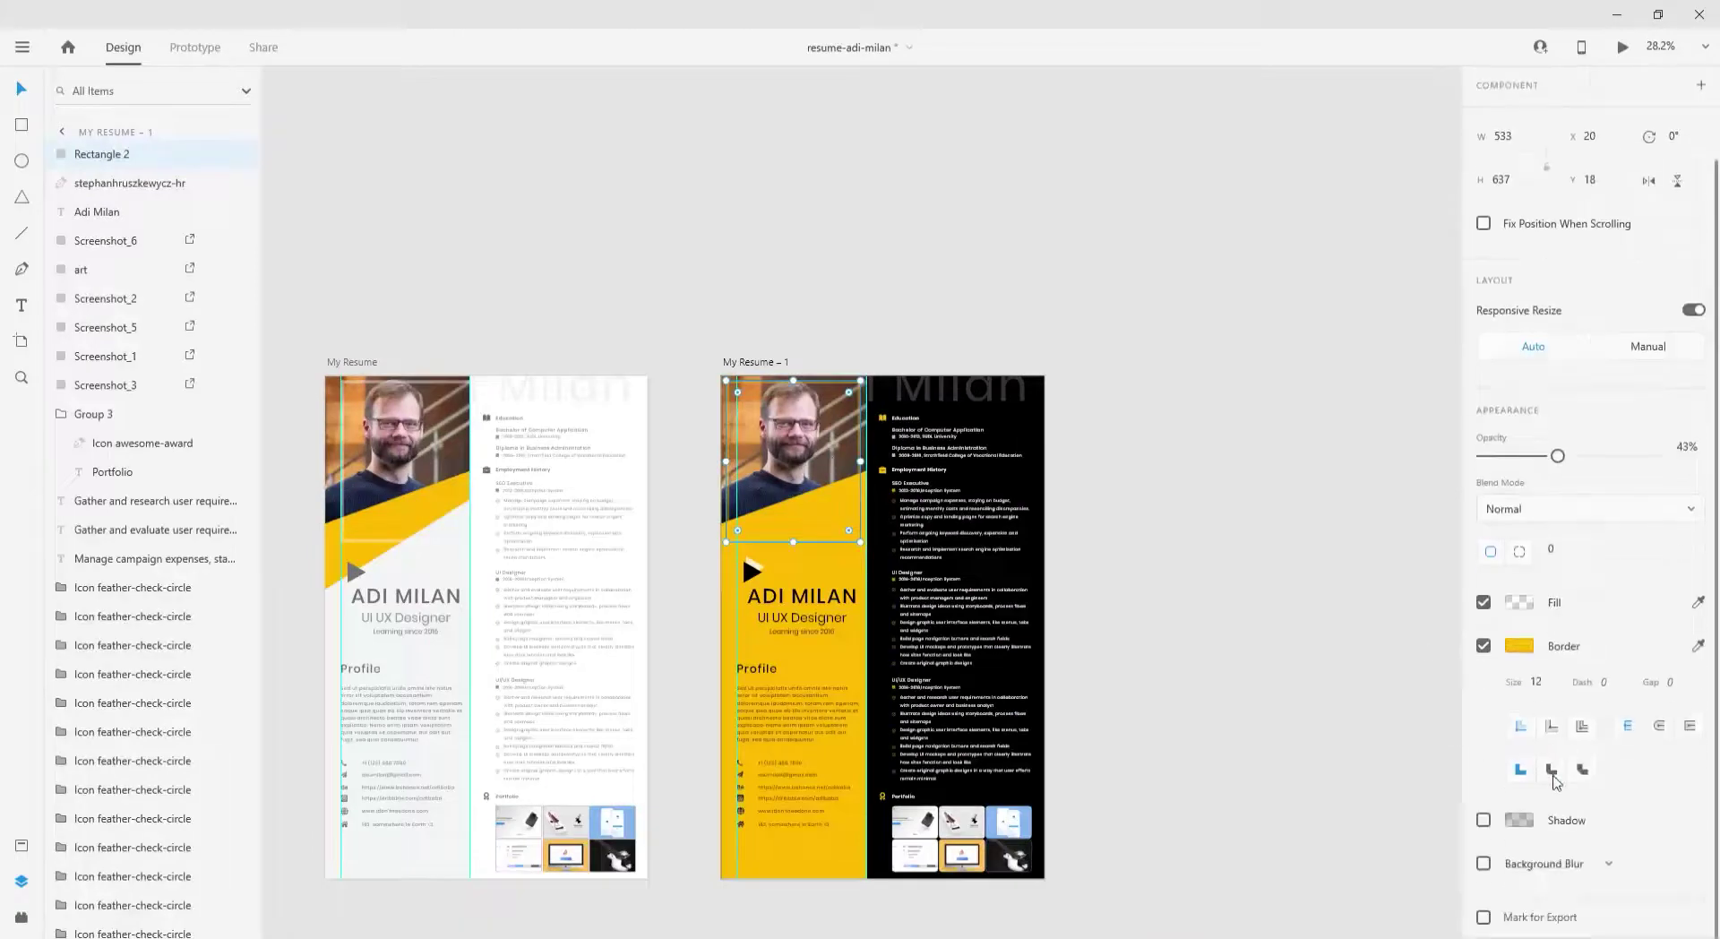
pyautogui.click(771, 379)
pyautogui.click(1590, 551)
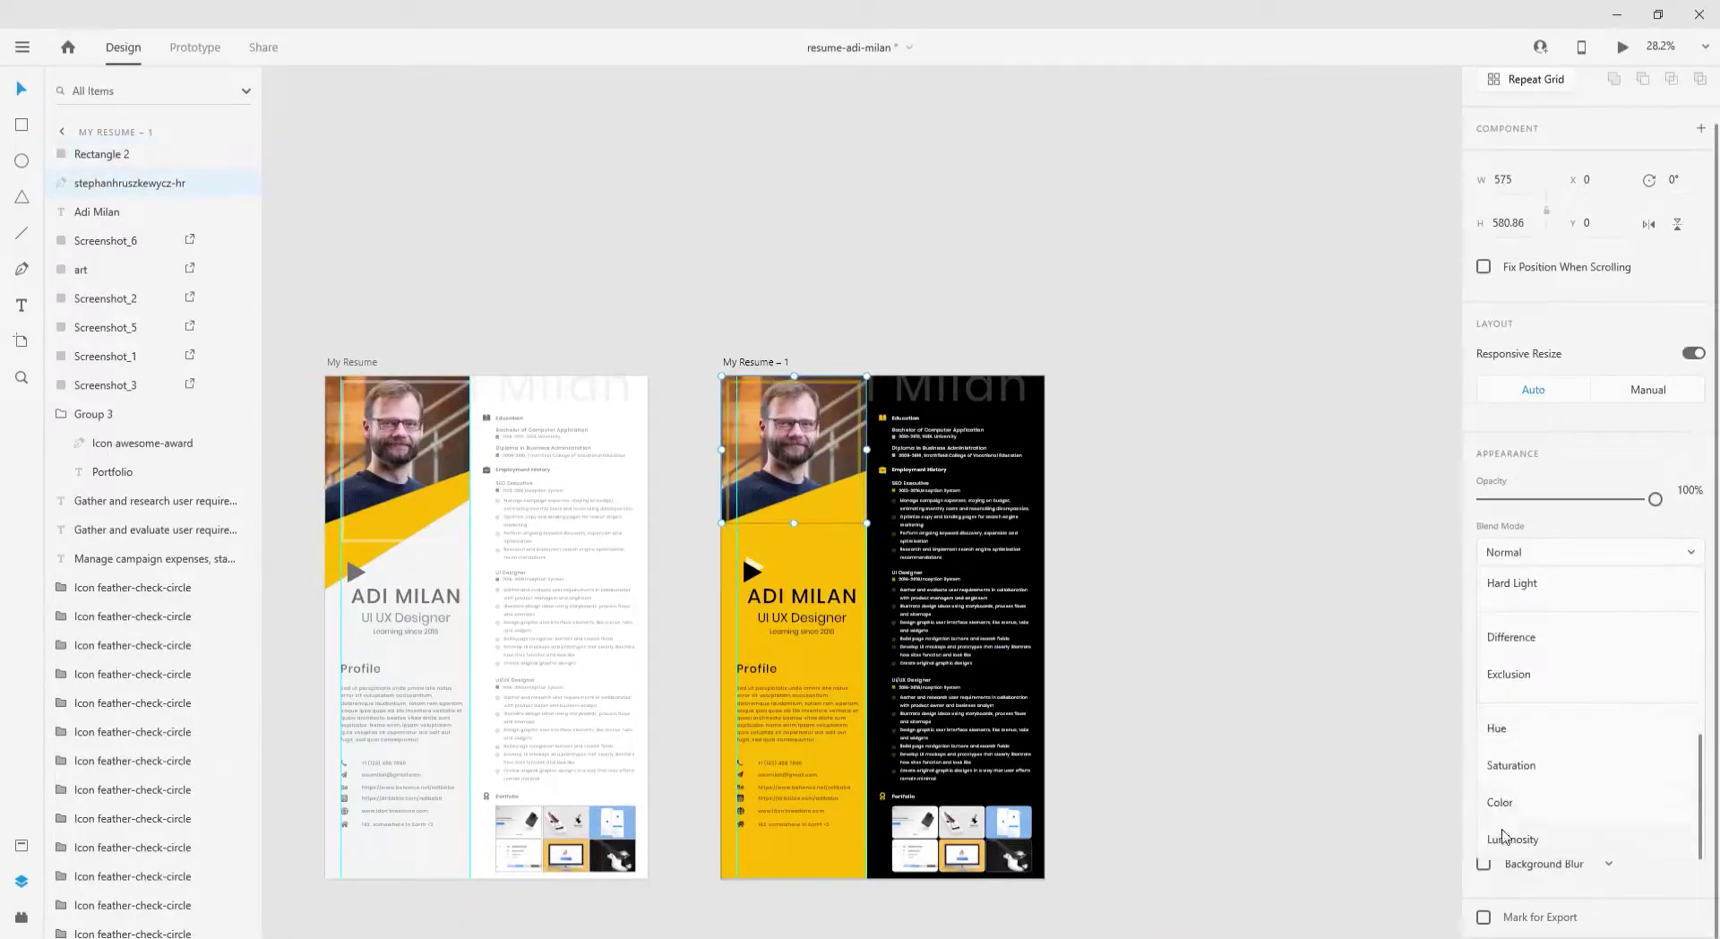
pyautogui.click(1516, 836)
pyautogui.click(1254, 583)
# - Return the photo's blend mode to Normal while browsing the options
pyautogui.scroll(2, 824, 446)
pyautogui.click(767, 356)
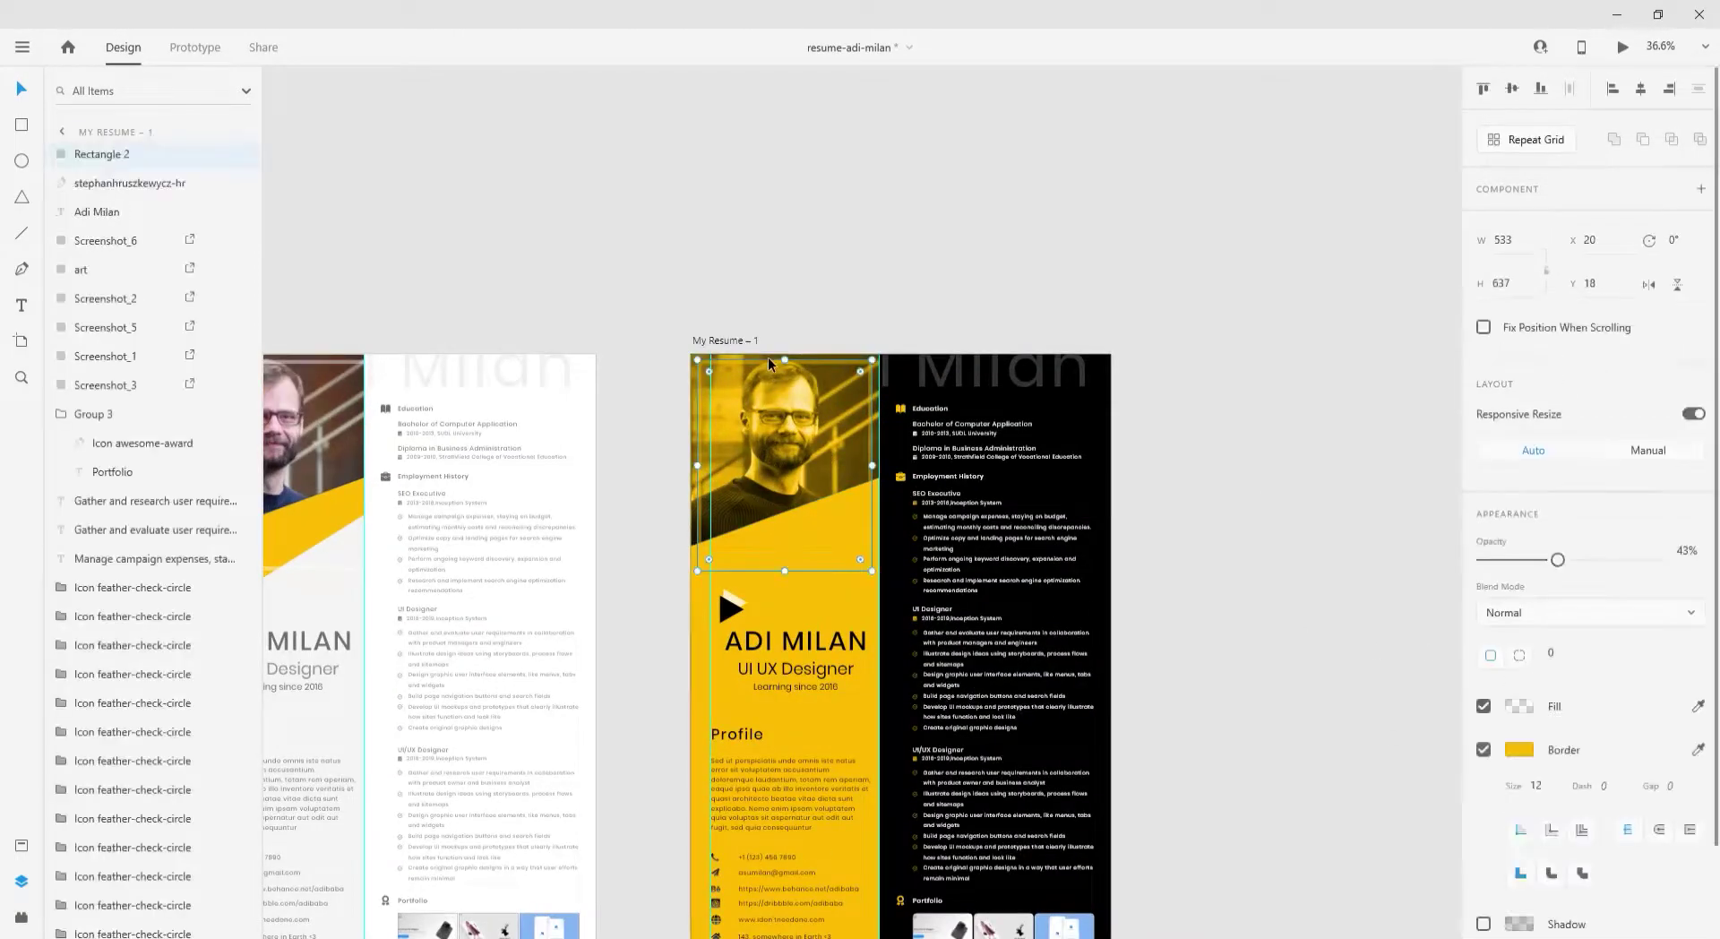
pyautogui.scroll(8, 738, 435)
pyautogui.click(1505, 613)
pyautogui.click(1514, 630)
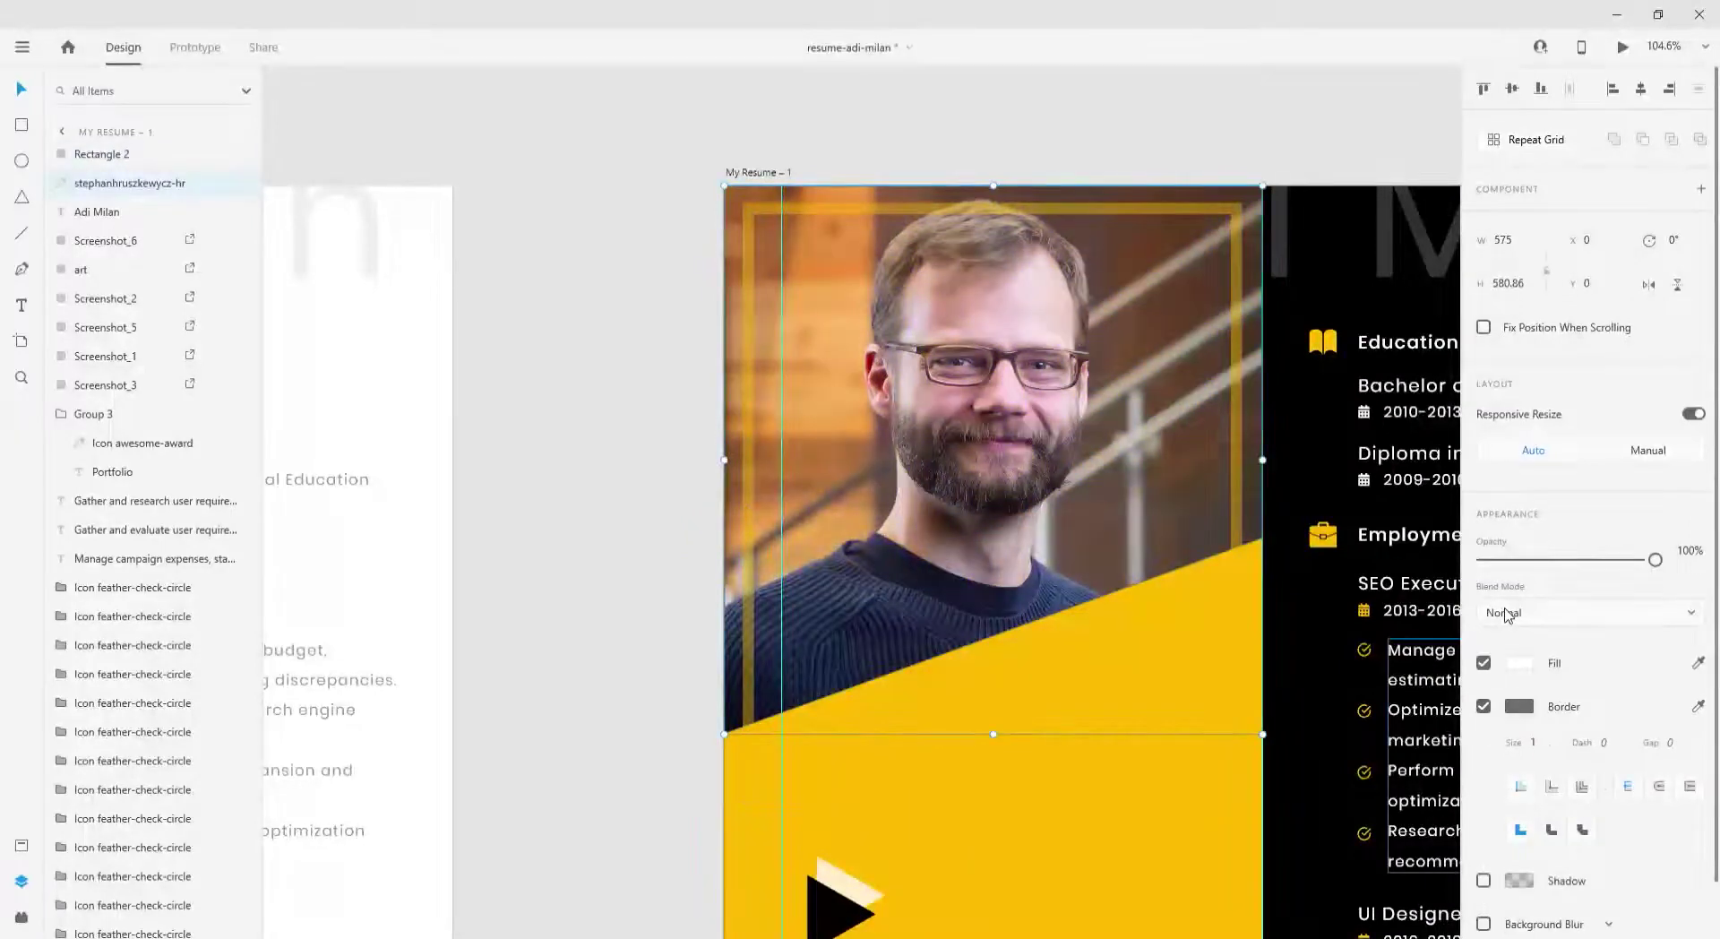
pyautogui.click(1505, 614)
pyautogui.press('Down')
pyautogui.press('Down')
pyautogui.press('Down')
pyautogui.press('Down')
pyautogui.press('Down')
pyautogui.press('Down')
pyautogui.press('Down')
pyautogui.press('Down')
pyautogui.press('Down')
pyautogui.press('Down')
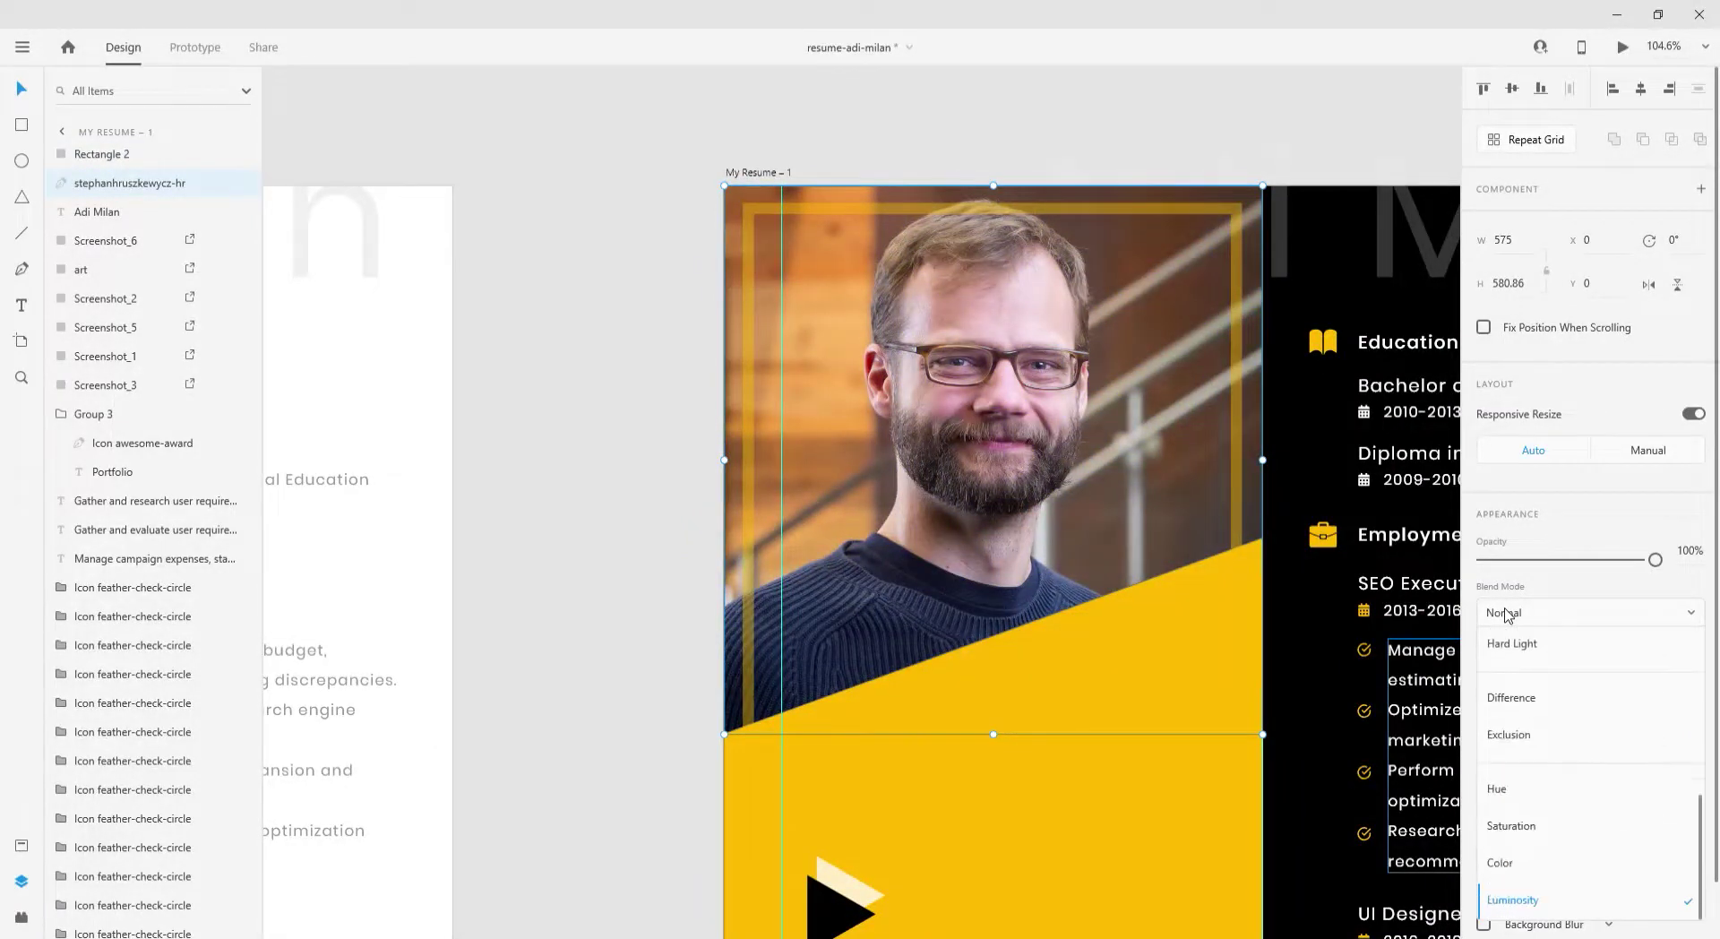
pyautogui.press('Escape')
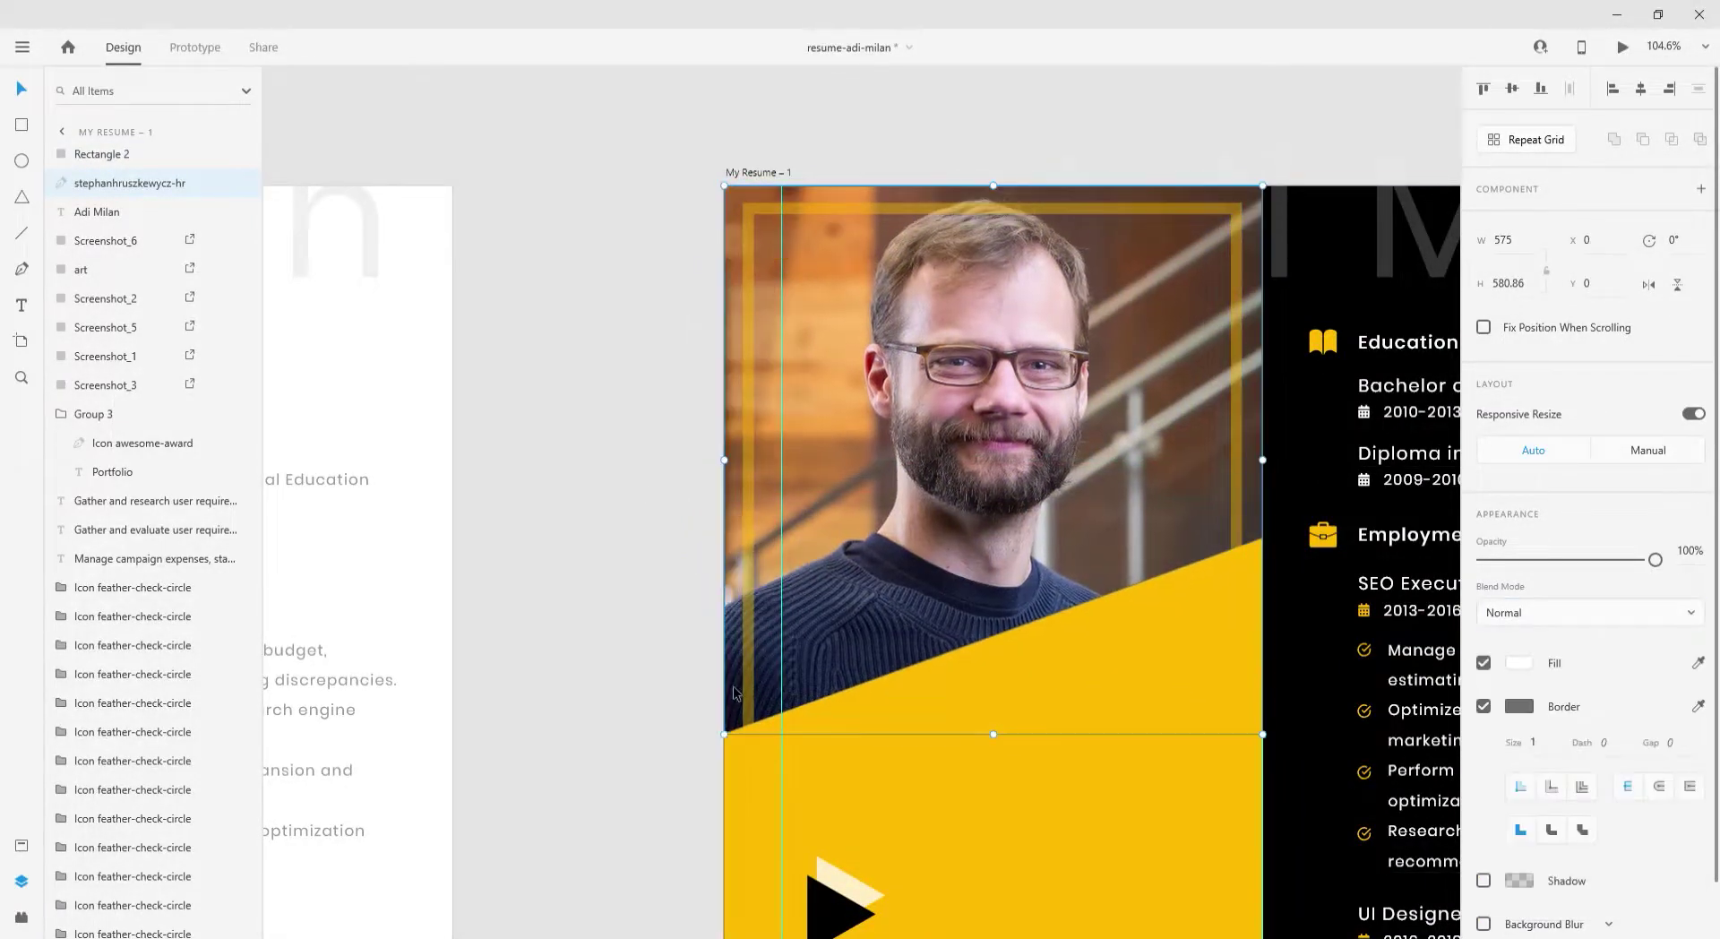
# - Reapply Luminosity, then switch the photo's blend to Color Burn for comparison
pyautogui.scroll(-1, 1576, 573)
pyautogui.click(1541, 552)
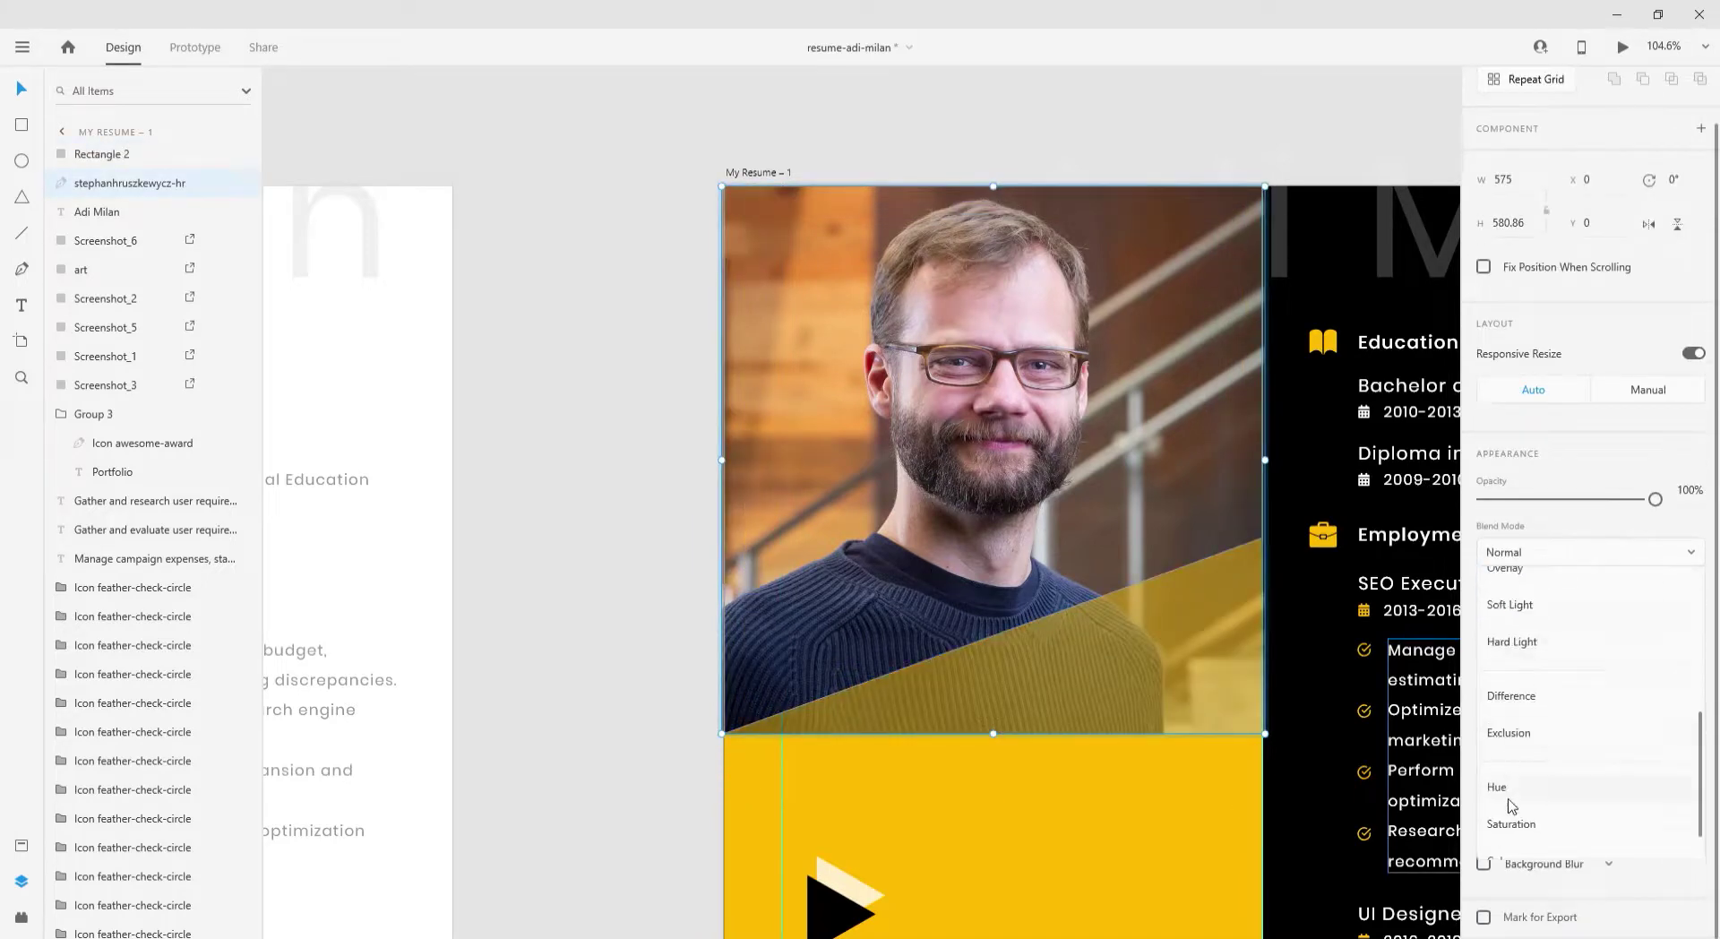
pyautogui.click(1512, 822)
pyautogui.press('Up')
pyautogui.press('Up')
pyautogui.press('Up')
pyautogui.press('Up')
pyautogui.press('Up')
pyautogui.press('Up')
pyautogui.press('Up')
pyautogui.press('Up')
pyautogui.press('Up')
pyautogui.press('Up')
pyautogui.press('Up')
pyautogui.press('Up')
pyautogui.press('Up')
pyautogui.press('Up')
pyautogui.press('Up')
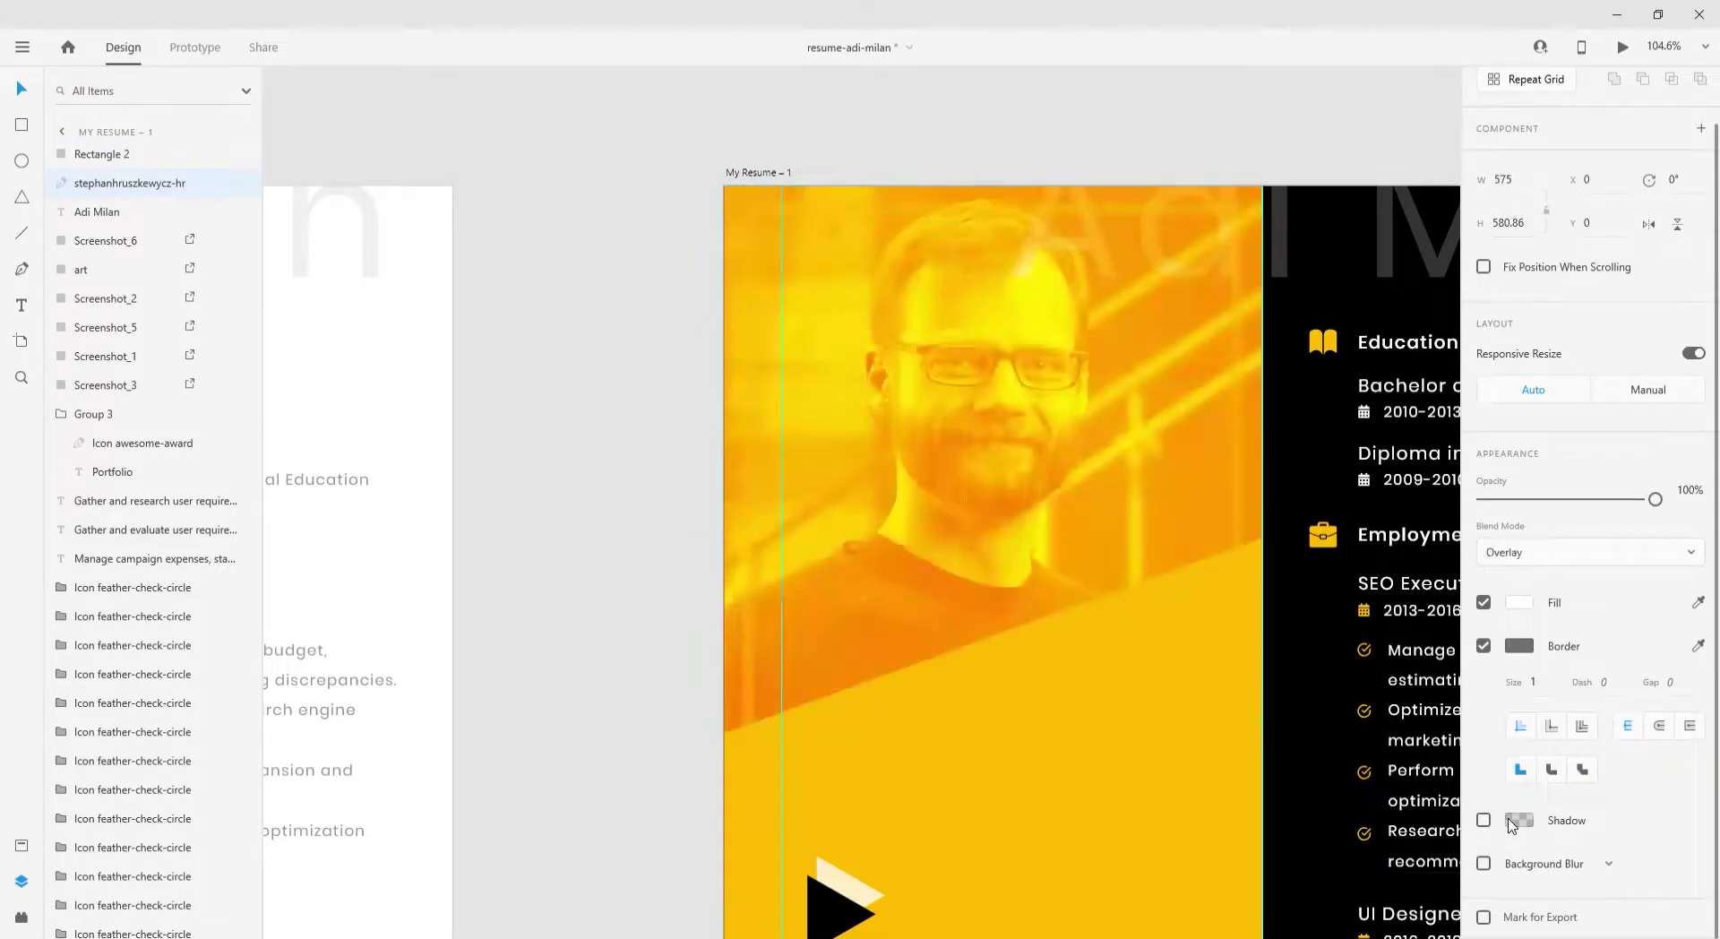
pyautogui.press('Down')
pyautogui.press('Down')
pyautogui.press('Down')
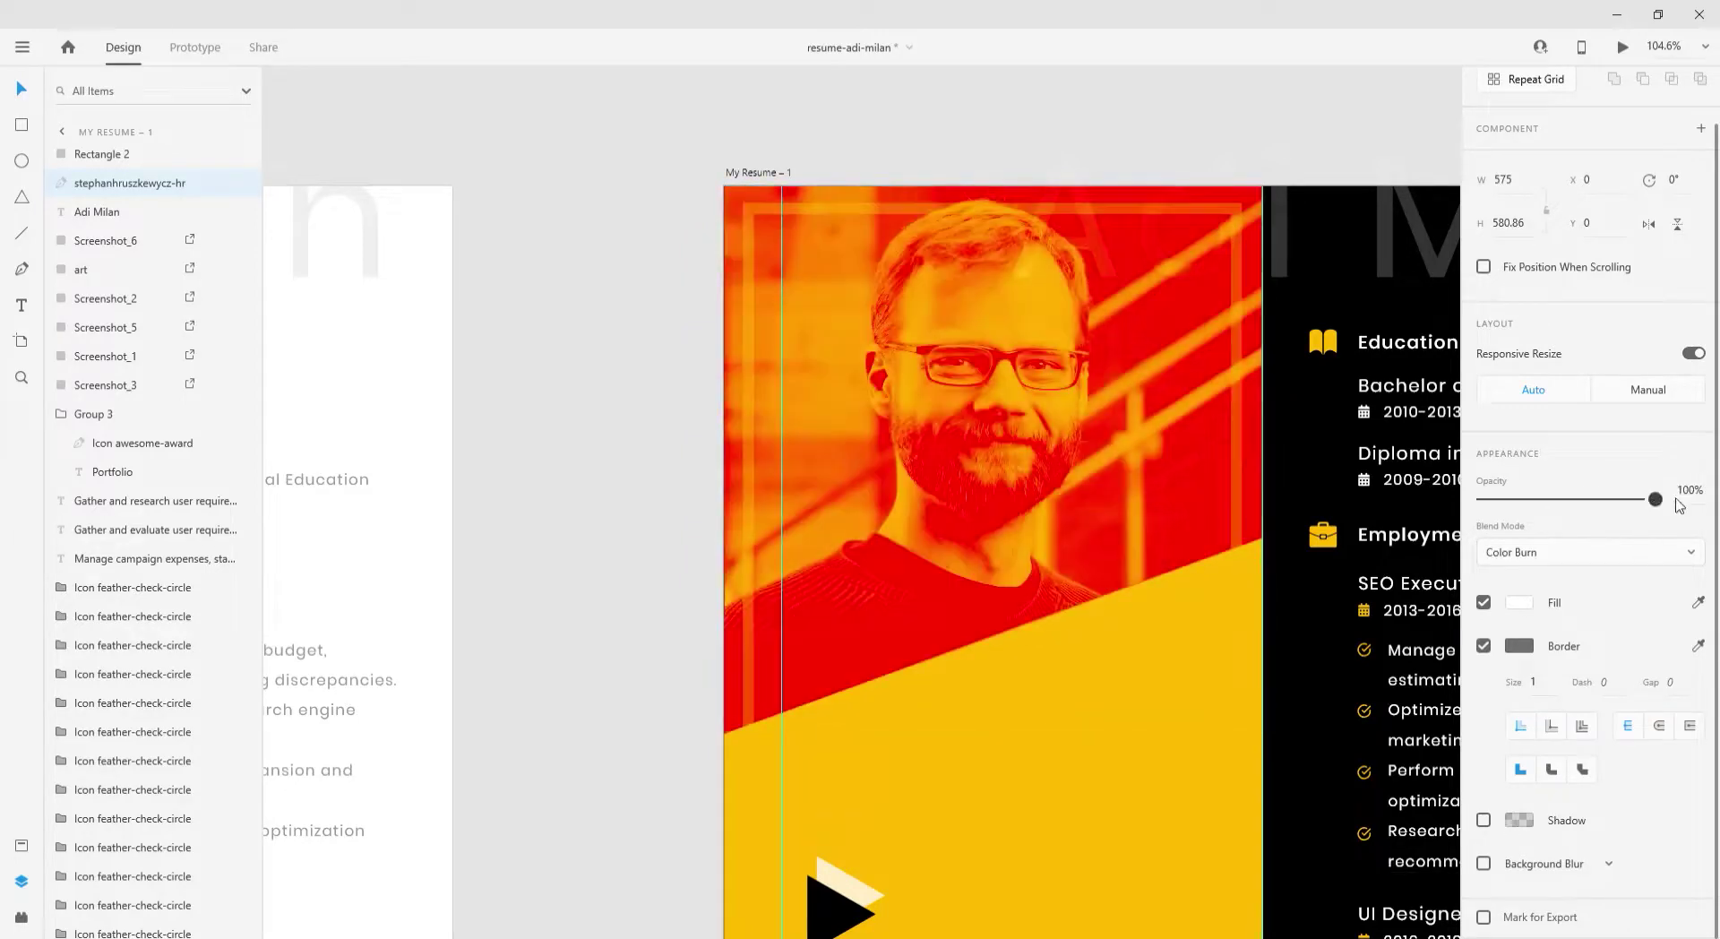
pyautogui.click(1507, 553)
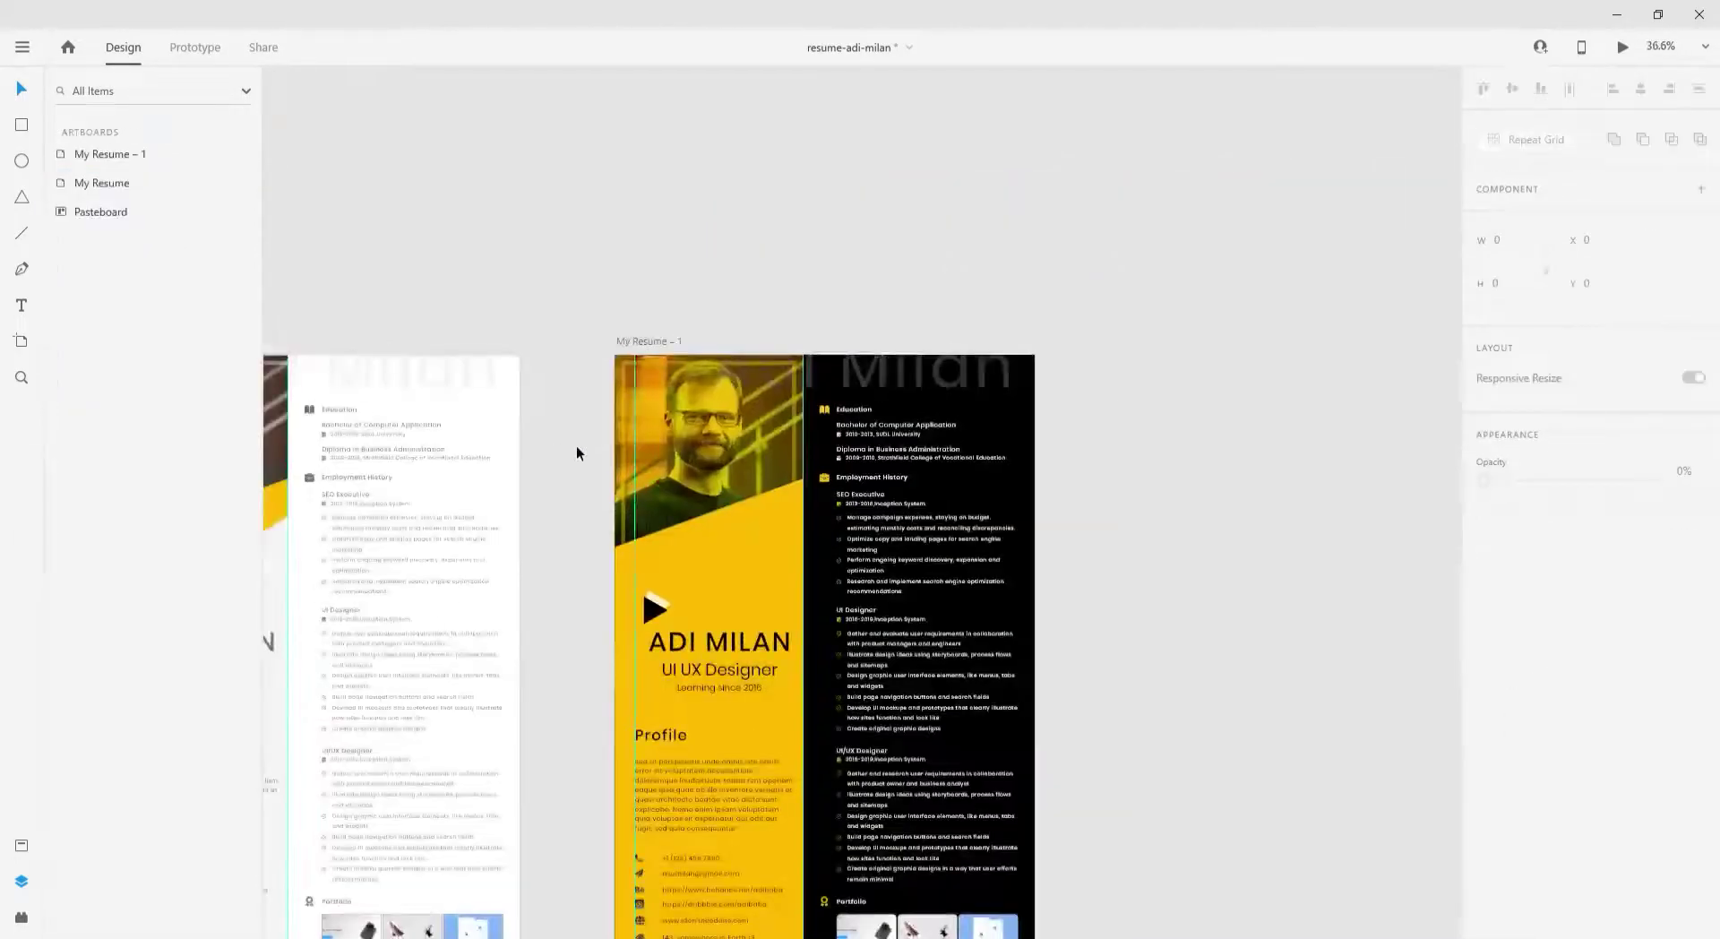
# - Close the blend mode list and select the dark resume's photo group
pyautogui.click(1523, 613)
pyautogui.scroll(-5, 1520, 806)
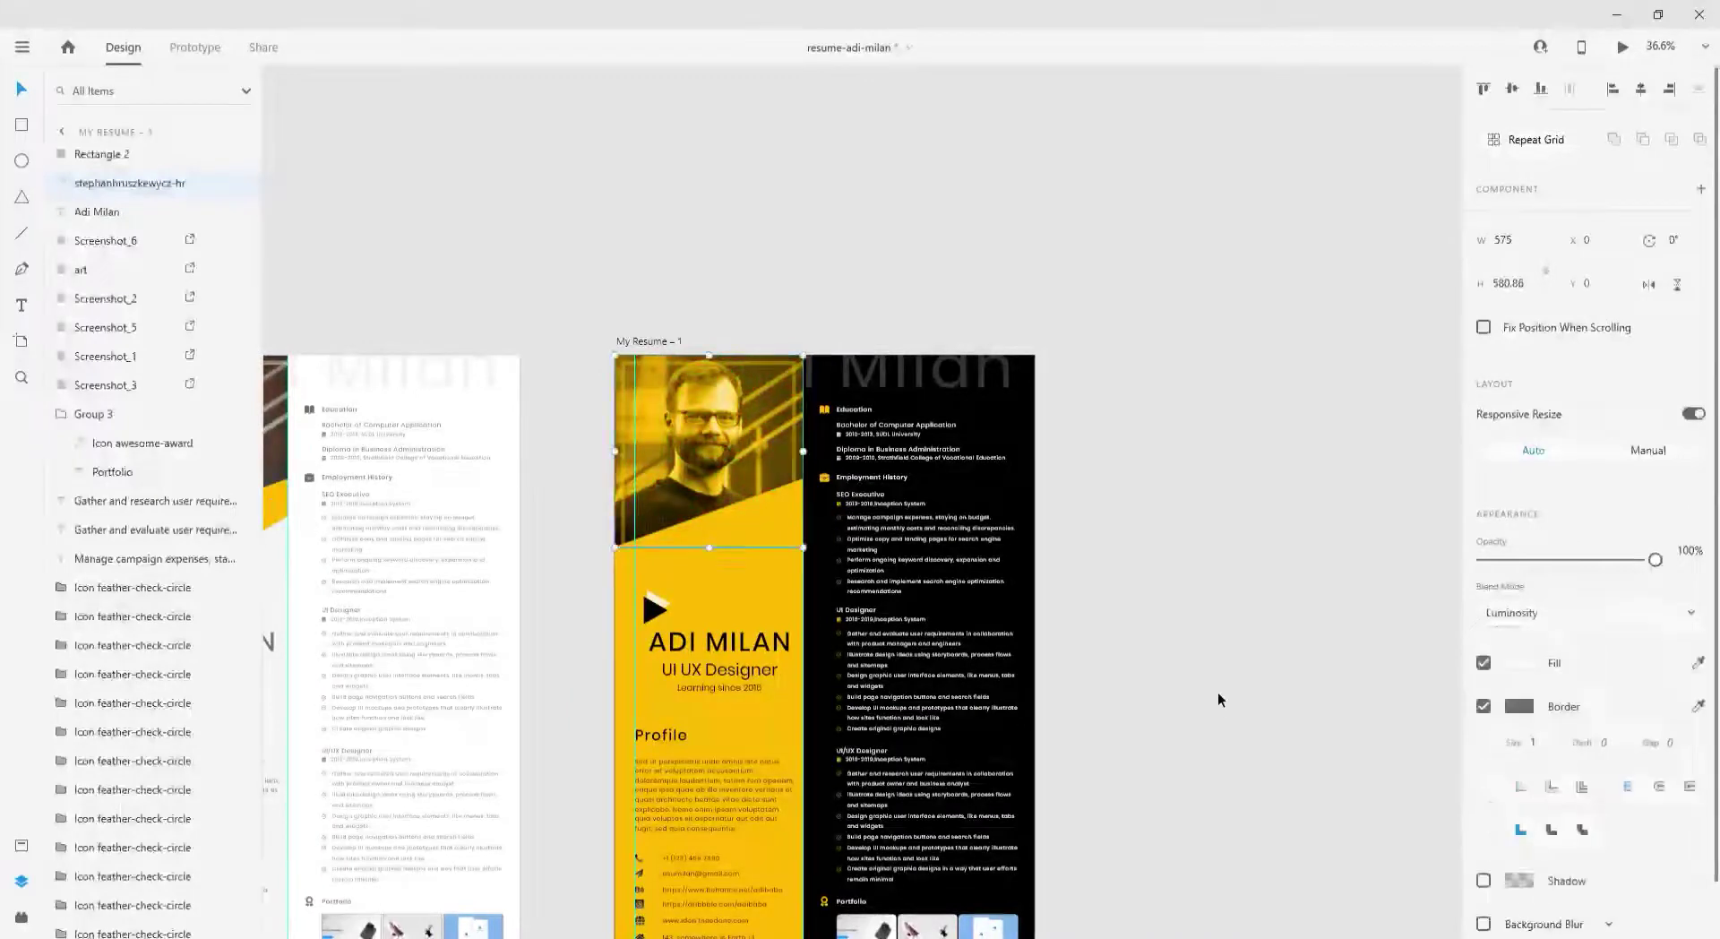
pyautogui.press('Escape')
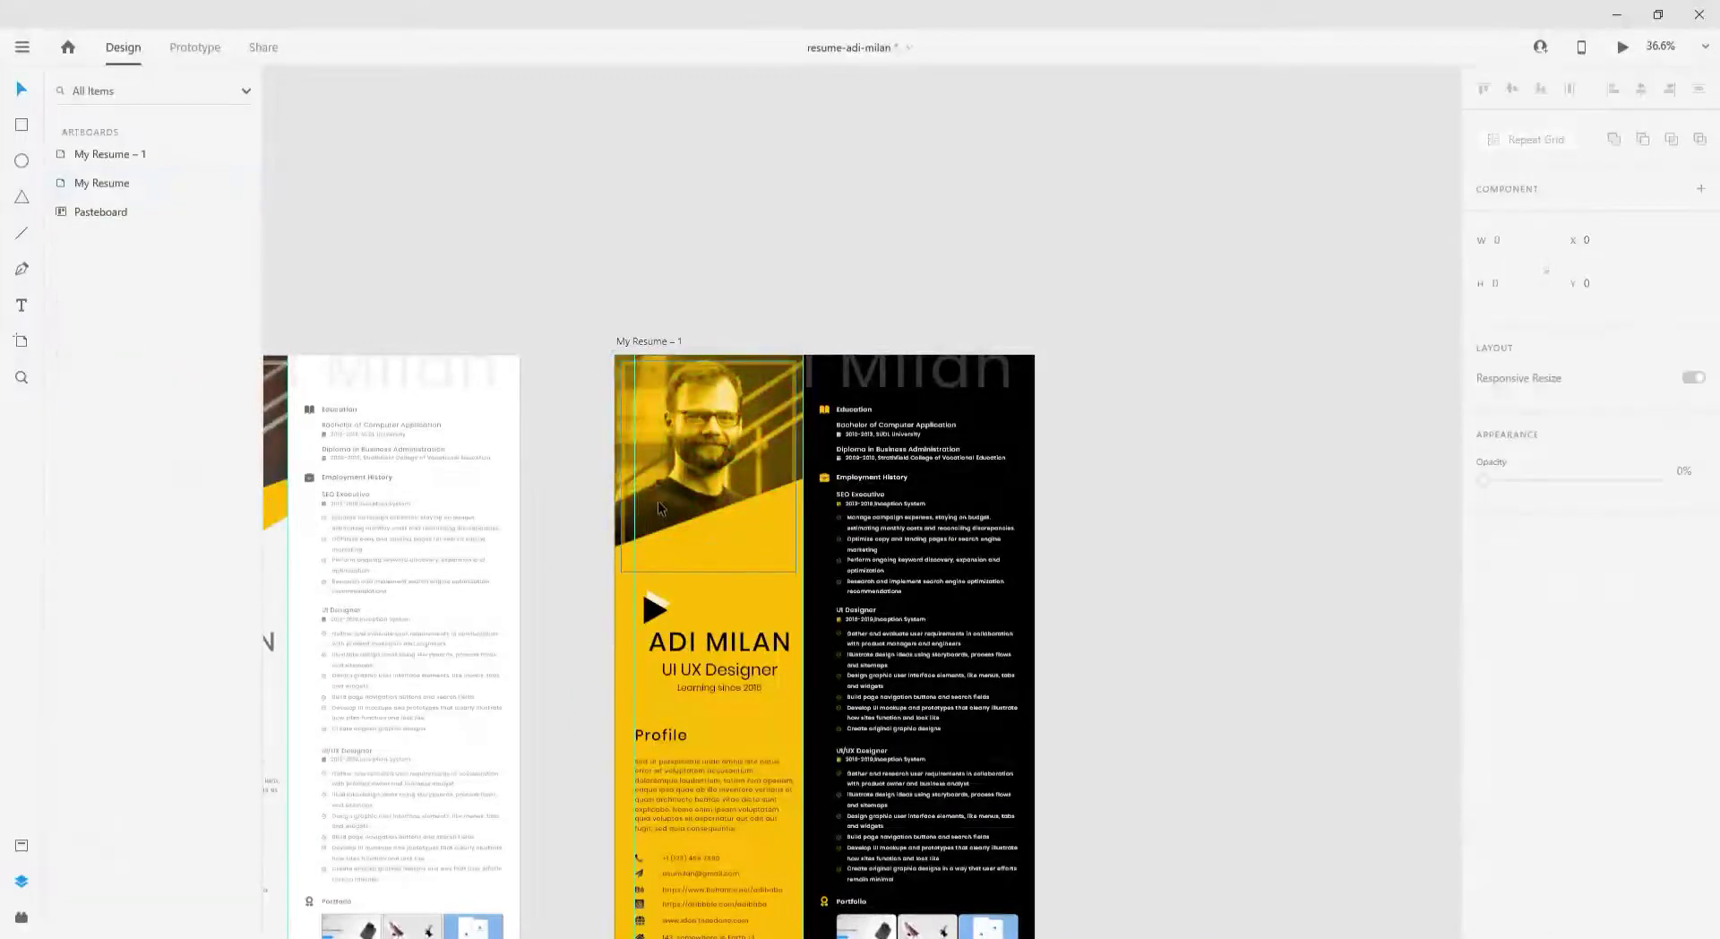
pyautogui.click(620, 571)
pyautogui.click(599, 574)
pyautogui.click(631, 599)
# - Retint the overlay shape over the photo orange-yellow (#FFAA00)
pyautogui.click(1520, 662)
pyautogui.click(1355, 786)
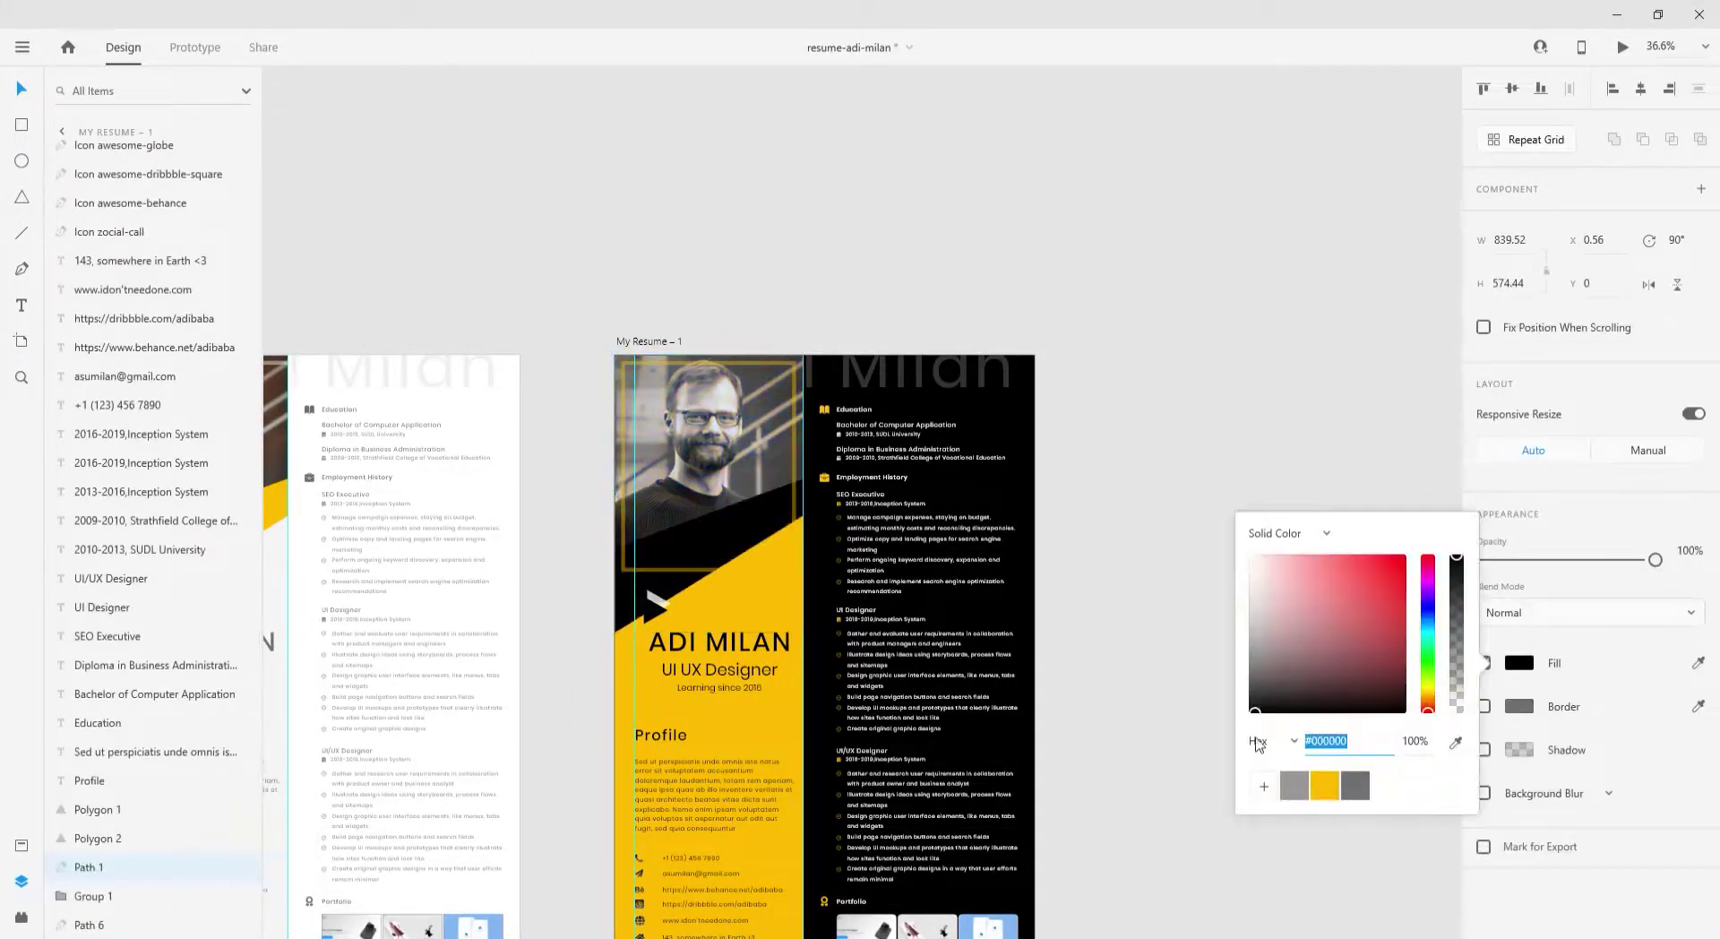
pyautogui.click(1249, 647)
pyautogui.click(1325, 786)
pyautogui.moveTo(1289, 582); pyautogui.dragTo(1403, 556)
pyautogui.moveTo(1427, 694); pyautogui.dragTo(1426, 704)
pyautogui.click(1165, 471)
pyautogui.scroll(-3, 922, 518)
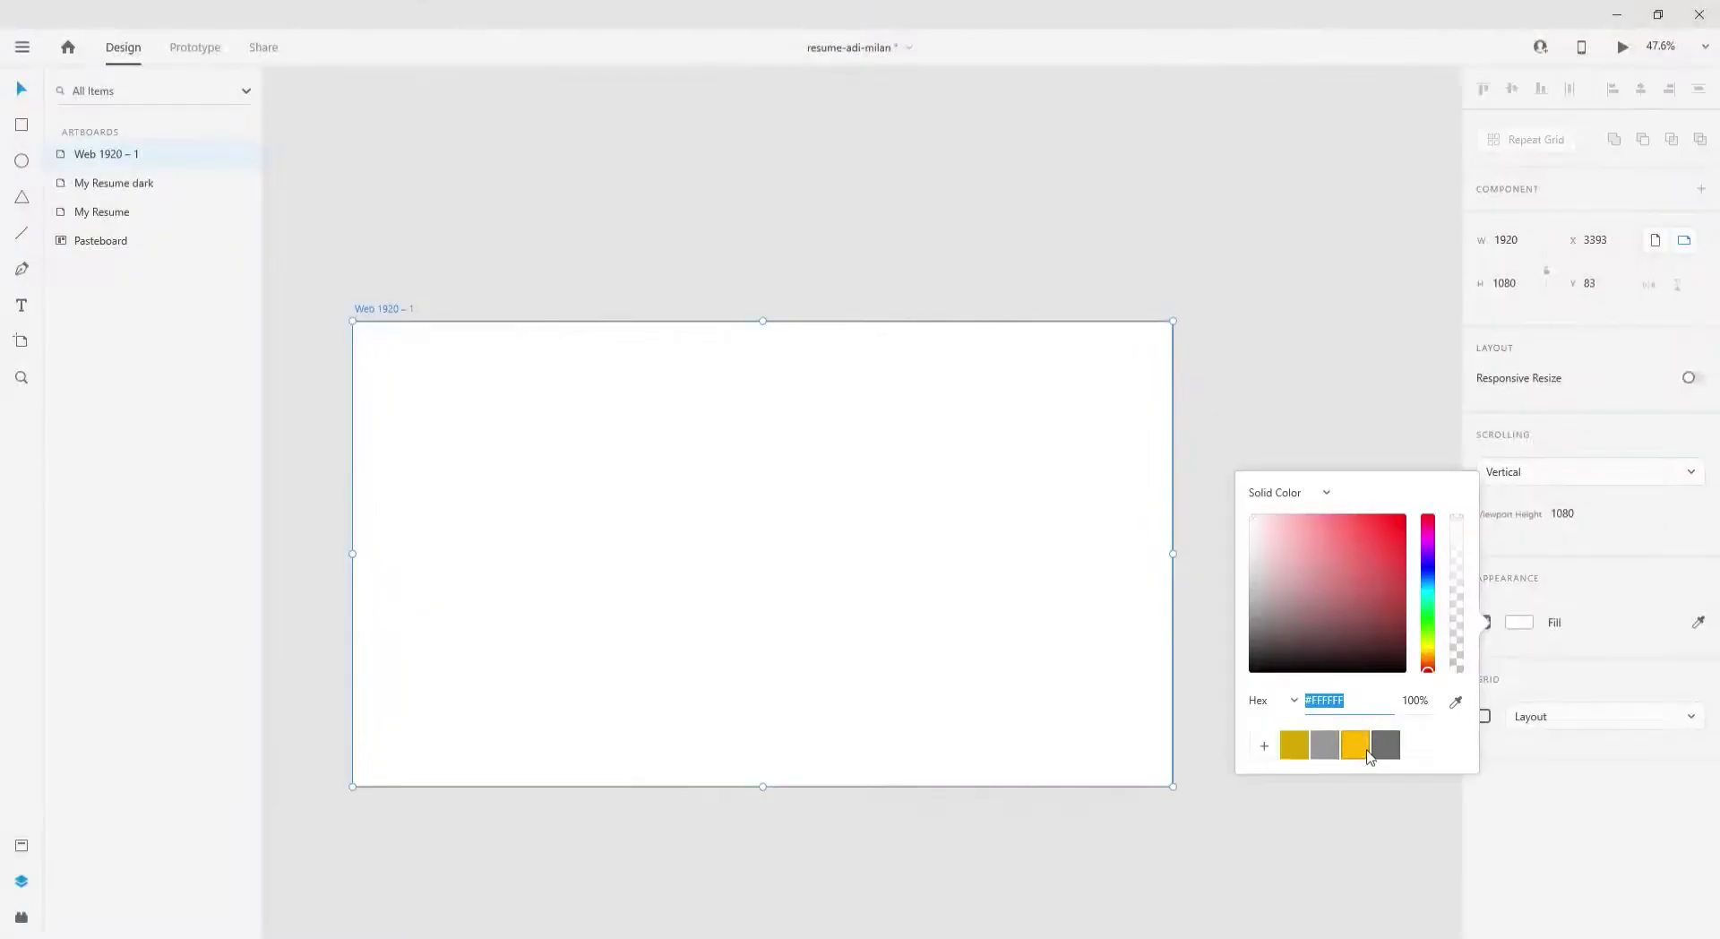
# - Move the dark and light resumes onto Web 1920 – 1 and shrink both by their corners
pyautogui.click(1366, 749)
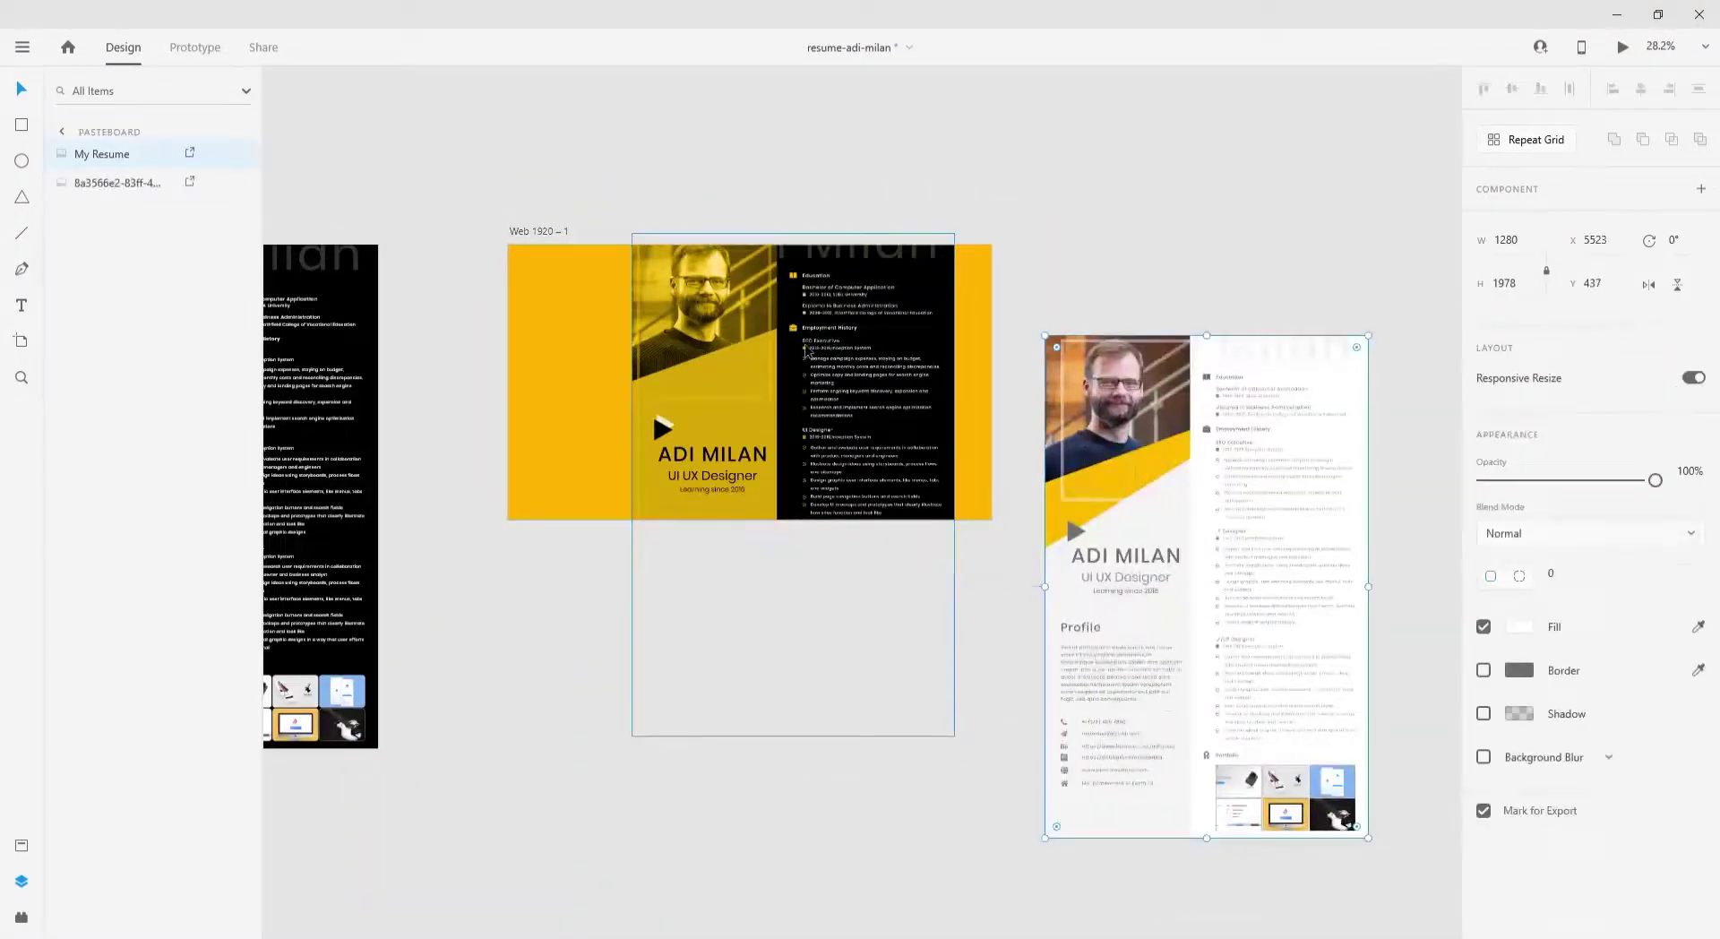
pyautogui.click(805, 345)
pyautogui.moveTo(683, 383); pyautogui.dragTo(492, 388)
pyautogui.keyDown('shift'); pyautogui.click(1146, 692); pyautogui.keyUp('shift')
pyautogui.moveTo(345, 235); pyautogui.dragTo(573, 274)
pyautogui.click(1071, 496)
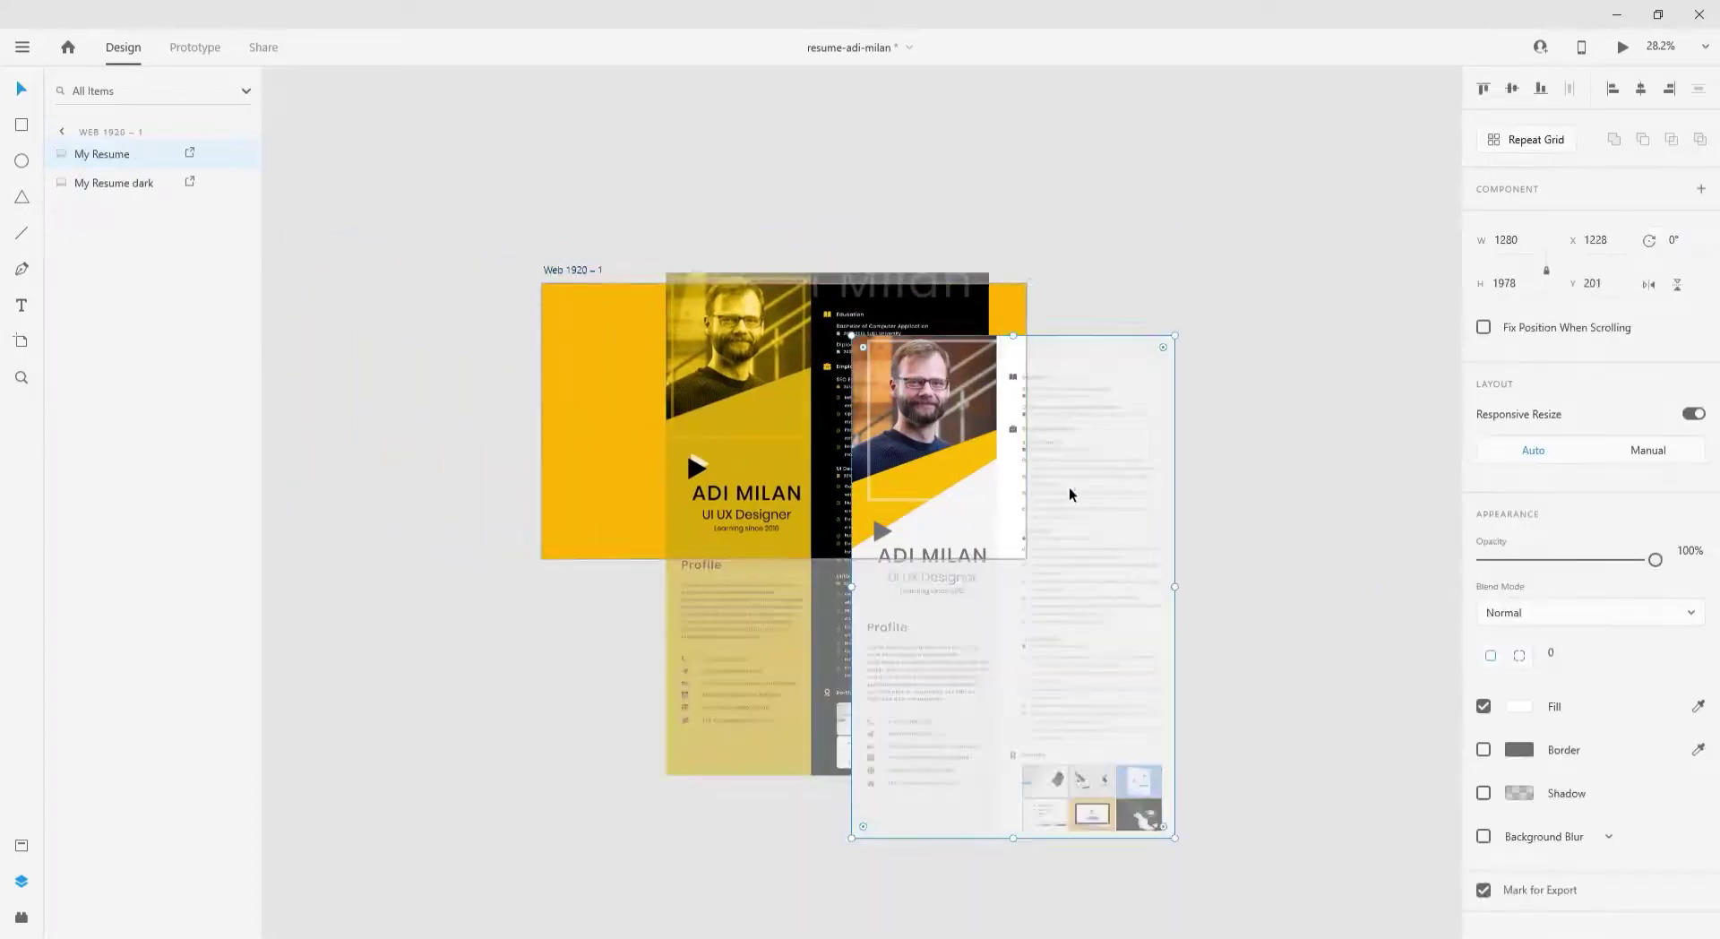
pyautogui.moveTo(1071, 495); pyautogui.dragTo(1367, 496)
pyautogui.moveTo(788, 465); pyautogui.dragTo(691, 540)
pyautogui.moveTo(893, 852); pyautogui.dragTo(690, 522)
pyautogui.moveTo(1341, 583); pyautogui.dragTo(894, 589)
pyautogui.moveTo(1019, 857); pyautogui.dragTo(813, 529)
pyautogui.scroll(5, 702, 421)
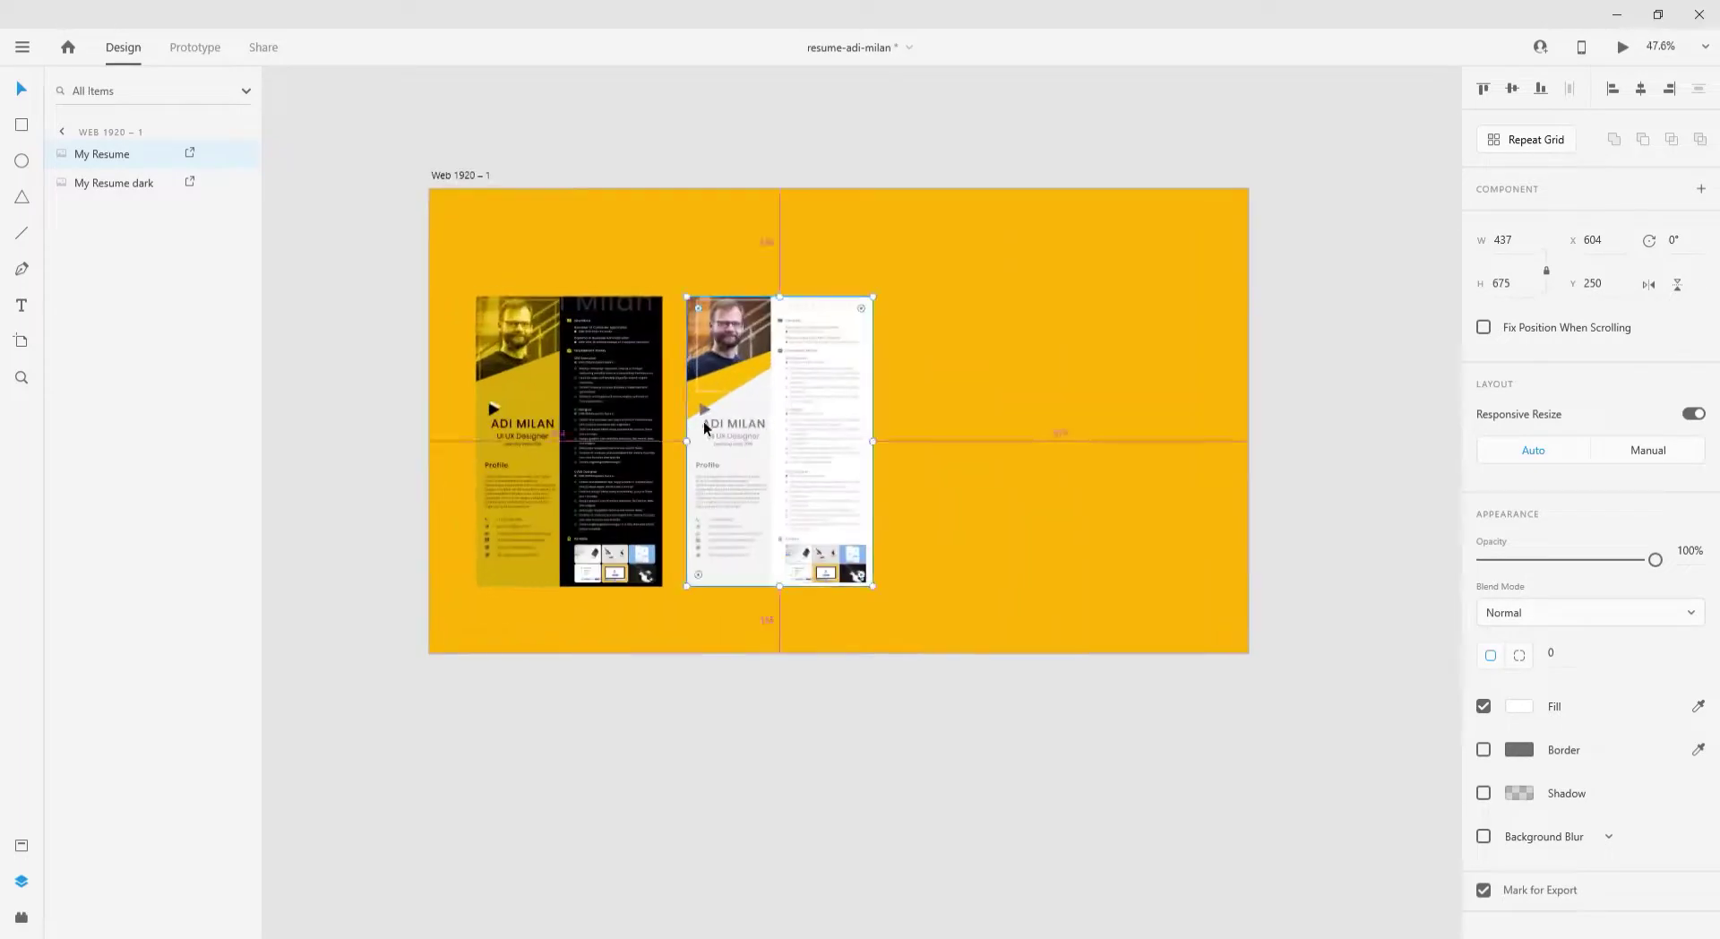
# - Set the thumbnail artboard's background fill to light grey #E2E2E2
pyautogui.click(1355, 561)
pyautogui.click(1519, 621)
pyautogui.click(1272, 516)
pyautogui.moveTo(1270, 516); pyautogui.dragTo(1221, 537)
pyautogui.scroll(-3, 931, 681)
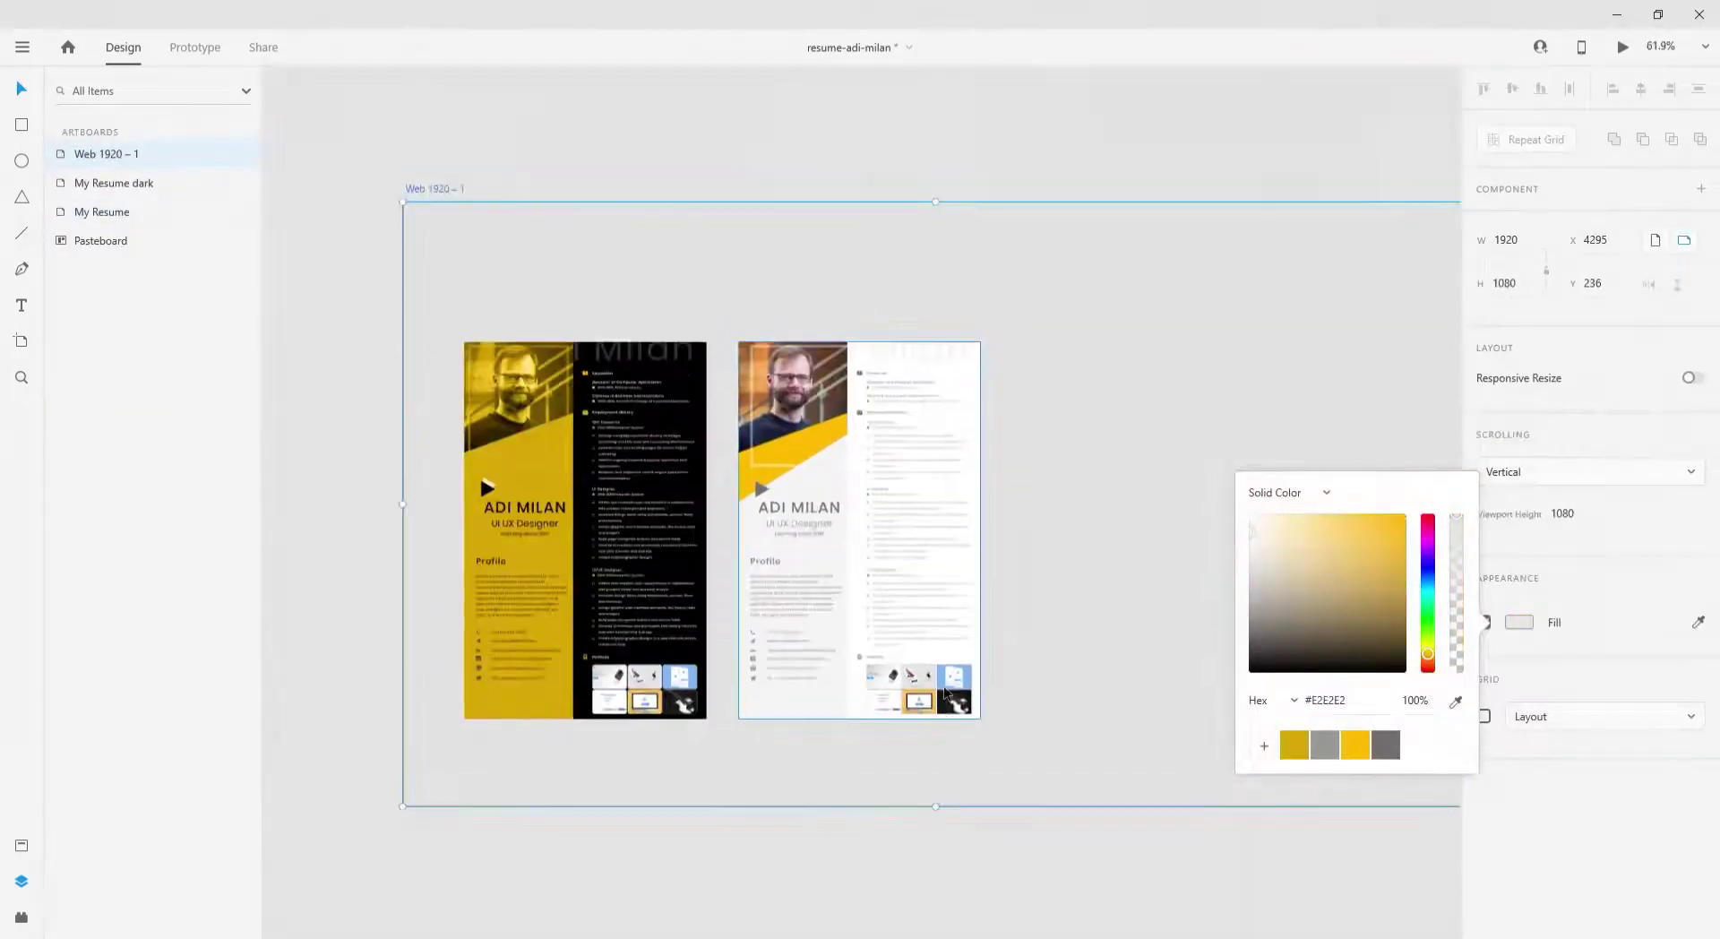
# - Offset the two resumes diagonally so they overlap, and begin rounding the dark one's corners
pyautogui.click(736, 610)
pyautogui.moveTo(737, 611); pyautogui.dragTo(876, 610)
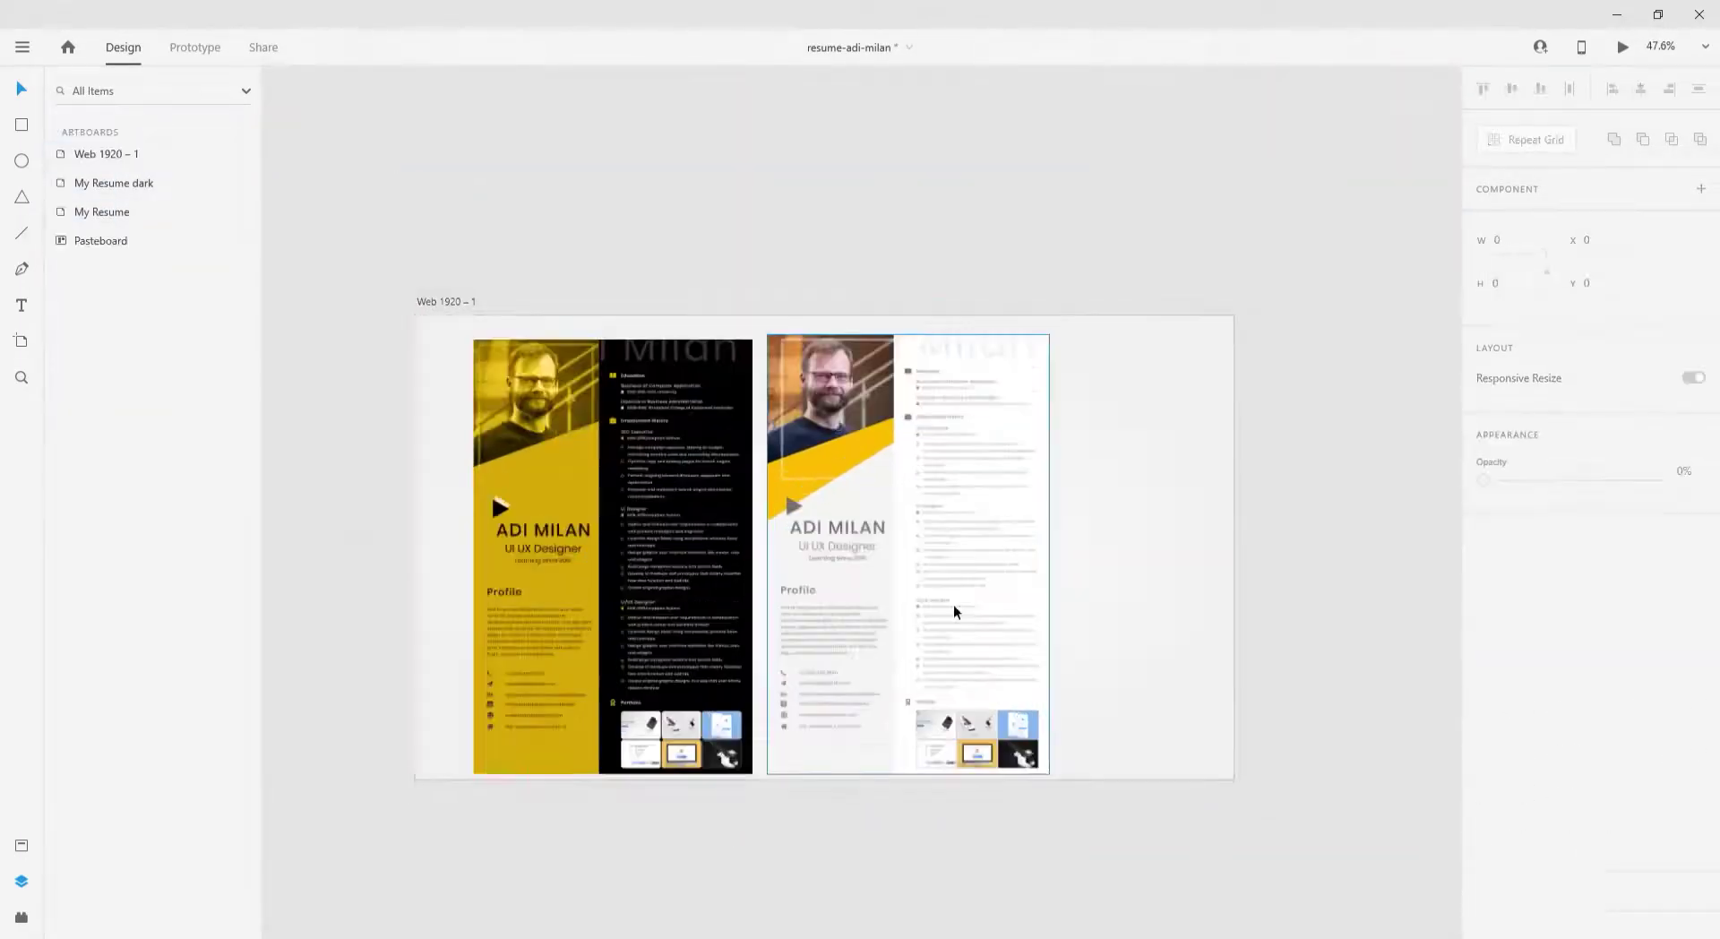
pyautogui.moveTo(953, 604); pyautogui.dragTo(980, 655)
pyautogui.moveTo(618, 593); pyautogui.dragTo(734, 645)
pyautogui.scroll(5, 788, 426)
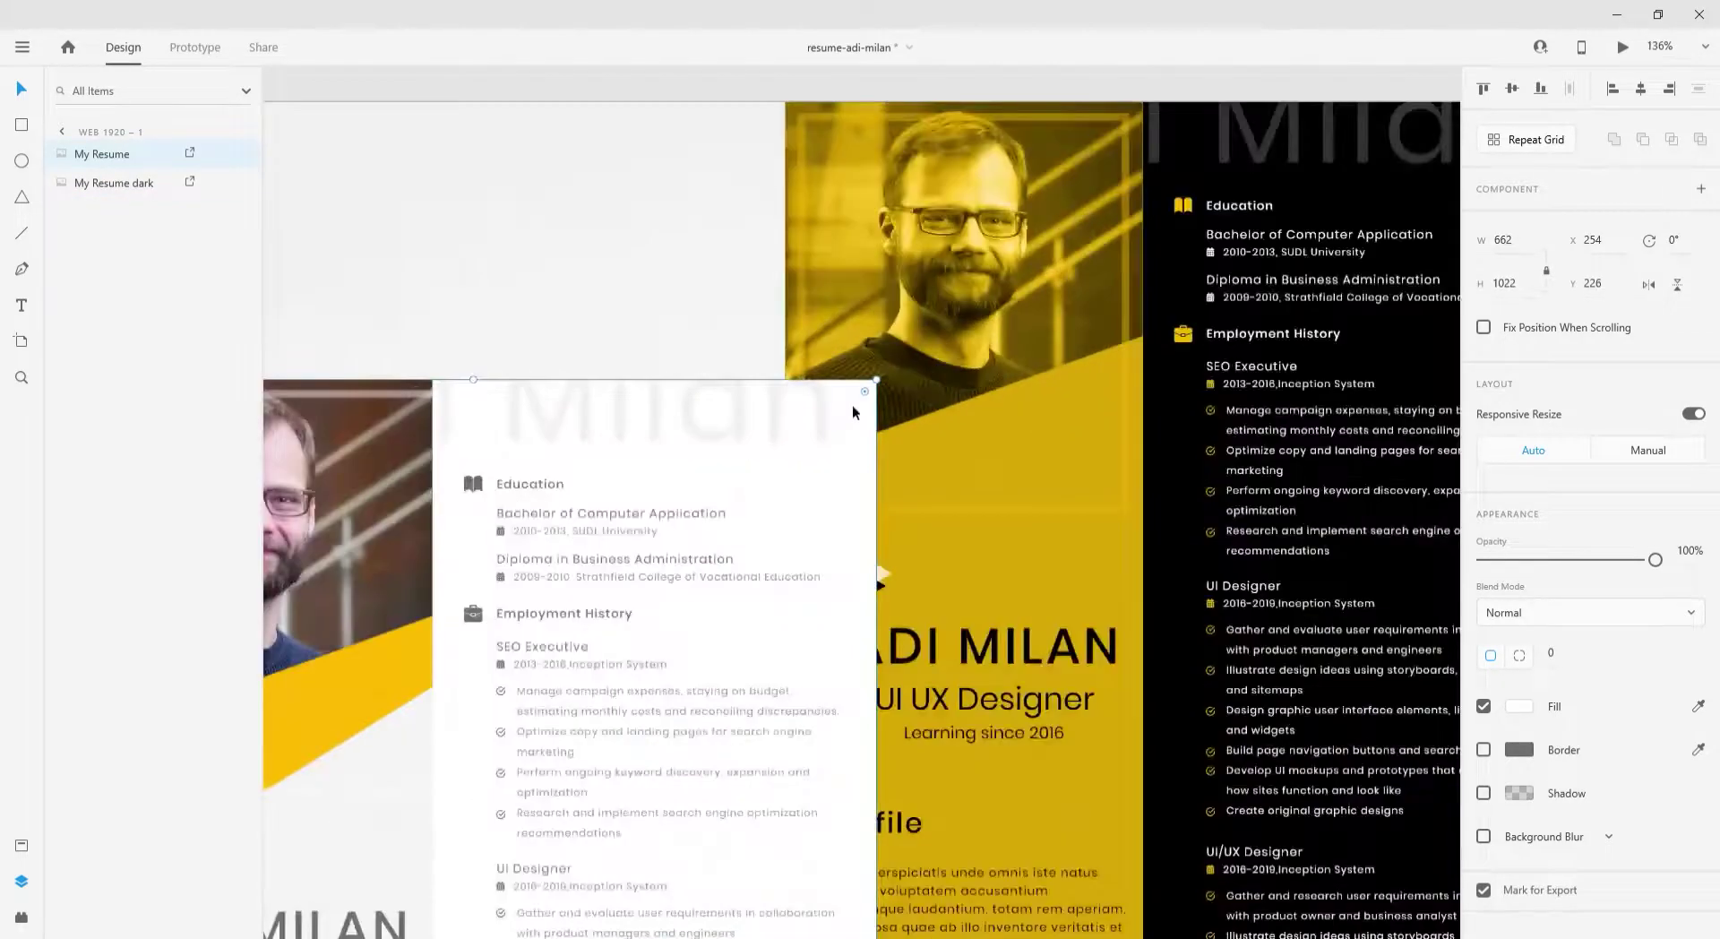
pyautogui.moveTo(853, 409); pyautogui.dragTo(849, 412)
pyautogui.scroll(-4, 820, 423)
pyautogui.click(1001, 402)
# - Round the dark resume's corners to 42 and give both resumes a 44% black shadow, blur 22, offset right
pyautogui.moveTo(1153, 291); pyautogui.dragTo(1143, 300)
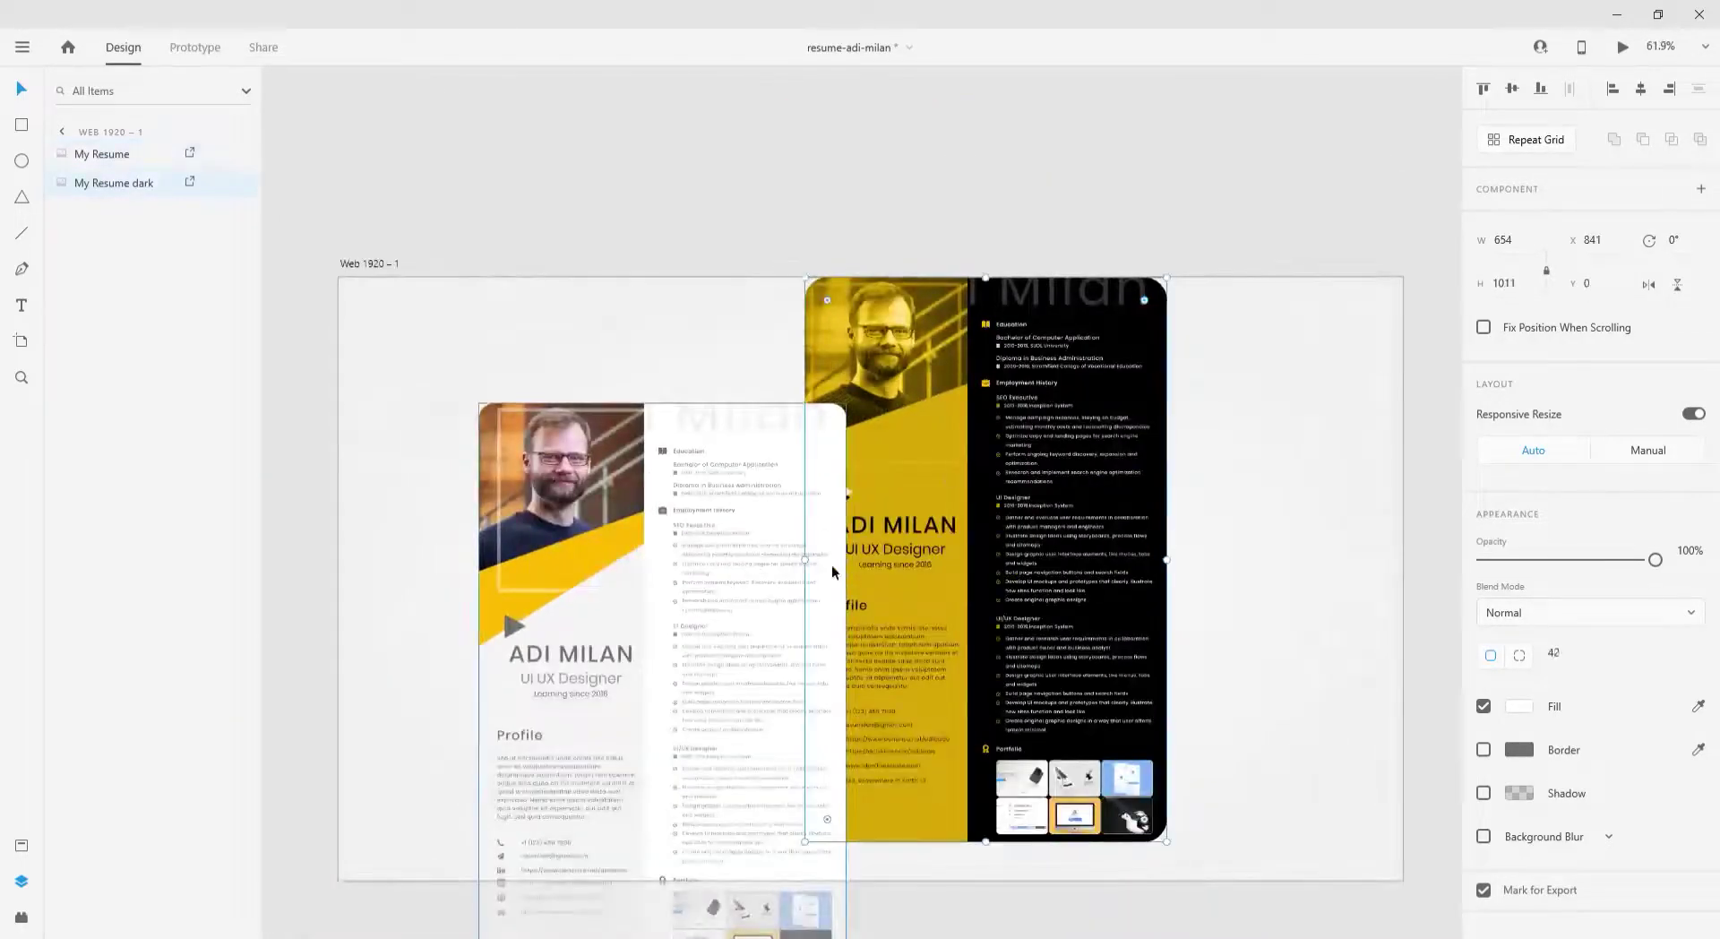
pyautogui.click(795, 595)
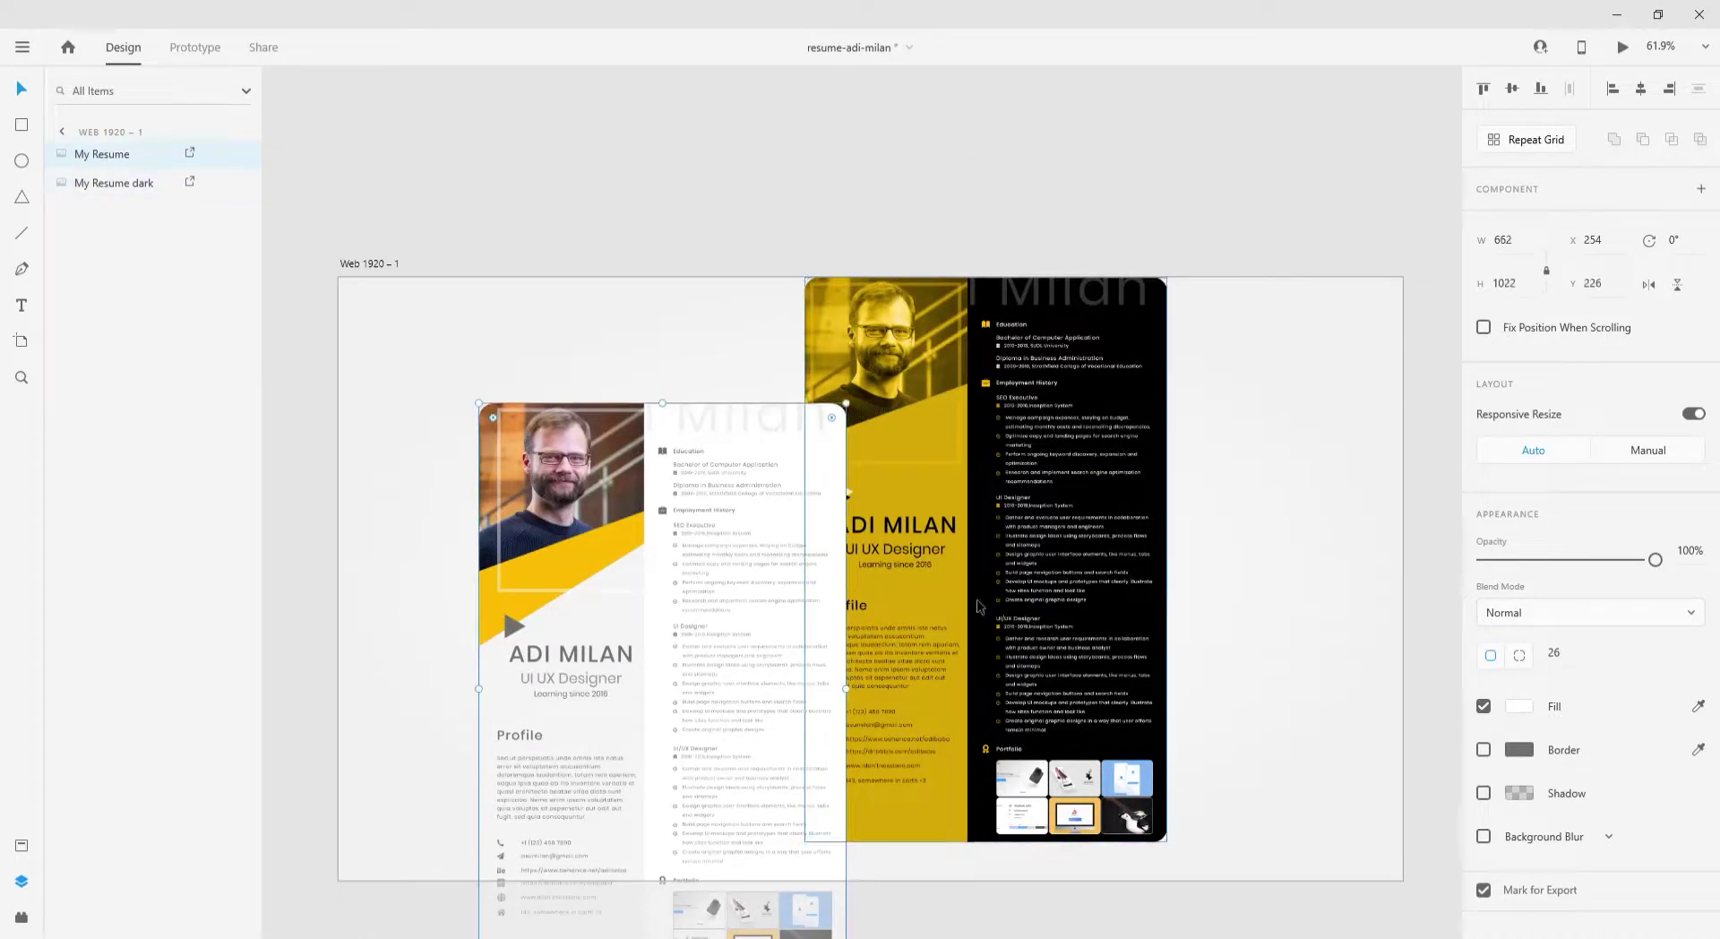
pyautogui.keyDown('shift'); pyautogui.click(980, 606); pyautogui.keyUp('shift')
pyautogui.click(1483, 793)
pyautogui.click(1518, 793)
pyautogui.moveTo(1456, 802); pyautogui.dragTo(1457, 762)
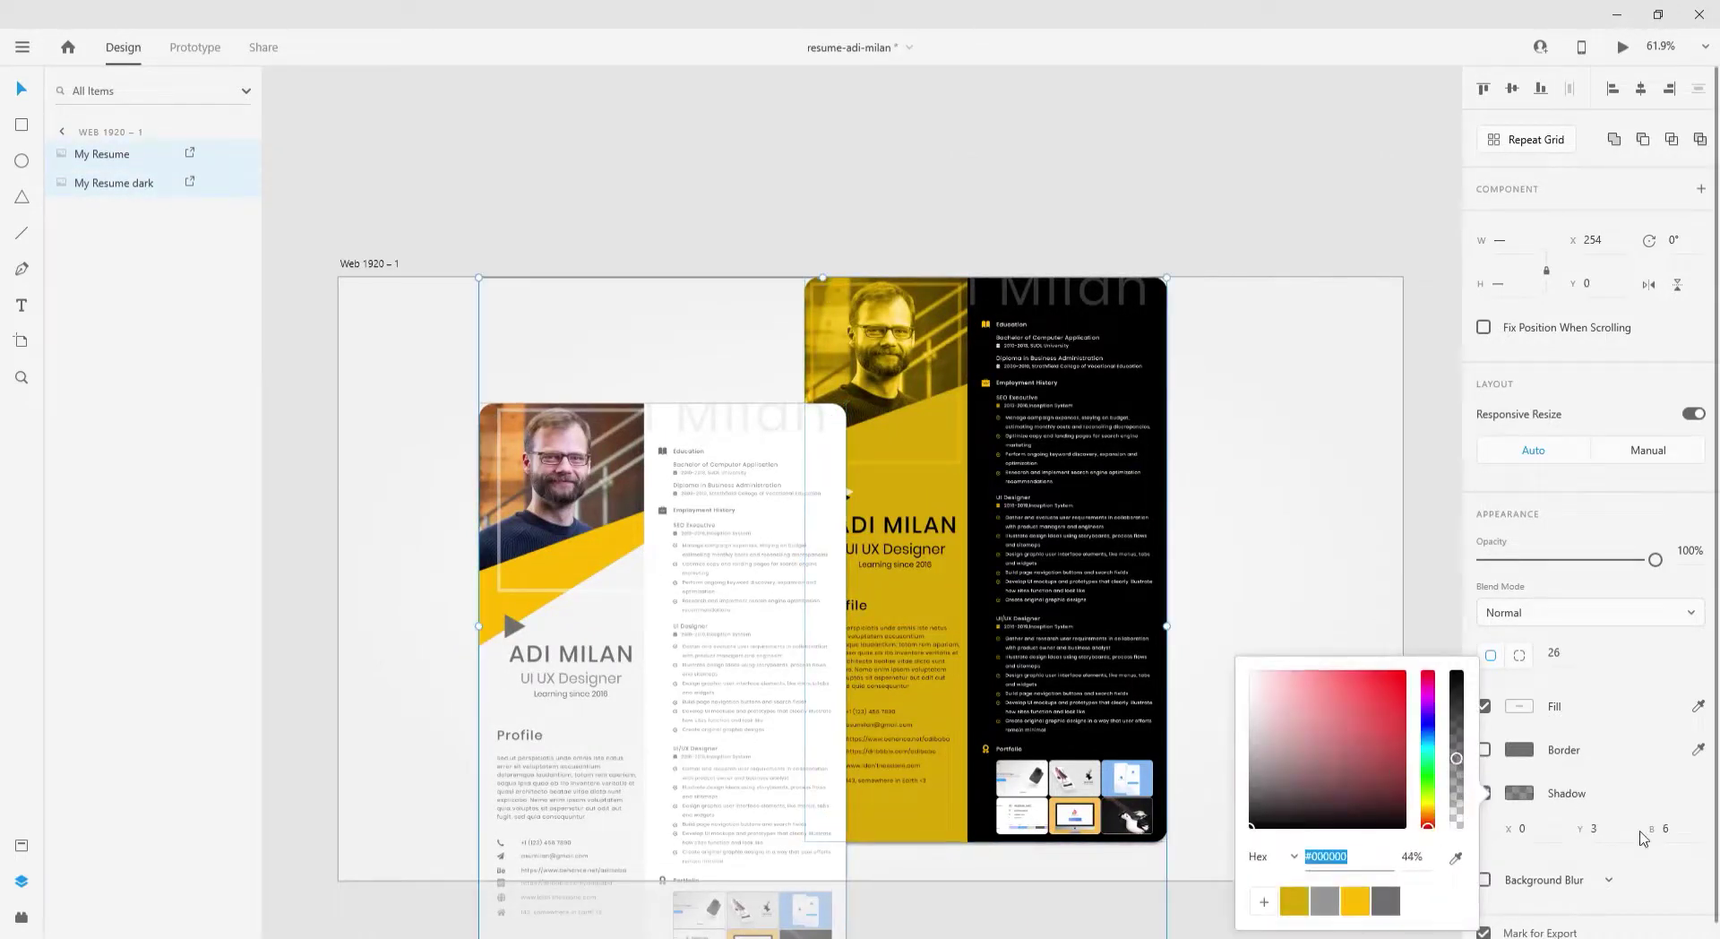
pyautogui.moveTo(1663, 831); pyautogui.dragTo(1658, 756)
pyautogui.moveTo(1594, 829); pyautogui.dragTo(1536, 764)
pyautogui.click(1518, 792)
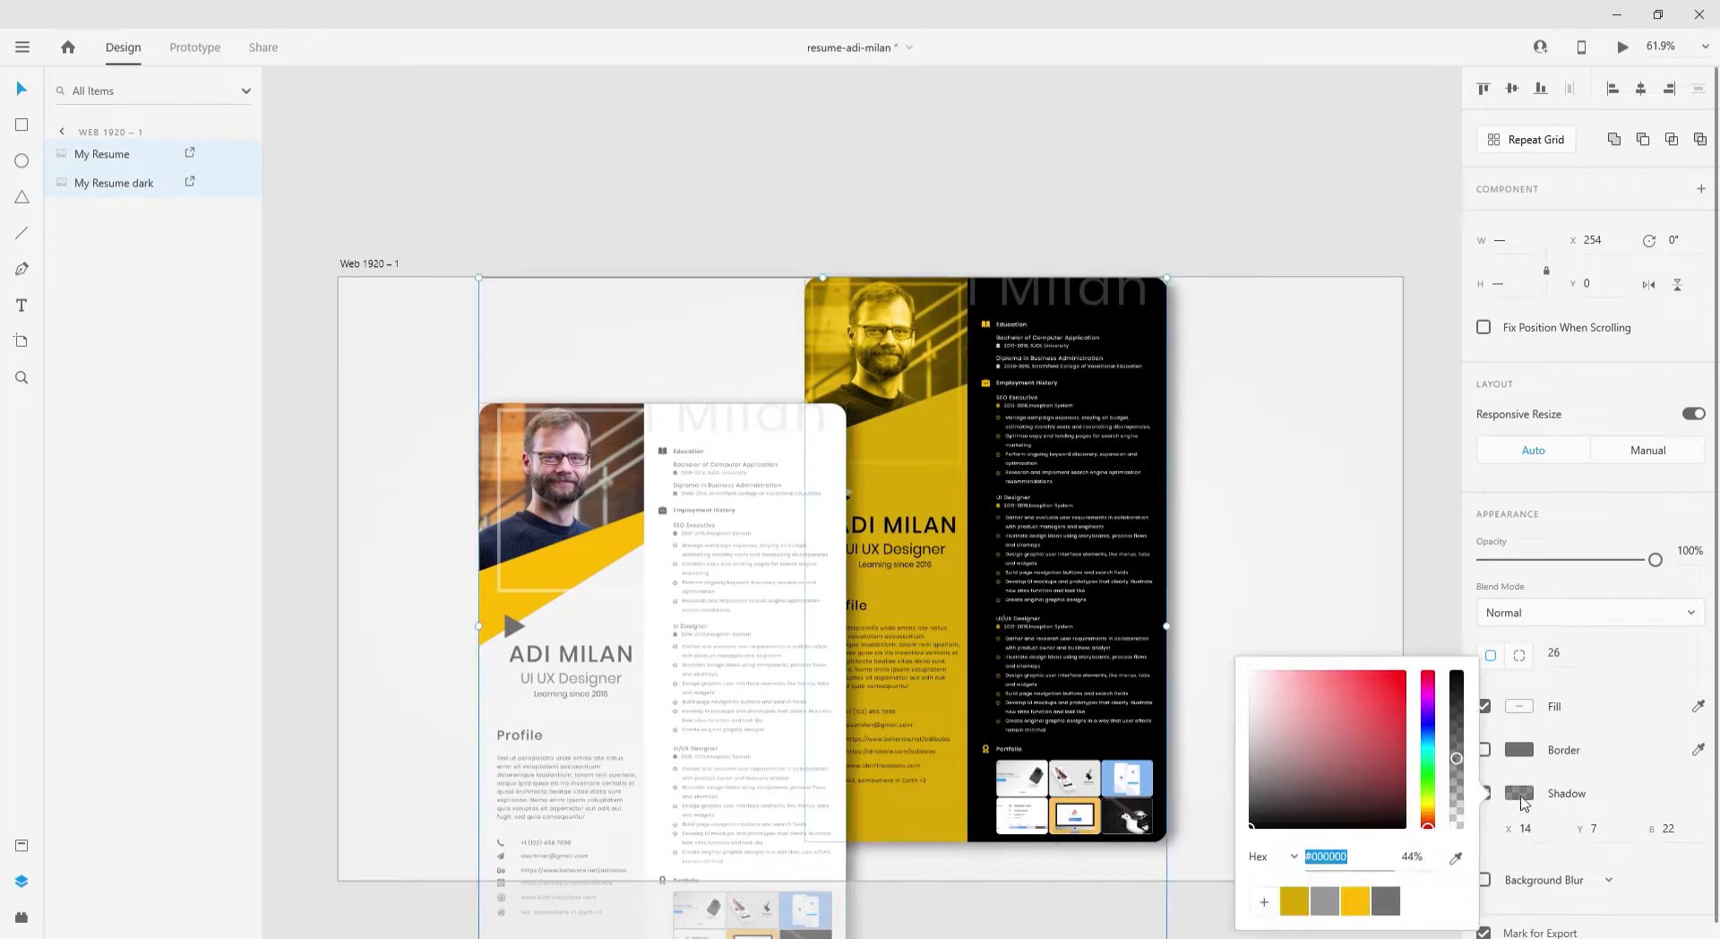
pyautogui.moveTo(1527, 830); pyautogui.dragTo(1530, 689)
pyautogui.moveTo(1594, 829); pyautogui.dragTo(1611, 711)
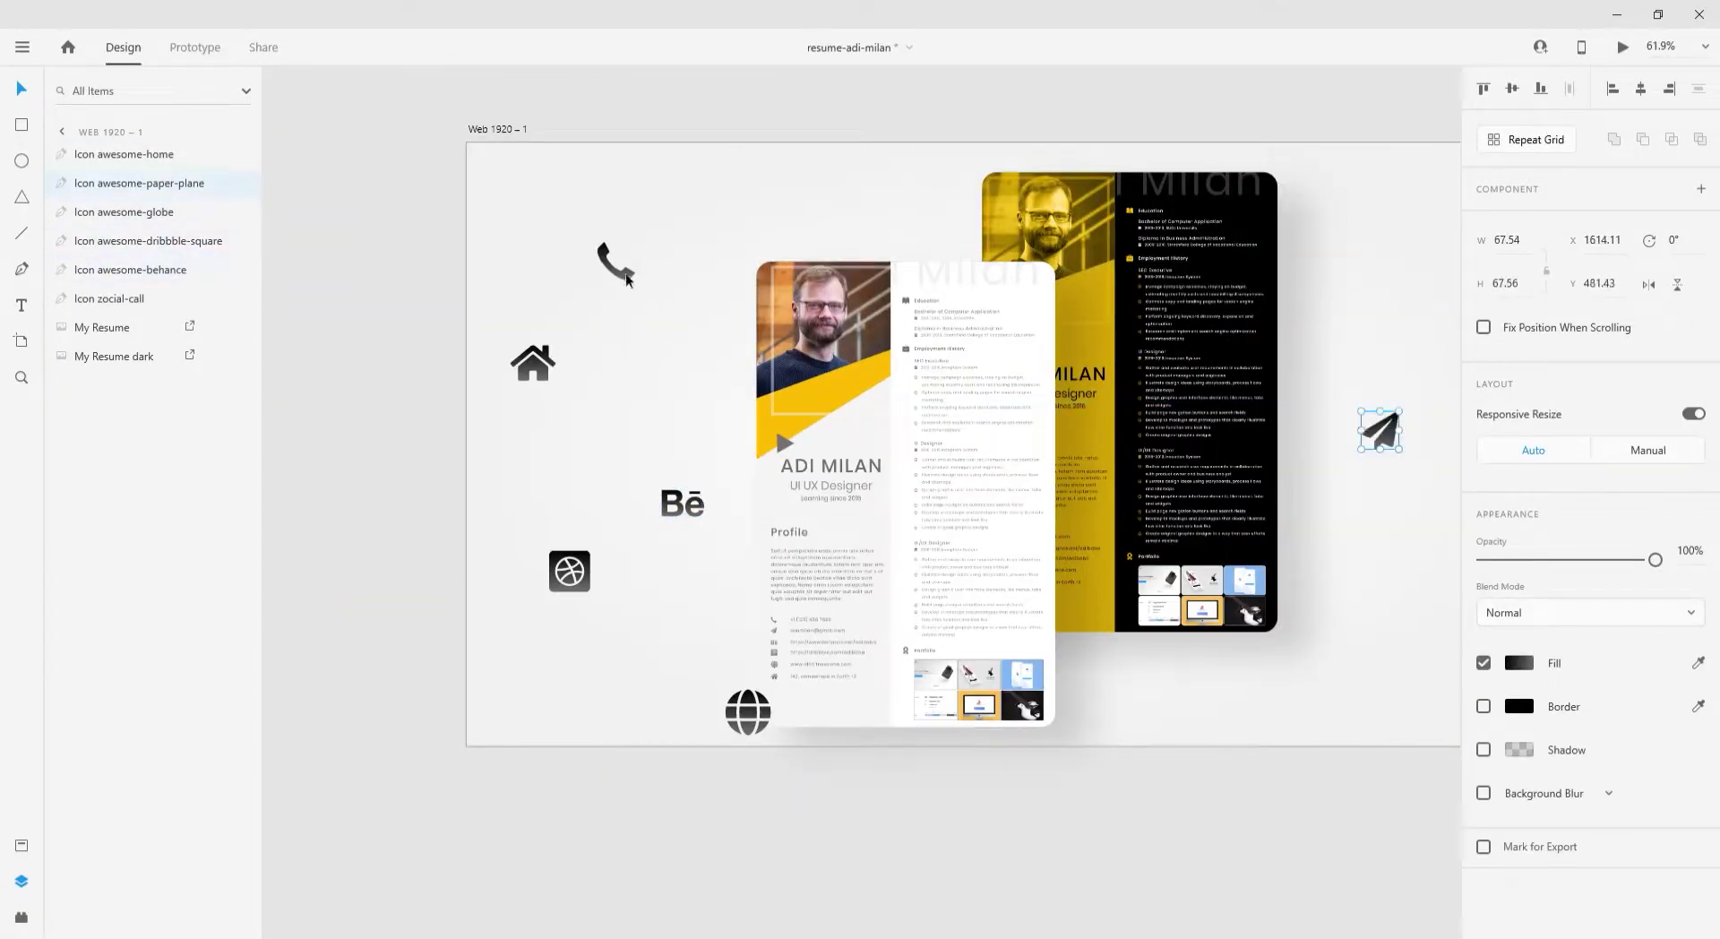
# - Rearrange the paper-plane, dribbble, globe and Behance icons around the resumes
pyautogui.moveTo(1389, 440); pyautogui.dragTo(1254, 704)
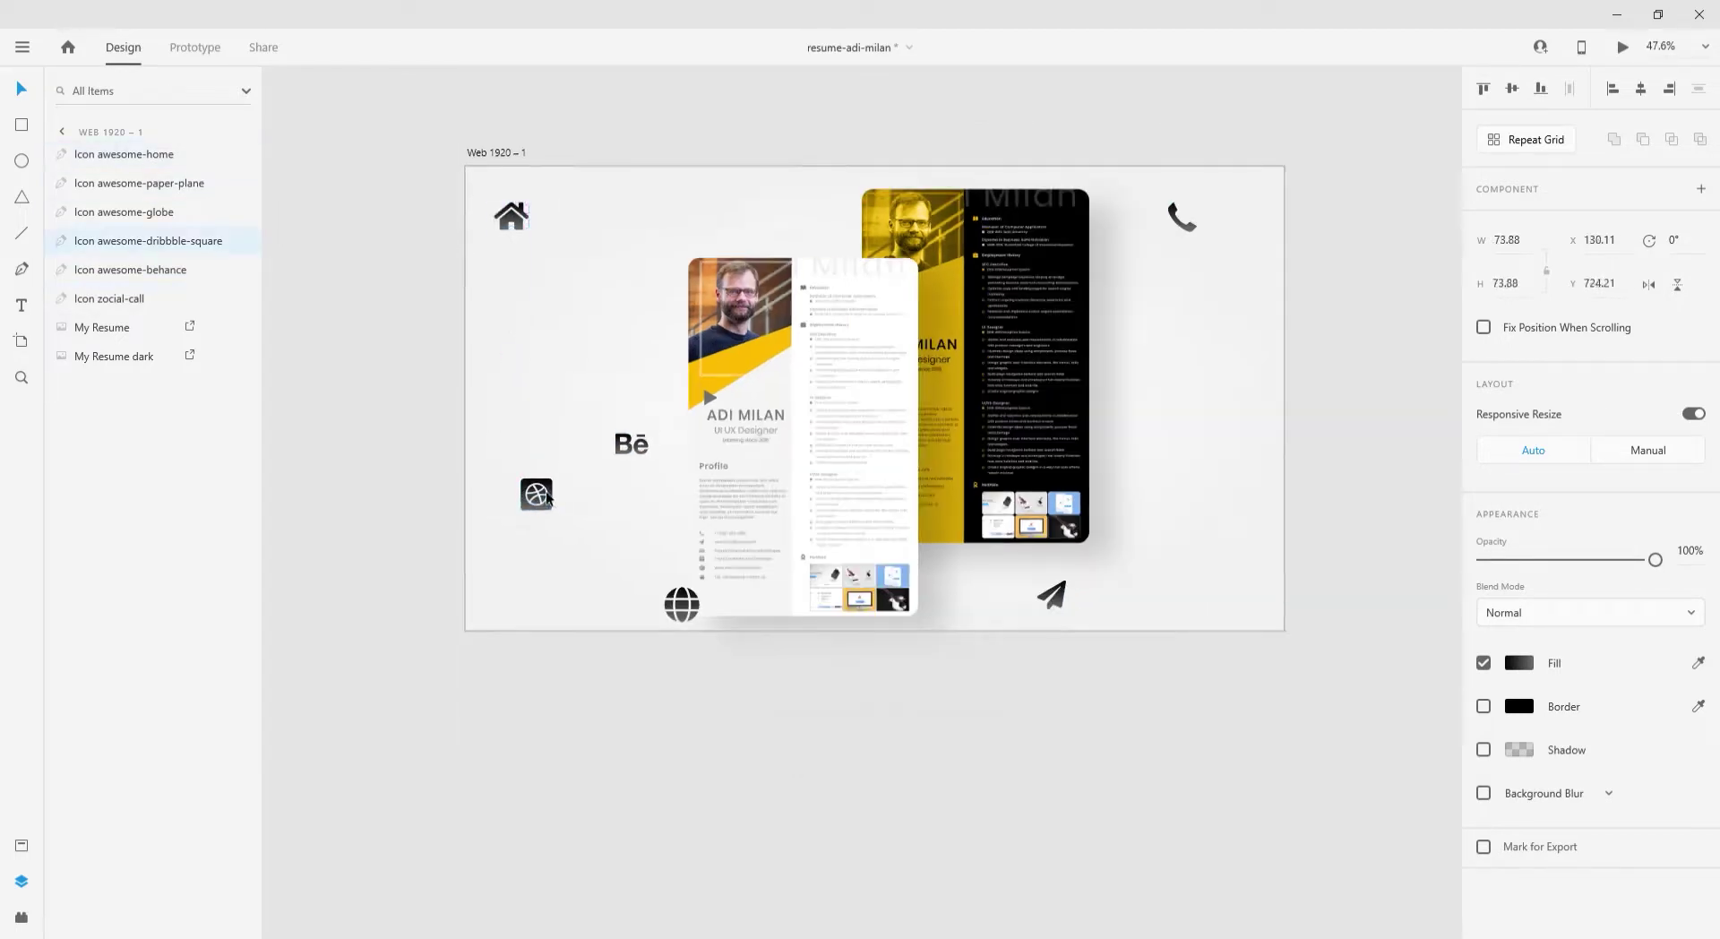
pyautogui.moveTo(548, 500); pyautogui.dragTo(532, 530)
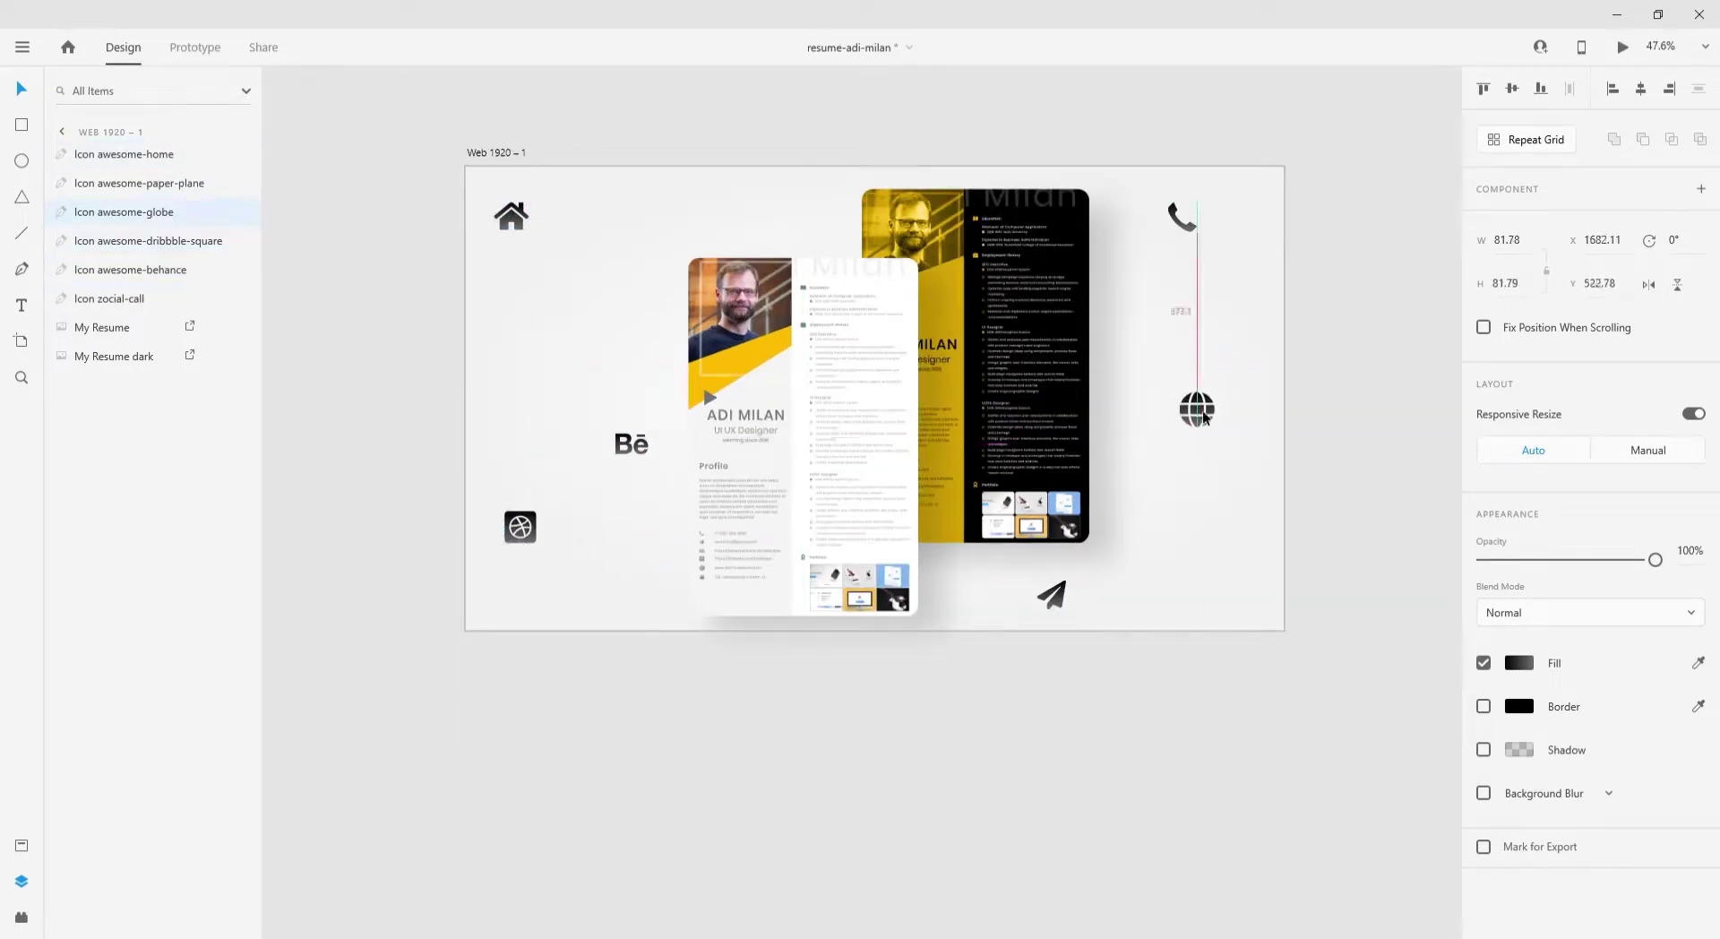
pyautogui.moveTo(1205, 448); pyautogui.dragTo(1215, 483)
pyautogui.moveTo(622, 439); pyautogui.dragTo(595, 394)
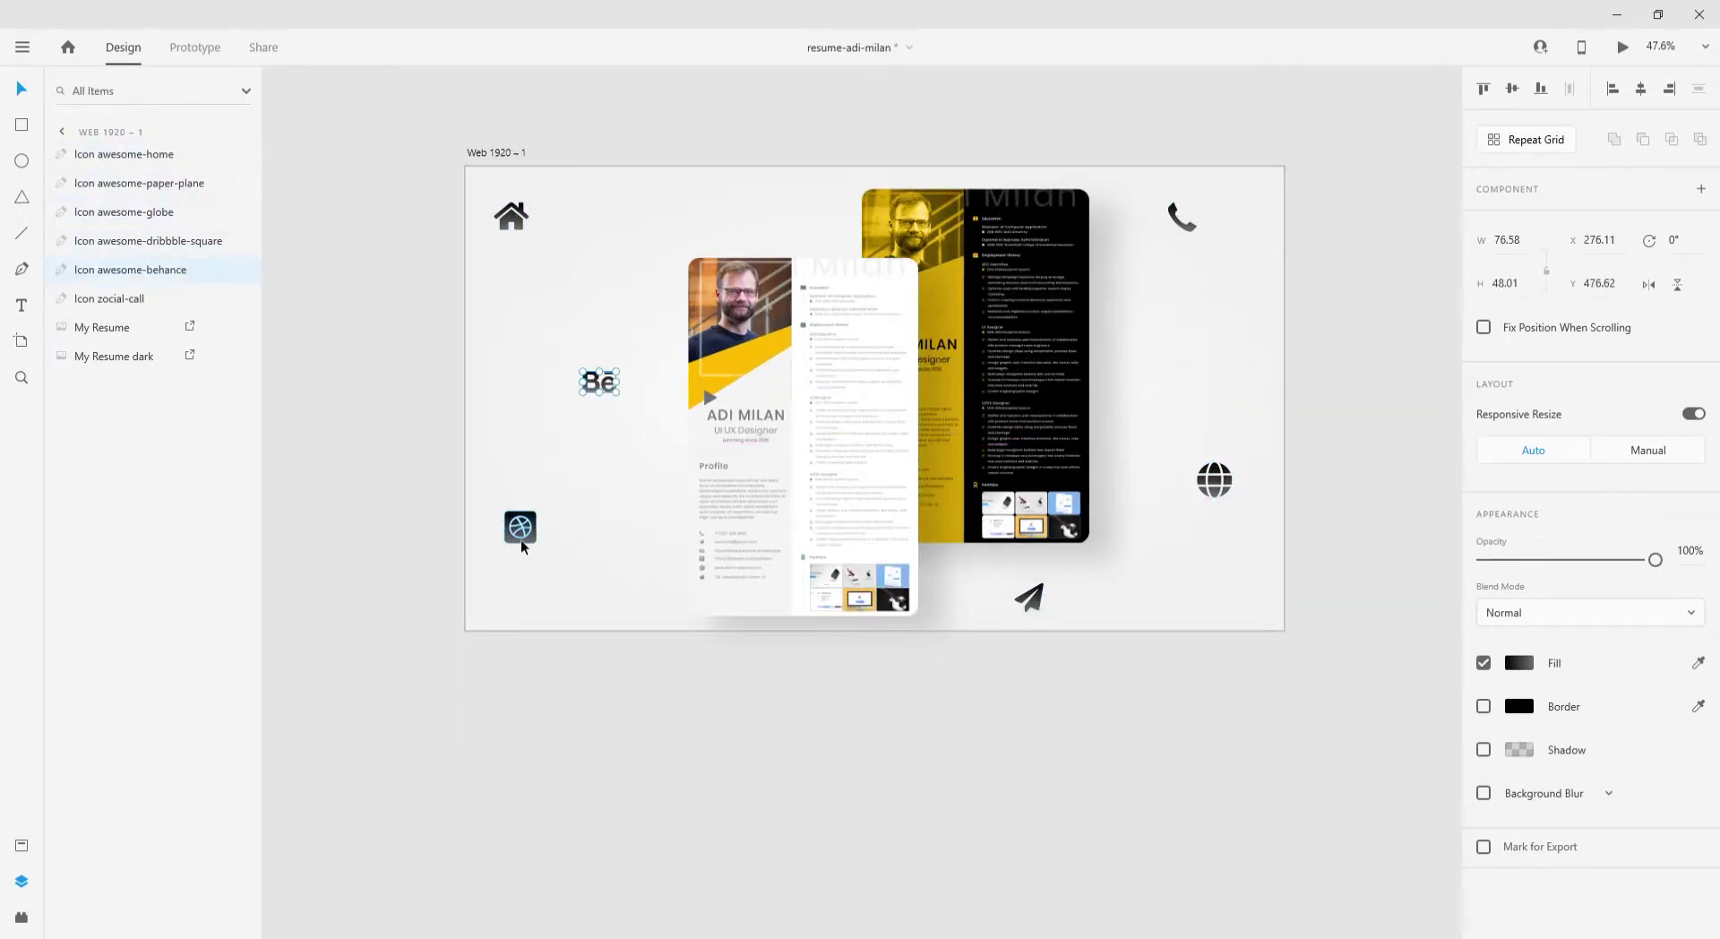
pyautogui.moveTo(522, 545); pyautogui.dragTo(511, 605)
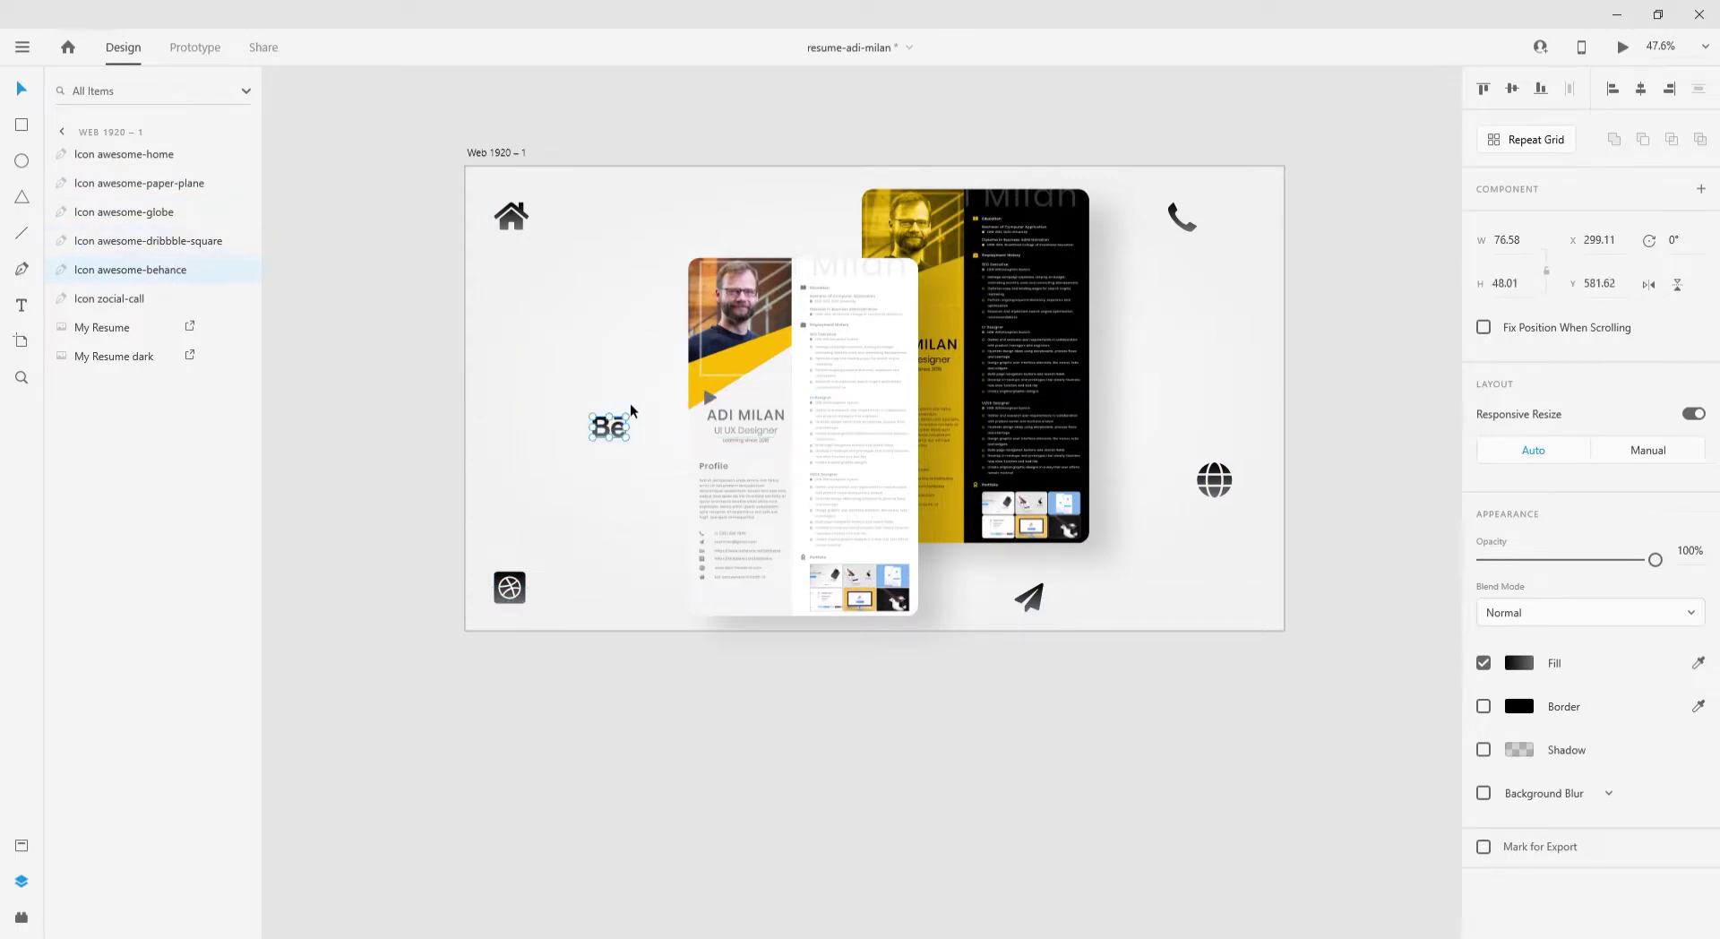
# - Change the artboard background from a radial gradient to a solid vivid blue #1A94FF
pyautogui.click(1164, 421)
pyautogui.click(1518, 621)
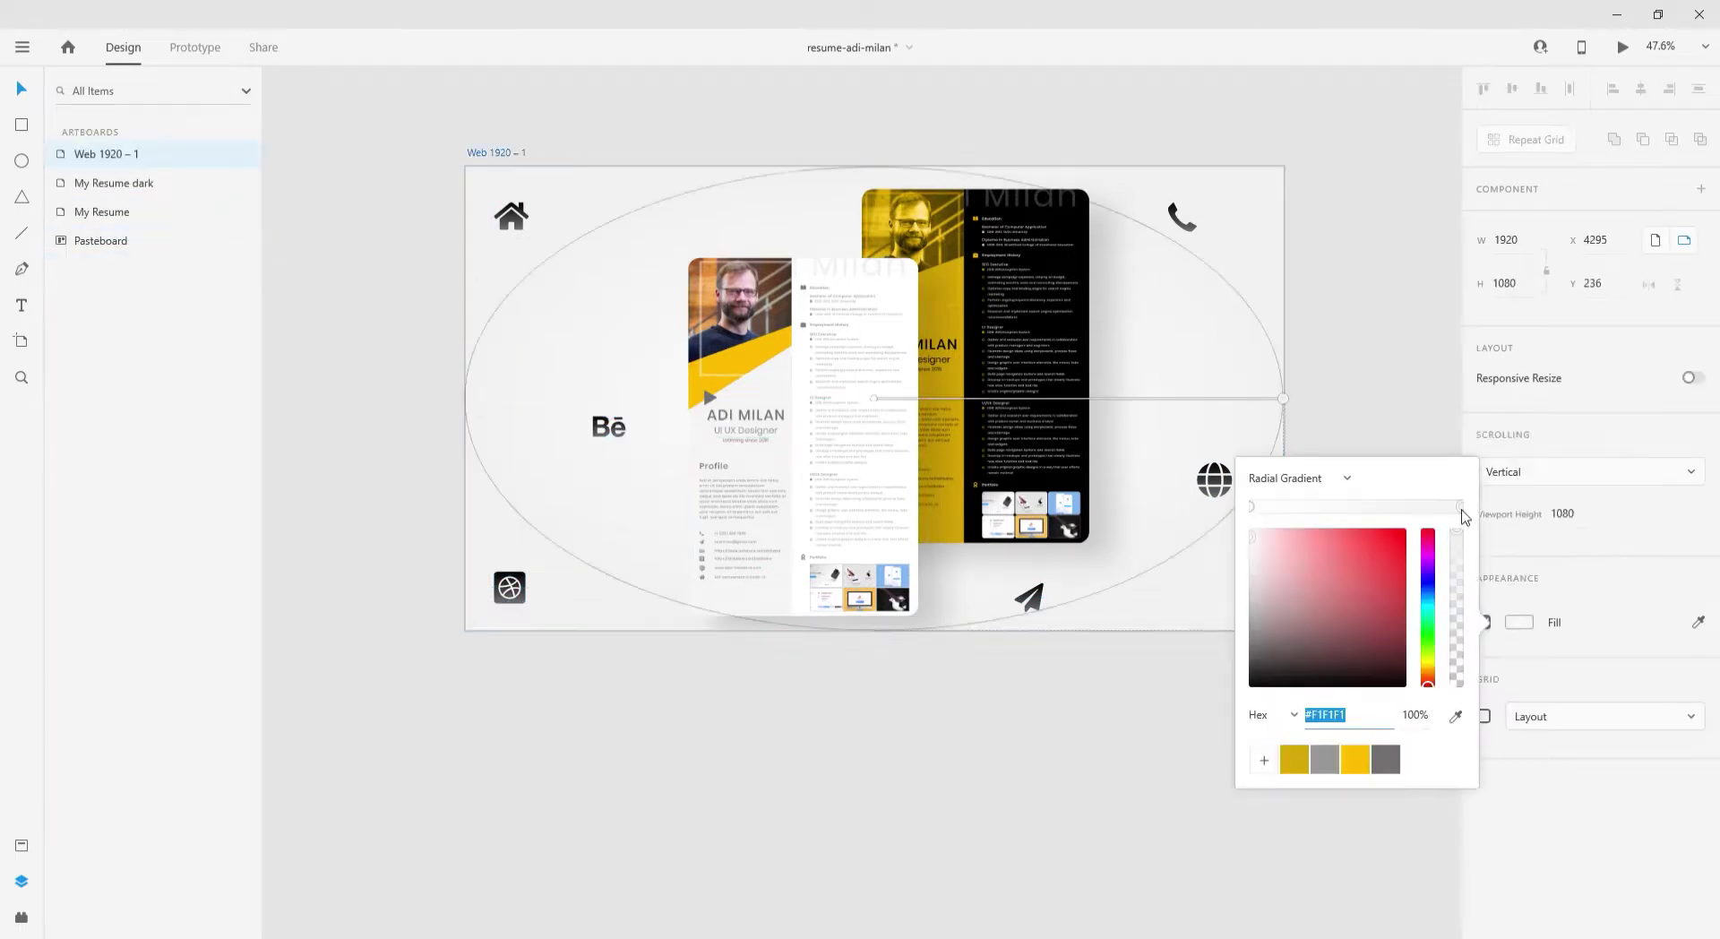
pyautogui.click(1427, 601)
pyautogui.click(1402, 531)
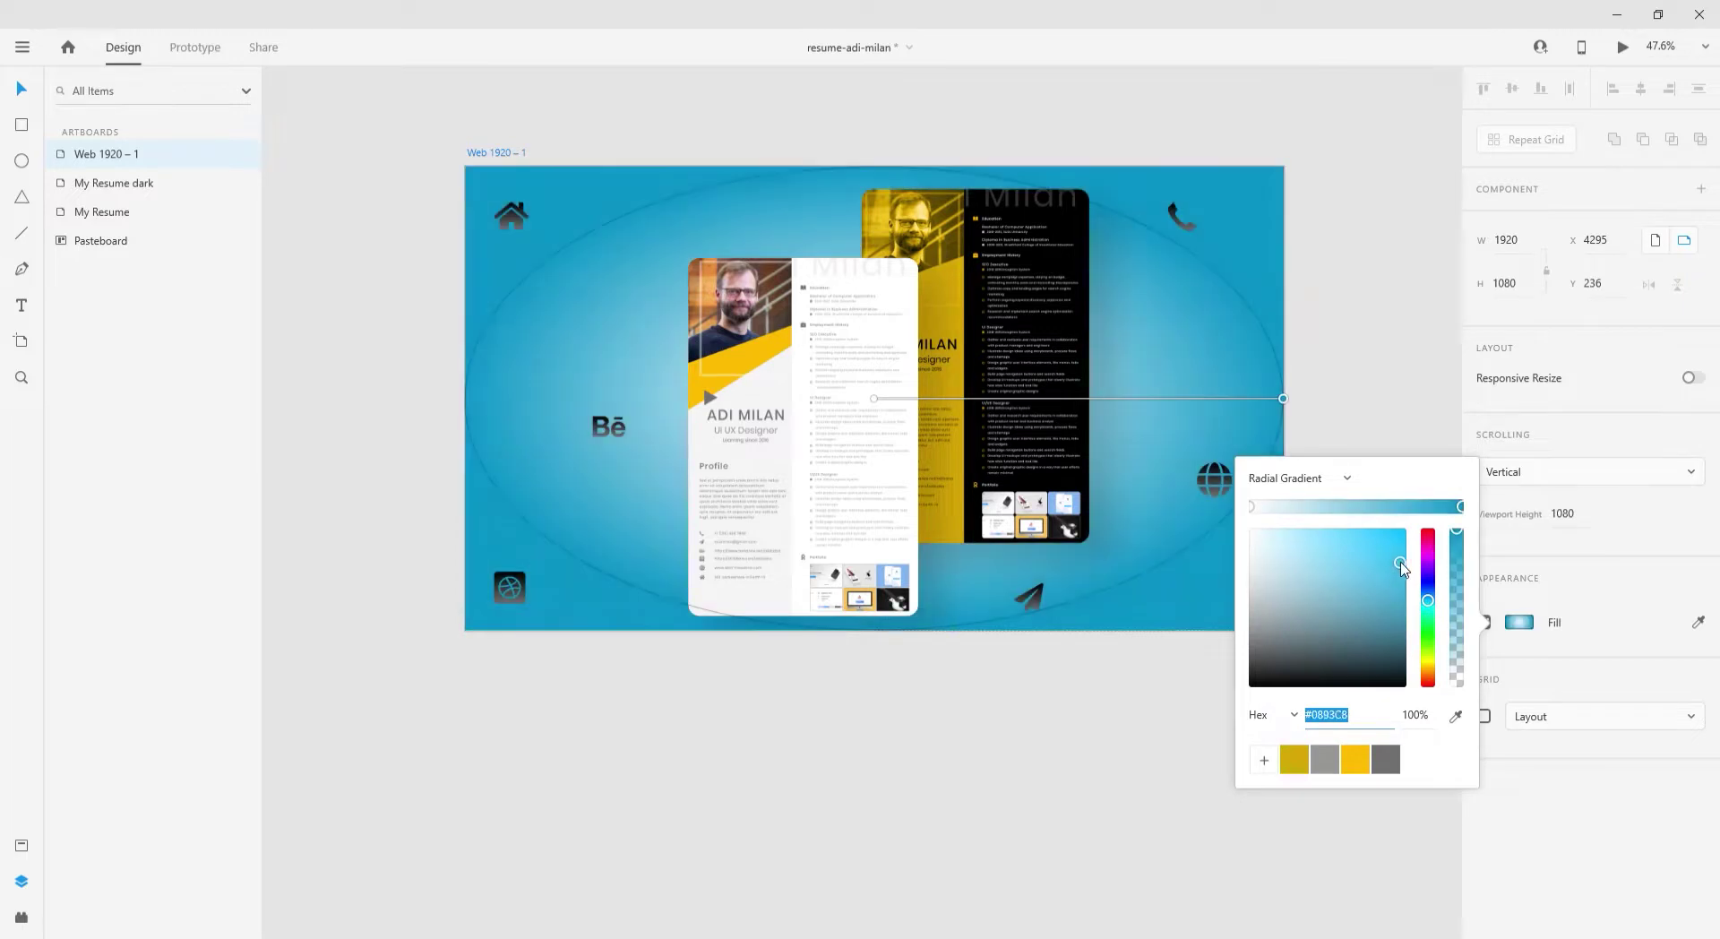
pyautogui.moveTo(1431, 607)
pyautogui.mouseDown()
pyautogui.moveTo(1429, 535)
pyautogui.moveTo(1424, 706)
pyautogui.moveTo(1426, 602)
pyautogui.mouseUp()
pyautogui.click(1252, 509)
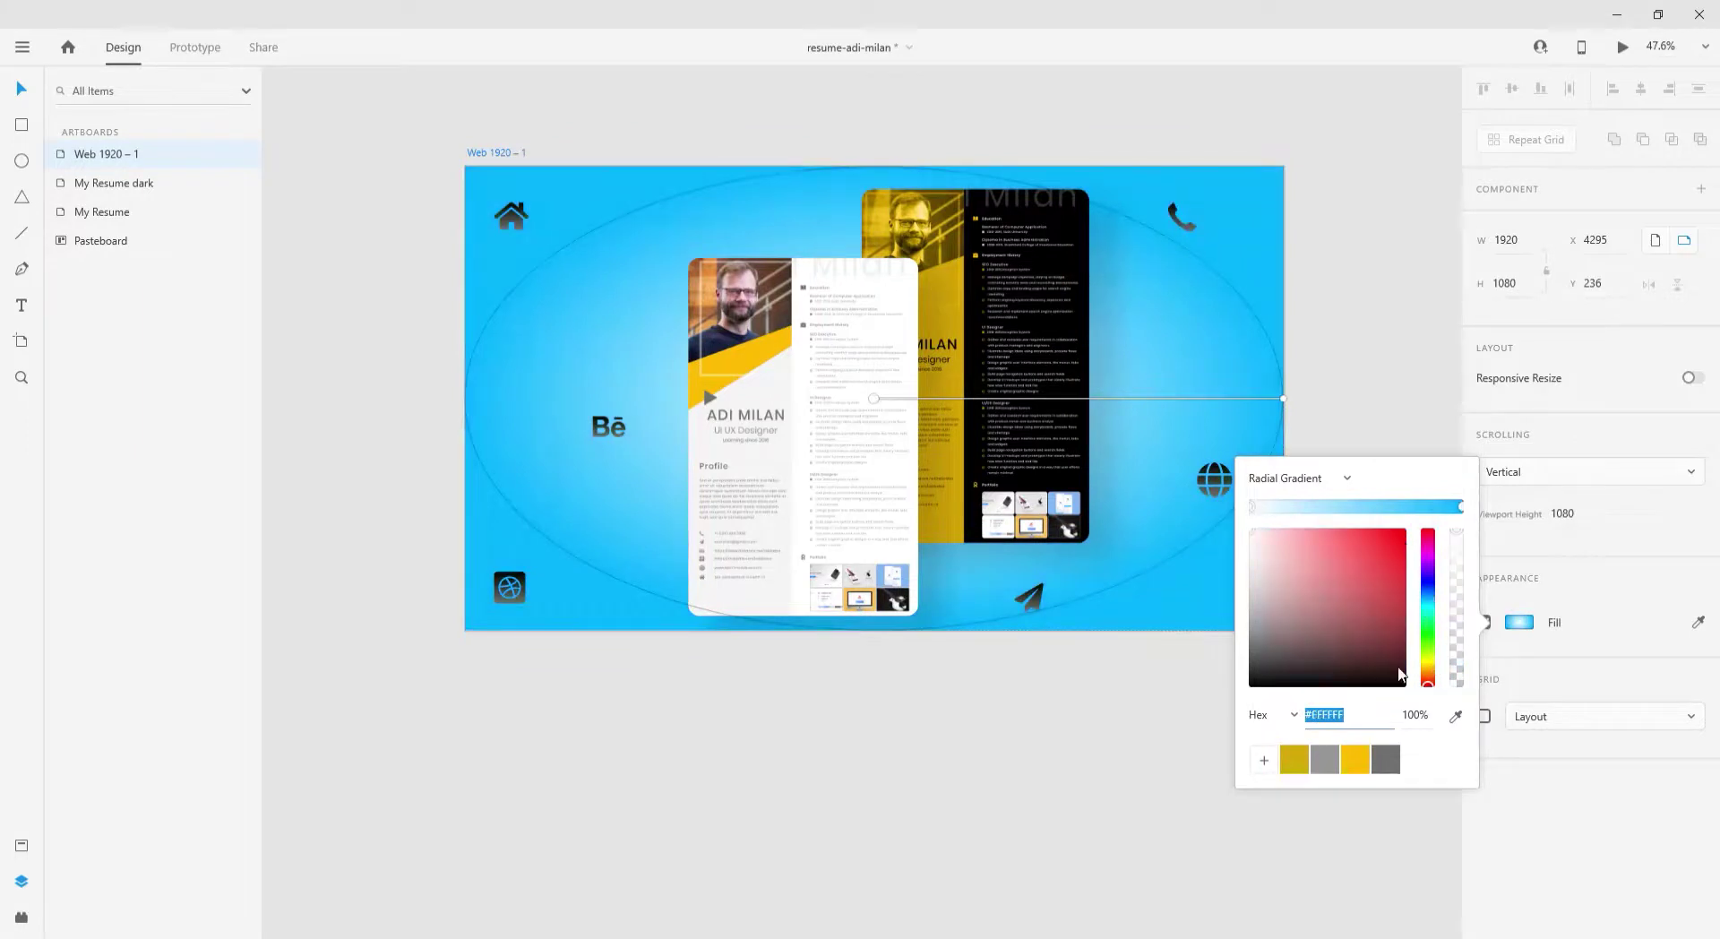
pyautogui.click(1184, 488)
pyautogui.click(1298, 480)
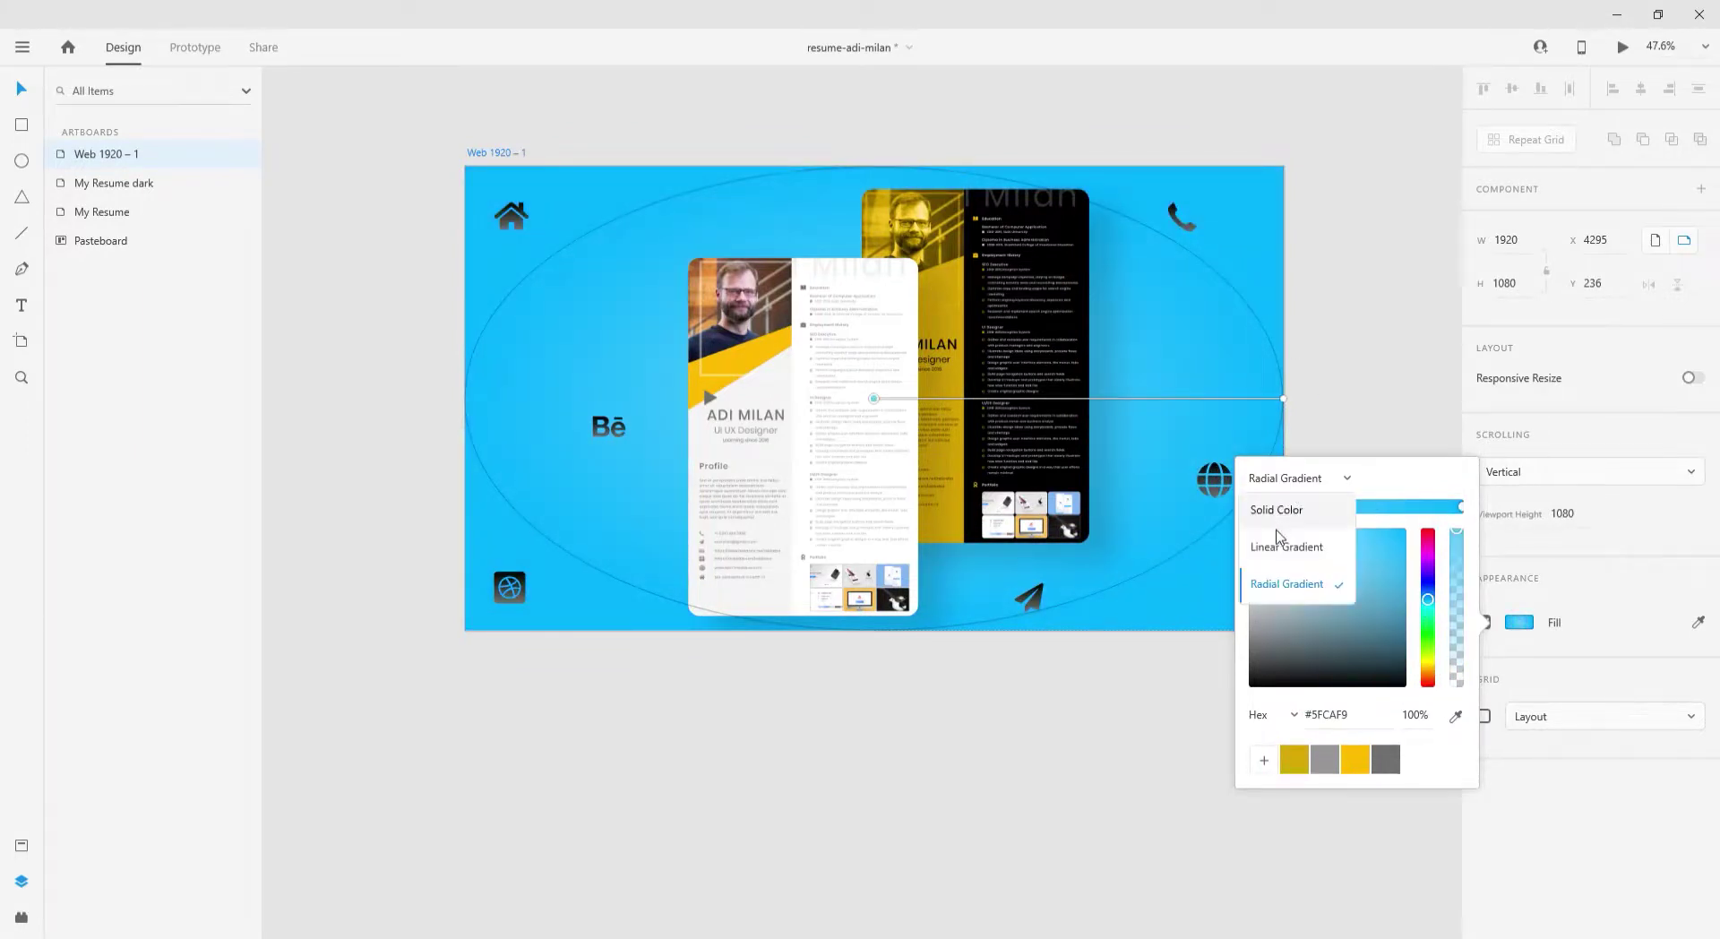
pyautogui.click(1267, 509)
pyautogui.click(1428, 582)
pyautogui.moveTo(1345, 518); pyautogui.dragTo(1389, 515)
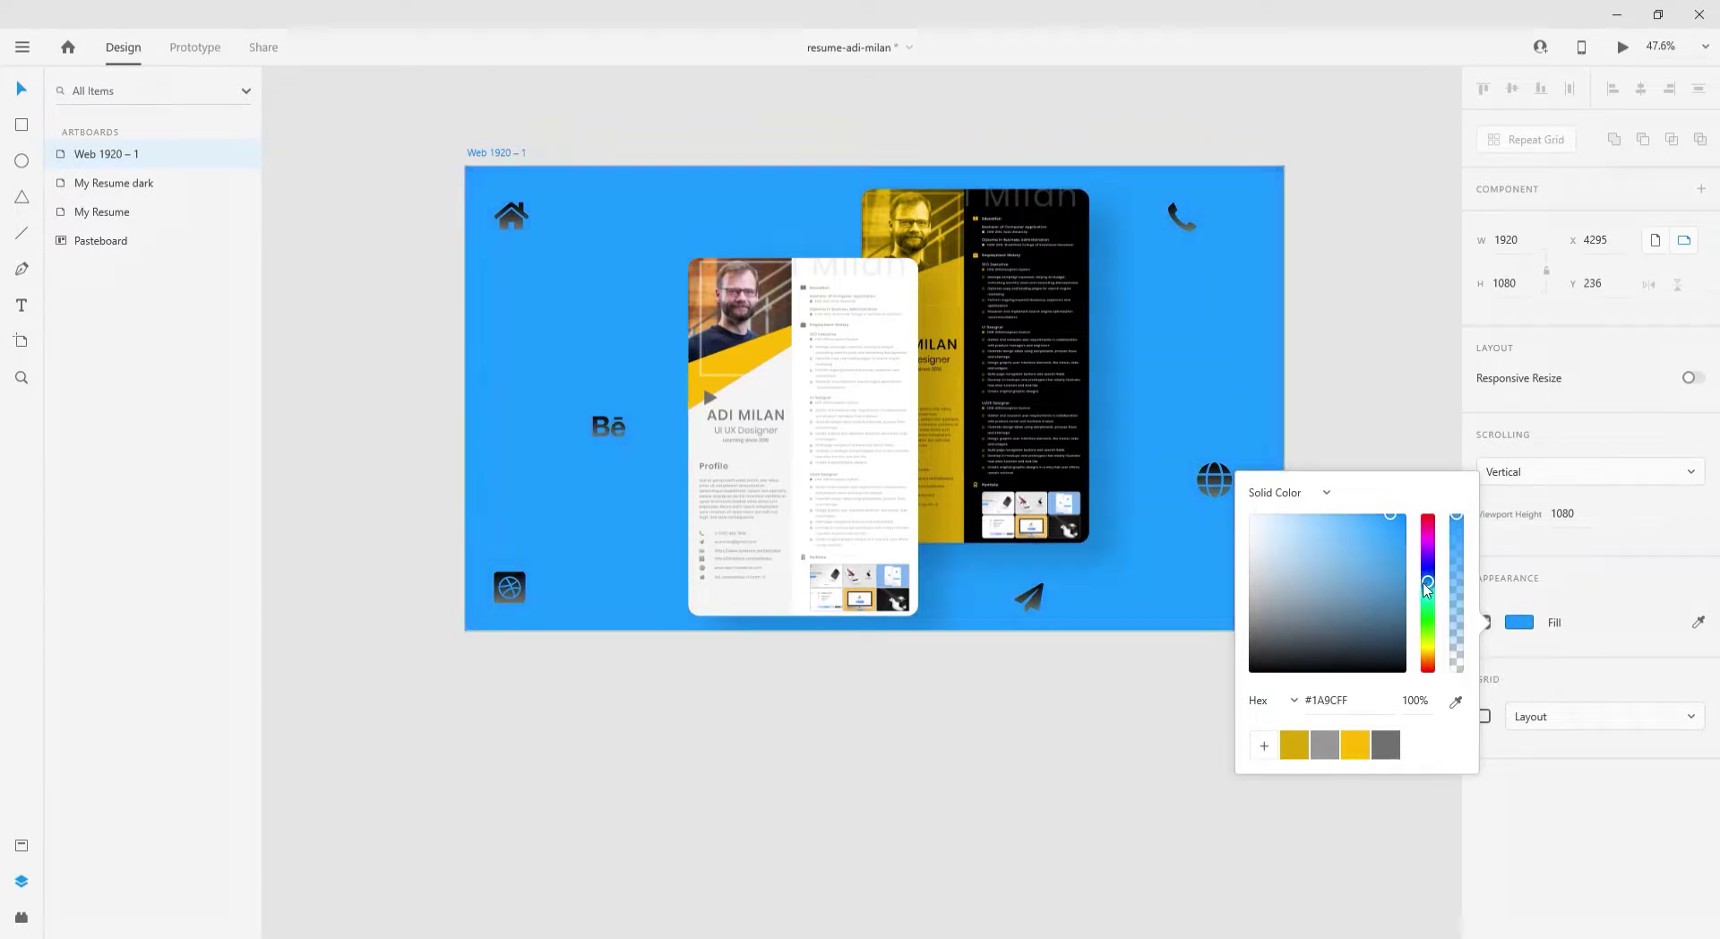
# - Turn the background into a linear gradient with a lighter bottom stop
pyautogui.click(1297, 493)
pyautogui.click(1290, 548)
pyautogui.moveTo(1428, 606); pyautogui.dragTo(1379, 537)
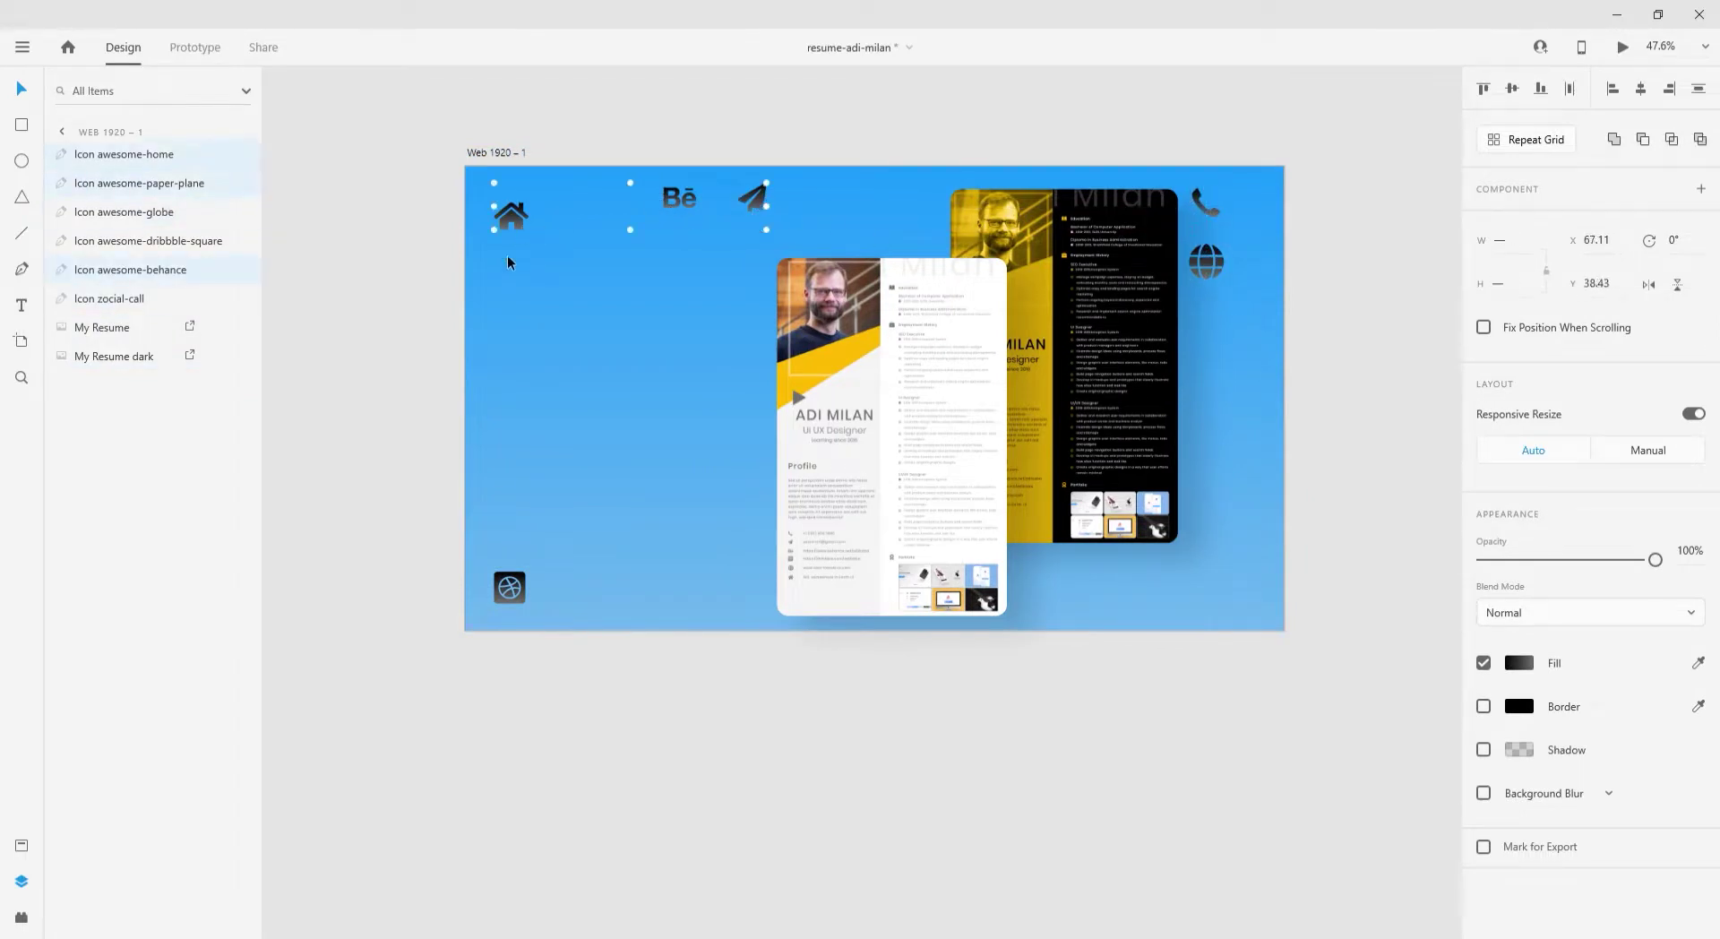
# - Align the icons right into a shorter column and fill them solid white #FFFFFF
pyautogui.click(1668, 89)
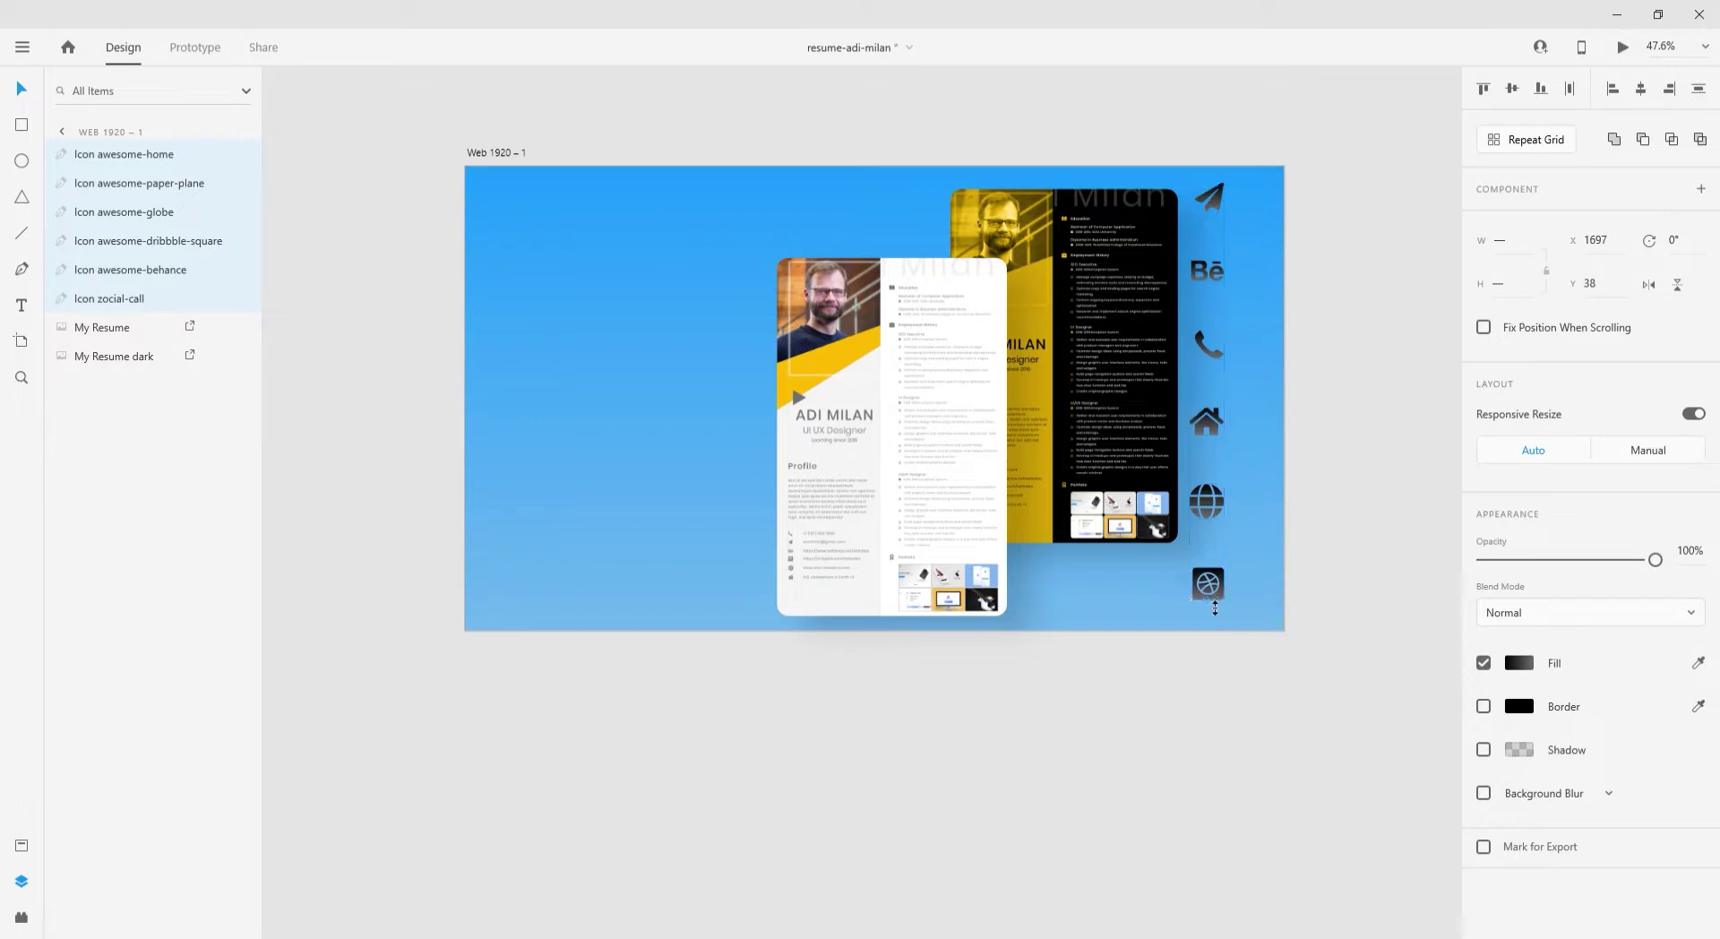
pyautogui.moveTo(1215, 608); pyautogui.dragTo(1220, 583)
pyautogui.click(1518, 663)
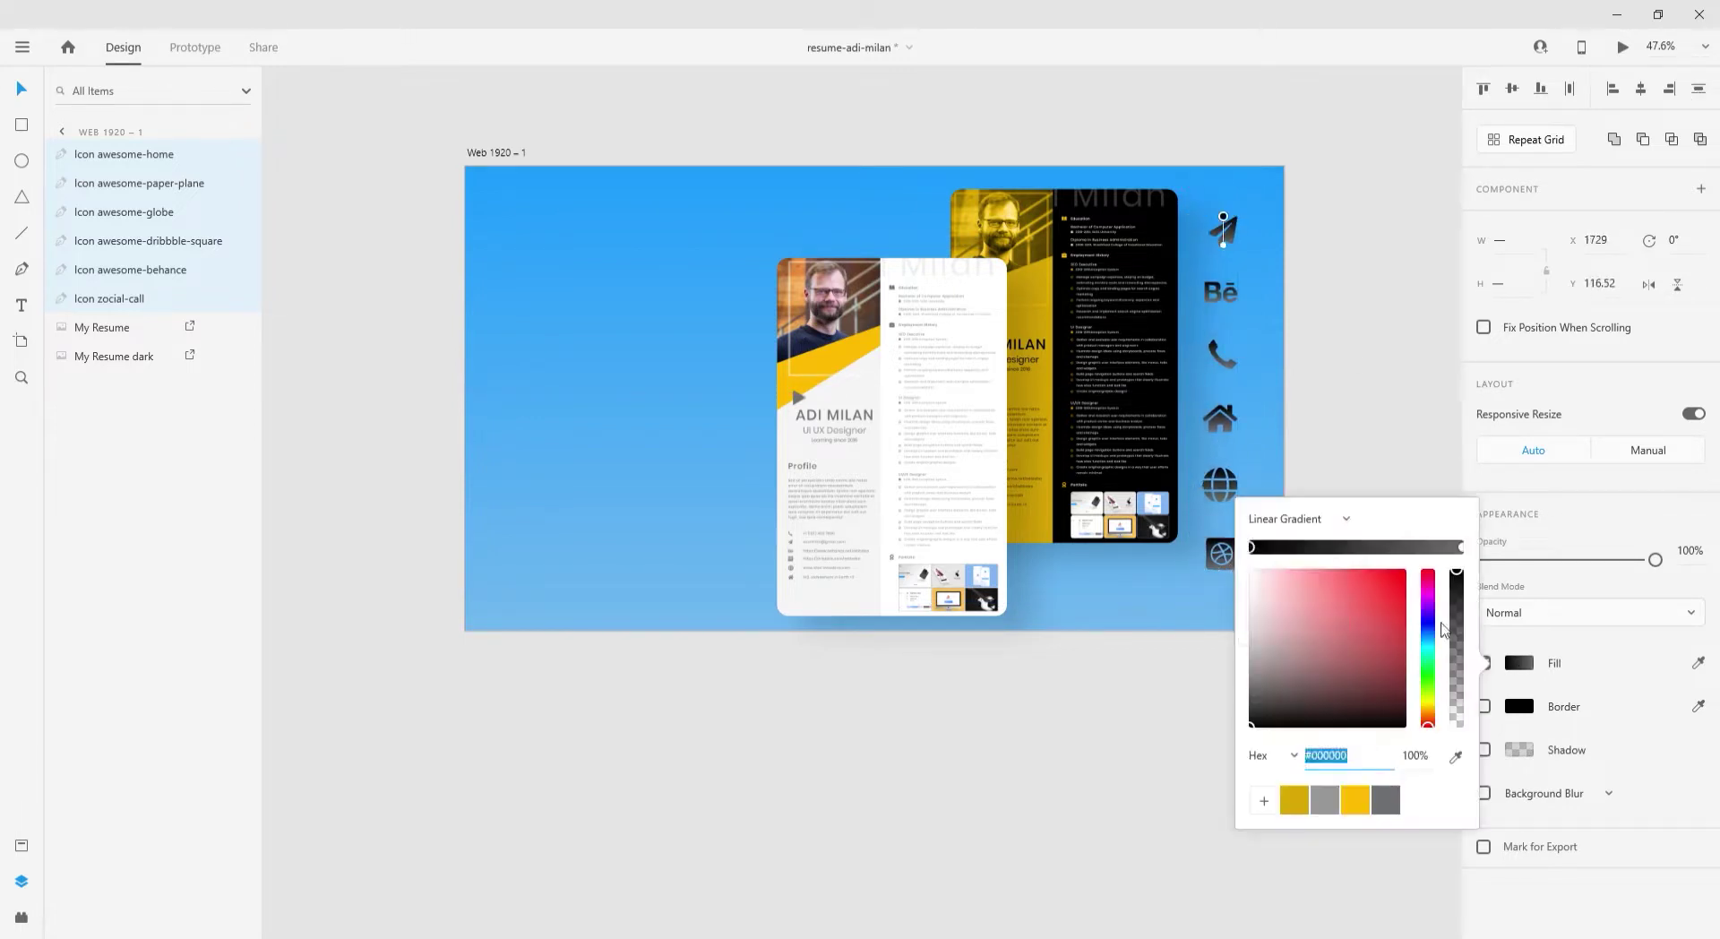
pyautogui.click(1290, 533)
pyautogui.click(1272, 548)
pyautogui.moveTo(1290, 573); pyautogui.dragTo(1234, 544)
pyautogui.click(1485, 757)
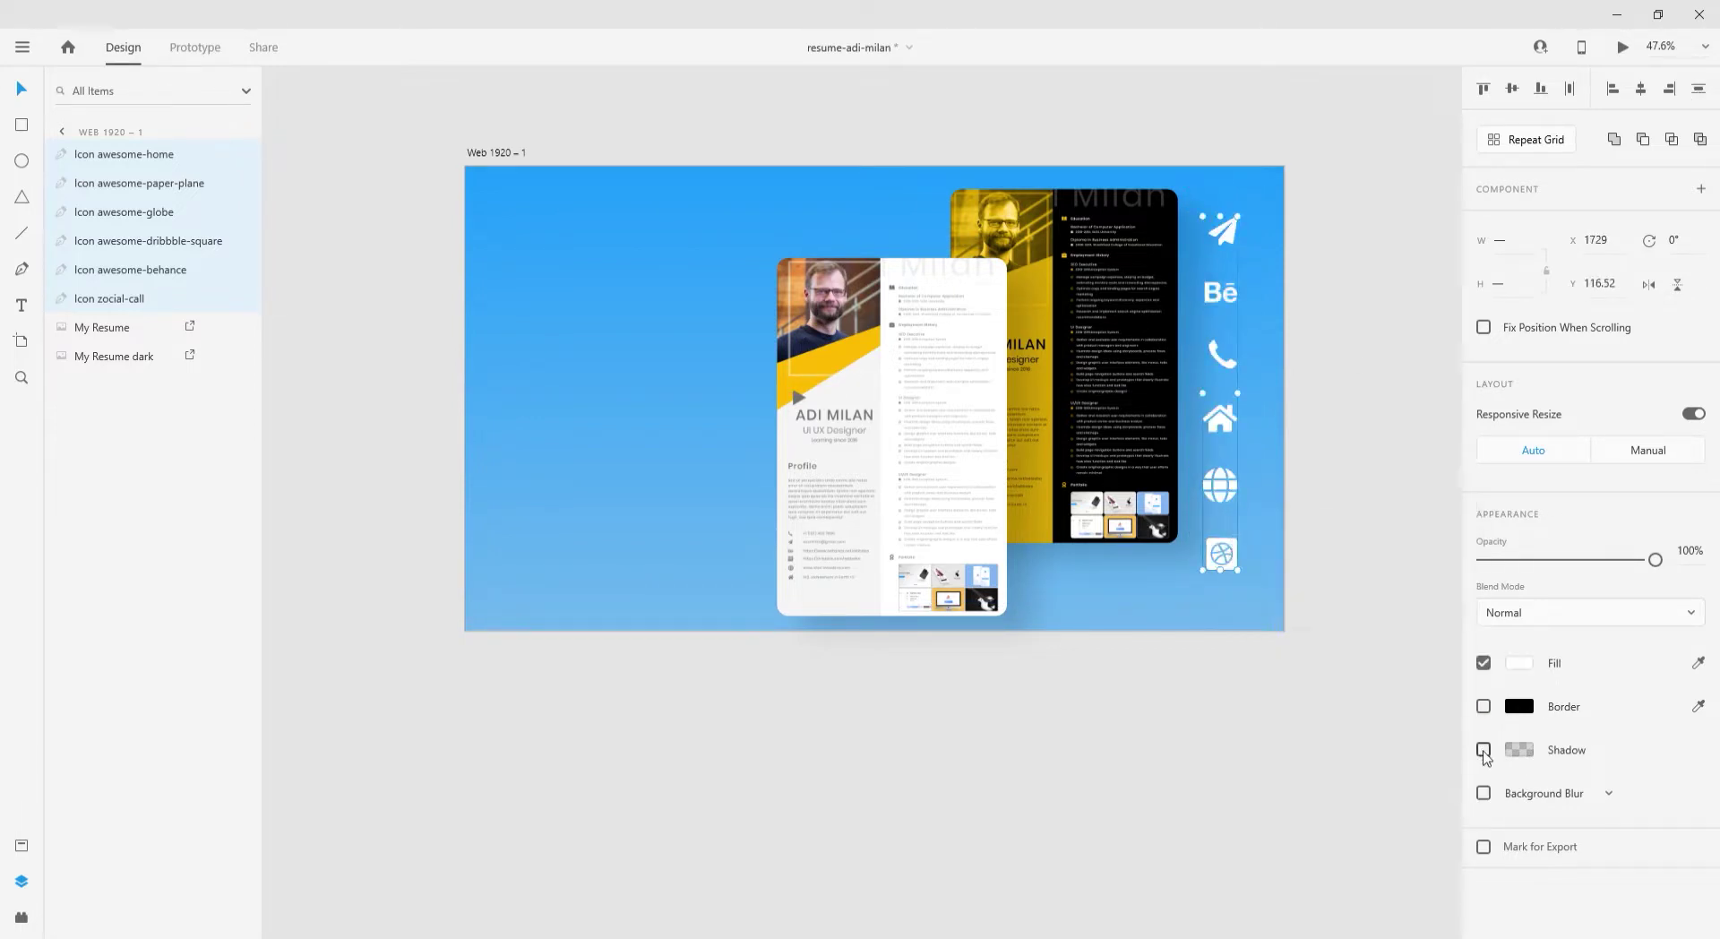
# - Give the icons a blue drop shadow at 57% opacity with a larger Y offset
pyautogui.click(1518, 748)
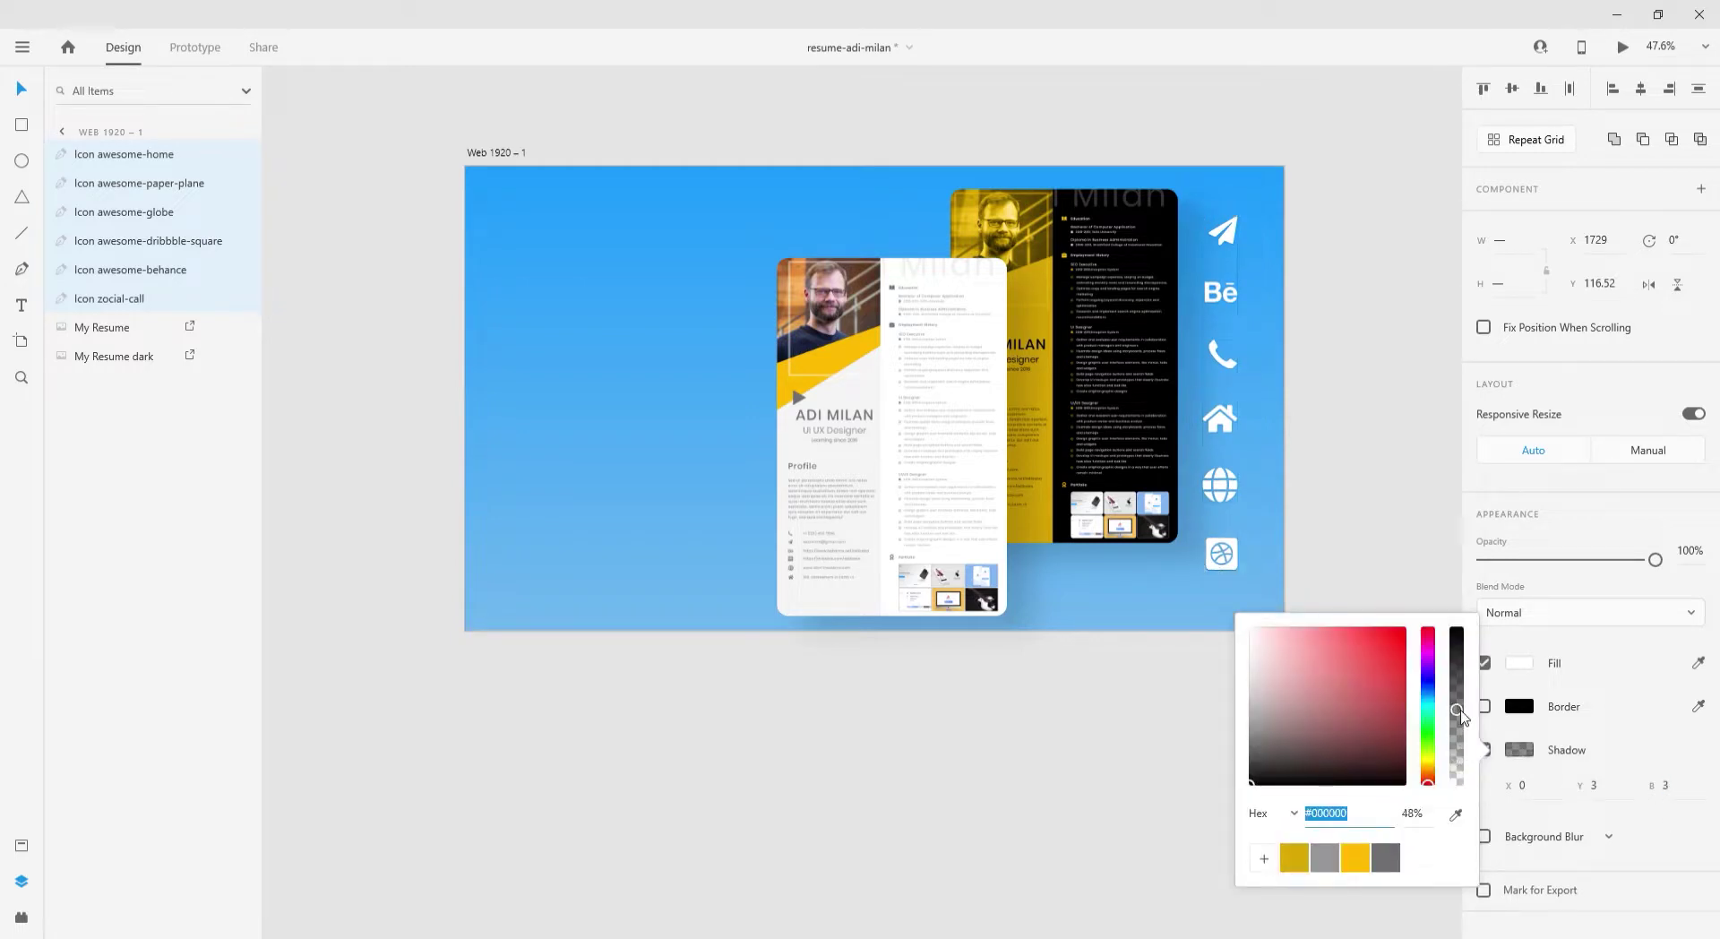
pyautogui.click(1456, 814)
pyautogui.click(1259, 609)
pyautogui.click(1600, 797)
pyautogui.press('Up')
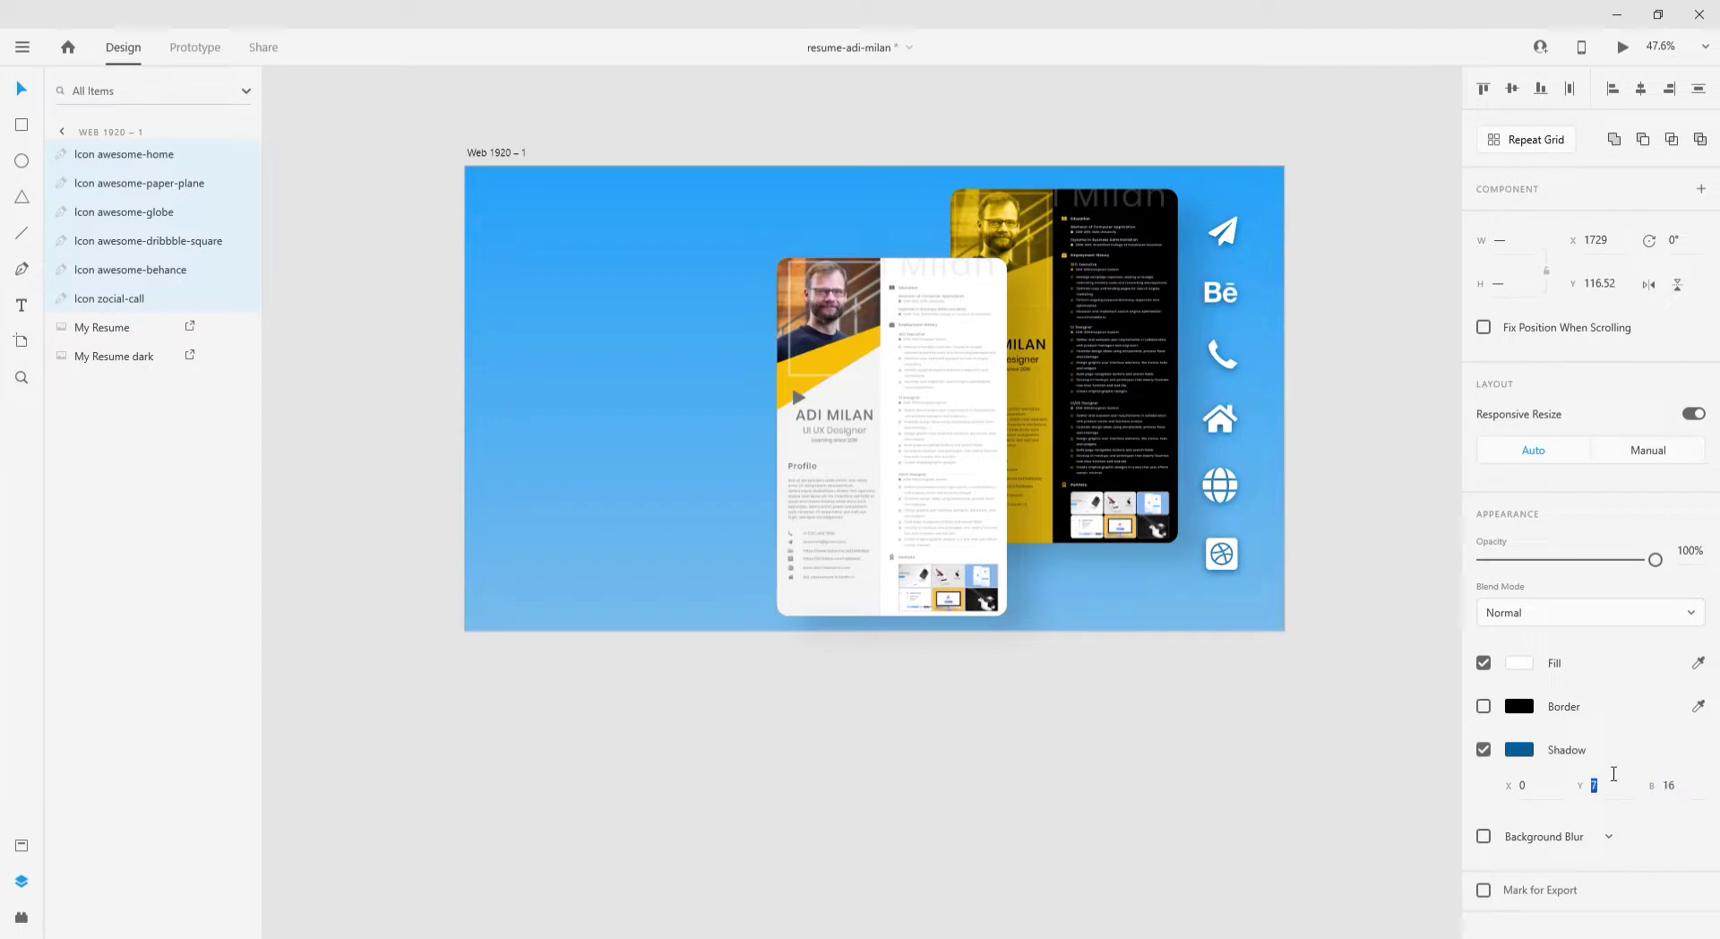
pyautogui.click(1520, 751)
pyautogui.click(1457, 695)
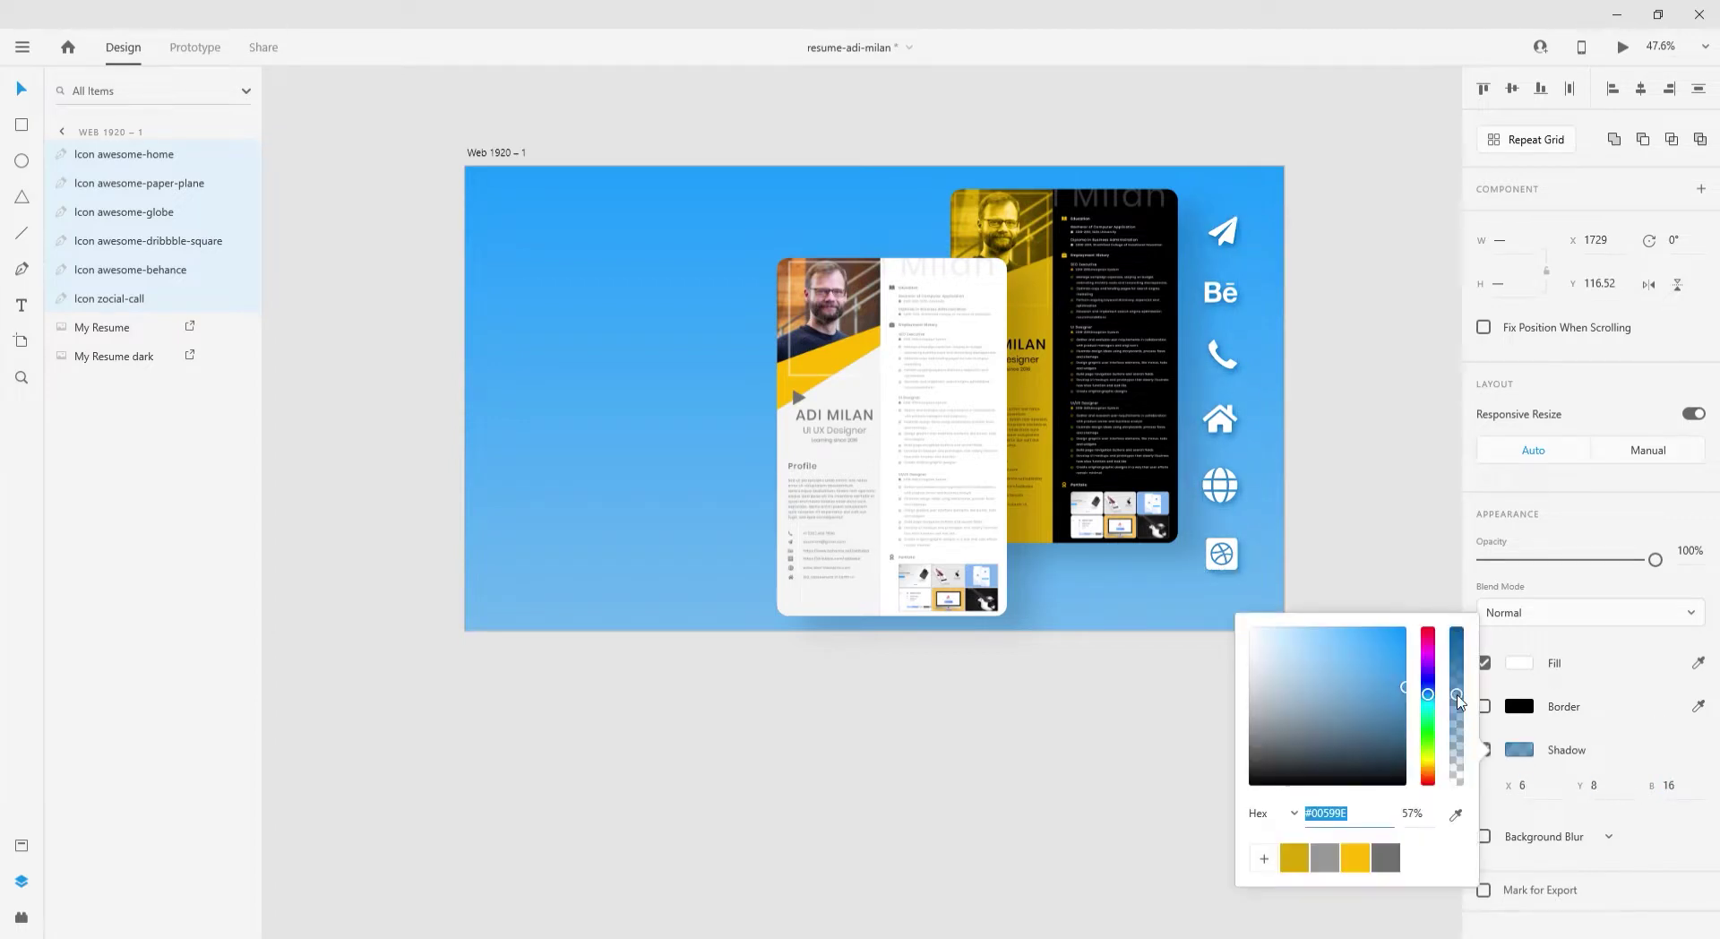
pyautogui.click(932, 421)
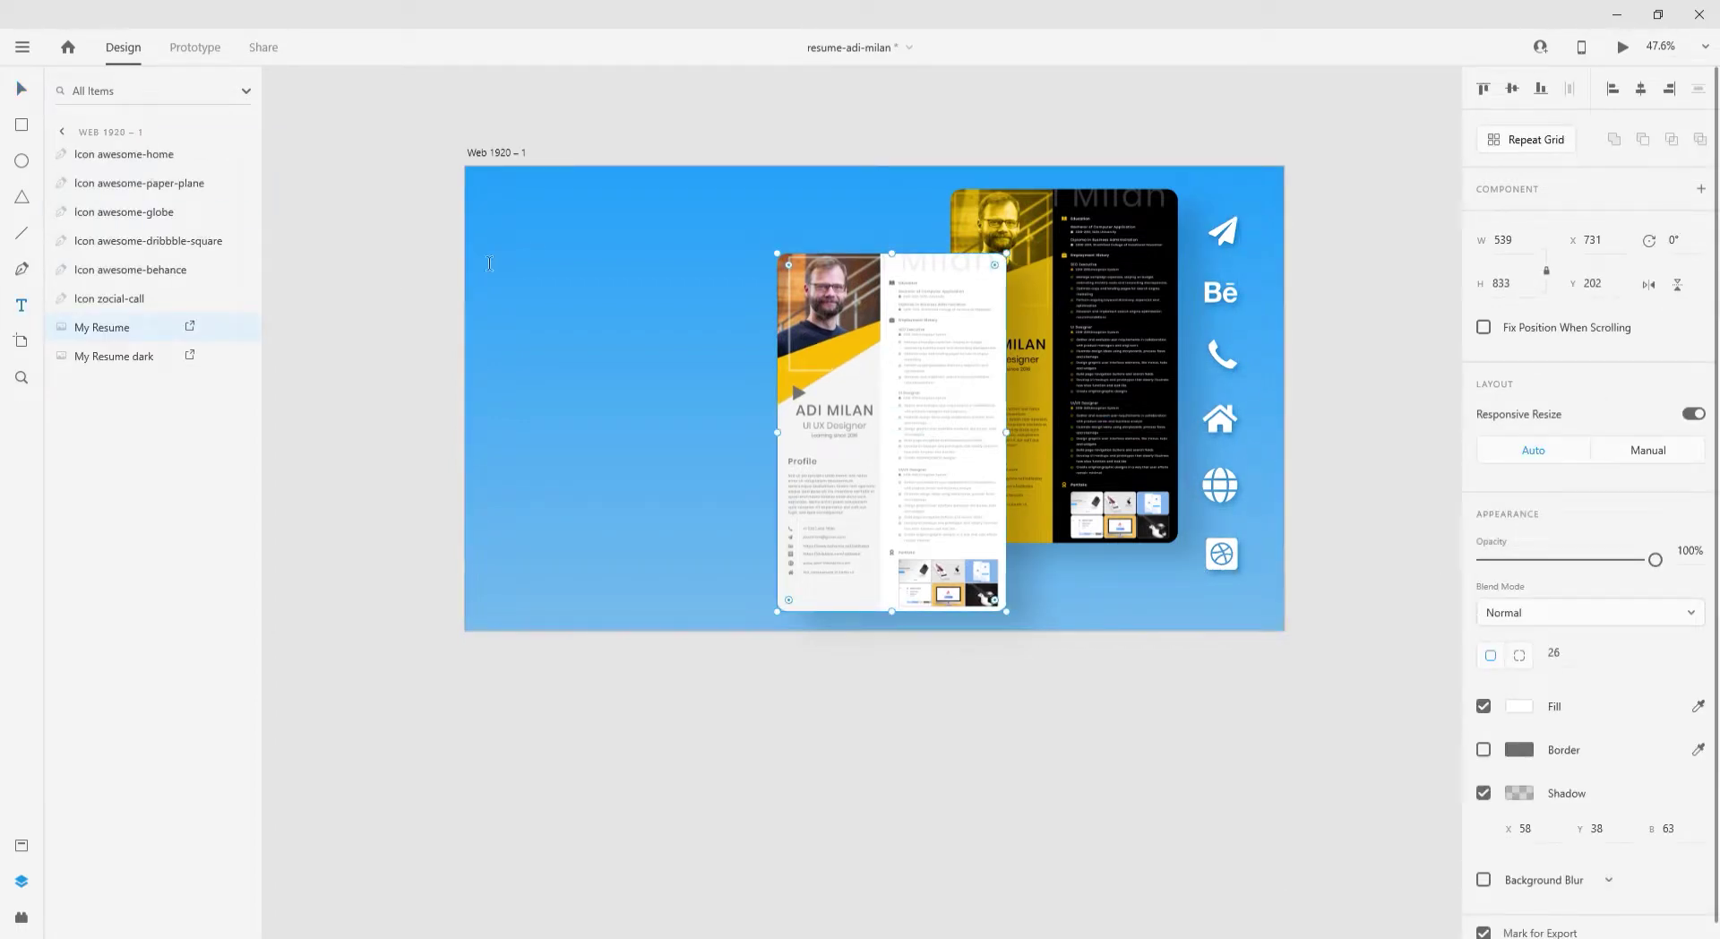
# - Draw the heading text box at left, fill it #FFFFFF, and set Poppins SemiBold 116
pyautogui.moveTo(500, 224); pyautogui.dragTo(680, 547)
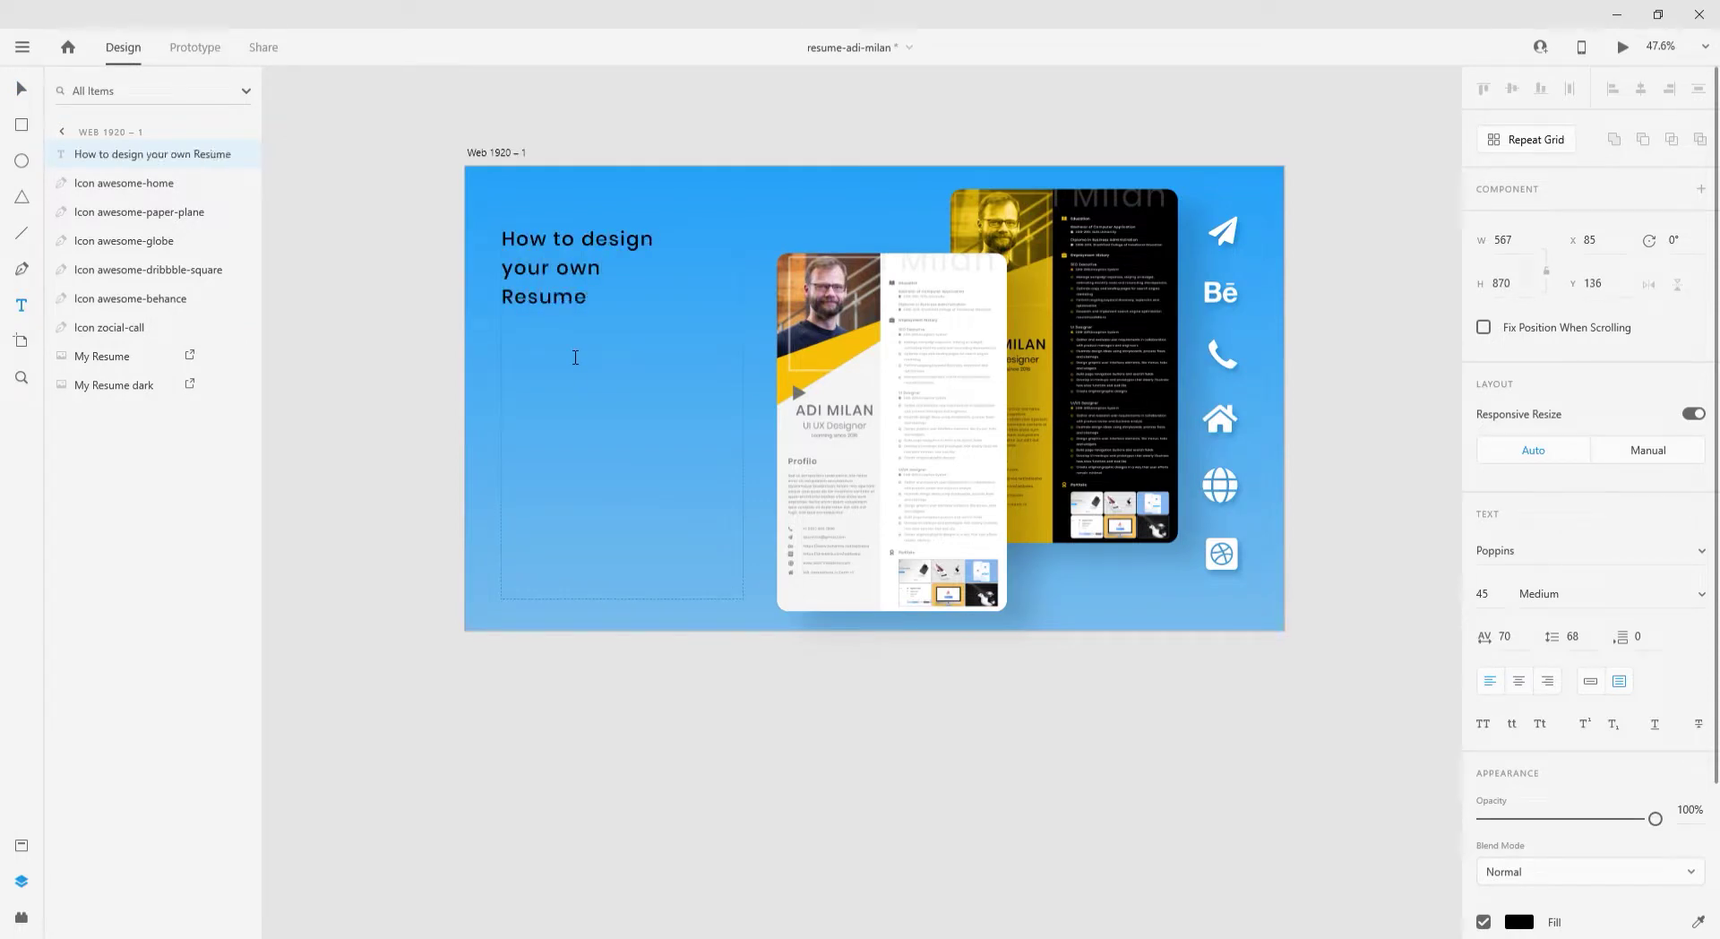
pyautogui.click(18, 93)
pyautogui.scroll(-3, 1585, 538)
pyautogui.click(1517, 732)
pyautogui.write('ffffff')
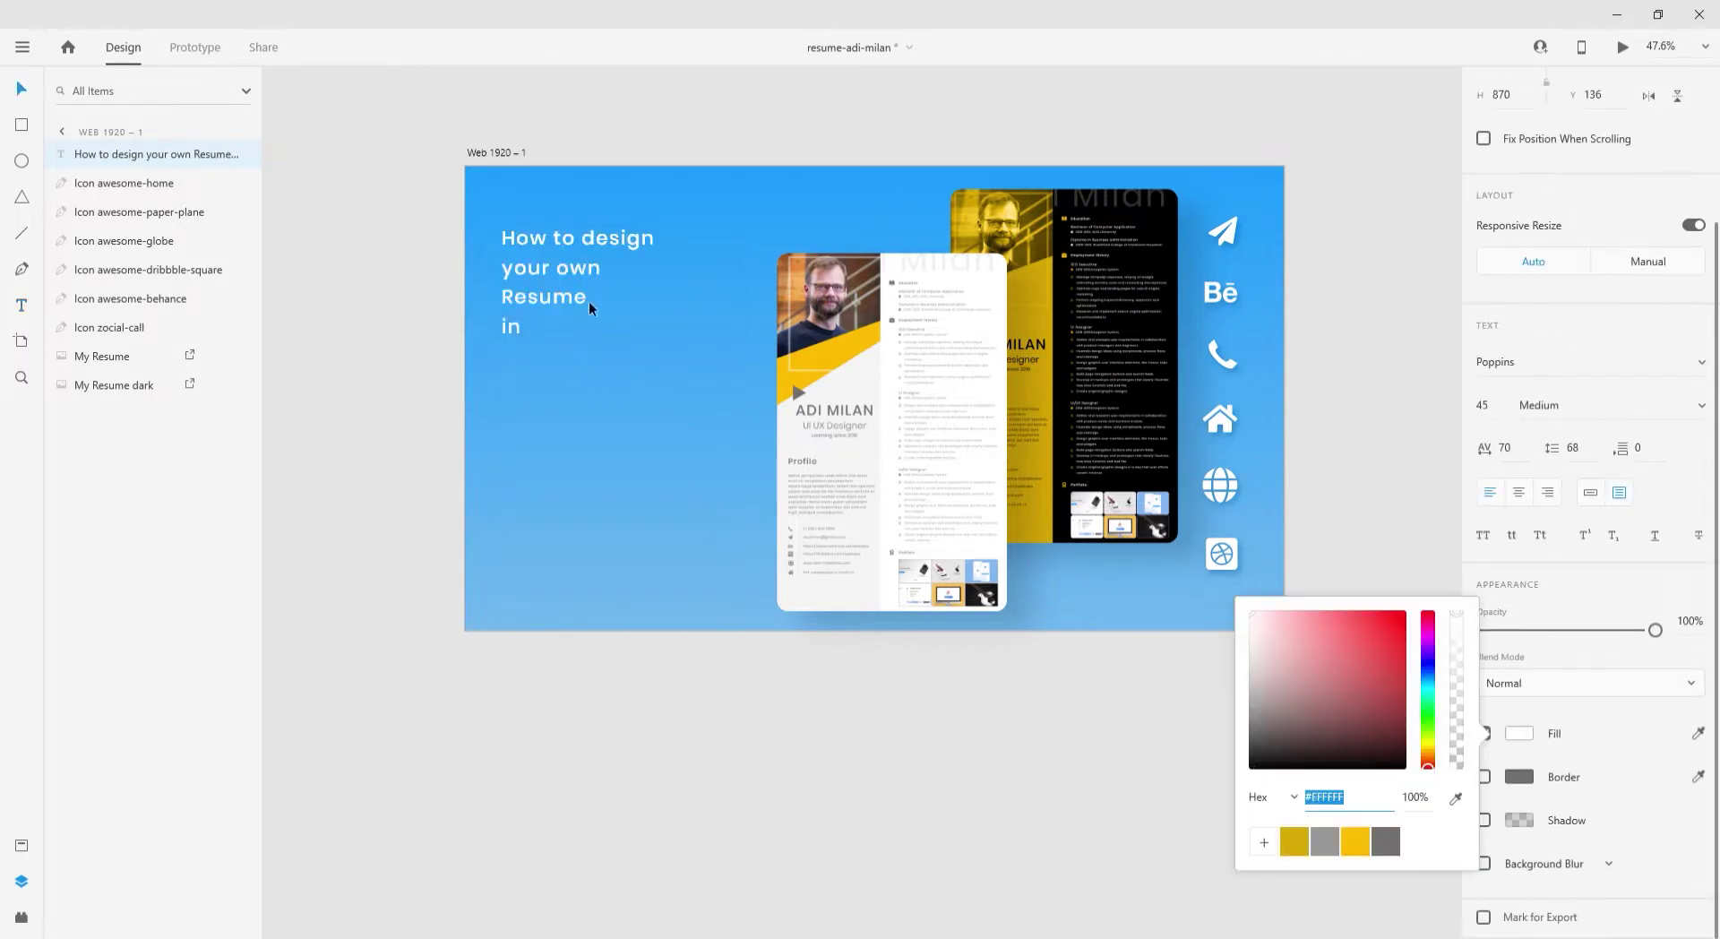
pyautogui.click(1484, 404)
pyautogui.write('113')
pyautogui.press('Return')
pyautogui.press('Up')
pyautogui.press('Up')
pyautogui.press('Up')
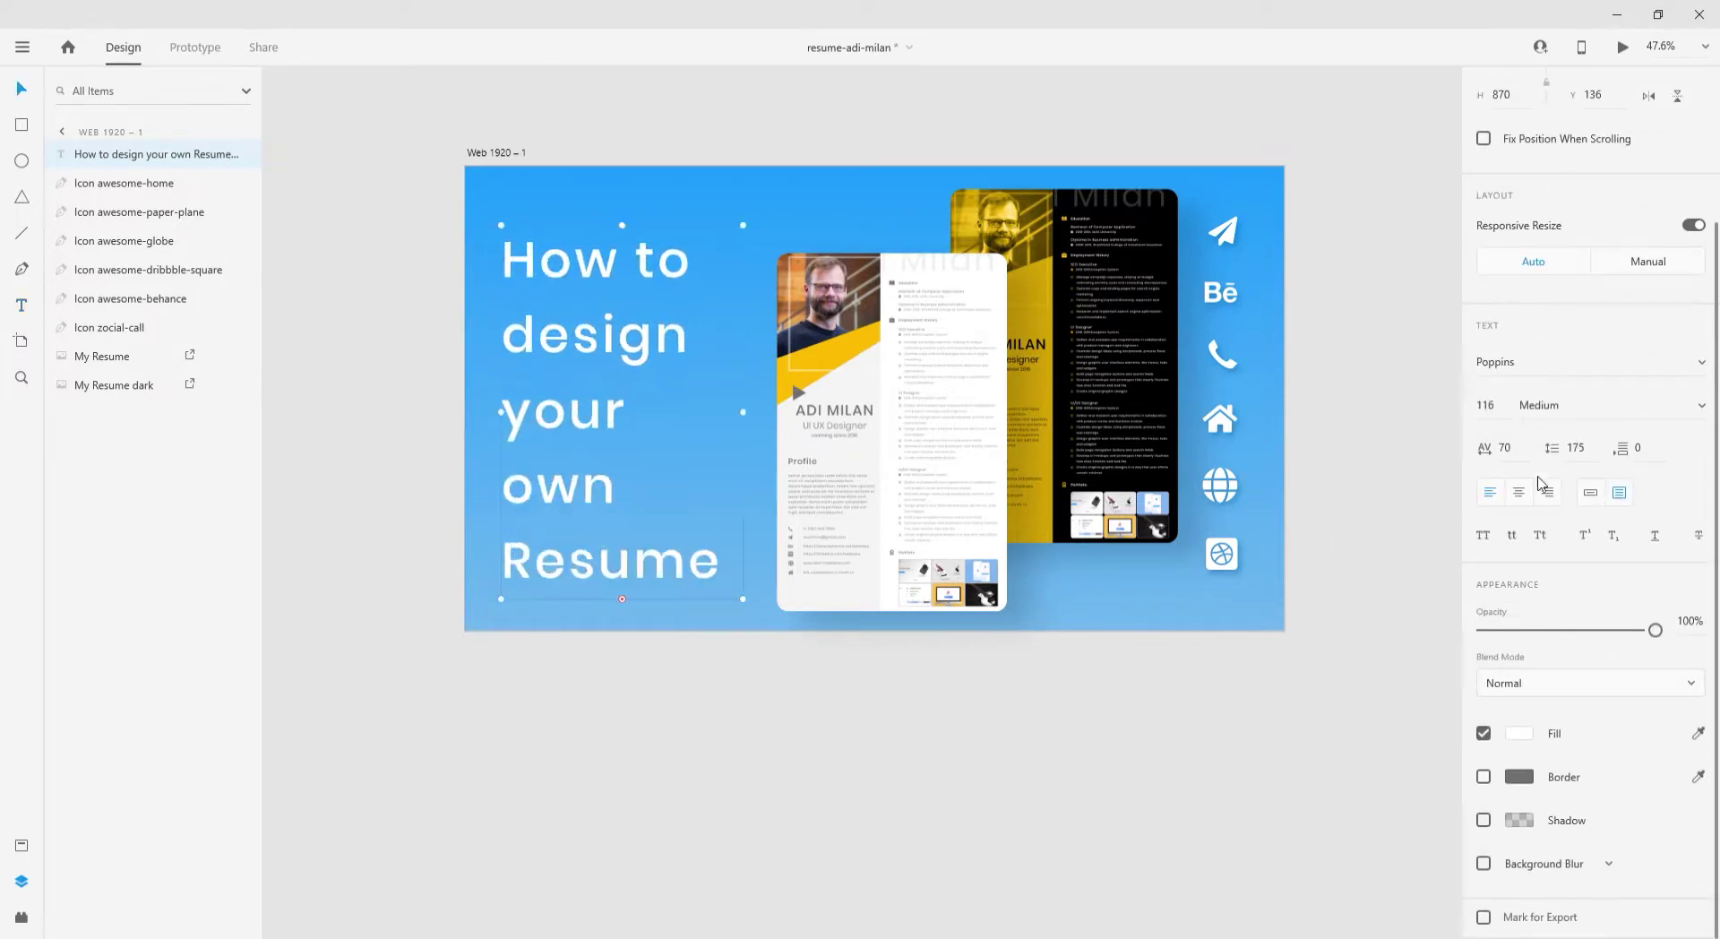
pyautogui.press('Down')
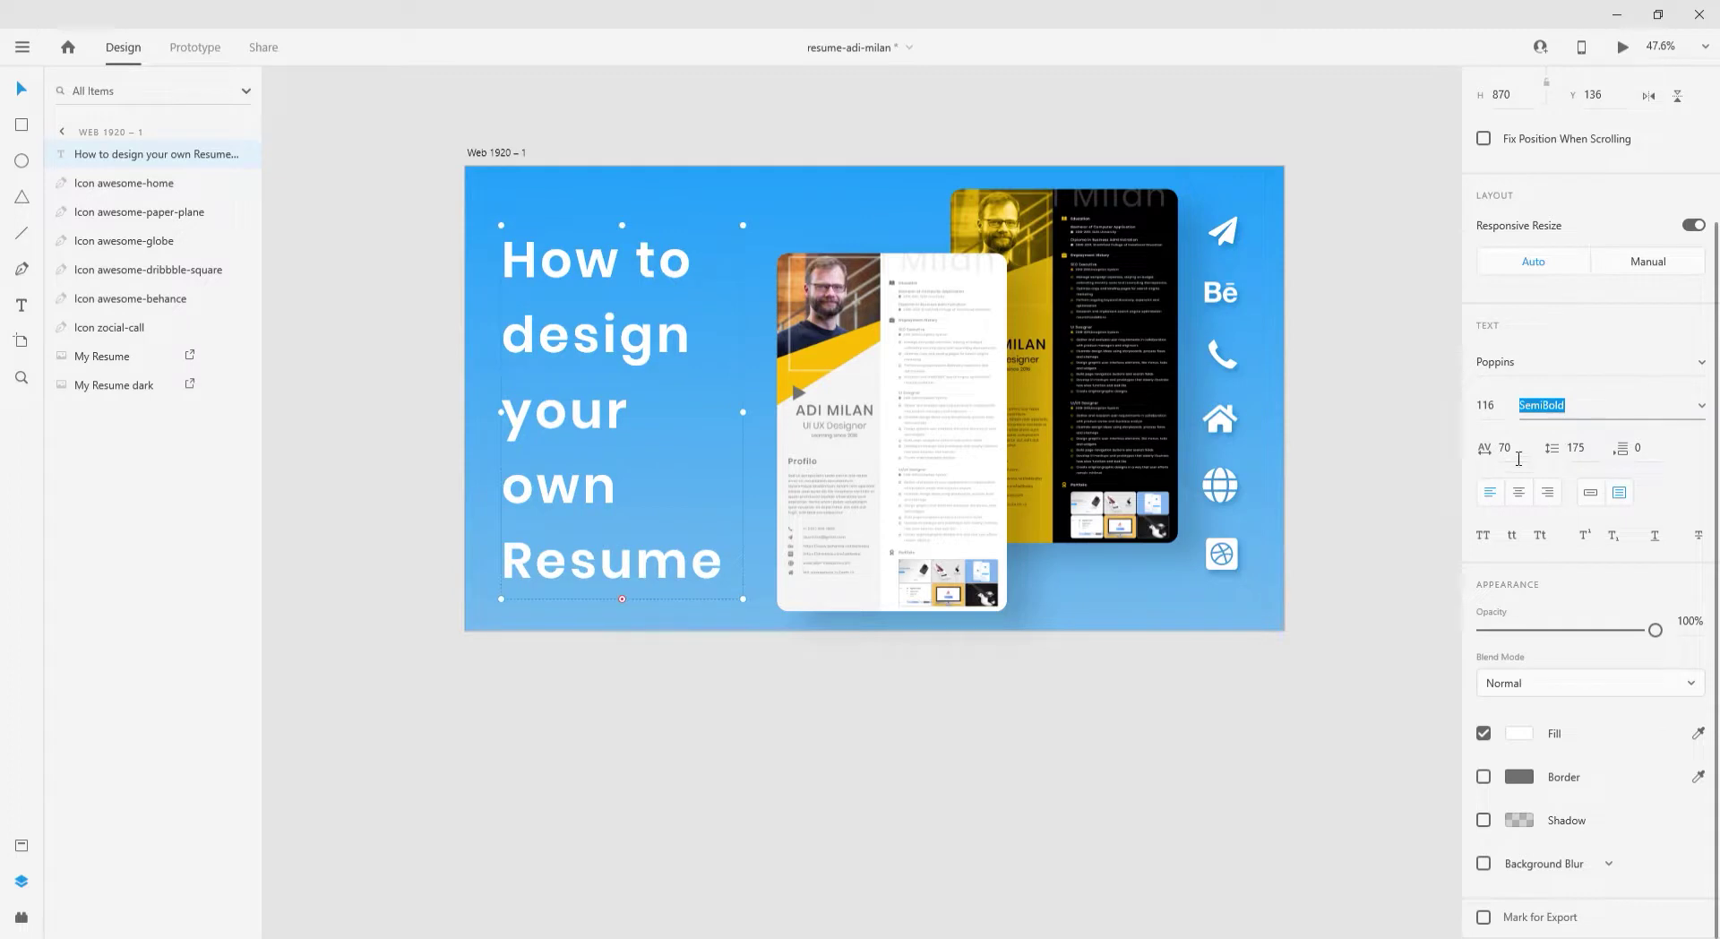
# - Set the heading's character spacing to 10 and line spacing to 134
pyautogui.click(1518, 459)
pyautogui.write('25')
pyautogui.press('Return')
pyautogui.click(1578, 449)
pyautogui.write('125')
pyautogui.press('Return')
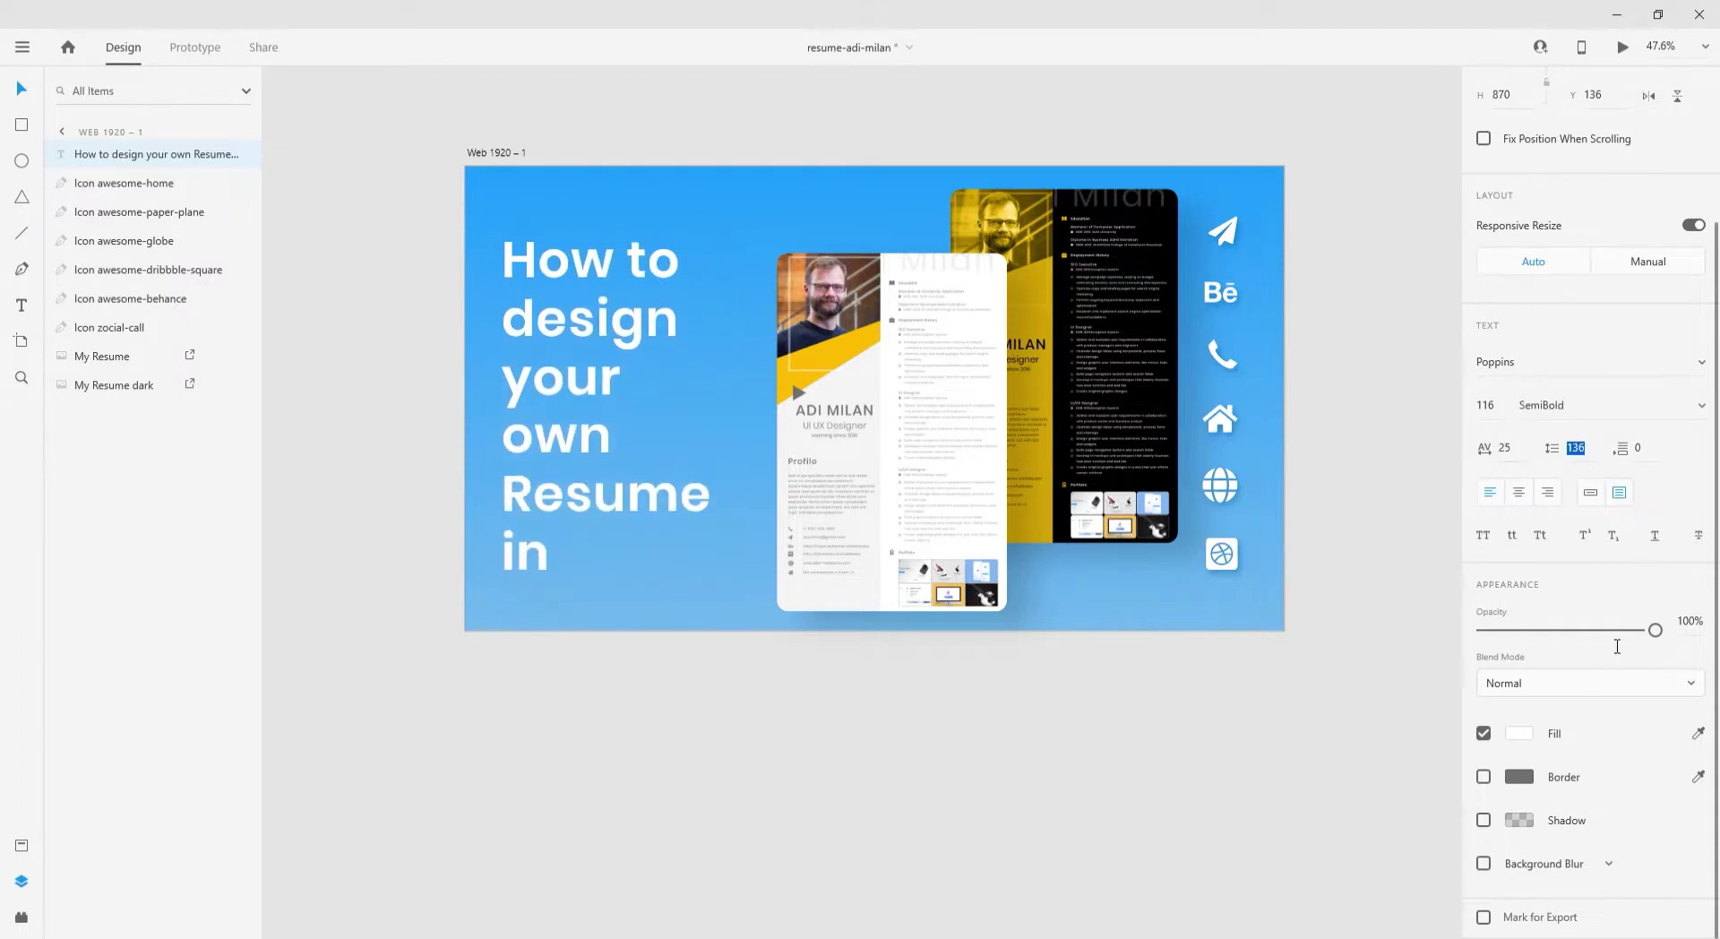
pyautogui.click(1513, 454)
pyautogui.write('10')
pyautogui.press('Return')
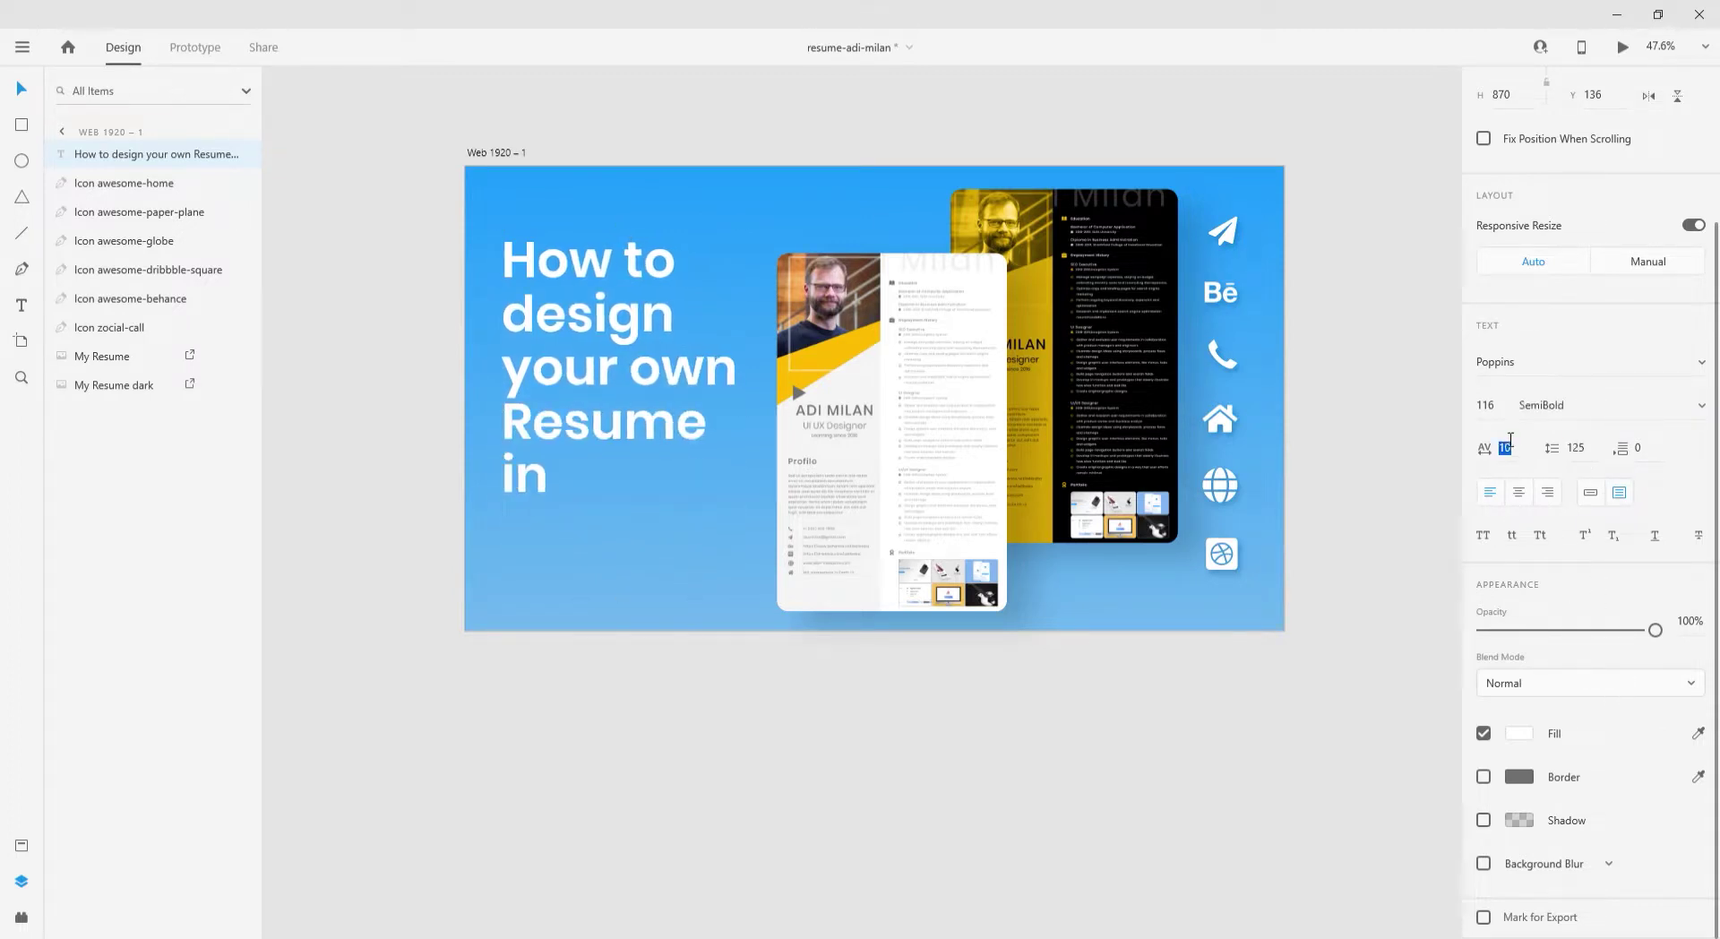
pyautogui.press('Up')
pyautogui.press('Up')
pyautogui.press('Up')
pyautogui.press('Up')
pyautogui.press('Up')
pyautogui.press('Up')
pyautogui.press('Up')
pyautogui.press('Up')
pyautogui.press('Up')
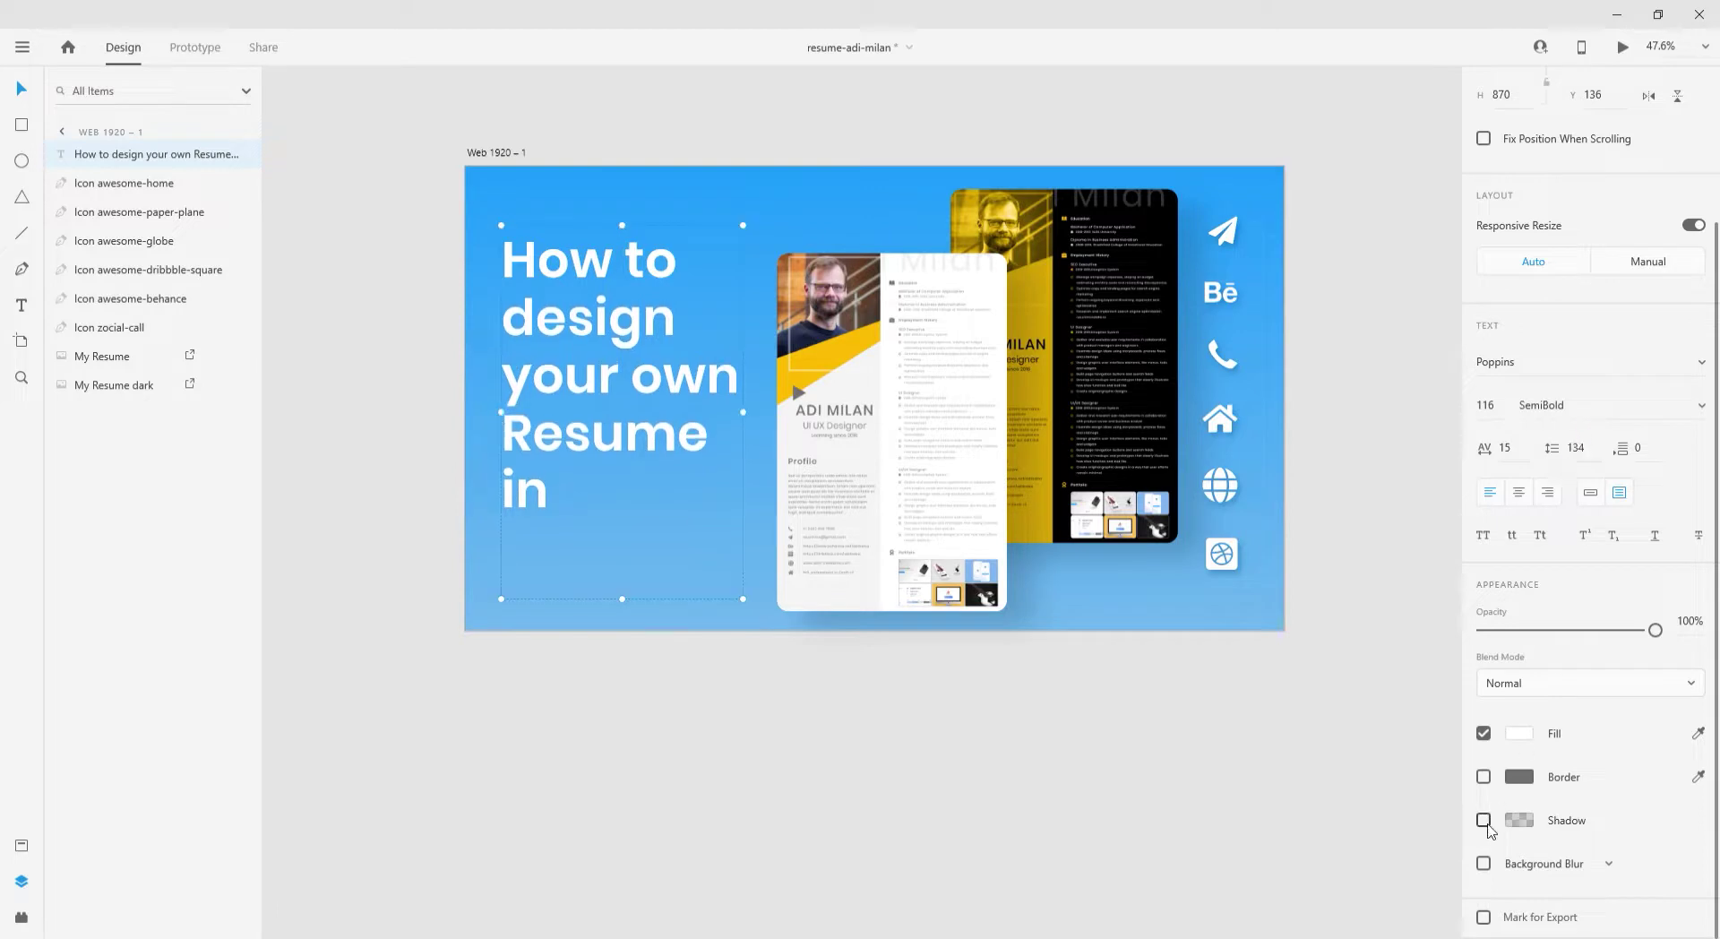
# - Give the heading a blue drop shadow and adjust its blur
pyautogui.click(1520, 819)
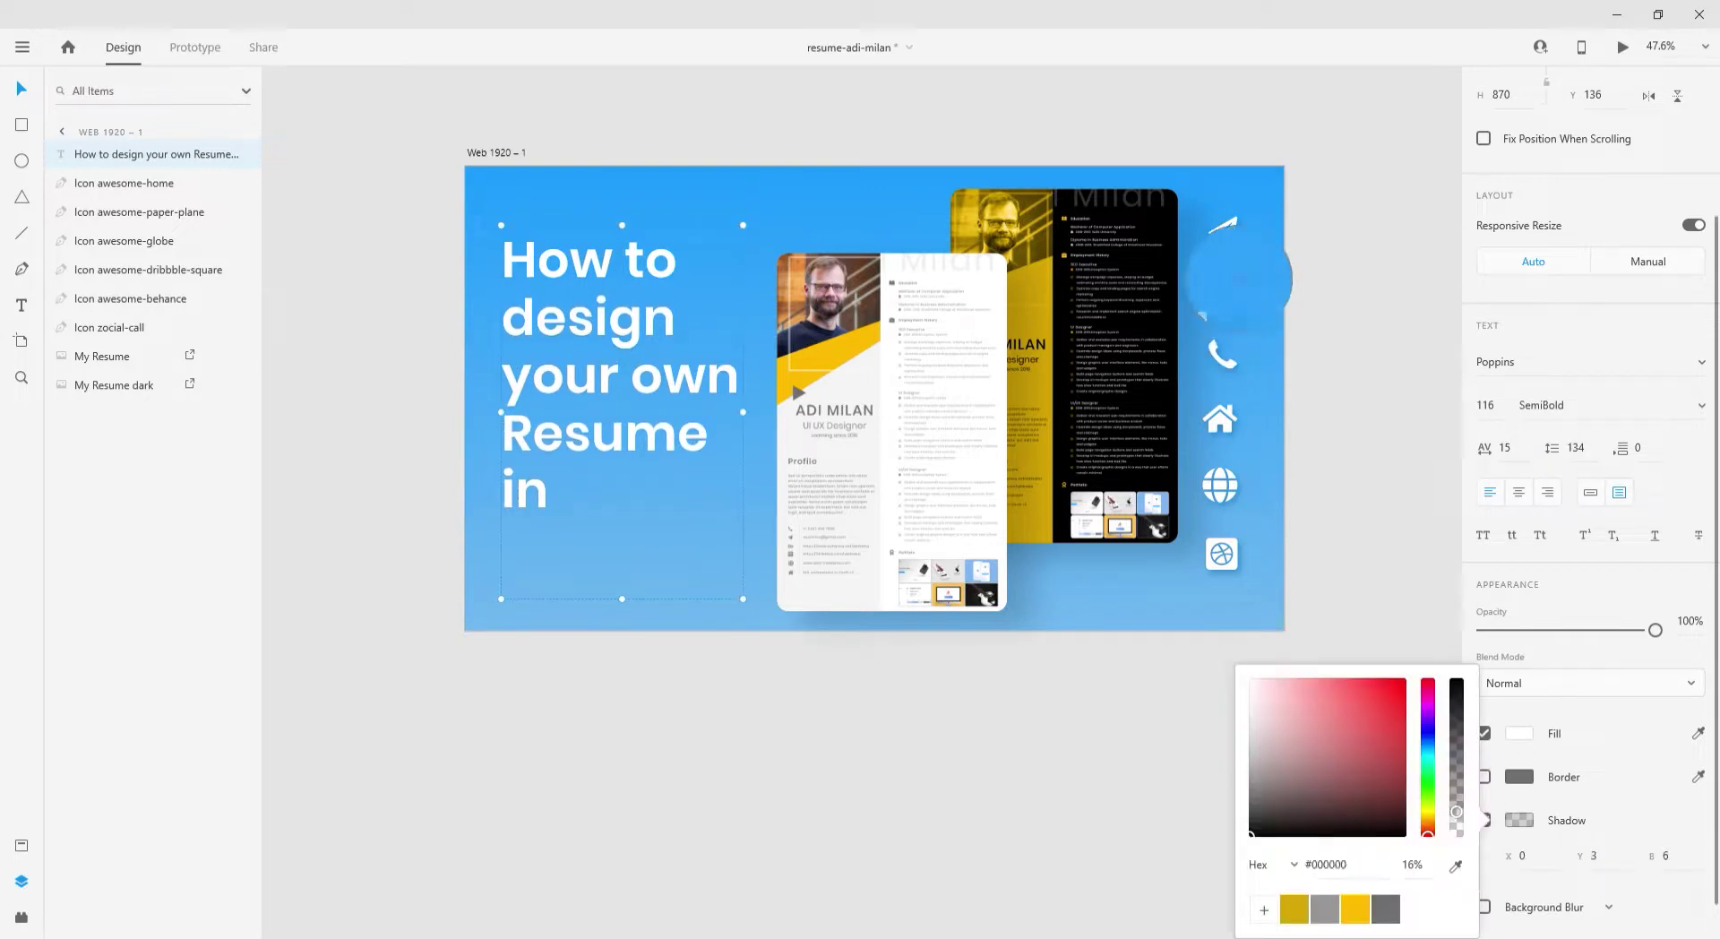
pyautogui.click(1427, 721)
pyautogui.click(1397, 716)
pyautogui.click(1671, 851)
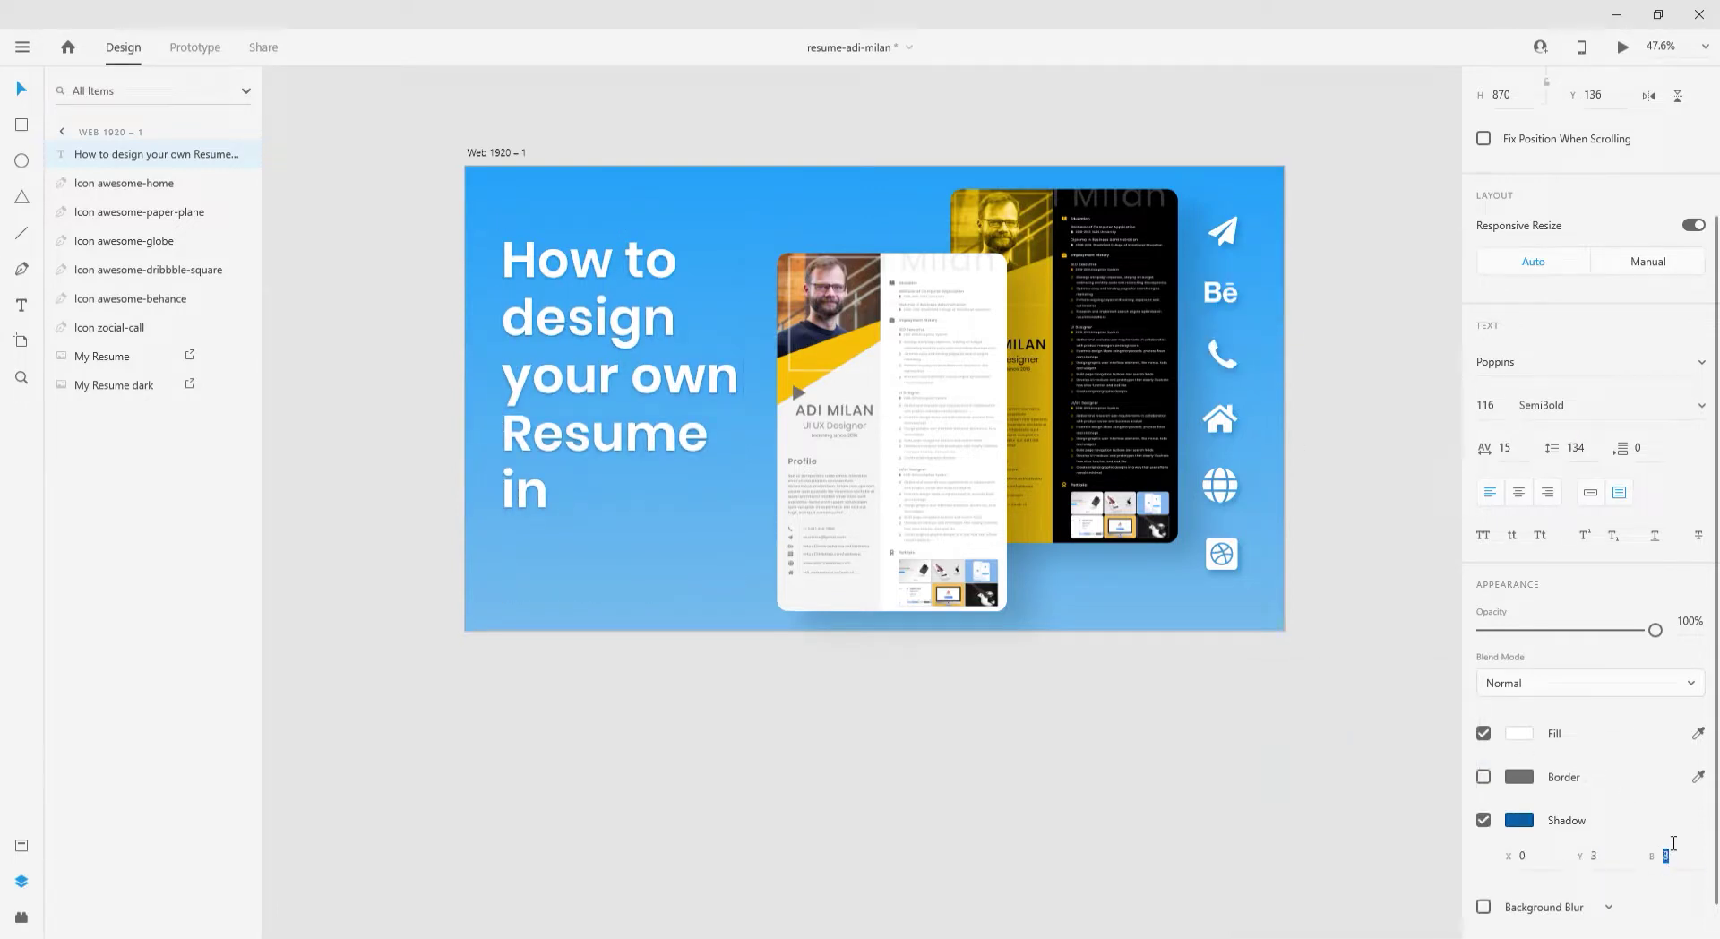
pyautogui.click(1231, 748)
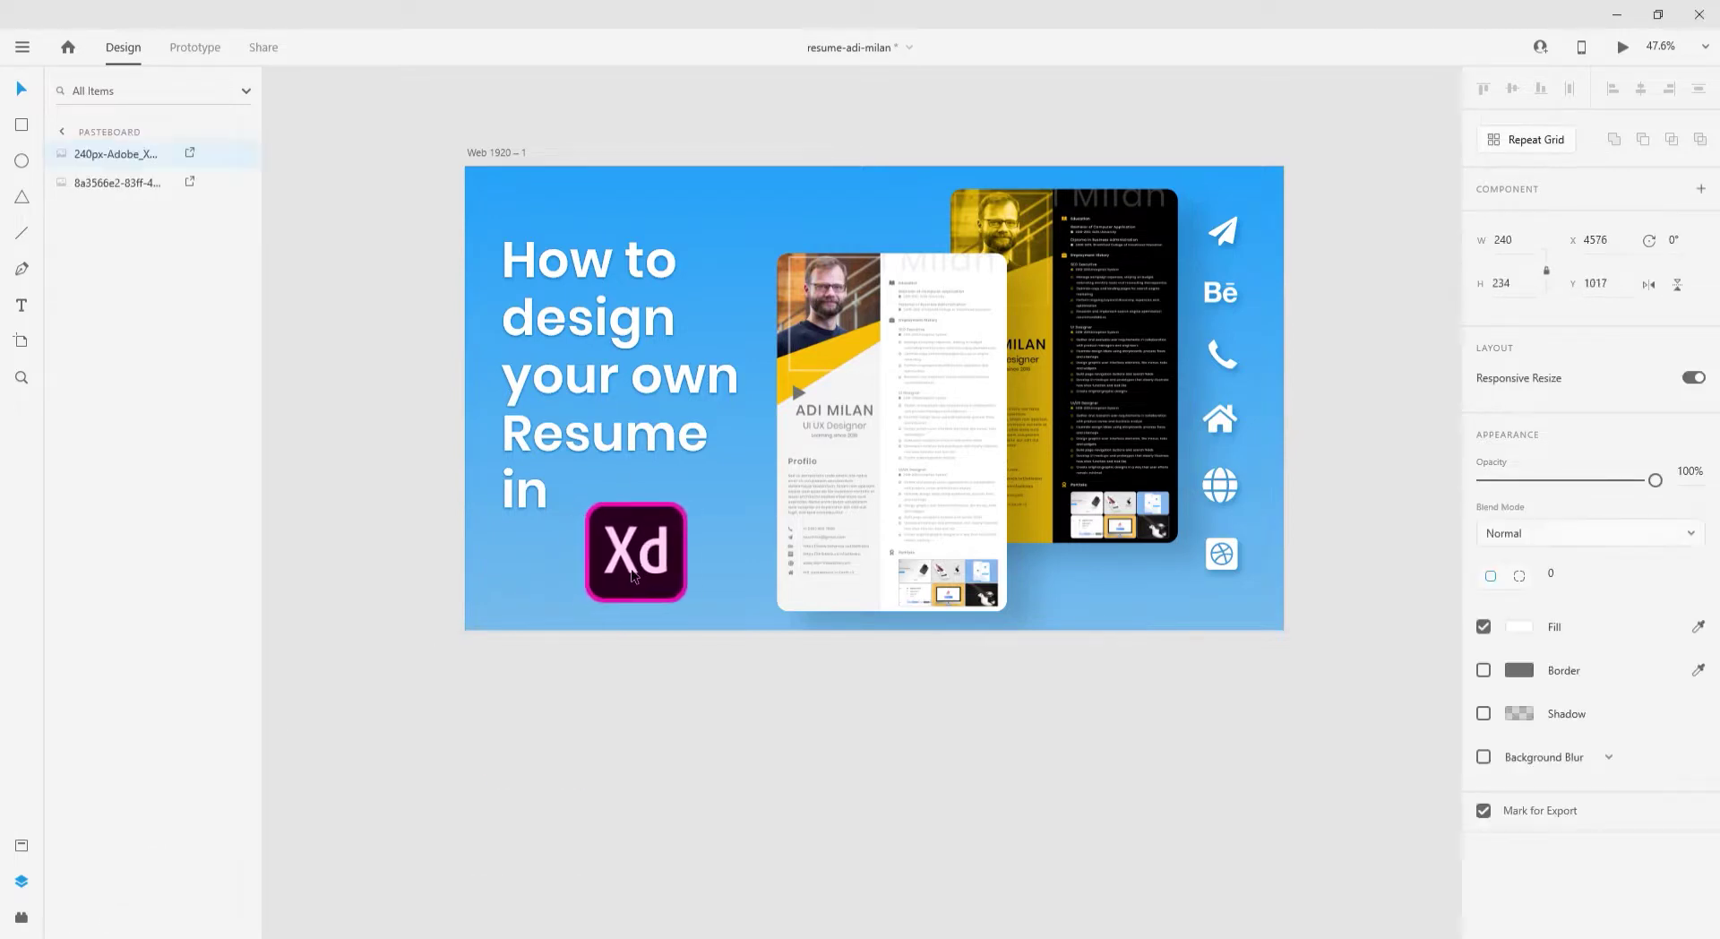
# - Place the Xd logo below the heading with a blue drop shadow, blur 23
pyautogui.moveTo(524, 813); pyautogui.dragTo(649, 552)
pyautogui.click(1518, 792)
pyautogui.moveTo(1434, 828); pyautogui.dragTo(1430, 726)
pyautogui.click(1610, 834)
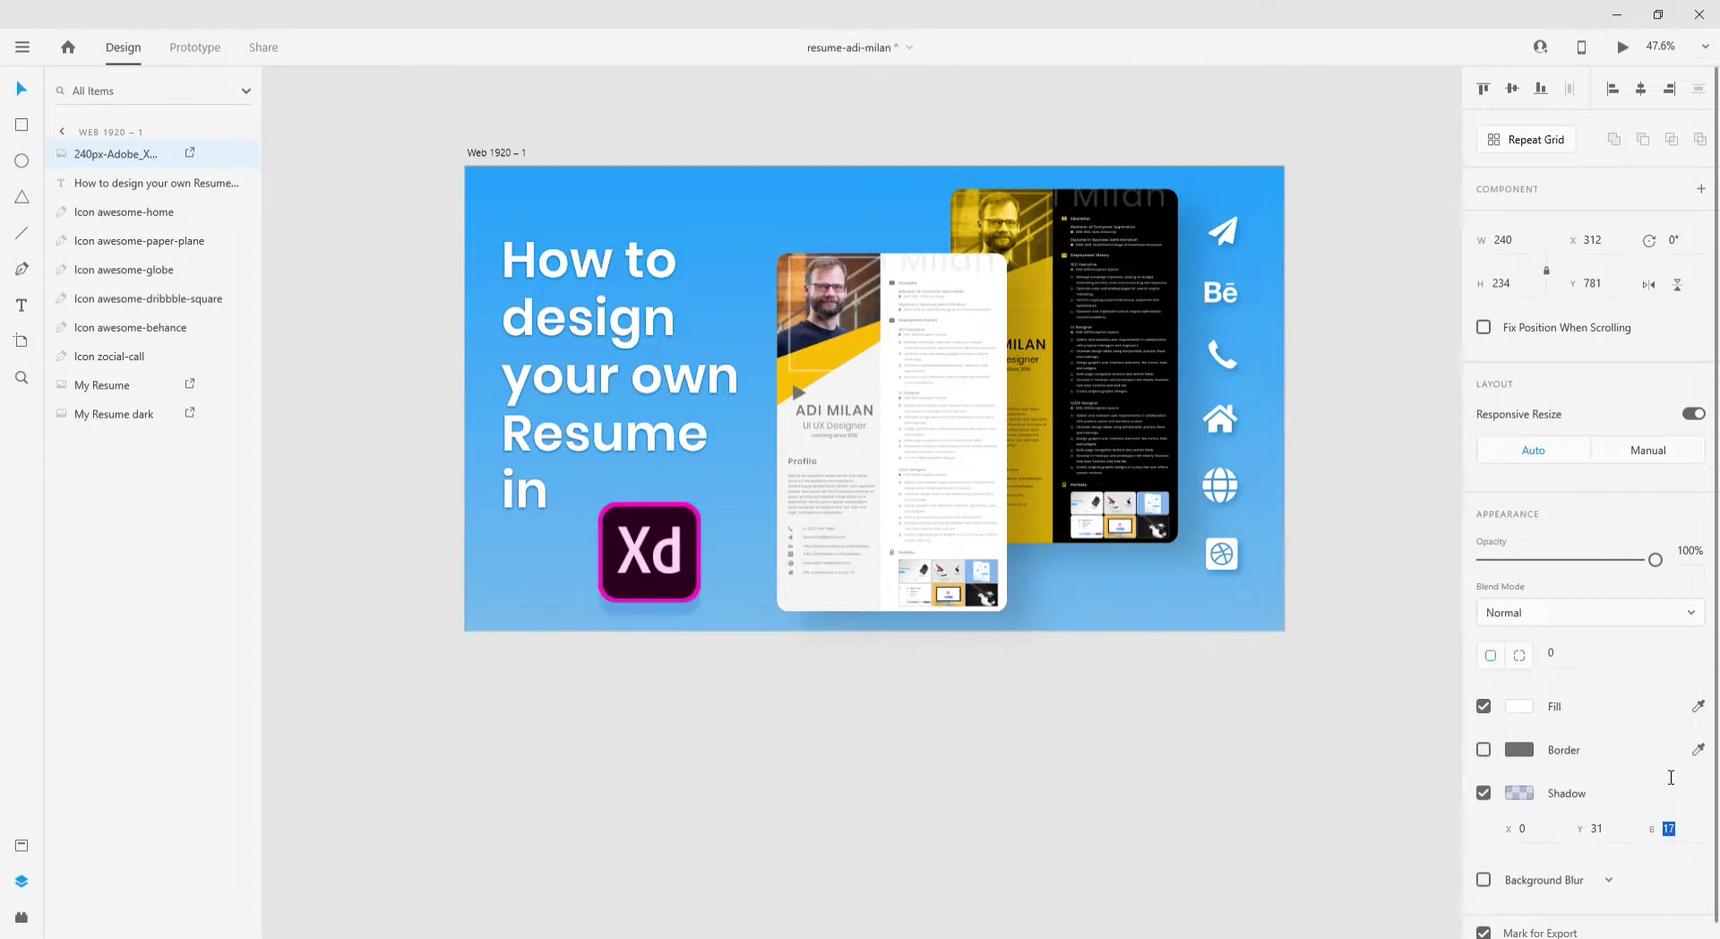
pyautogui.click(1527, 794)
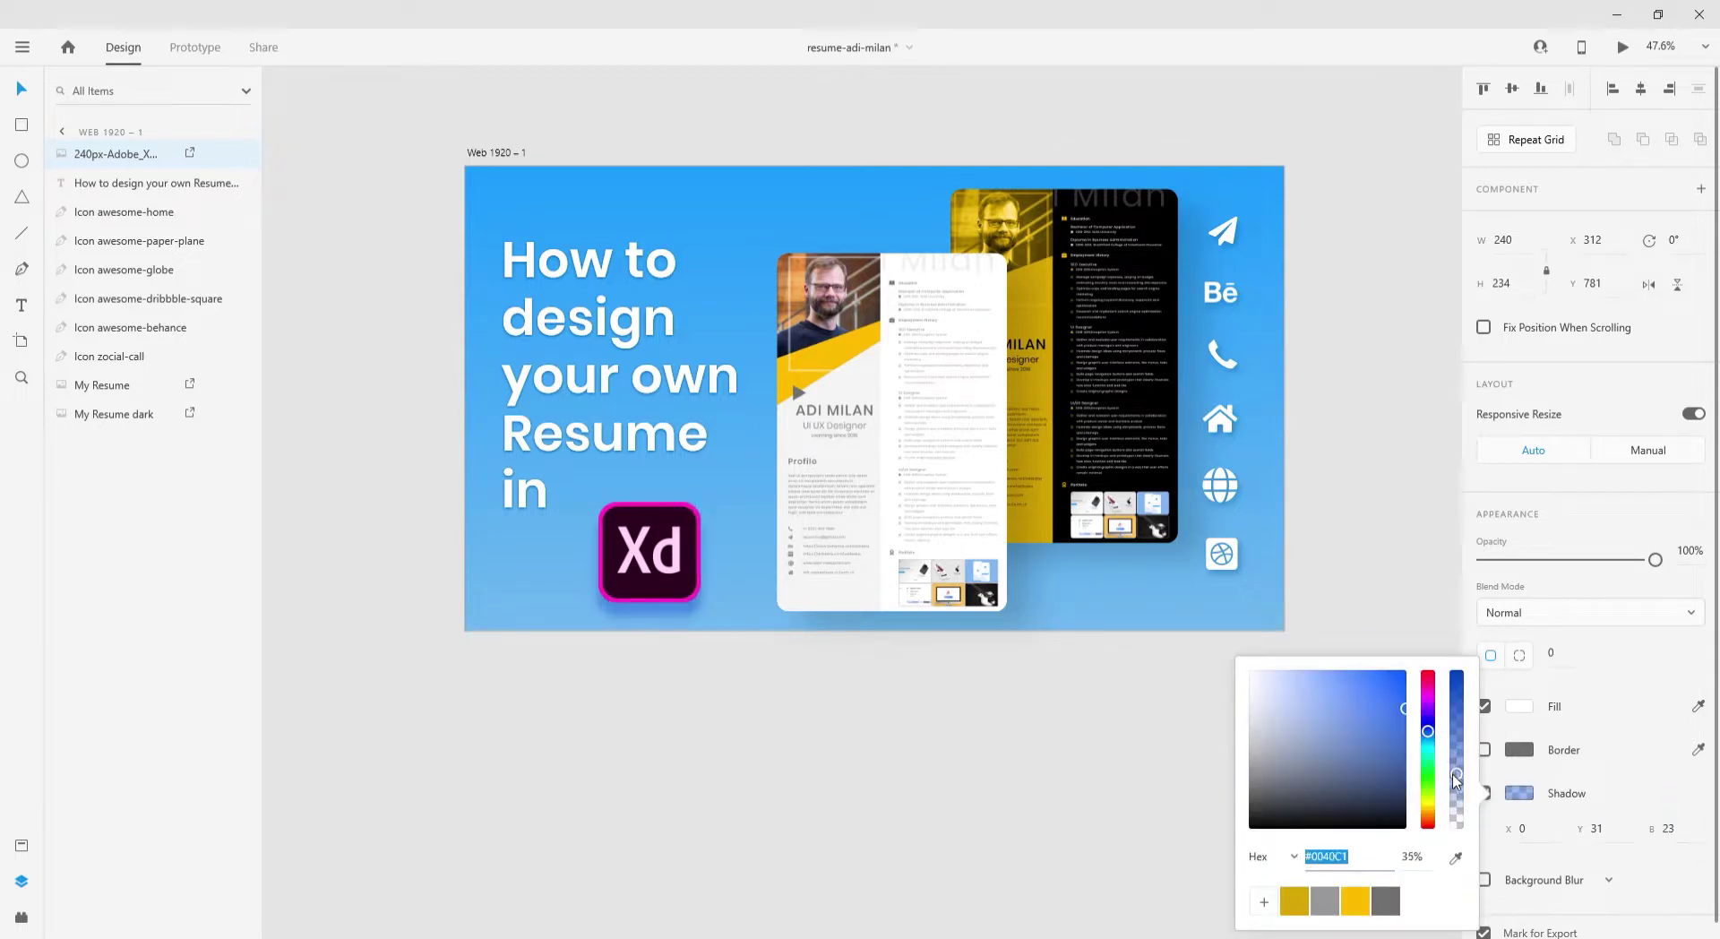
pyautogui.click(1670, 828)
pyautogui.click(1343, 729)
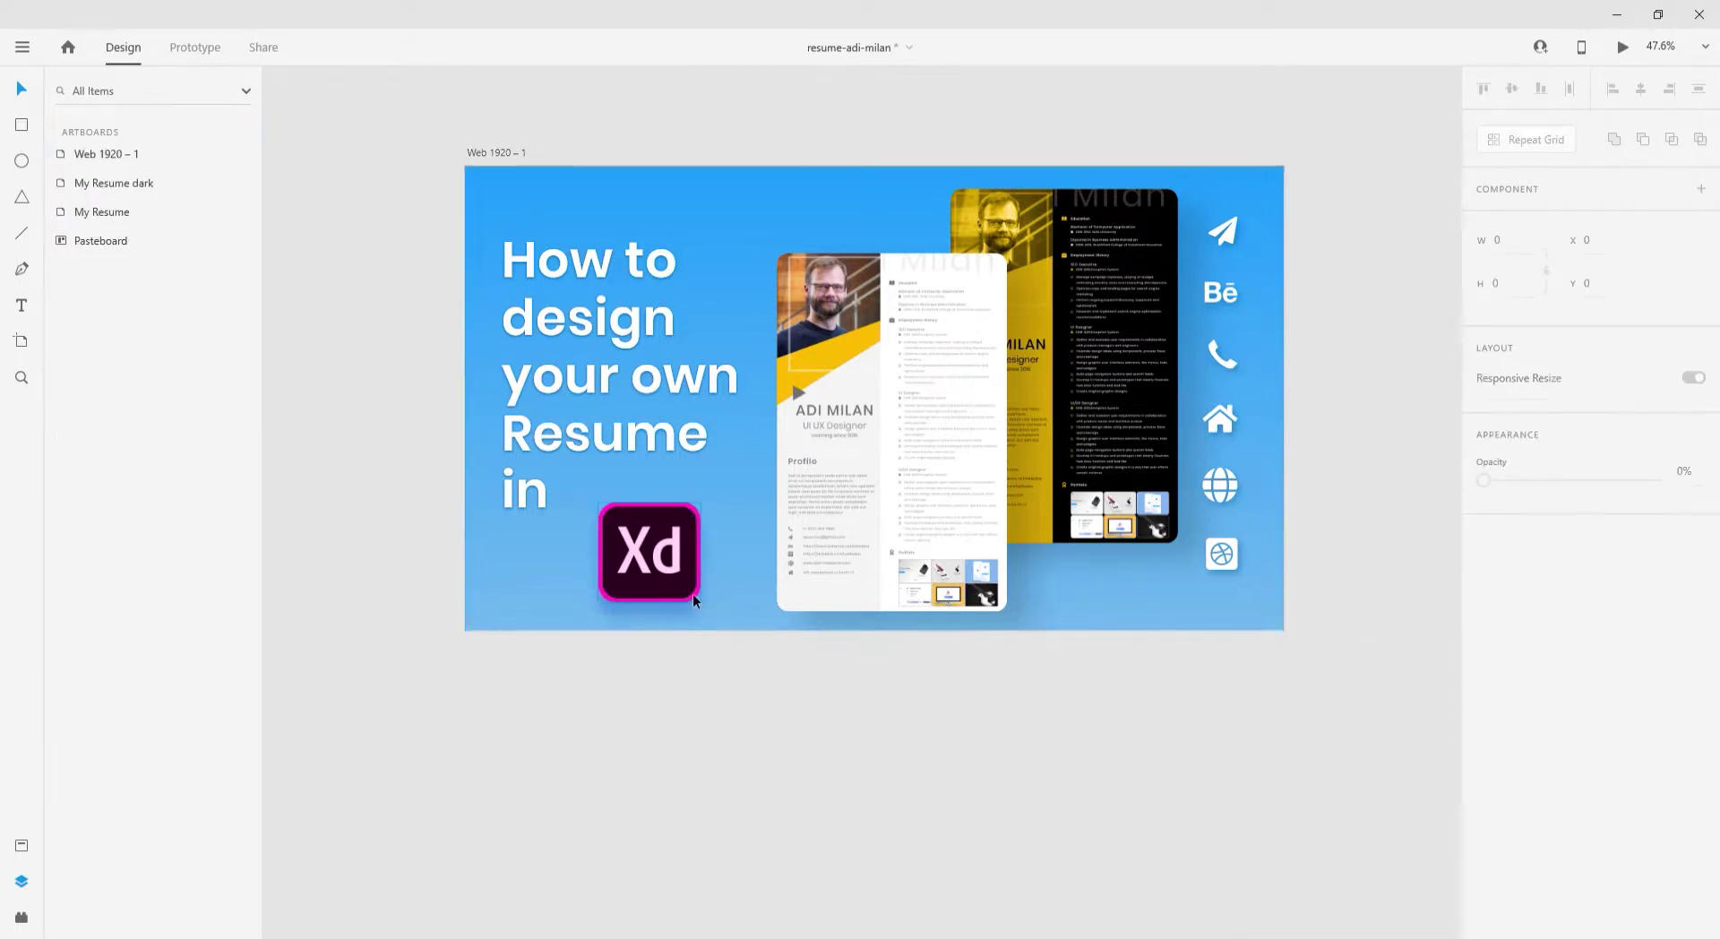
# - Nudge the white resume card up and to the left
pyautogui.moveTo(991, 520); pyautogui.dragTo(975, 492)
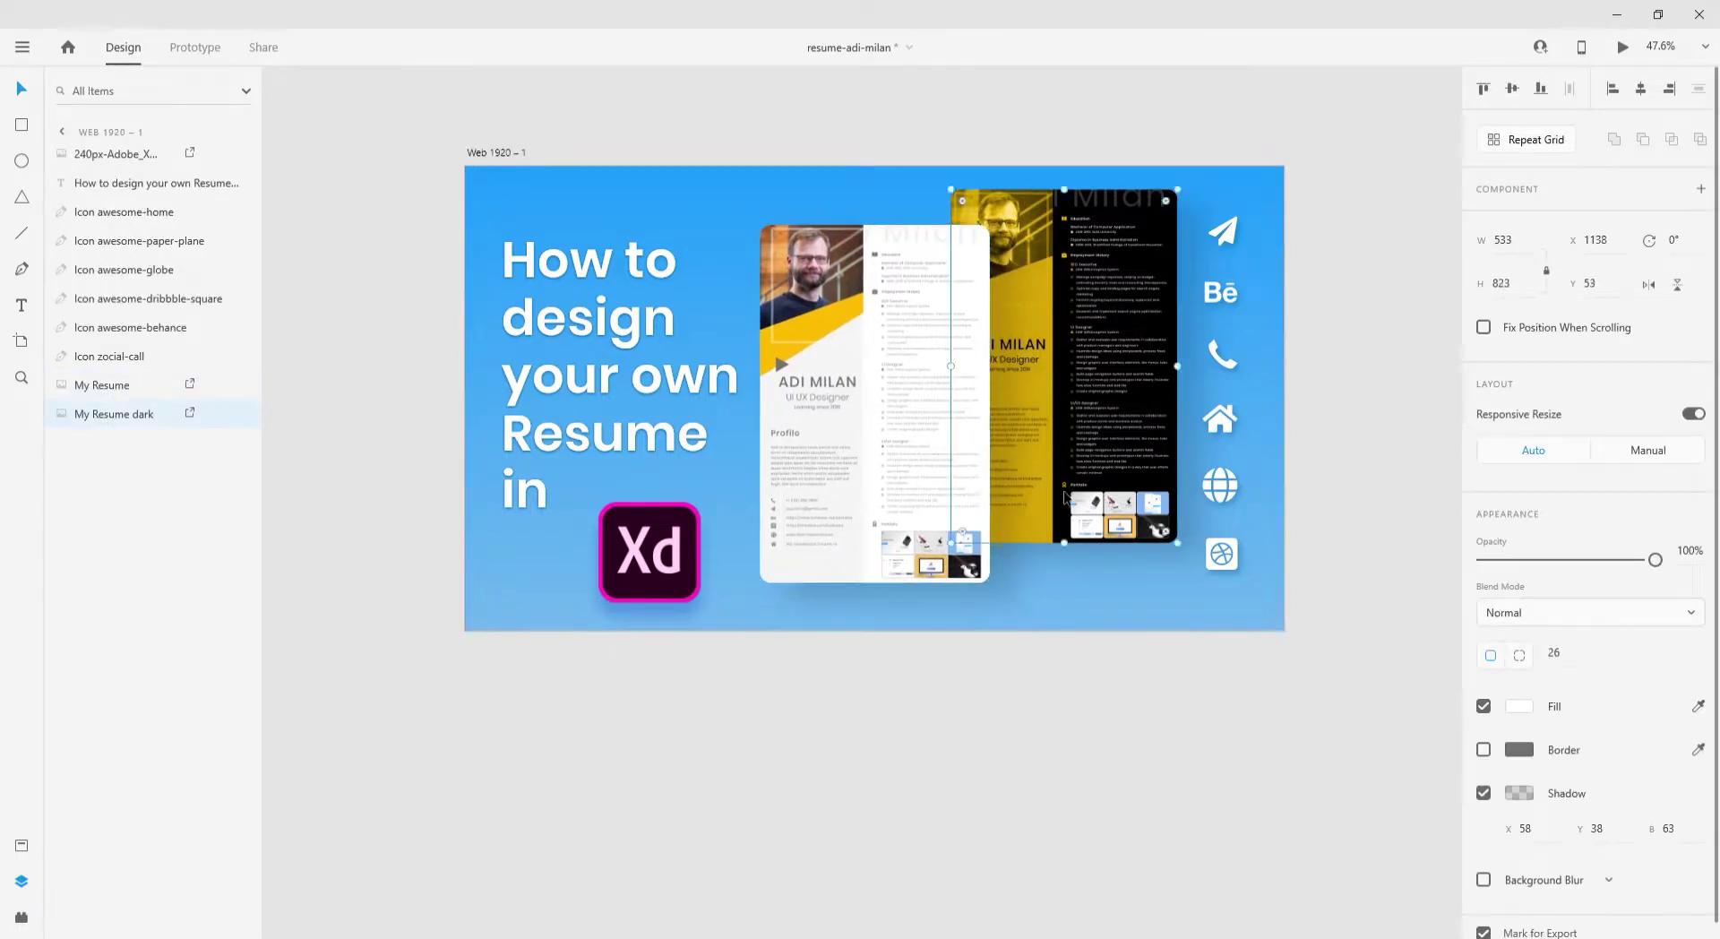
pyautogui.click(1070, 497)
pyautogui.click(1063, 690)
pyautogui.scroll(2, 1063, 689)
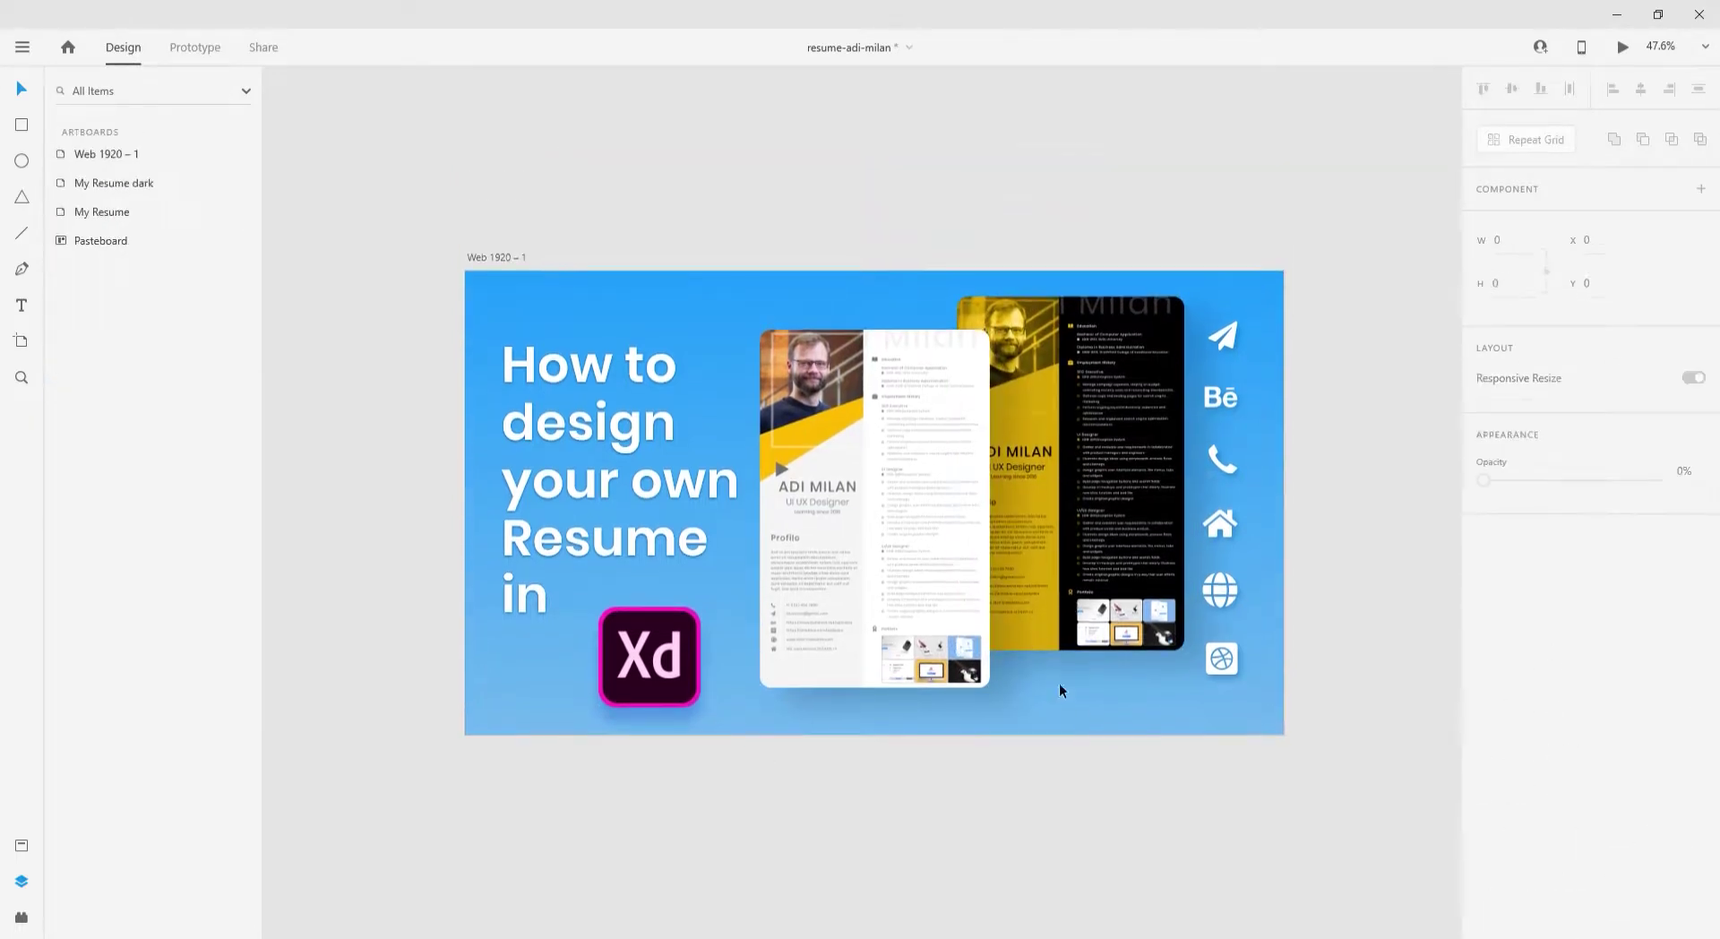
pyautogui.hscroll(1, 1236, 565)
pyautogui.scroll(2, 887, 568)
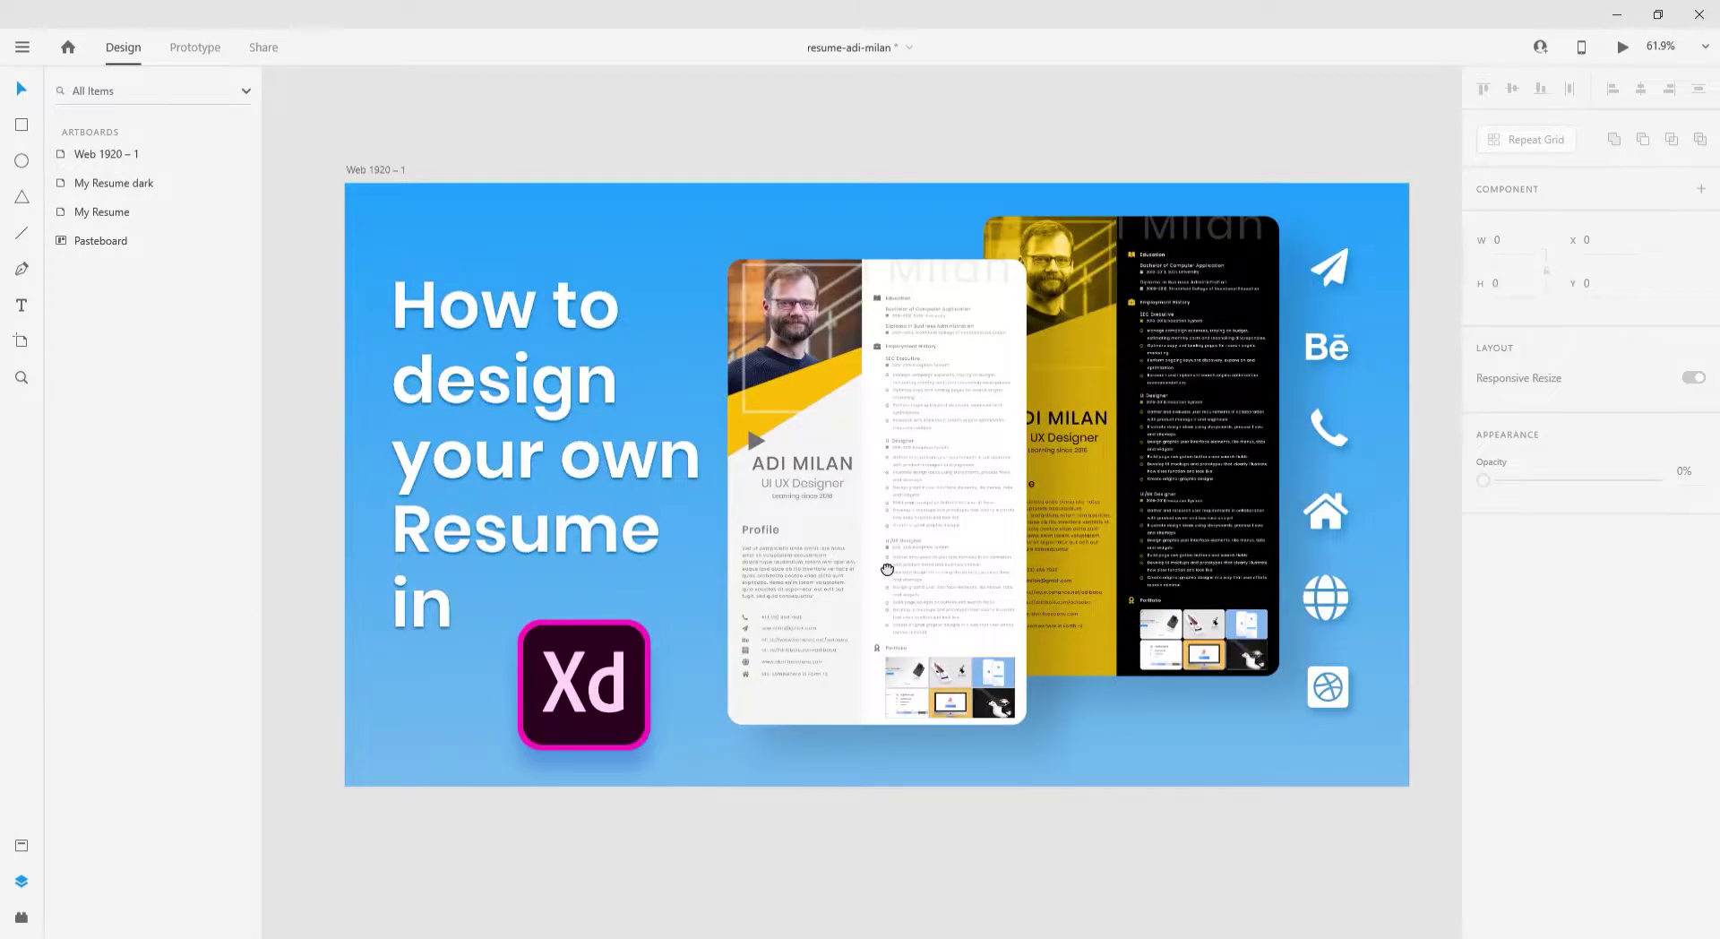